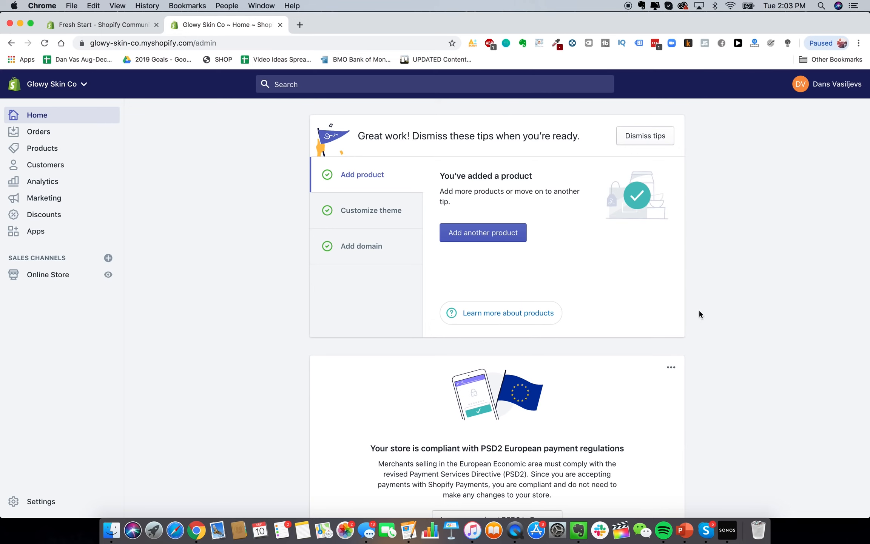
Bring up the Customize theme tip in the home page setup tips card
{"action": "scroll", "coordinate": [623, 239], "scroll_direction": "down", "scroll_amount": 2}
{"action": "scroll", "coordinate": [615, 238], "scroll_direction": "up", "scroll_amount": 2}
{"action": "scroll", "coordinate": [572, 259], "scroll_direction": "down", "scroll_amount": 1}
{"action": "scroll", "coordinate": [589, 283], "scroll_direction": "up", "scroll_amount": 1}
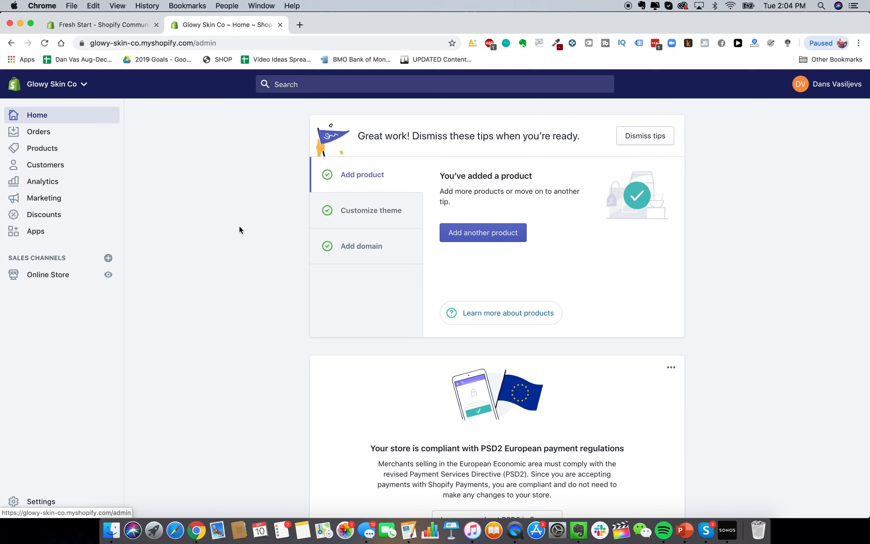
{"action": "left_click", "coordinate": [373, 216]}
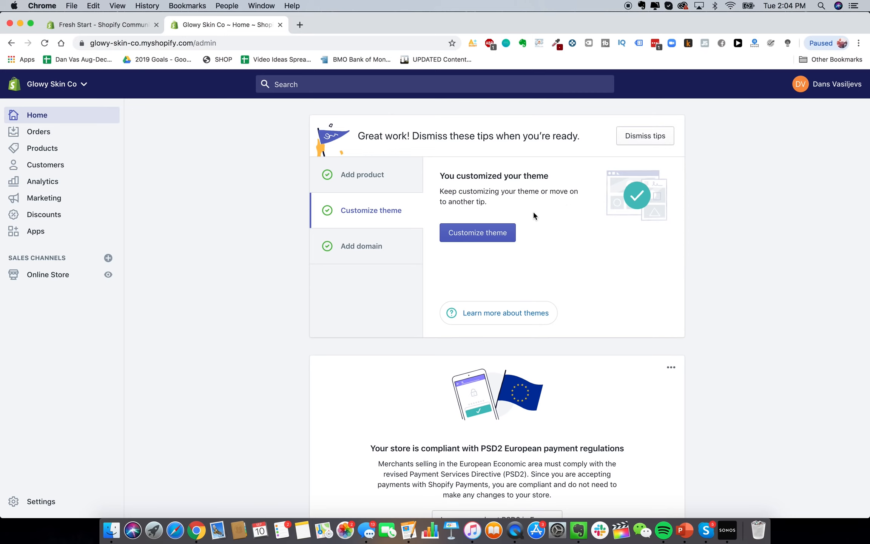
{"action": "scroll", "coordinate": [487, 198], "scroll_direction": "down", "scroll_amount": 1}
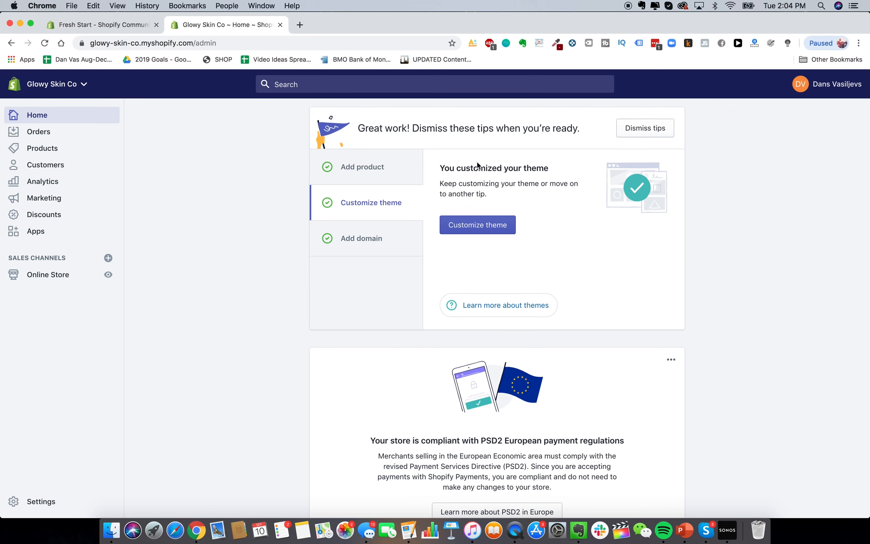
Go from the store's Themes page to the Theme Store's Minimalist style collection
{"action": "left_click", "coordinate": [477, 224]}
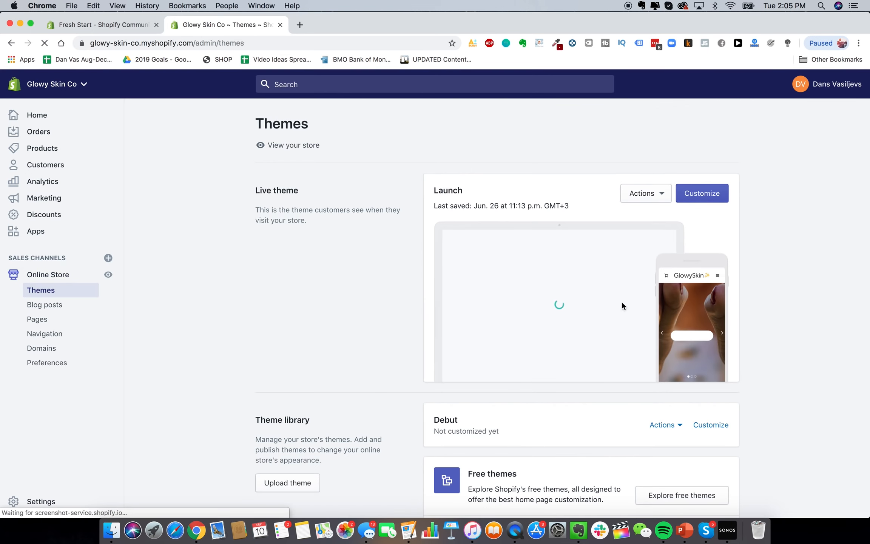
{"action": "scroll", "coordinate": [623, 305], "scroll_direction": "down", "scroll_amount": 3}
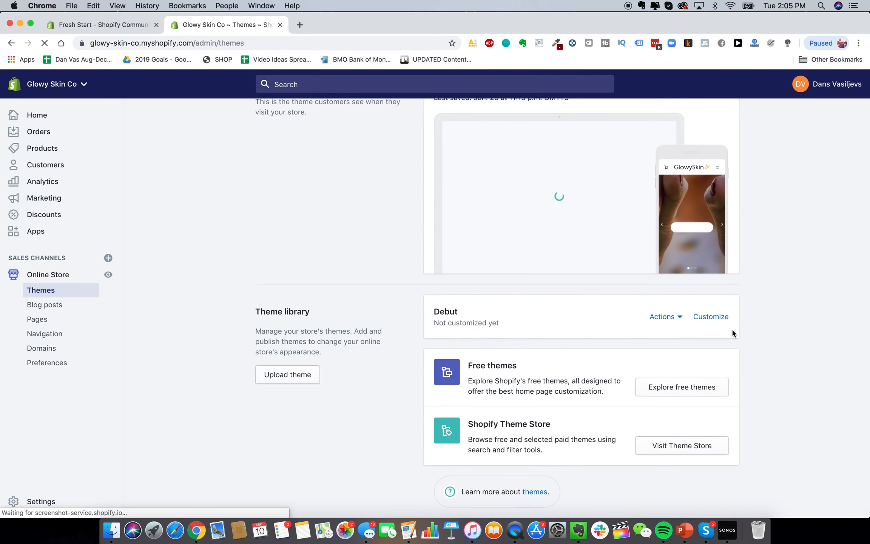
{"action": "left_click", "coordinate": [667, 446]}
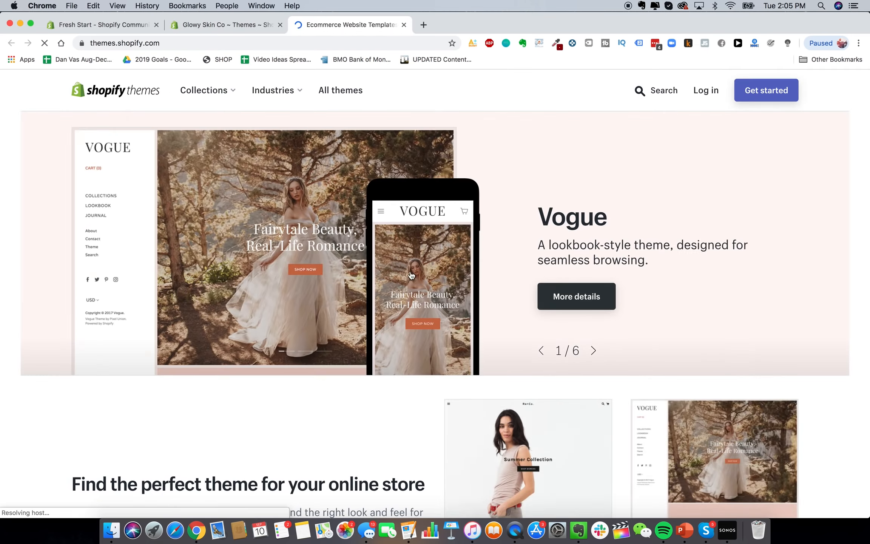
{"action": "scroll", "coordinate": [647, 175], "scroll_direction": "down", "scroll_amount": 6}
{"action": "scroll", "coordinate": [647, 175], "scroll_direction": "up", "scroll_amount": 6}
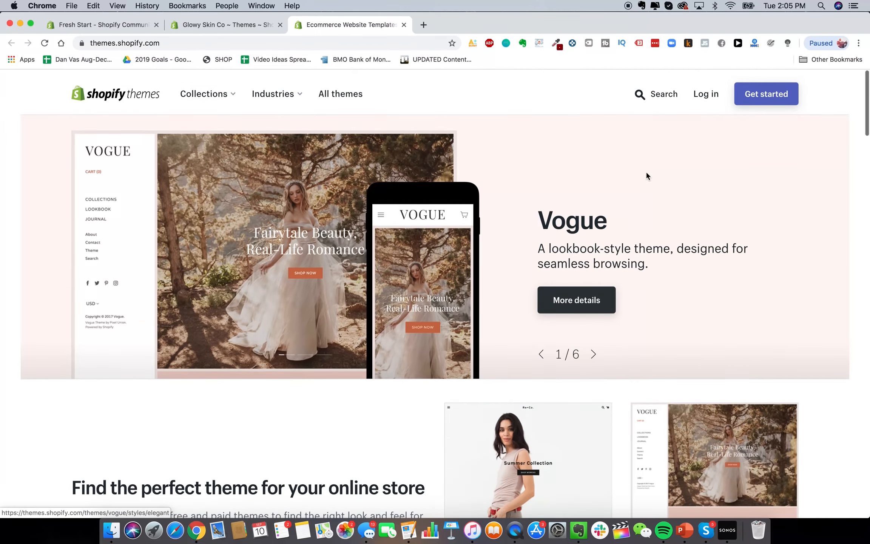
{"action": "left_click", "coordinate": [210, 93]}
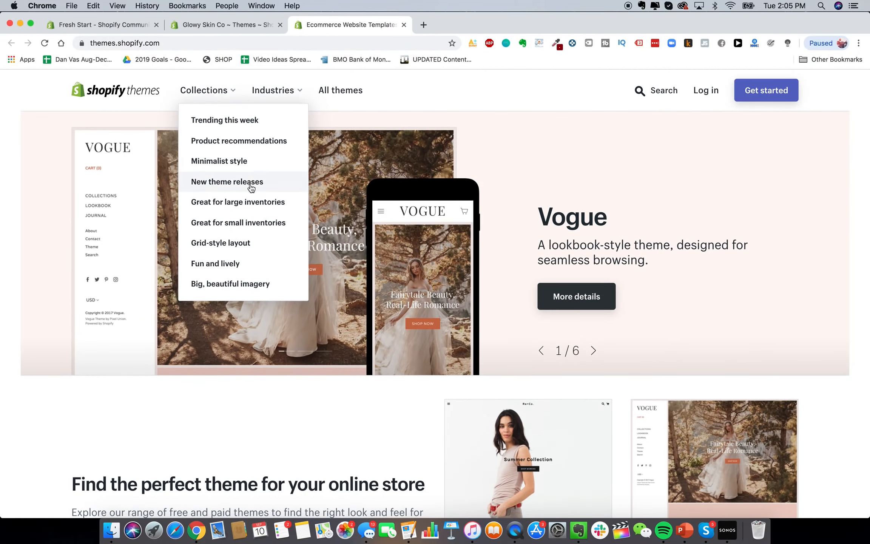
{"action": "left_click", "coordinate": [252, 164]}
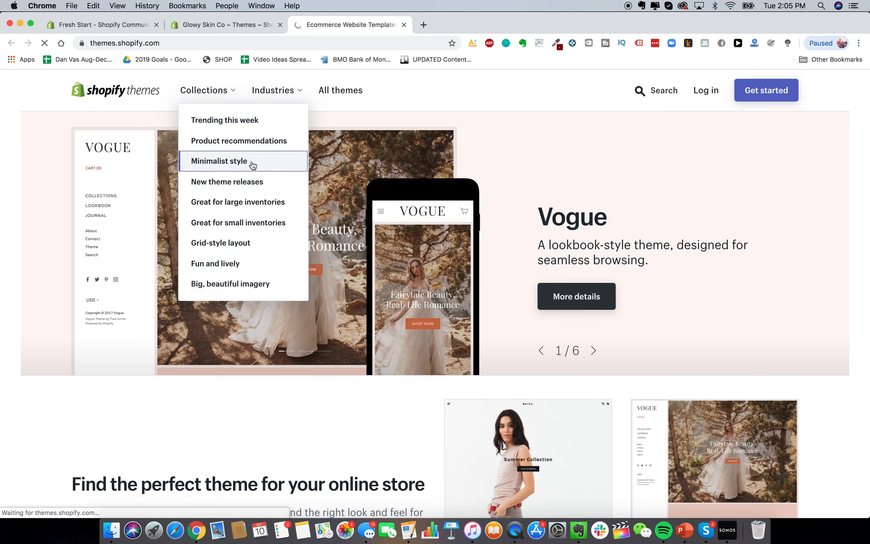
Open the Debut, Minimal and Pop themes each in a new tab
{"action": "scroll", "coordinate": [372, 226], "scroll_direction": "down", "scroll_amount": 2}
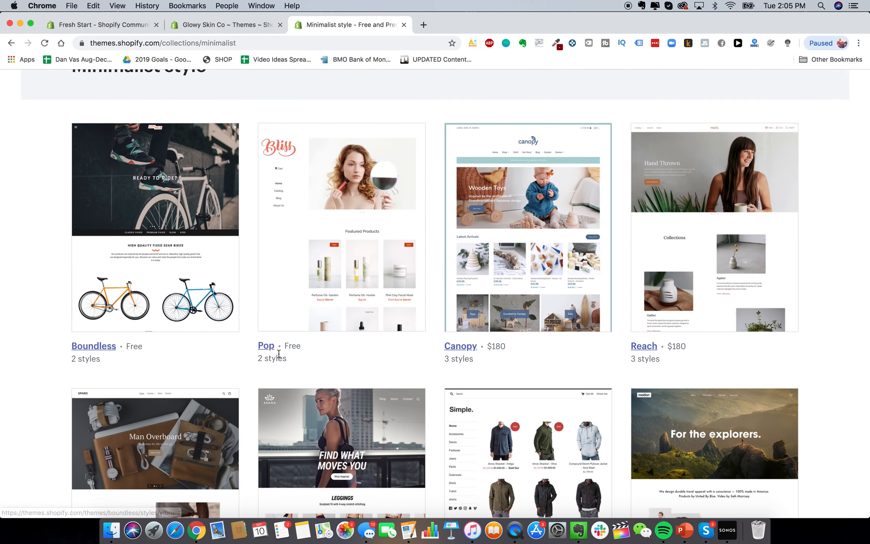
{"action": "scroll", "coordinate": [181, 270], "scroll_direction": "down", "scroll_amount": 2}
{"action": "scroll", "coordinate": [181, 266], "scroll_direction": "down", "scroll_amount": 8}
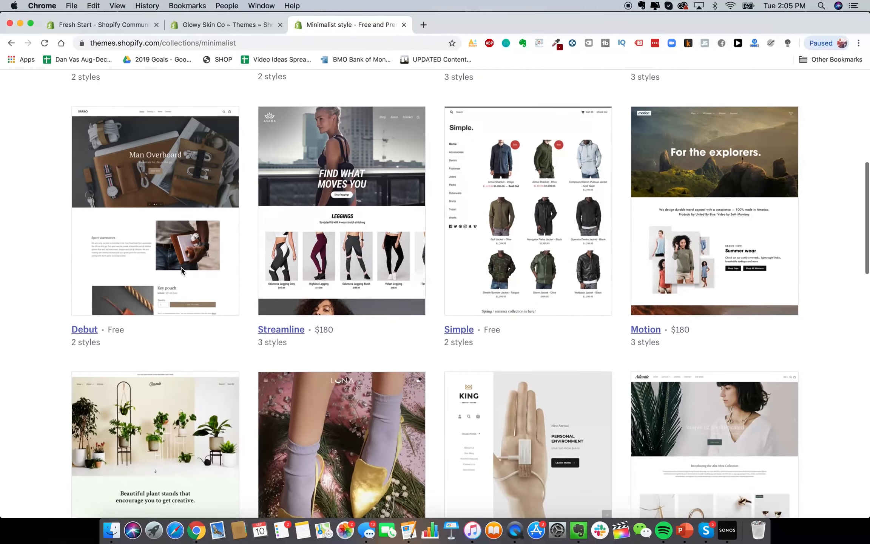
{"action": "scroll", "coordinate": [144, 208], "scroll_direction": "up", "scroll_amount": 2}
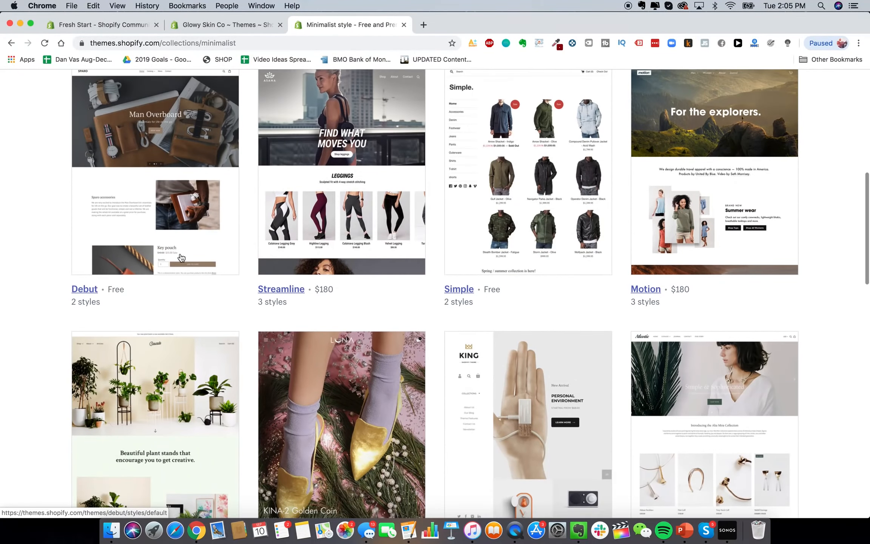
{"action": "right_click", "coordinate": [109, 219]}
{"action": "left_click", "coordinate": [124, 224]}
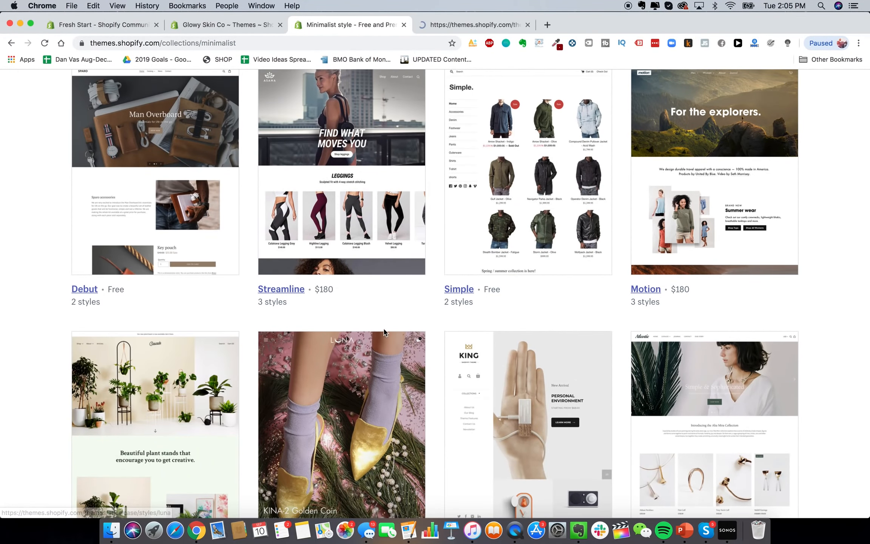
{"action": "scroll", "coordinate": [339, 334], "scroll_direction": "down", "scroll_amount": 5}
{"action": "scroll", "coordinate": [384, 333], "scroll_direction": "down", "scroll_amount": 5}
{"action": "scroll", "coordinate": [384, 332], "scroll_direction": "down", "scroll_amount": 5}
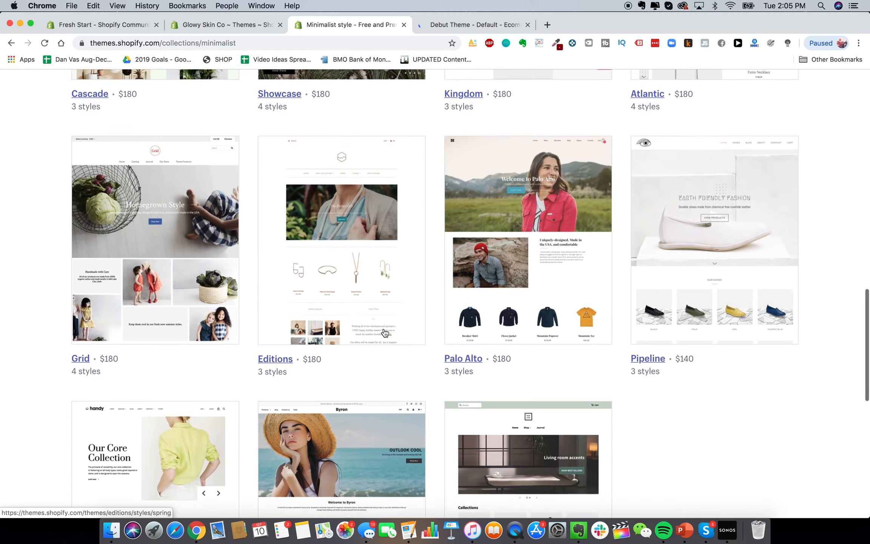
{"action": "scroll", "coordinate": [384, 332], "scroll_direction": "down", "scroll_amount": 3}
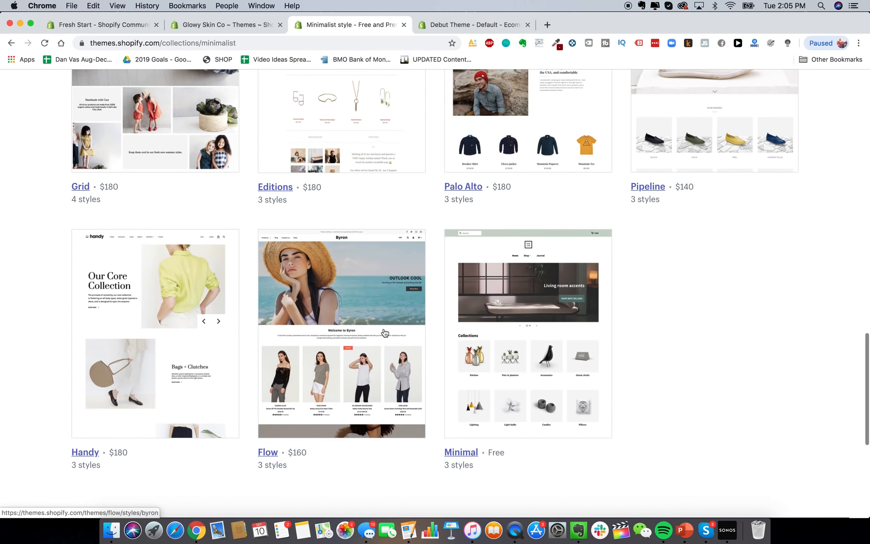
{"action": "right_click", "coordinate": [519, 318]}
{"action": "left_click", "coordinate": [534, 324]}
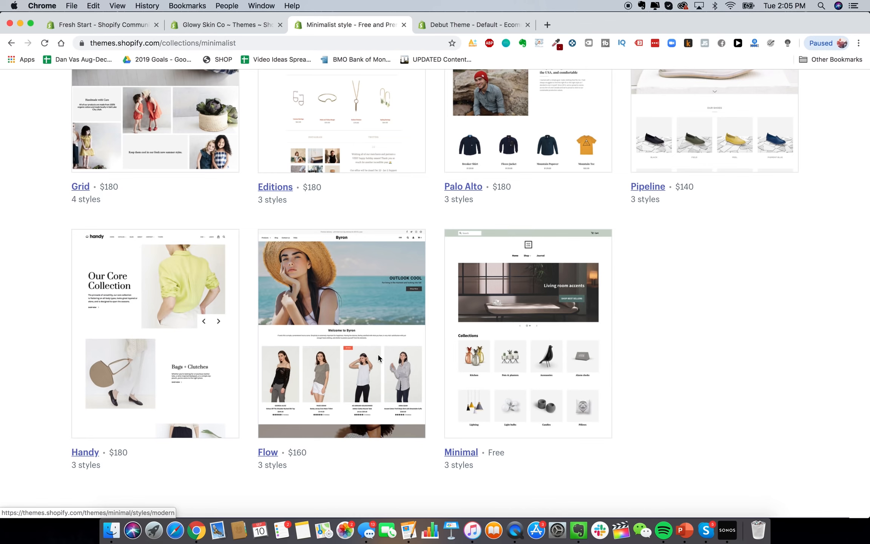
{"action": "scroll", "coordinate": [377, 352], "scroll_direction": "up", "scroll_amount": 10}
{"action": "scroll", "coordinate": [379, 357], "scroll_direction": "up", "scroll_amount": 15}
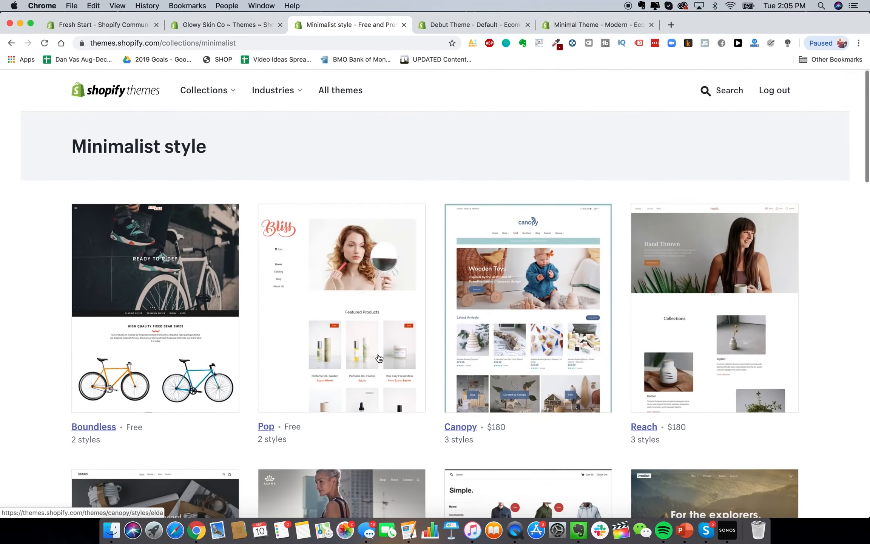
{"action": "right_click", "coordinate": [353, 252]}
{"action": "left_click", "coordinate": [361, 256]}
{"action": "left_click", "coordinate": [718, 91]}
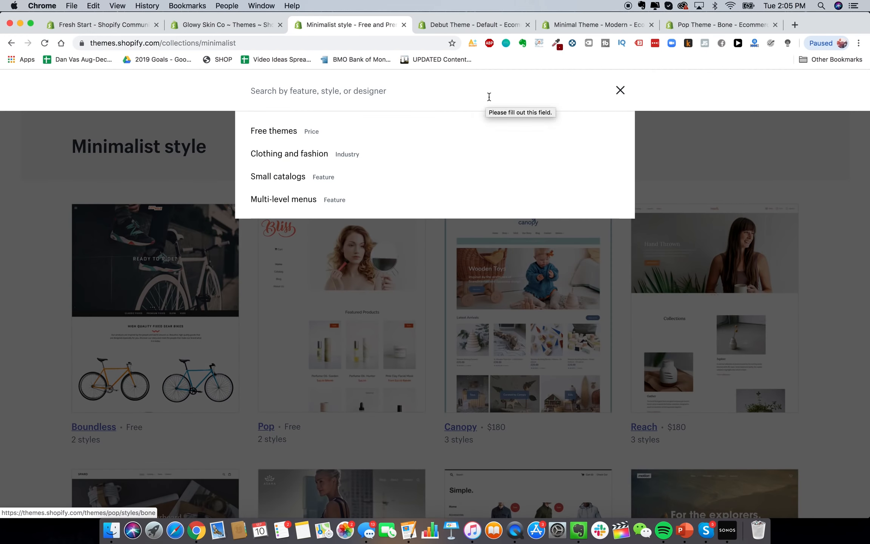
Search the Theme Store for 'launch' and preview the Launch theme's Fresh and Bold styles
{"action": "type", "text": "launch"}
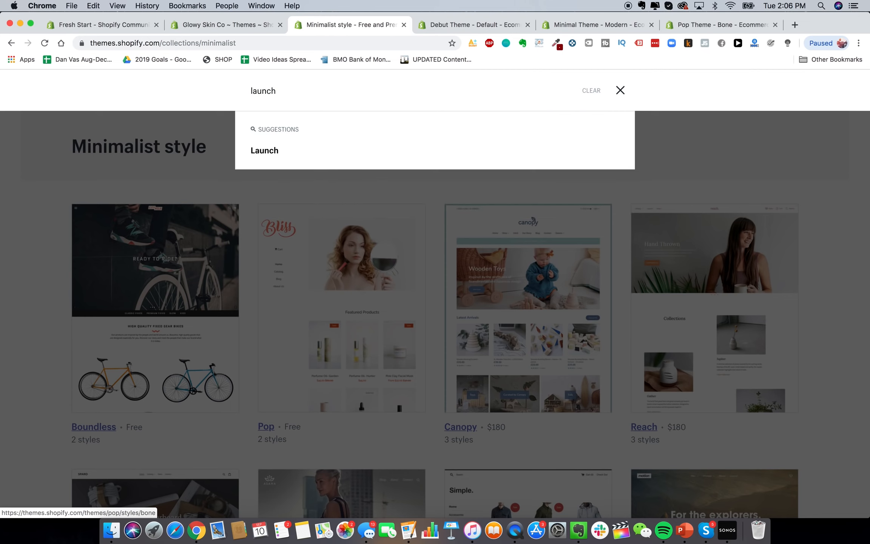
{"action": "key", "text": "Return"}
{"action": "scroll", "coordinate": [359, 435], "scroll_direction": "down", "scroll_amount": 2}
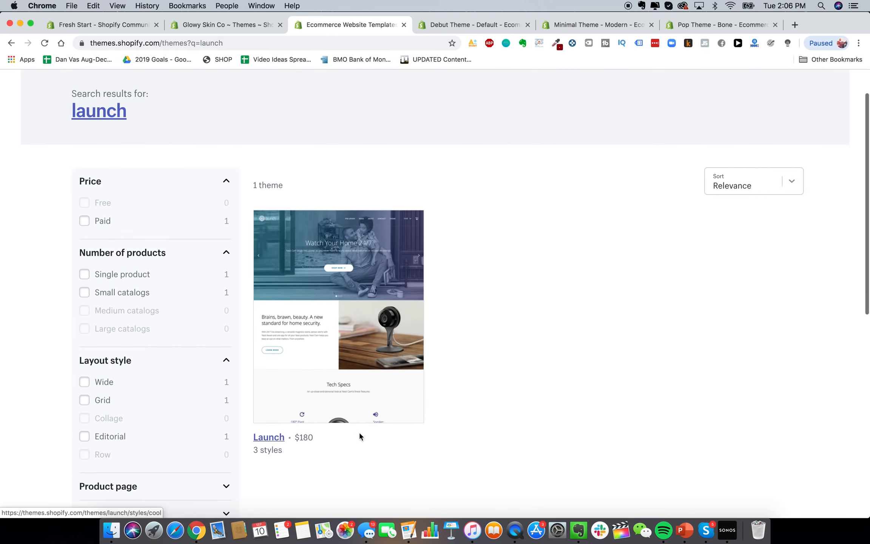
{"action": "left_click", "coordinate": [263, 438]}
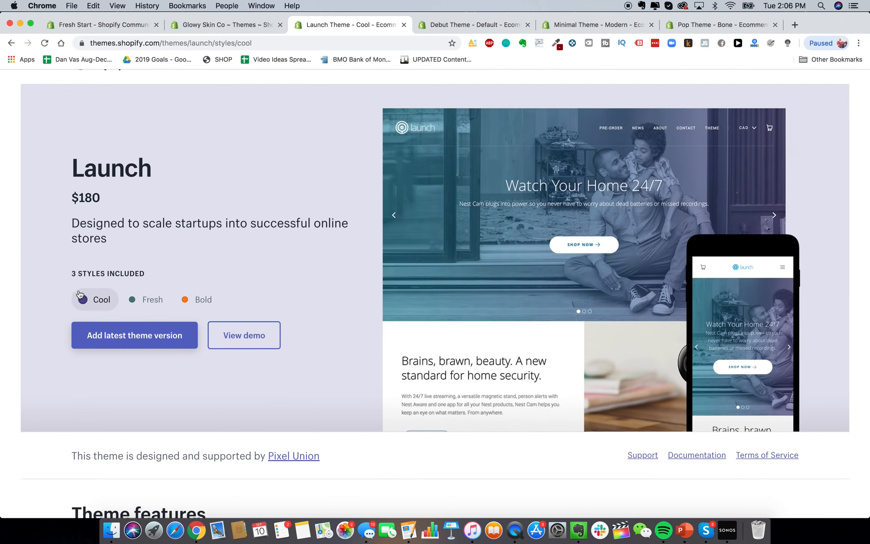
{"action": "left_click", "coordinate": [145, 302]}
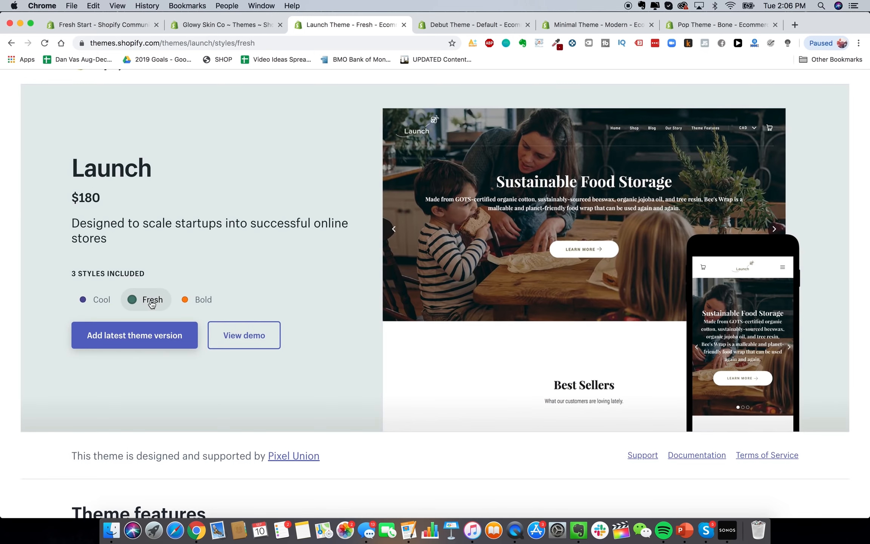
{"action": "left_click", "coordinate": [186, 301]}
{"action": "scroll", "coordinate": [191, 296], "scroll_direction": "up", "scroll_amount": 1}
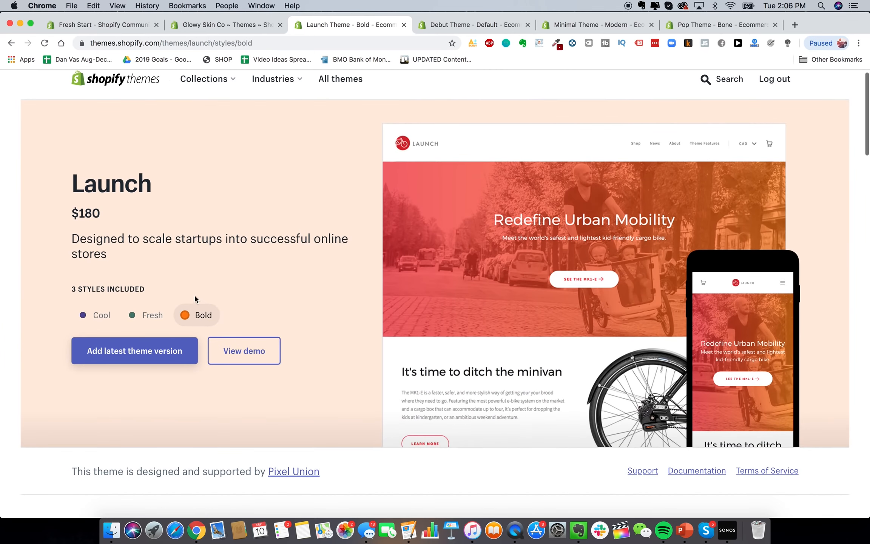
Center the Preview window showing 1_1184x1184.png and minimize the Finder window
{"action": "left_click", "coordinate": [240, 28]}
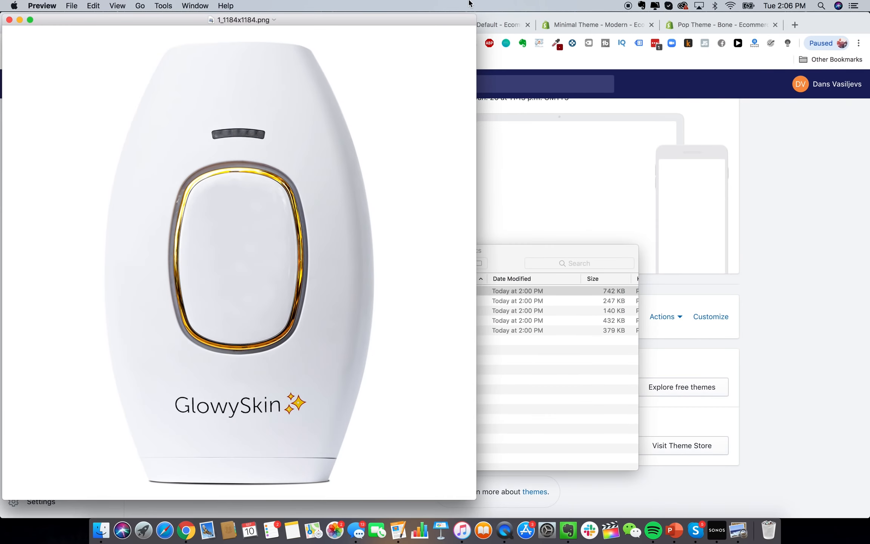
{"action": "left_click_drag", "start_coordinate": [245, 20], "coordinate": [533, 148]}
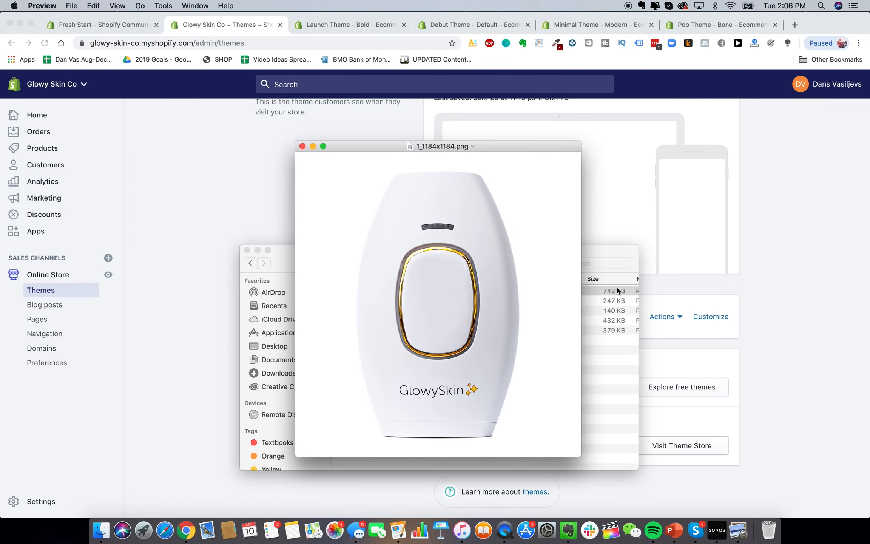
{"action": "left_click", "coordinate": [258, 250]}
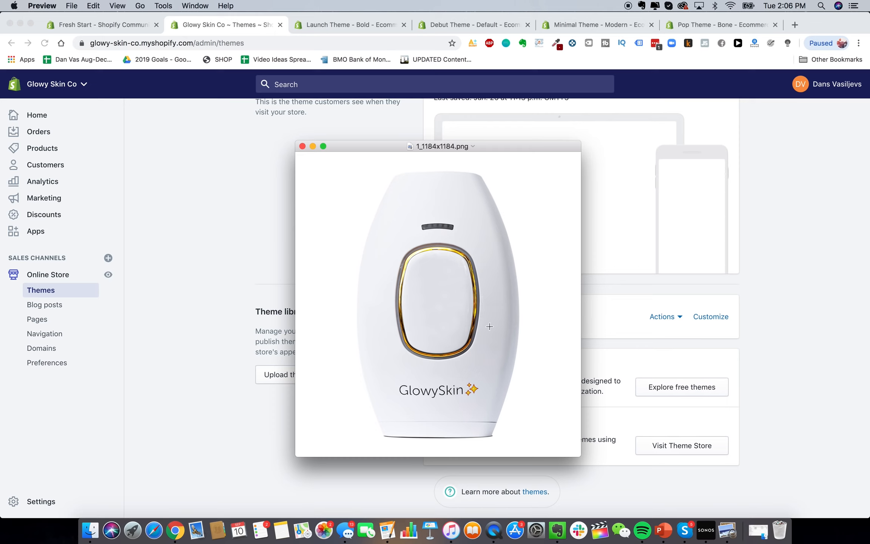
{"action": "left_click", "coordinate": [794, 24]}
Go to alibaba.com and close the accidentally opened sale page tab
{"action": "type", "text": "aliba"}
{"action": "key", "text": "Return"}
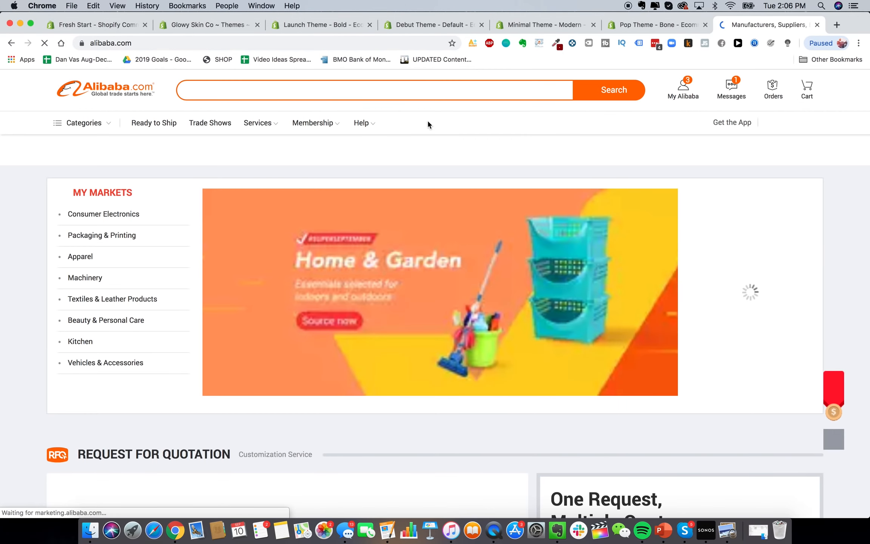
{"action": "left_click", "coordinate": [415, 90]}
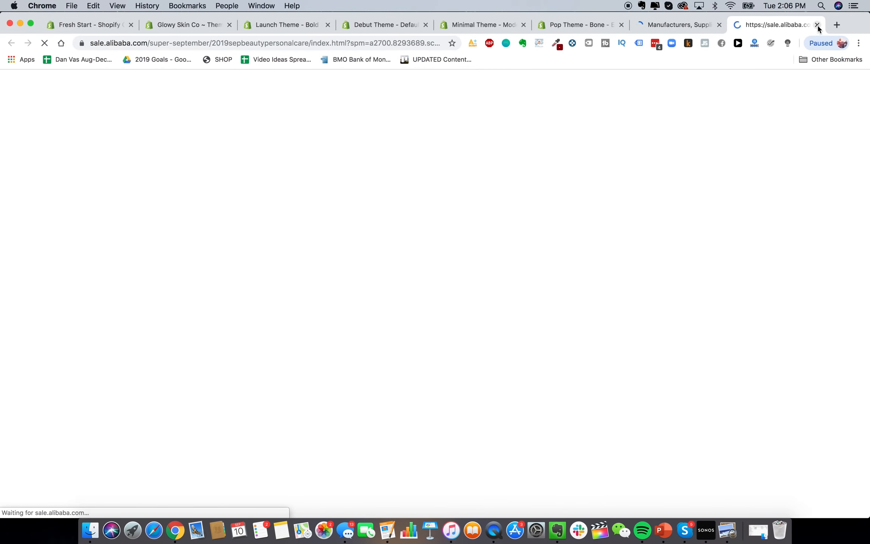
{"action": "left_click", "coordinate": [816, 24]}
Search Alibaba for 'hair removal IPL laser' and browse the device listings and prices
{"action": "type", "text": "hair removal "}
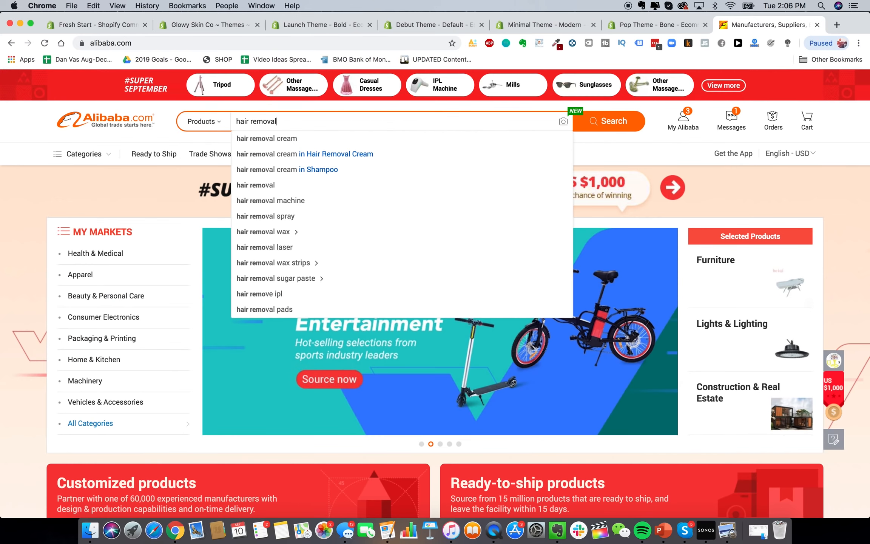
{"action": "type", "text": "IPL"}
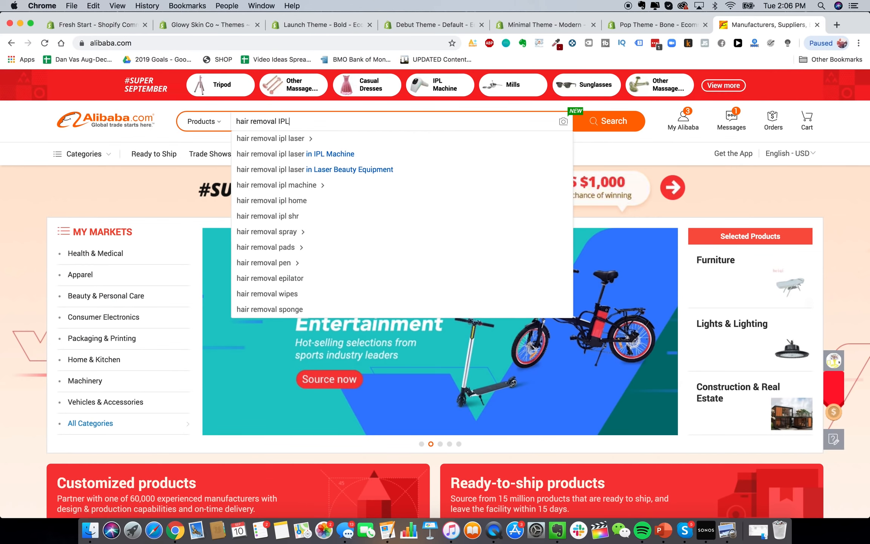
{"action": "type", "text": " laser"}
{"action": "key", "text": "Return"}
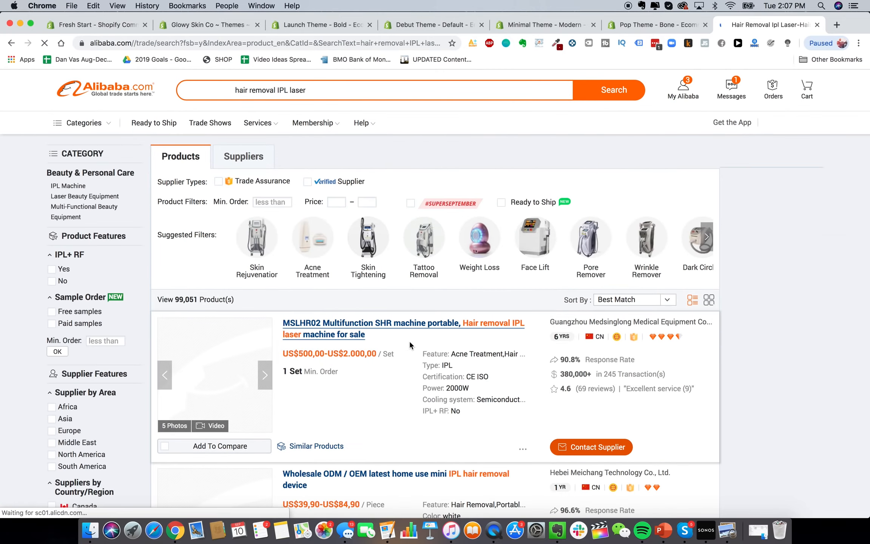
{"action": "scroll", "coordinate": [350, 334], "scroll_direction": "down", "scroll_amount": 20}
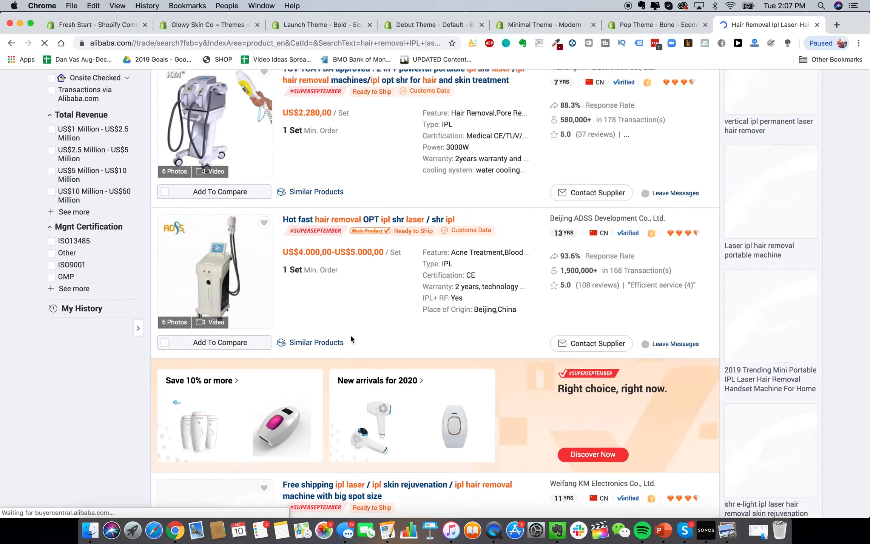
{"action": "scroll", "coordinate": [351, 335], "scroll_direction": "down", "scroll_amount": 2}
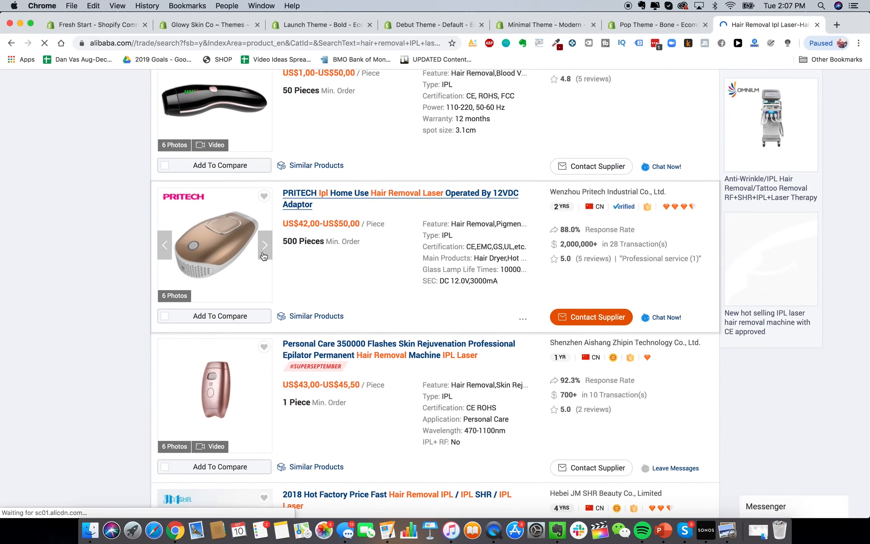
{"action": "scroll", "coordinate": [272, 329], "scroll_direction": "down", "scroll_amount": 5}
{"action": "scroll", "coordinate": [271, 328], "scroll_direction": "down", "scroll_amount": 20}
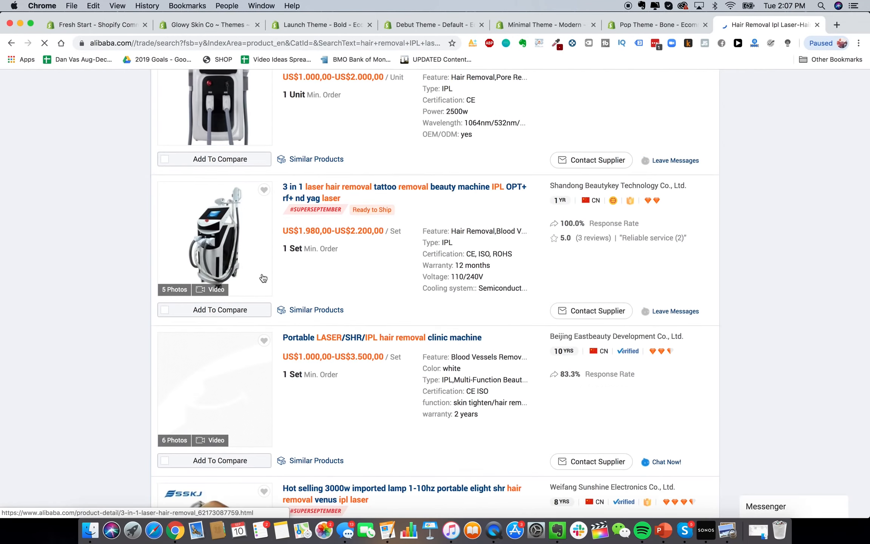
{"action": "scroll", "coordinate": [262, 277], "scroll_direction": "down", "scroll_amount": 20}
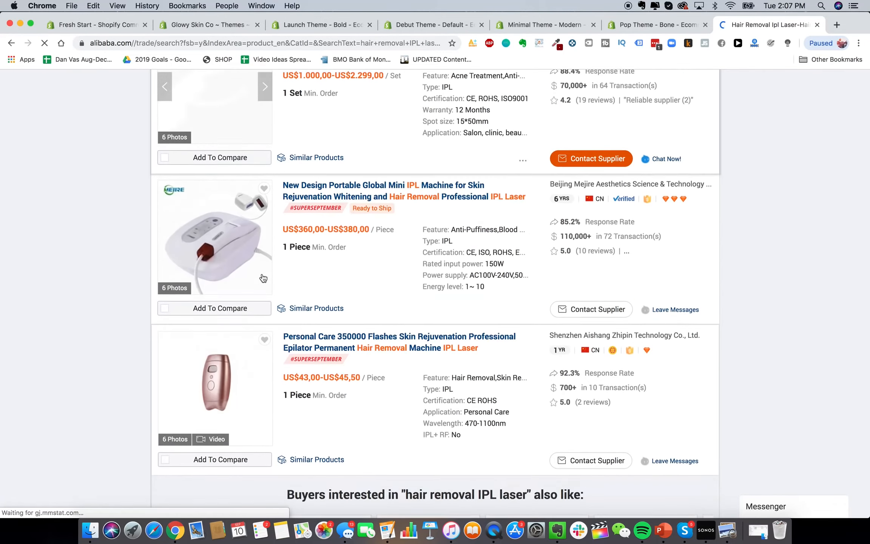
{"action": "scroll", "coordinate": [264, 278], "scroll_direction": "down", "scroll_amount": 20}
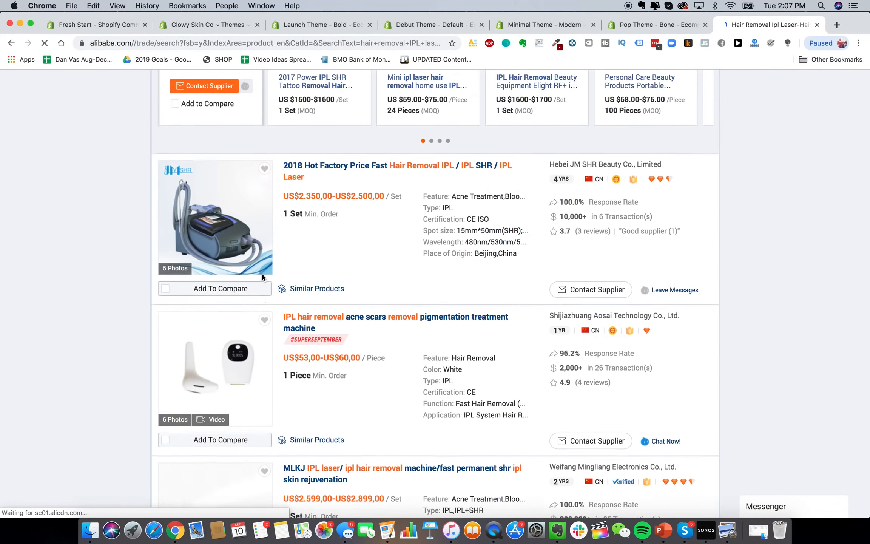
{"action": "scroll", "coordinate": [263, 278], "scroll_direction": "down", "scroll_amount": 20}
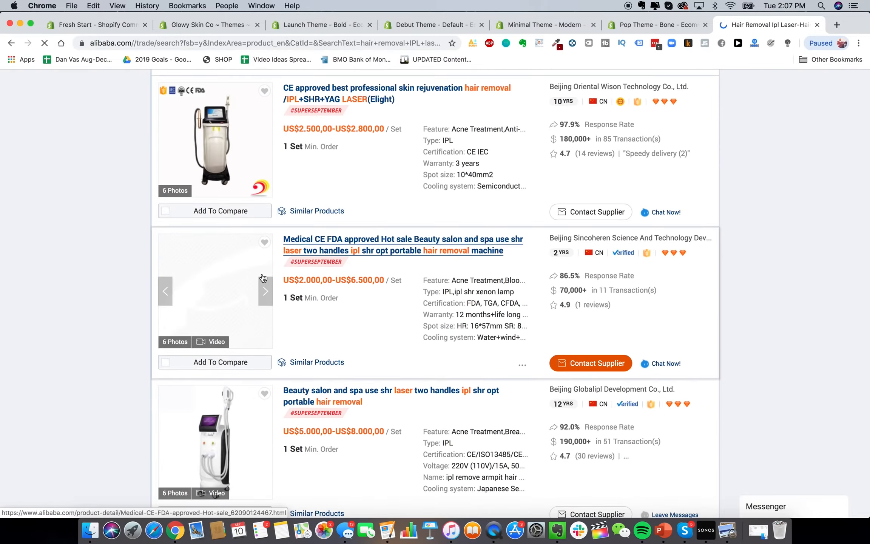
{"action": "scroll", "coordinate": [263, 278], "scroll_direction": "down", "scroll_amount": 20}
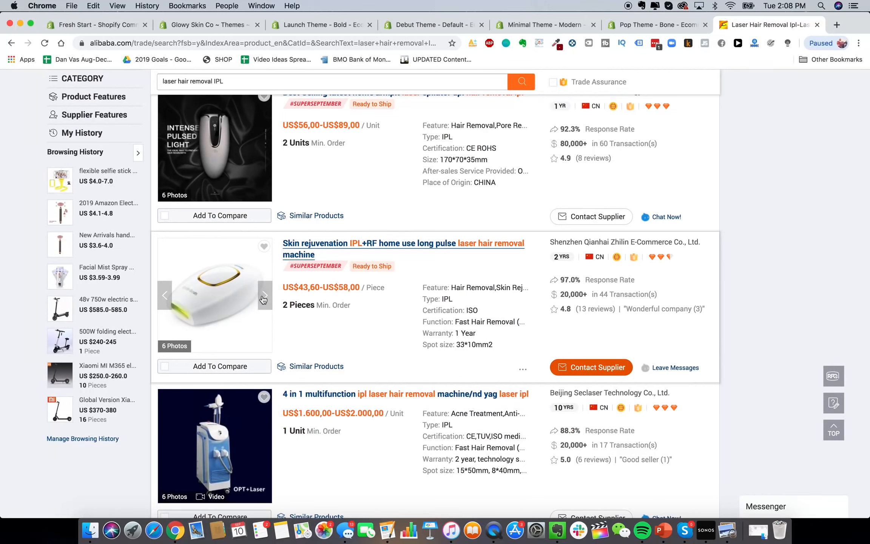
{"action": "left_click", "coordinate": [264, 297]}
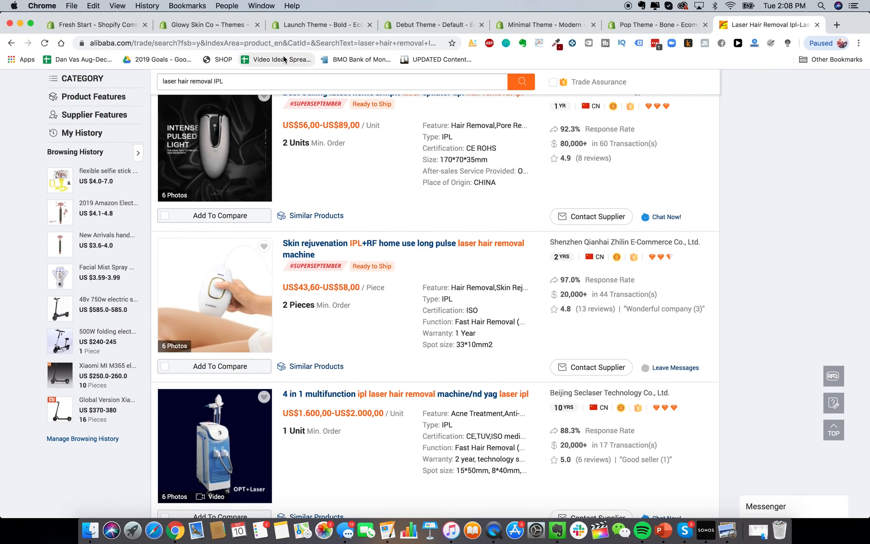
Back on the Launch theme page, preview its Fresh, Cool and Bold styles
{"action": "left_click", "coordinate": [316, 28]}
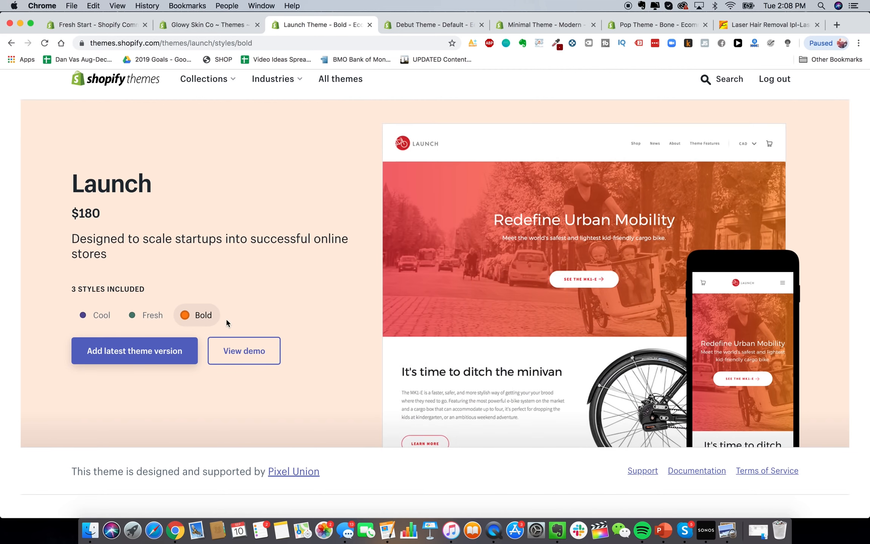
{"action": "left_click", "coordinate": [157, 322]}
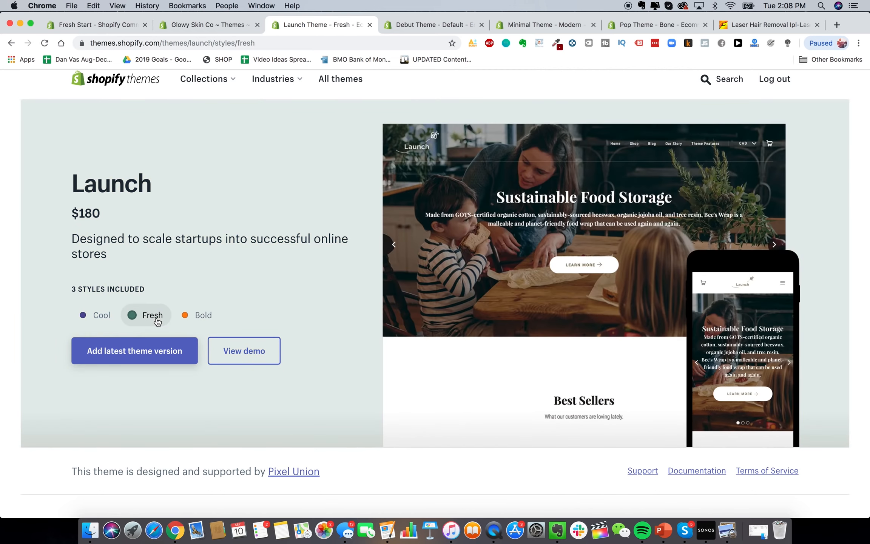
{"action": "left_click", "coordinate": [105, 318]}
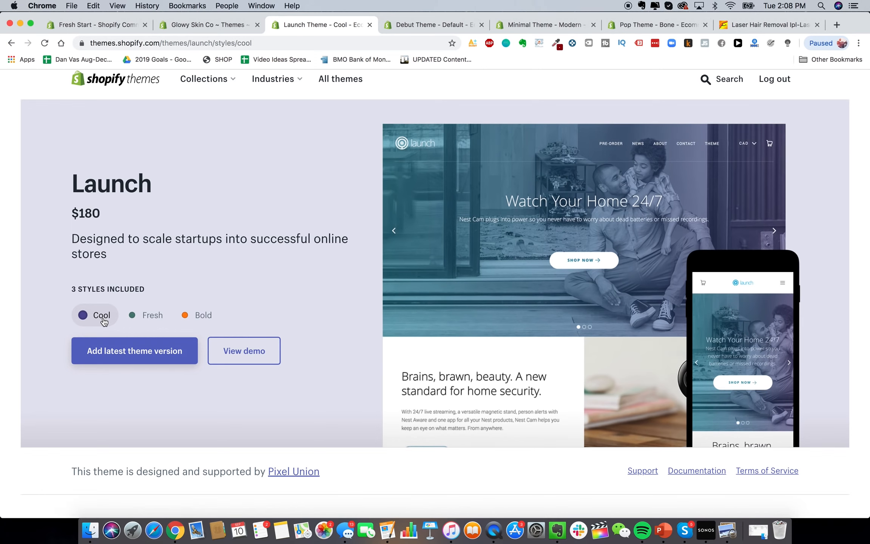
{"action": "left_click", "coordinate": [186, 315]}
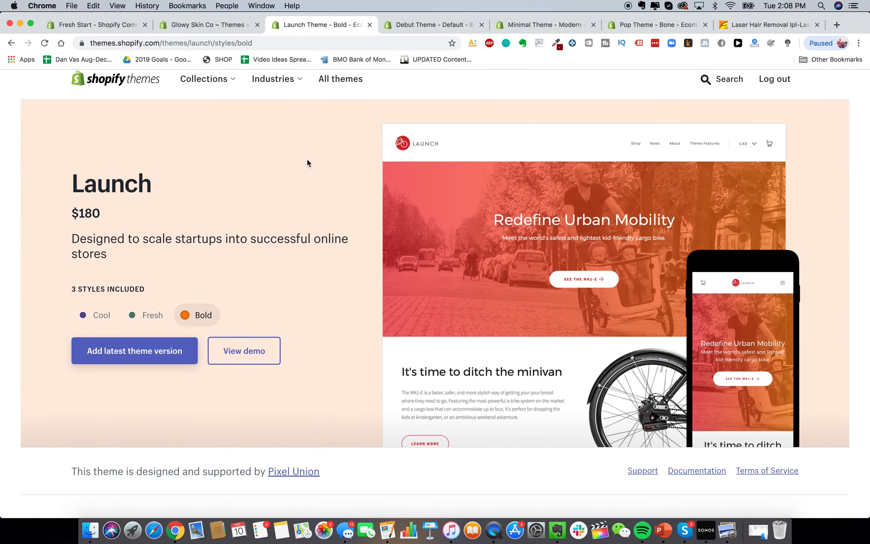
{"action": "scroll", "coordinate": [306, 157], "scroll_direction": "up", "scroll_amount": 1}
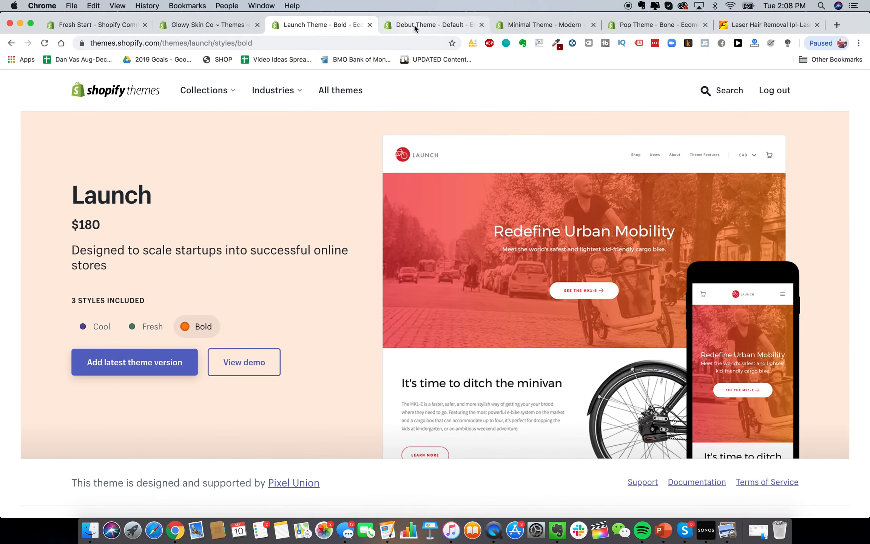
Load blendjet.com in a new browser tab
{"action": "left_click", "coordinate": [836, 25]}
{"action": "type", "text": "ble"}
{"action": "key", "text": "Return"}
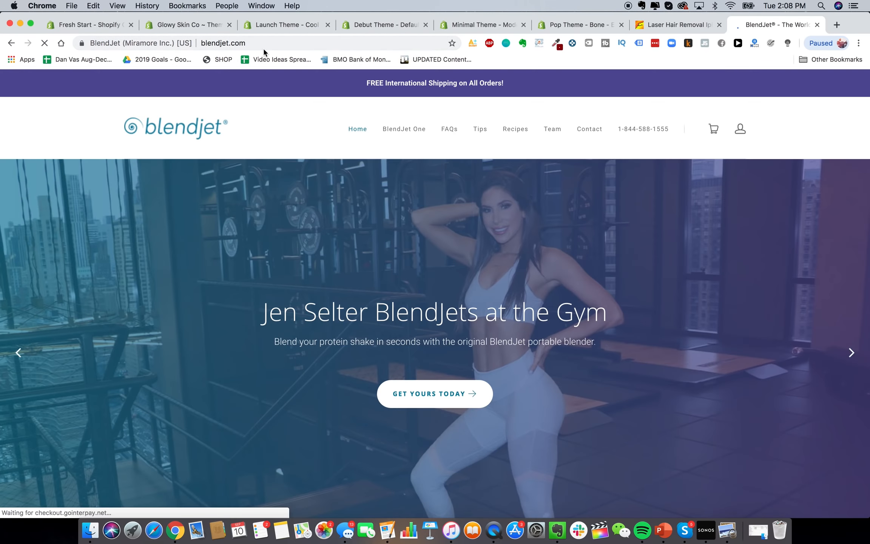
Dismiss BlendJet's 10% off banner, check its Alexa rank (77,983), then close the tab
{"action": "scroll", "coordinate": [460, 305], "scroll_direction": "down", "scroll_amount": 3}
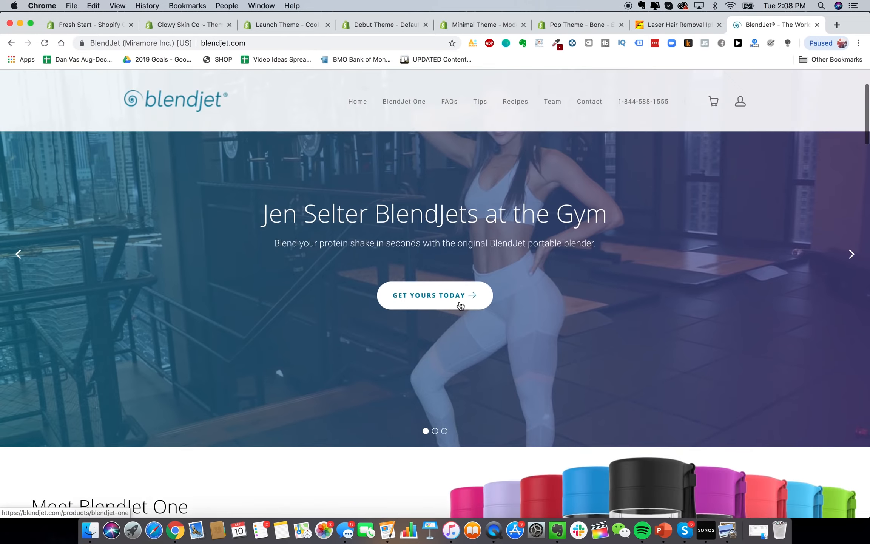
{"action": "scroll", "coordinate": [453, 314], "scroll_direction": "up", "scroll_amount": 3}
{"action": "scroll", "coordinate": [448, 321], "scroll_direction": "down", "scroll_amount": 3}
{"action": "scroll", "coordinate": [455, 340], "scroll_direction": "up", "scroll_amount": 3}
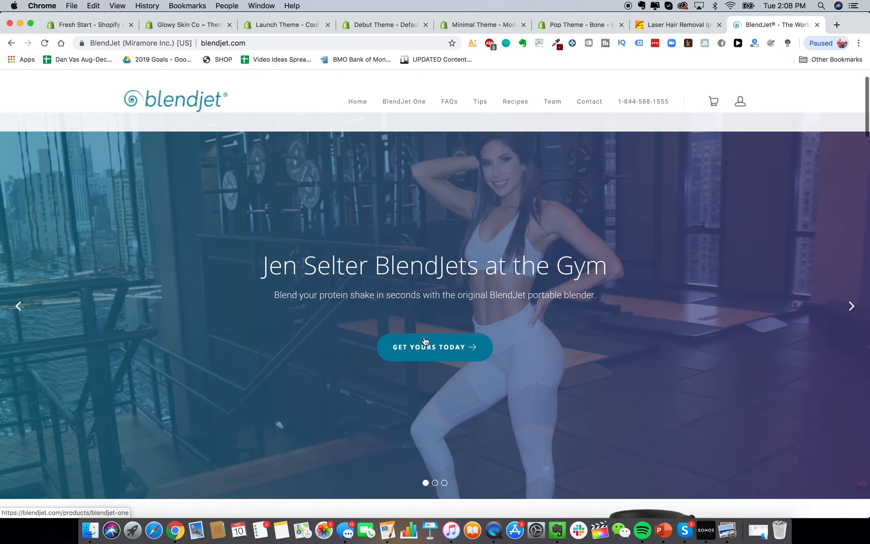
{"action": "scroll", "coordinate": [457, 353], "scroll_direction": "down", "scroll_amount": 3}
{"action": "scroll", "coordinate": [445, 302], "scroll_direction": "up", "scroll_amount": 2}
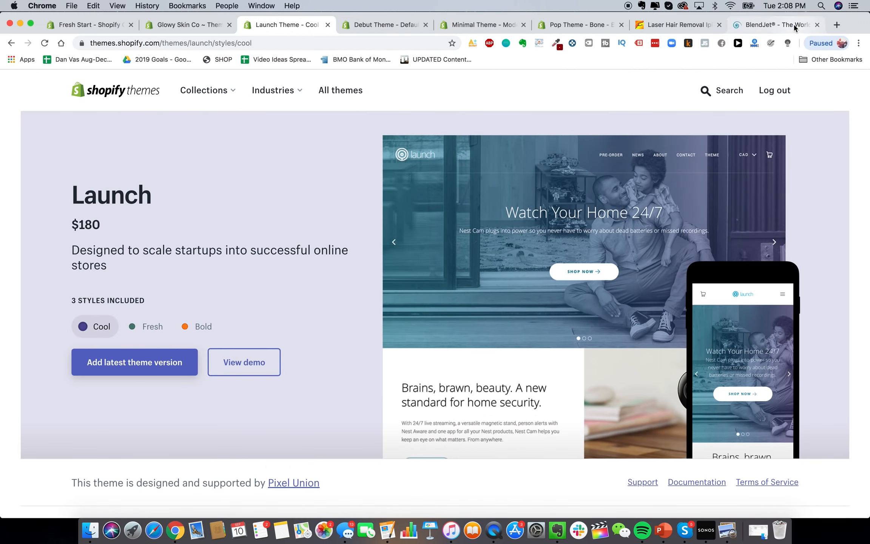
{"action": "left_click", "coordinate": [770, 25]}
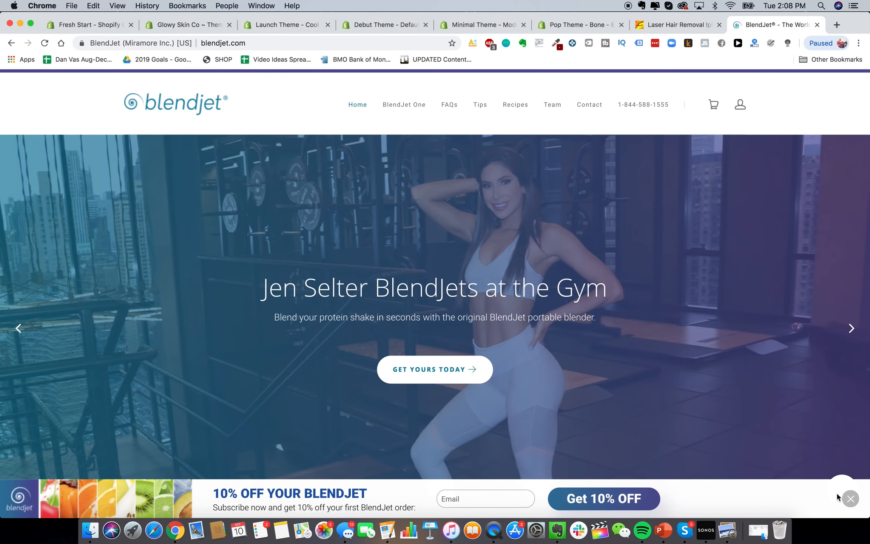
{"action": "left_click", "coordinate": [850, 498]}
{"action": "left_click", "coordinate": [753, 44]}
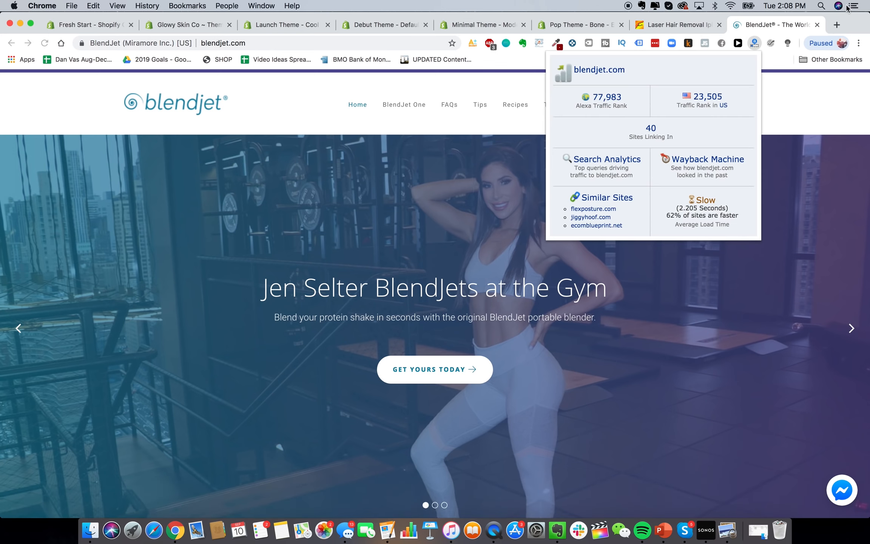
{"action": "left_click", "coordinate": [816, 25]}
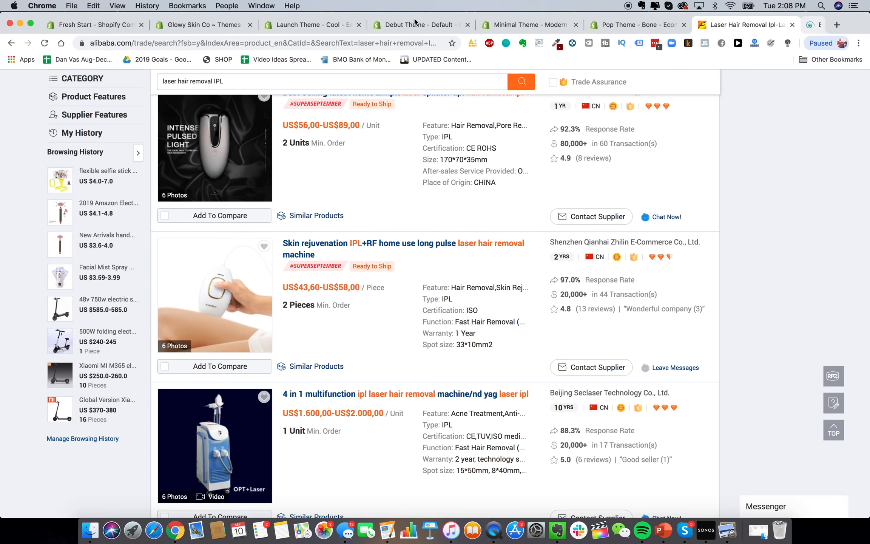
Preview Debut Light, Minimal Vintage and Fashion, and Pop Toy and Bone, then close Pop
{"action": "left_click", "coordinate": [302, 30]}
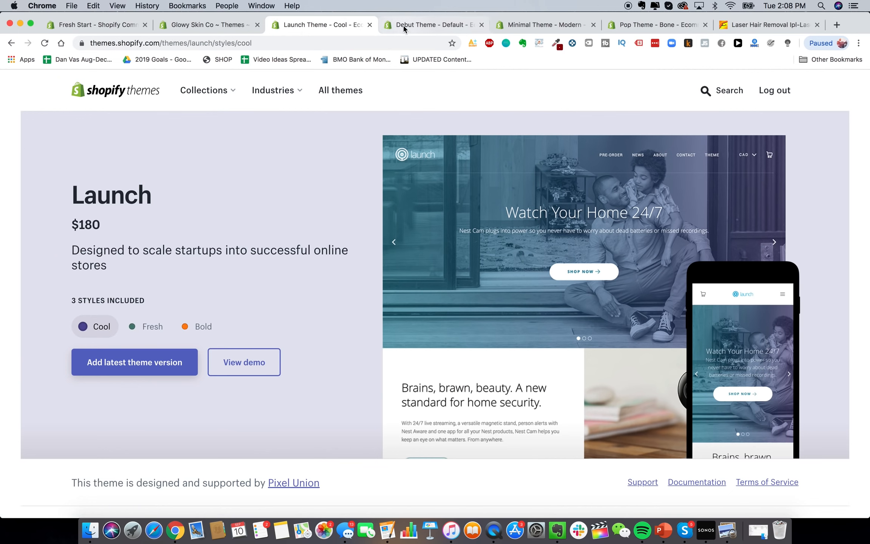
{"action": "left_click", "coordinate": [433, 27]}
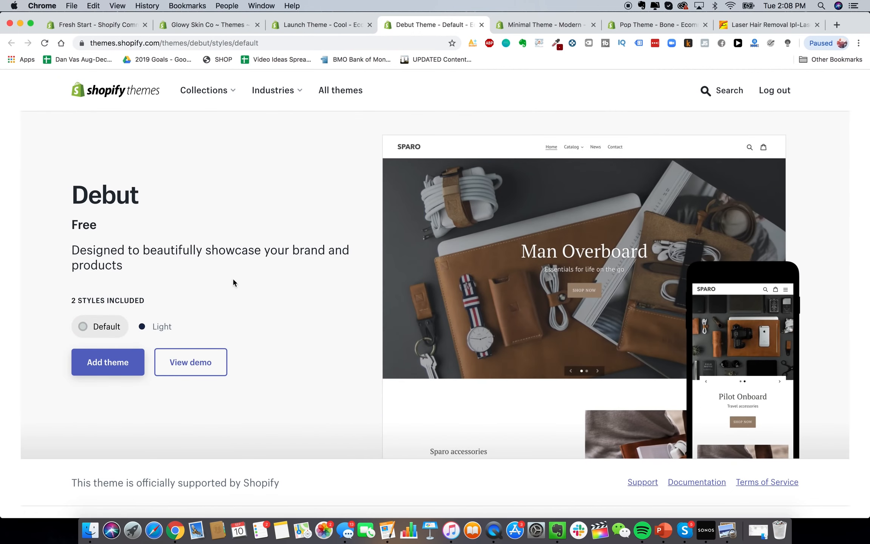
{"action": "left_click", "coordinate": [143, 326]}
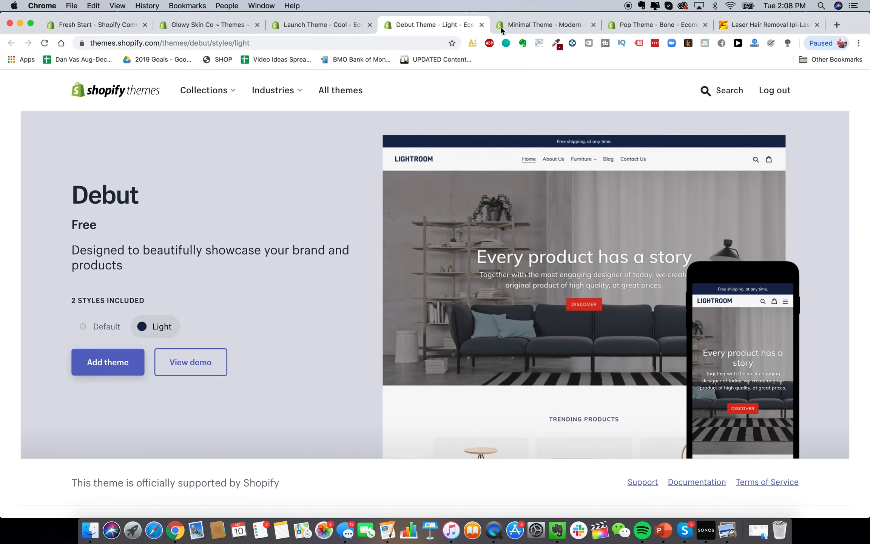
{"action": "left_click", "coordinate": [529, 25]}
{"action": "left_click", "coordinate": [108, 328]}
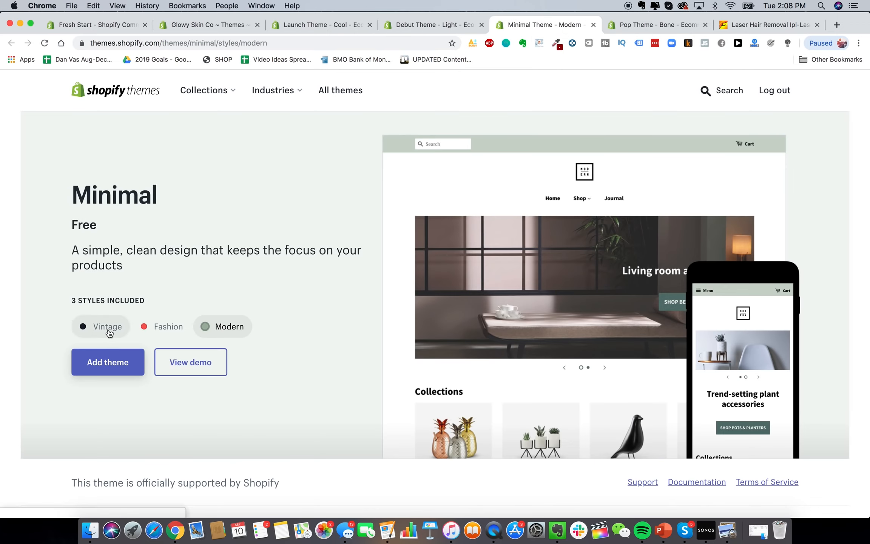
{"action": "left_click", "coordinate": [154, 329]}
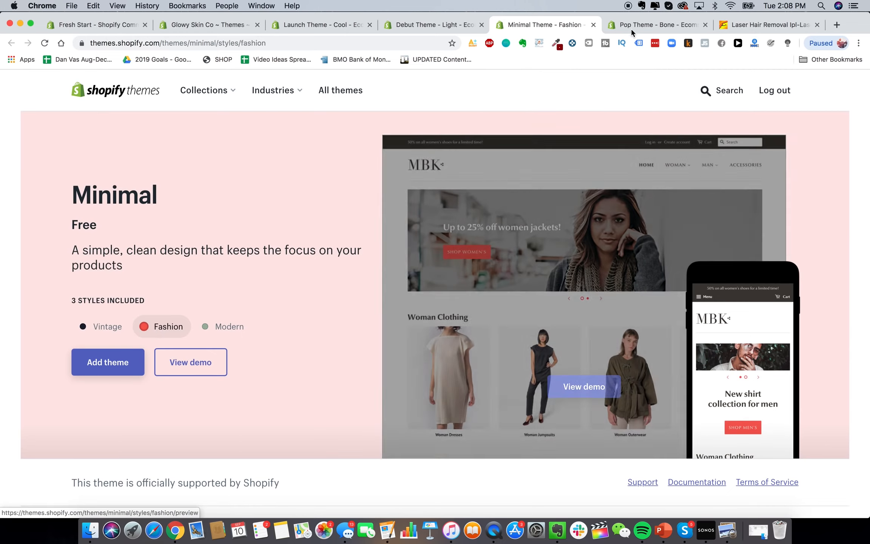
{"action": "left_click", "coordinate": [655, 25]}
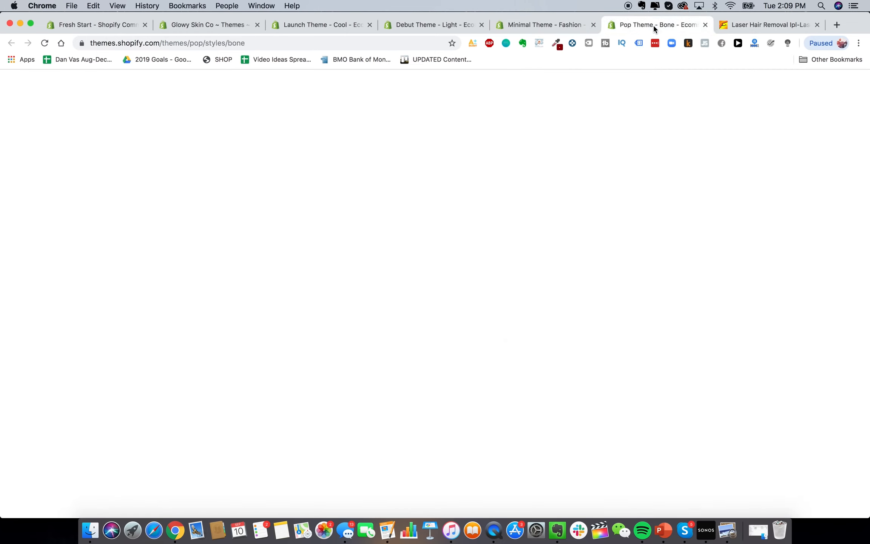
{"action": "left_click", "coordinate": [138, 330]}
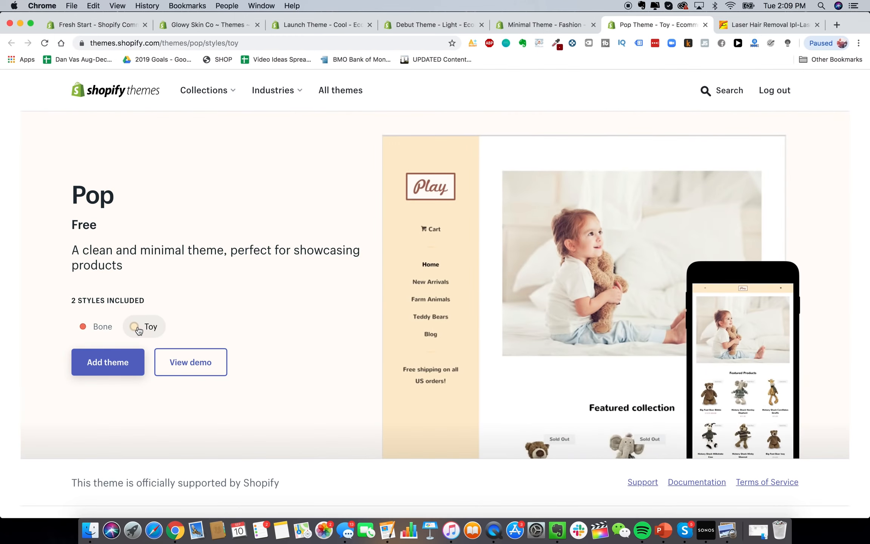
{"action": "left_click", "coordinate": [93, 326]}
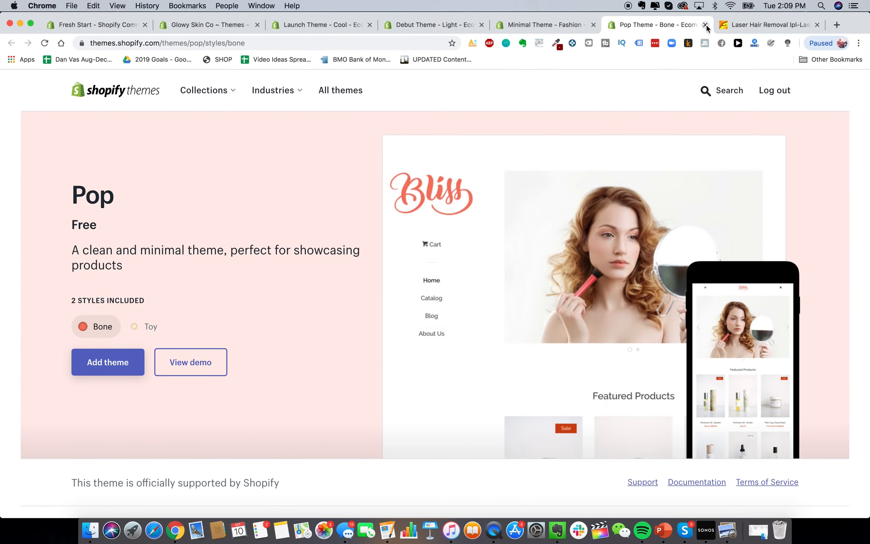
{"action": "left_click", "coordinate": [705, 25]}
Search themes for 'jumpstart' and look through the Jumpstart demo's features section
{"action": "left_click", "coordinate": [470, 24]}
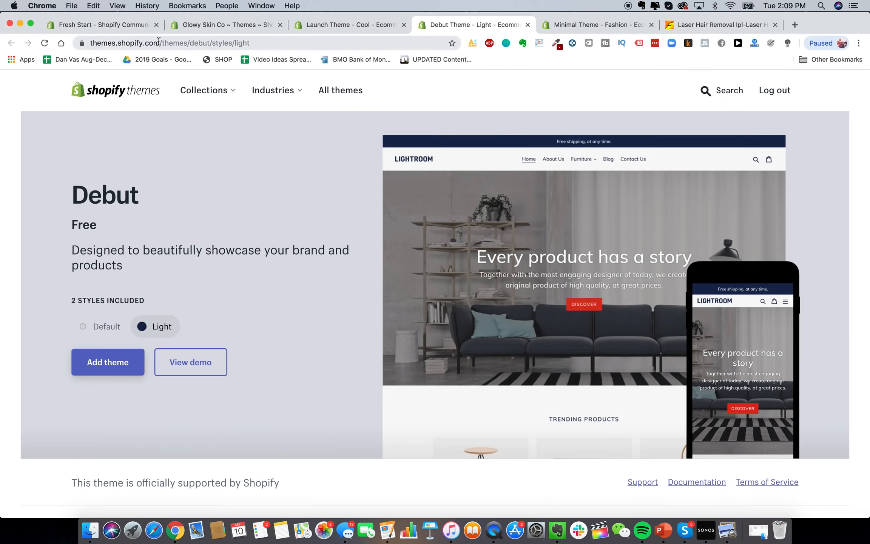
{"action": "left_click", "coordinate": [349, 25]}
{"action": "left_click", "coordinate": [708, 89]}
{"action": "type", "text": "jumpstart"}
{"action": "key", "text": "Return"}
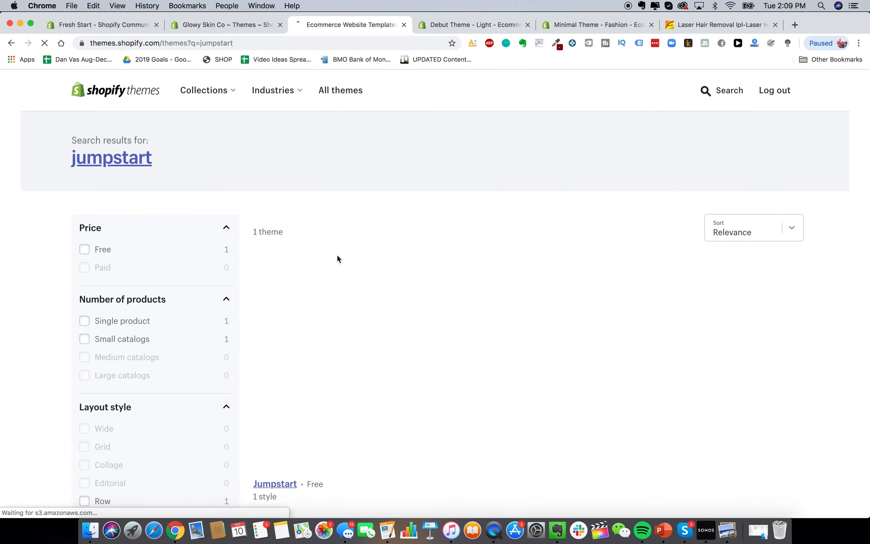
{"action": "left_click", "coordinate": [292, 448]}
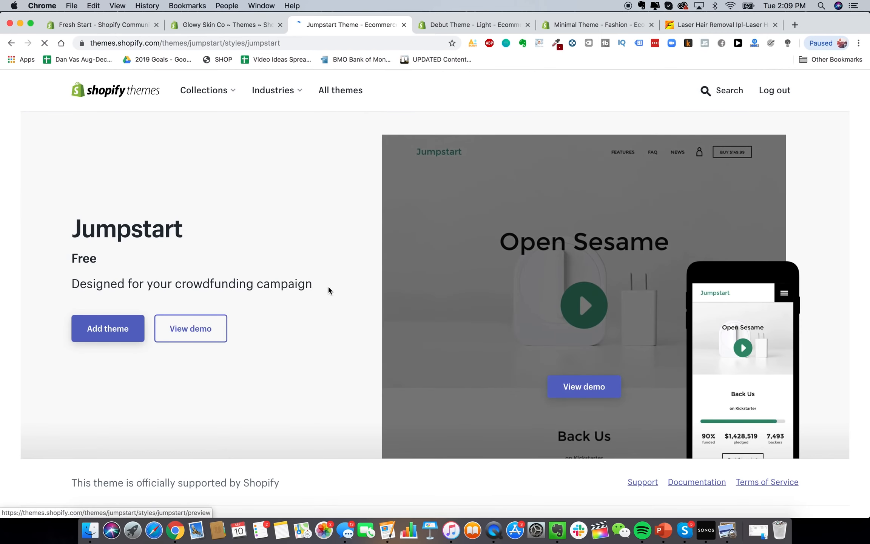
{"action": "scroll", "coordinate": [351, 359], "scroll_direction": "down", "scroll_amount": 2}
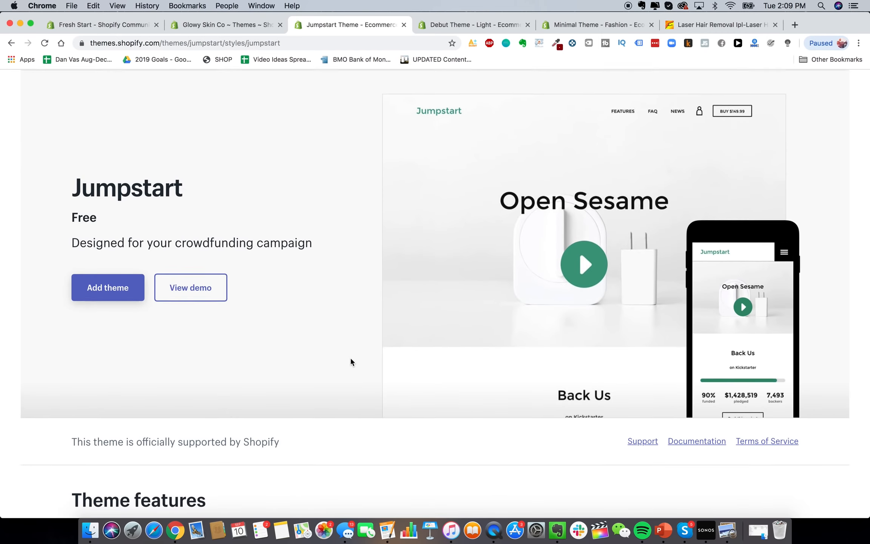
{"action": "scroll", "coordinate": [350, 362], "scroll_direction": "down", "scroll_amount": 7}
{"action": "left_click", "coordinate": [581, 202]}
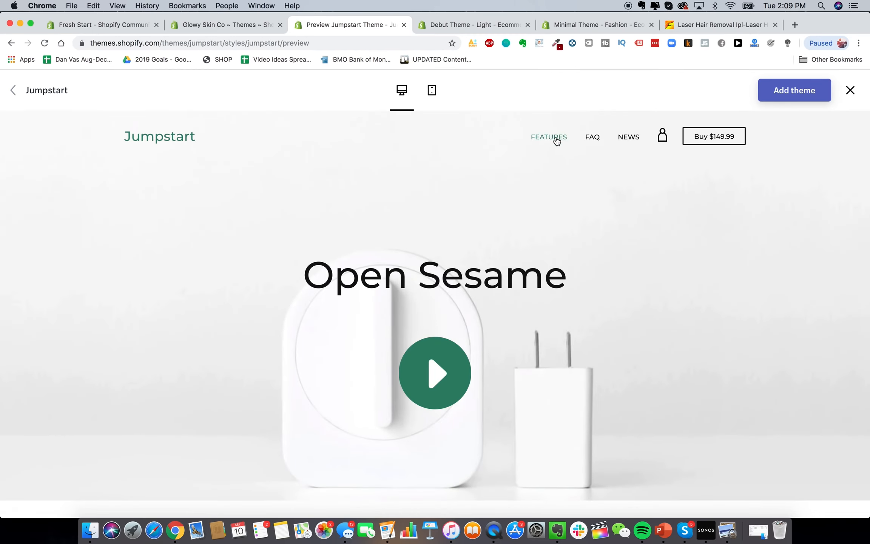
{"action": "left_click", "coordinate": [556, 139]}
{"action": "scroll", "coordinate": [499, 293], "scroll_direction": "down", "scroll_amount": 5}
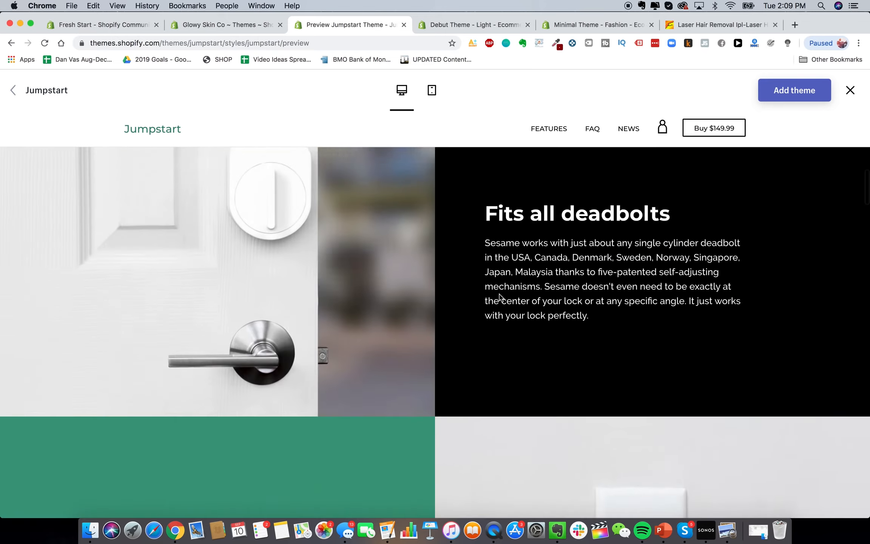
{"action": "scroll", "coordinate": [499, 293], "scroll_direction": "up", "scroll_amount": 10}
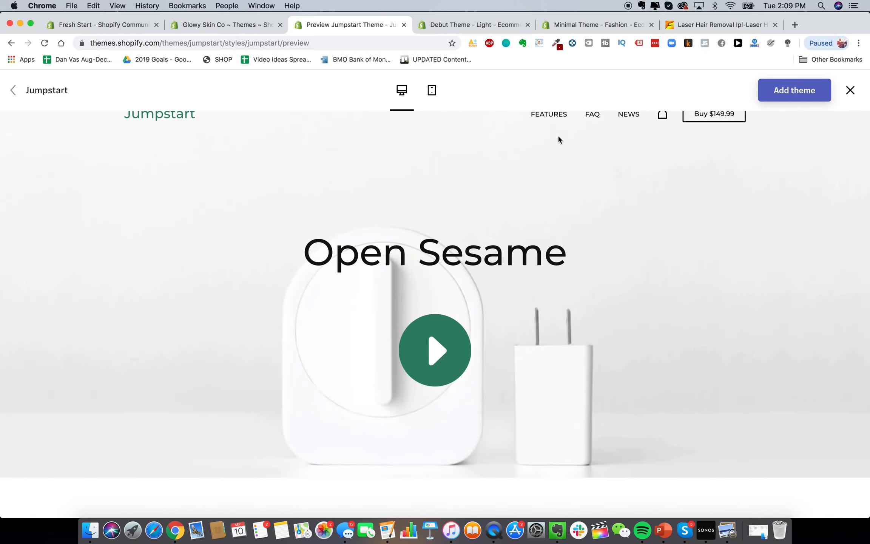
Browse the Debut Light demo store's About Us and home pages
{"action": "left_click", "coordinate": [498, 23]}
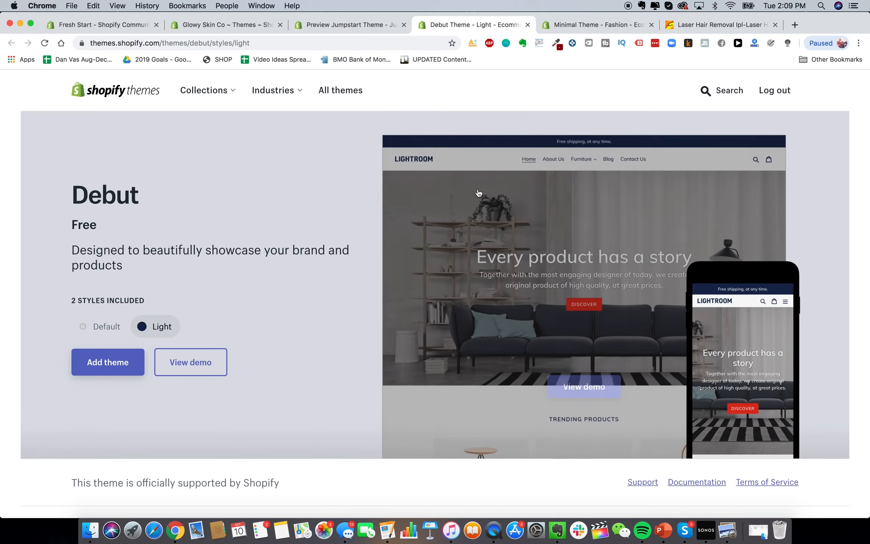
{"action": "left_click", "coordinate": [587, 381]}
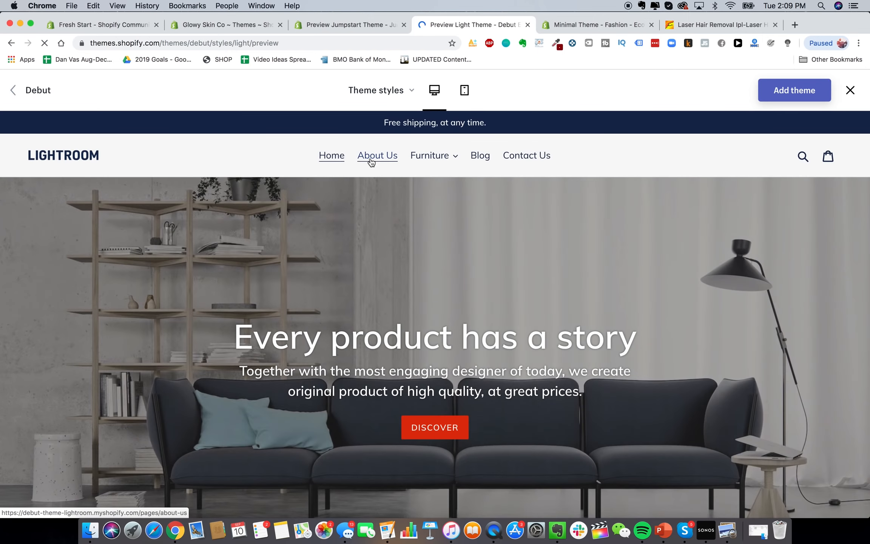
{"action": "left_click", "coordinate": [371, 161]}
{"action": "scroll", "coordinate": [410, 243], "scroll_direction": "down", "scroll_amount": 3}
{"action": "scroll", "coordinate": [411, 239], "scroll_direction": "up", "scroll_amount": 3}
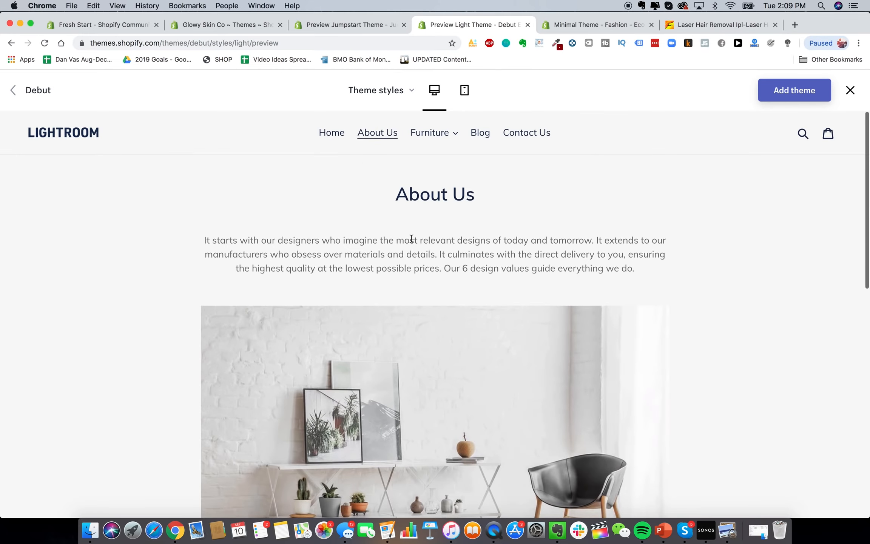
{"action": "left_click", "coordinate": [331, 132]}
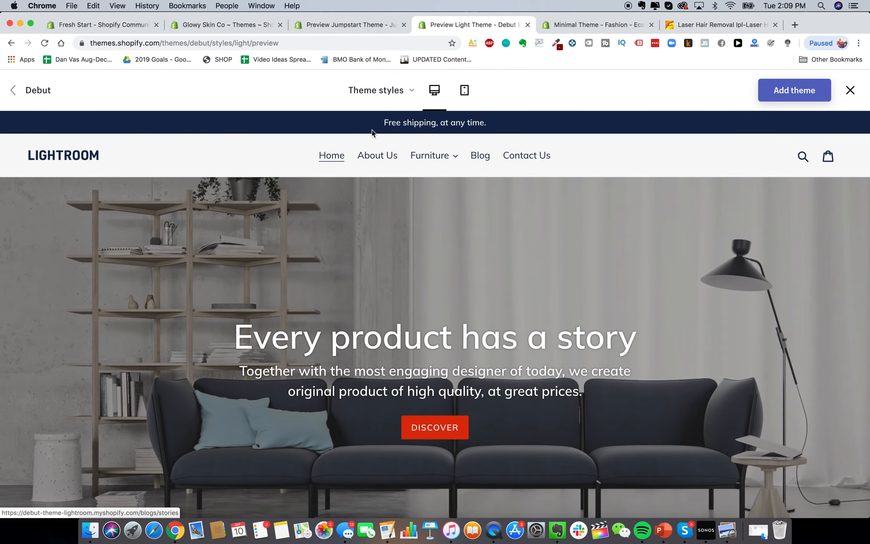
Compare the Debut demo in Default style, return to Light, and add Debut to the store
{"action": "left_click", "coordinate": [394, 90]}
{"action": "left_click", "coordinate": [371, 128]}
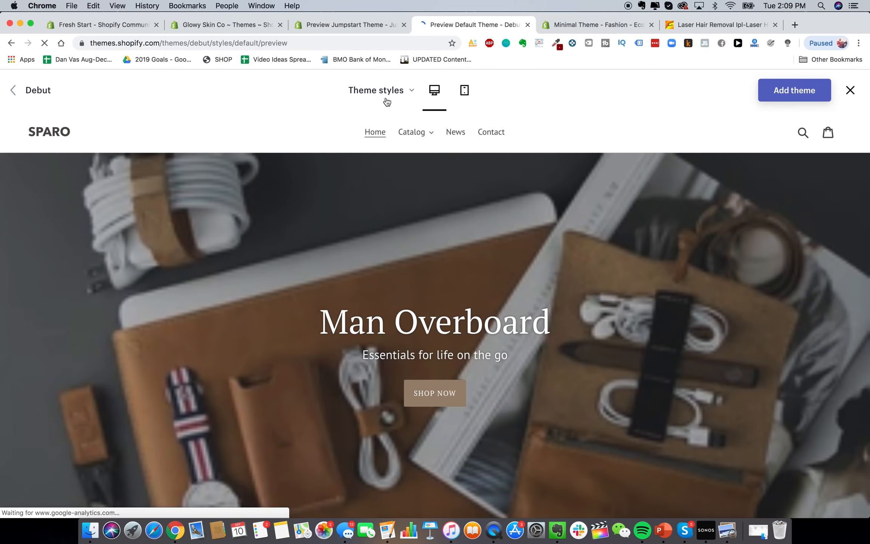
{"action": "scroll", "coordinate": [504, 342], "scroll_direction": "down", "scroll_amount": 5}
{"action": "scroll", "coordinate": [504, 342], "scroll_direction": "down", "scroll_amount": 8}
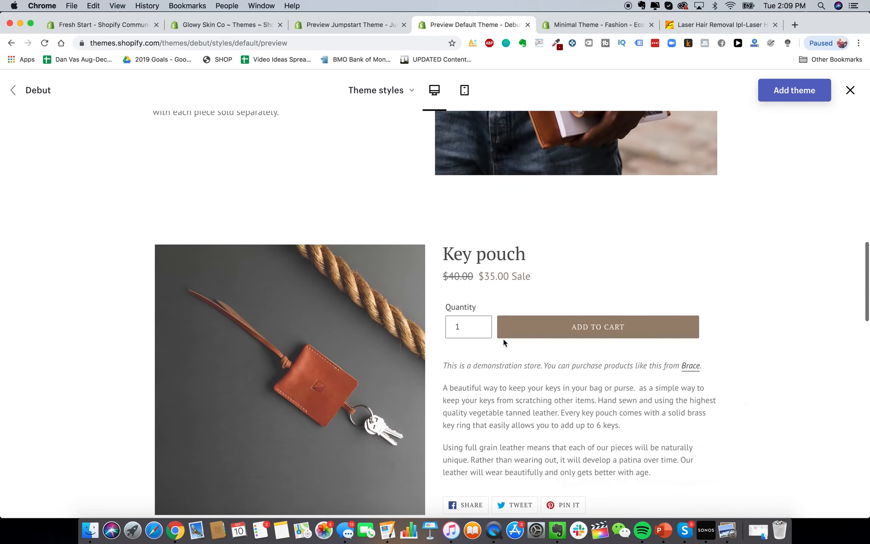
{"action": "scroll", "coordinate": [503, 340], "scroll_direction": "up", "scroll_amount": 15}
{"action": "mouse_move", "coordinate": [381, 93]}
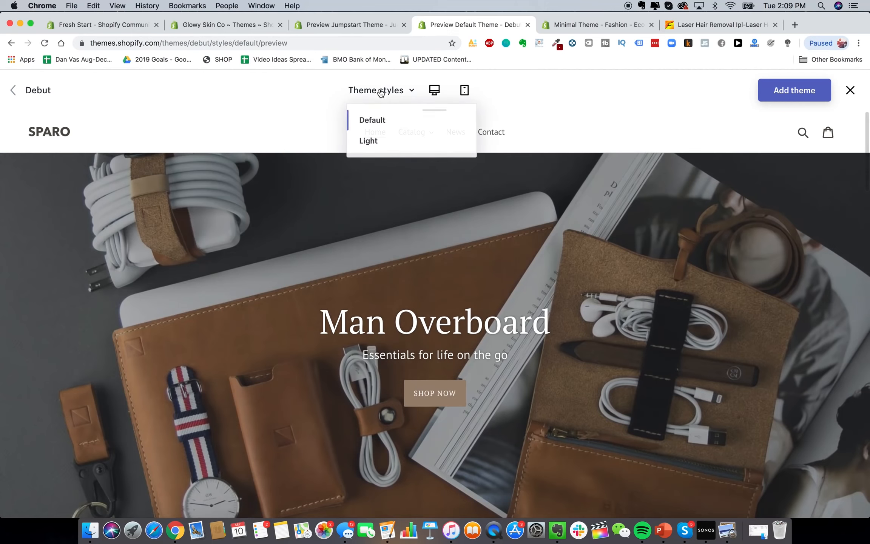
{"action": "left_click", "coordinate": [374, 143]}
{"action": "left_click", "coordinate": [801, 94]}
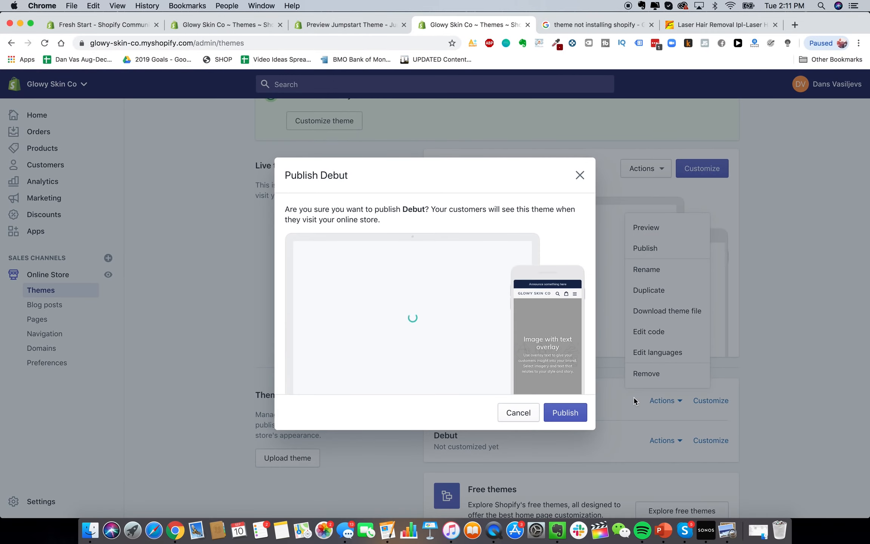
Publish Debut as the live theme and open it for customizing from the Actions menu
{"action": "left_click", "coordinate": [563, 413]}
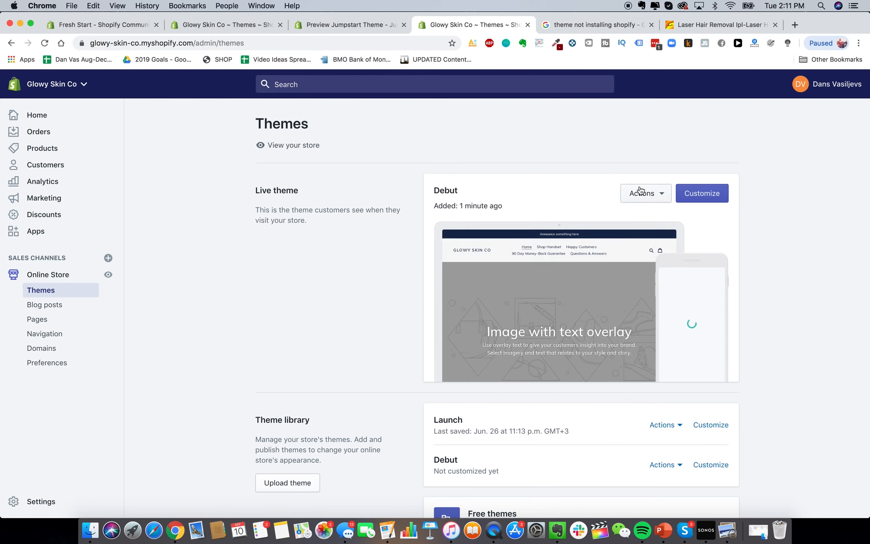
{"action": "left_click", "coordinate": [661, 192]}
{"action": "left_click", "coordinate": [679, 200]}
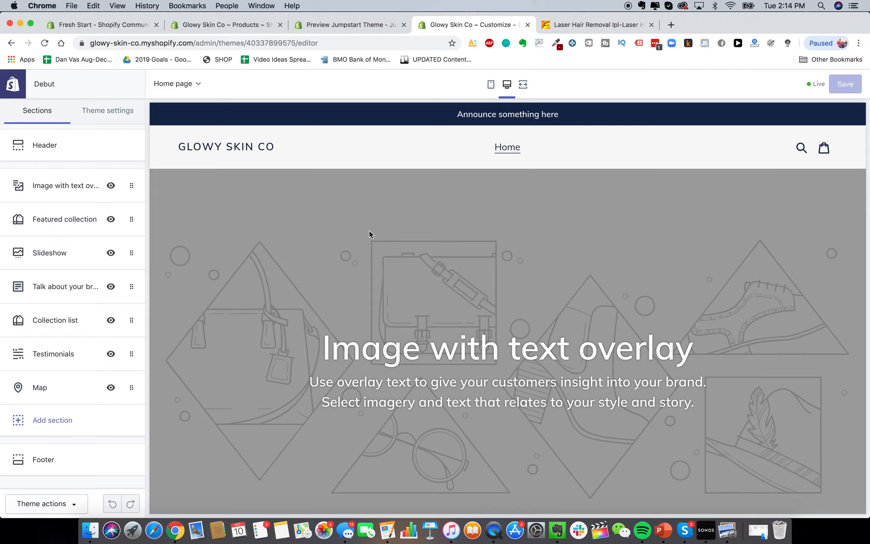
Scroll through the Debut home page's placeholder sections, then bring Google Drive forward
{"action": "scroll", "coordinate": [369, 235], "scroll_direction": "down", "scroll_amount": 10}
{"action": "scroll", "coordinate": [370, 235], "scroll_direction": "down", "scroll_amount": 15}
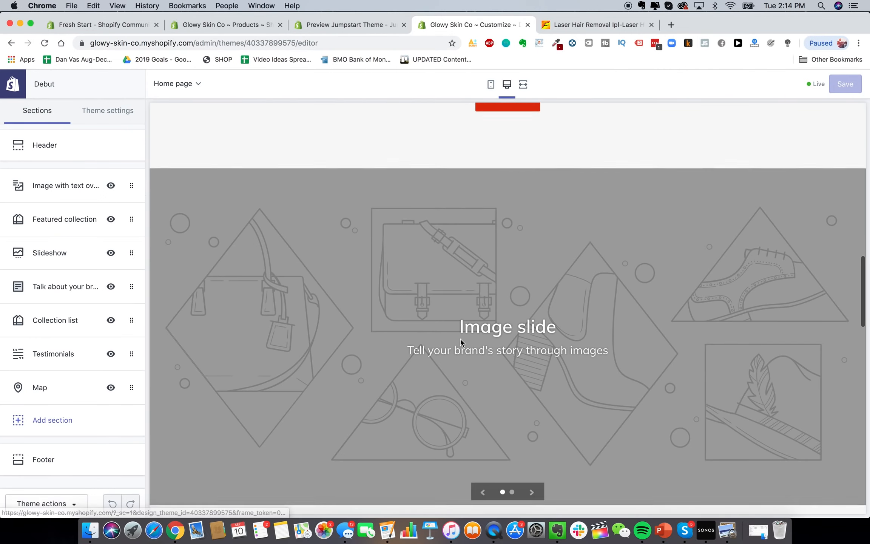
{"action": "scroll", "coordinate": [460, 342], "scroll_direction": "up", "scroll_amount": 15}
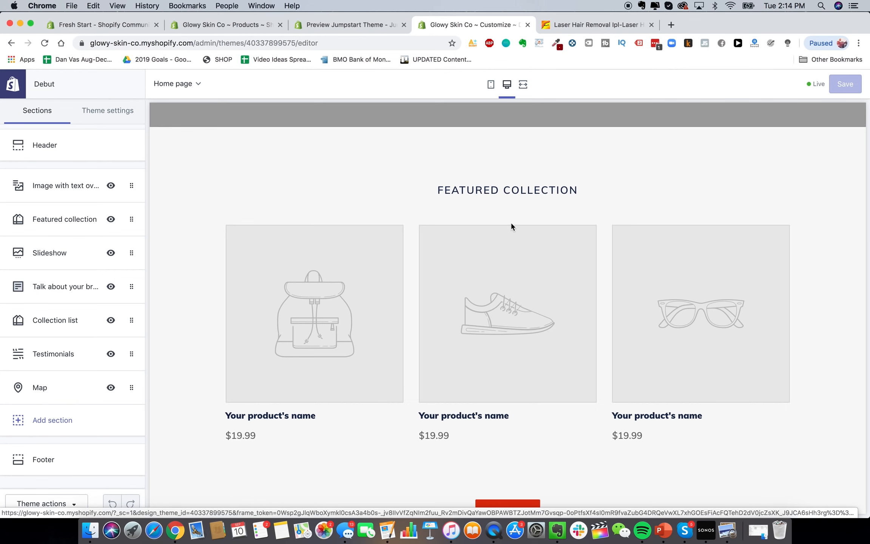
{"action": "scroll", "coordinate": [506, 265], "scroll_direction": "up", "scroll_amount": 10}
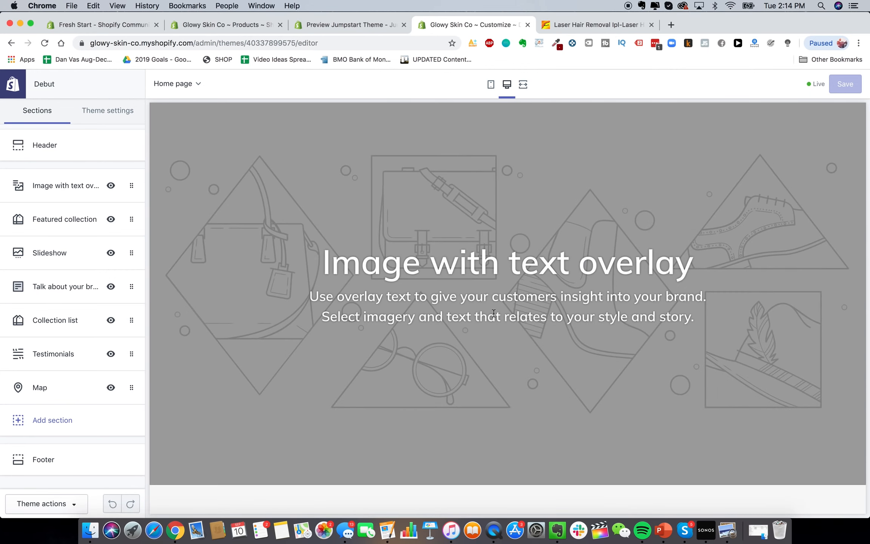
{"action": "scroll", "coordinate": [493, 313], "scroll_direction": "down", "scroll_amount": 10}
{"action": "scroll", "coordinate": [494, 313], "scroll_direction": "up", "scroll_amount": 2}
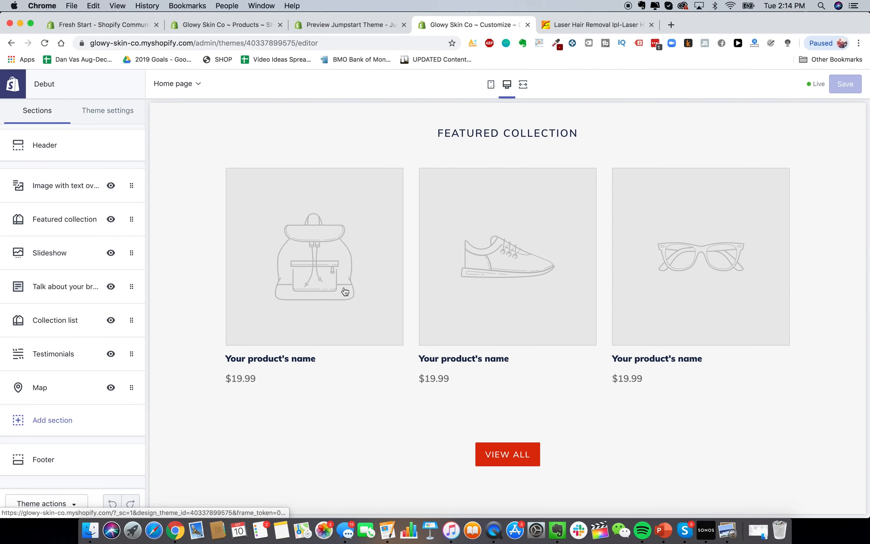
{"action": "scroll", "coordinate": [301, 341], "scroll_direction": "down", "scroll_amount": 15}
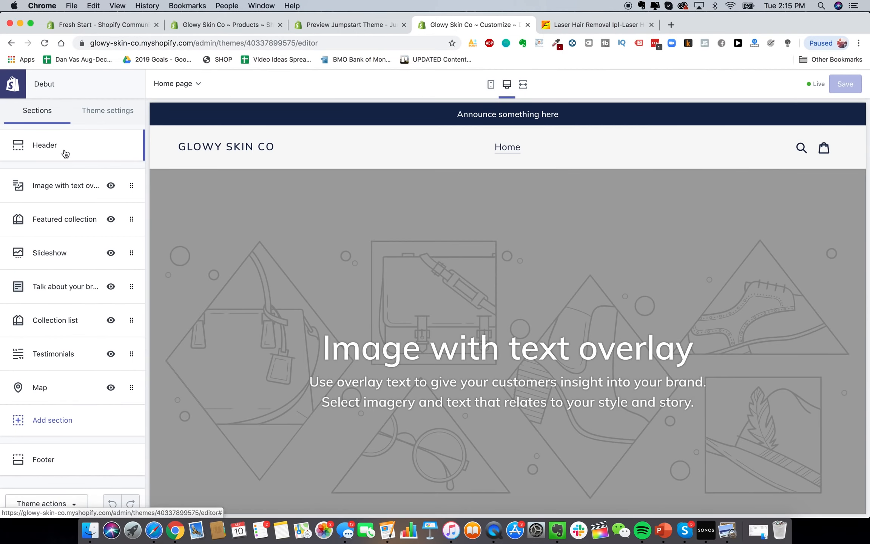
{"action": "left_click", "coordinate": [154, 529]}
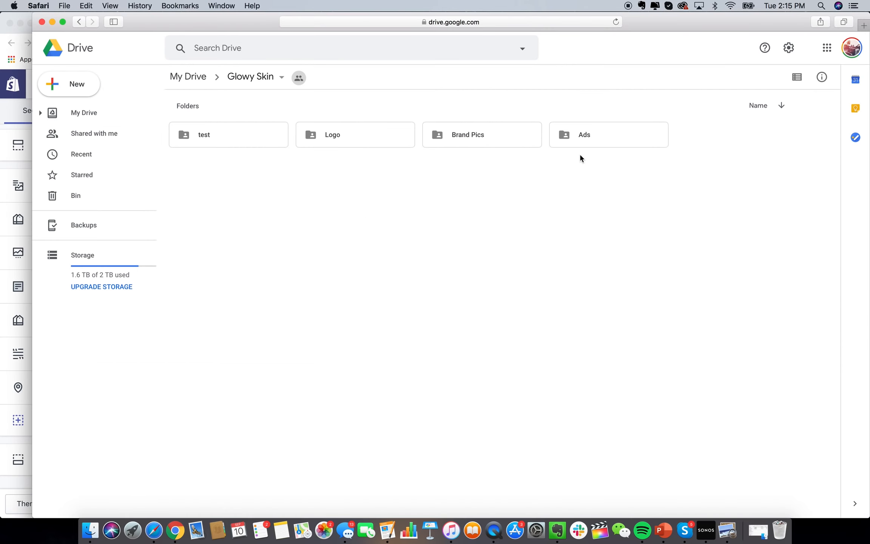
{"action": "left_click", "coordinate": [17, 171]}
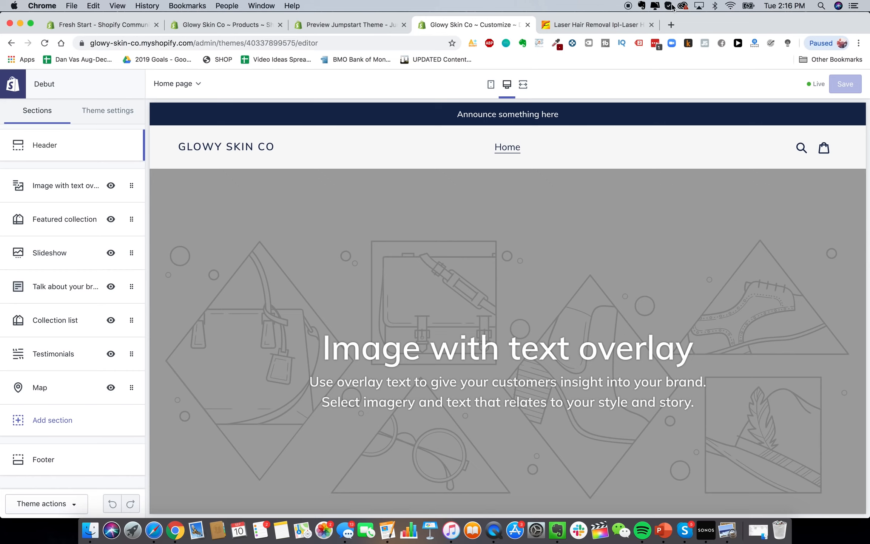
Go to canva.com in a new tab and start a custom-size design
{"action": "left_click", "coordinate": [672, 25]}
{"action": "type", "text": "canva"}
{"action": "key", "text": "Return"}
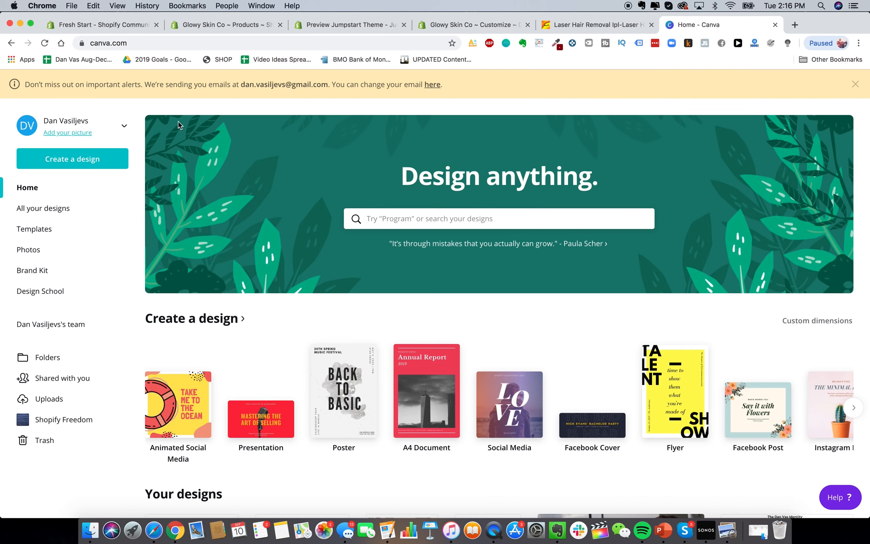
{"action": "left_click", "coordinate": [93, 160]}
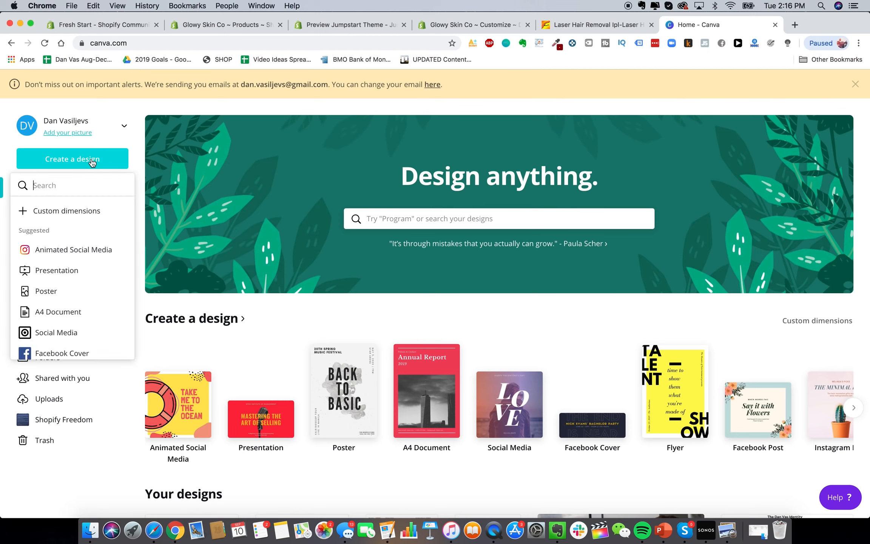
{"action": "left_click", "coordinate": [76, 214]}
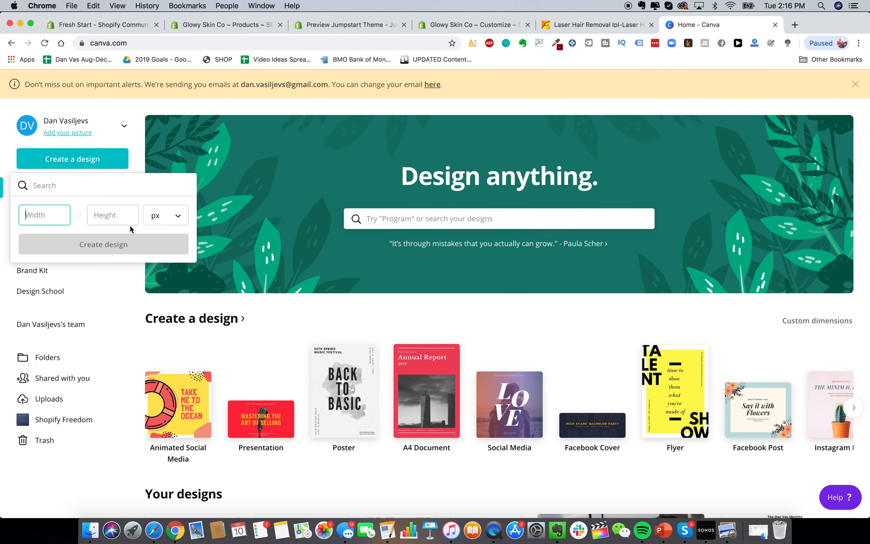
Create an 800 × 300 px custom design and bring up the Text options
{"action": "type", "text": "400"}
{"action": "key", "text": "Tab"}
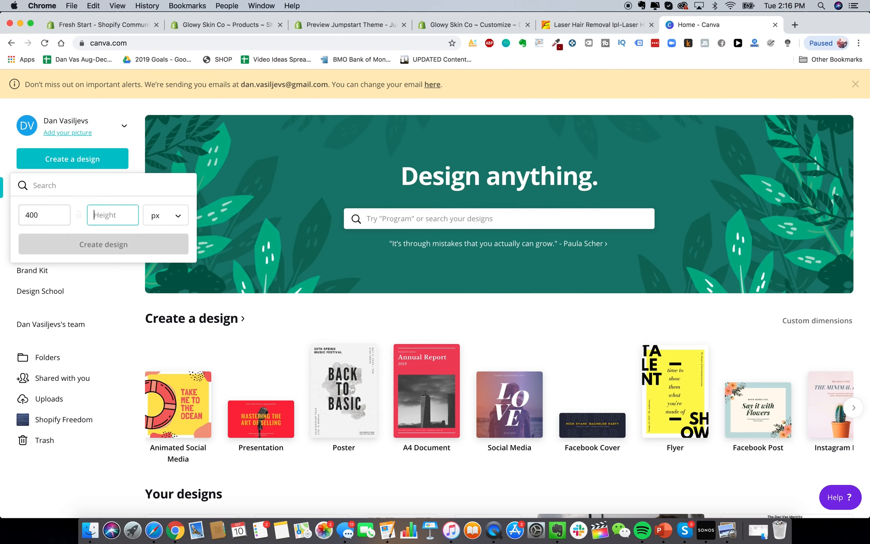
{"action": "type", "text": "150"}
{"action": "double_click", "coordinate": [64, 217]}
{"action": "type", "text": "800"}
{"action": "key", "text": "Tab"}
{"action": "type", "text": "3"}
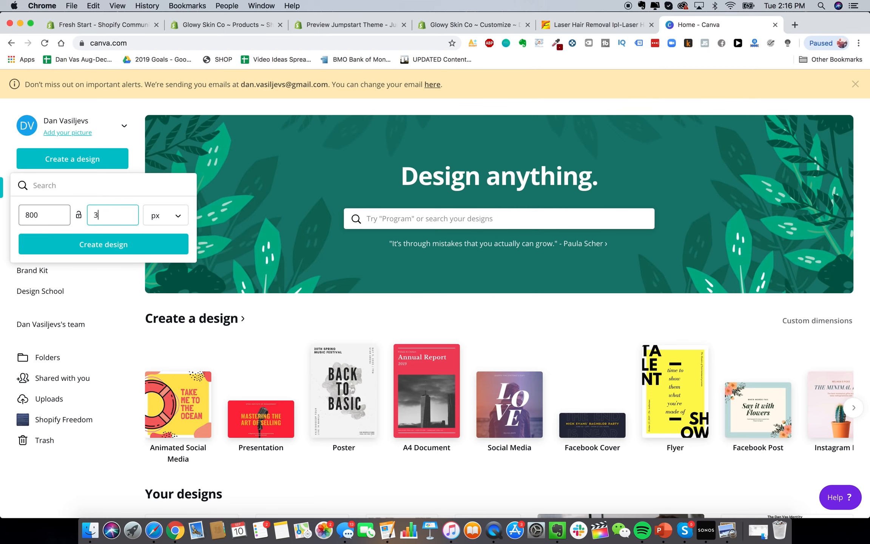
{"action": "type", "text": "00"}
{"action": "left_click", "coordinate": [79, 243]}
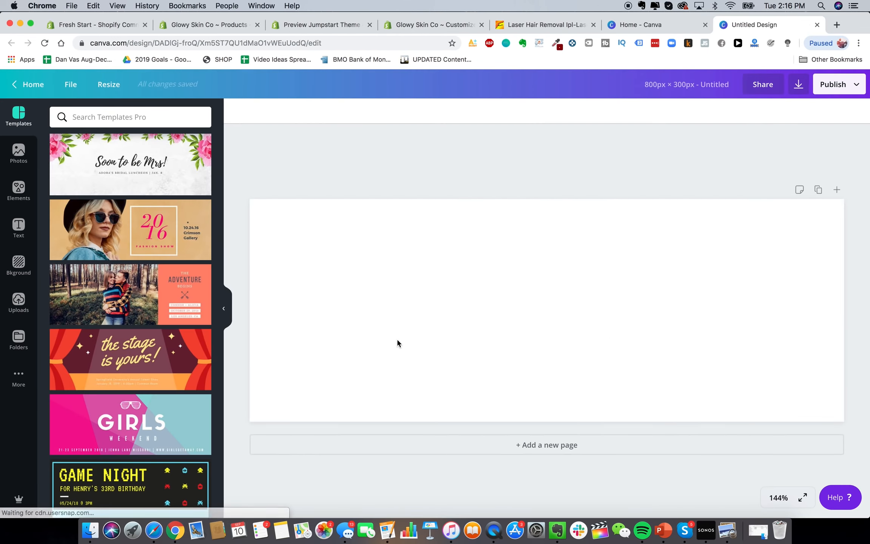
{"action": "left_click", "coordinate": [18, 227]}
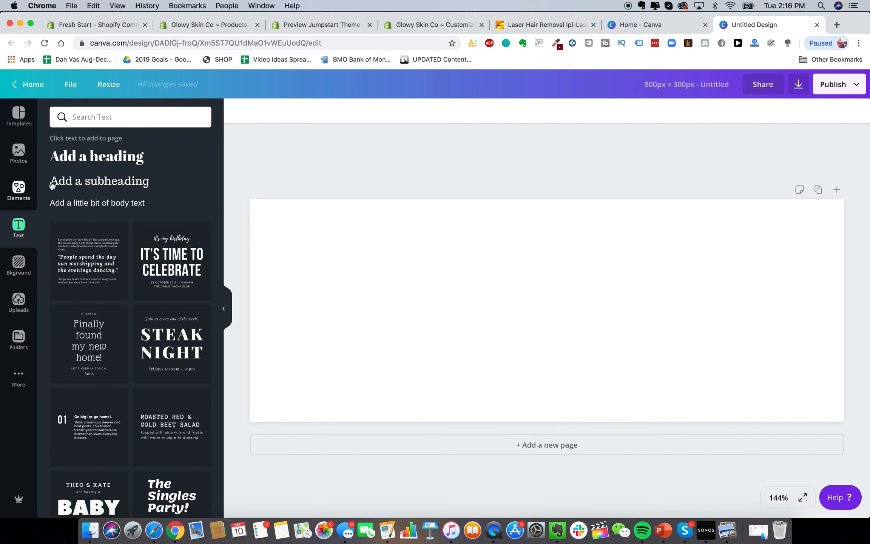
{"action": "left_click", "coordinate": [118, 116]}
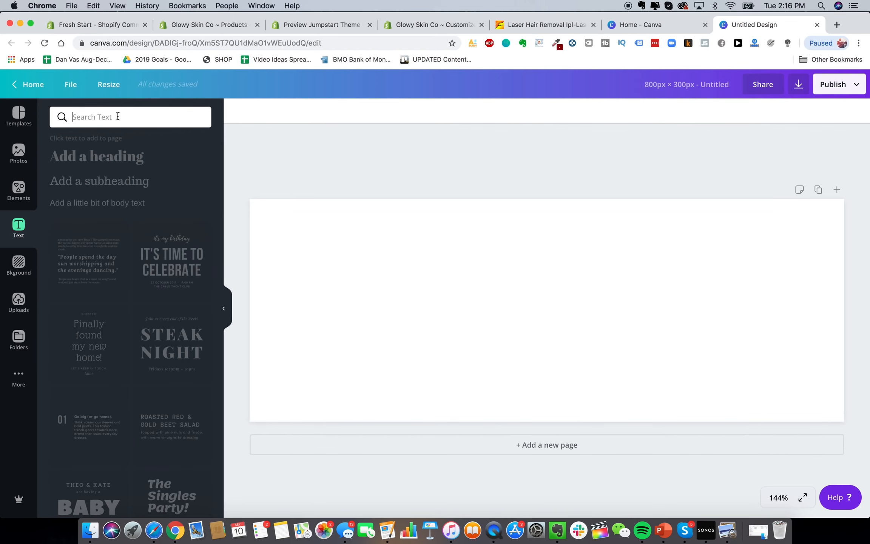
Clear the text search and add a default heading to the design
{"action": "type", "text": "montserrat"}
{"action": "key", "text": "super+a"}
{"action": "key", "text": "BackSpace"}
{"action": "left_click", "coordinate": [132, 157]}
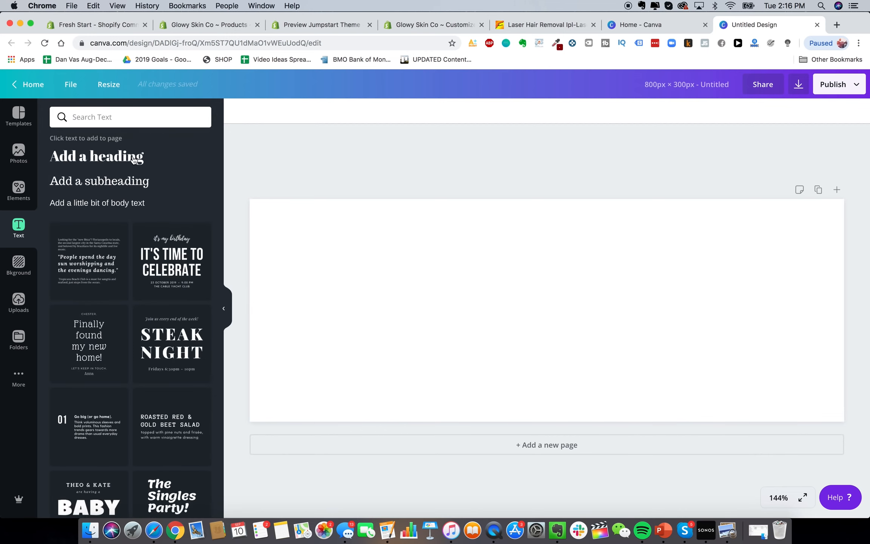
{"action": "left_click", "coordinate": [114, 161]}
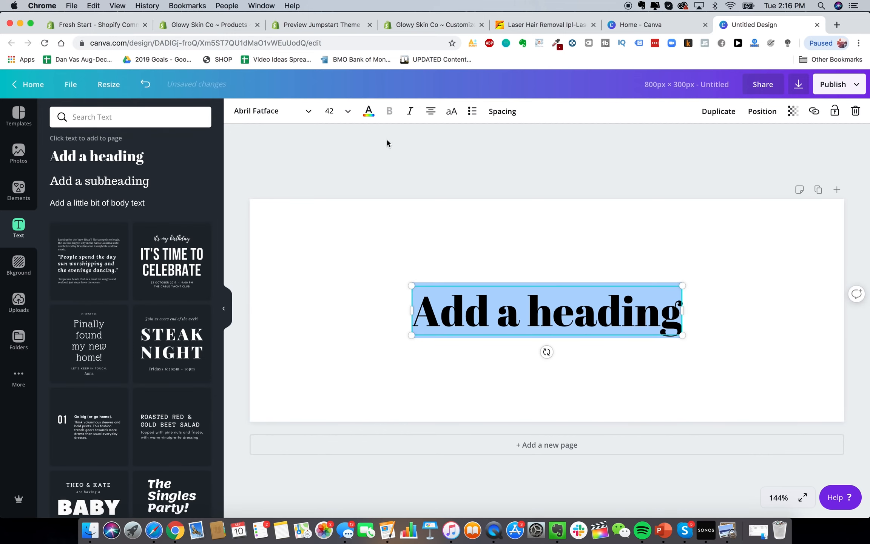
Set the heading's font to Montserrat
{"action": "left_click", "coordinate": [250, 111]}
{"action": "type", "text": "montserrat"}
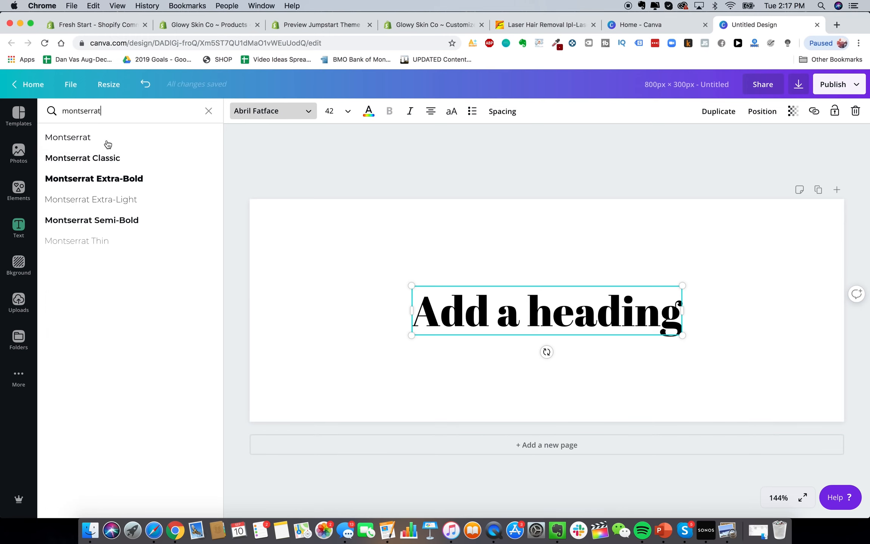
{"action": "left_click", "coordinate": [107, 138]}
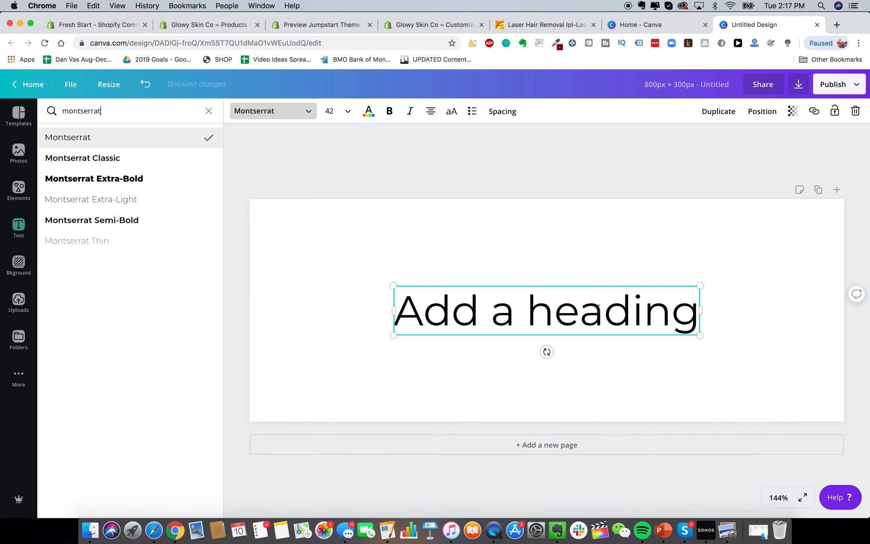
Replace the heading text with 'Glowy Skin'
{"action": "triple_click", "coordinate": [598, 307]}
{"action": "type", "text": "Glowy Skin"}
{"action": "left_click", "coordinate": [589, 265]}
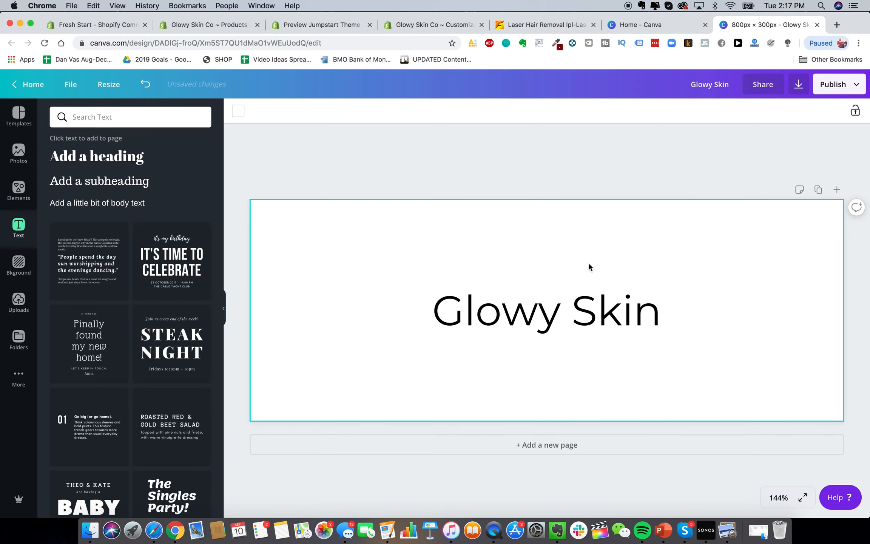
{"action": "left_click", "coordinate": [547, 314]}
{"action": "left_click", "coordinate": [543, 266]}
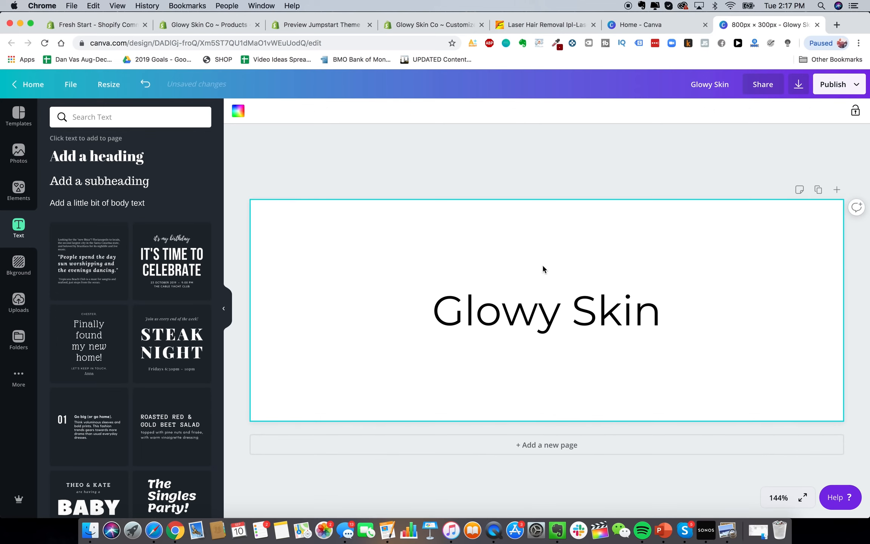
{"action": "left_click", "coordinate": [836, 25]}
Search Google for 'stars emoji' and copy the Sparkles emoji from Emojipedia
{"action": "type", "text": "google.com"}
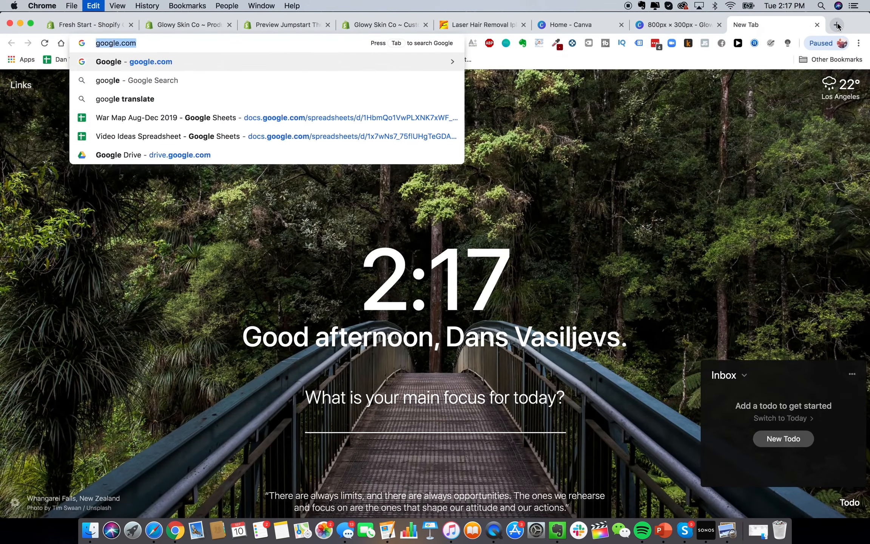
{"action": "key", "text": "BackSpace"}
{"action": "type", "text": "stars emoji"}
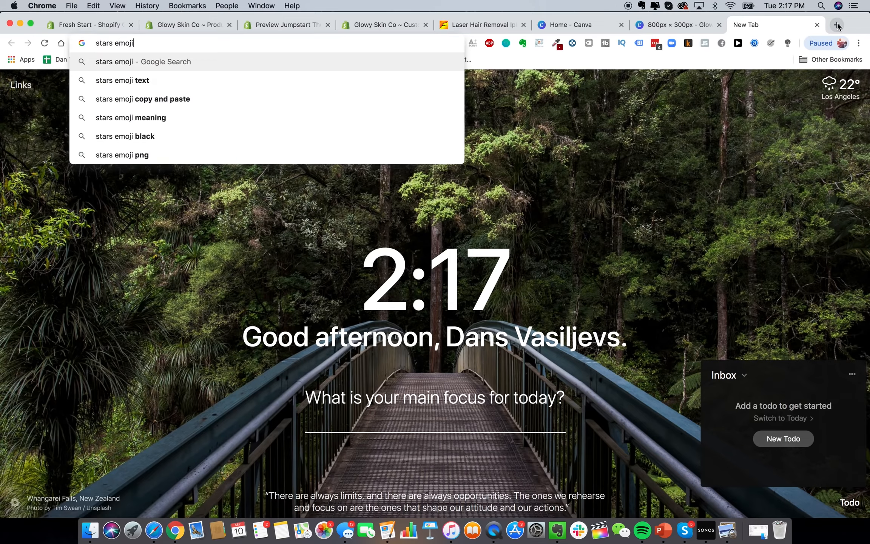
{"action": "key", "text": "Return"}
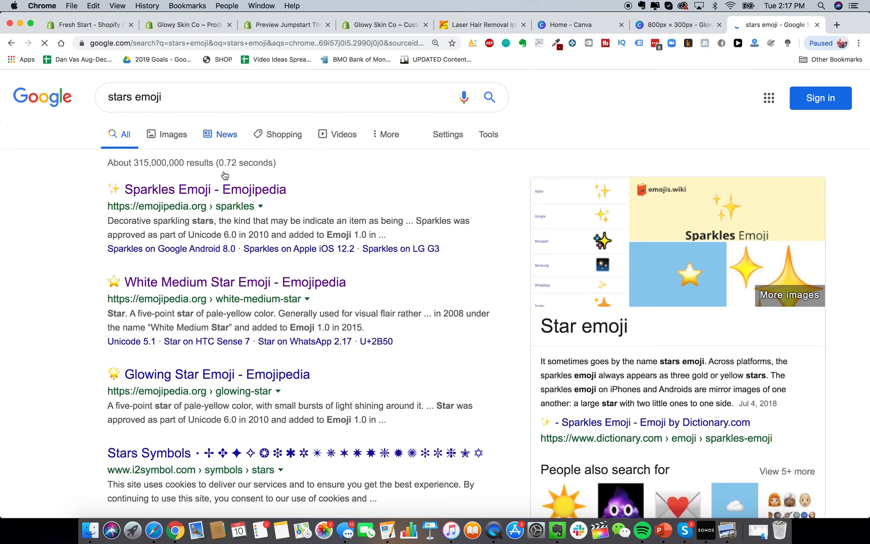
{"action": "left_click", "coordinate": [171, 192]}
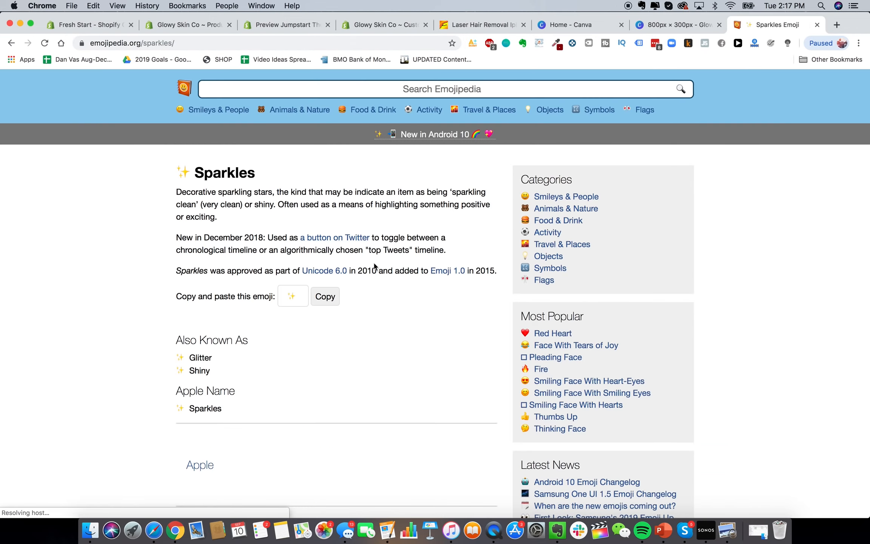
{"action": "left_click", "coordinate": [325, 296]}
{"action": "left_click", "coordinate": [693, 29]}
Paste the sparkles emoji before 'Glowy' so the heading reads '✨ Glowy Skin'
{"action": "left_click", "coordinate": [443, 312]}
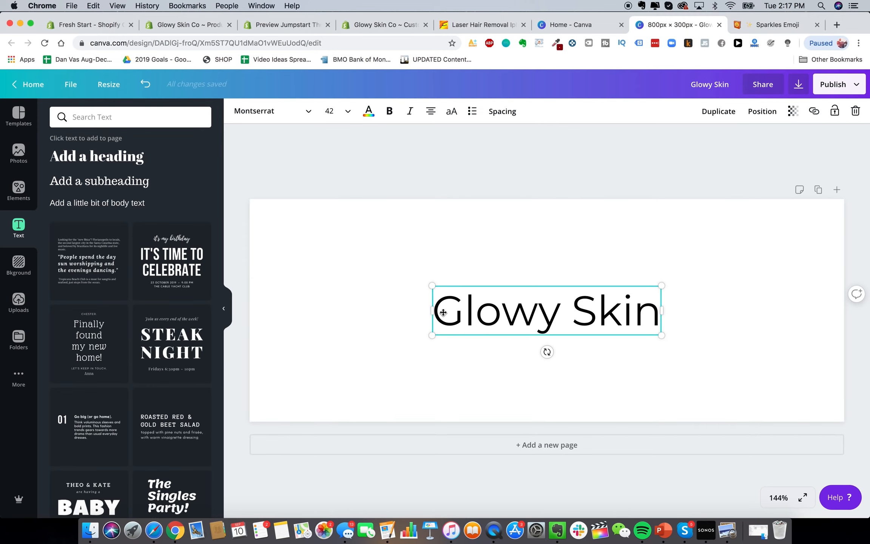
{"action": "left_click", "coordinate": [436, 301]}
{"action": "left_click", "coordinate": [437, 313]}
{"action": "key", "text": "cmd+v"}
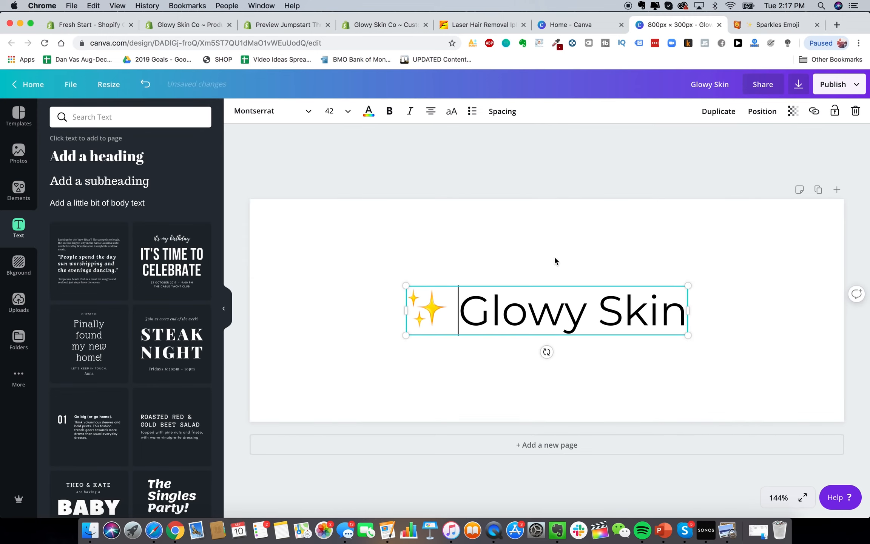
{"action": "left_click", "coordinate": [587, 352]}
Preview the GS.png logo in Drive's Logo folder, then return to the Canva design
{"action": "left_click", "coordinate": [594, 314]}
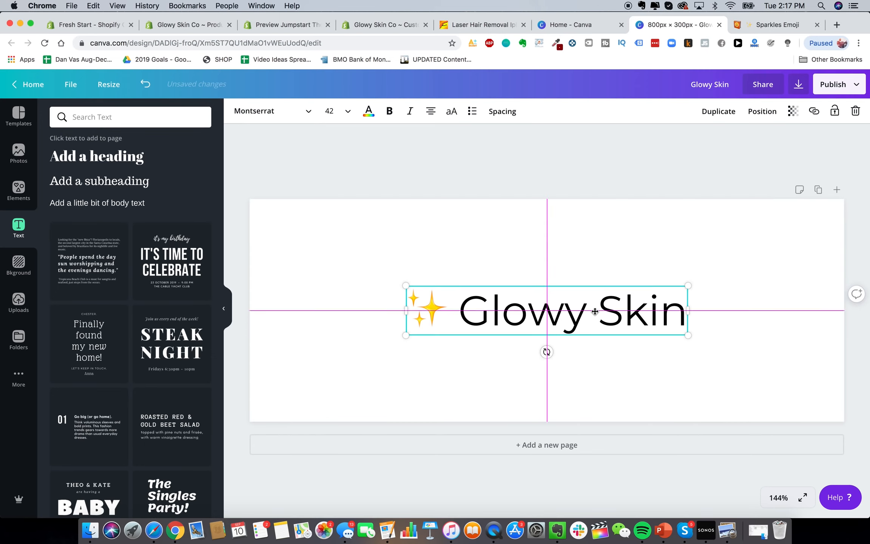
{"action": "key", "text": "cmd+tab"}
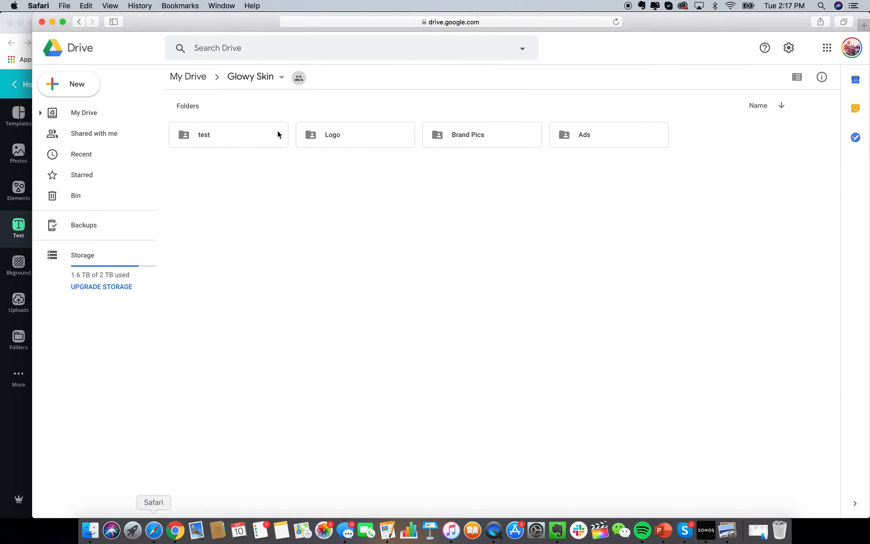
{"action": "double_click", "coordinate": [319, 139]}
{"action": "double_click", "coordinate": [185, 173]}
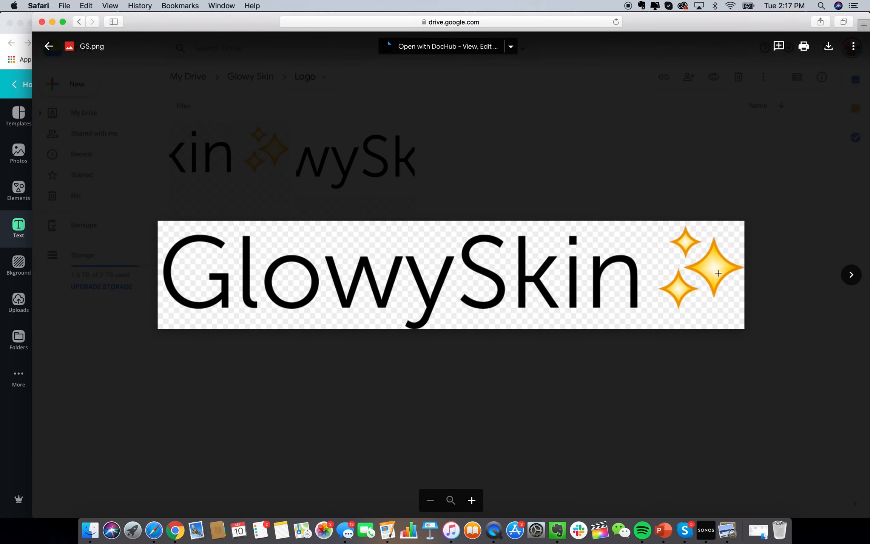
{"action": "left_click", "coordinate": [175, 530]}
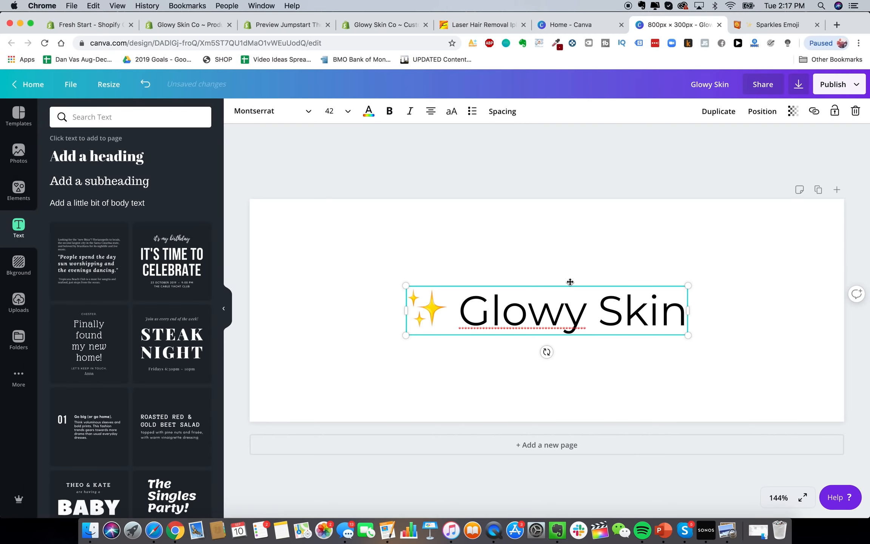
{"action": "left_click", "coordinate": [608, 243]}
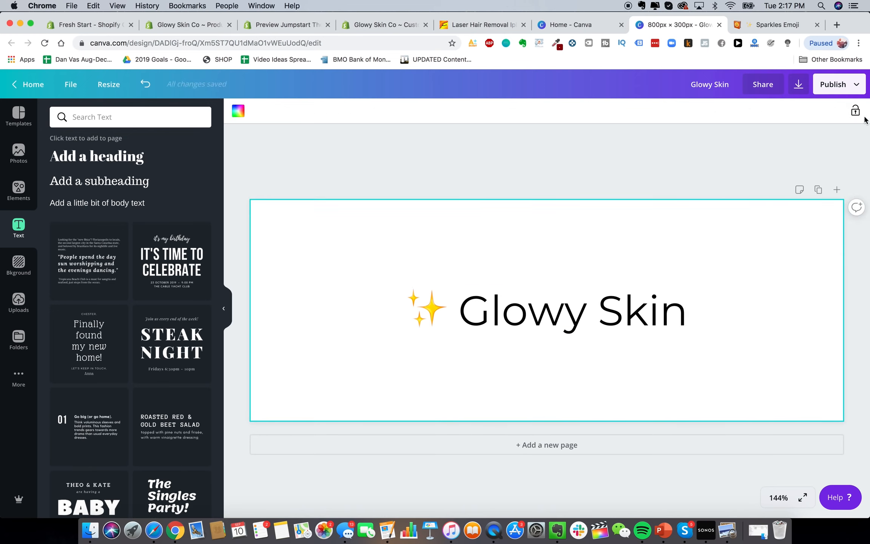
Download the Glowy Skin design as an 800 × 300 px transparent-background PNG
{"action": "left_click", "coordinate": [846, 89]}
{"action": "left_click", "coordinate": [756, 143]}
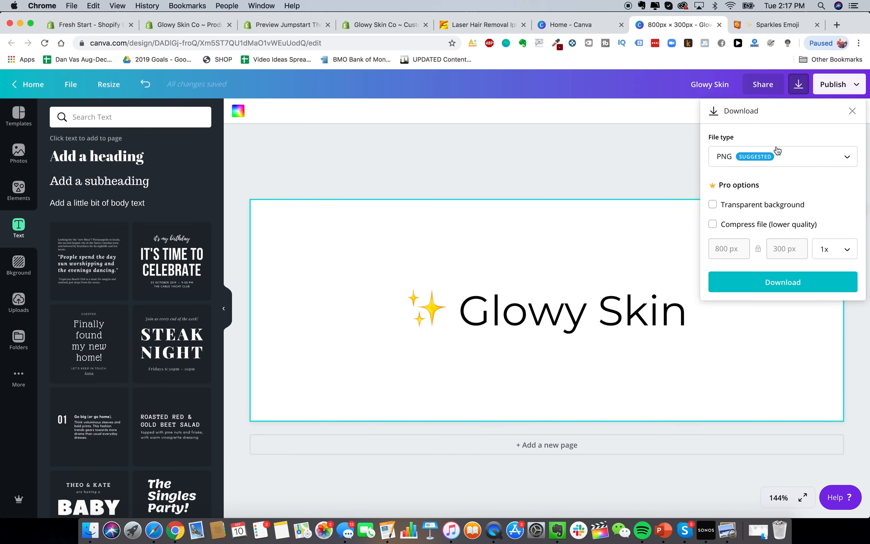
{"action": "left_click", "coordinate": [788, 155]}
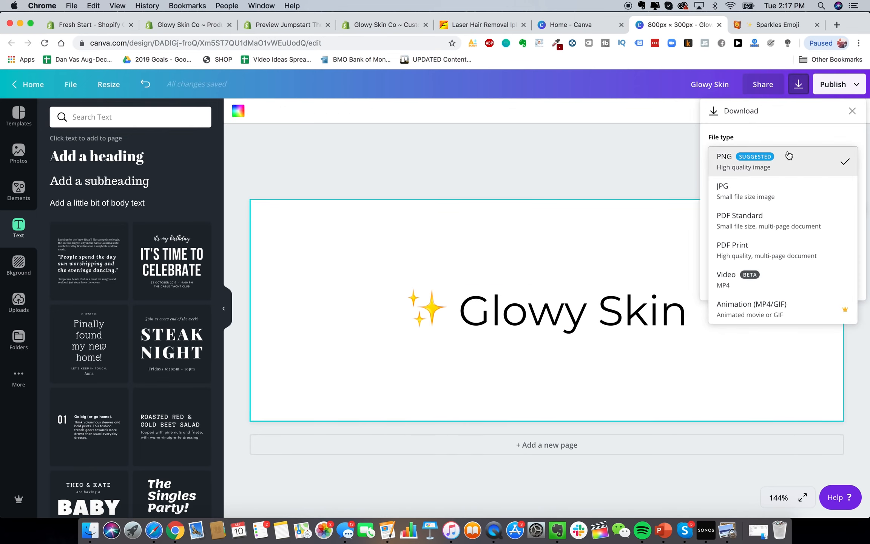
{"action": "left_click", "coordinate": [773, 166]}
{"action": "left_click", "coordinate": [768, 202]}
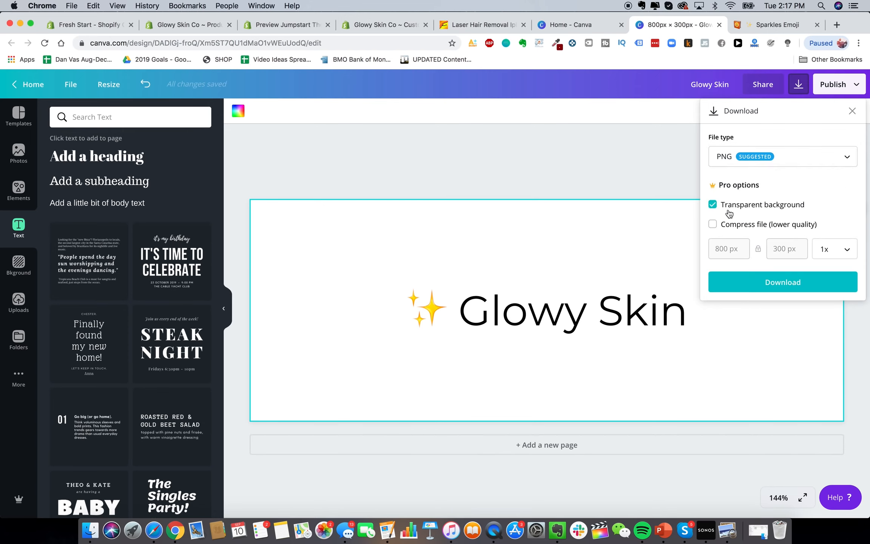
{"action": "left_click", "coordinate": [779, 291]}
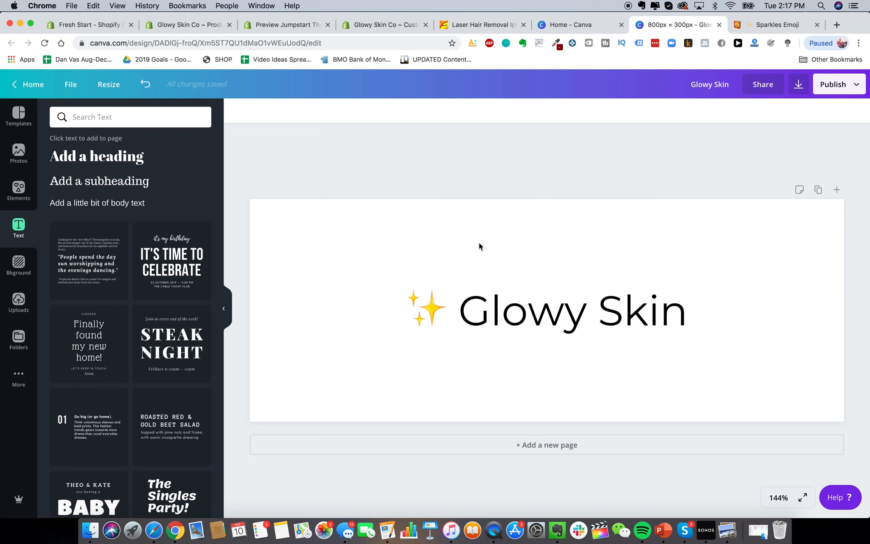
Switch the '✨ Glowy Skin' heading font from Montserrat to League Gothic
{"action": "left_click", "coordinate": [521, 309]}
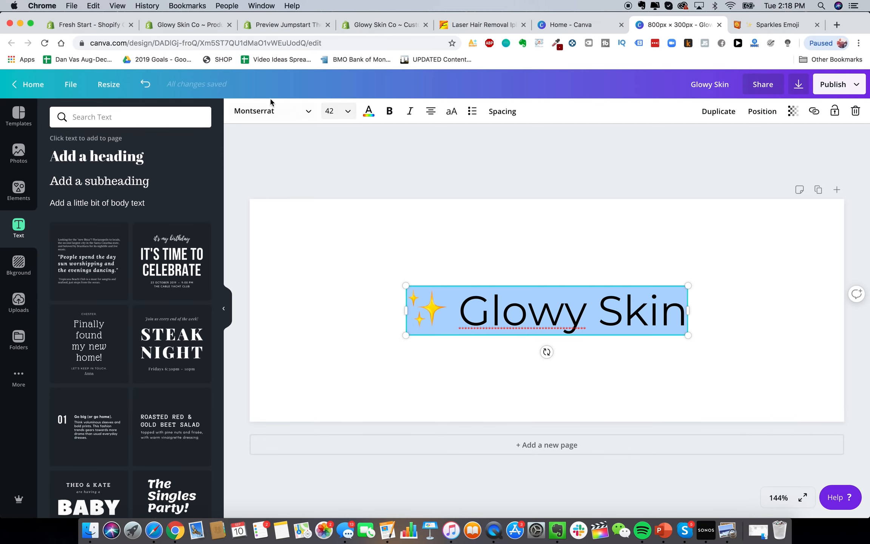
{"action": "left_click", "coordinate": [272, 110]}
{"action": "type", "text": "league gothic"}
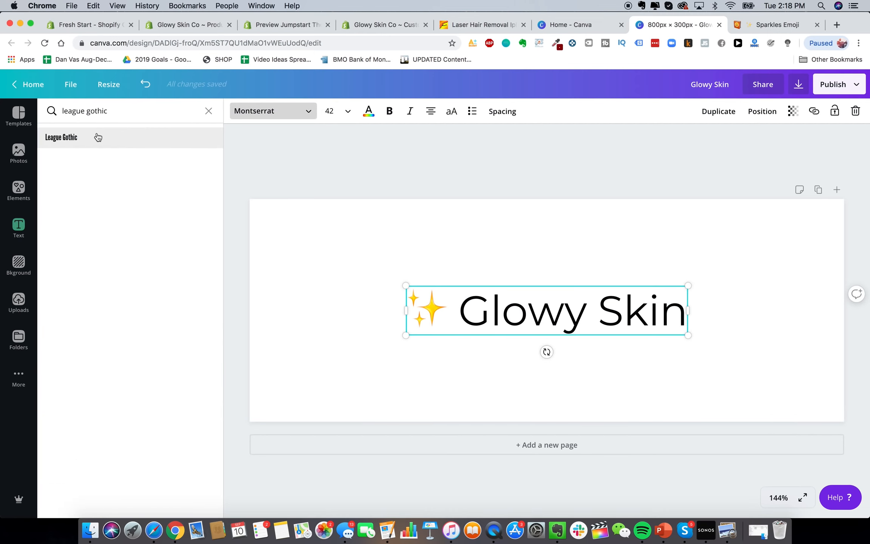
{"action": "left_click", "coordinate": [97, 136]}
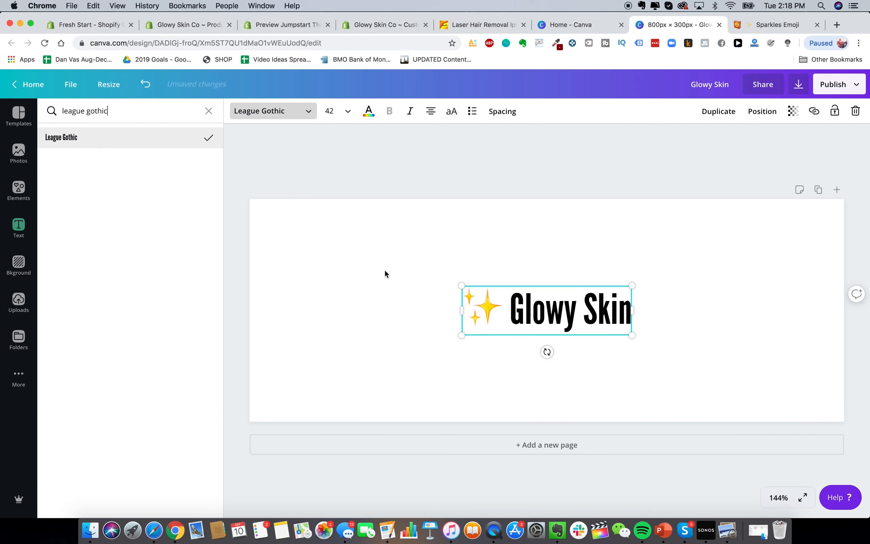
{"action": "left_click", "coordinate": [552, 282]}
{"action": "left_click", "coordinate": [521, 308]}
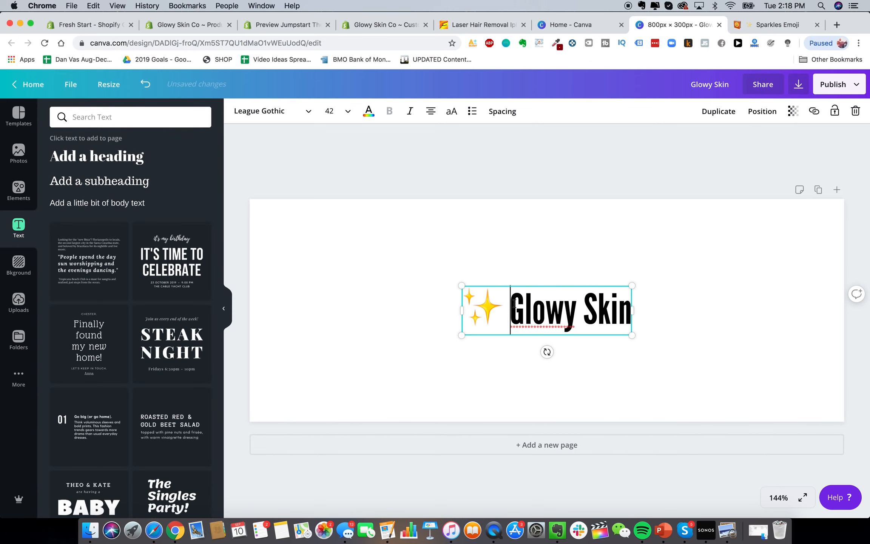
{"action": "left_click_drag", "start_coordinate": [510, 308], "coordinate": [626, 306]}
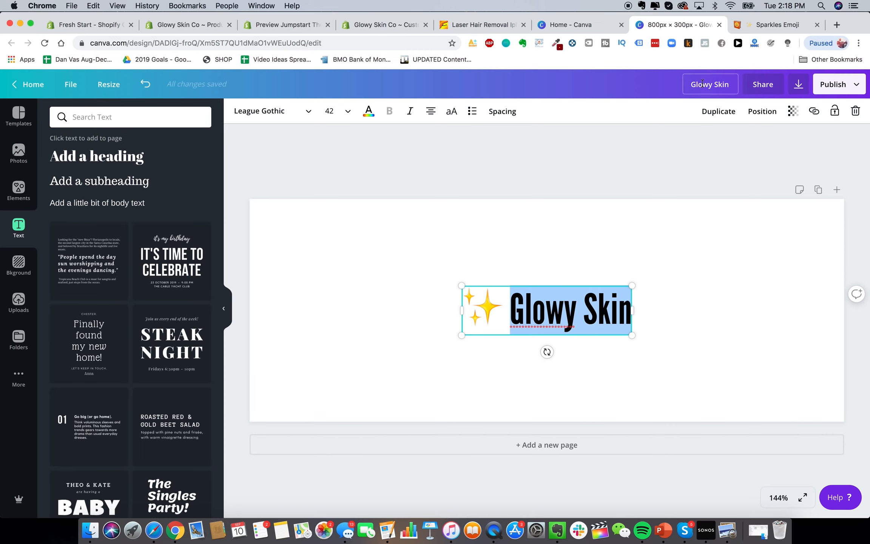
{"action": "left_click", "coordinate": [630, 211]}
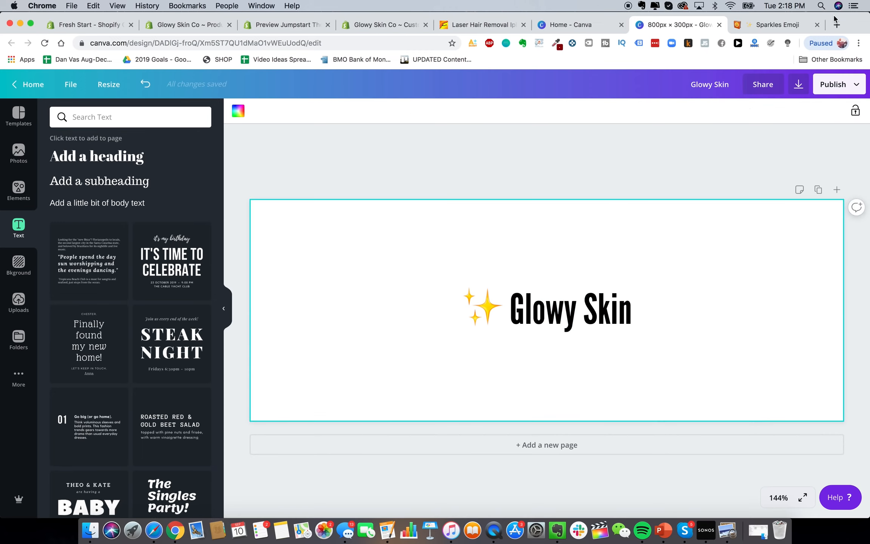
Open Fiverr and Upwork in two new browser tabs
{"action": "left_click", "coordinate": [834, 23]}
{"action": "type", "text": "fiverr"}
{"action": "key", "text": "Return"}
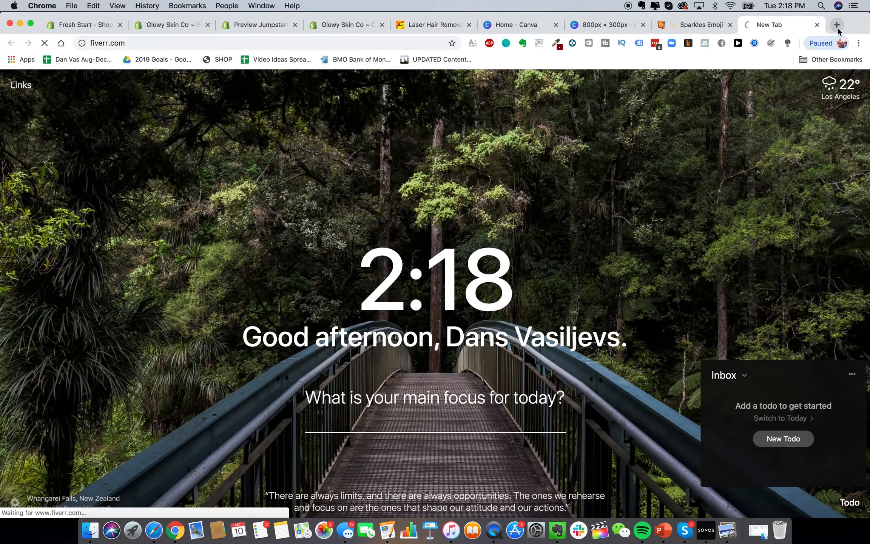
{"action": "left_click", "coordinate": [837, 27]}
{"action": "type", "text": "upw"}
{"action": "key", "text": "Return"}
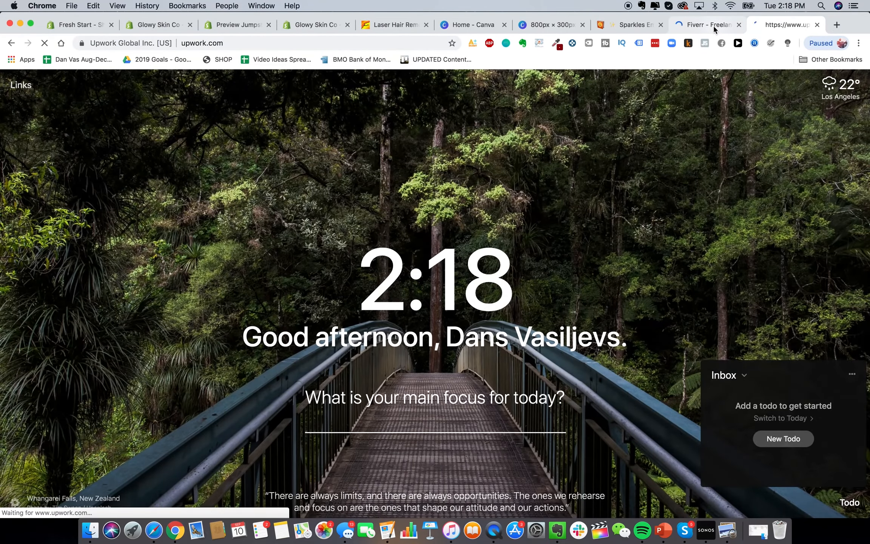
Type 'logo' into Fiverr's search box
{"action": "left_click", "coordinate": [719, 24]}
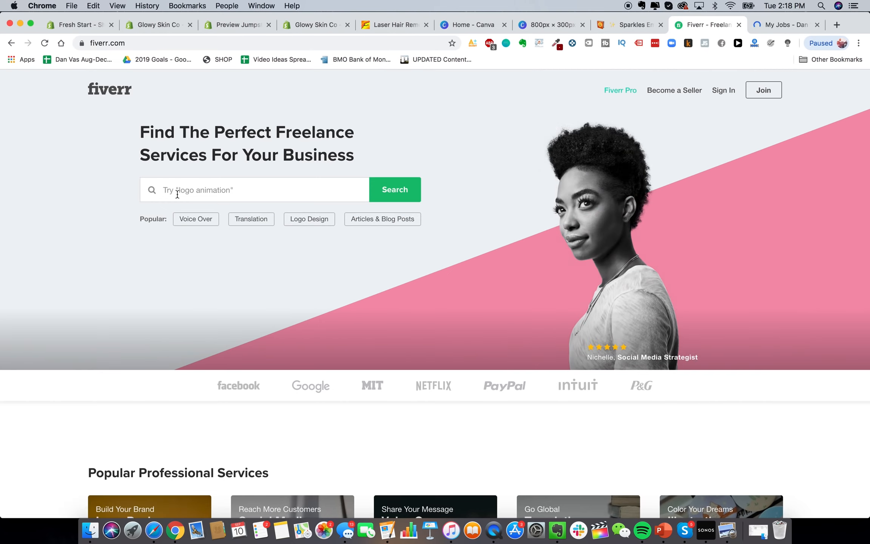
{"action": "left_click", "coordinate": [207, 196]}
{"action": "type", "text": "logo design"}
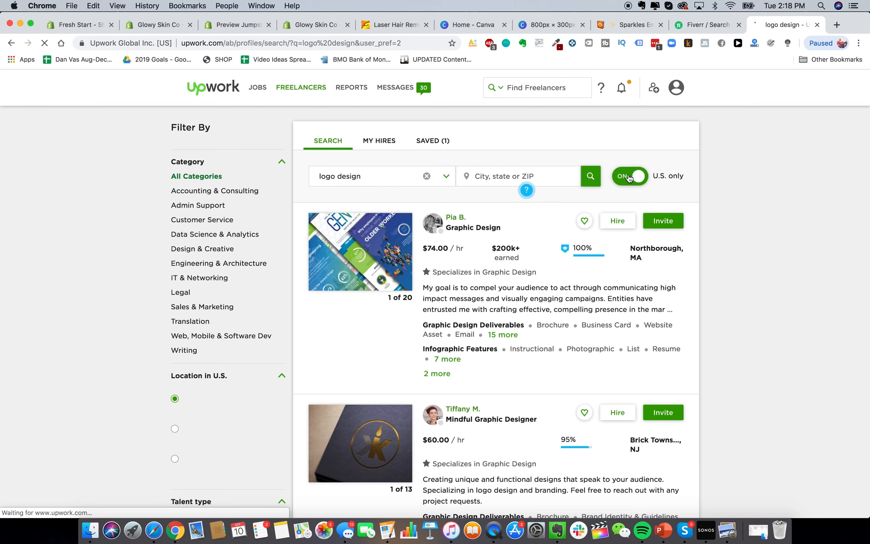
Turn off the U.S.-only filter on the logo design freelancer search
{"action": "left_click", "coordinate": [629, 177]}
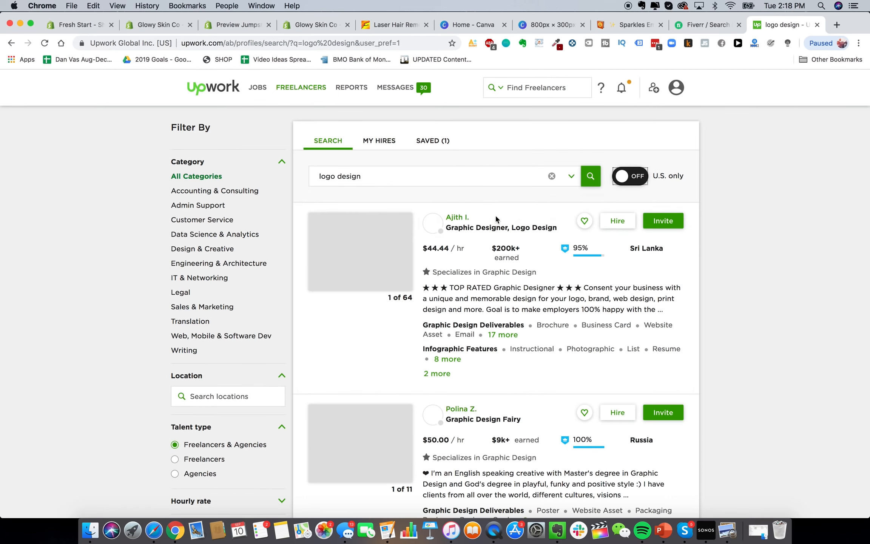
{"action": "scroll", "coordinate": [212, 323], "scroll_direction": "down", "scroll_amount": 6}
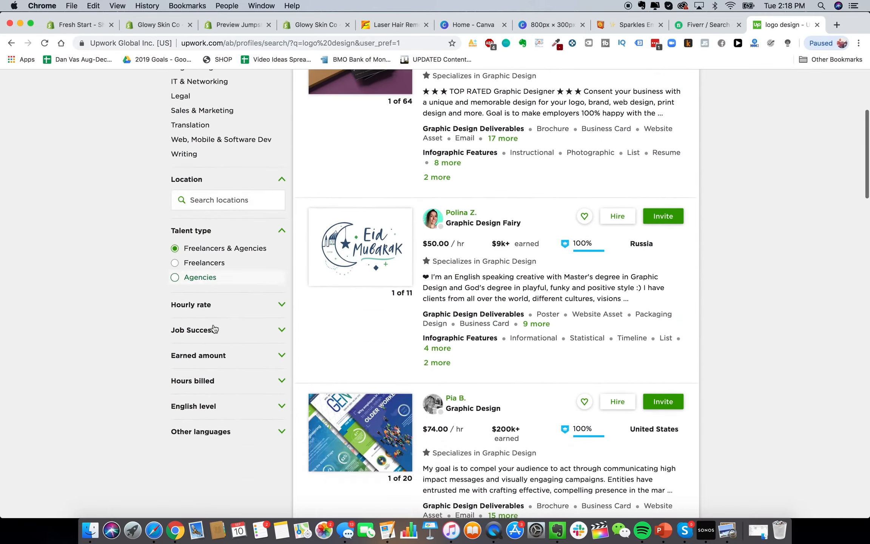
{"action": "scroll", "coordinate": [213, 322], "scroll_direction": "up", "scroll_amount": 6}
{"action": "scroll", "coordinate": [192, 264], "scroll_direction": "down", "scroll_amount": 8}
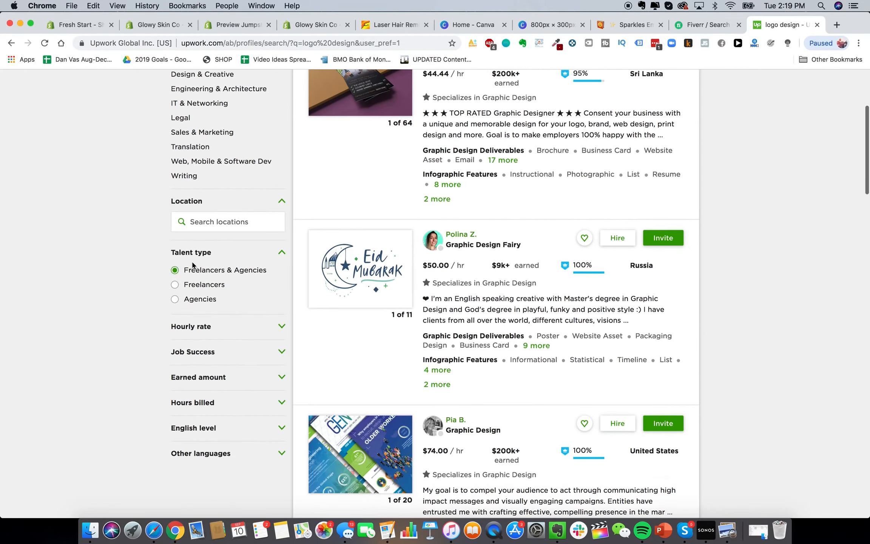
{"action": "scroll", "coordinate": [193, 266], "scroll_direction": "up", "scroll_amount": 5}
{"action": "scroll", "coordinate": [211, 272], "scroll_direction": "down", "scroll_amount": 2}
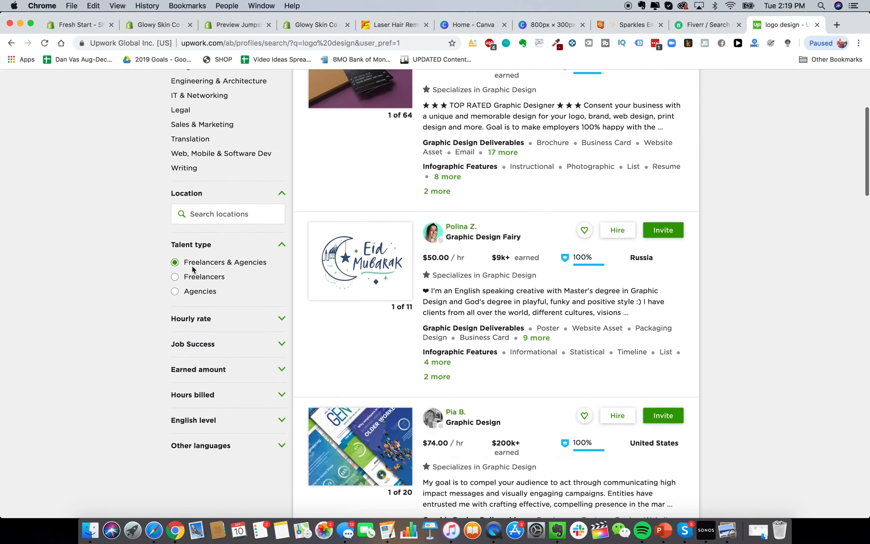
Filter to $10 and below hourly rate and 90% & up job success
{"action": "left_click", "coordinate": [273, 299]}
{"action": "scroll", "coordinate": [272, 296], "scroll_direction": "down", "scroll_amount": 2}
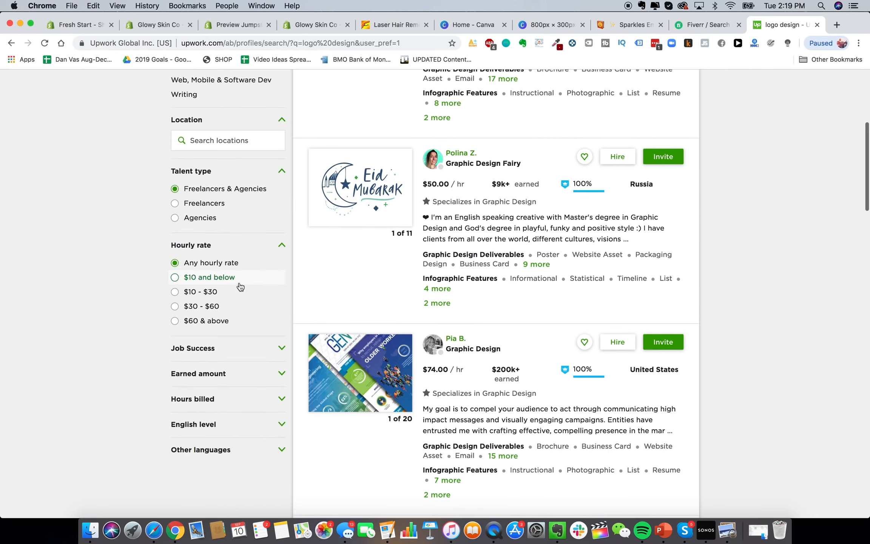
{"action": "left_click", "coordinate": [231, 284]}
{"action": "scroll", "coordinate": [225, 298], "scroll_direction": "down", "scroll_amount": 2}
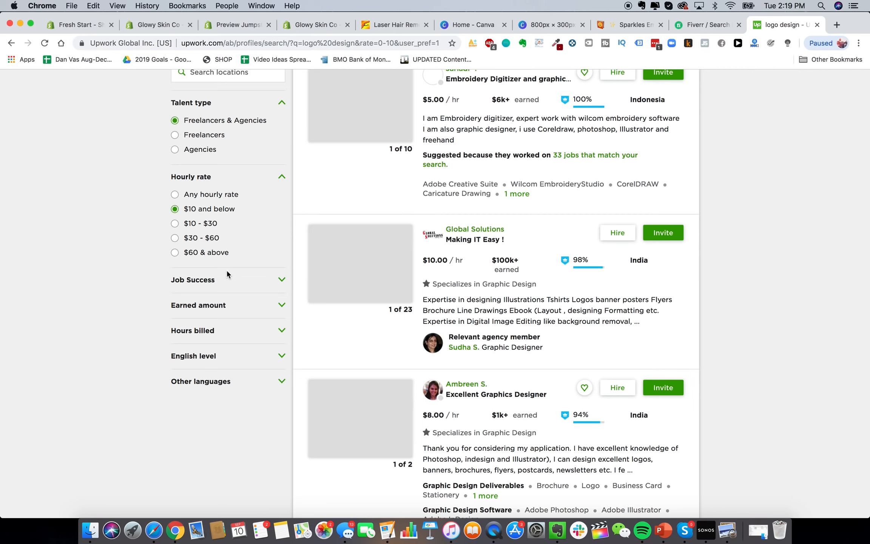
{"action": "left_click", "coordinate": [260, 285]}
{"action": "scroll", "coordinate": [264, 282], "scroll_direction": "down", "scroll_amount": 3}
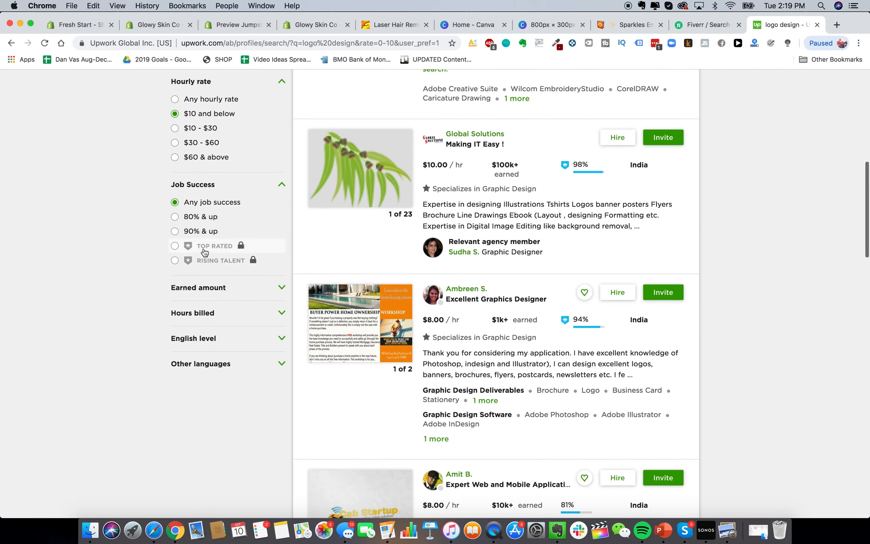
{"action": "left_click", "coordinate": [202, 231]}
Require $10k+ earned and 1,000+ hours billed
{"action": "left_click", "coordinate": [225, 288]}
{"action": "scroll", "coordinate": [227, 290], "scroll_direction": "down", "scroll_amount": 3}
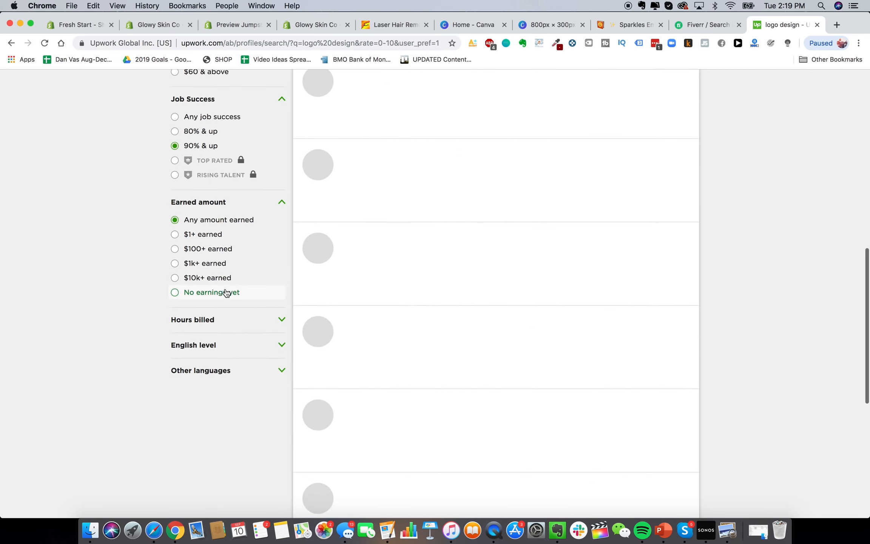
{"action": "left_click", "coordinate": [210, 278]}
{"action": "left_click", "coordinate": [219, 319]}
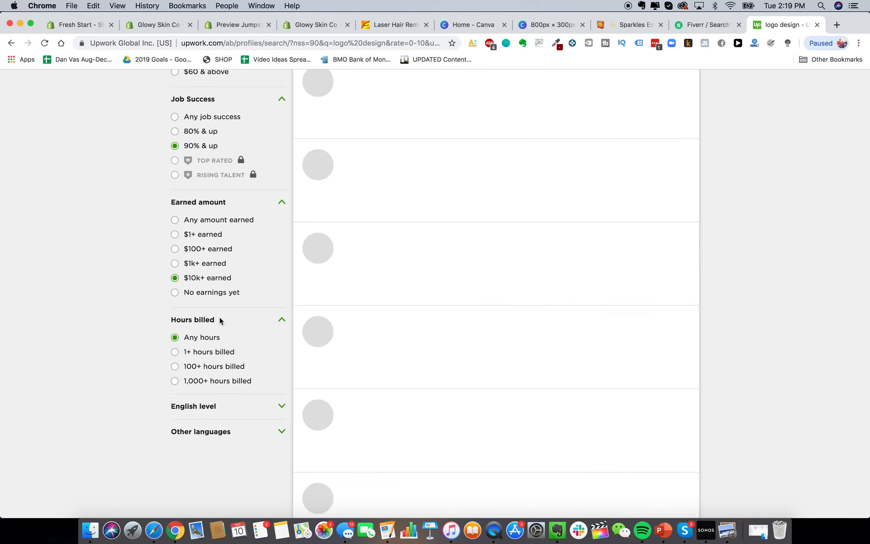
{"action": "left_click", "coordinate": [212, 372]}
{"action": "left_click", "coordinate": [211, 379]}
Scroll through the filtered logo design freelancer results
{"action": "scroll", "coordinate": [242, 325], "scroll_direction": "down", "scroll_amount": 3}
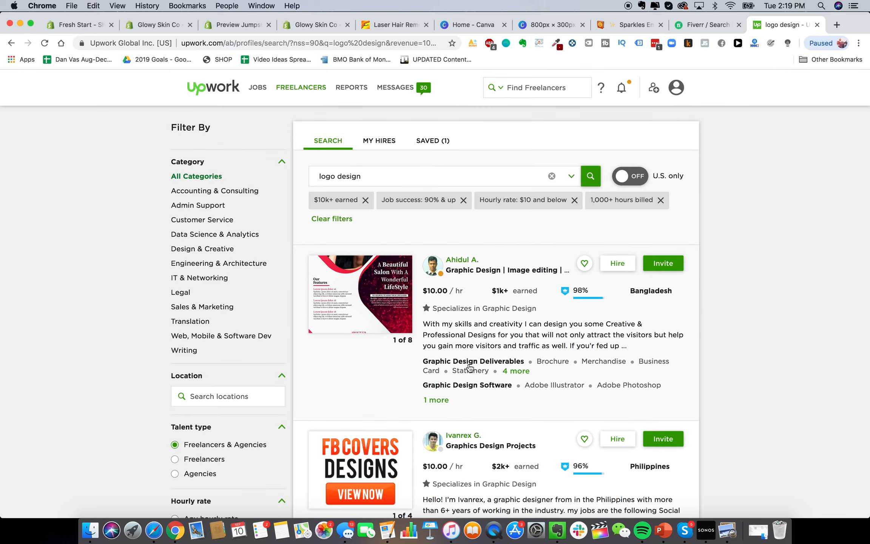
{"action": "scroll", "coordinate": [468, 368], "scroll_direction": "down", "scroll_amount": 5}
{"action": "scroll", "coordinate": [426, 260], "scroll_direction": "up", "scroll_amount": 2}
{"action": "scroll", "coordinate": [427, 260], "scroll_direction": "down", "scroll_amount": 7}
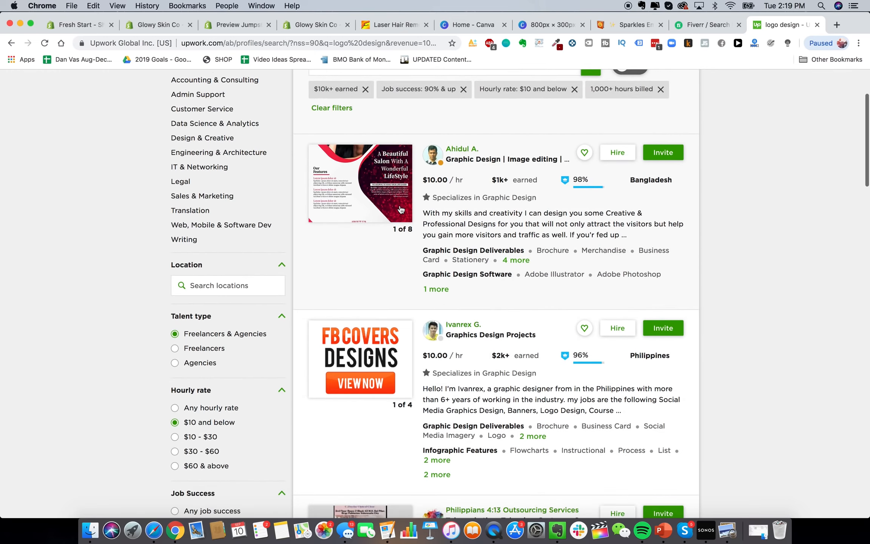
{"action": "scroll", "coordinate": [474, 292], "scroll_direction": "down", "scroll_amount": 11}
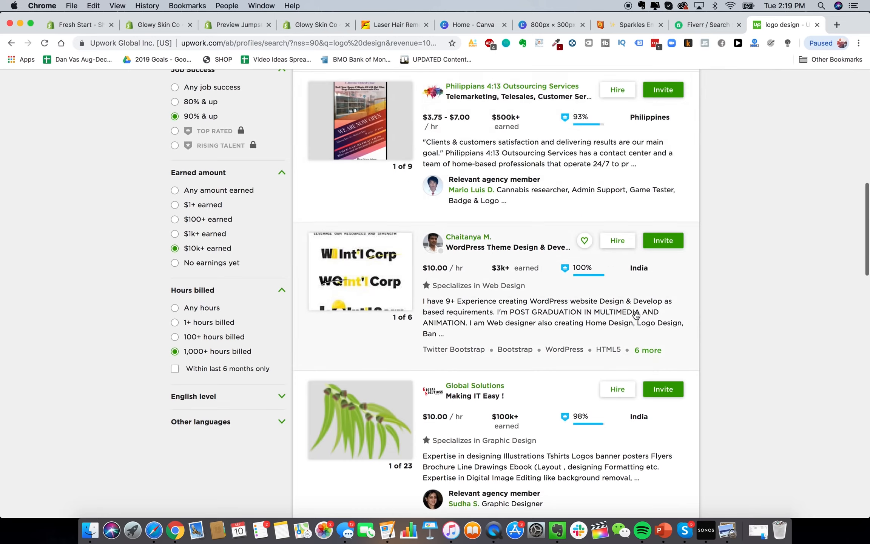
{"action": "scroll", "coordinate": [664, 322], "scroll_direction": "down", "scroll_amount": 9}
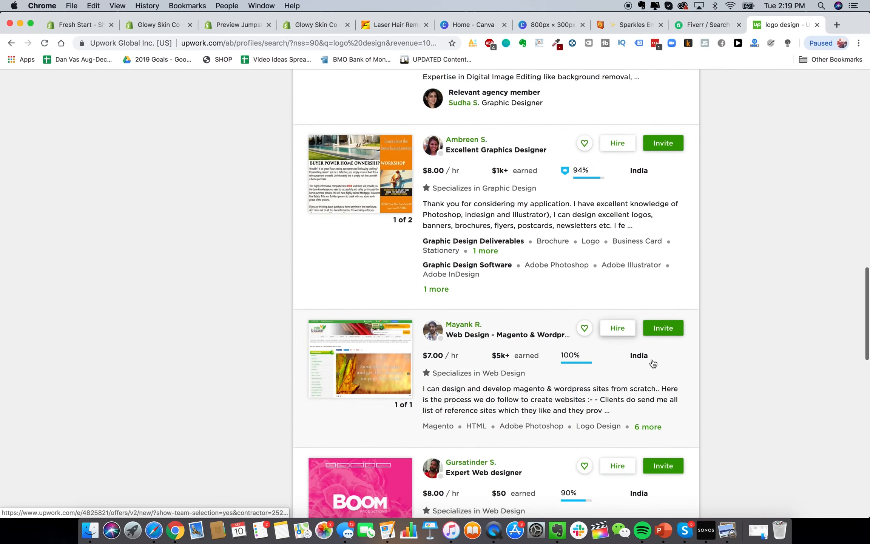
{"action": "scroll", "coordinate": [457, 337], "scroll_direction": "down", "scroll_amount": 11}
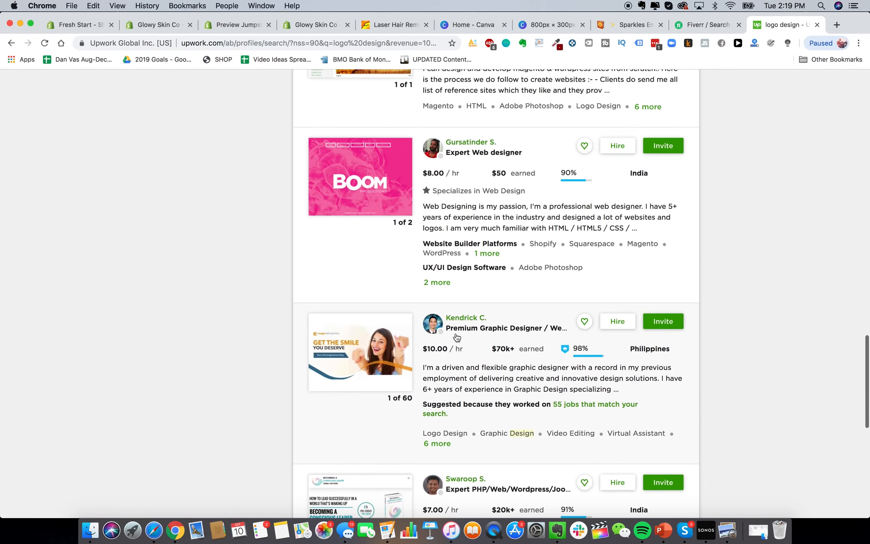
{"action": "scroll", "coordinate": [457, 337], "scroll_direction": "up", "scroll_amount": 20}
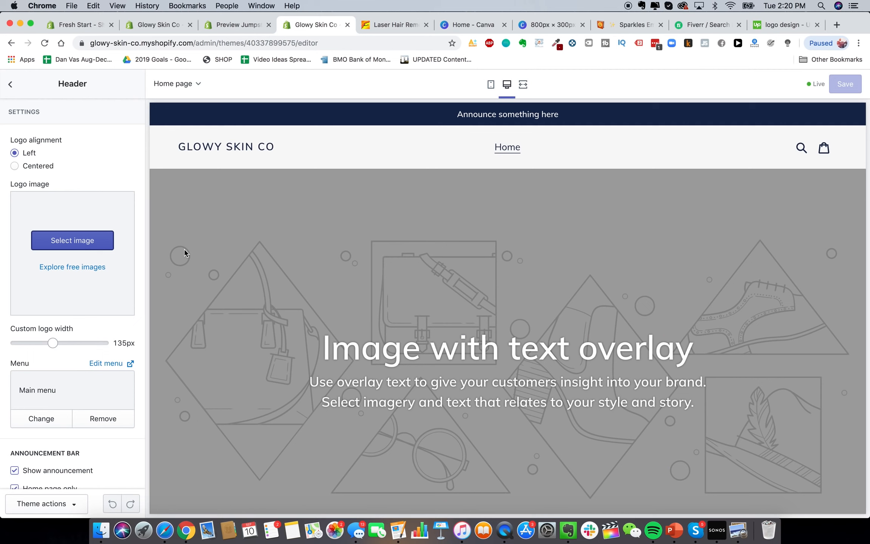
Upload GS.png from Glowy Skin Product Pics and set it as the header logo
{"action": "left_click", "coordinate": [82, 241]}
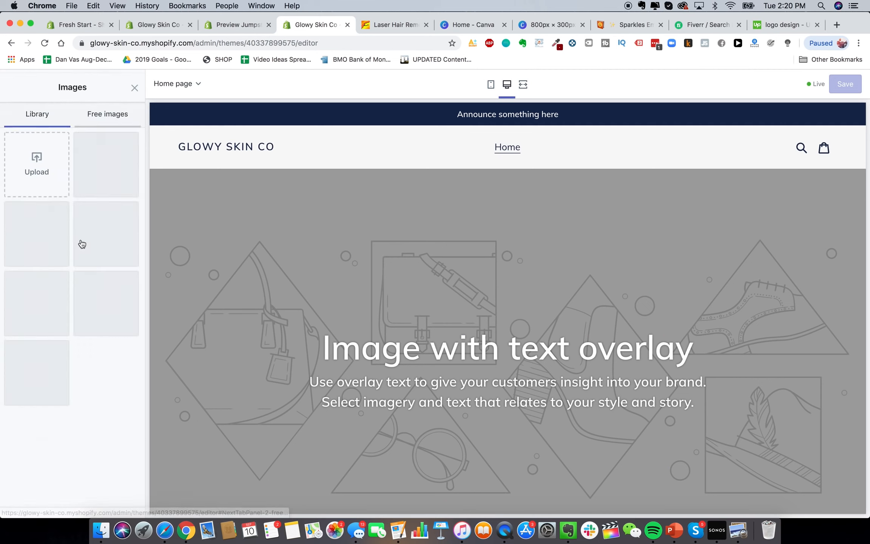
{"action": "left_click", "coordinate": [44, 162]}
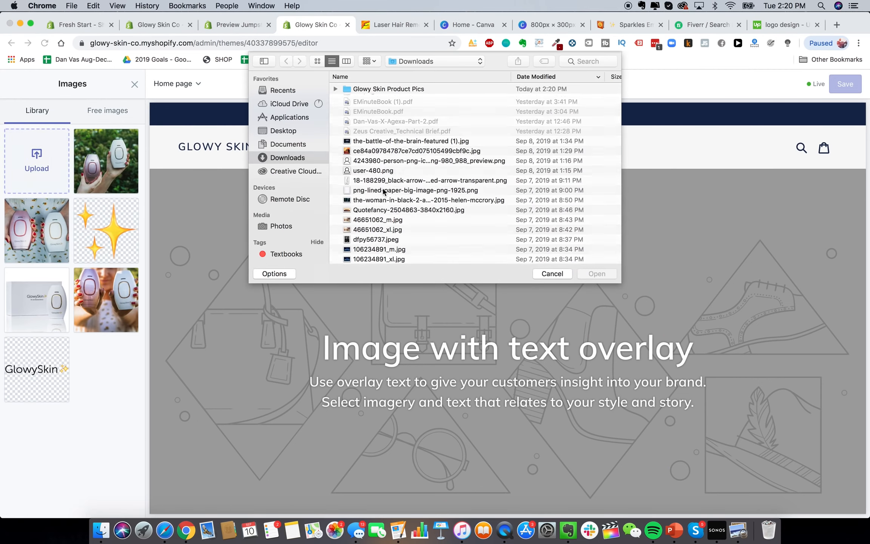
{"action": "double_click", "coordinate": [382, 90]}
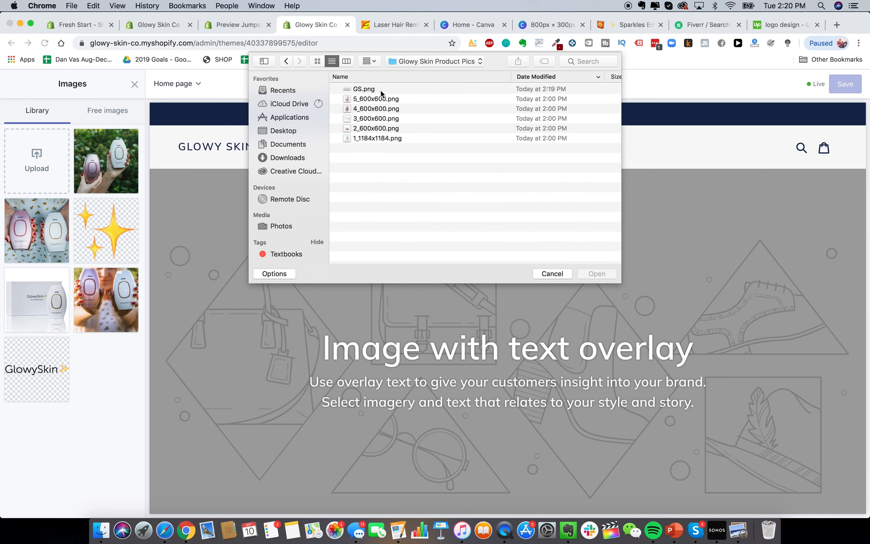
{"action": "double_click", "coordinate": [368, 89]}
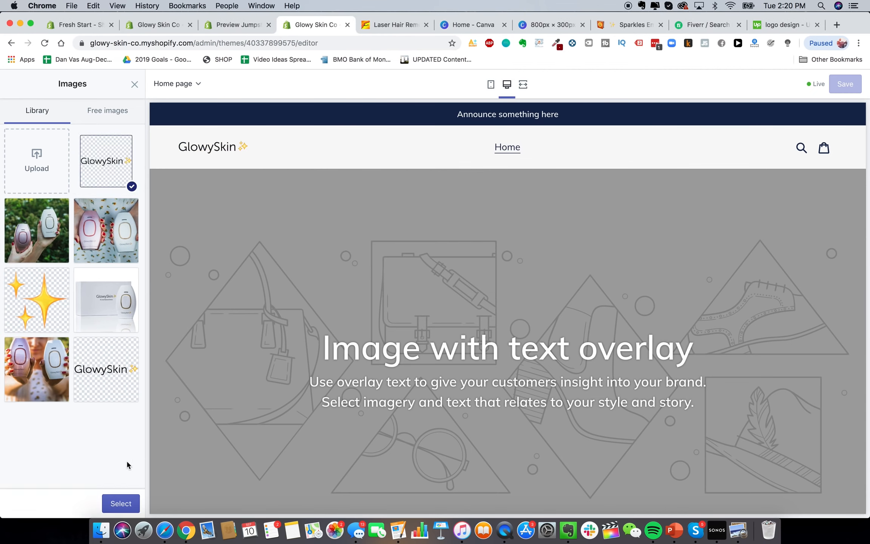
{"action": "left_click", "coordinate": [121, 503]}
Widen the header logo to 180px and return to the theme sections list
{"action": "left_click_drag", "start_coordinate": [53, 362], "coordinate": [73, 364]}
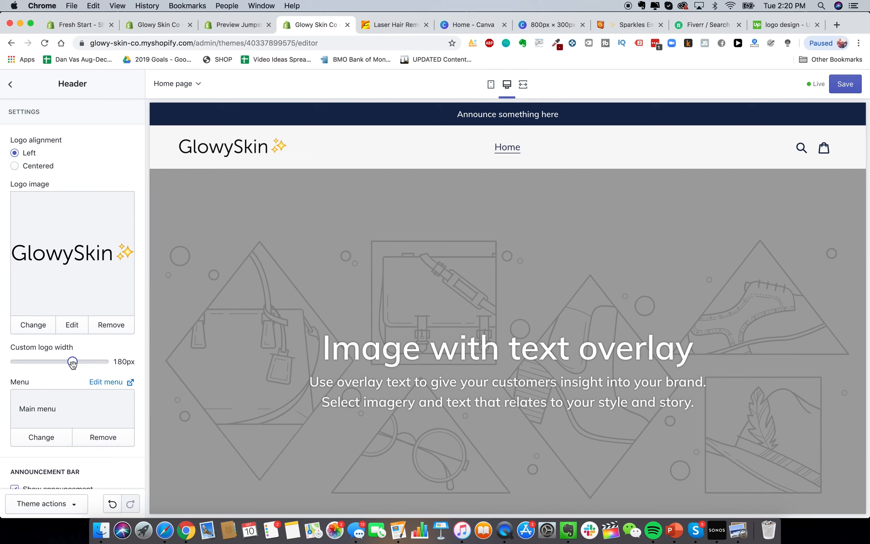
{"action": "scroll", "coordinate": [69, 390], "scroll_direction": "down", "scroll_amount": 5}
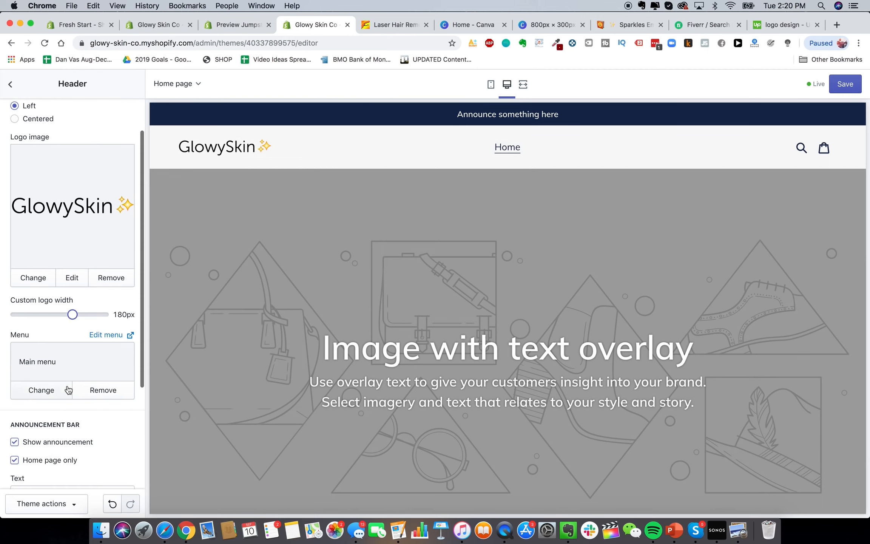
{"action": "scroll", "coordinate": [103, 329], "scroll_direction": "down", "scroll_amount": 3}
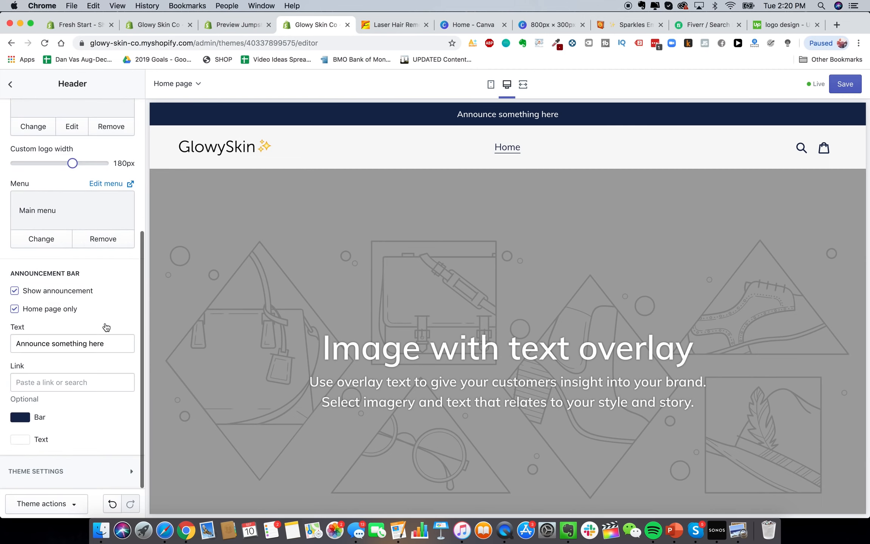
{"action": "scroll", "coordinate": [107, 327], "scroll_direction": "up", "scroll_amount": 6}
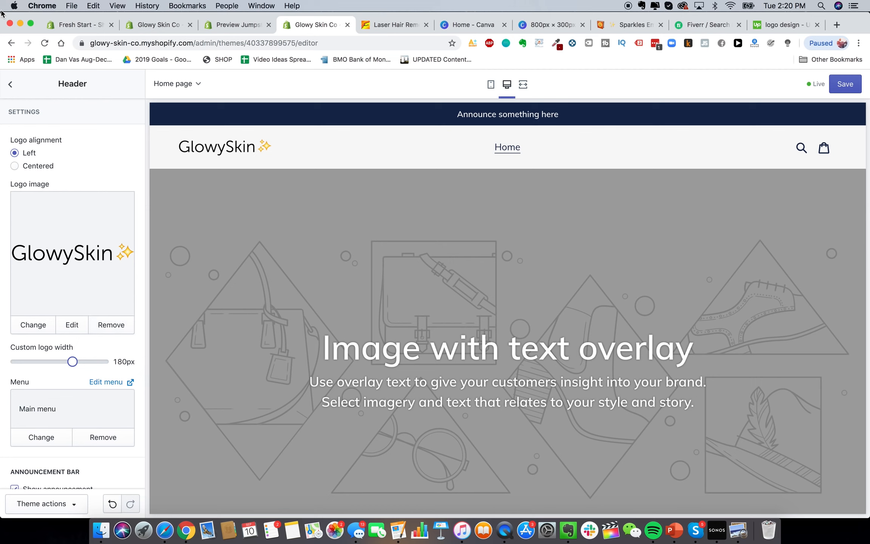
{"action": "left_click", "coordinate": [10, 84]}
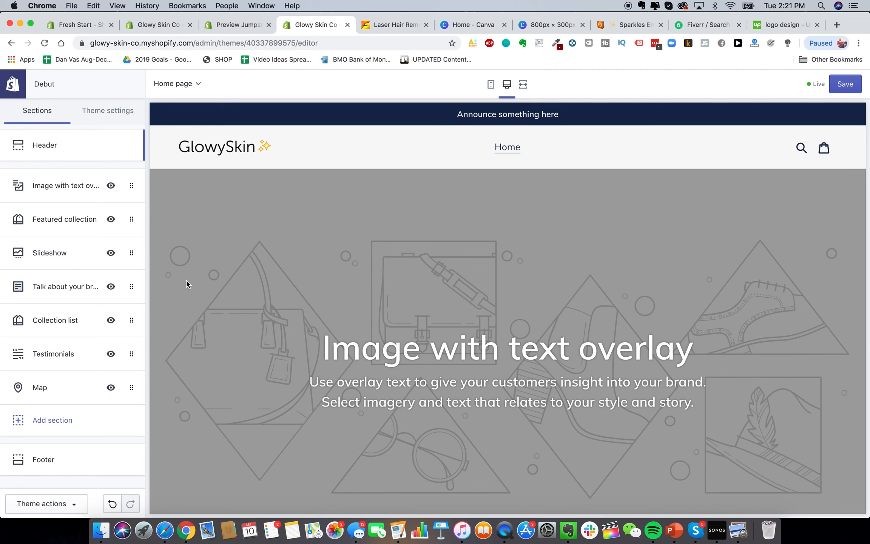
{"action": "scroll", "coordinate": [286, 358], "scroll_direction": "down", "scroll_amount": 3}
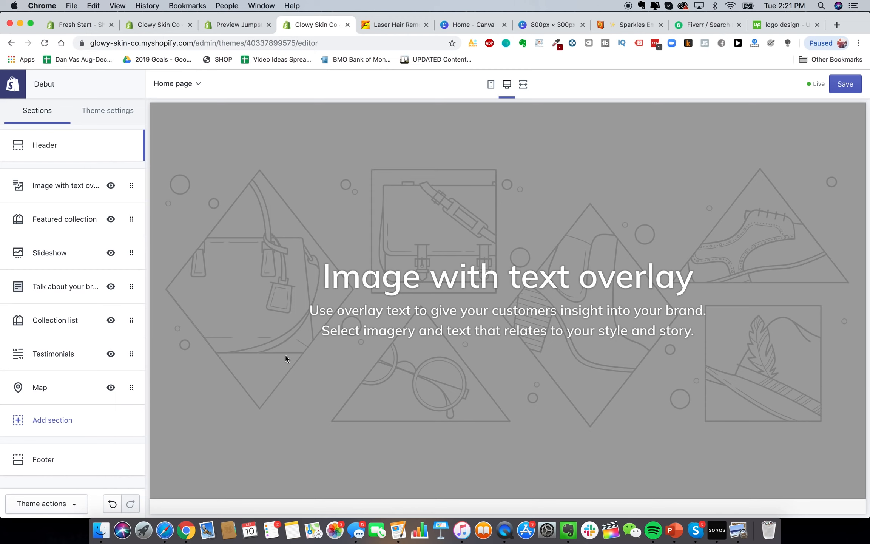
{"action": "scroll", "coordinate": [286, 357], "scroll_direction": "up", "scroll_amount": 2}
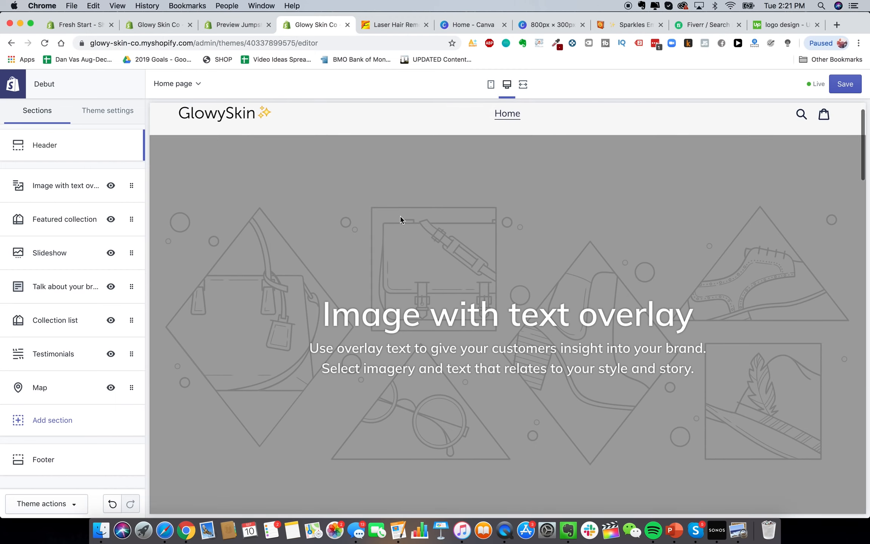
{"action": "scroll", "coordinate": [400, 219], "scroll_direction": "down", "scroll_amount": 1}
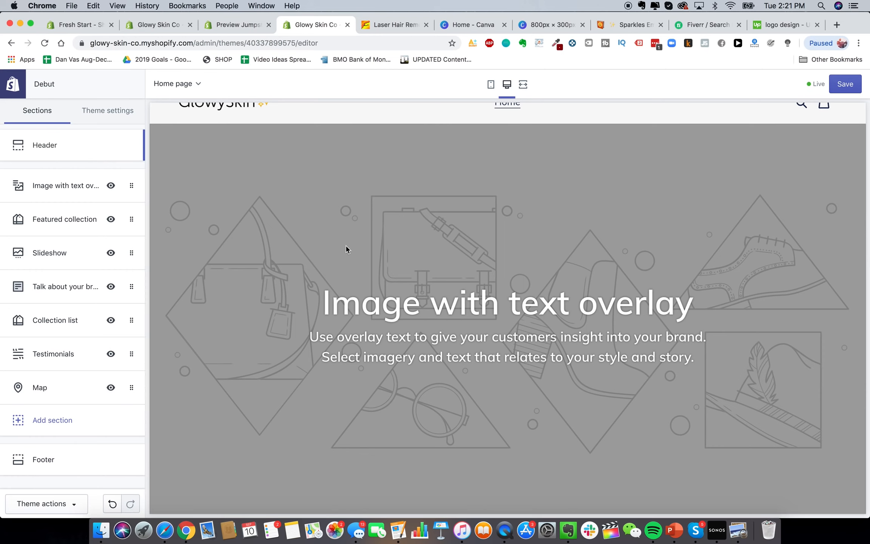
{"action": "scroll", "coordinate": [346, 249], "scroll_direction": "up", "scroll_amount": 3}
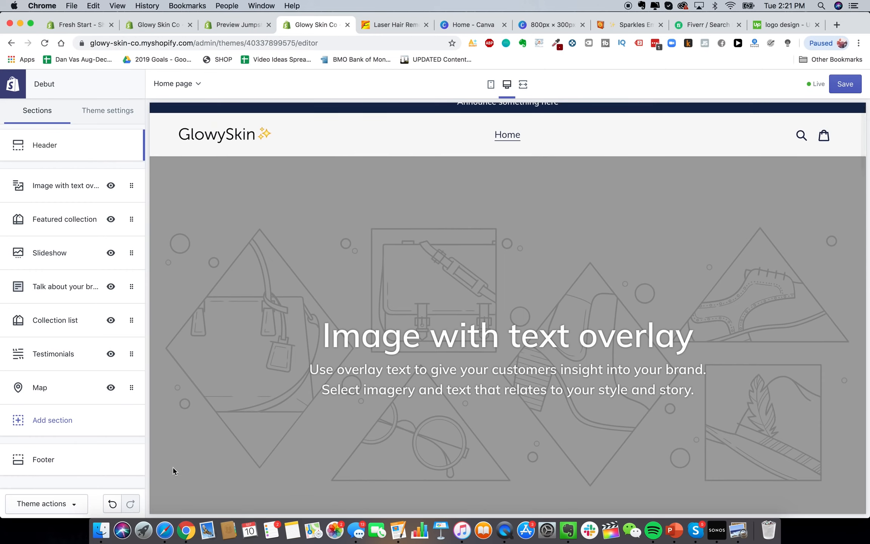
Select the five product PNGs in Glowy Skin Product Pics and open them in Quick Look
{"action": "left_click", "coordinate": [101, 530]}
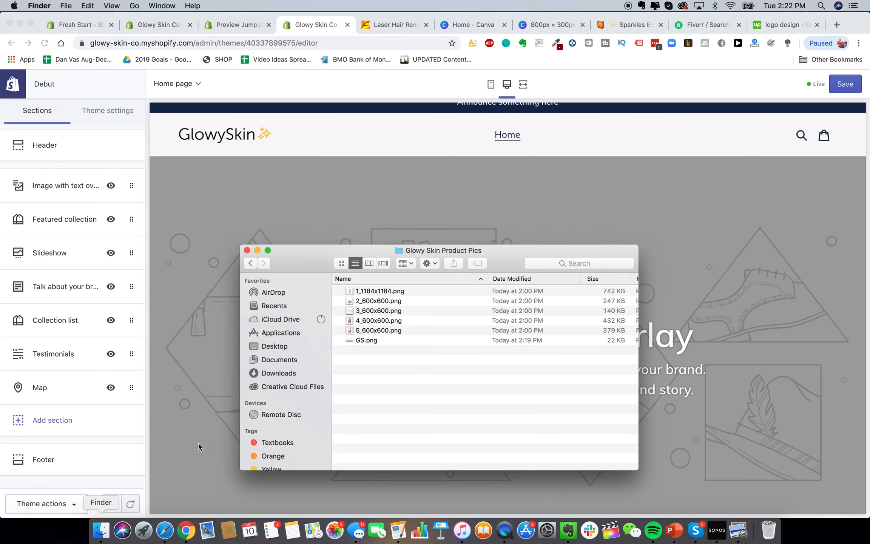
{"action": "left_click", "coordinate": [383, 292]}
{"action": "left_click", "coordinate": [381, 331]}
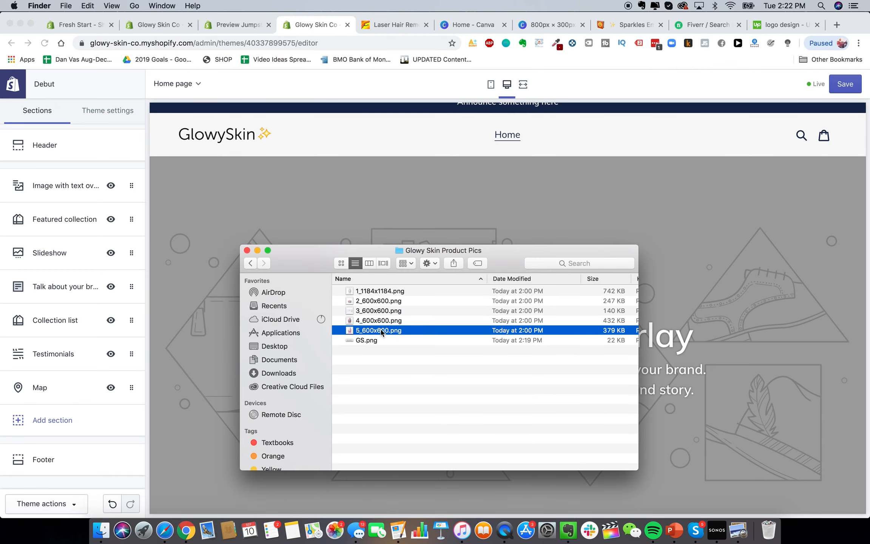
{"action": "key", "text": "space"}
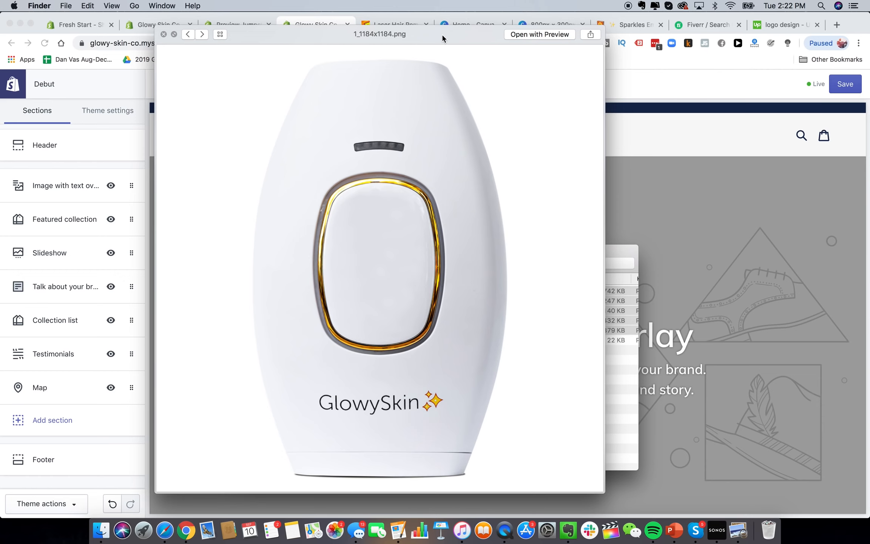
Step through each GlowySkin product photo in Quick Look, then close the preview
{"action": "left_click", "coordinate": [202, 34]}
{"action": "left_click", "coordinate": [202, 34]}
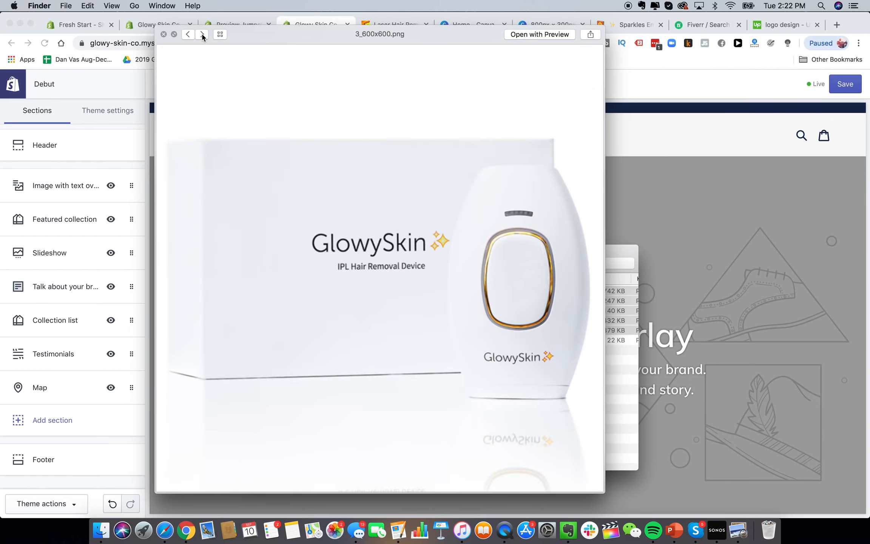
{"action": "left_click", "coordinate": [202, 34]}
{"action": "left_click", "coordinate": [202, 34]}
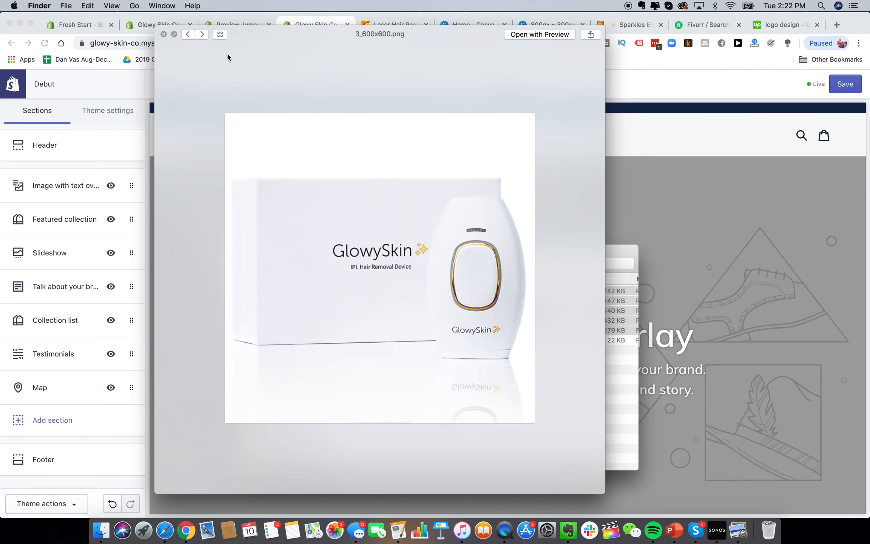
{"action": "left_click", "coordinate": [201, 35]}
{"action": "left_click", "coordinate": [201, 35]}
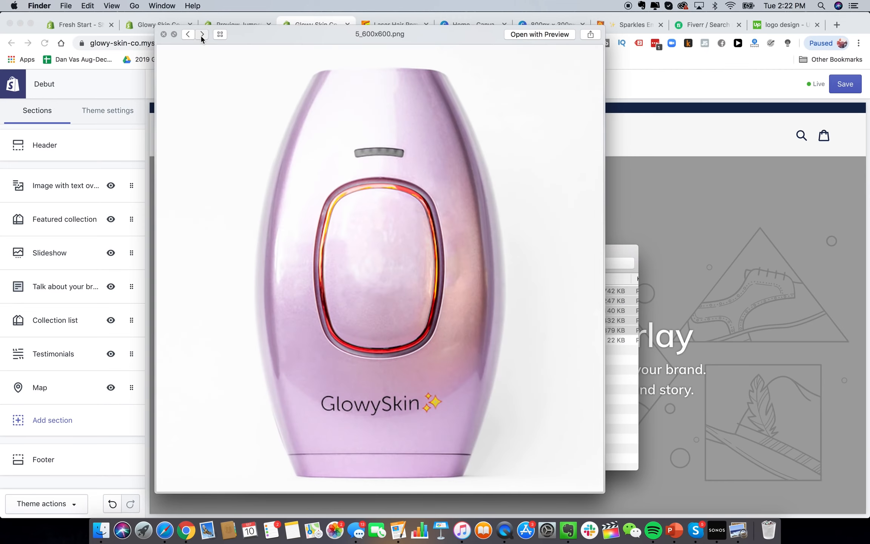
{"action": "left_click", "coordinate": [202, 35]}
{"action": "left_click", "coordinate": [202, 34]}
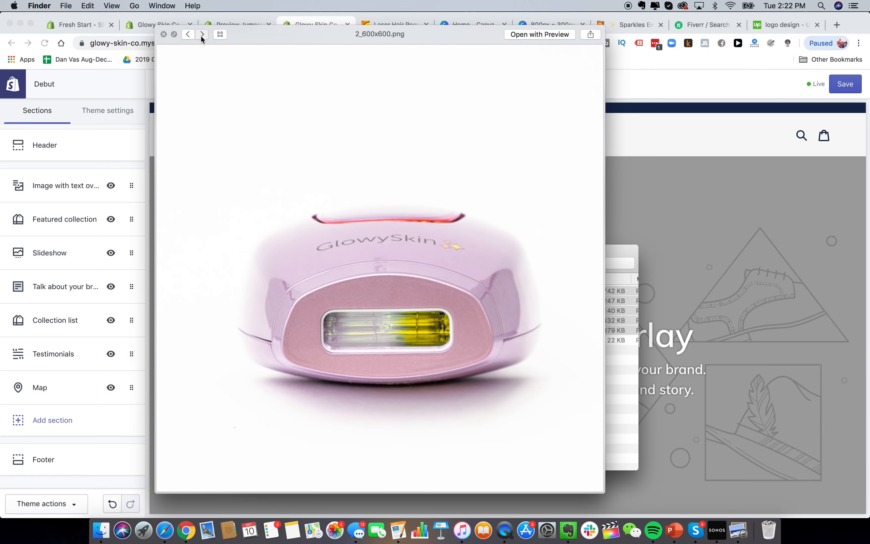
{"action": "left_click", "coordinate": [201, 35]}
{"action": "left_click", "coordinate": [201, 35]}
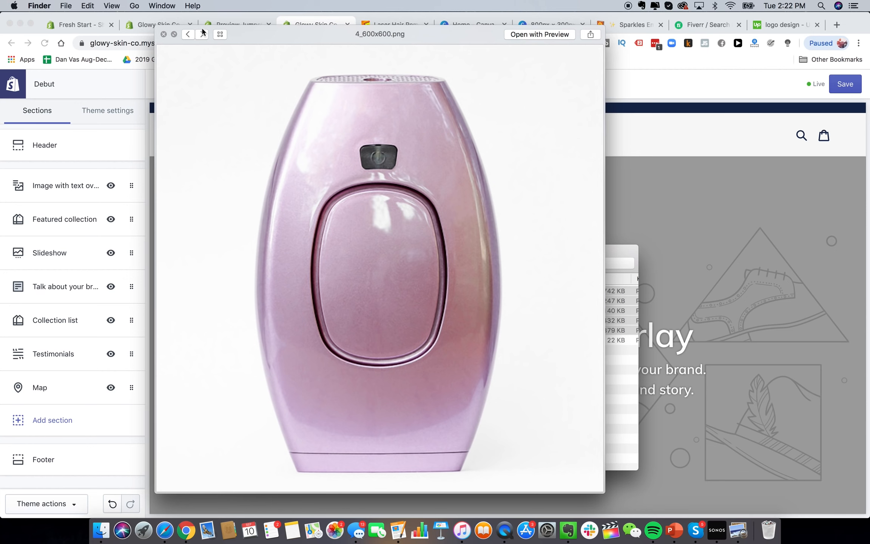
{"action": "left_click", "coordinate": [202, 35]}
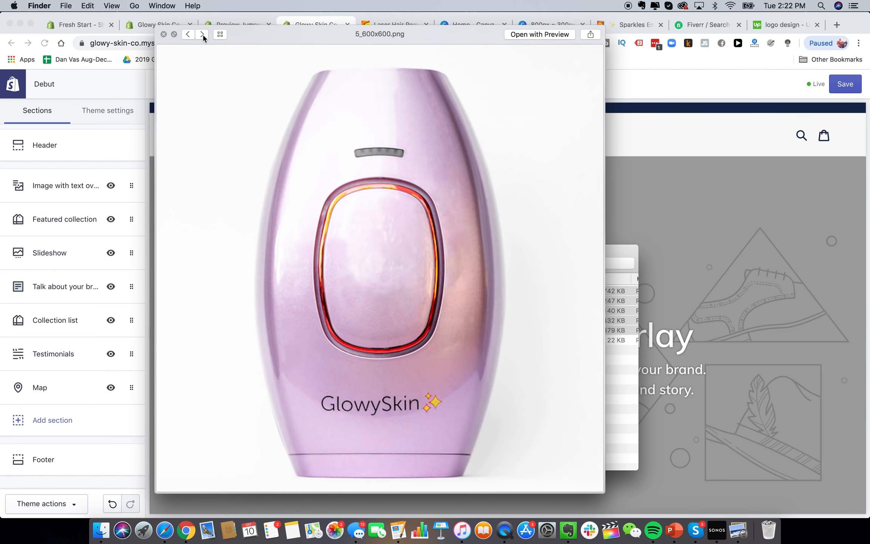
{"action": "left_click", "coordinate": [164, 34]}
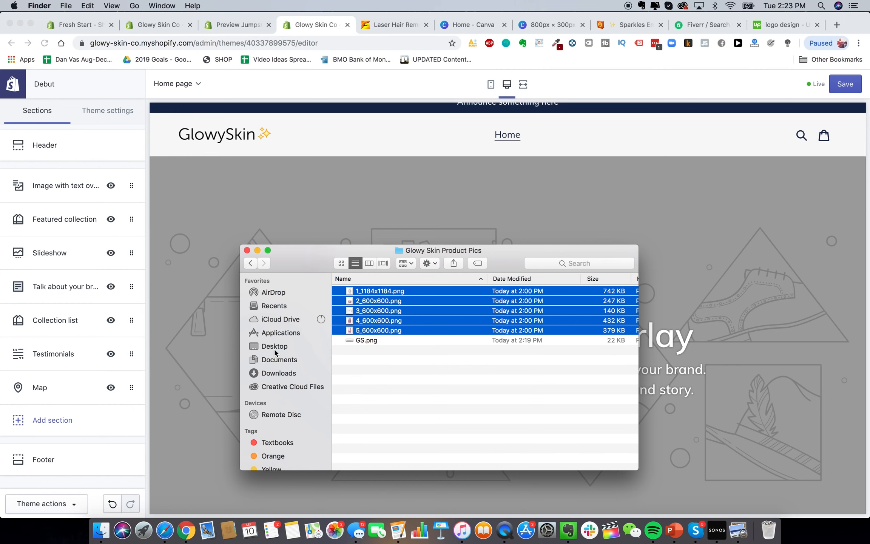
Preview IMG_9340.jpg and IMG_9326.jpg full size from the Brand Pics Drive folder, closing each
{"action": "left_click", "coordinate": [165, 529]}
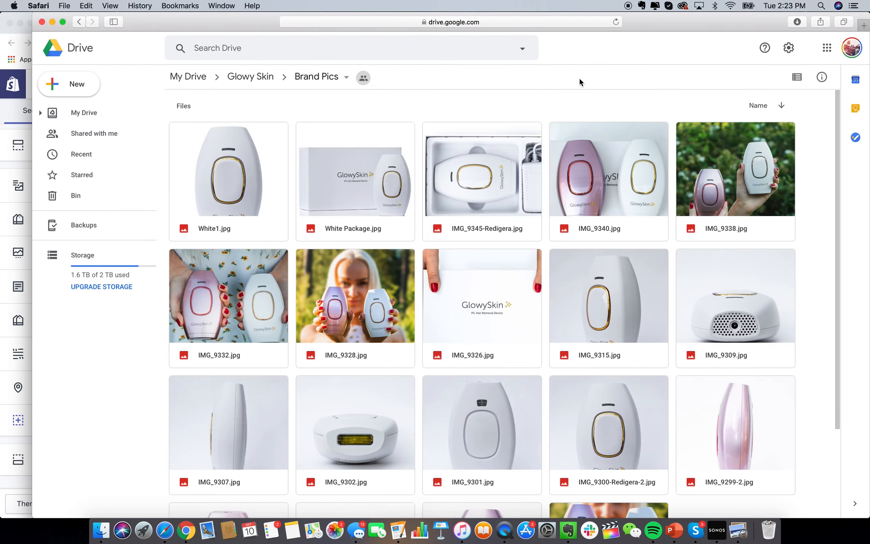
{"action": "double_click", "coordinate": [633, 191]}
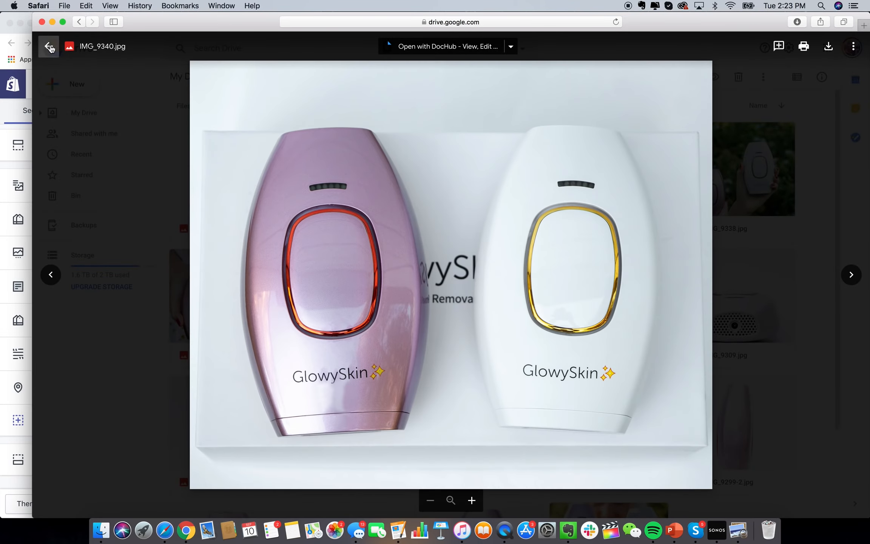
{"action": "left_click", "coordinate": [49, 47]}
{"action": "scroll", "coordinate": [568, 315], "scroll_direction": "down", "scroll_amount": 5}
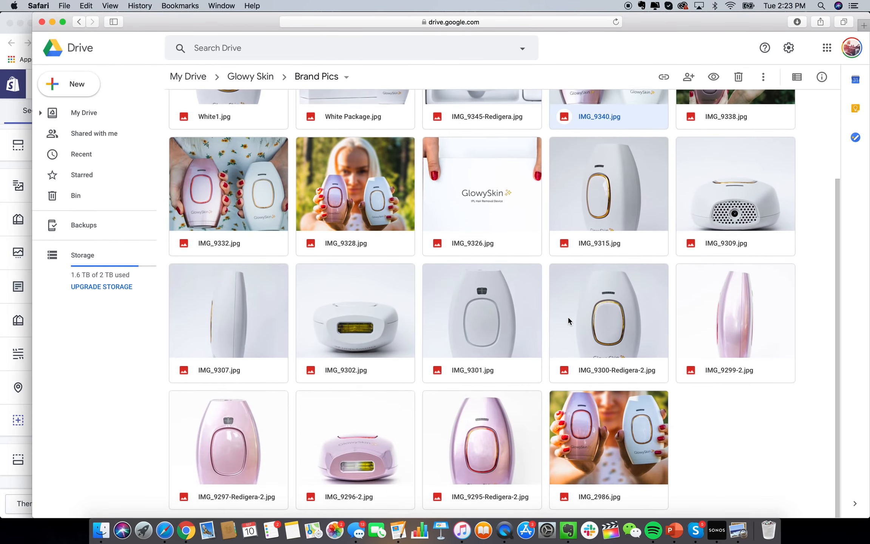
{"action": "left_click", "coordinate": [527, 226]}
{"action": "double_click", "coordinate": [527, 225]}
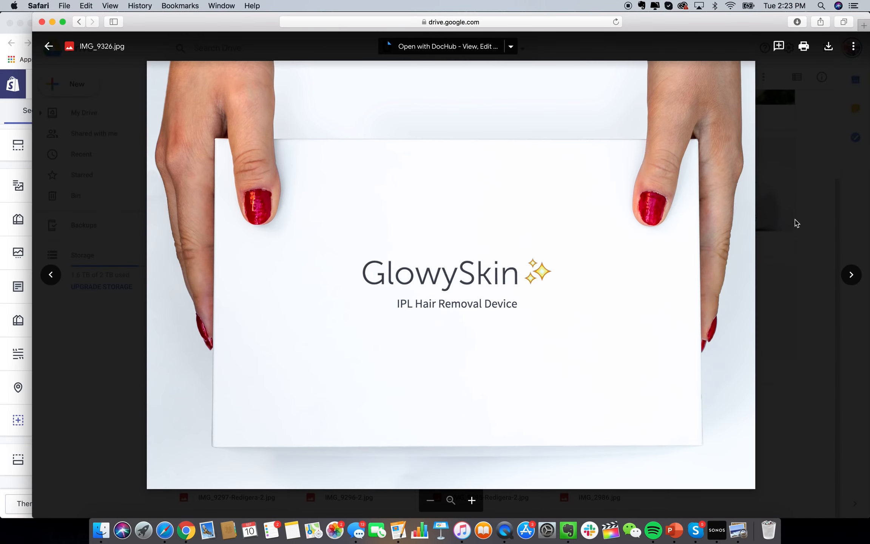
{"action": "left_click", "coordinate": [795, 177]}
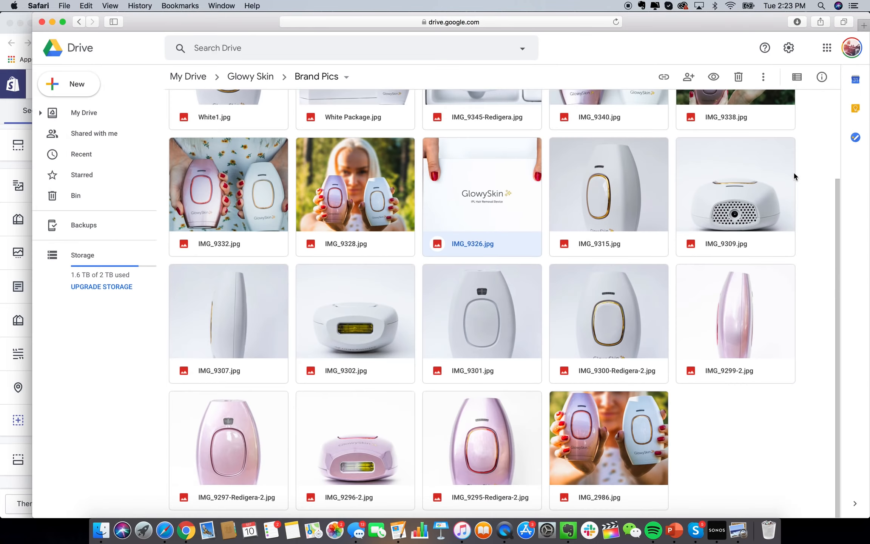
{"action": "scroll", "coordinate": [427, 354], "scroll_direction": "up", "scroll_amount": 3}
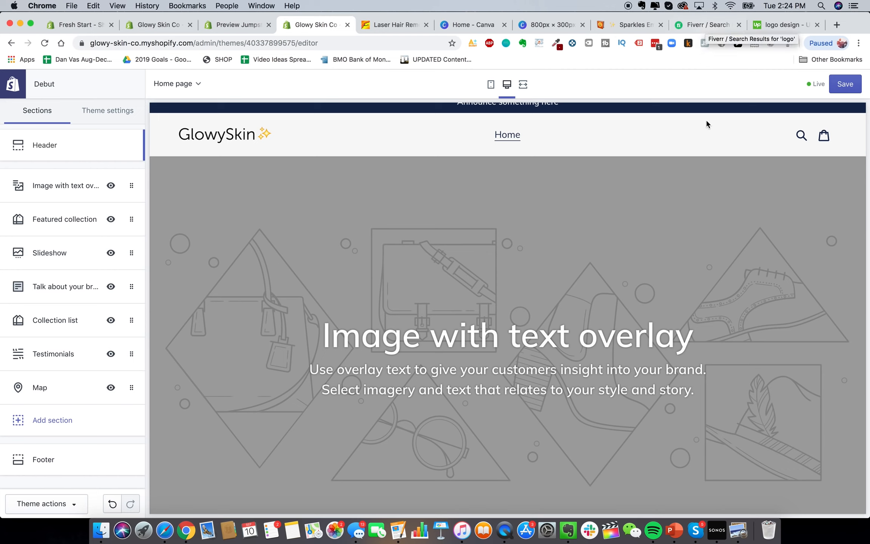
Set the GlowySkin box-and-device photo as the Image with text overlay hero image
{"action": "left_click", "coordinate": [770, 24]}
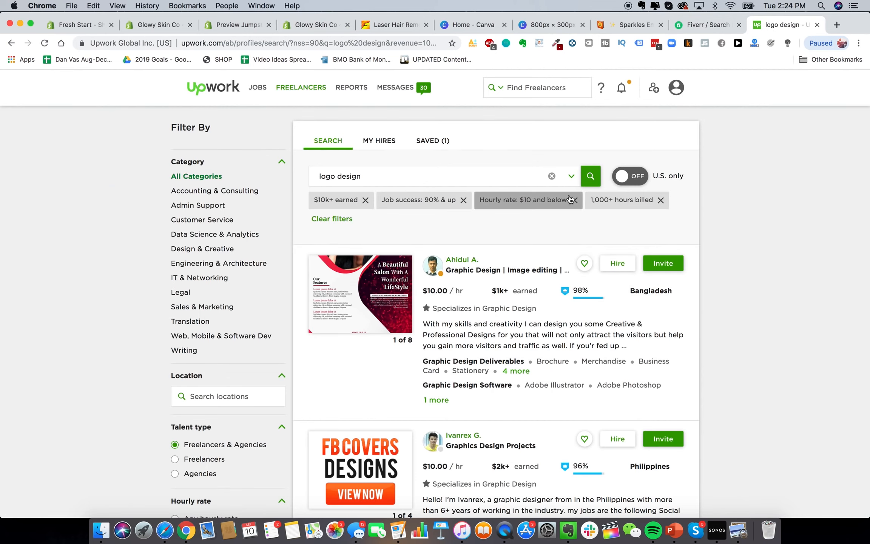
{"action": "left_click", "coordinate": [321, 26]}
{"action": "left_click", "coordinate": [58, 188]}
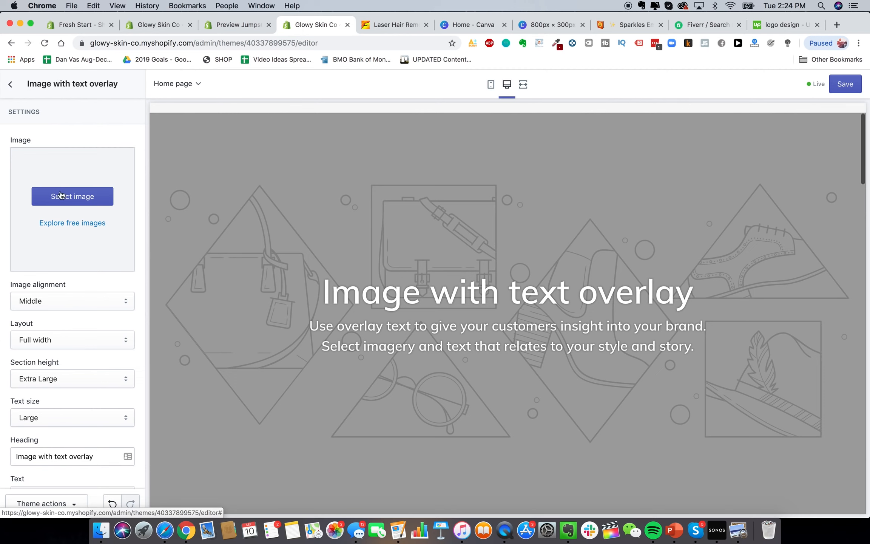
{"action": "left_click", "coordinate": [91, 200]}
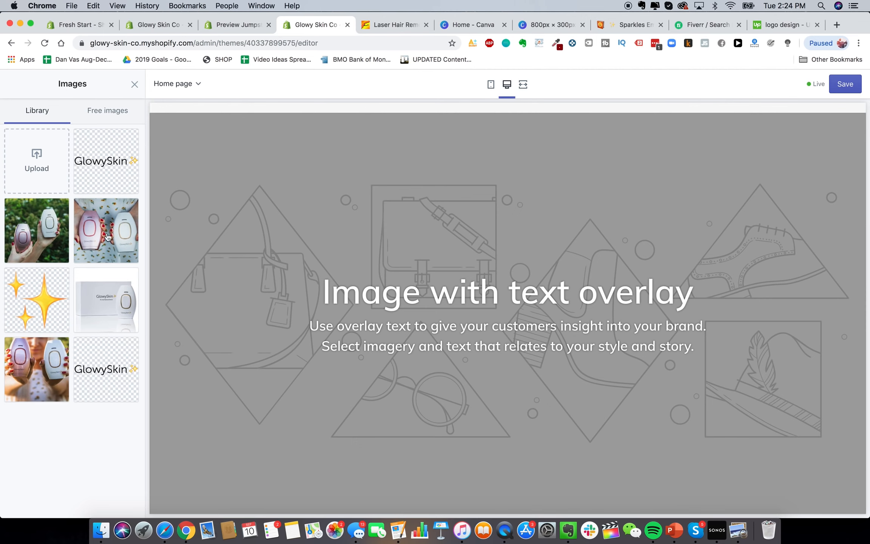
{"action": "left_click", "coordinate": [119, 324]}
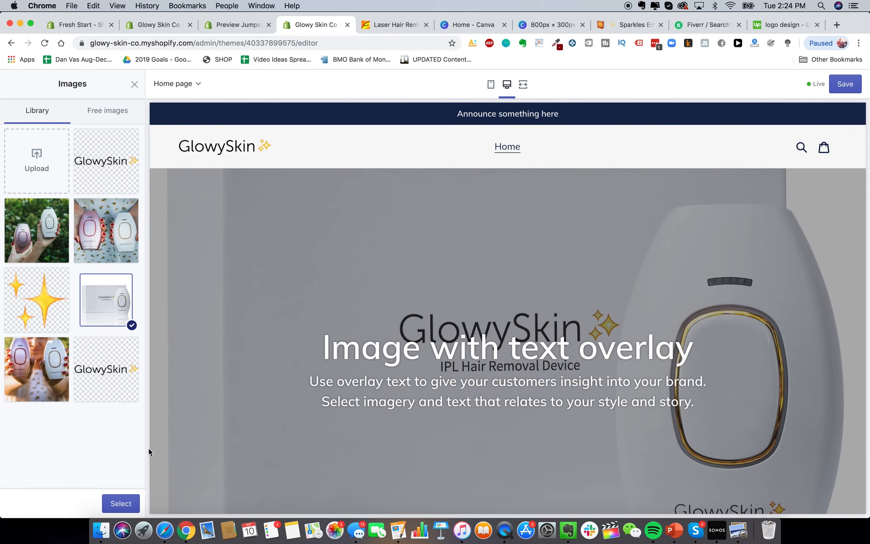
{"action": "left_click", "coordinate": [127, 504]}
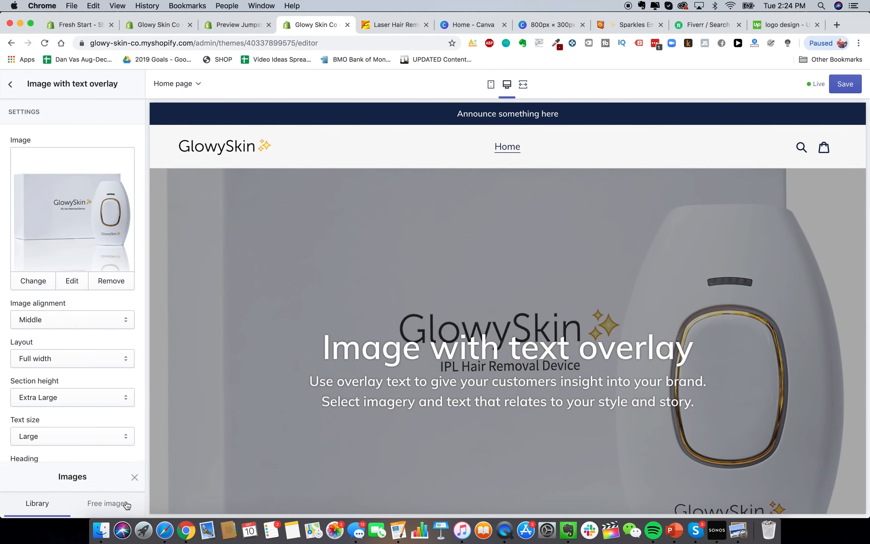
Try top and bottom image alignment for the hero, settling on middle
{"action": "left_click", "coordinate": [87, 319]}
{"action": "left_click", "coordinate": [79, 311]}
{"action": "left_click", "coordinate": [80, 319]}
{"action": "left_click", "coordinate": [391, 328]}
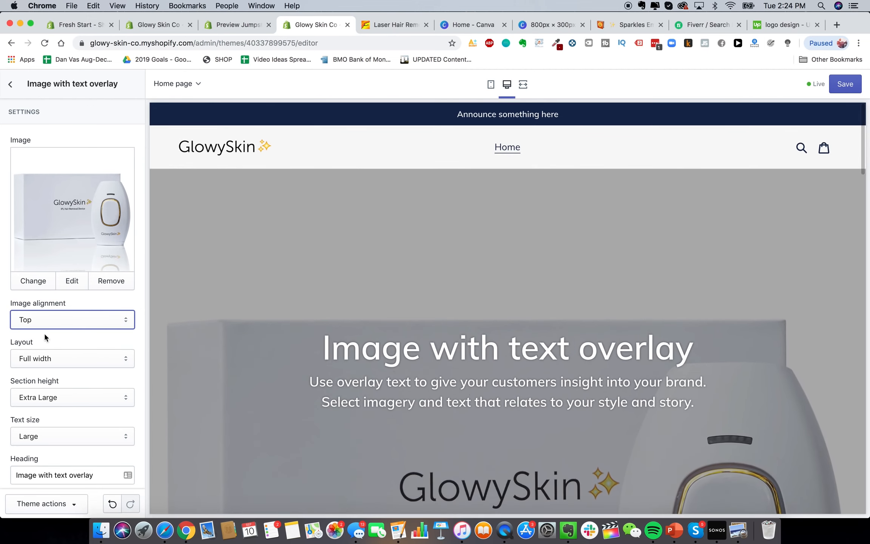
{"action": "left_click", "coordinate": [56, 323]}
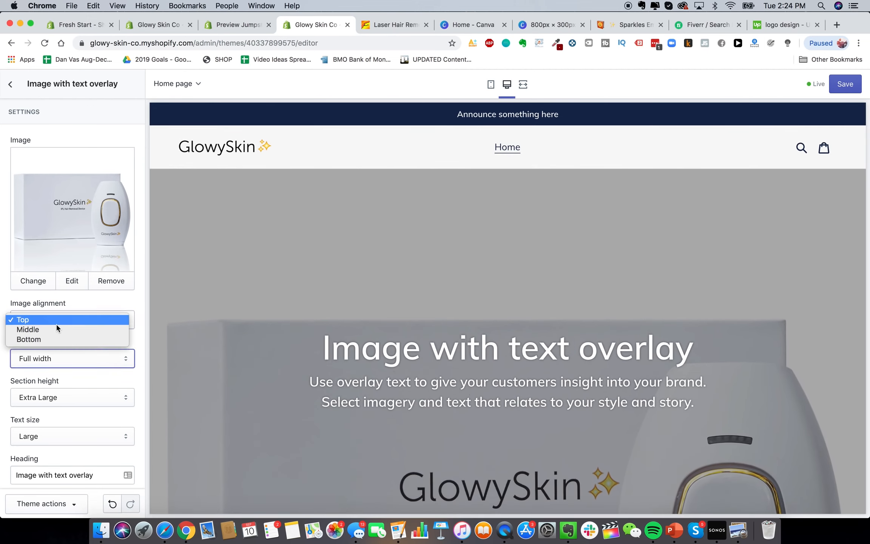
{"action": "left_click", "coordinate": [57, 339]}
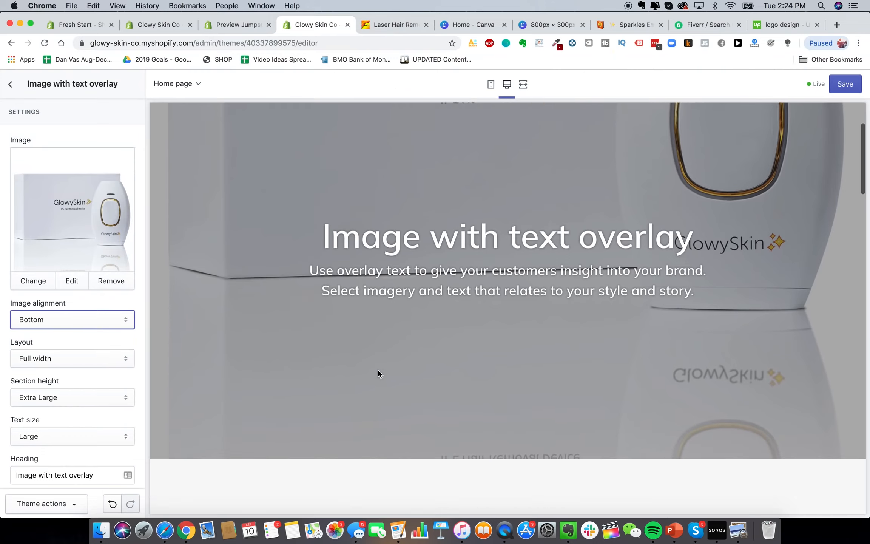
{"action": "left_click", "coordinate": [90, 317]}
{"action": "left_click", "coordinate": [90, 311]}
Try a fixed-width hero layout, revert to full width, and open a new browser tab
{"action": "left_click", "coordinate": [73, 359]}
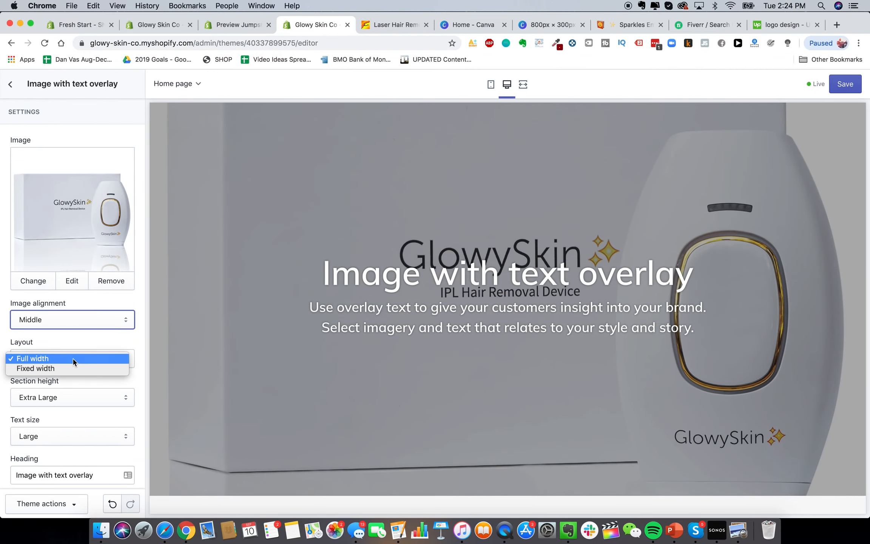
{"action": "left_click", "coordinate": [71, 367]}
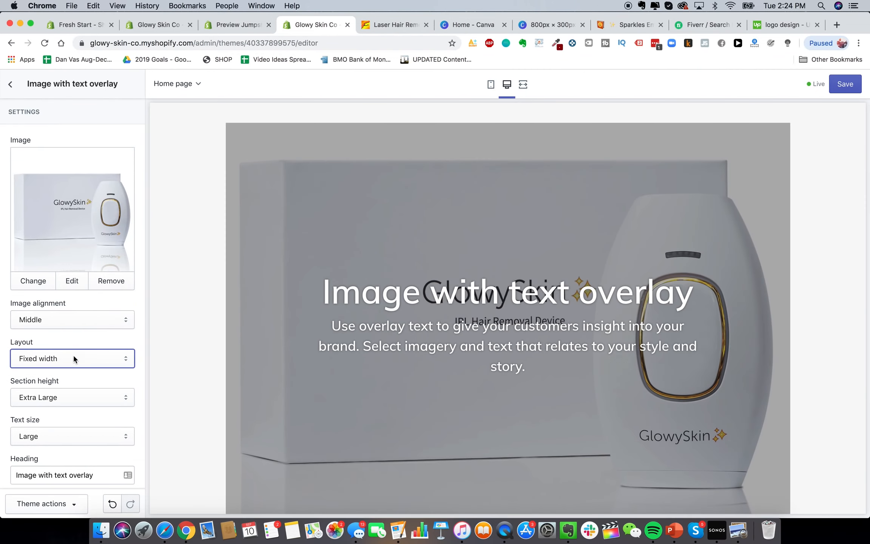
{"action": "left_click", "coordinate": [75, 359]}
{"action": "left_click", "coordinate": [74, 346]}
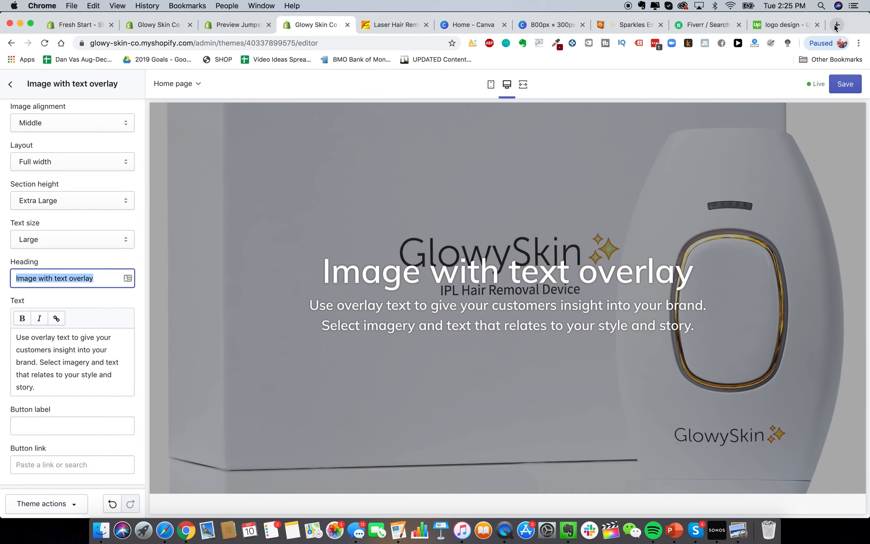
{"action": "scroll", "coordinate": [680, 351], "scroll_direction": "up", "scroll_amount": 4}
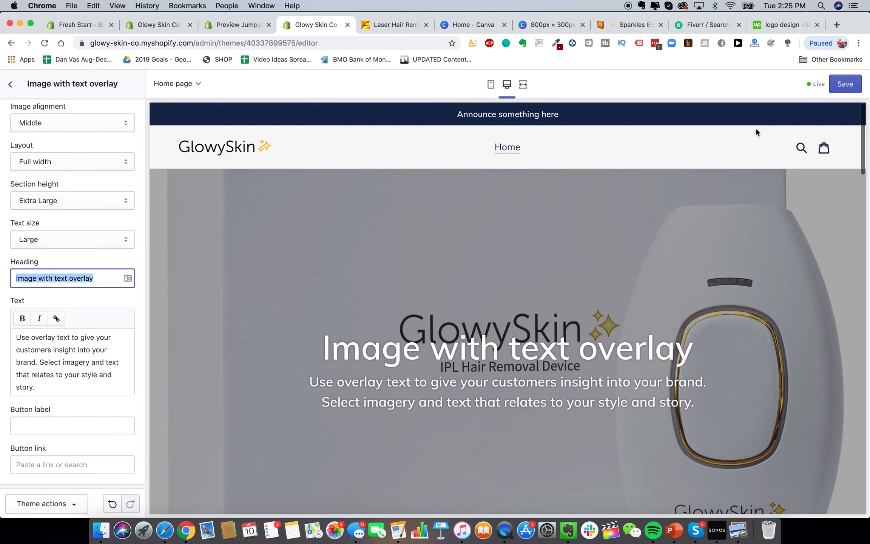
{"action": "left_click", "coordinate": [834, 25]}
Visit heysilkyskin.com to look at its homepage hero, then go back to the Glowy Skin editor tab
{"action": "type", "text": "heysil"}
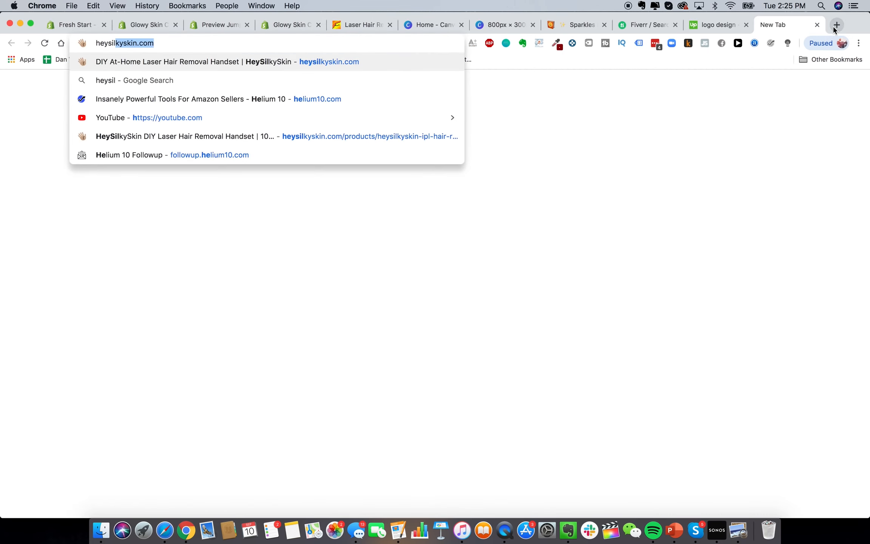
{"action": "key", "text": "Return"}
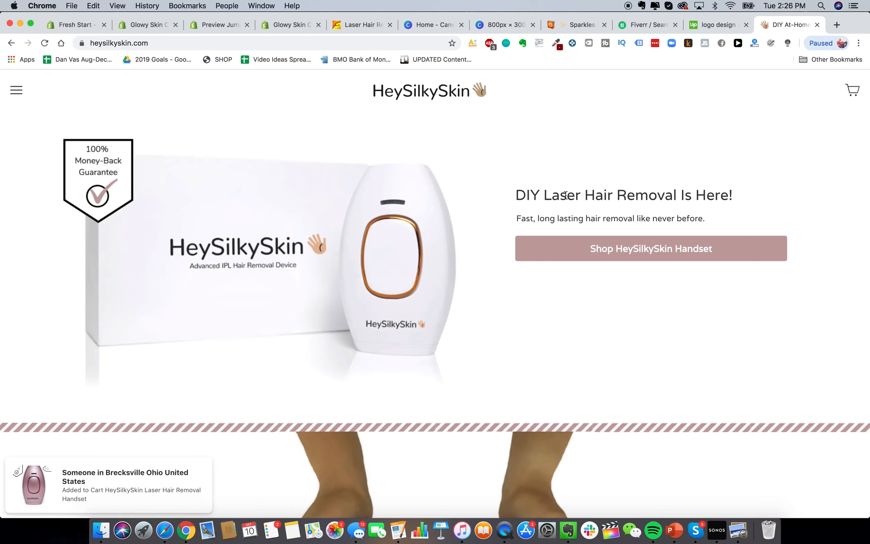
{"action": "scroll", "coordinate": [419, 278], "scroll_direction": "down", "scroll_amount": 5}
{"action": "scroll", "coordinate": [418, 278], "scroll_direction": "down", "scroll_amount": 4}
{"action": "scroll", "coordinate": [419, 279], "scroll_direction": "up", "scroll_amount": 10}
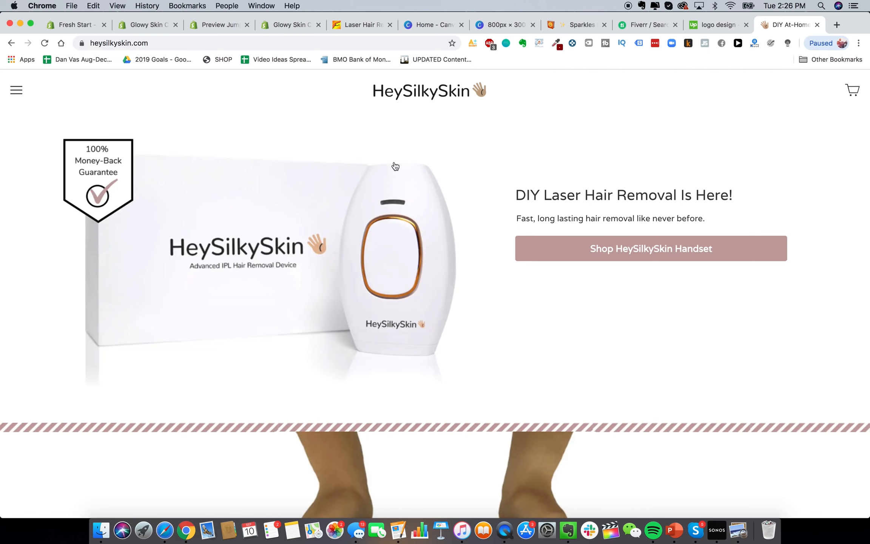
{"action": "left_click", "coordinate": [294, 26]}
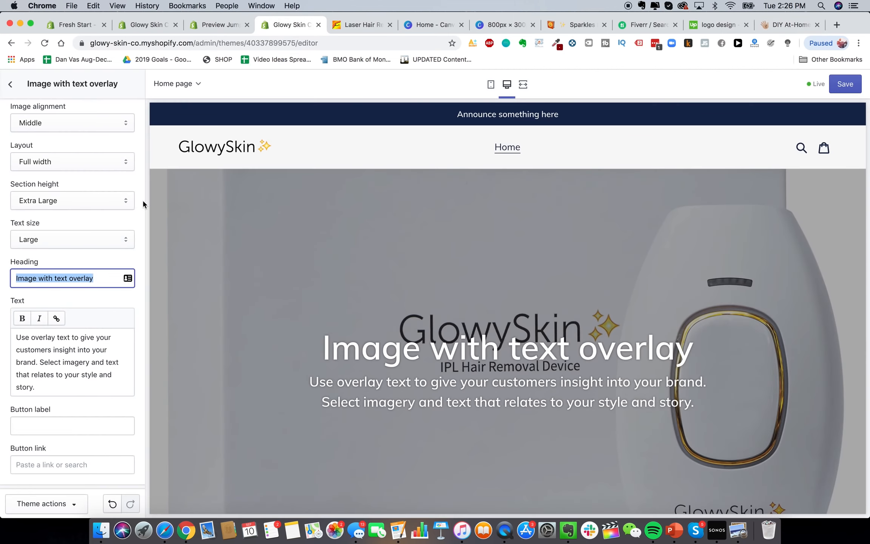
Enter a Do-It-Yourself laser hair removal heading, shorten it to DIY, and drop the exclamation mark
{"action": "type", "text": "Do-It-Your"}
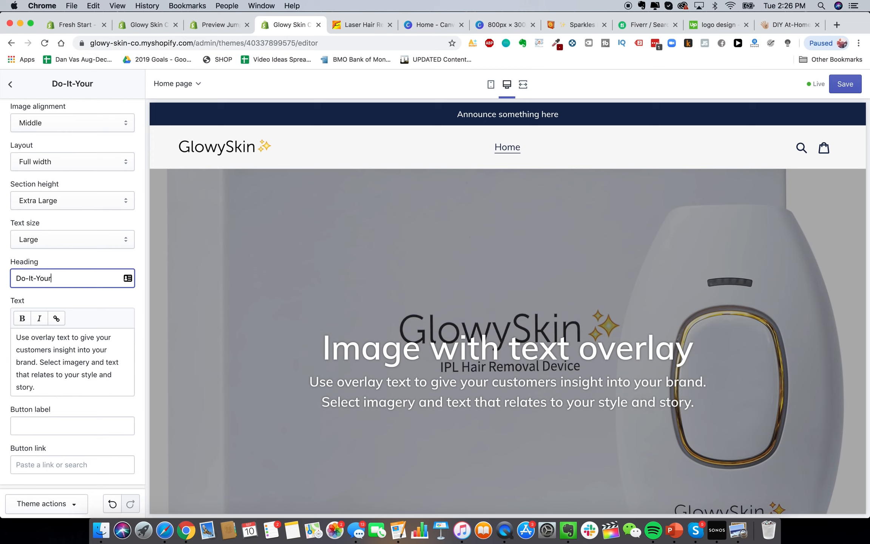
{"action": "type", "text": "self Laser Hair "}
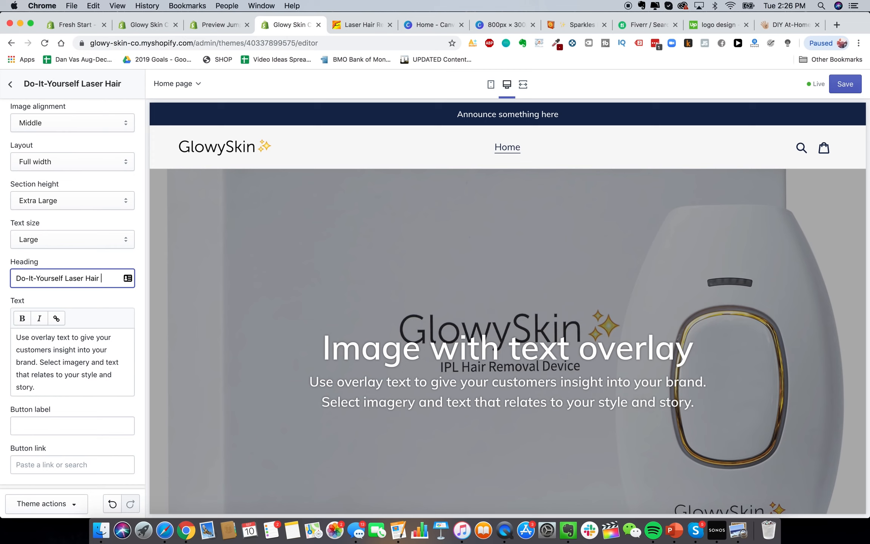
{"action": "type", "text": "Removal Is F"}
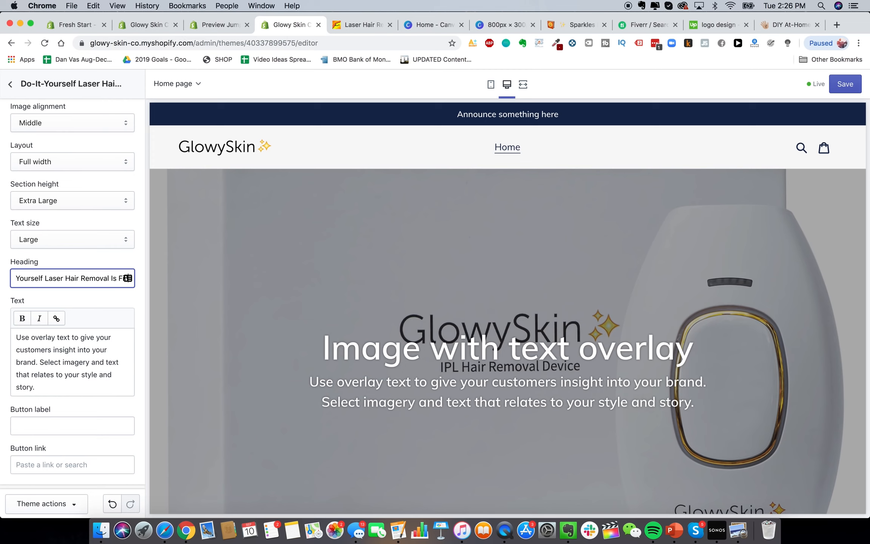
{"action": "type", "text": "ere!"}
{"action": "left_click", "coordinate": [82, 377]}
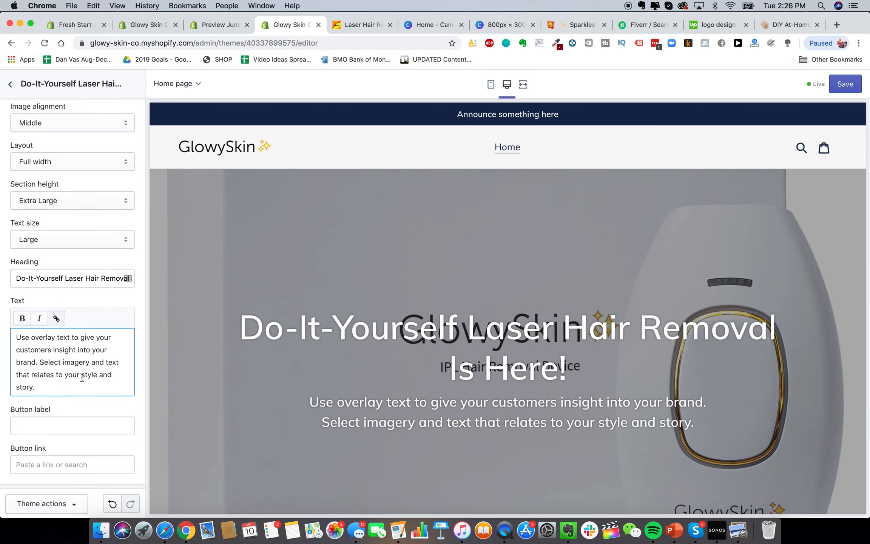
{"action": "left_click_drag", "start_coordinate": [63, 278], "coordinate": [3, 280]}
{"action": "type", "text": "DIY"}
{"action": "left_click", "coordinate": [106, 372]}
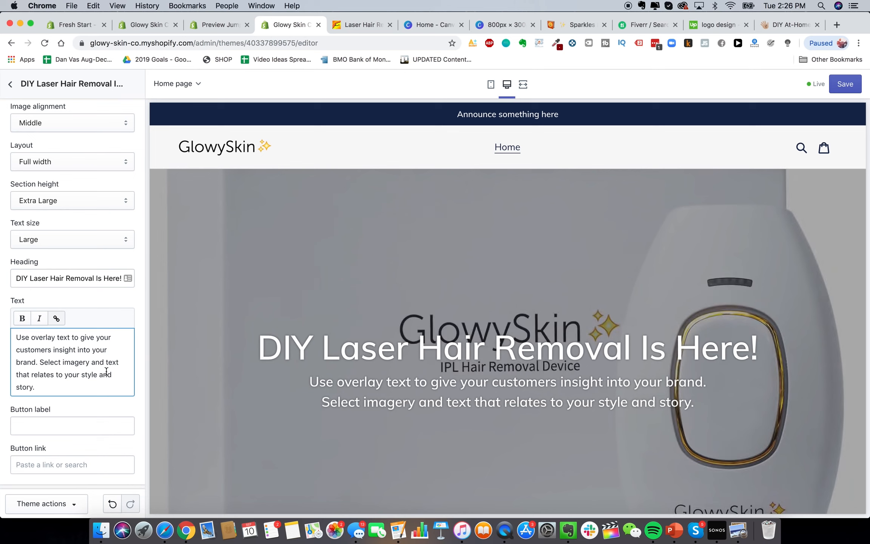
{"action": "scroll", "coordinate": [480, 325], "scroll_direction": "down", "scroll_amount": 1}
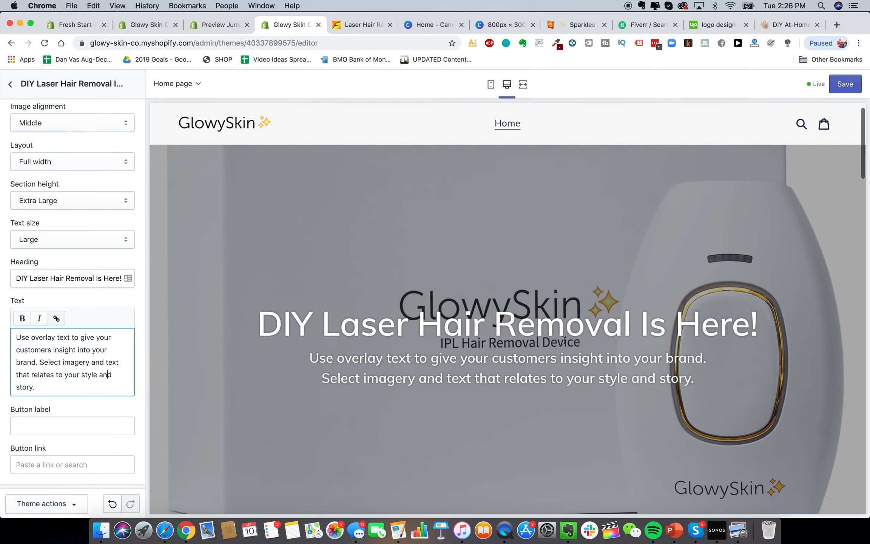
{"action": "scroll", "coordinate": [687, 295], "scroll_direction": "down", "scroll_amount": 1}
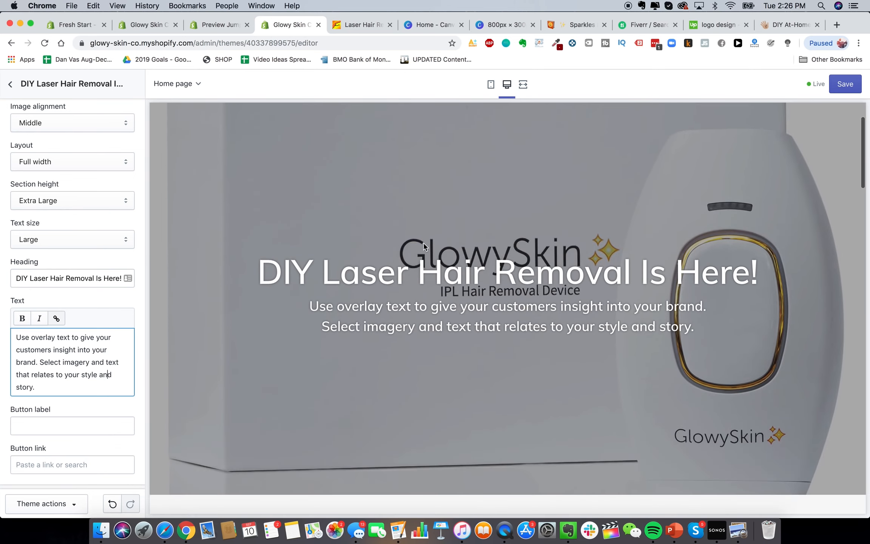
{"action": "scroll", "coordinate": [680, 274], "scroll_direction": "up", "scroll_amount": 2}
{"action": "left_click_drag", "start_coordinate": [96, 278], "coordinate": [121, 278]}
{"action": "left_click", "coordinate": [121, 278]}
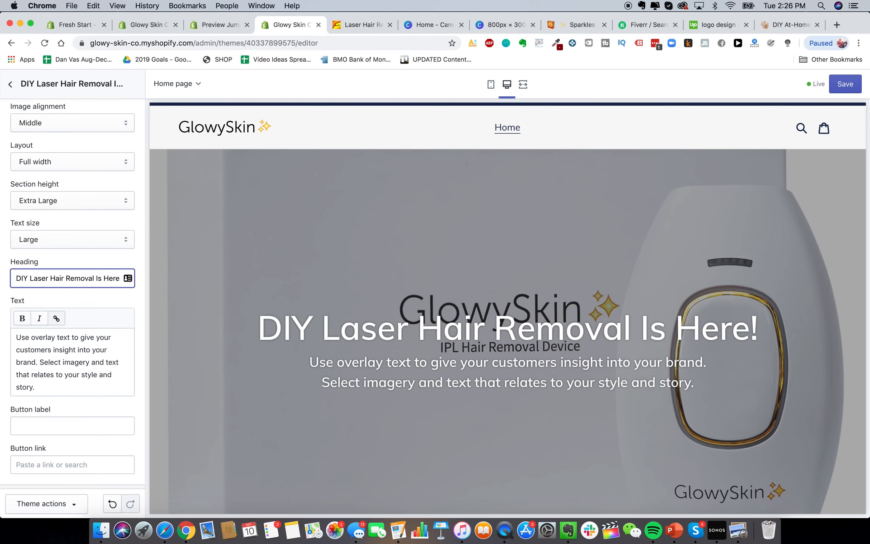
{"action": "key", "text": "BackSpace"}
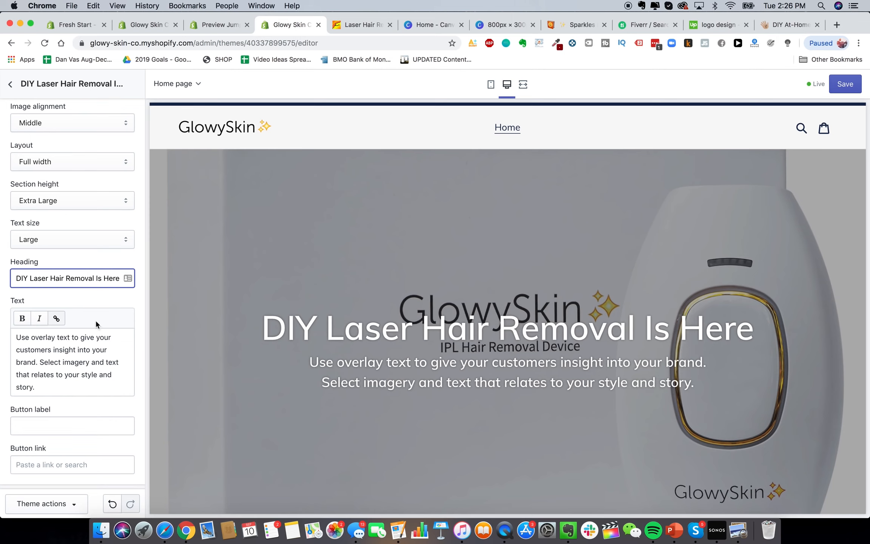
Briefly try 'Premium Laser' at the heading's start, then restore it to 'DIY'
{"action": "scroll", "coordinate": [95, 319], "scroll_direction": "down", "scroll_amount": 1}
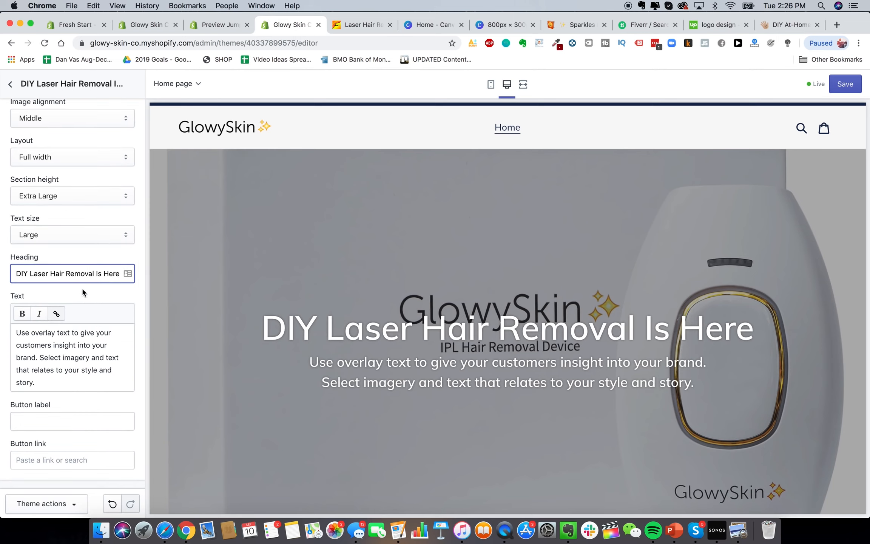
{"action": "left_click_drag", "start_coordinate": [50, 273], "coordinate": [15, 274]}
{"action": "type", "text": "Premium"}
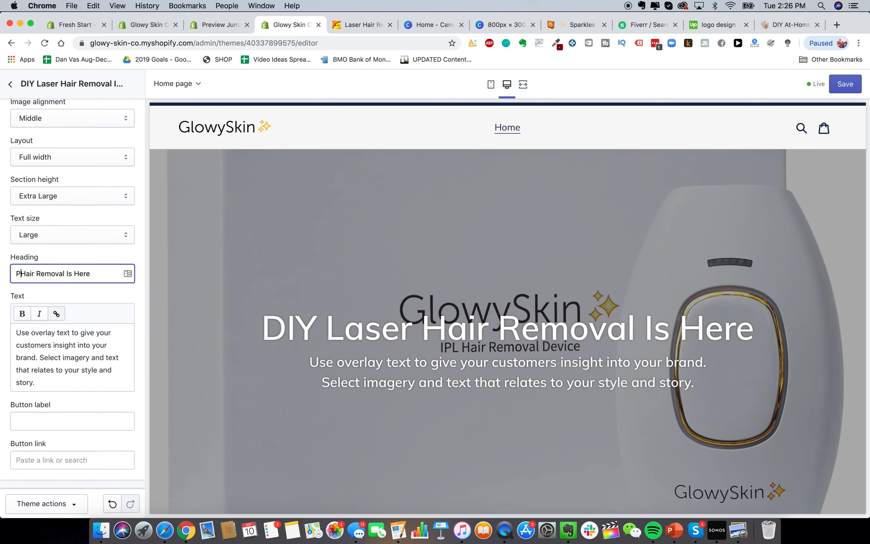
{"action": "type", "text": " Laser"}
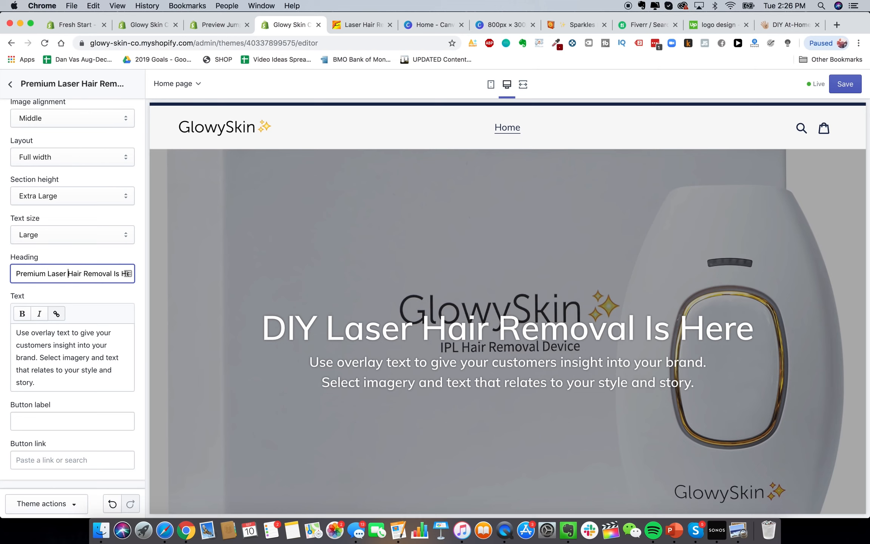
{"action": "scroll", "coordinate": [64, 264], "scroll_direction": "up", "scroll_amount": 2}
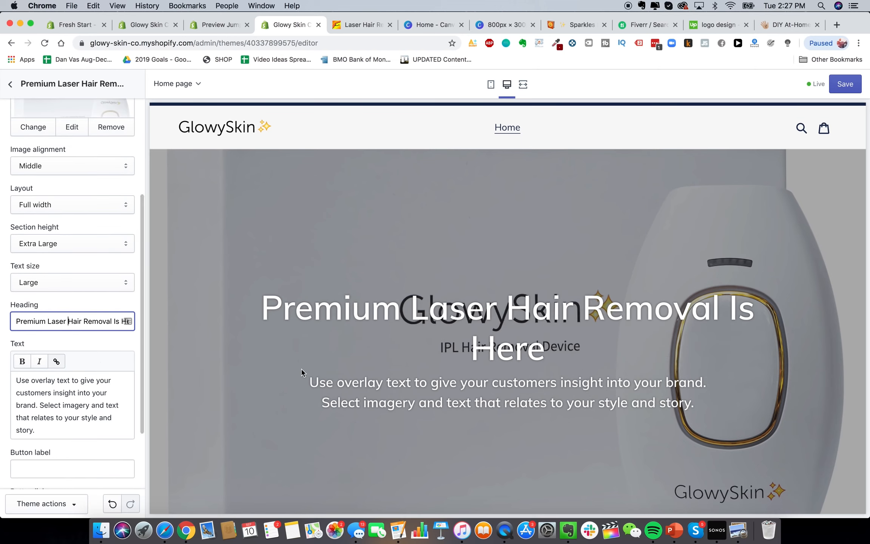
{"action": "double_click", "coordinate": [37, 321]}
{"action": "type", "text": "Di"}
{"action": "key", "text": "BackSpace"}
{"action": "type", "text": "IY"}
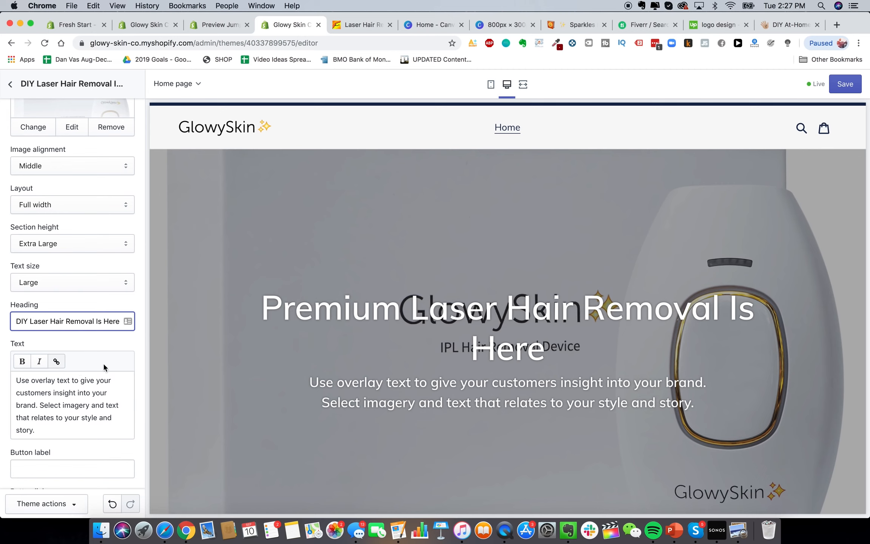
Replace the hero body text with 'The best laser hair removal device on the planet.'
{"action": "scroll", "coordinate": [69, 371], "scroll_direction": "down", "scroll_amount": 1}
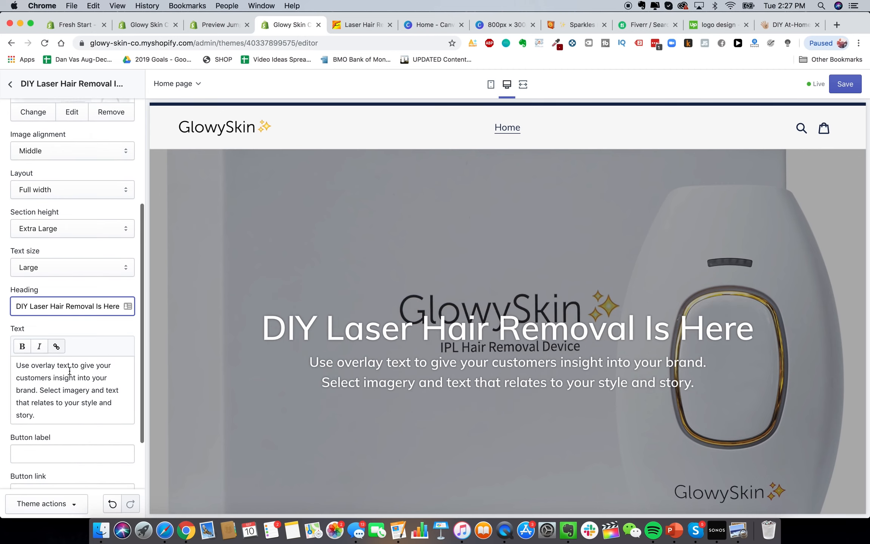
{"action": "triple_click", "coordinate": [69, 372]}
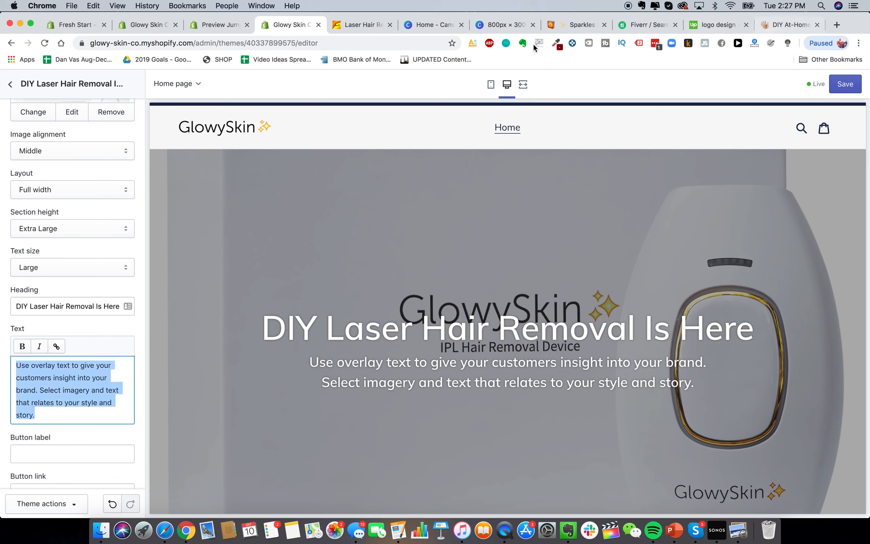
{"action": "type", "text": "The best"}
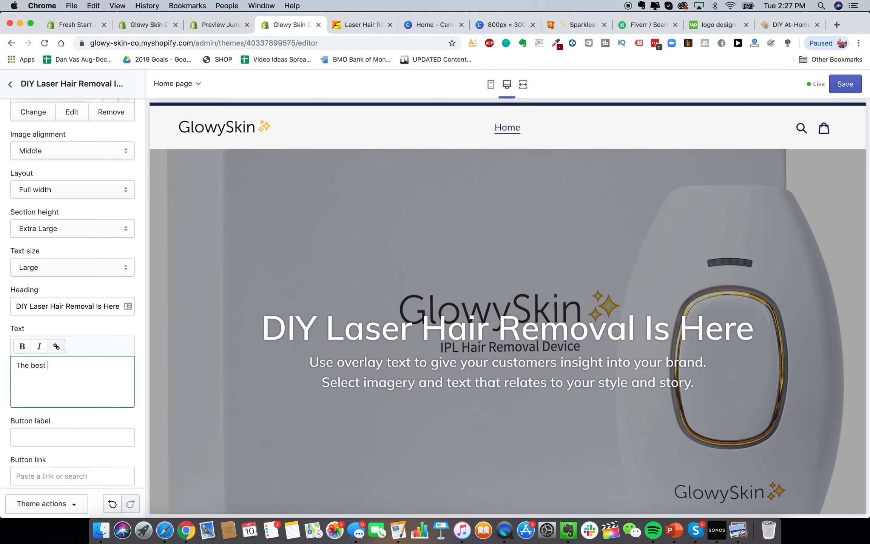
{"action": "type", "text": " laser hair removal device on the planet."}
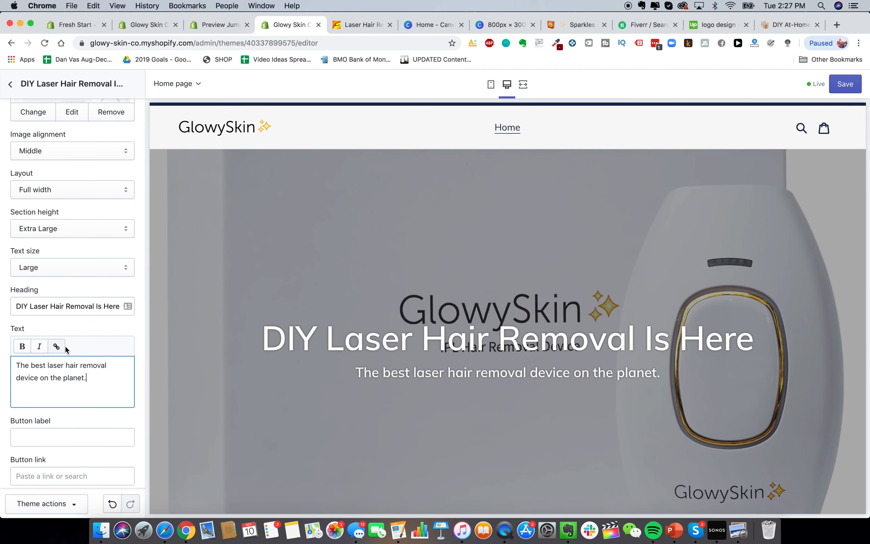
Label the hero button SHOP NOW and return to the home page sections list
{"action": "scroll", "coordinate": [72, 377], "scroll_direction": "down", "scroll_amount": 2}
{"action": "left_click", "coordinate": [80, 379]}
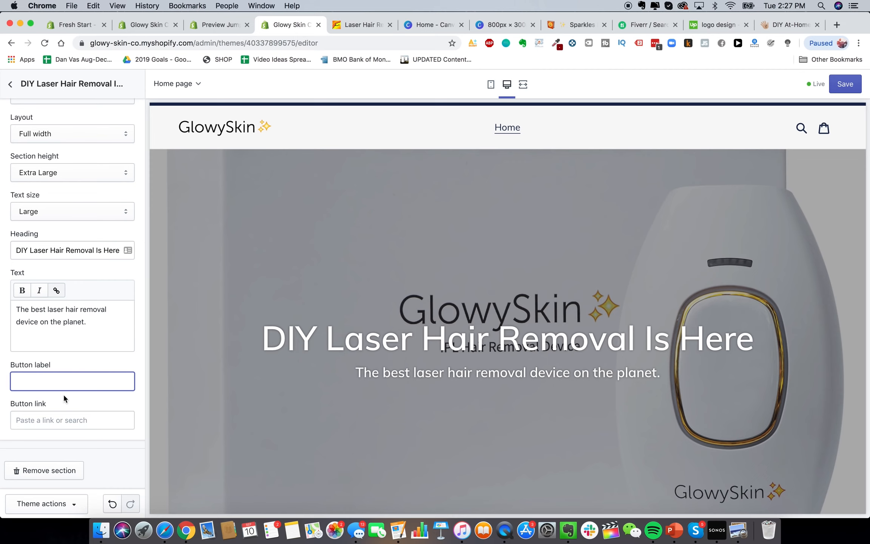
{"action": "type", "text": "SHOP NOW"}
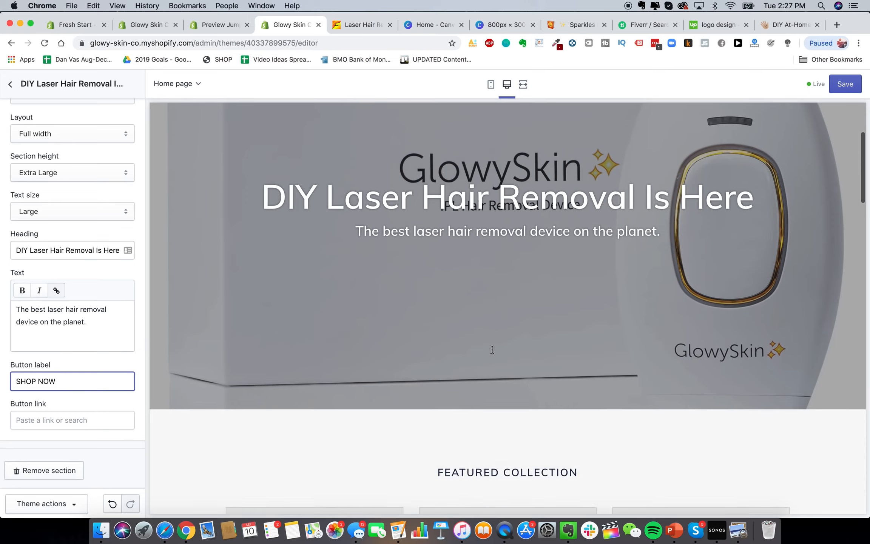
{"action": "left_click", "coordinate": [475, 353]}
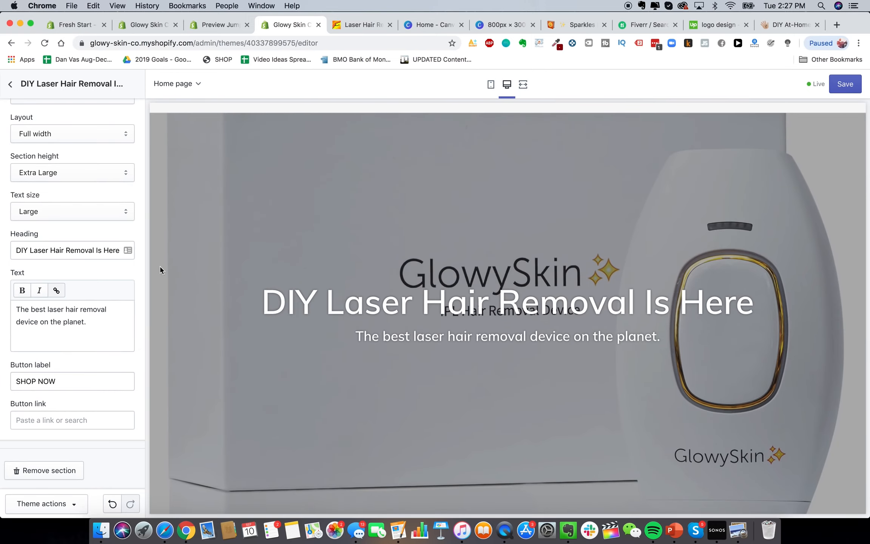
{"action": "scroll", "coordinate": [98, 289], "scroll_direction": "up", "scroll_amount": 5}
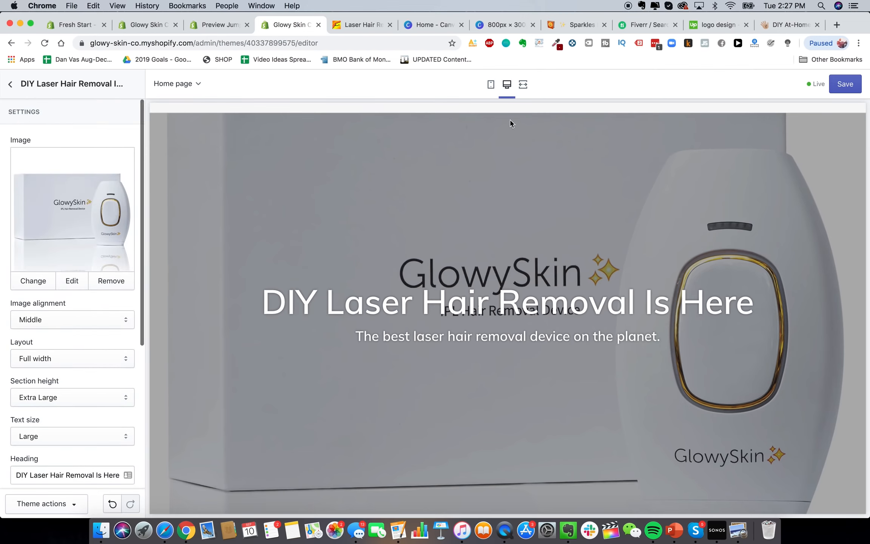
{"action": "scroll", "coordinate": [260, 205], "scroll_direction": "up", "scroll_amount": 2}
{"action": "scroll", "coordinate": [75, 256], "scroll_direction": "down", "scroll_amount": 5}
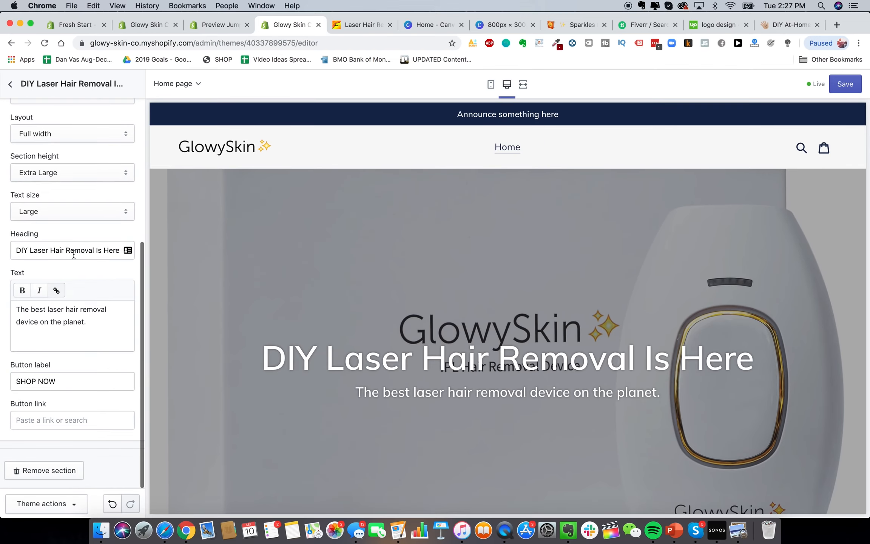
{"action": "scroll", "coordinate": [64, 277], "scroll_direction": "up", "scroll_amount": 5}
{"action": "left_click", "coordinate": [10, 84]}
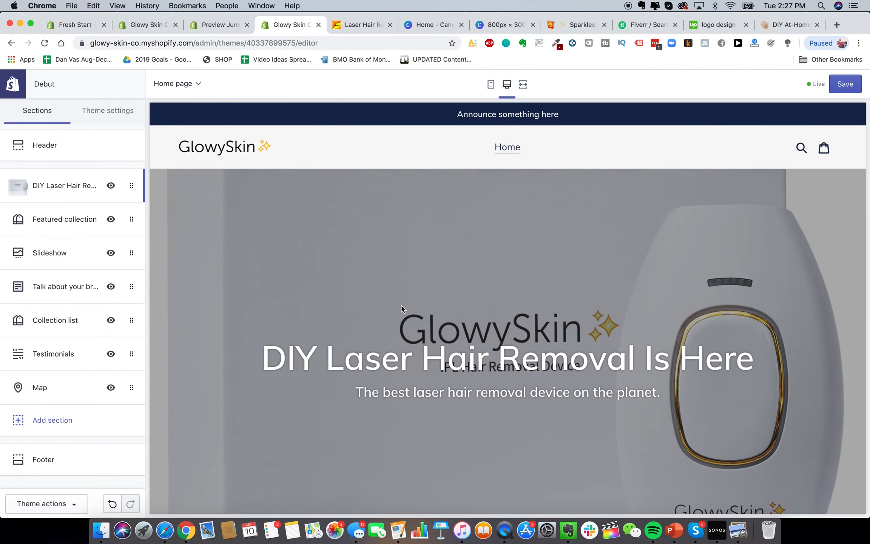
Try 2 then 3 products per row in Featured collection, then hide that section
{"action": "scroll", "coordinate": [401, 306], "scroll_direction": "down", "scroll_amount": 4}
{"action": "scroll", "coordinate": [402, 306], "scroll_direction": "up", "scroll_amount": 4}
{"action": "scroll", "coordinate": [324, 222], "scroll_direction": "down", "scroll_amount": 10}
{"action": "scroll", "coordinate": [313, 228], "scroll_direction": "up", "scroll_amount": 2}
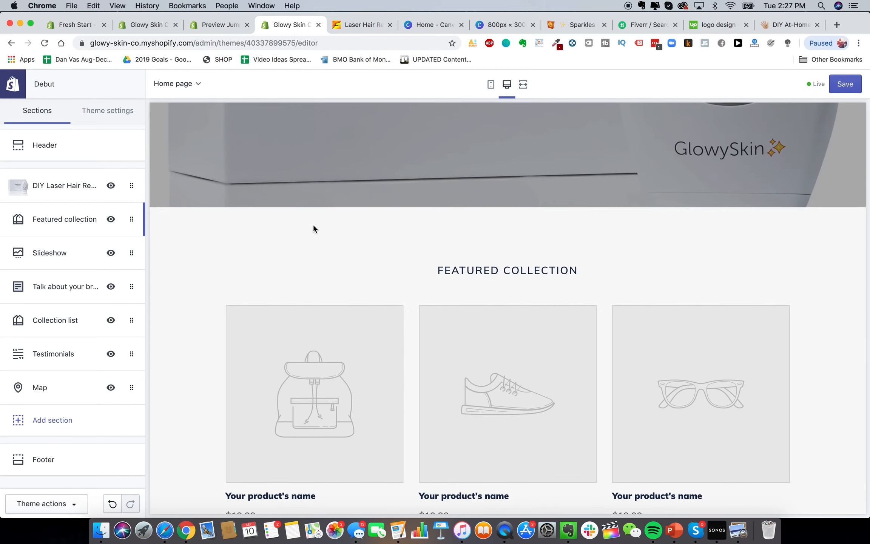
{"action": "scroll", "coordinate": [313, 228], "scroll_direction": "down", "scroll_amount": 3}
{"action": "left_click", "coordinate": [60, 220]}
{"action": "left_click_drag", "start_coordinate": [50, 265], "coordinate": [15, 265]}
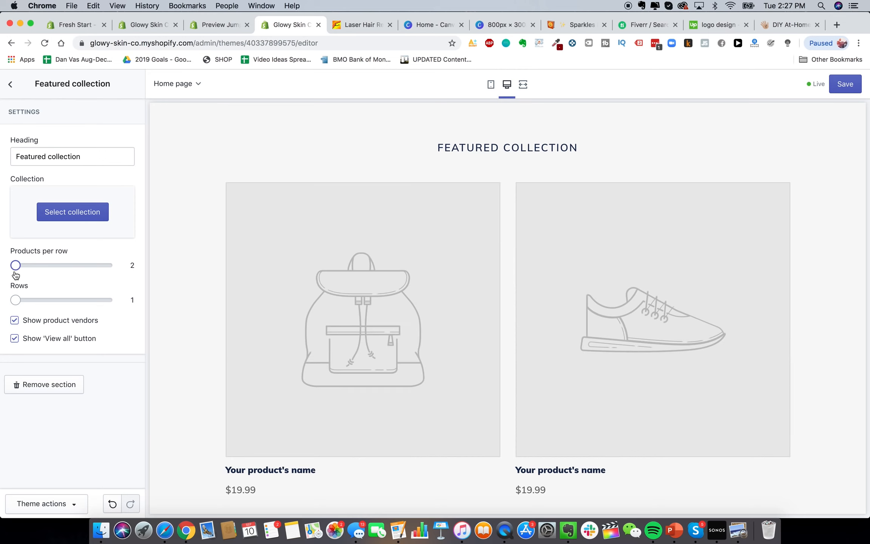
{"action": "left_click_drag", "start_coordinate": [15, 265], "coordinate": [33, 265]}
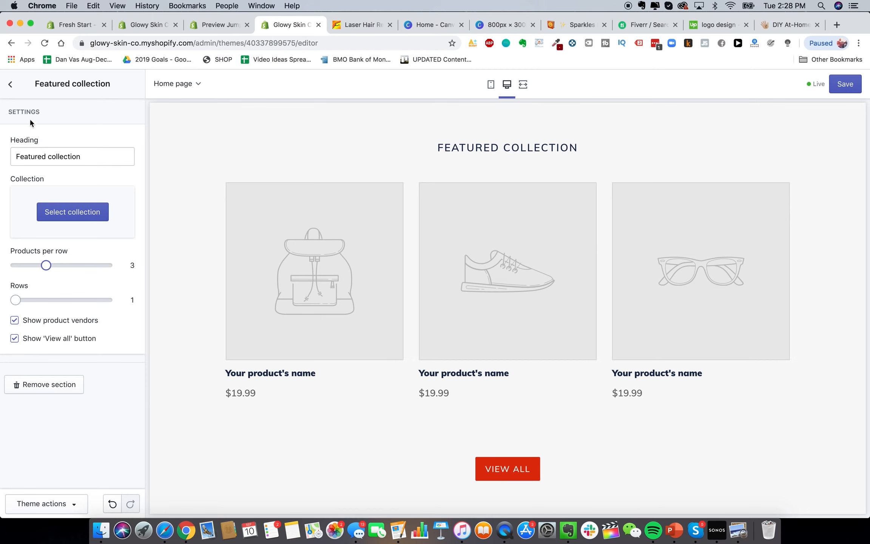
{"action": "left_click", "coordinate": [9, 88]}
{"action": "left_click", "coordinate": [111, 222]}
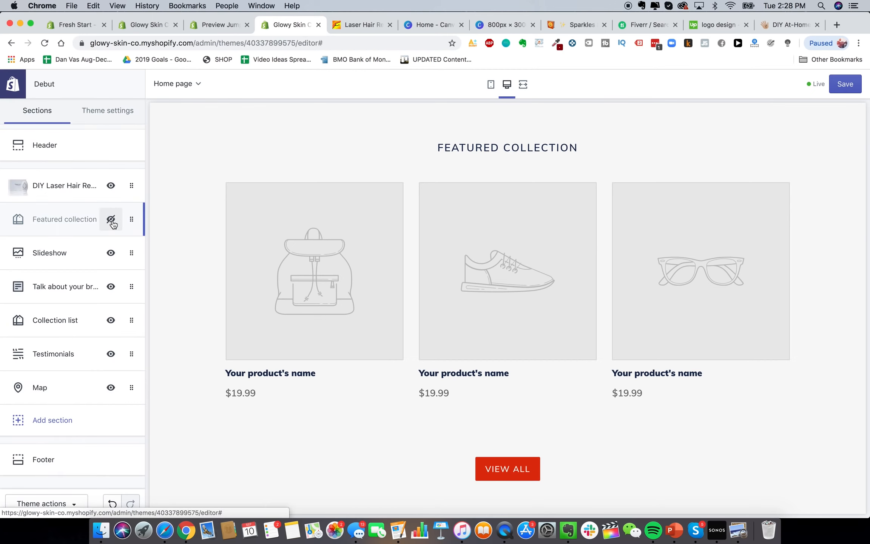
Inspect the Talk about your brand section's content block, then return to the sections list
{"action": "scroll", "coordinate": [310, 306], "scroll_direction": "up", "scroll_amount": 5}
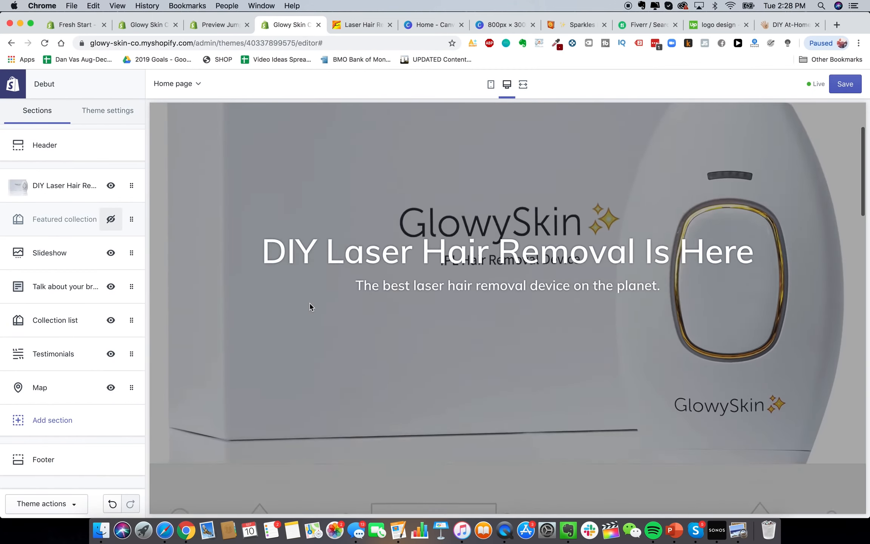
{"action": "scroll", "coordinate": [309, 306], "scroll_direction": "down", "scroll_amount": 10}
{"action": "scroll", "coordinate": [339, 298], "scroll_direction": "up", "scroll_amount": 1}
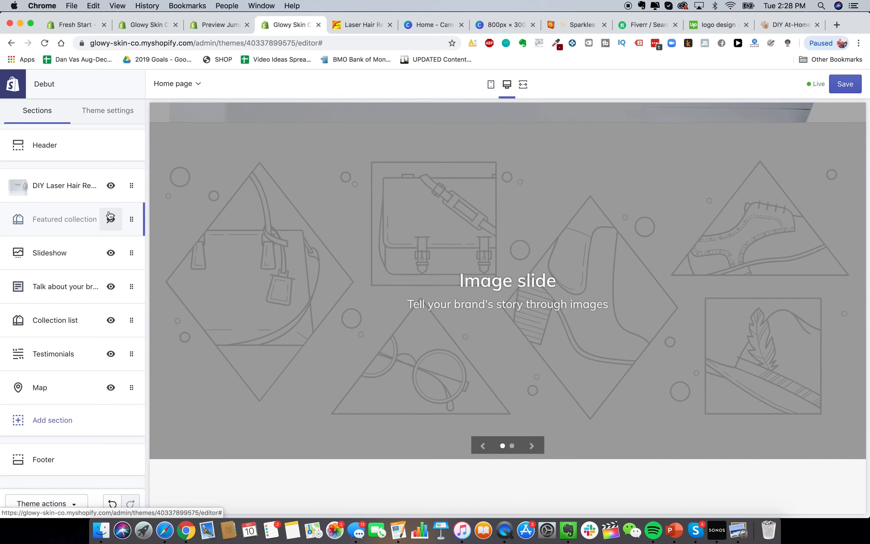
{"action": "scroll", "coordinate": [398, 374], "scroll_direction": "down", "scroll_amount": 9}
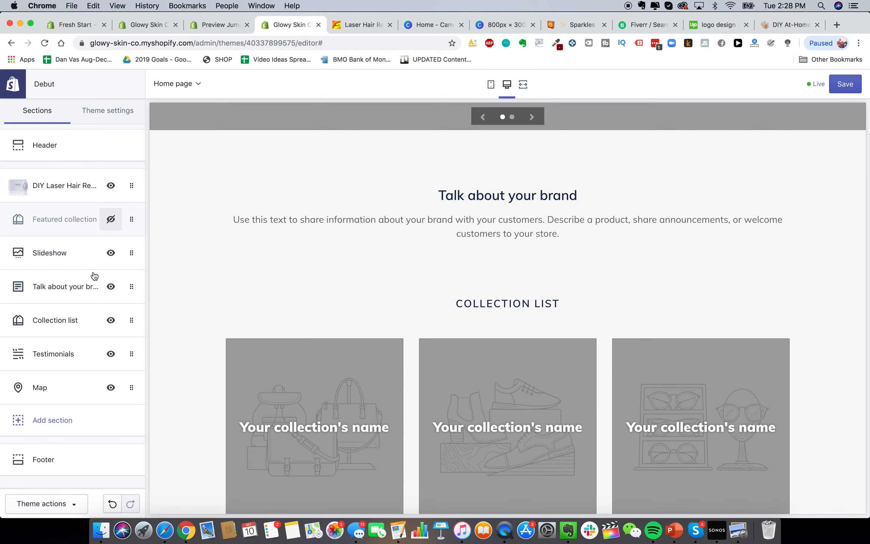
{"action": "left_click", "coordinate": [57, 286]}
{"action": "left_click", "coordinate": [71, 220]}
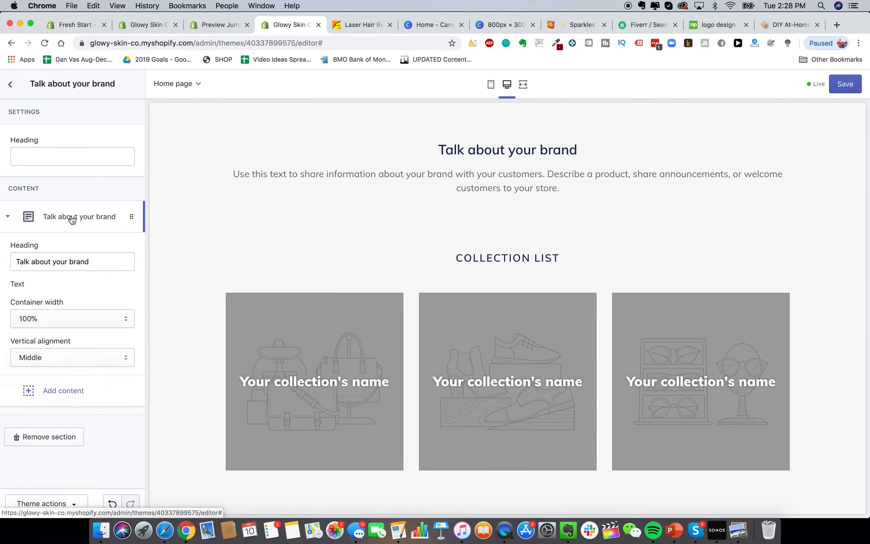
{"action": "scroll", "coordinate": [60, 302], "scroll_direction": "down", "scroll_amount": 4}
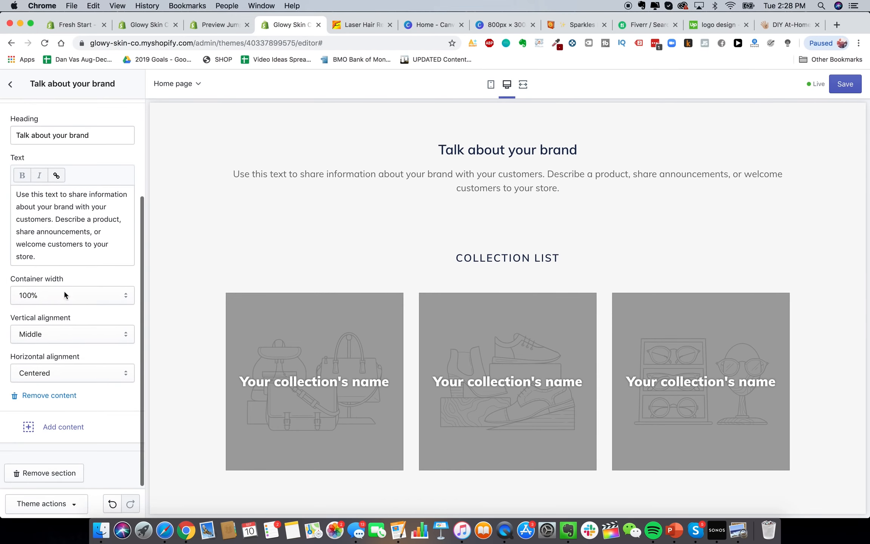
{"action": "scroll", "coordinate": [63, 290], "scroll_direction": "up", "scroll_amount": 4}
{"action": "left_click", "coordinate": [10, 83]}
Hide the Map section and open the Footer settings
{"action": "scroll", "coordinate": [376, 355], "scroll_direction": "down", "scroll_amount": 15}
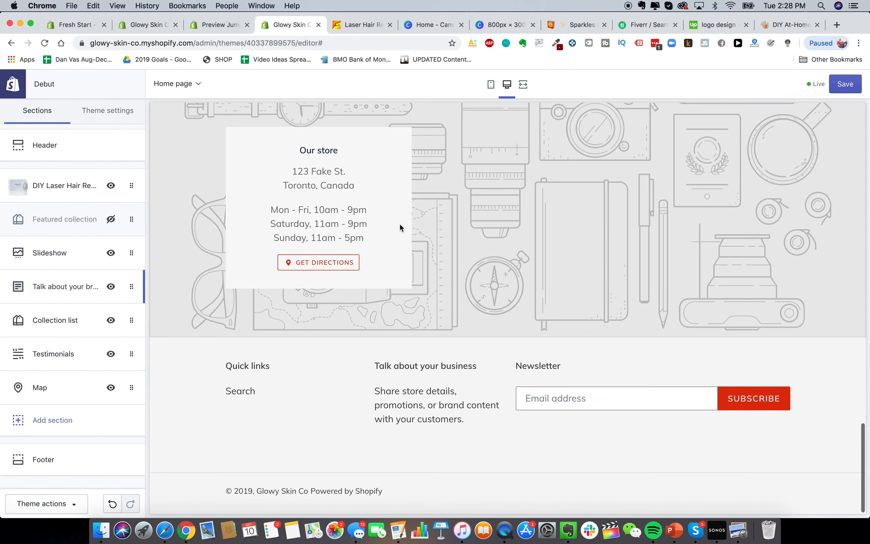
{"action": "scroll", "coordinate": [406, 249], "scroll_direction": "up", "scroll_amount": 2}
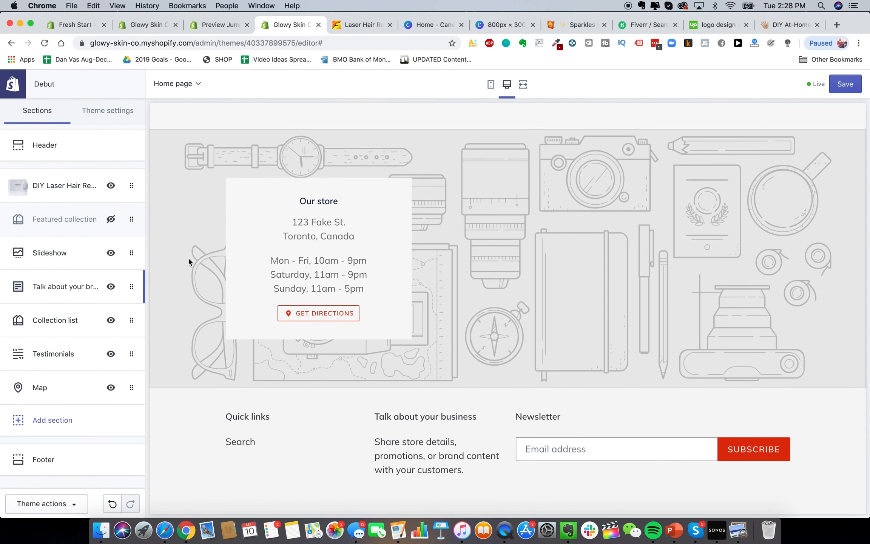
{"action": "left_click", "coordinate": [111, 387]}
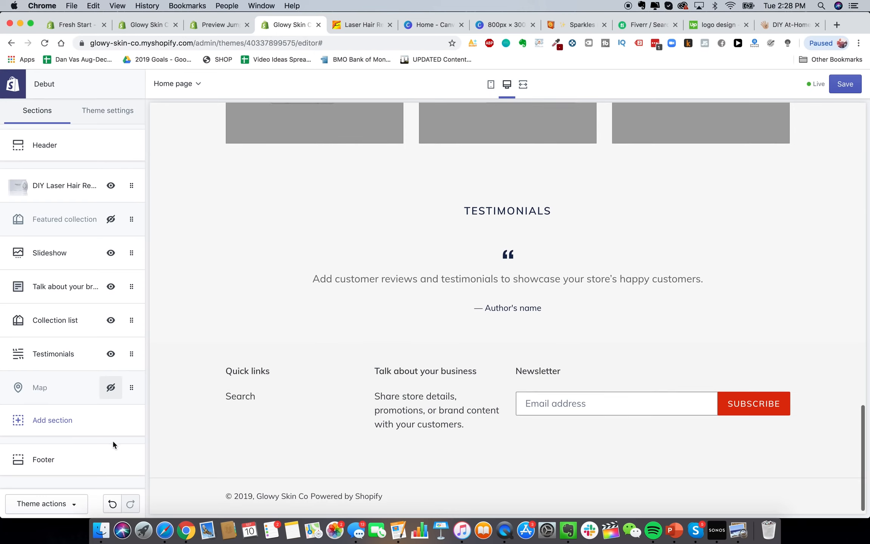
{"action": "left_click", "coordinate": [106, 454]}
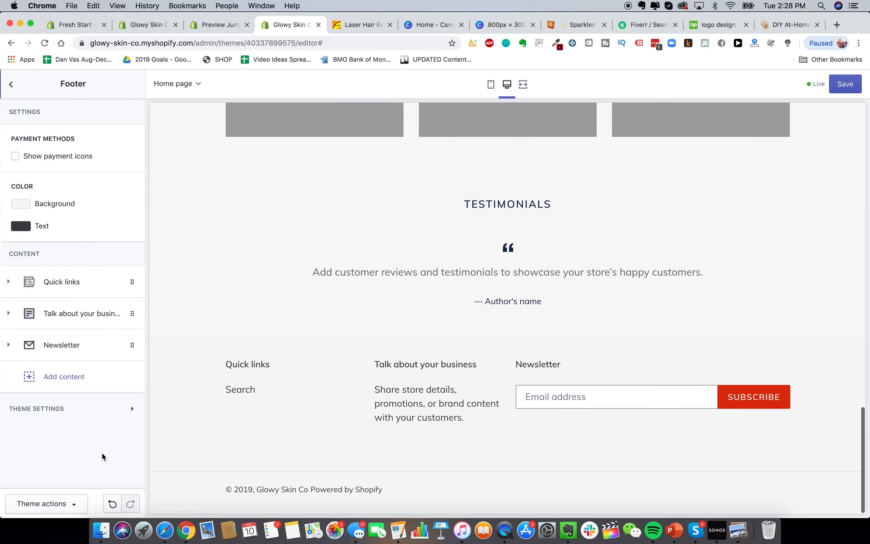
Turn on footer payment icons and remove the Newsletter, Talk about your business and Quick links blocks
{"action": "left_click", "coordinate": [57, 160]}
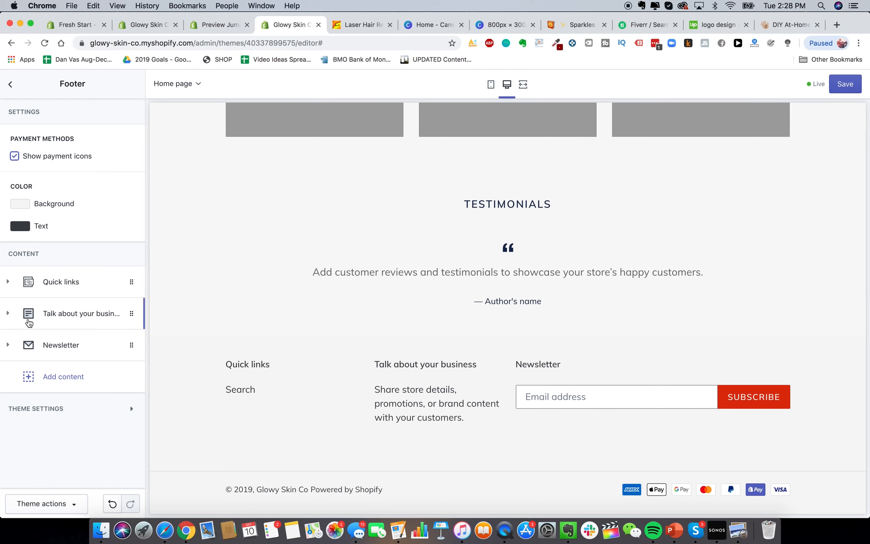
{"action": "left_click", "coordinate": [78, 353]}
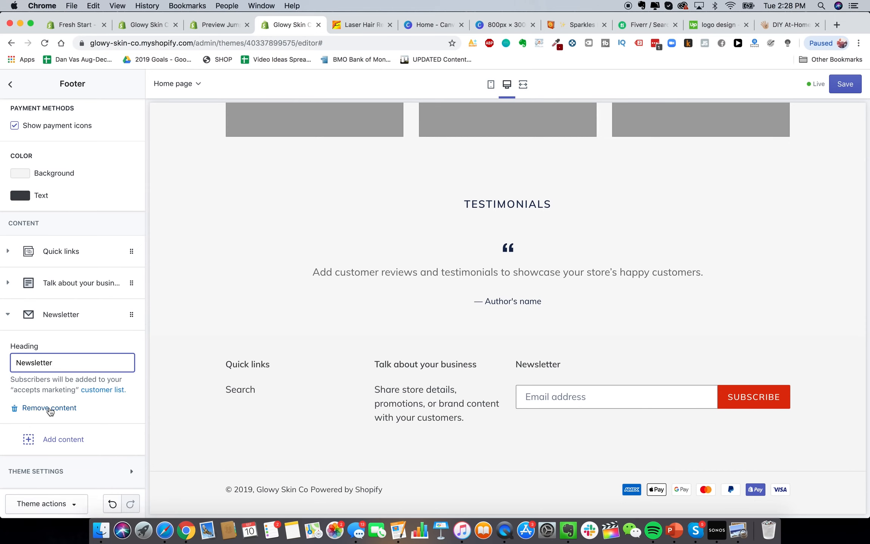
{"action": "left_click", "coordinate": [49, 408]}
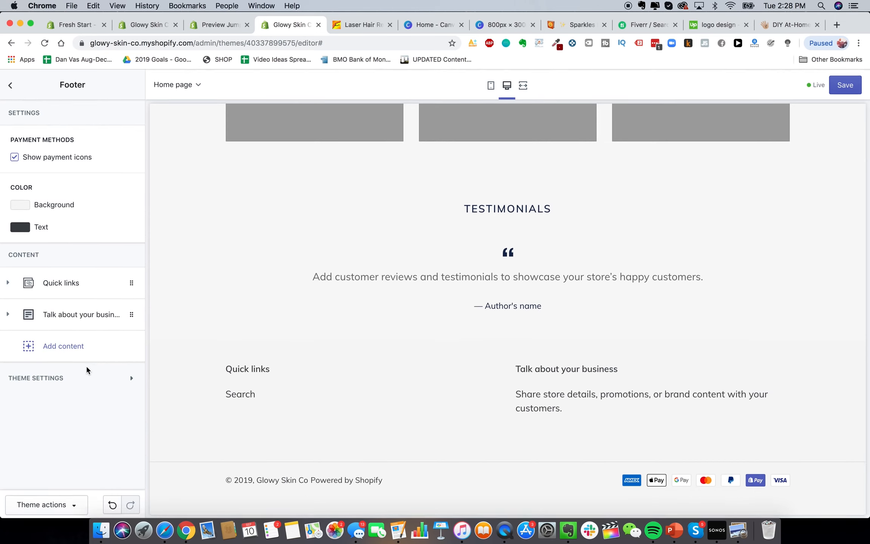
{"action": "left_click", "coordinate": [85, 324]}
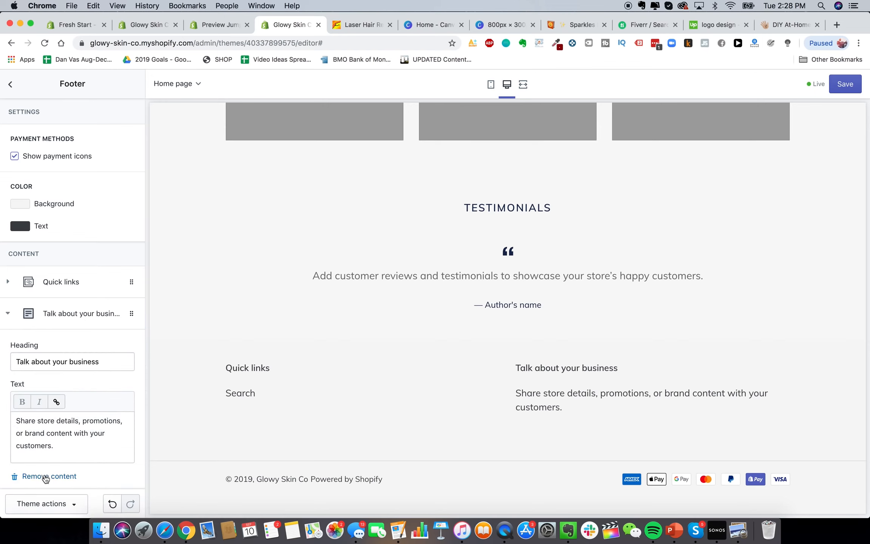
{"action": "left_click", "coordinate": [44, 473]}
{"action": "left_click", "coordinate": [92, 291]}
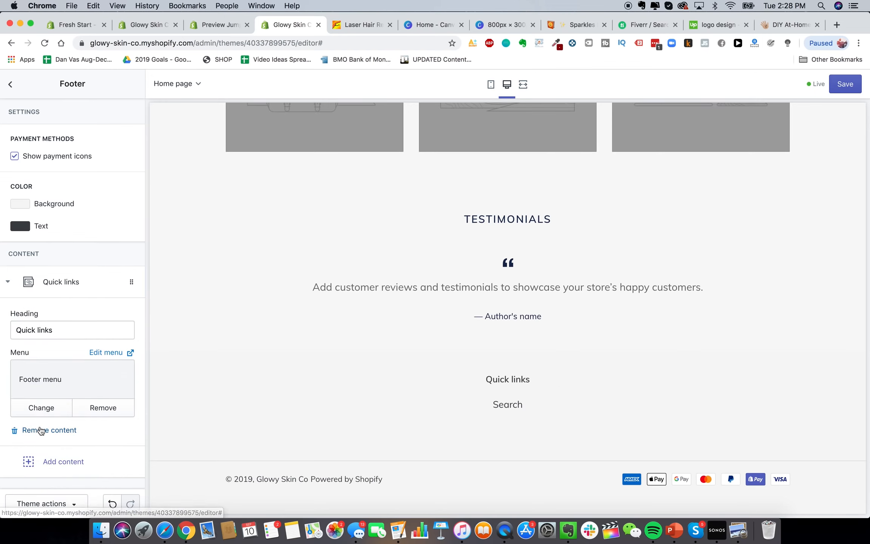
{"action": "left_click", "coordinate": [41, 428]}
Go back to the sections list and open Theme settings > Typography
{"action": "scroll", "coordinate": [411, 369], "scroll_direction": "up", "scroll_amount": 15}
{"action": "left_click", "coordinate": [11, 84]}
{"action": "left_click", "coordinate": [119, 108]}
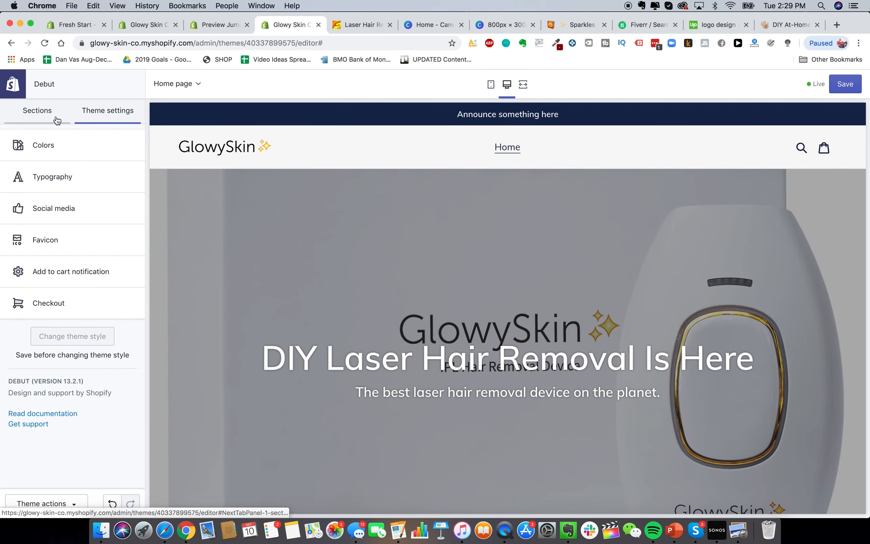
{"action": "left_click", "coordinate": [76, 179]}
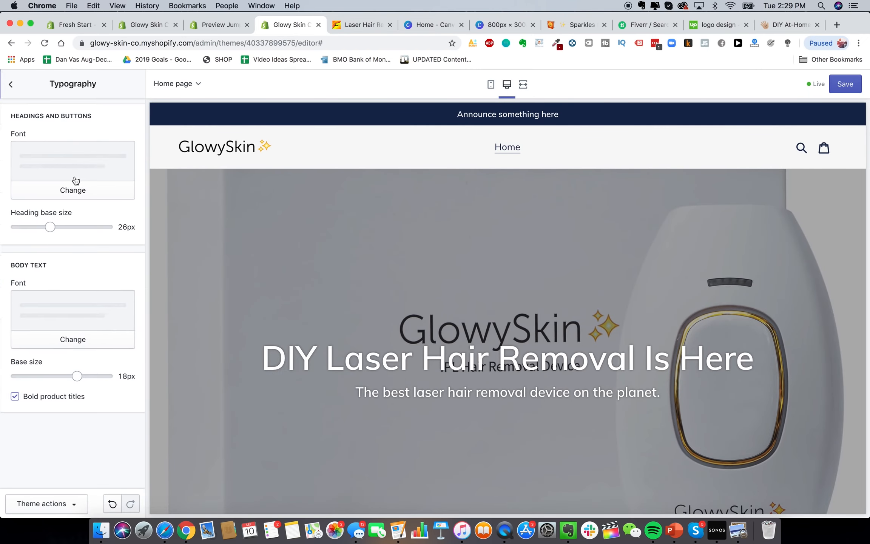
Browse the headings and buttons font list, previewing Alegreya
{"action": "left_click", "coordinate": [83, 195]}
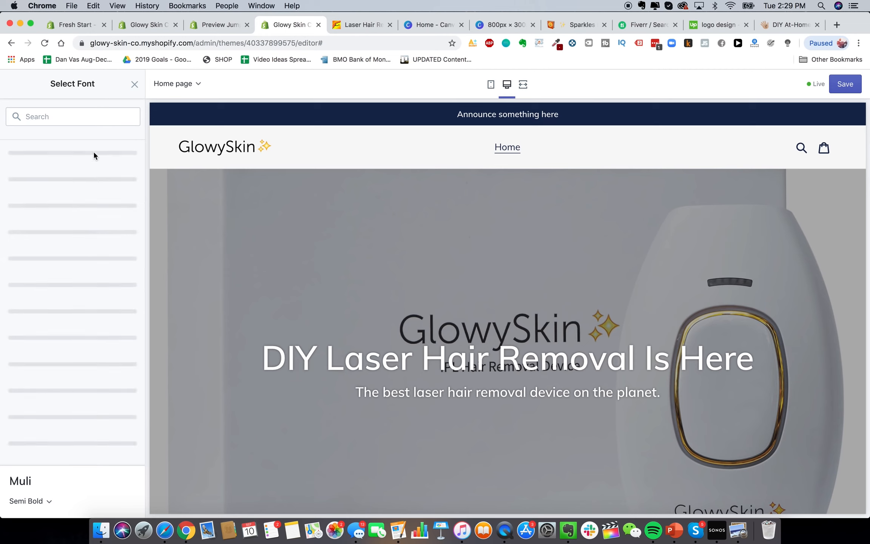
{"action": "scroll", "coordinate": [78, 417], "scroll_direction": "down", "scroll_amount": 5}
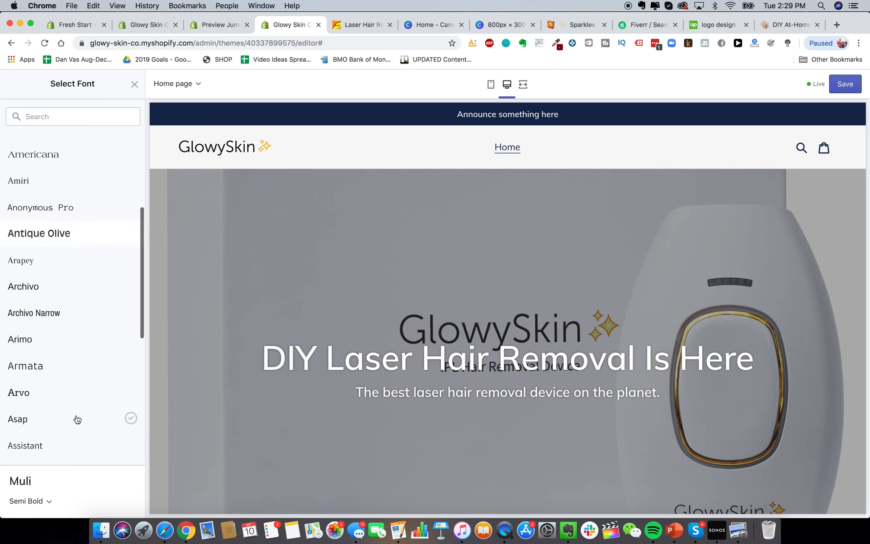
{"action": "scroll", "coordinate": [78, 417], "scroll_direction": "down", "scroll_amount": 3}
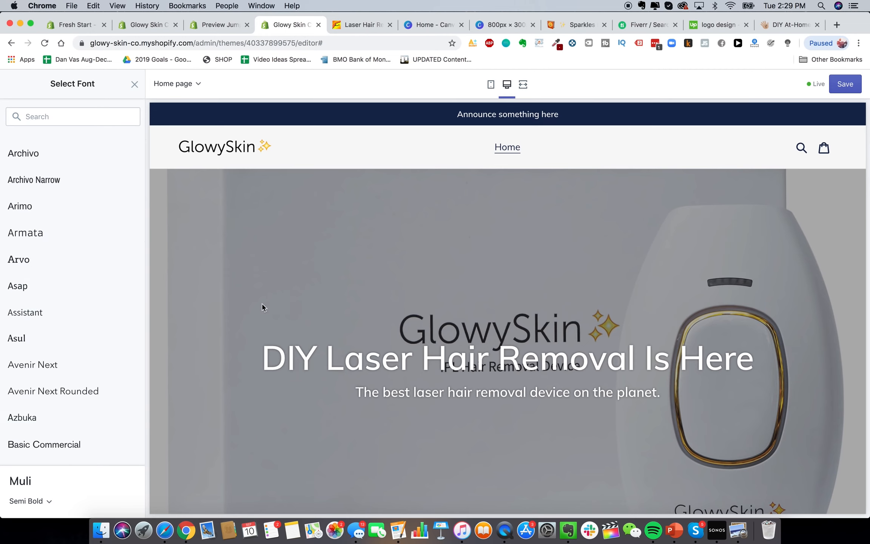
{"action": "scroll", "coordinate": [86, 361], "scroll_direction": "down", "scroll_amount": 4}
{"action": "scroll", "coordinate": [69, 385], "scroll_direction": "up", "scroll_amount": 12}
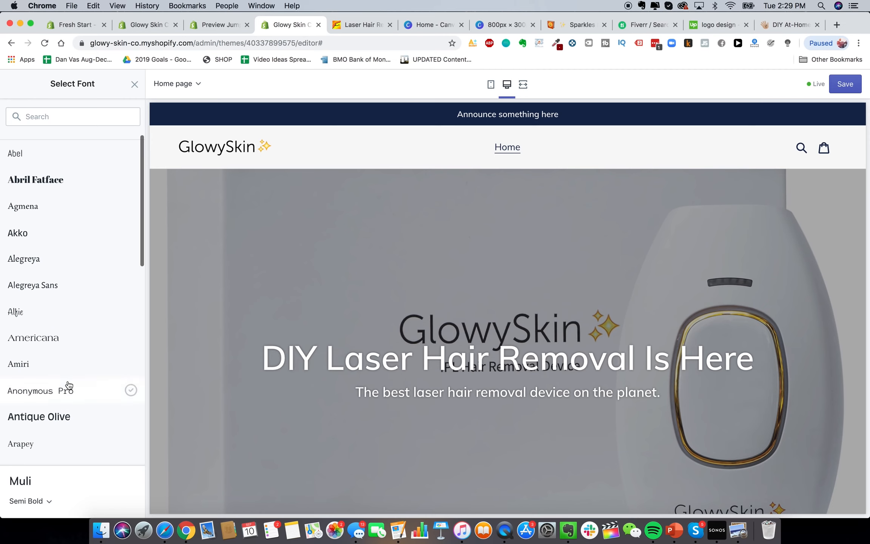
{"action": "scroll", "coordinate": [97, 305], "scroll_direction": "down", "scroll_amount": 1}
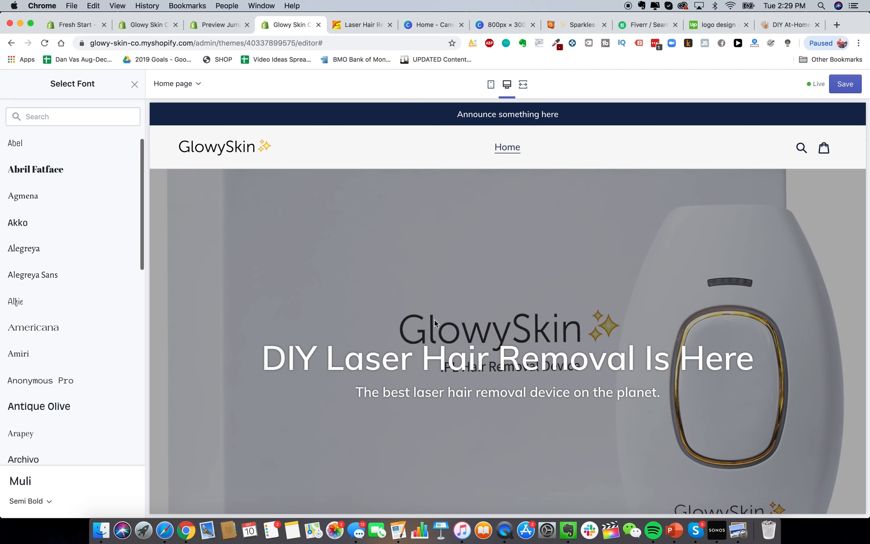
{"action": "scroll", "coordinate": [87, 287], "scroll_direction": "down", "scroll_amount": 1}
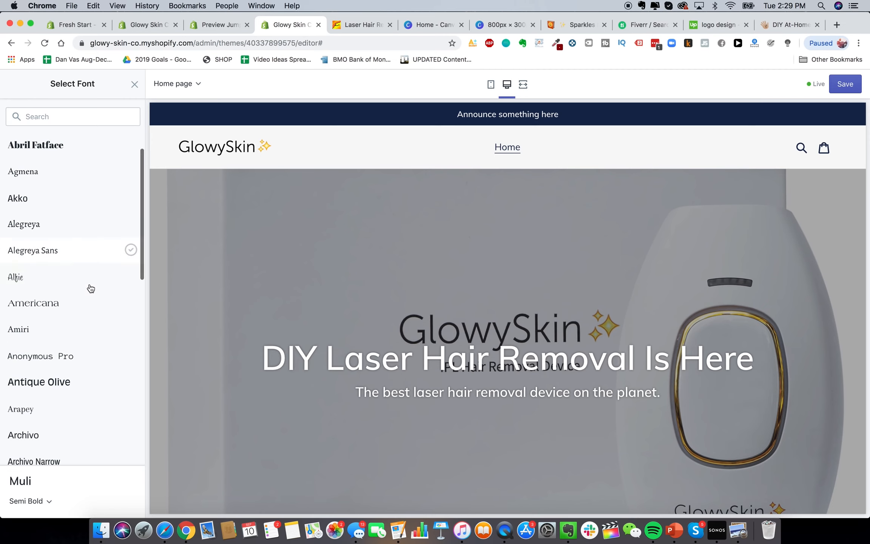
{"action": "left_click", "coordinate": [80, 228]}
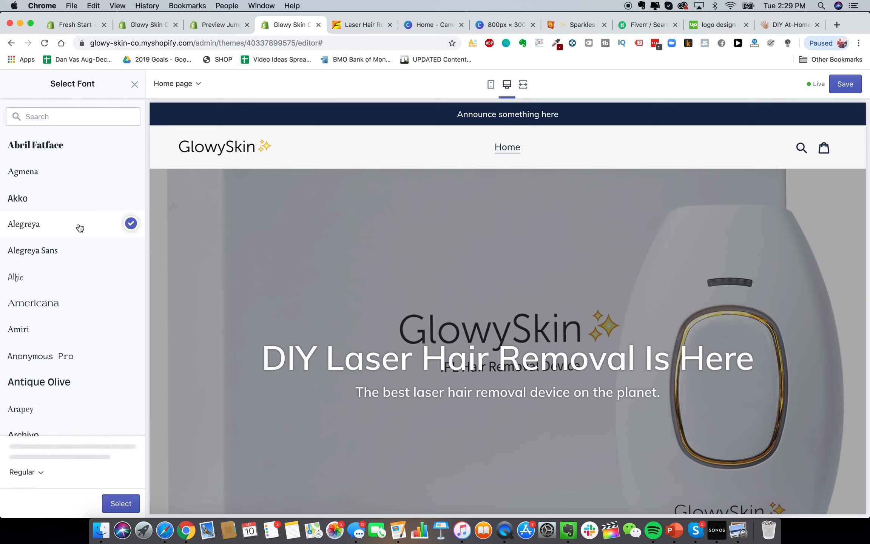
{"action": "scroll", "coordinate": [73, 263], "scroll_direction": "down", "scroll_amount": 4}
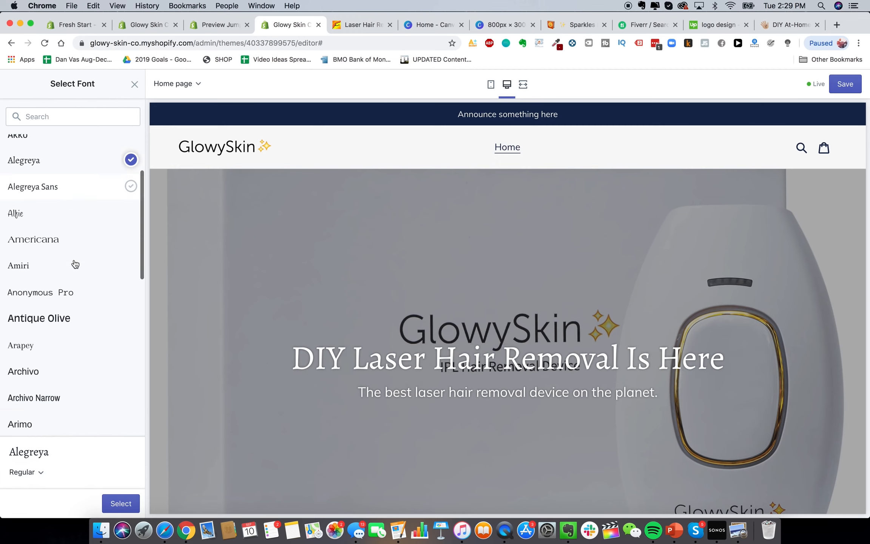
{"action": "scroll", "coordinate": [76, 261], "scroll_direction": "down", "scroll_amount": 7}
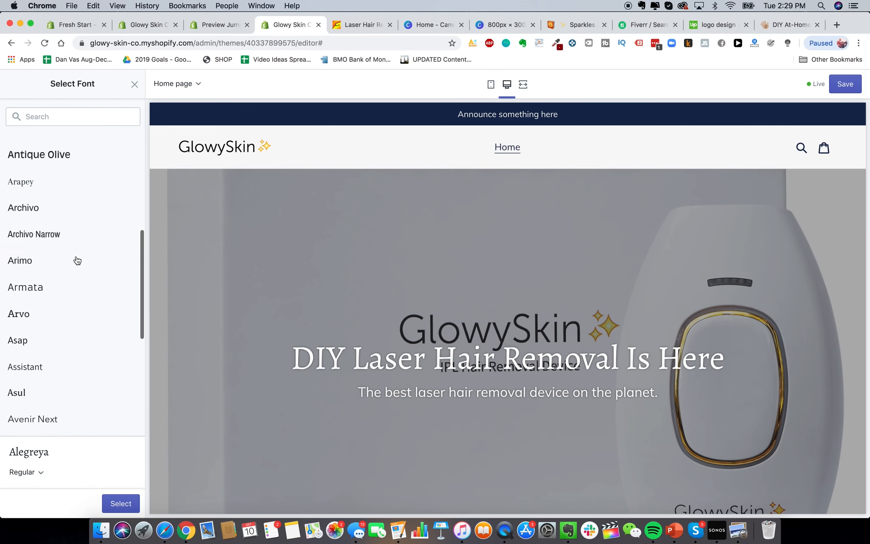
Preview Arvo, then select Assistant Regular for headings and buttons
{"action": "left_click", "coordinate": [61, 306]}
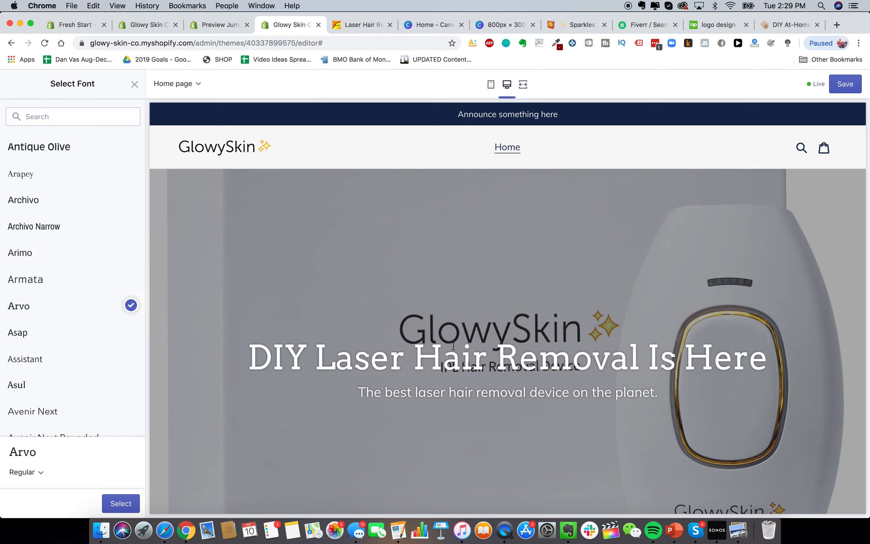
{"action": "scroll", "coordinate": [128, 326], "scroll_direction": "down", "scroll_amount": 1}
{"action": "left_click", "coordinate": [105, 313]}
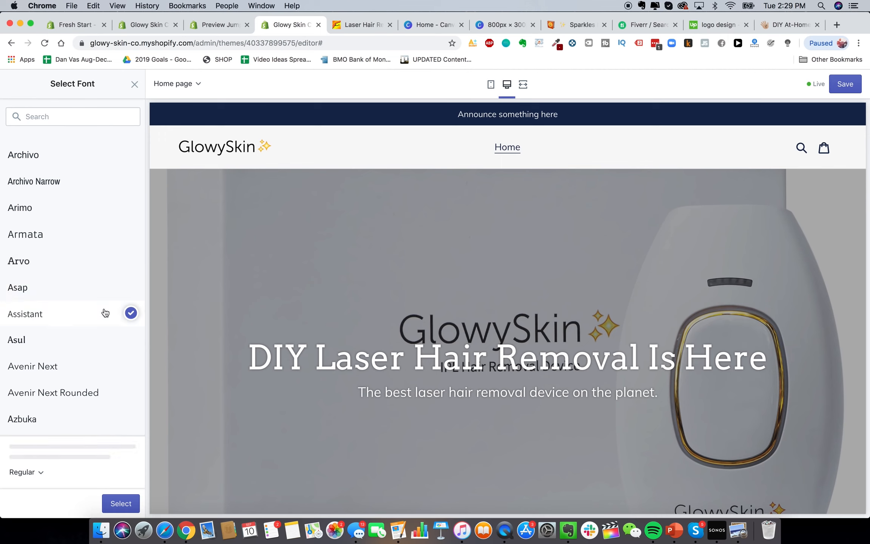
{"action": "scroll", "coordinate": [100, 325], "scroll_direction": "down", "scroll_amount": 6}
{"action": "left_click", "coordinate": [94, 412]}
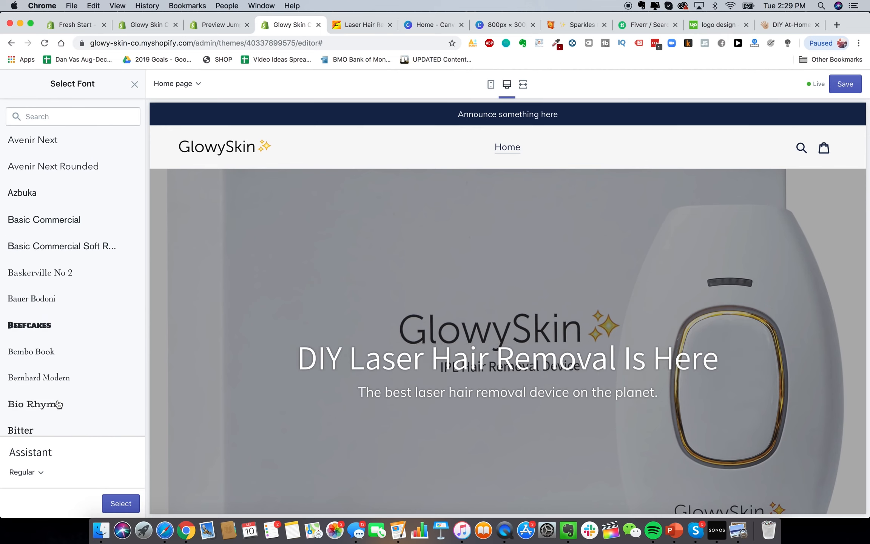
{"action": "left_click", "coordinate": [130, 505]}
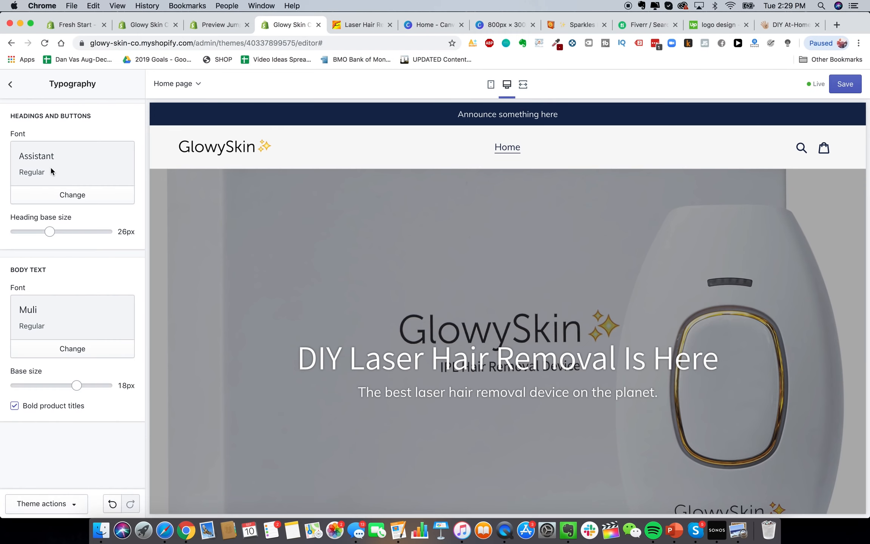
Set the body text base size to 16px and the heading base size to 34px
{"action": "scroll", "coordinate": [489, 384], "scroll_direction": "down", "scroll_amount": 2}
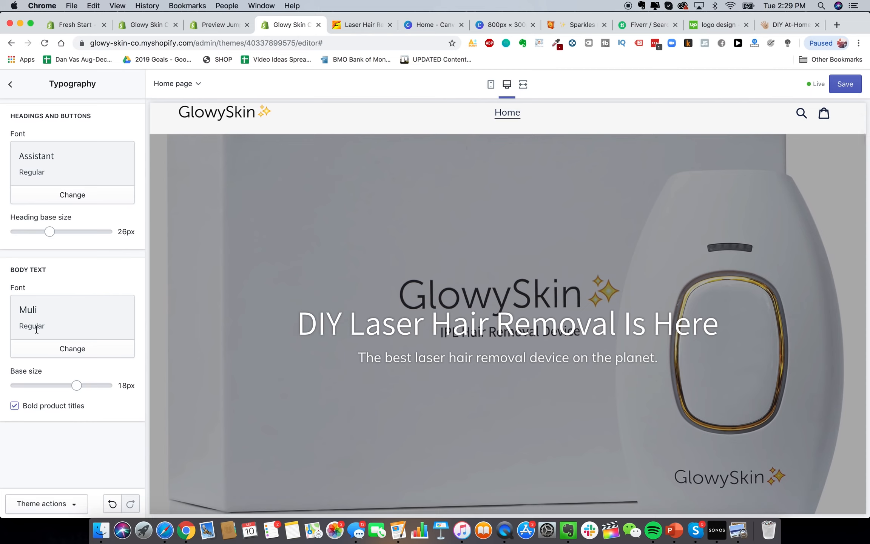
{"action": "mouse_move", "coordinate": [76, 385]}
{"action": "left_mouse_down"}
{"action": "mouse_move", "coordinate": [49, 385]}
{"action": "mouse_move", "coordinate": [76, 385]}
{"action": "left_mouse_up"}
{"action": "mouse_move", "coordinate": [49, 231]}
{"action": "left_mouse_down"}
{"action": "mouse_move", "coordinate": [96, 231]}
{"action": "mouse_move", "coordinate": [51, 231]}
{"action": "left_mouse_up"}
Preview the home page at phone size and scroll through it
{"action": "left_click", "coordinate": [490, 85]}
{"action": "scroll", "coordinate": [571, 453], "scroll_direction": "down", "scroll_amount": 5}
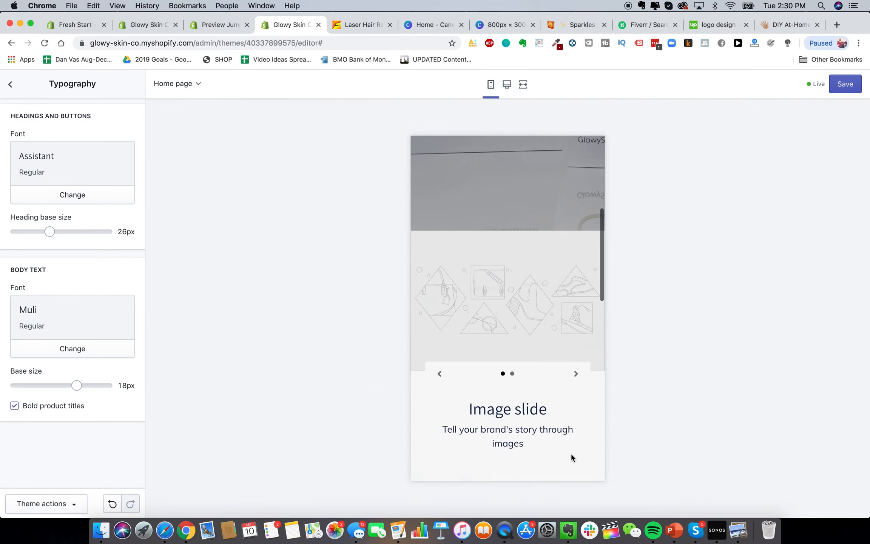
{"action": "scroll", "coordinate": [566, 434], "scroll_direction": "up", "scroll_amount": 5}
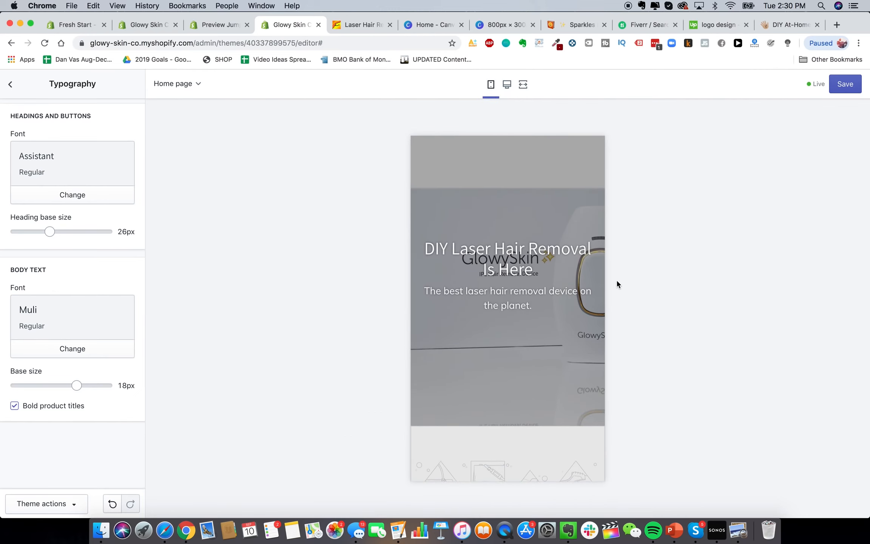
{"action": "scroll", "coordinate": [510, 272], "scroll_direction": "up", "scroll_amount": 3}
{"action": "scroll", "coordinate": [479, 273], "scroll_direction": "down", "scroll_amount": 2}
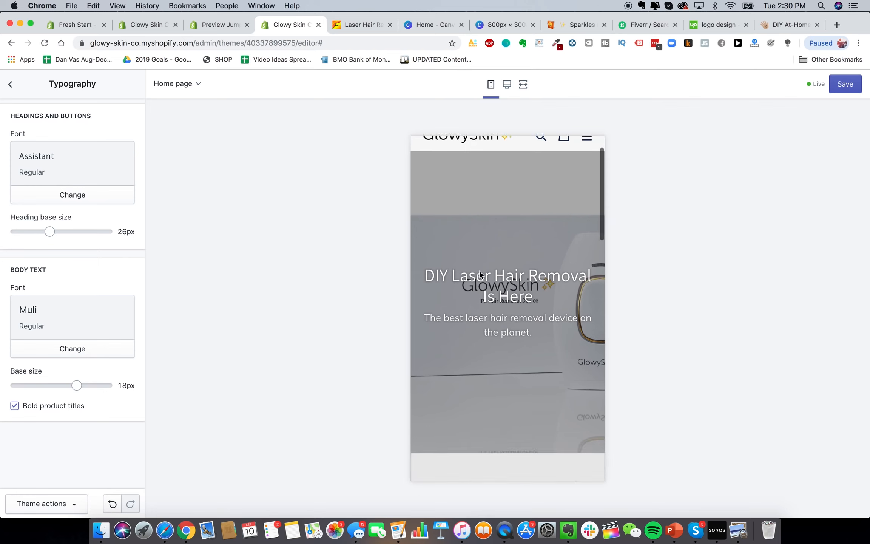
{"action": "scroll", "coordinate": [567, 339], "scroll_direction": "down", "scroll_amount": 10}
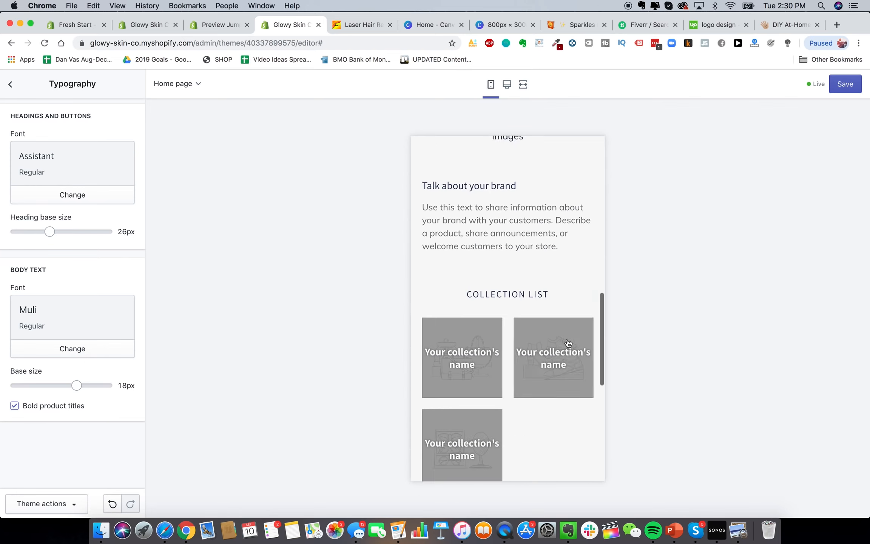
{"action": "scroll", "coordinate": [567, 343], "scroll_direction": "down", "scroll_amount": 2}
Open the DIY Laser Hair Removal hero's settings in desktop preview, then start a new browser tab
{"action": "left_click", "coordinate": [11, 87]}
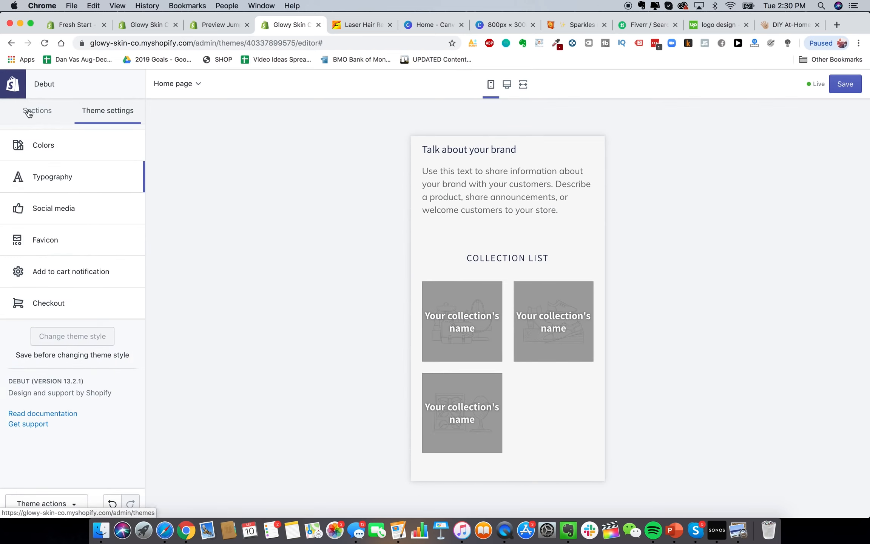
{"action": "left_click", "coordinate": [37, 110]}
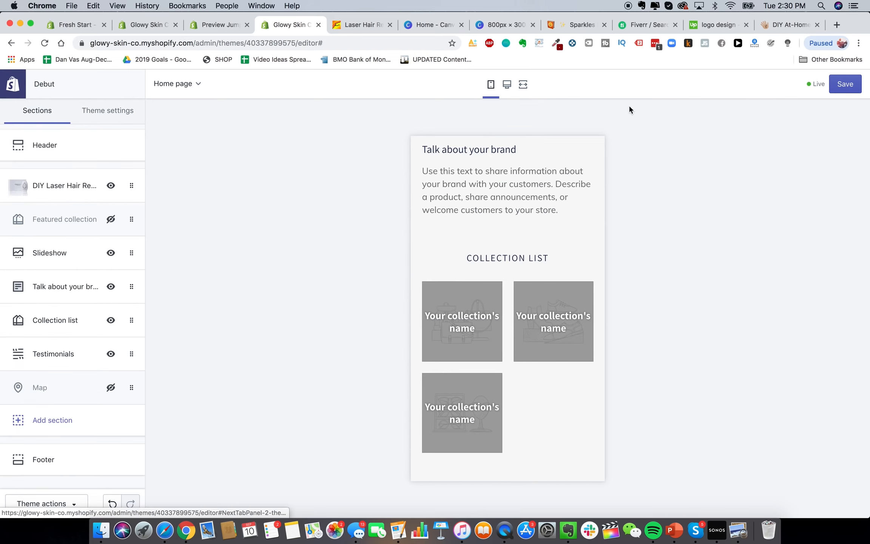
{"action": "left_click", "coordinate": [65, 187]}
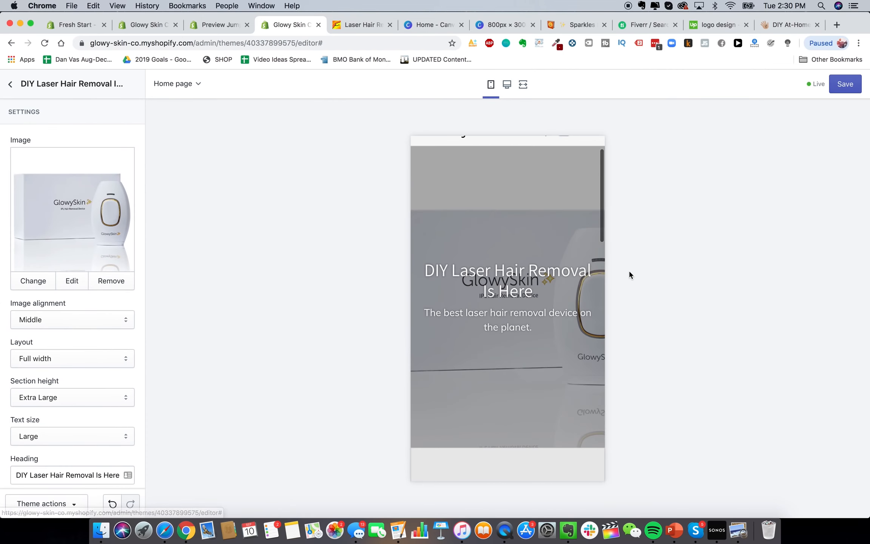
{"action": "left_click", "coordinate": [506, 85]}
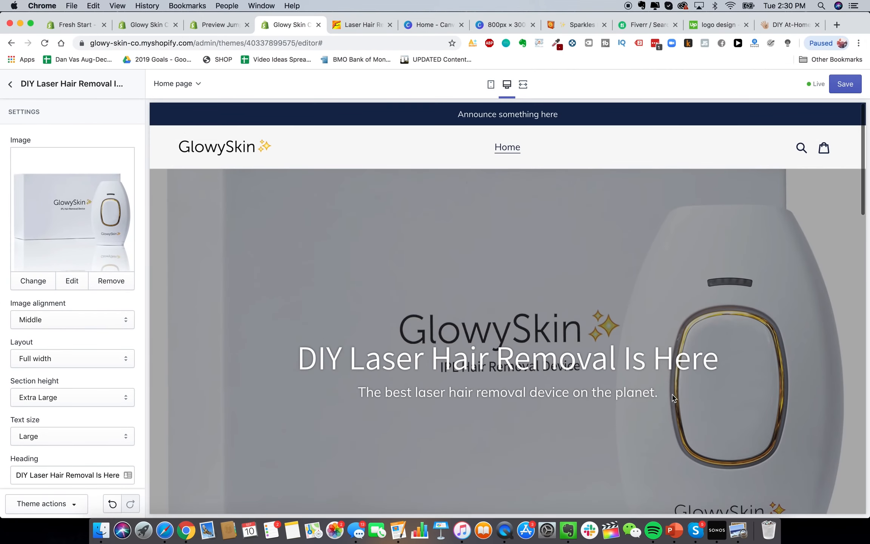
{"action": "left_click", "coordinate": [837, 25]}
Search Google Images for 'laser hair removal device'
{"action": "type", "text": "go"}
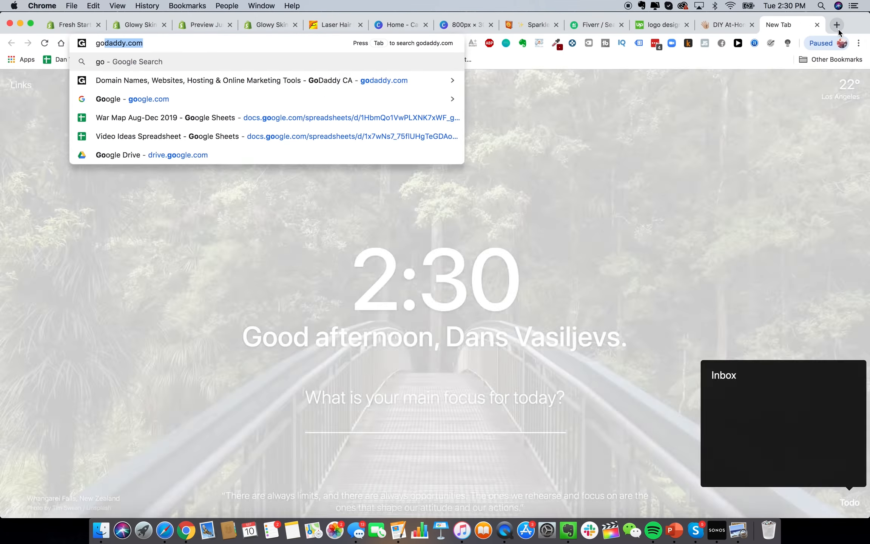
{"action": "key", "text": "BackSpace"}
{"action": "key", "text": "BackSpace"}
{"action": "type", "text": "images"}
{"action": "key", "text": "Return"}
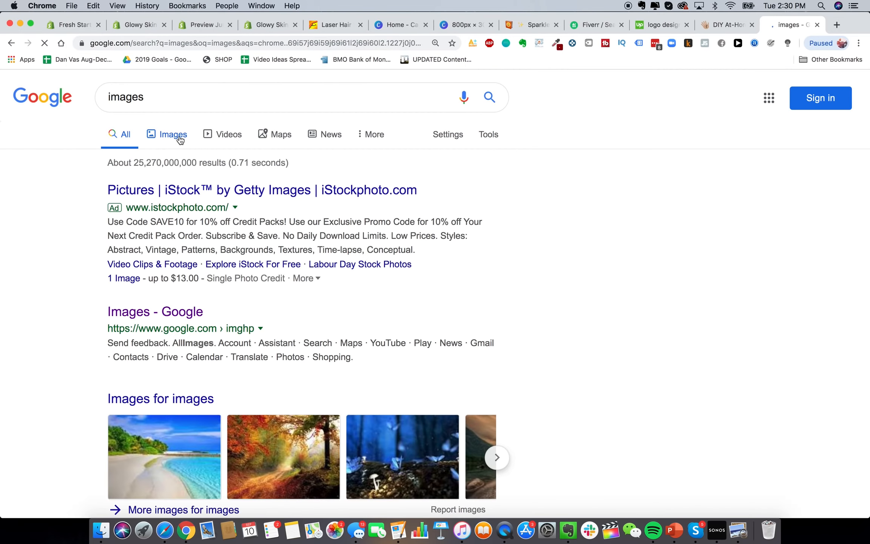
{"action": "left_click", "coordinate": [179, 140]}
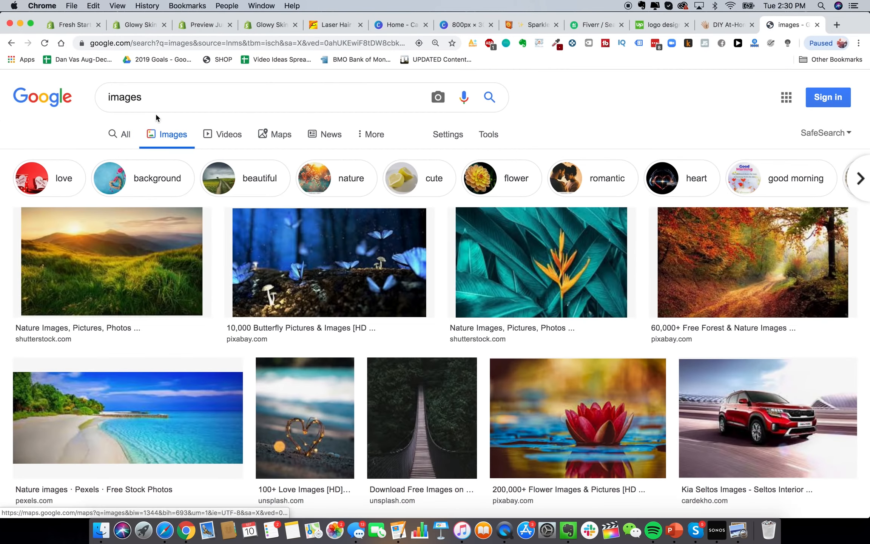
{"action": "triple_click", "coordinate": [163, 99]}
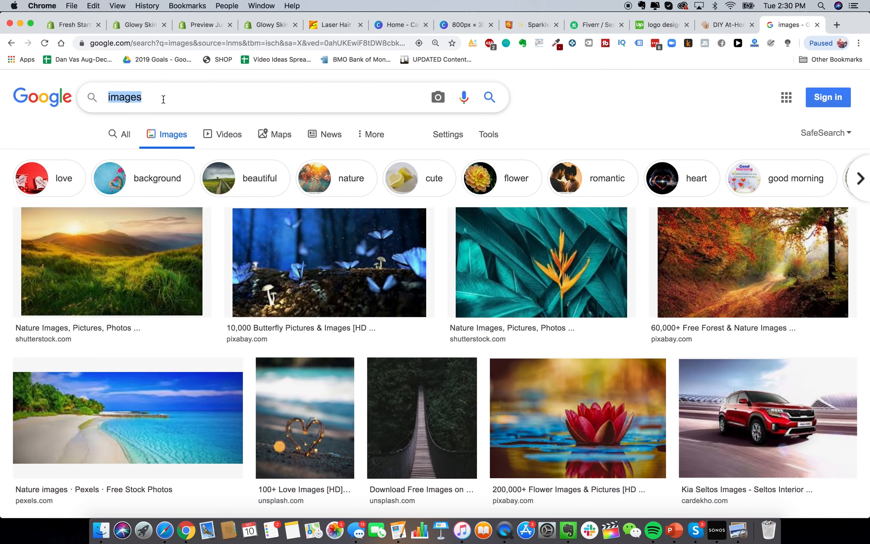
{"action": "type", "text": "laser hair removal"}
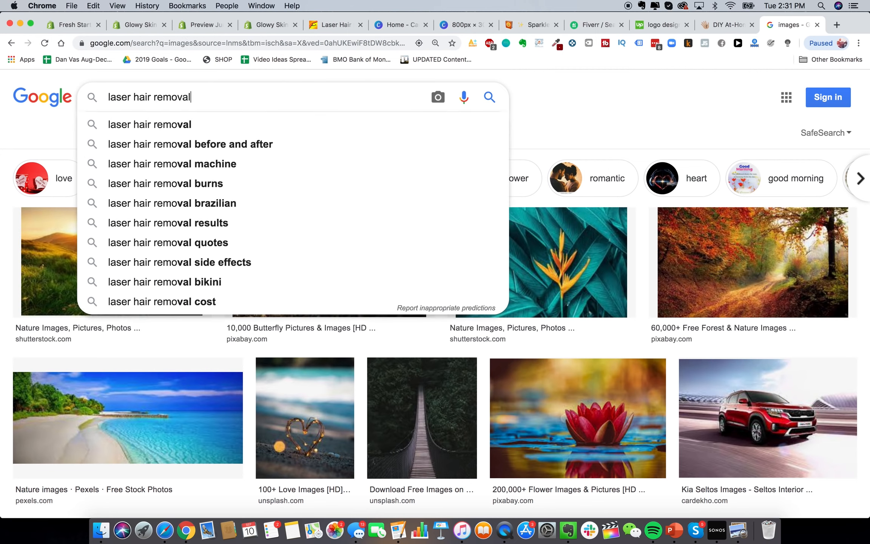
{"action": "type", "text": " device"}
{"action": "key", "text": "Return"}
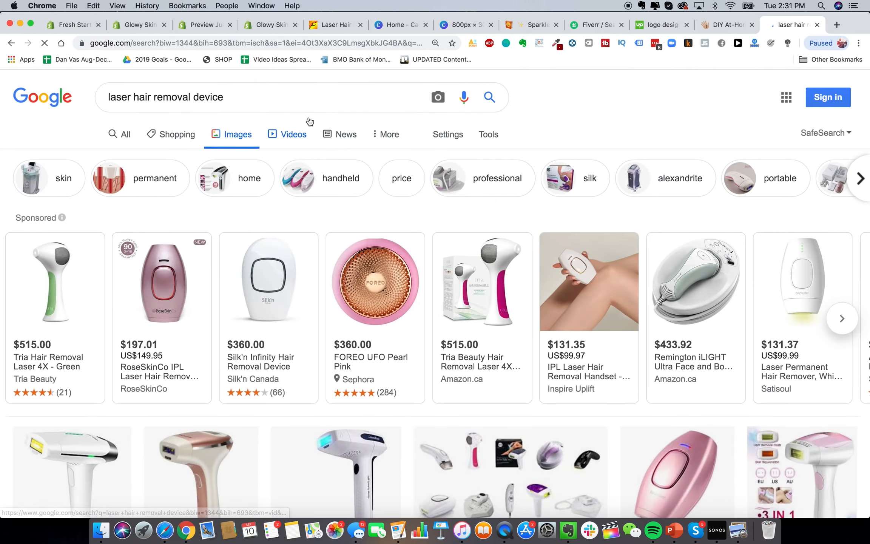
View the household hair remover image enlarged, then close the preview and the search tab
{"action": "scroll", "coordinate": [305, 305], "scroll_direction": "down", "scroll_amount": 10}
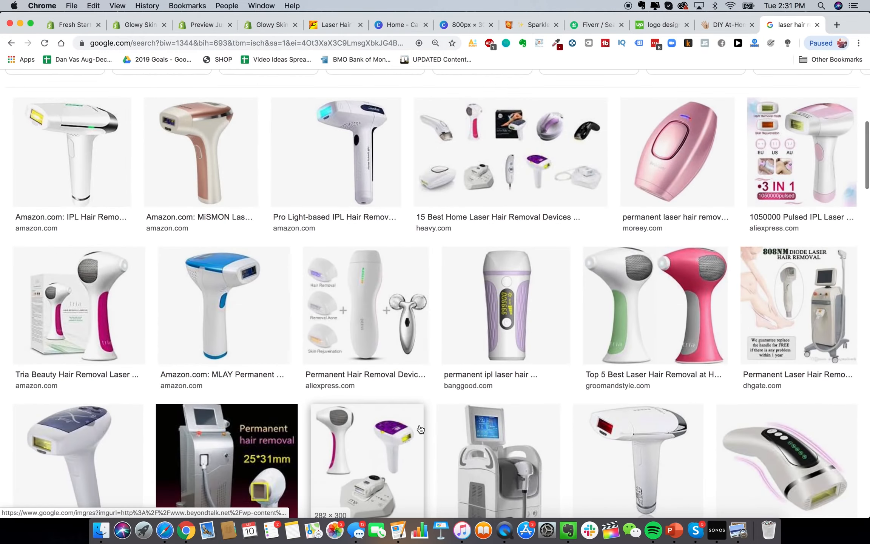
{"action": "scroll", "coordinate": [419, 426], "scroll_direction": "down", "scroll_amount": 8}
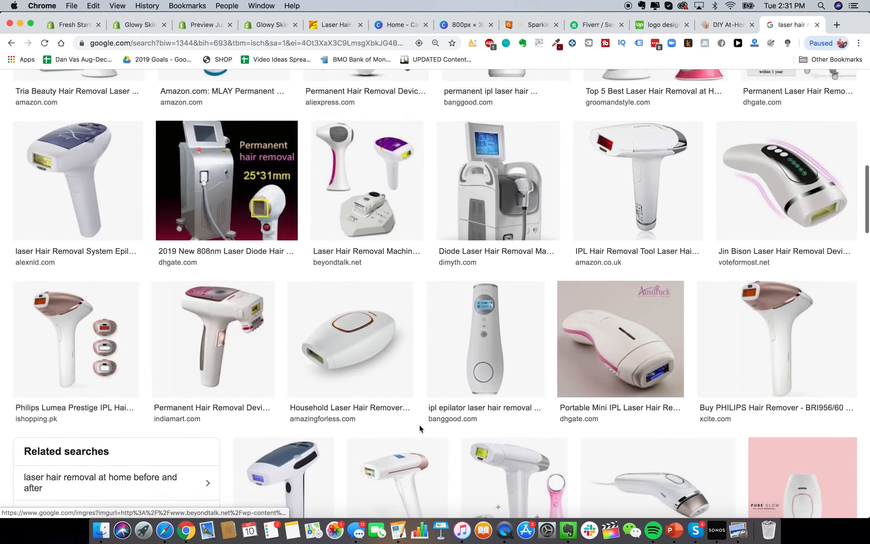
{"action": "left_click", "coordinate": [368, 332]}
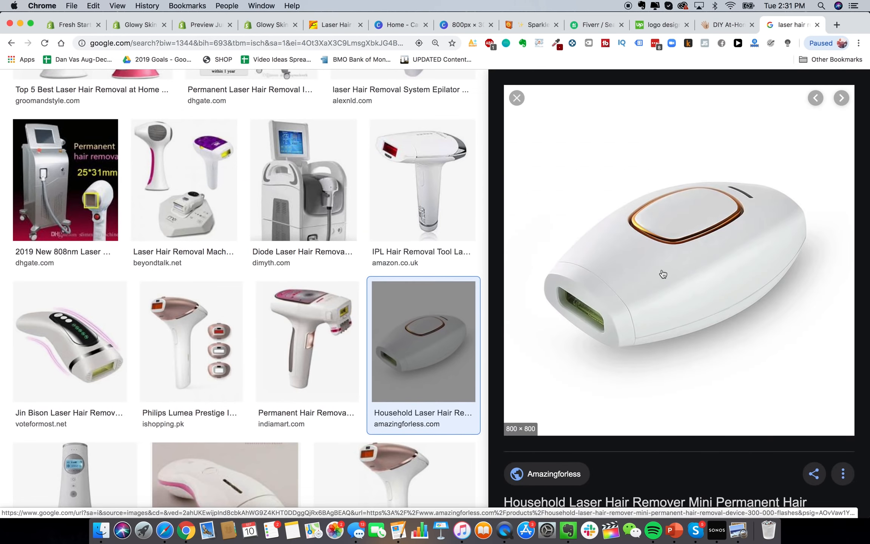
{"action": "scroll", "coordinate": [481, 145], "scroll_direction": "up", "scroll_amount": 2}
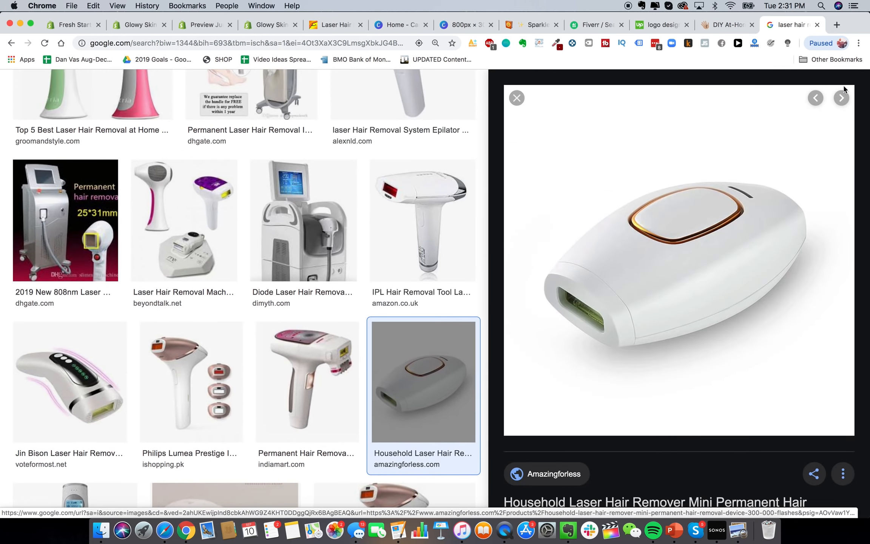
{"action": "left_click", "coordinate": [516, 98]}
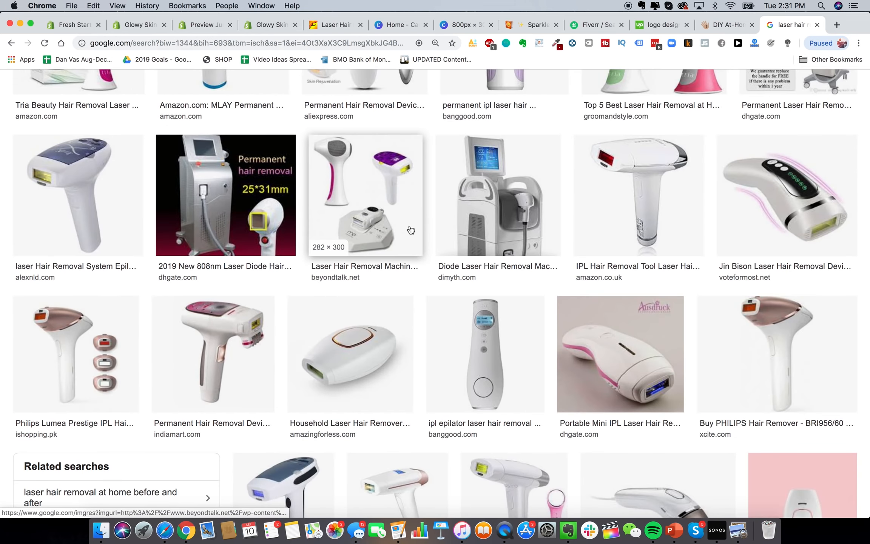
{"action": "key", "text": "super+w"}
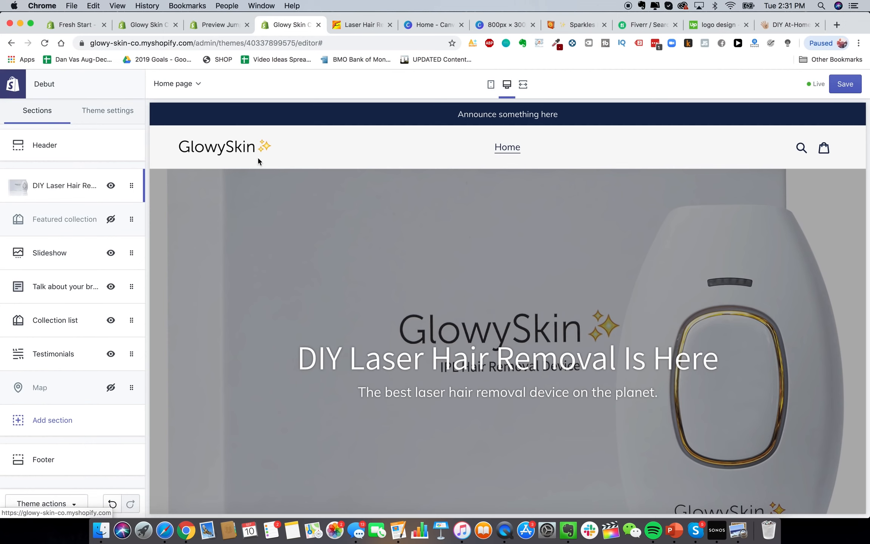
Return to the store admin, go to Products, and start adding a new product
{"action": "scroll", "coordinate": [556, 312], "scroll_direction": "down", "scroll_amount": 5}
{"action": "scroll", "coordinate": [465, 347], "scroll_direction": "up", "scroll_amount": 5}
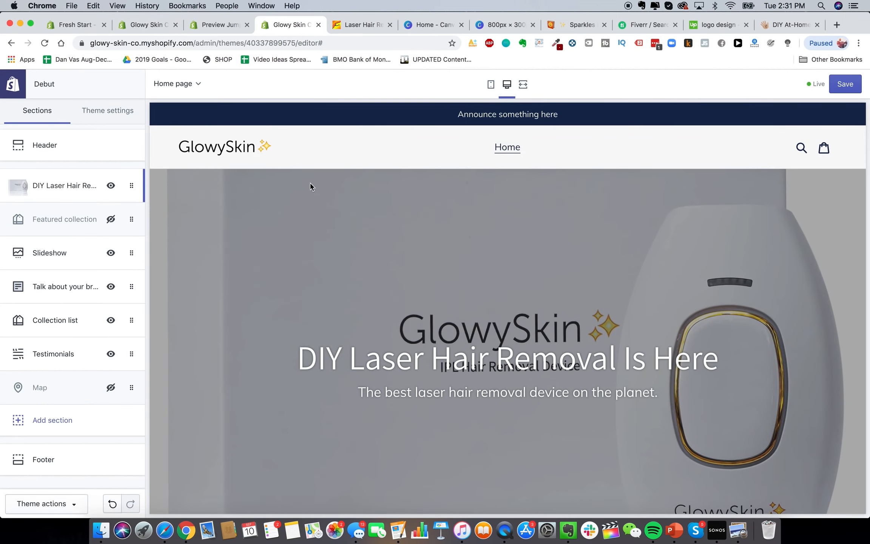
{"action": "key", "text": "super+2"}
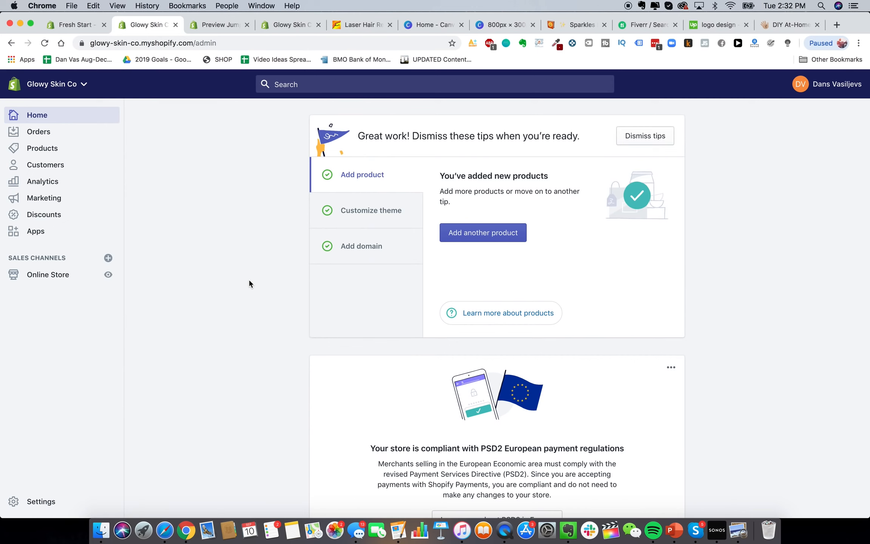
{"action": "left_click", "coordinate": [60, 149]}
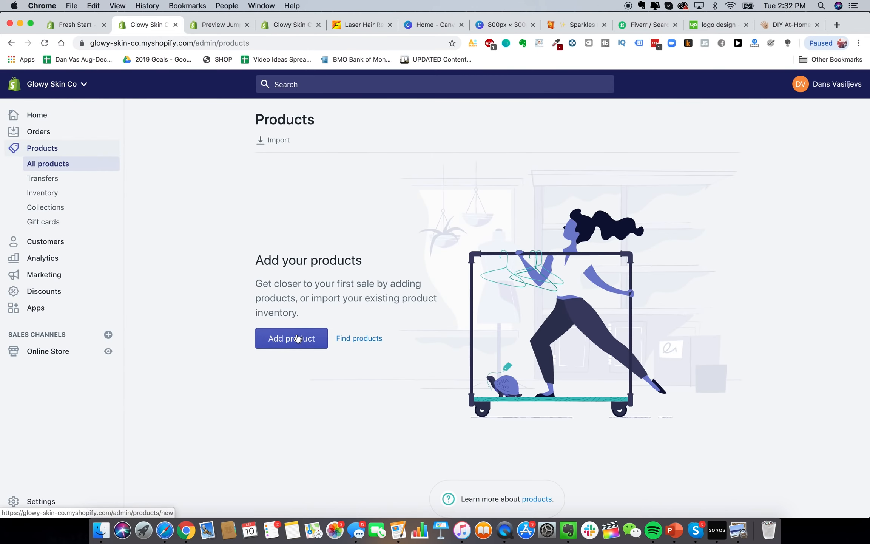
{"action": "left_click", "coordinate": [296, 338]}
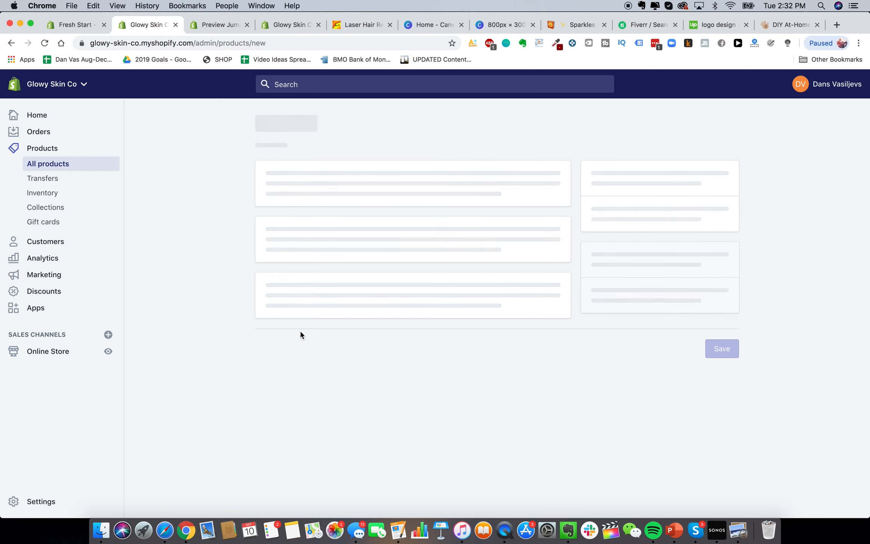
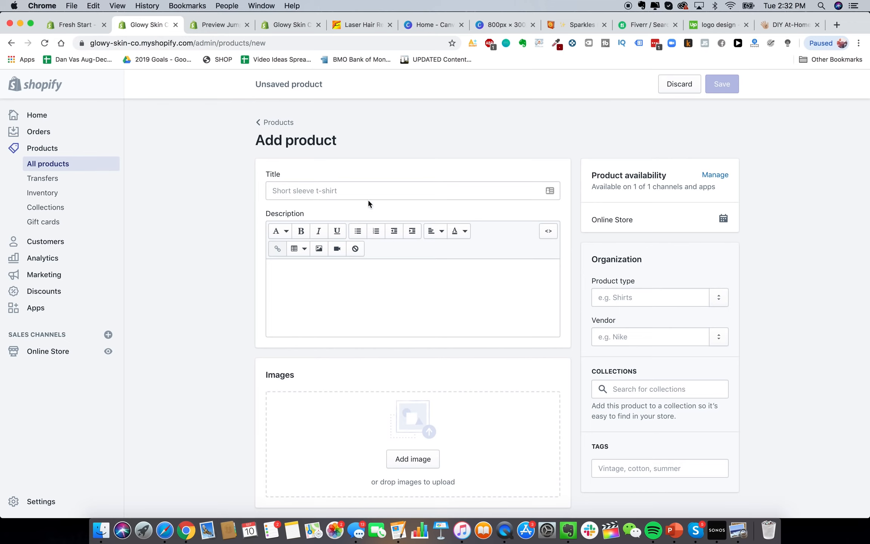
Enter the title 'Glowy Skin Advanced Premium Laser Hair Removal Device' and a best-laser-device-in-the-world description
{"action": "left_click", "coordinate": [333, 191]}
{"action": "type", "text": "Glowy Skin Advanced Premium Laser Hair Removal Device"}
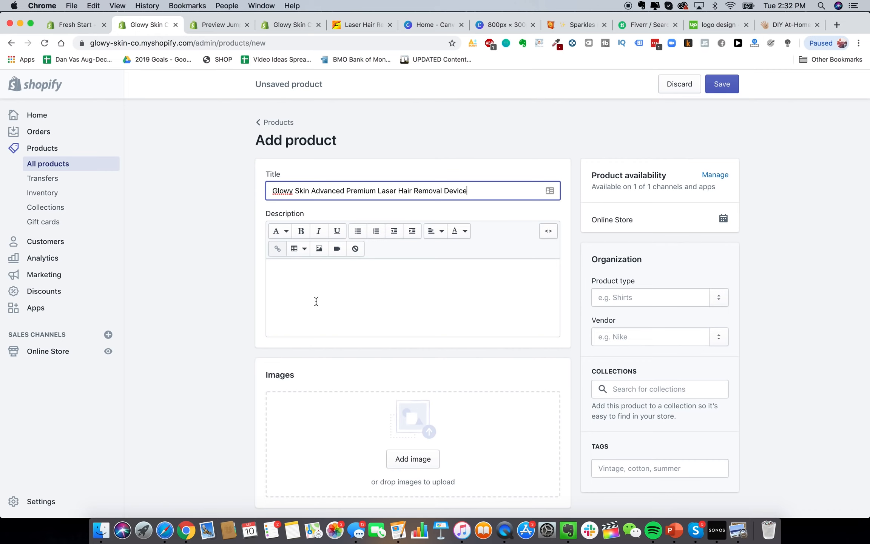
{"action": "left_click", "coordinate": [318, 304]}
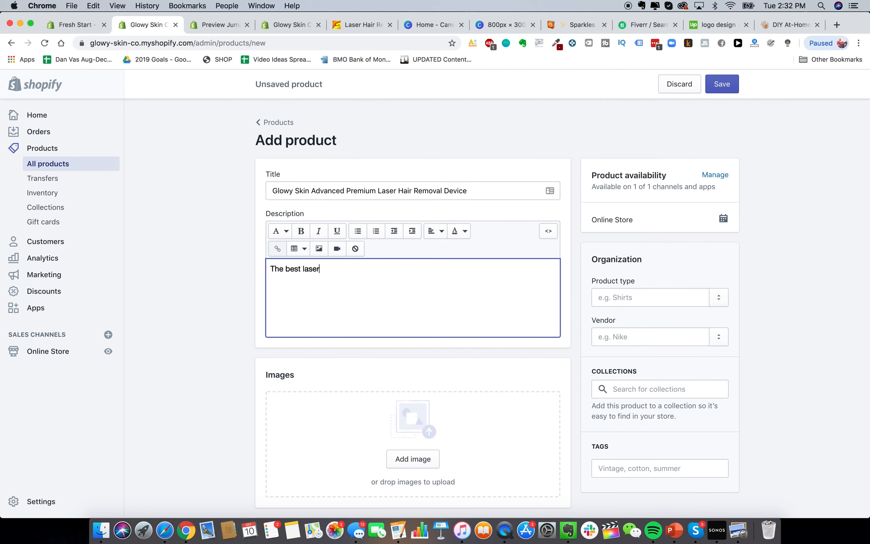
{"action": "left_click", "coordinate": [240, 384]}
{"action": "scroll", "coordinate": [239, 385], "scroll_direction": "down", "scroll_amount": 3}
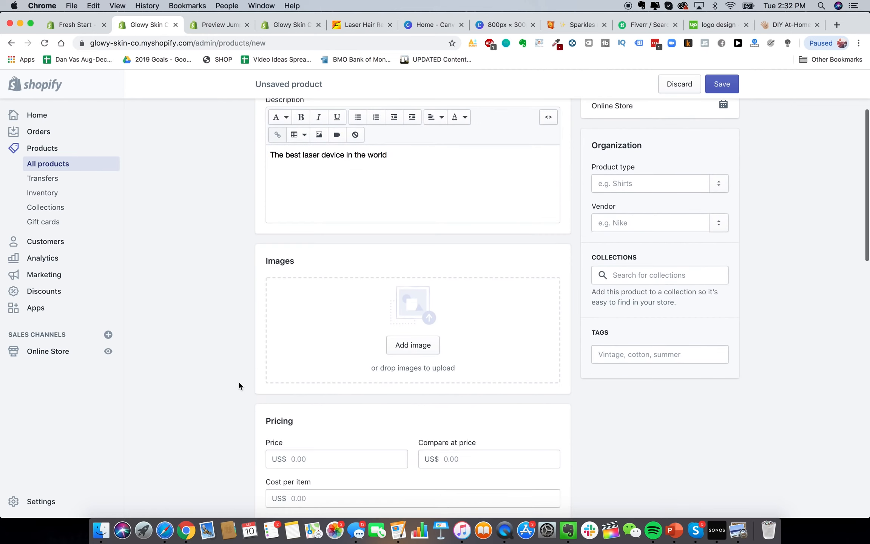
{"action": "left_click", "coordinate": [100, 529]}
Select and preview the five product PNGs in the pictures folder
{"action": "left_click", "coordinate": [416, 384]}
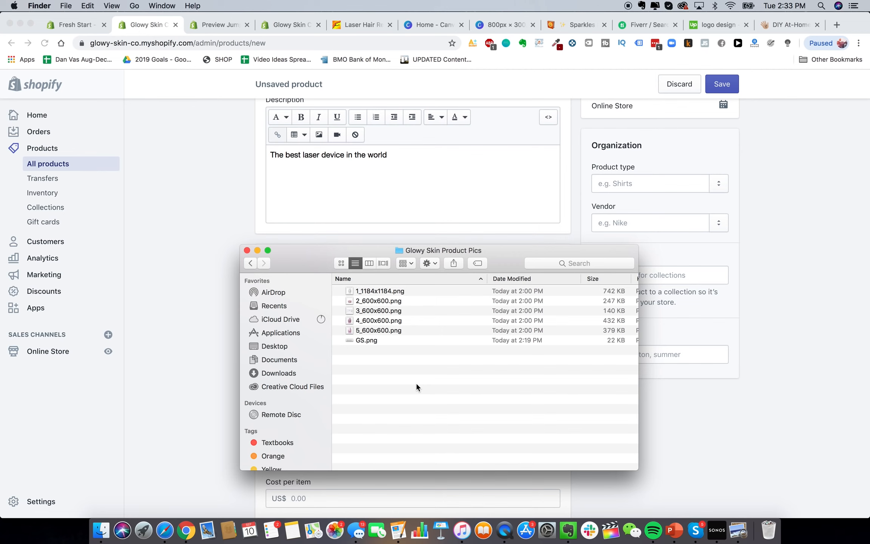
{"action": "left_click", "coordinate": [358, 291]}
{"action": "left_click", "coordinate": [361, 330], "text": "shift"}
{"action": "right_click", "coordinate": [379, 320]}
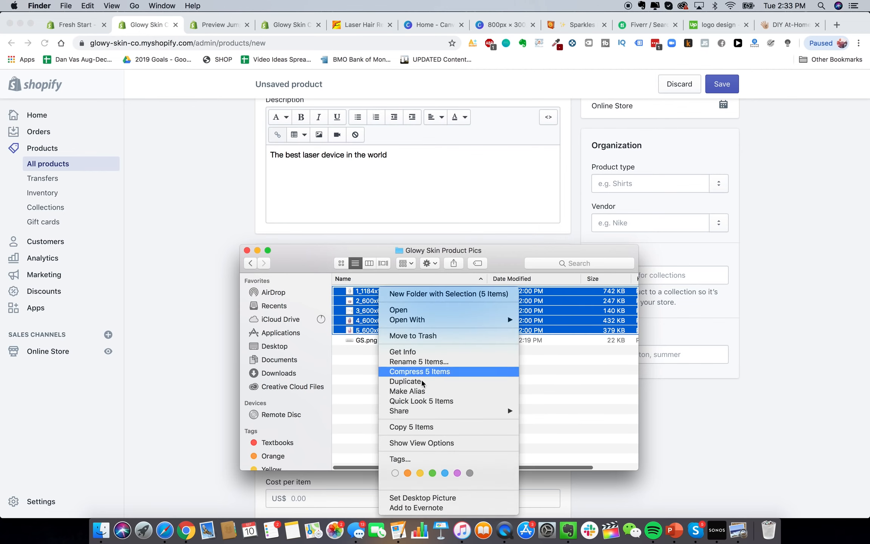
{"action": "left_click", "coordinate": [419, 401]}
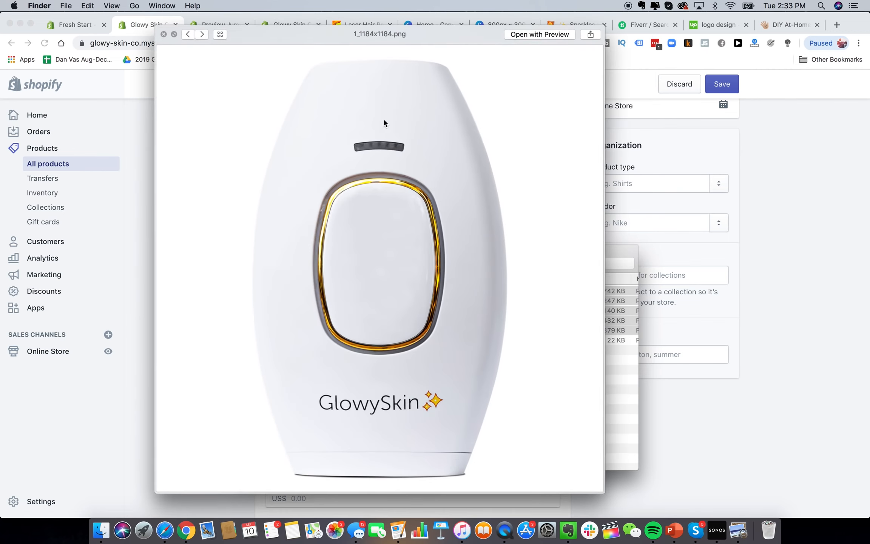
{"action": "left_click", "coordinate": [621, 406]}
{"action": "left_click", "coordinate": [146, 207]}
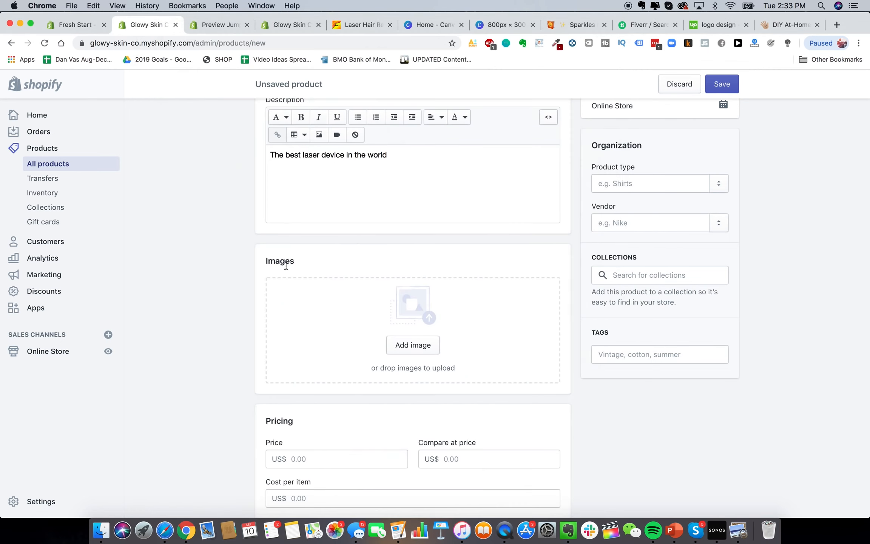
{"action": "left_click", "coordinate": [101, 529]}
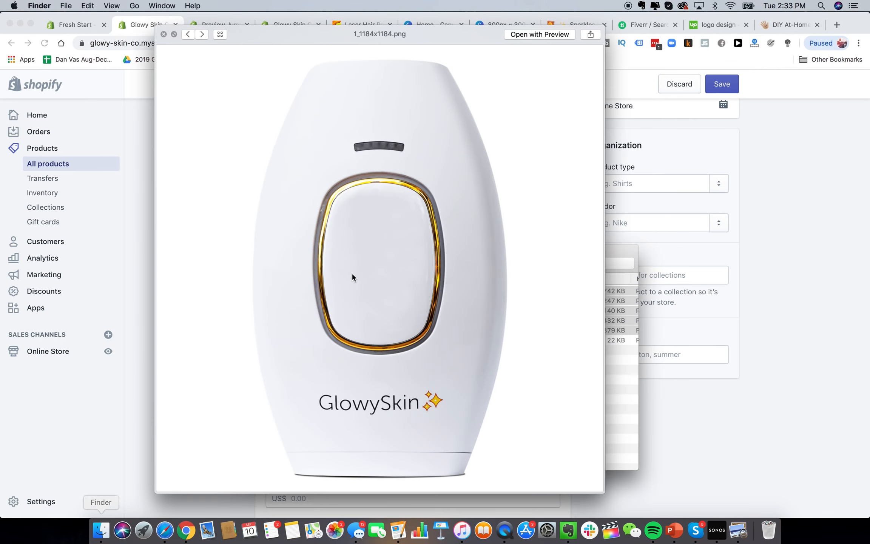
{"action": "left_click", "coordinate": [164, 34]}
Upload 1_1184x1184.png into the product's Images section
{"action": "left_click_drag", "start_coordinate": [378, 361], "coordinate": [601, 267]}
{"action": "left_click", "coordinate": [653, 372]}
{"action": "left_click_drag", "start_coordinate": [683, 308], "coordinate": [382, 318]}
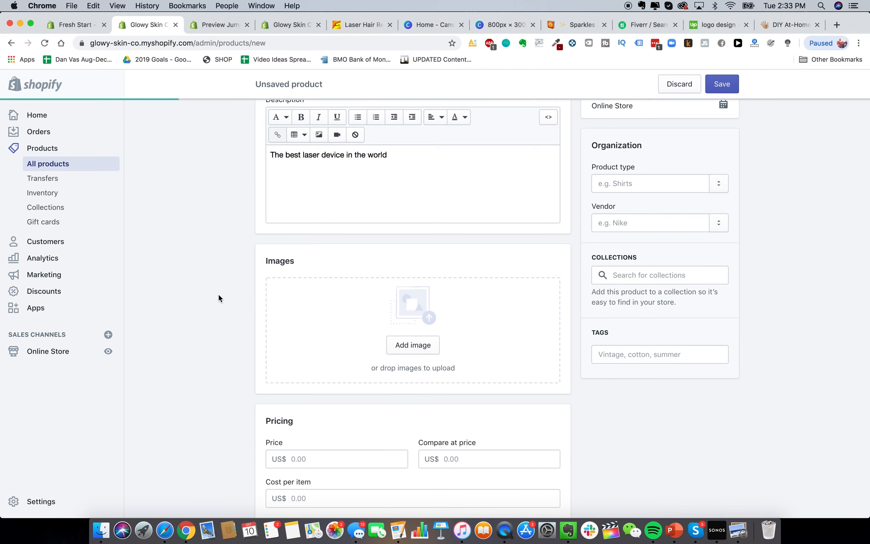
{"action": "scroll", "coordinate": [219, 298], "scroll_direction": "down", "scroll_amount": 5}
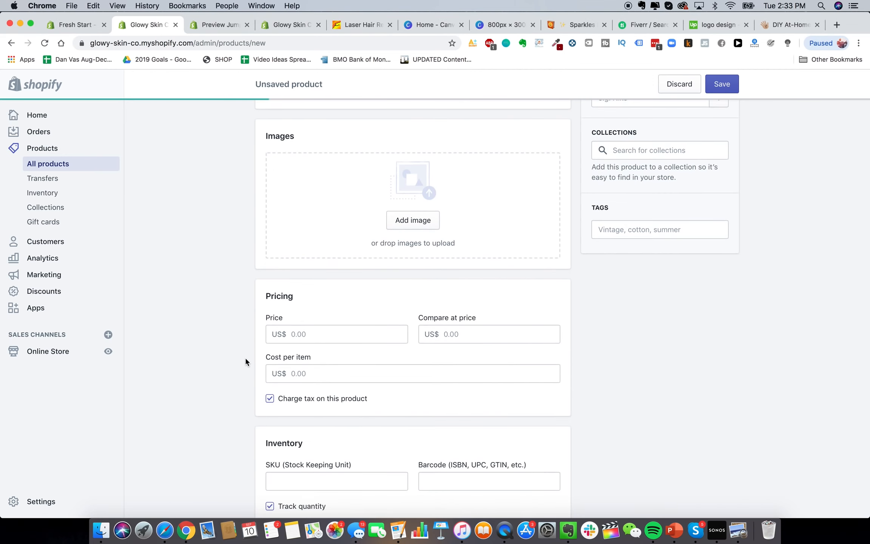
{"action": "scroll", "coordinate": [245, 359], "scroll_direction": "up", "scroll_amount": 1}
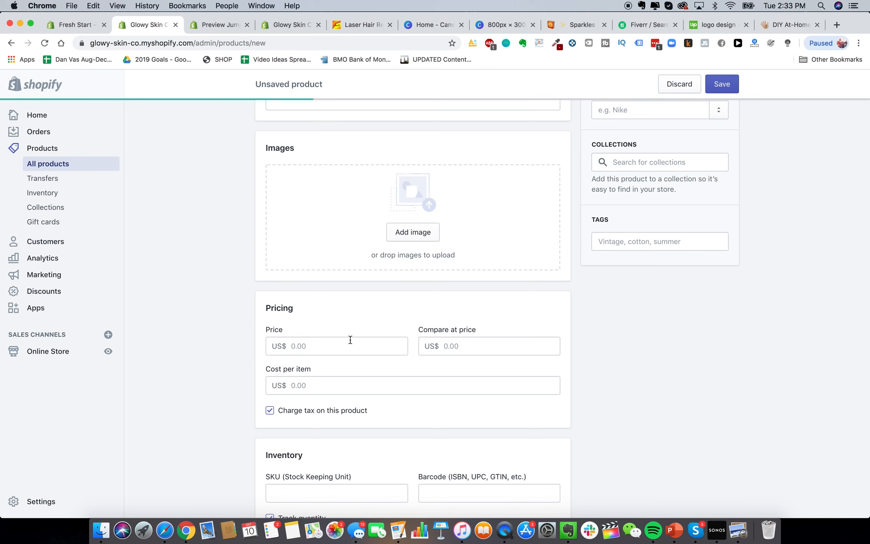
Check the HeySilkySkin handset page and Jumpstart theme preview, then return to the Glowy Skin store
{"action": "left_click", "coordinate": [325, 355]}
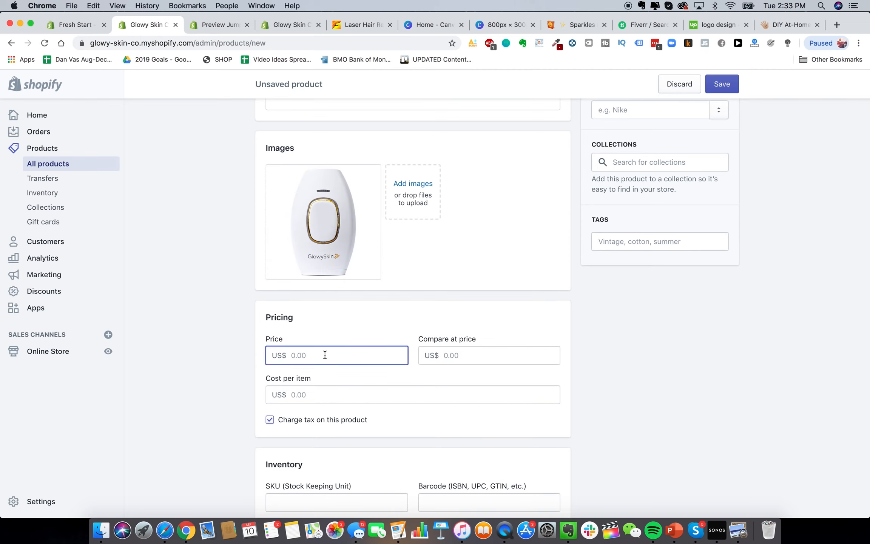
{"action": "left_click", "coordinate": [776, 25]}
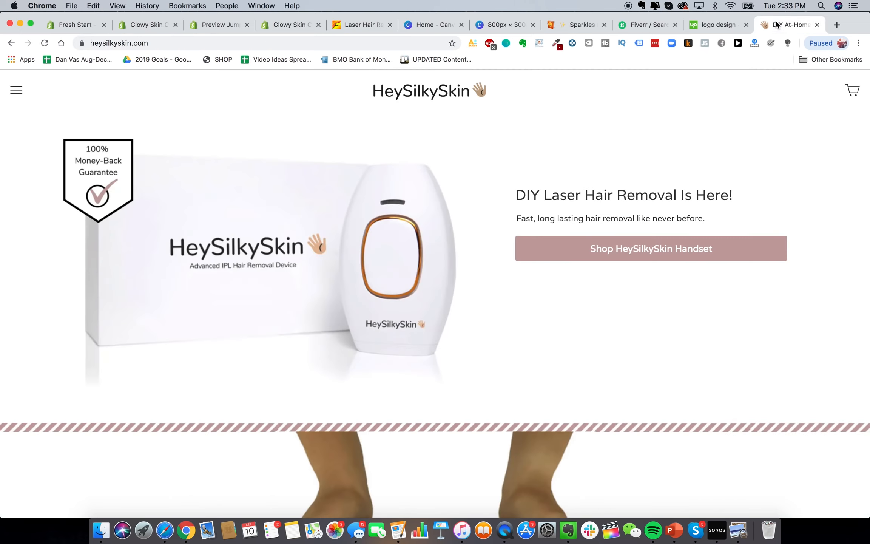
{"action": "left_click", "coordinate": [614, 242]}
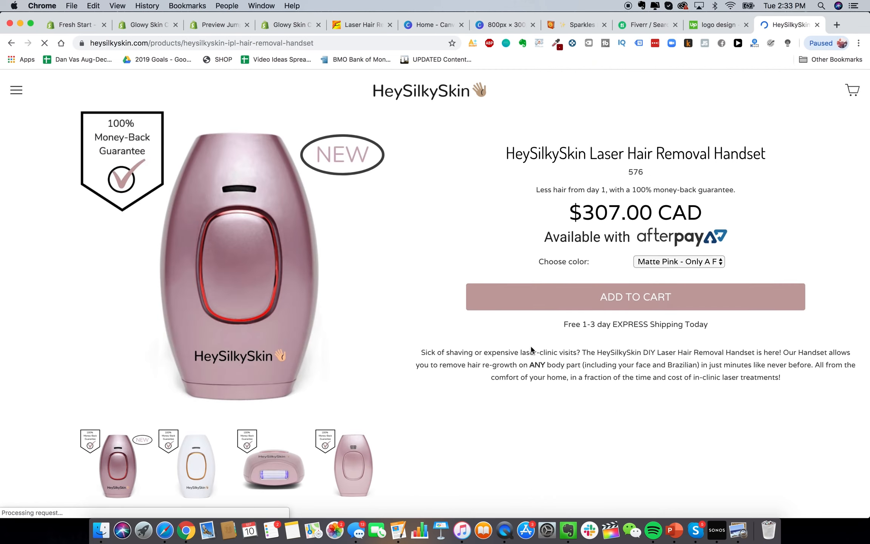
{"action": "left_click", "coordinate": [221, 26]}
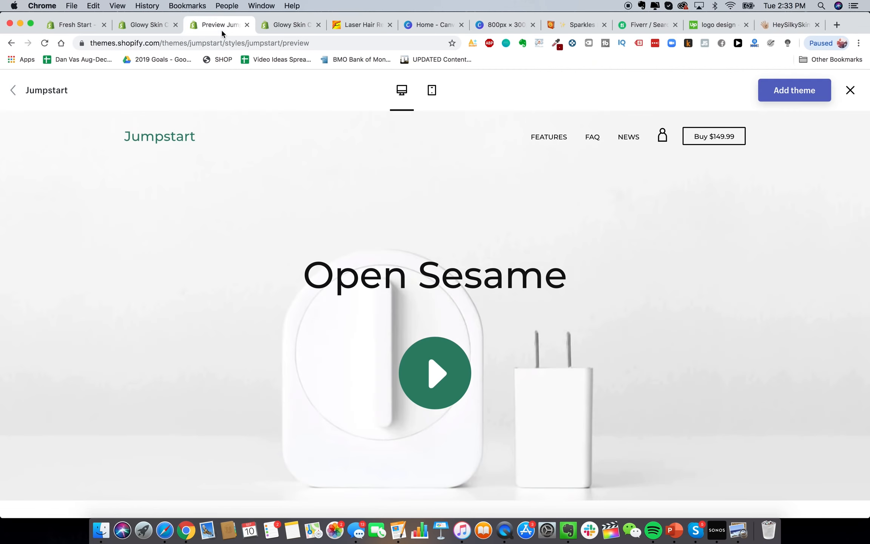
{"action": "left_click", "coordinate": [271, 30]}
{"action": "left_click", "coordinate": [147, 25]}
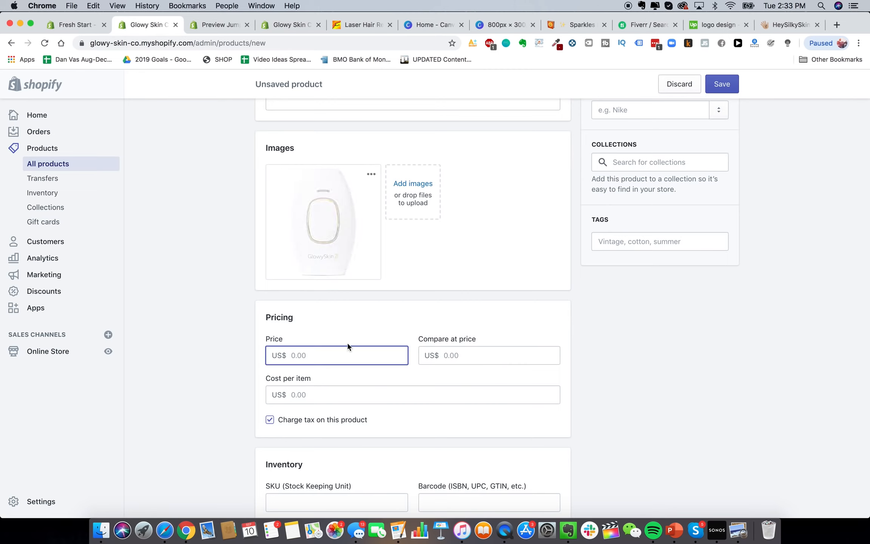
{"action": "type", "text": "229."}
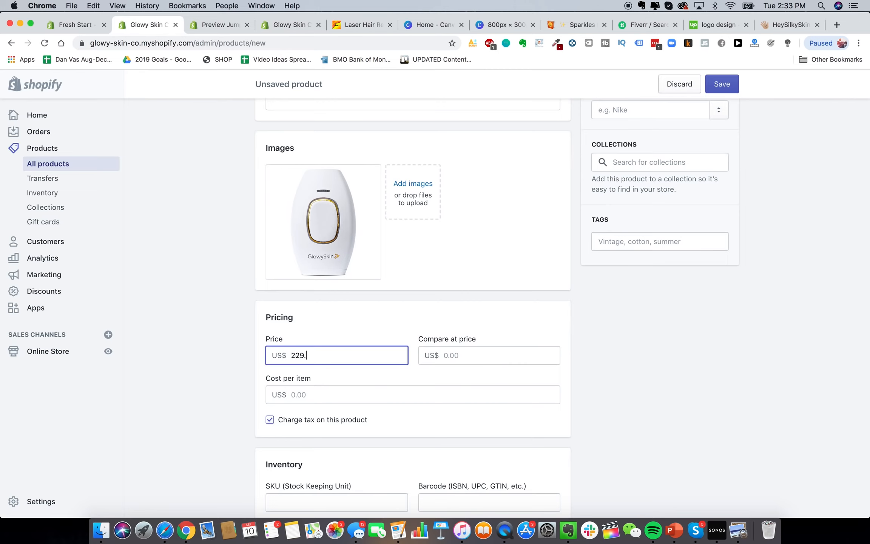
{"action": "type", "text": "99"}
{"action": "left_click", "coordinate": [478, 352]}
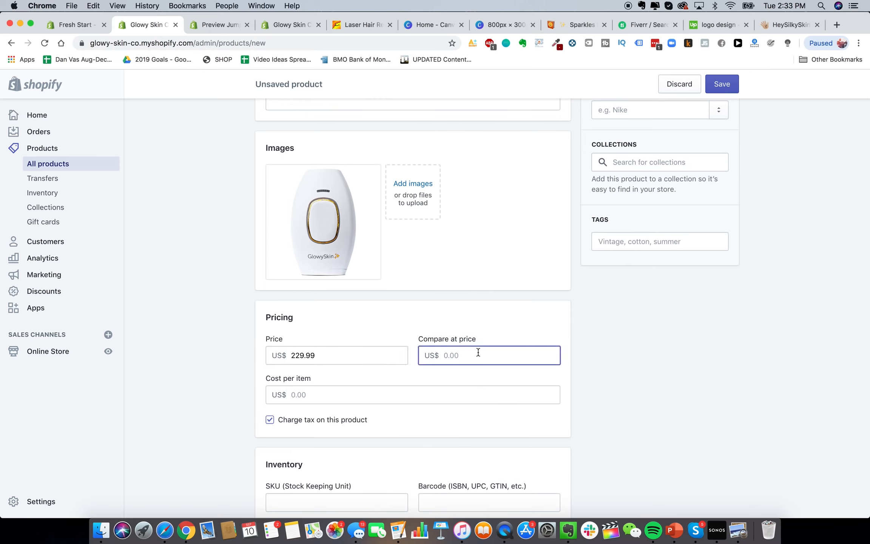
{"action": "type", "text": "499.99"}
{"action": "left_click", "coordinate": [590, 371]}
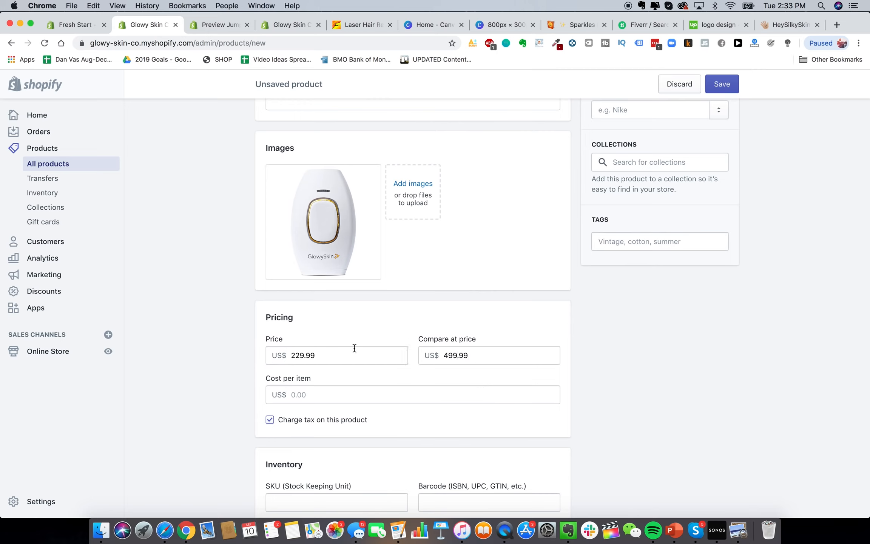
{"action": "scroll", "coordinate": [491, 343], "scroll_direction": "down", "scroll_amount": 3}
{"action": "scroll", "coordinate": [367, 261], "scroll_direction": "up", "scroll_amount": 4}
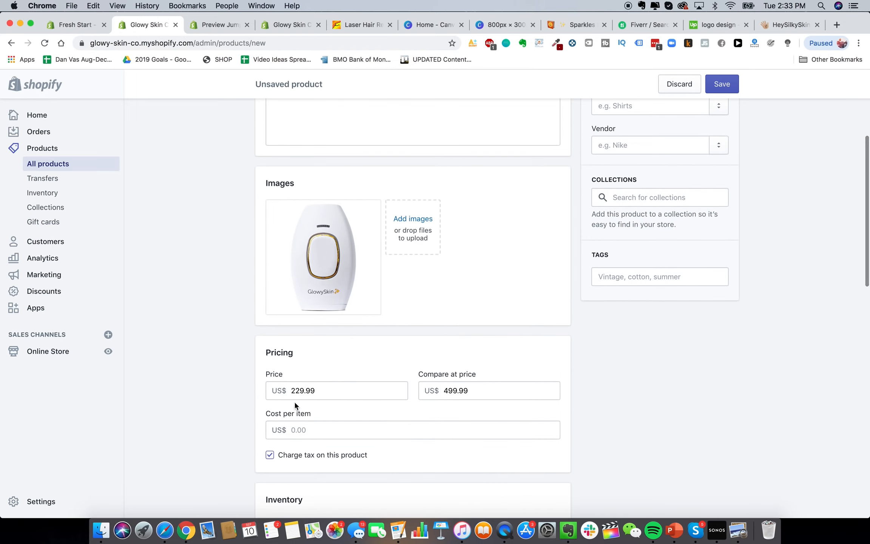
{"action": "double_click", "coordinate": [296, 391]}
{"action": "left_click", "coordinate": [189, 369]}
{"action": "scroll", "coordinate": [213, 407], "scroll_direction": "down", "scroll_amount": 2}
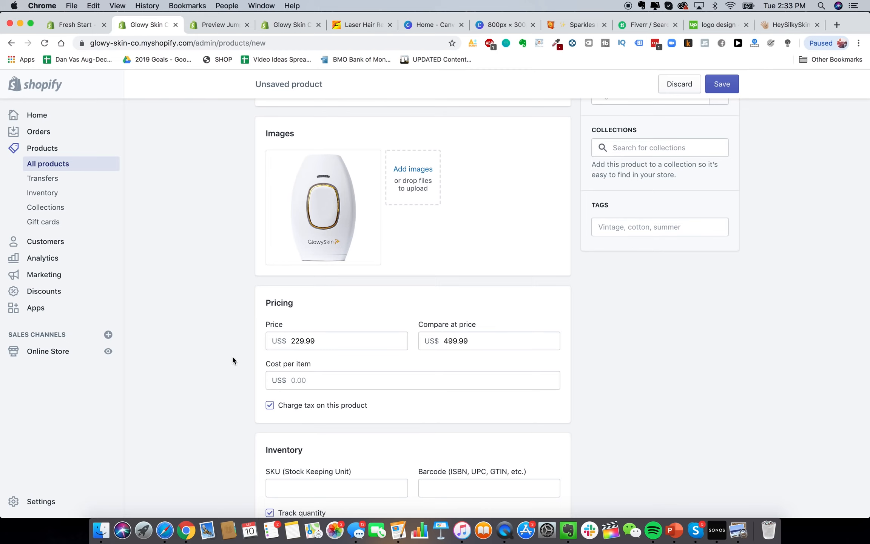
{"action": "scroll", "coordinate": [232, 354], "scroll_direction": "down", "scroll_amount": 4}
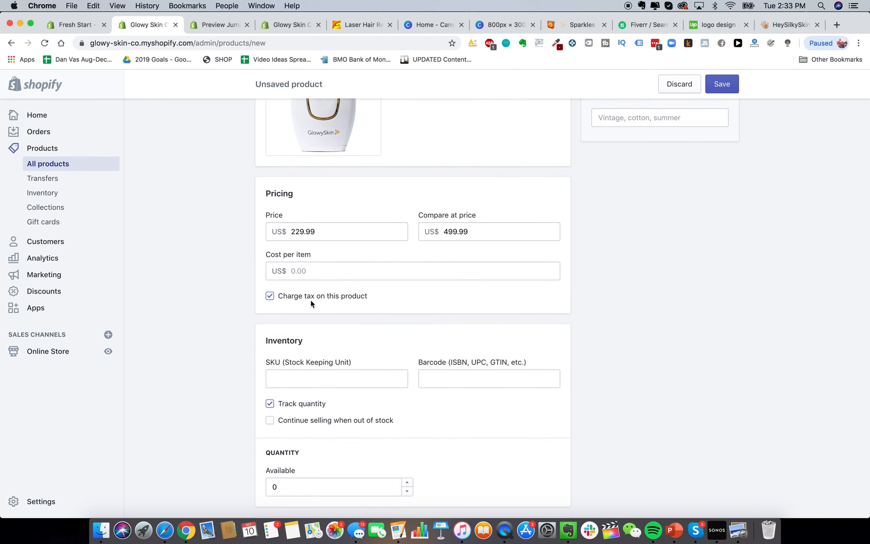
{"action": "scroll", "coordinate": [328, 296], "scroll_direction": "up", "scroll_amount": 1}
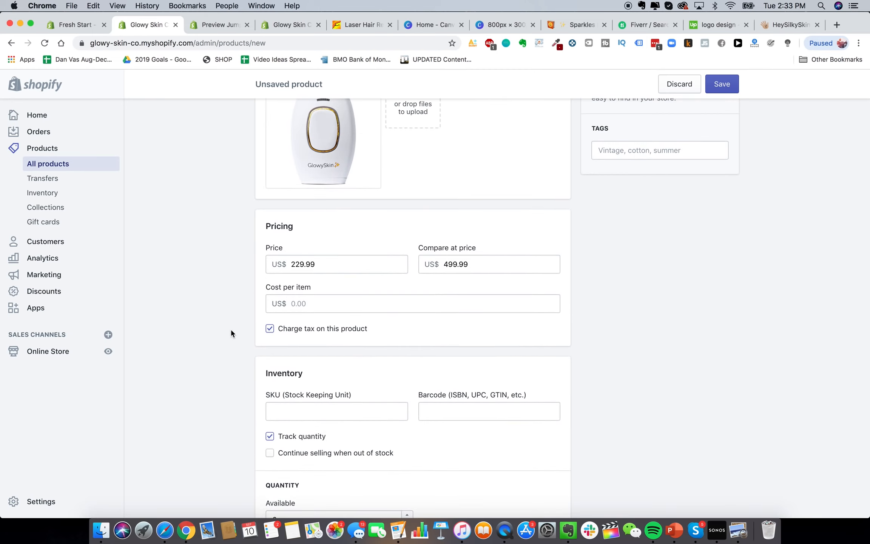
{"action": "left_click", "coordinate": [305, 302]}
{"action": "left_click", "coordinate": [232, 300]}
{"action": "scroll", "coordinate": [439, 377], "scroll_direction": "down", "scroll_amount": 6}
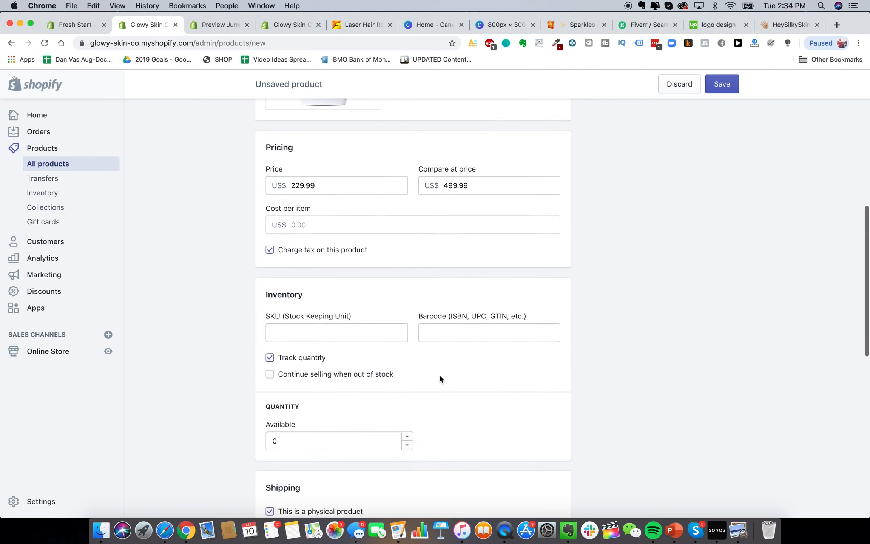
Set the available inventory quantity to 100000 units
{"action": "left_click", "coordinate": [322, 283]}
{"action": "key", "text": "BackSpace"}
{"action": "type", "text": "100000"}
{"action": "left_click", "coordinate": [204, 307]}
{"action": "scroll", "coordinate": [217, 352], "scroll_direction": "down", "scroll_amount": 4}
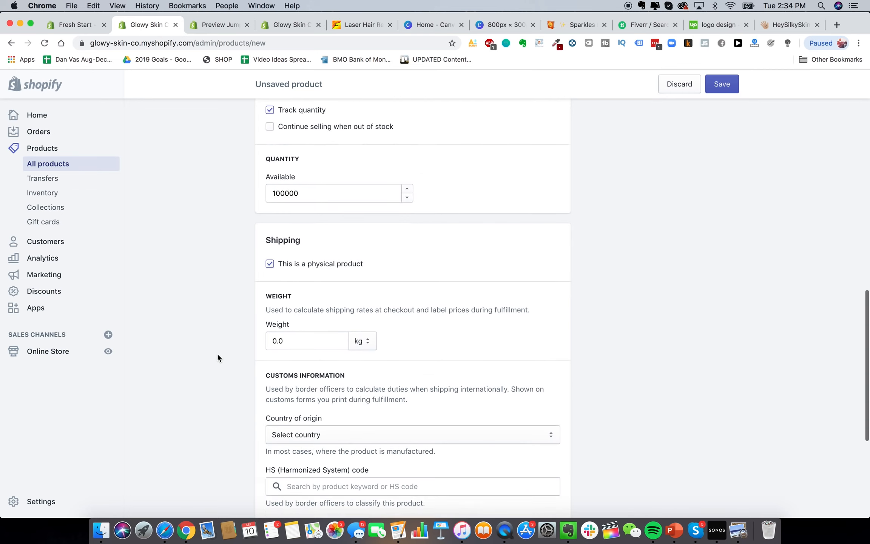
{"action": "scroll", "coordinate": [327, 276], "scroll_direction": "down", "scroll_amount": 1}
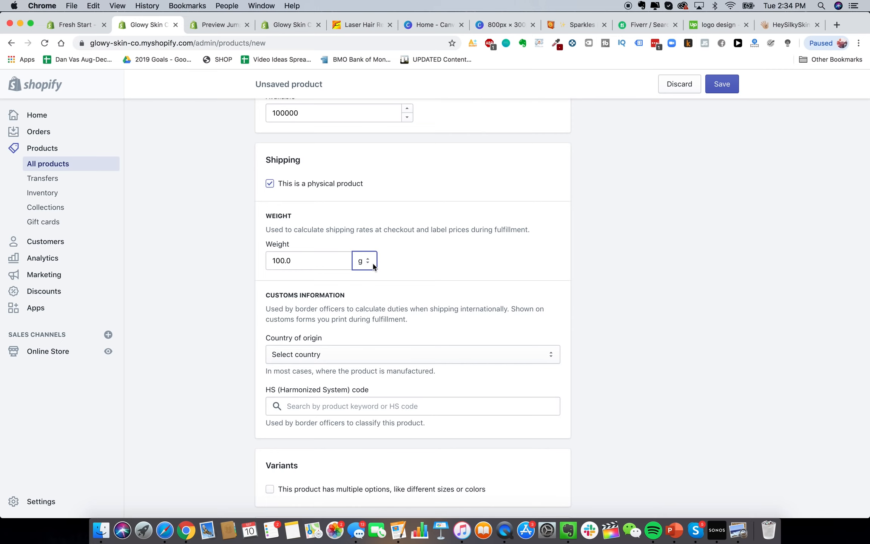
Set the shipping weight to 100.0 g
{"action": "left_click", "coordinate": [373, 266]}
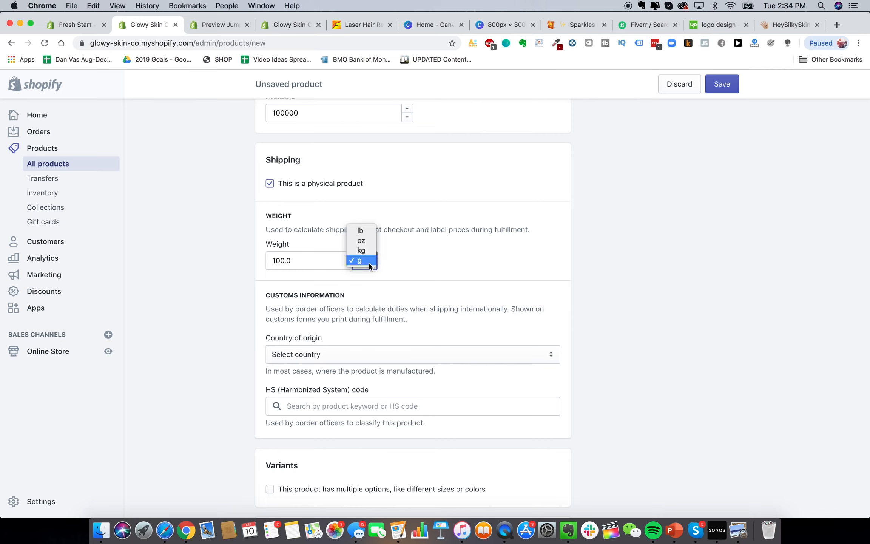
{"action": "left_click", "coordinate": [320, 268]}
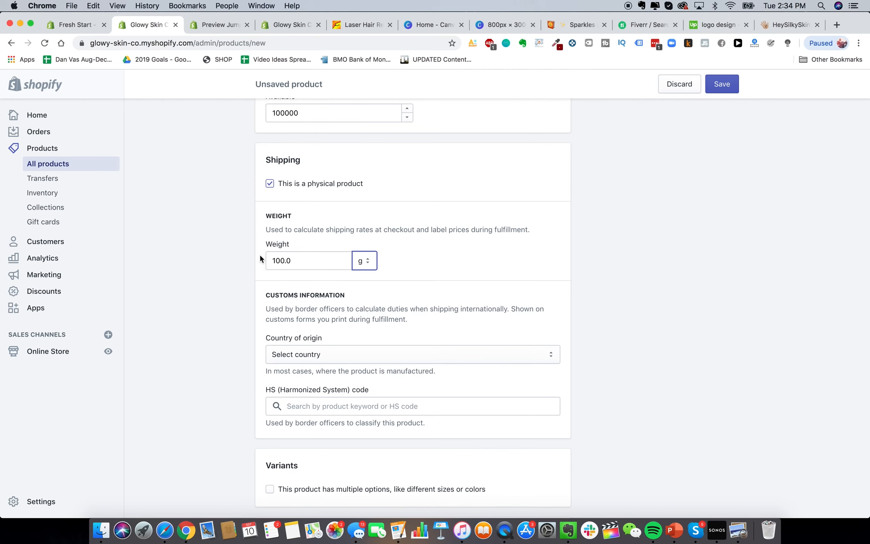
{"action": "scroll", "coordinate": [249, 264], "scroll_direction": "down", "scroll_amount": 1}
{"action": "scroll", "coordinate": [249, 264], "scroll_direction": "up", "scroll_amount": 2}
{"action": "scroll", "coordinate": [249, 265], "scroll_direction": "down", "scroll_amount": 2}
{"action": "scroll", "coordinate": [249, 266], "scroll_direction": "up", "scroll_amount": 1}
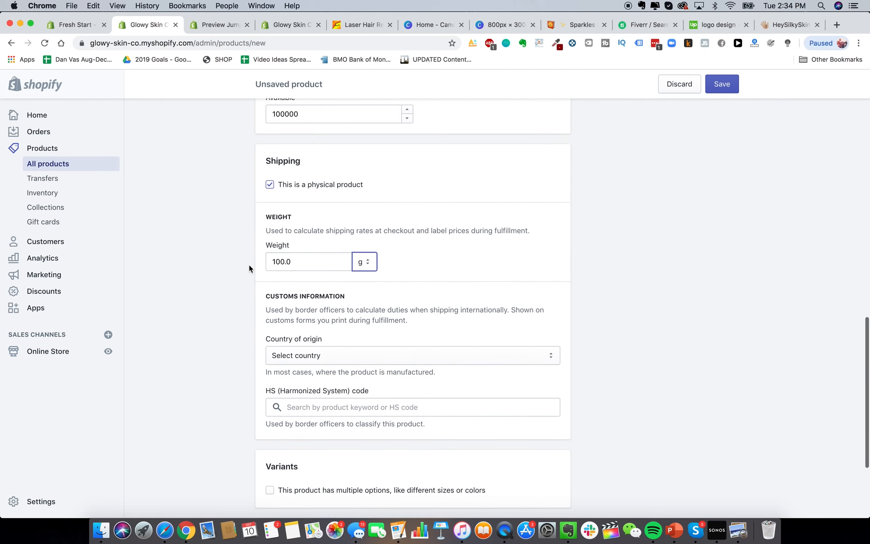
{"action": "left_click", "coordinate": [308, 261]}
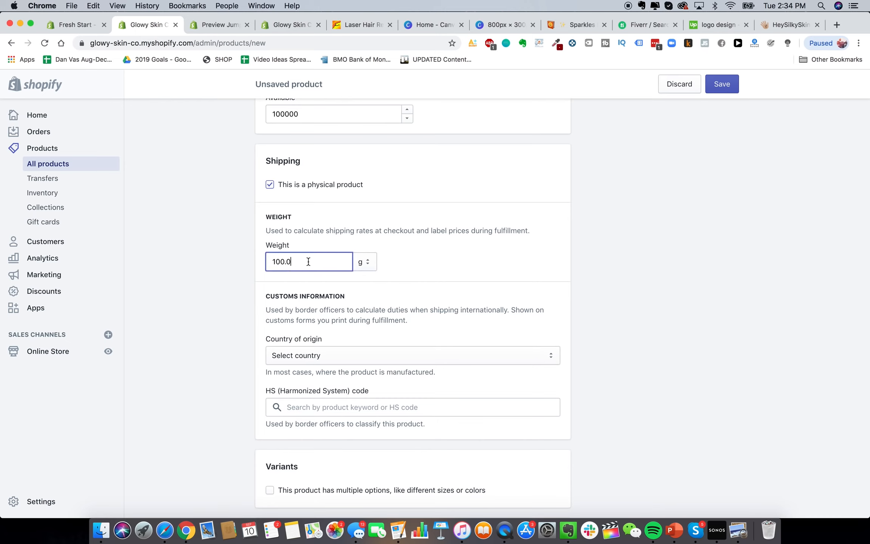
{"action": "left_click", "coordinate": [264, 267]}
{"action": "scroll", "coordinate": [230, 268], "scroll_direction": "down", "scroll_amount": 3}
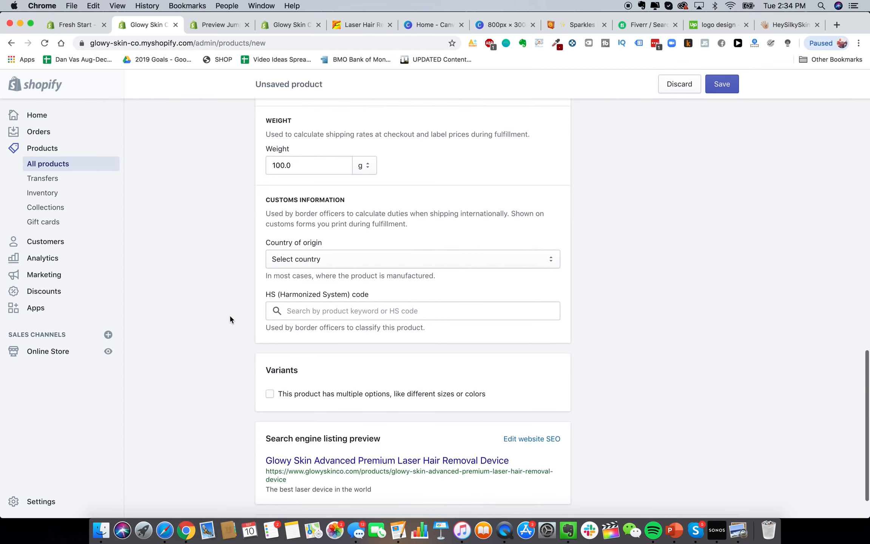
{"action": "scroll", "coordinate": [264, 177], "scroll_direction": "up", "scroll_amount": 2}
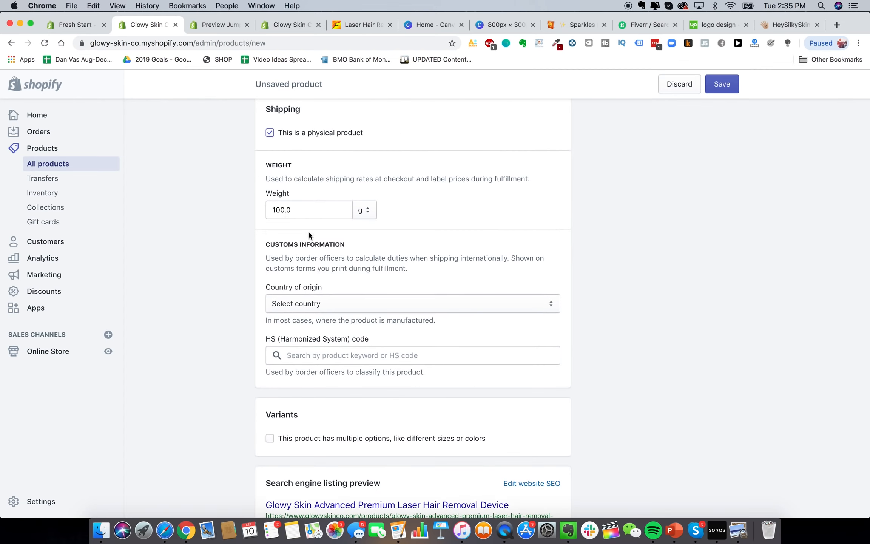
{"action": "scroll", "coordinate": [264, 260], "scroll_direction": "down", "scroll_amount": 4}
{"action": "scroll", "coordinate": [225, 279], "scroll_direction": "down", "scroll_amount": 1}
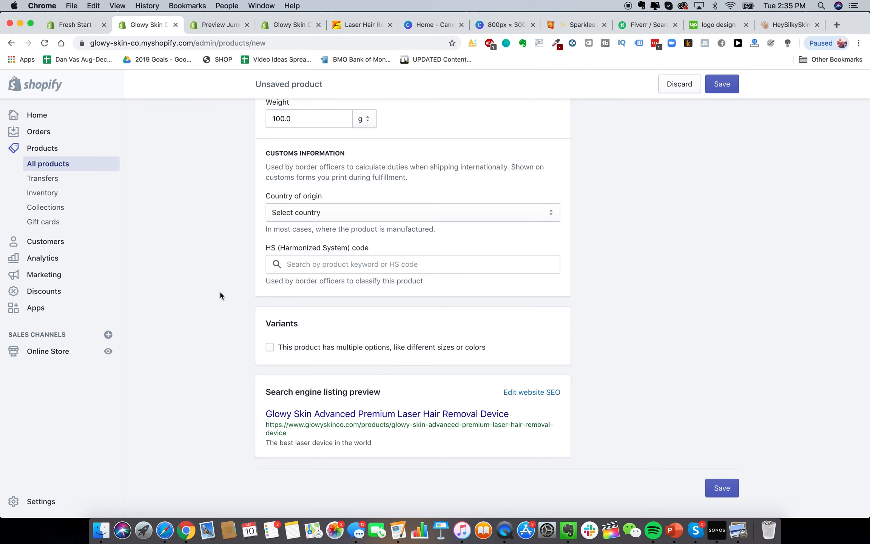
Change the SEO page title to 'The Best DIY Hair Removal Device In The World - Glowy Skin'
{"action": "left_click", "coordinate": [531, 392]}
{"action": "scroll", "coordinate": [456, 403], "scroll_direction": "down", "scroll_amount": 5}
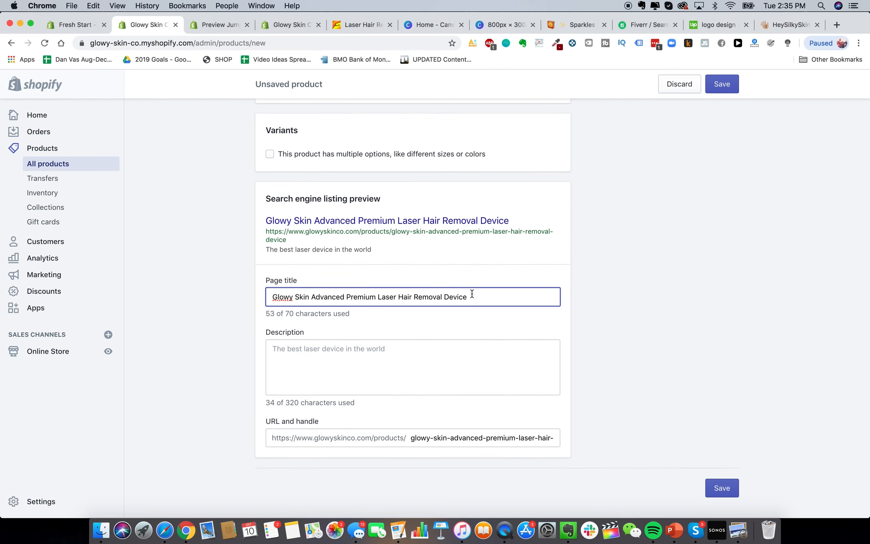
{"action": "triple_click", "coordinate": [358, 292]}
{"action": "type", "text": "The Bes"}
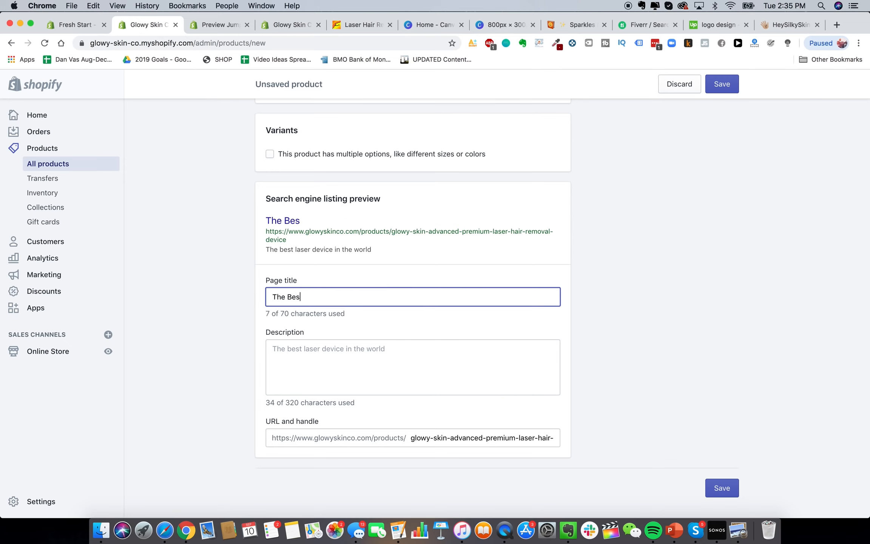
{"action": "type", "text": "t DIY Hair Remova"}
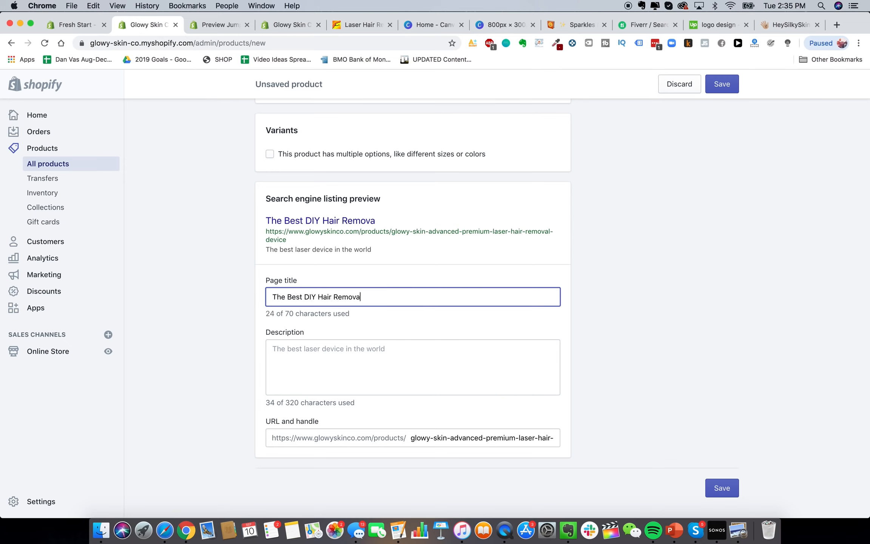
{"action": "type", "text": "l Device In Th"}
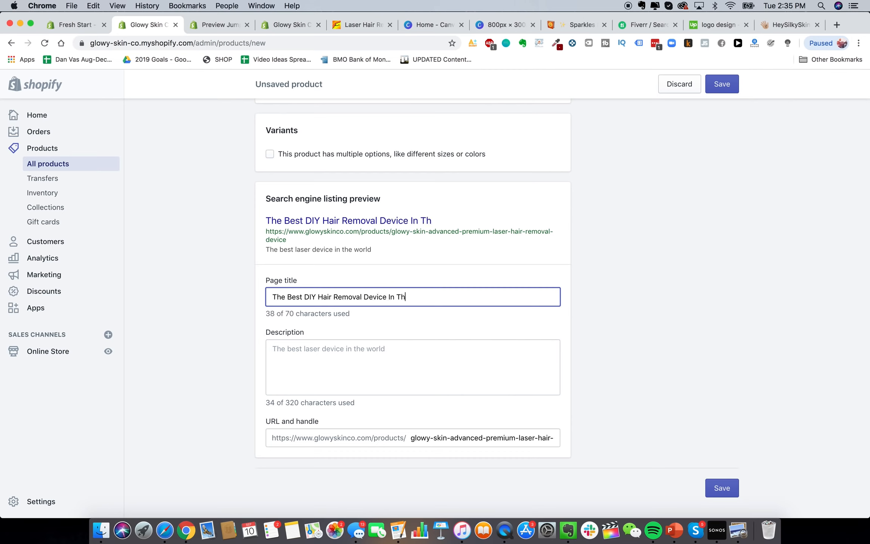
{"action": "type", "text": "e World - Glowy Skin"}
Replace the SEO description with 'The Best DIY Laser Hair Removal Device For Home Use'
{"action": "left_click", "coordinate": [386, 372]}
{"action": "double_click", "coordinate": [384, 357]}
{"action": "key", "text": "super+a"}
{"action": "key", "text": "BackSpace"}
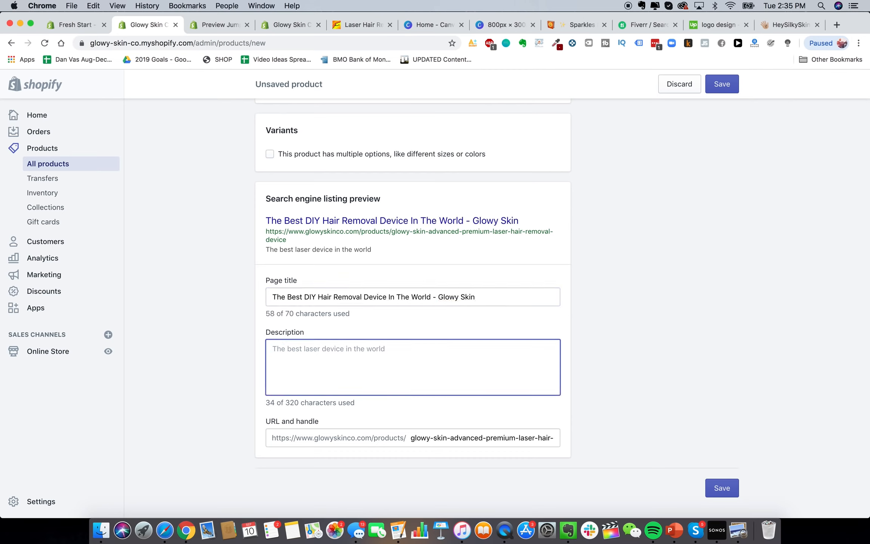
{"action": "type", "text": "DIY"}
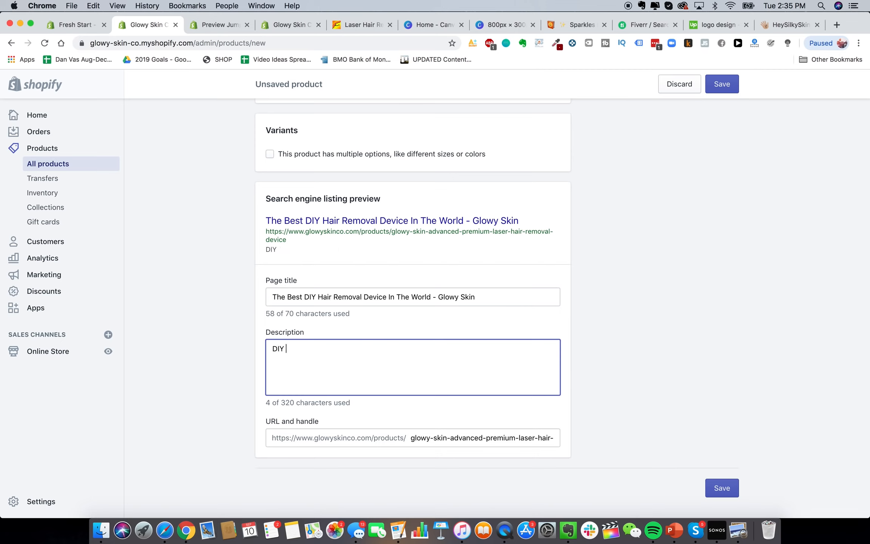
{"action": "key", "text": "super+a"}
{"action": "type", "text": "The Best DIY Hair Re"}
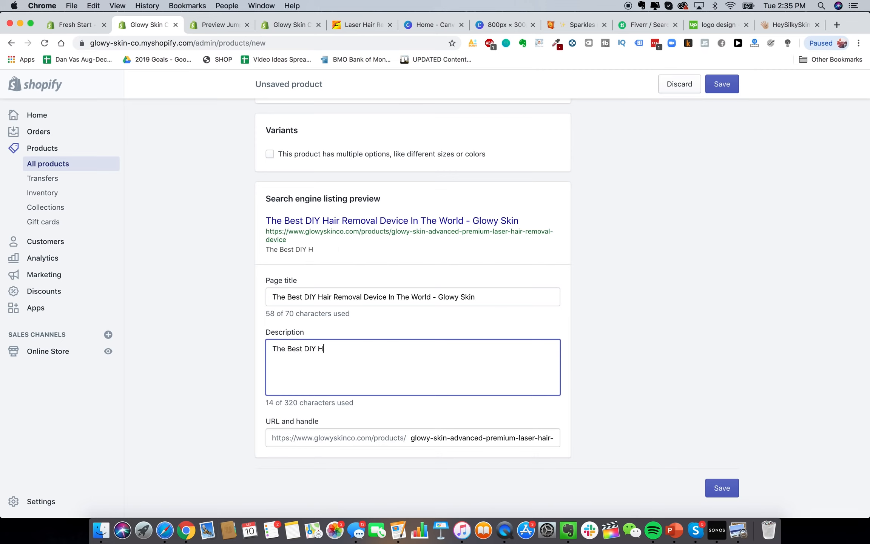
{"action": "key", "text": "BackSpace"}
{"action": "key", "text": "BackSpace"}
{"action": "key", "text": "BackSpace"}
{"action": "key", "text": "BackSpace"}
{"action": "key", "text": "BackSpace"}
{"action": "key", "text": "BackSpace"}
{"action": "key", "text": "BackSpace"}
{"action": "type", "text": "Laser Hair "}
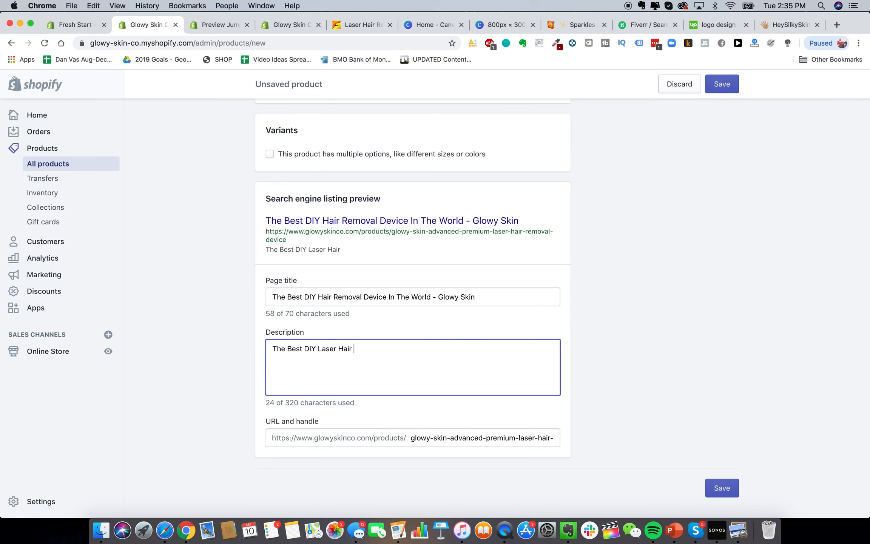
{"action": "type", "text": "Removal Device For Hai"}
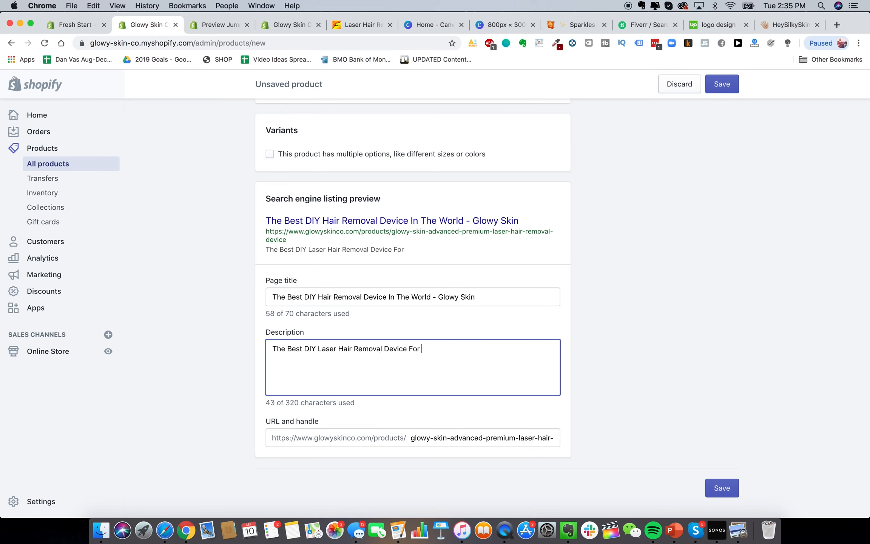
{"action": "key", "text": "BackSpace"}
{"action": "key", "text": "BackSpace"}
{"action": "key", "text": "BackSpace"}
{"action": "type", "text": "Home Use"}
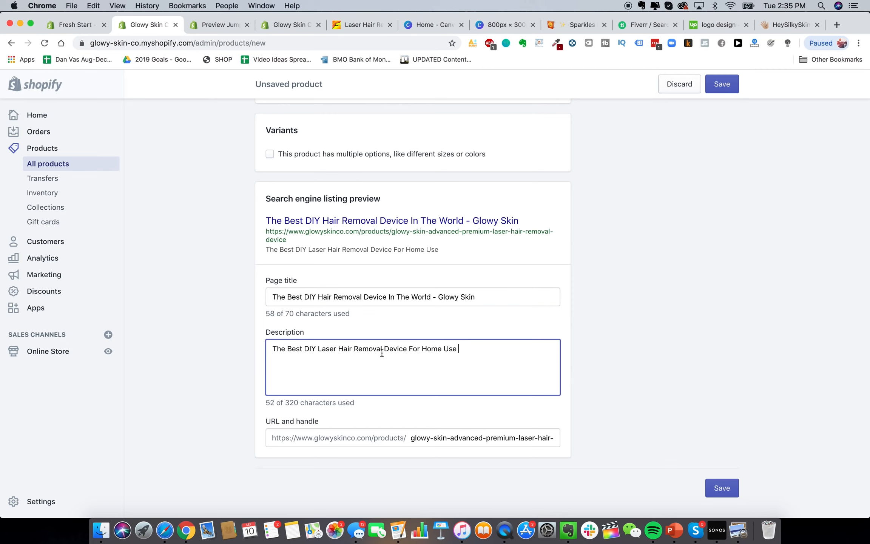
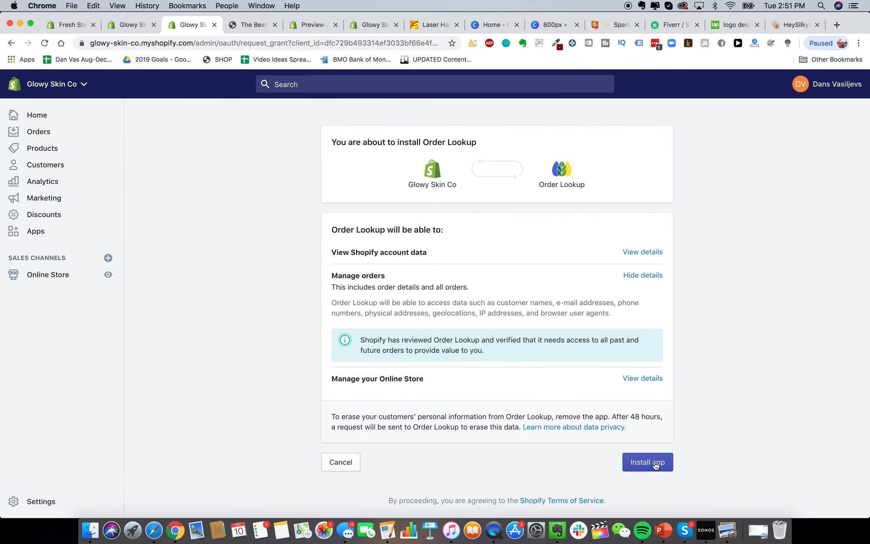
Approve the Order Lookup install, start its 7-day free trial, and return to the Apps list
{"action": "left_click", "coordinate": [654, 462]}
{"action": "left_click", "coordinate": [666, 264]}
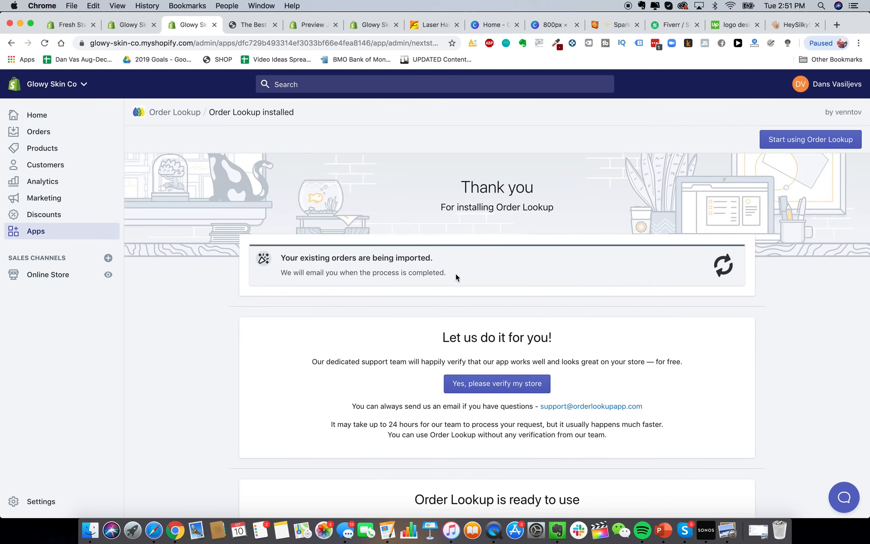
{"action": "scroll", "coordinate": [549, 280], "scroll_direction": "down", "scroll_amount": 3}
{"action": "scroll", "coordinate": [502, 300], "scroll_direction": "down", "scroll_amount": 1}
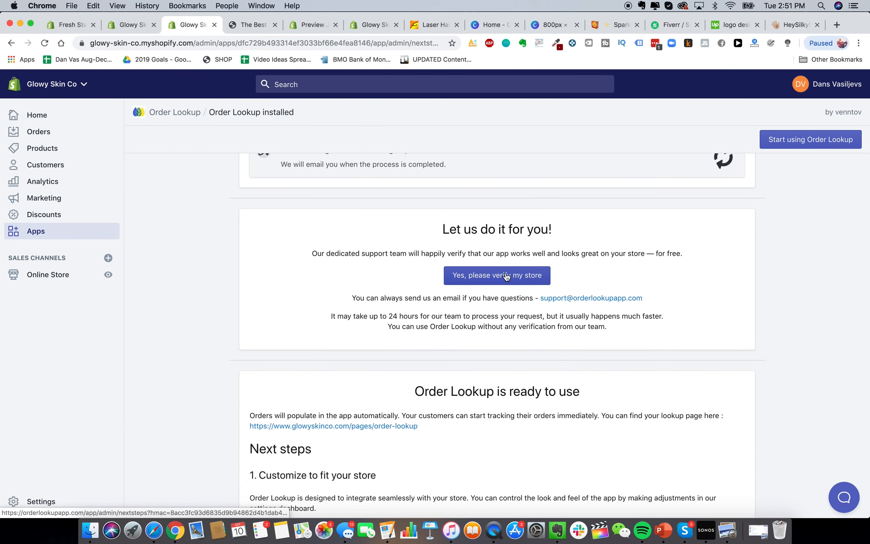
{"action": "scroll", "coordinate": [624, 302], "scroll_direction": "down", "scroll_amount": 5}
{"action": "scroll", "coordinate": [624, 305], "scroll_direction": "down", "scroll_amount": 1}
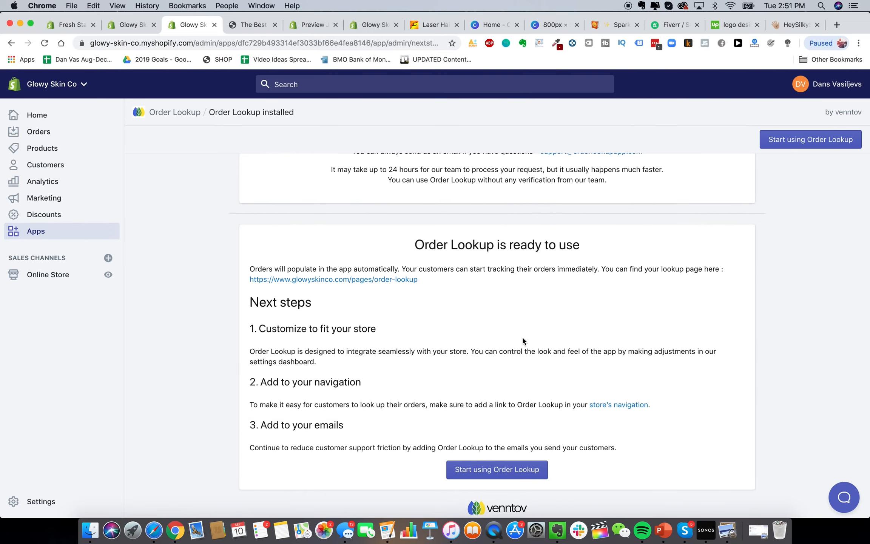
{"action": "scroll", "coordinate": [521, 335], "scroll_direction": "up", "scroll_amount": 10}
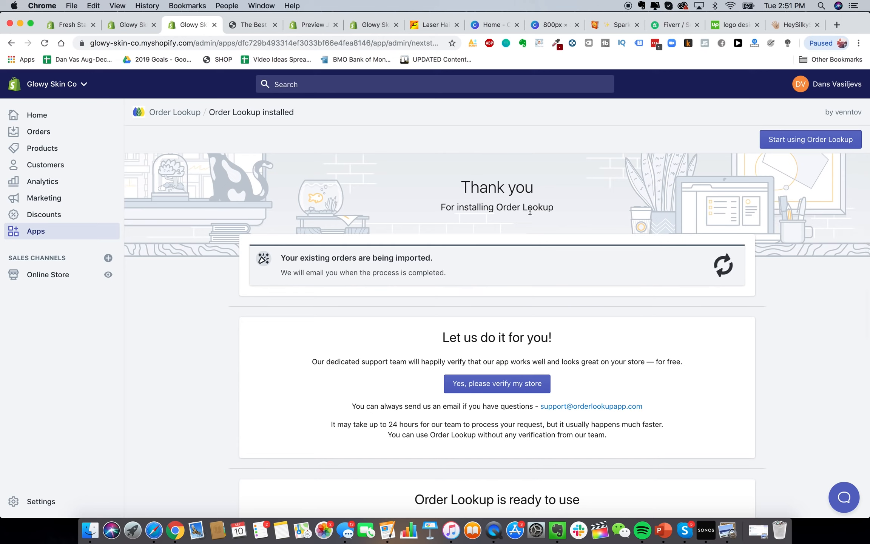
{"action": "left_click_drag", "start_coordinate": [496, 207], "coordinate": [553, 207]}
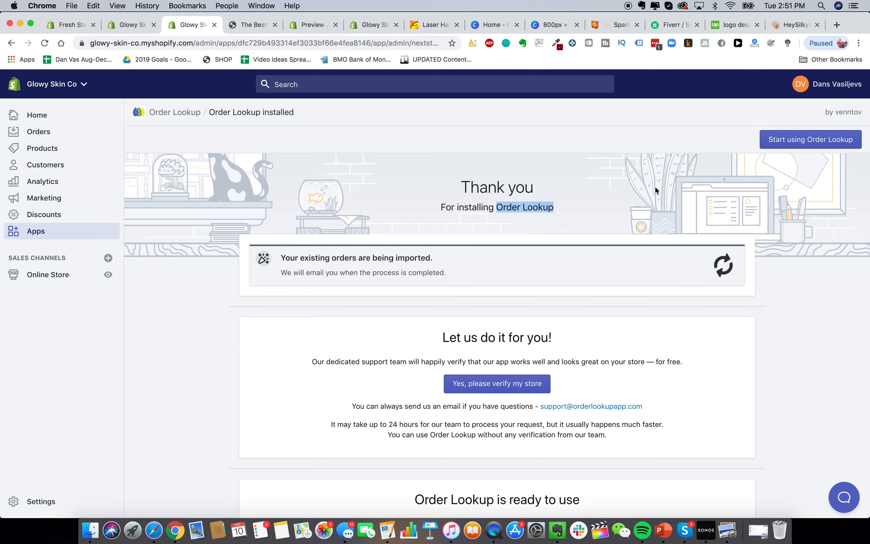
{"action": "left_click", "coordinate": [39, 234]}
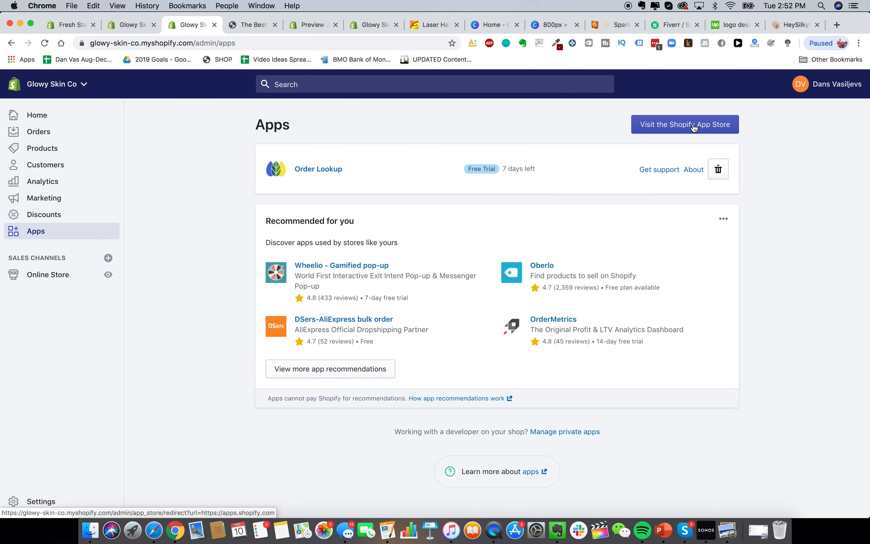
Search the App Store for 'help cen' and install HelpCenter – Build an Attractive FAQs Page
{"action": "left_click", "coordinate": [679, 125]}
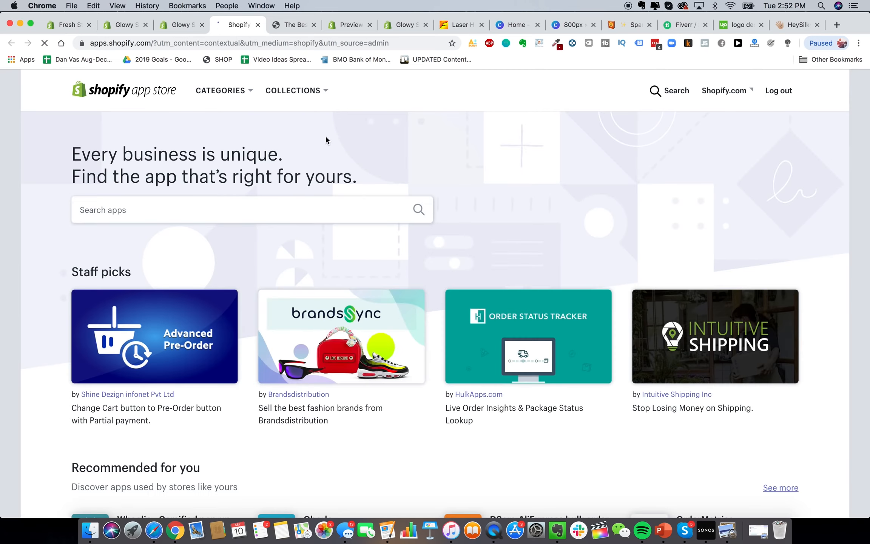
{"action": "left_click", "coordinate": [288, 211]}
{"action": "type", "text": "help cen"}
{"action": "left_click", "coordinate": [273, 236]}
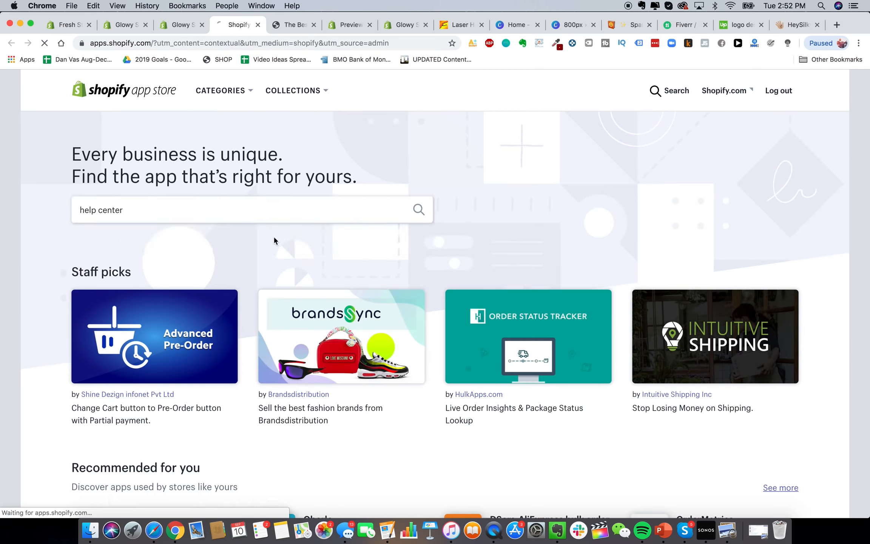
{"action": "left_click", "coordinate": [279, 294]}
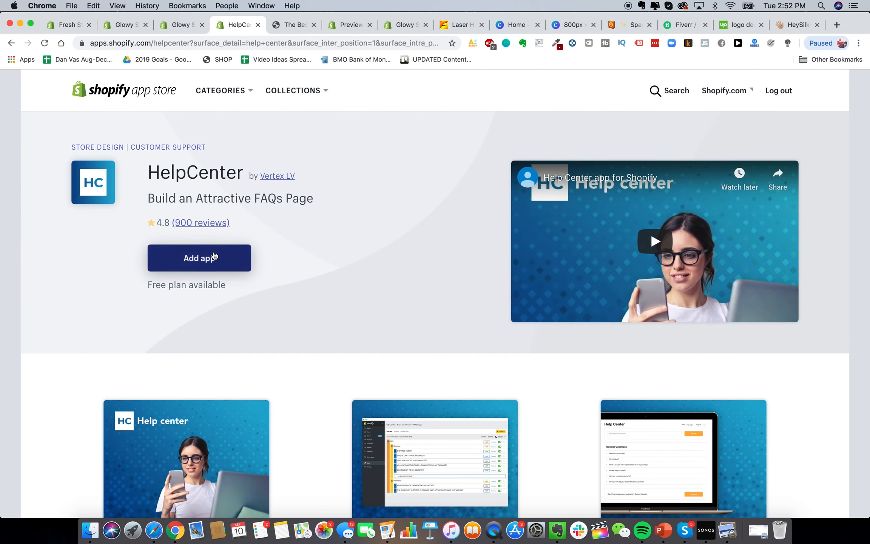
{"action": "left_click", "coordinate": [218, 255]}
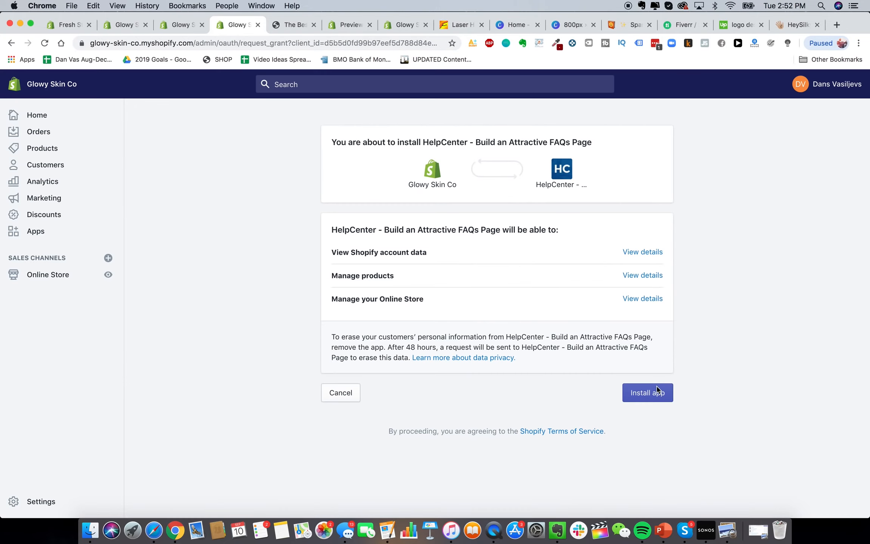
{"action": "left_click", "coordinate": [656, 389]}
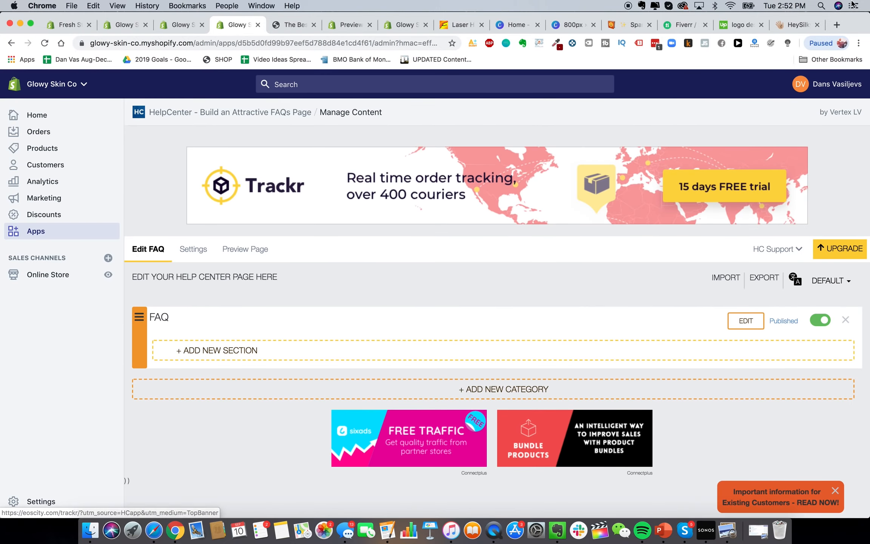
On the HeySilkySkin site, open Questions & Answers and expand the 'Is it safe?' answer
{"action": "left_click", "coordinate": [799, 26]}
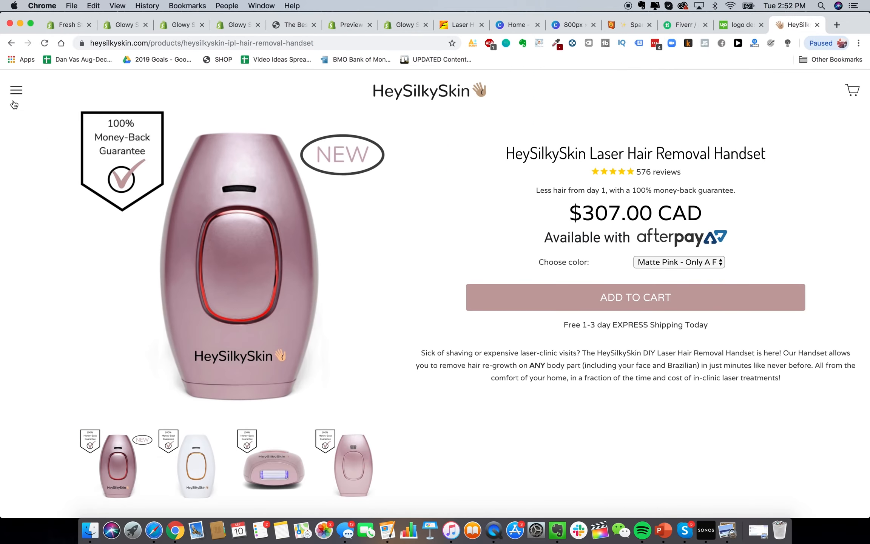
{"action": "left_click", "coordinate": [12, 92]}
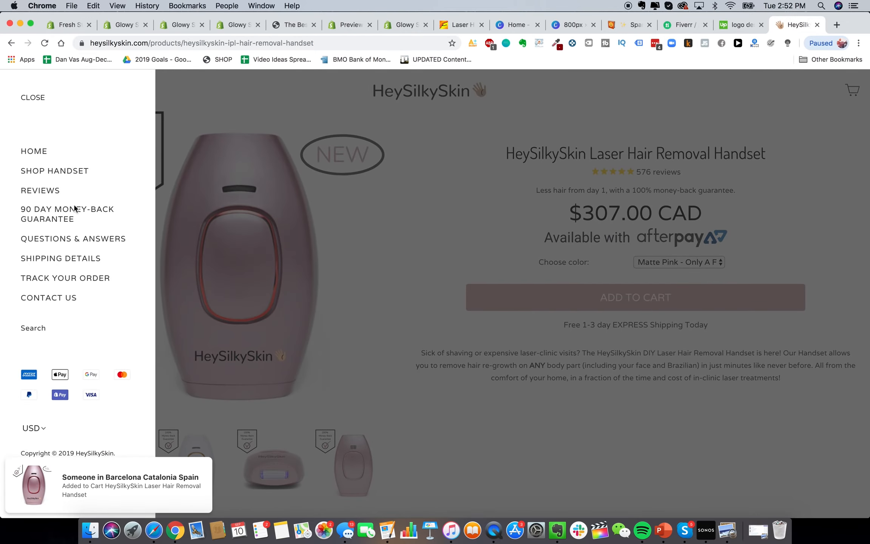
{"action": "left_click", "coordinate": [77, 240]}
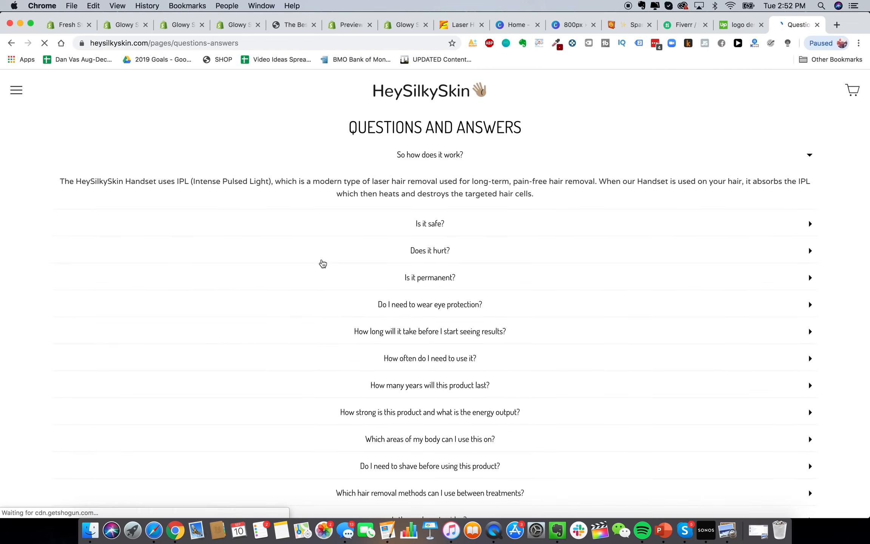
{"action": "scroll", "coordinate": [469, 277], "scroll_direction": "down", "scroll_amount": 10}
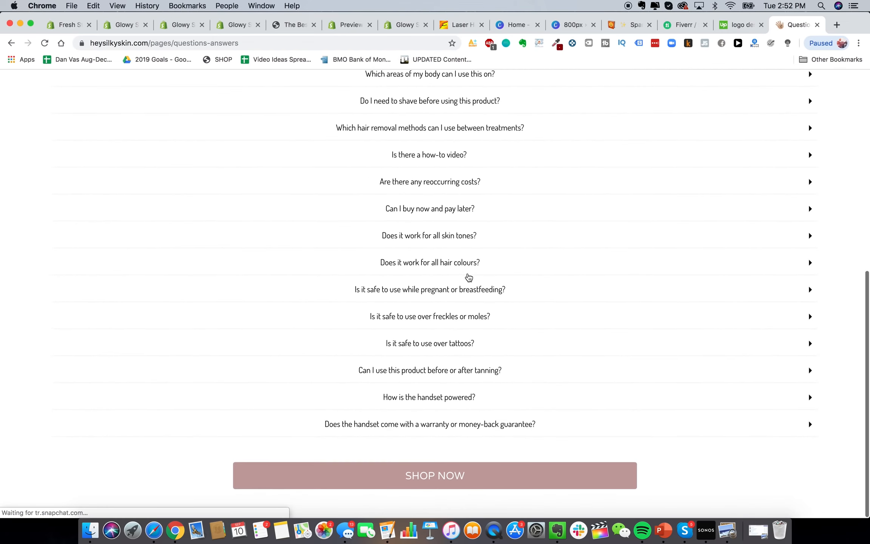
{"action": "scroll", "coordinate": [495, 282], "scroll_direction": "up", "scroll_amount": 10}
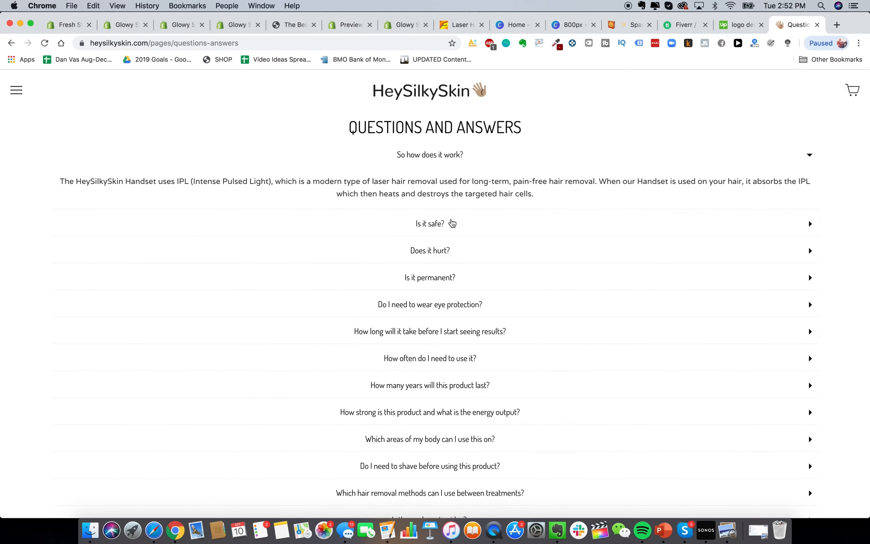
{"action": "left_click", "coordinate": [451, 224]}
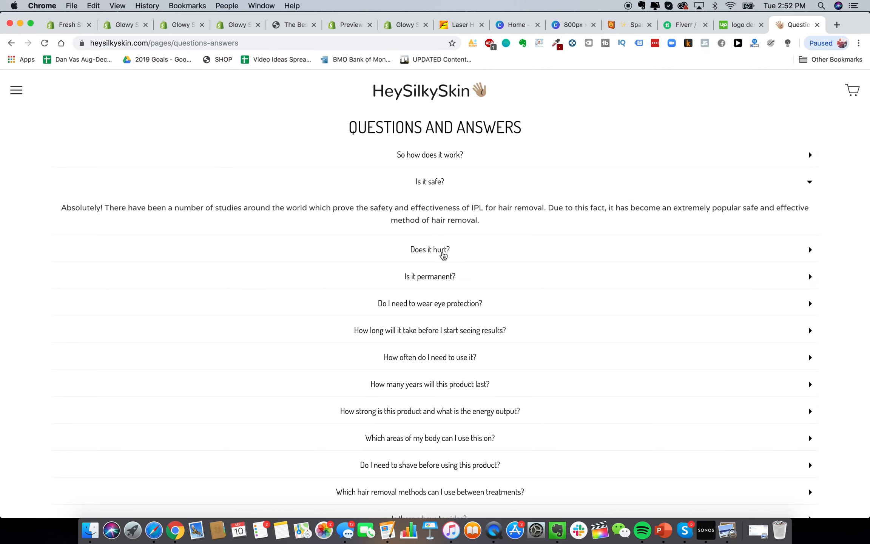
Create a new HelpCenter FAQ section named 'Qusstions & Answers'
{"action": "left_click", "coordinate": [131, 30]}
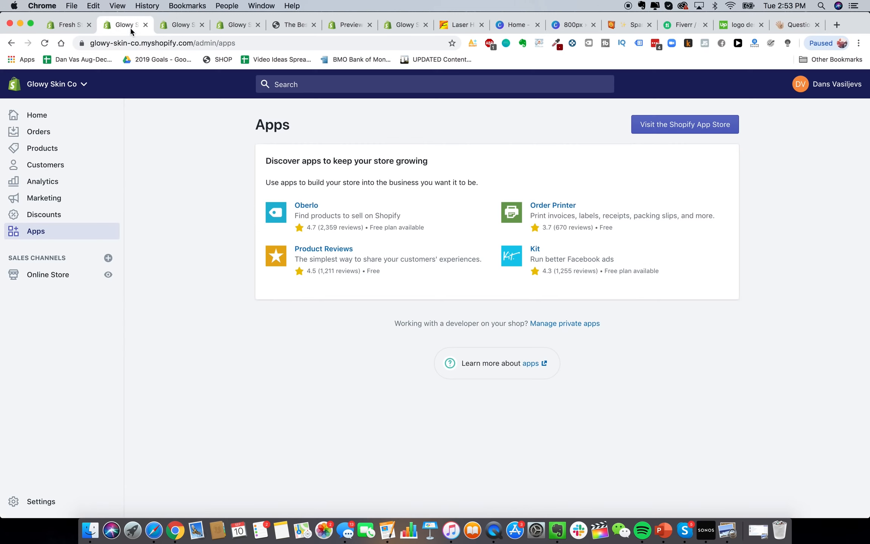
{"action": "left_click", "coordinate": [185, 25]}
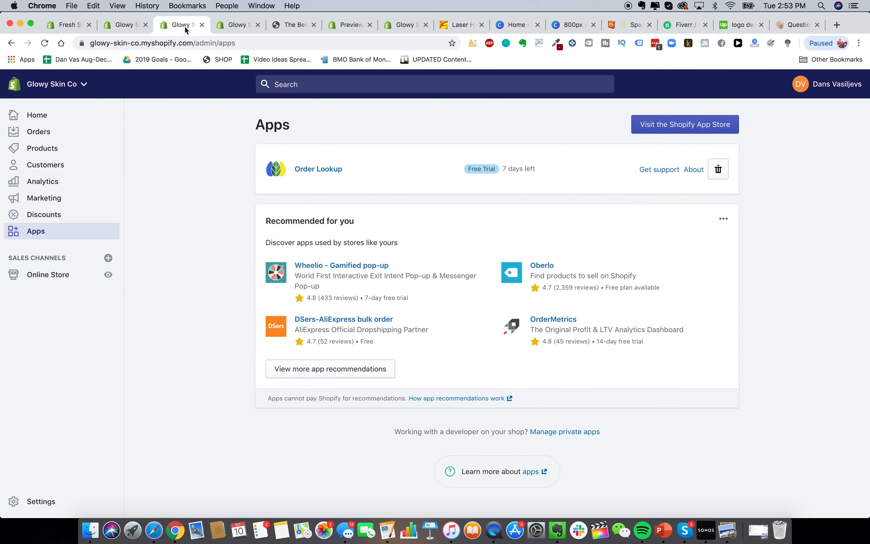
{"action": "left_click", "coordinate": [232, 26]}
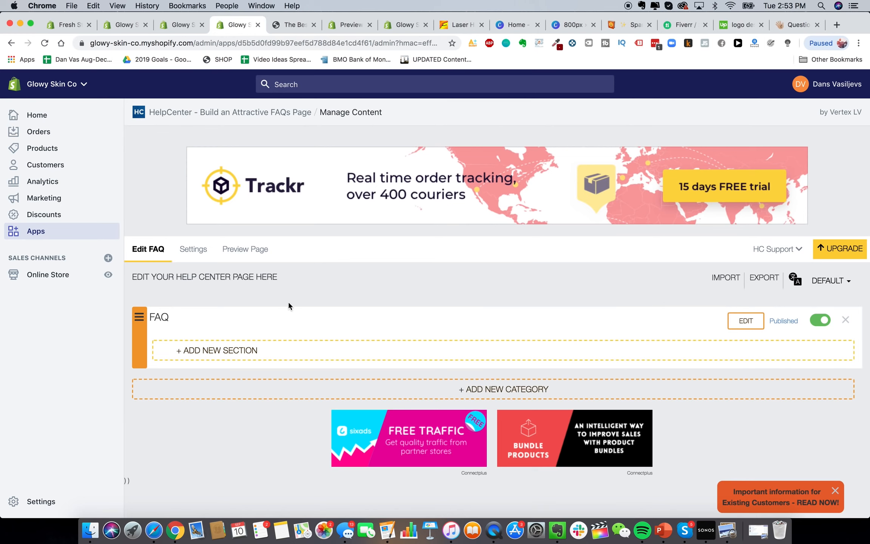
{"action": "left_click", "coordinate": [233, 351]}
{"action": "left_click", "coordinate": [501, 233]}
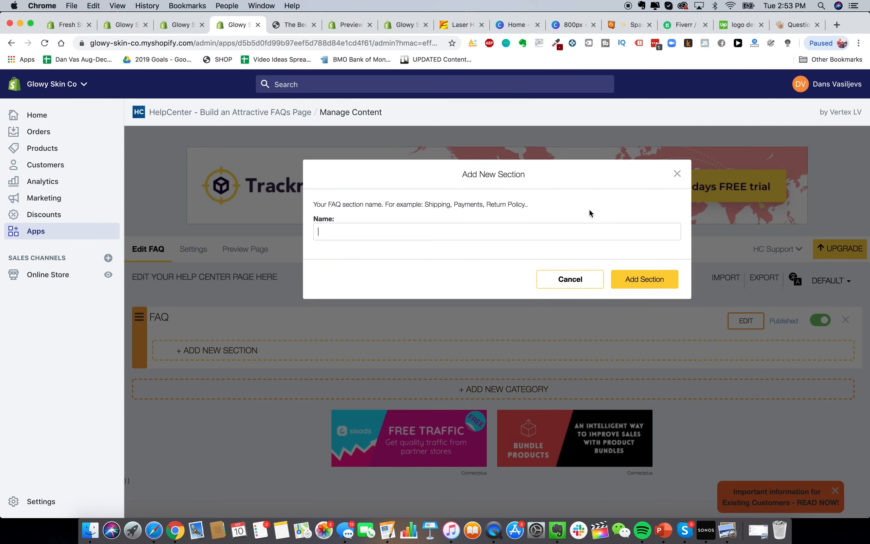
{"action": "type", "text": "Qus"}
{"action": "type", "text": "stions & Answers"}
{"action": "left_click", "coordinate": [645, 276]}
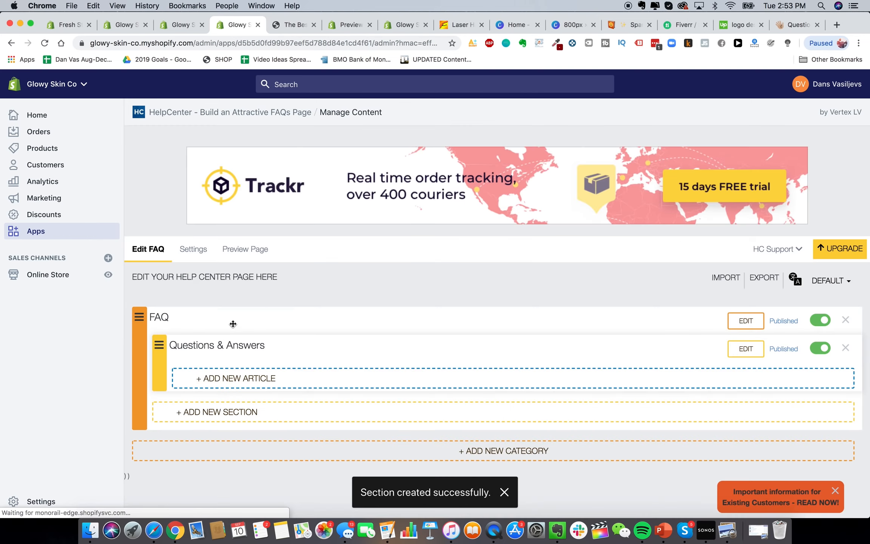
Draft the article 'So how does it work' with placeholder answer 'Test', comparing against HeySilkySkin's answer
{"action": "left_click", "coordinate": [234, 374]}
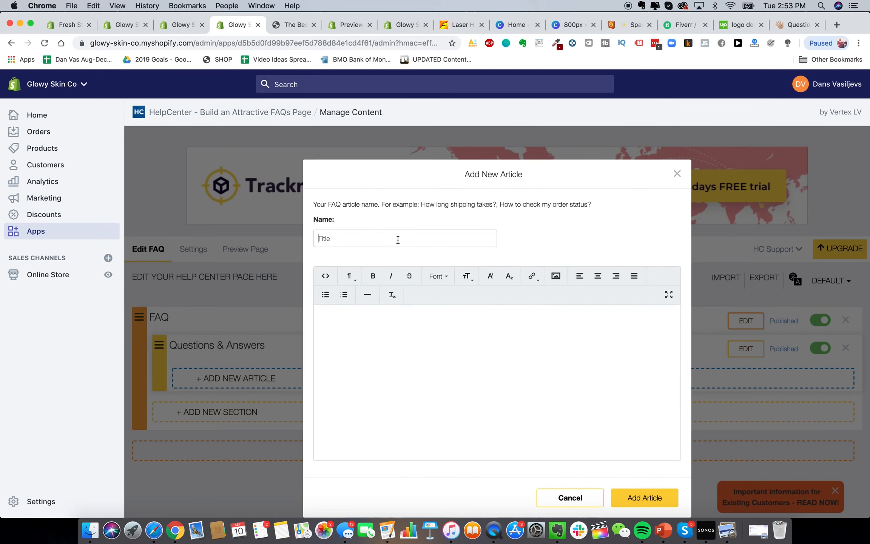
{"action": "type", "text": "So how does it work?"}
{"action": "left_click", "coordinate": [426, 375]}
{"action": "type", "text": "Test test test"}
{"action": "left_click", "coordinate": [781, 27]}
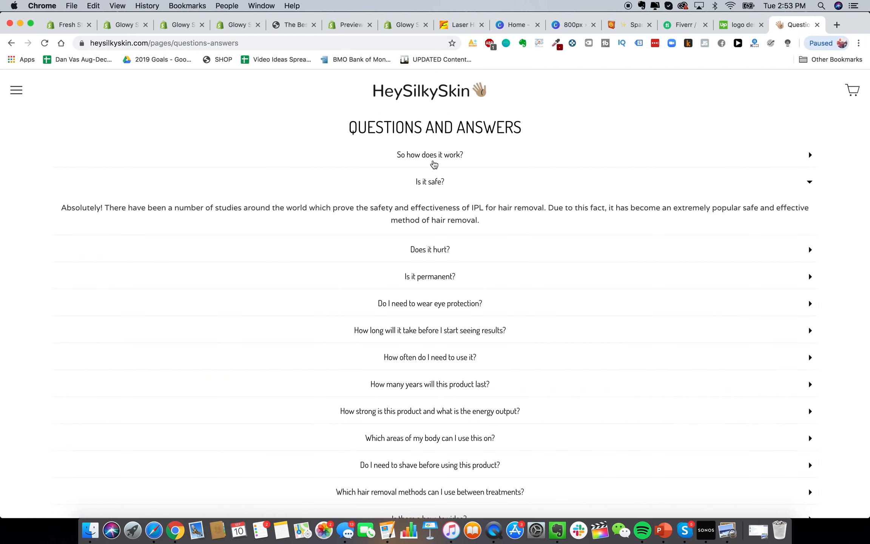
{"action": "left_click", "coordinate": [433, 163]}
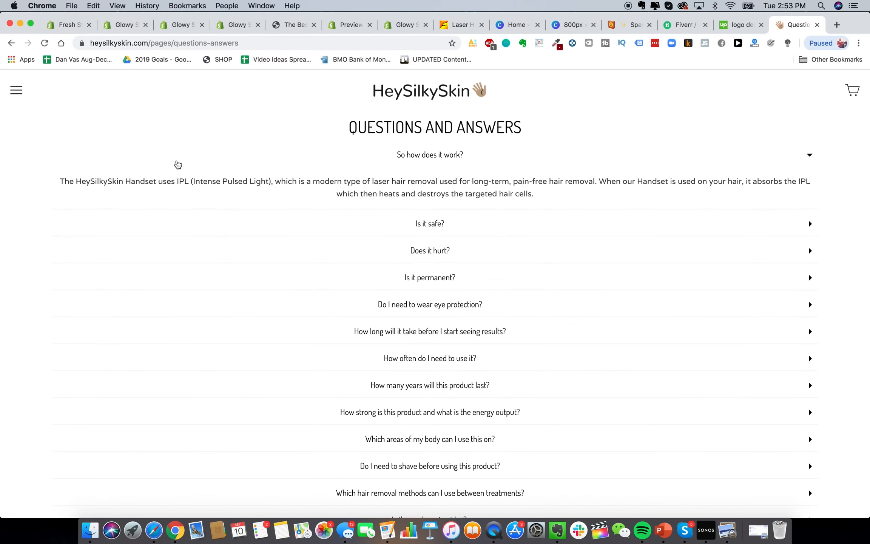
Replace the answer with the IPL handset text 'The Glowy Skin Handset uses advanced lc' and save
{"action": "left_click", "coordinate": [181, 27]}
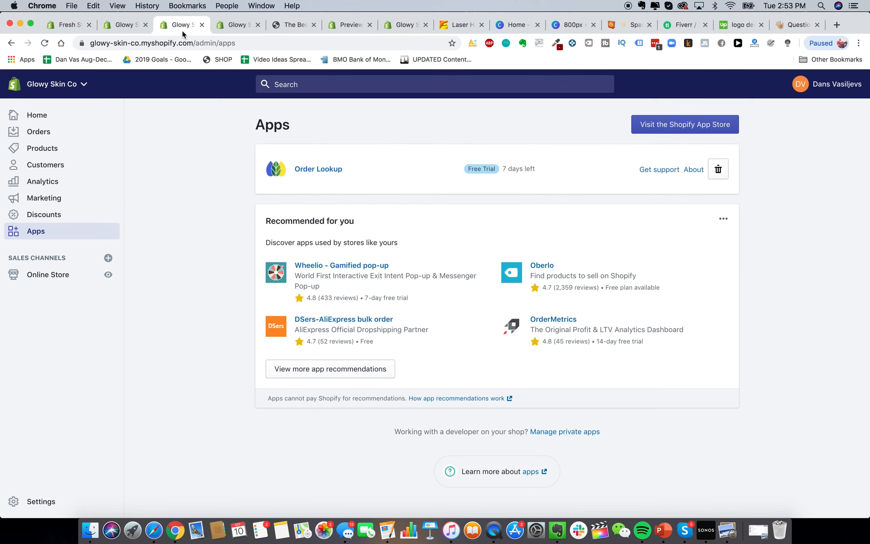
{"action": "left_click", "coordinate": [212, 23]}
{"action": "key", "text": "super+a"}
{"action": "type", "text": "The "}
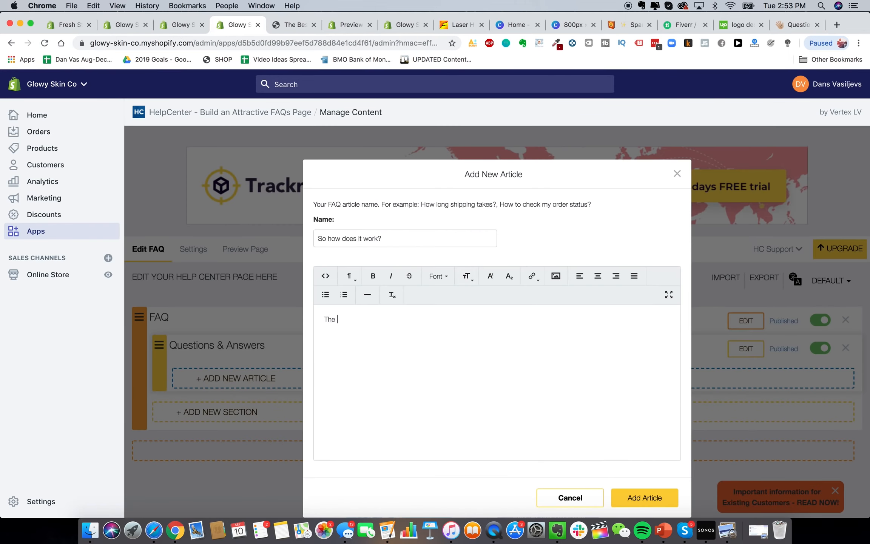
{"action": "type", "text": "Glowy Skin Handset uses advanced l"}
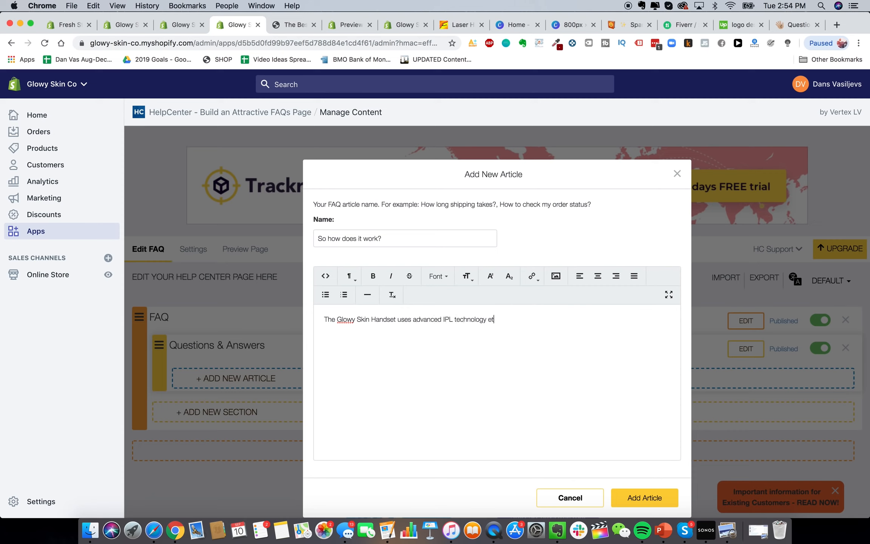
{"action": "type", "text": "c etc"}
{"action": "left_click", "coordinate": [633, 496]}
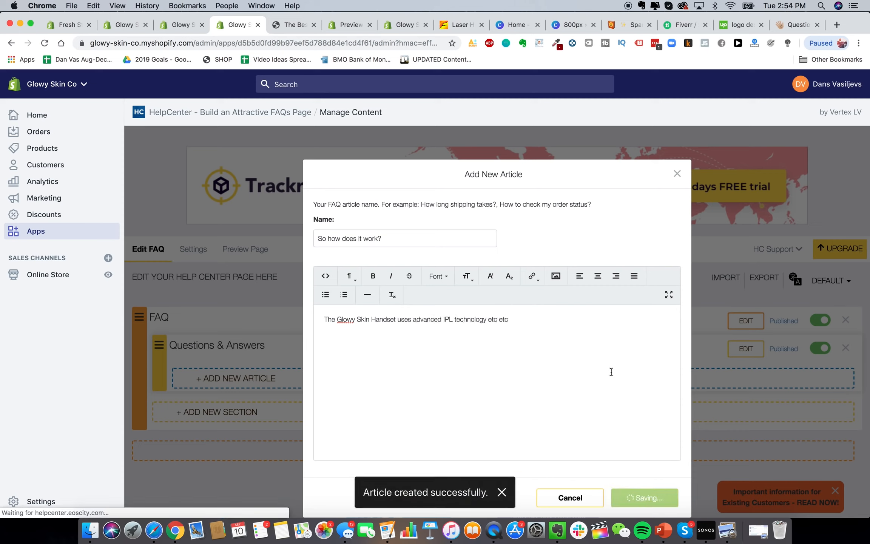
Preview the storefront help center and expand then collapse 'So how does it work?'
{"action": "scroll", "coordinate": [405, 291], "scroll_direction": "up", "scroll_amount": 1}
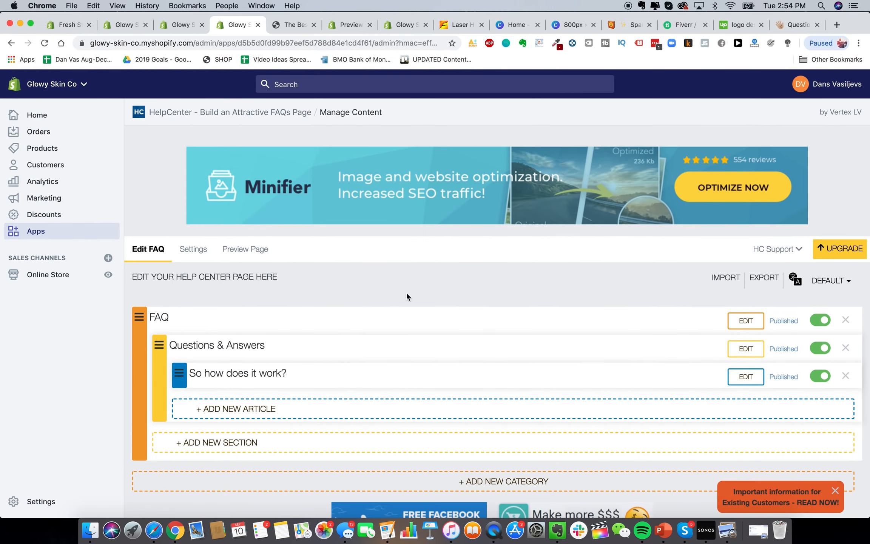
{"action": "left_click", "coordinate": [234, 250]}
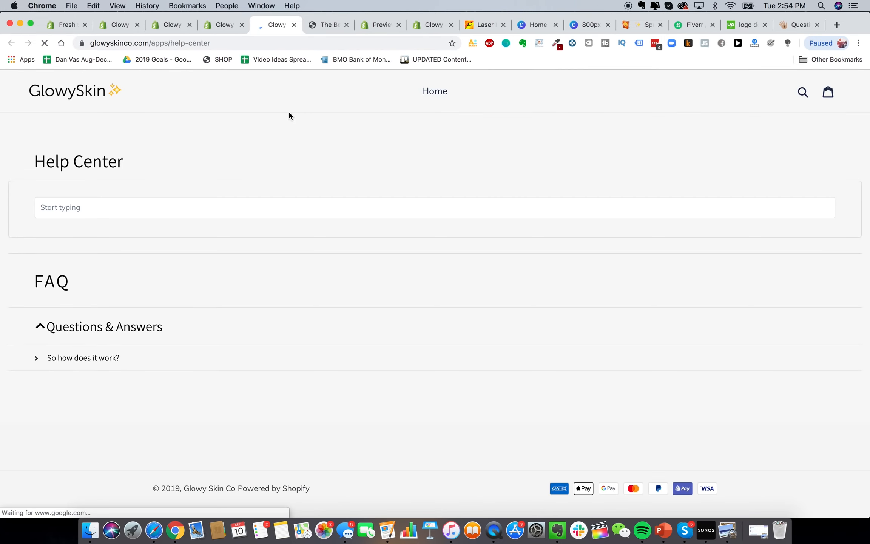
{"action": "left_click", "coordinate": [82, 357]}
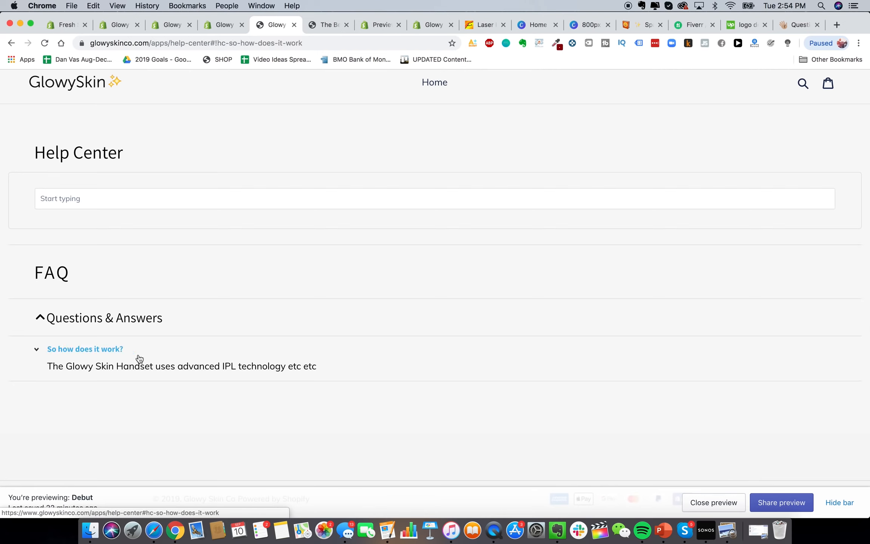
{"action": "left_click", "coordinate": [105, 350]}
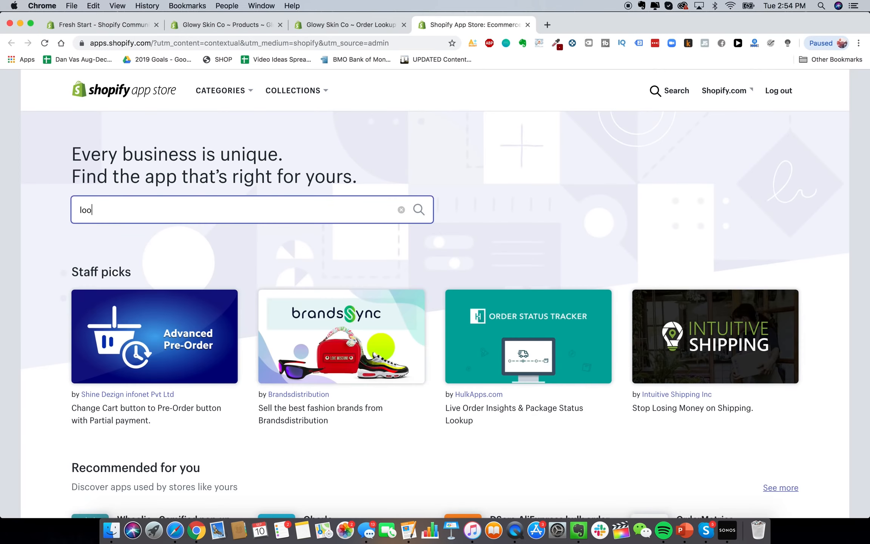
Search the App Store for loox and open the Loox - Photo Reviews listing
{"action": "type", "text": "x"}
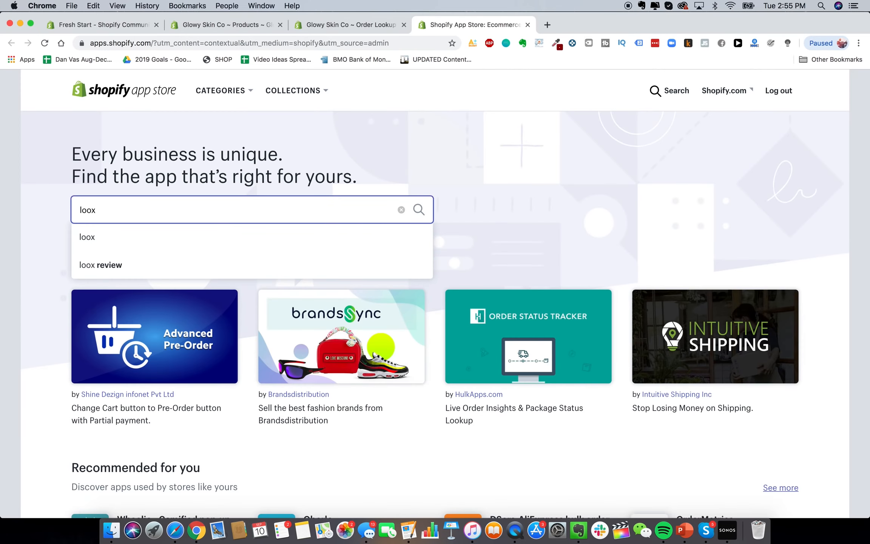
{"action": "key", "text": "Return"}
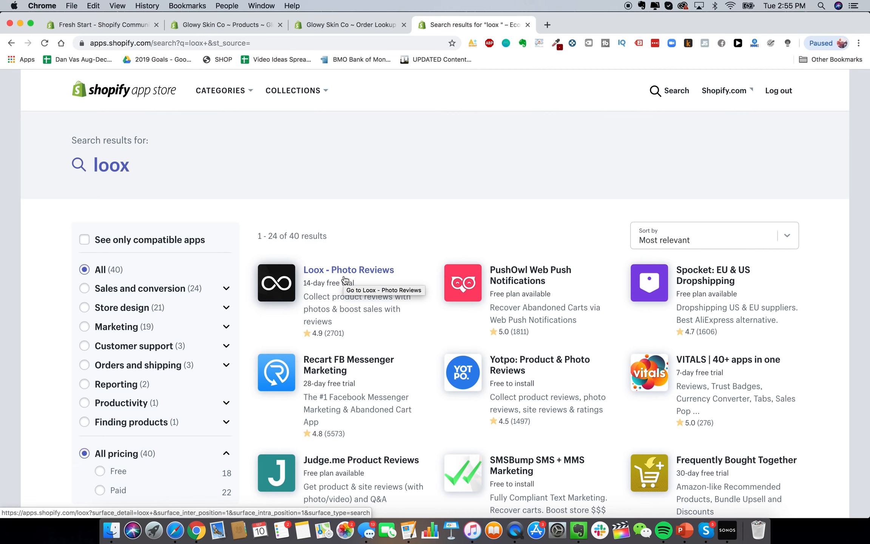
{"action": "left_click", "coordinate": [344, 280]}
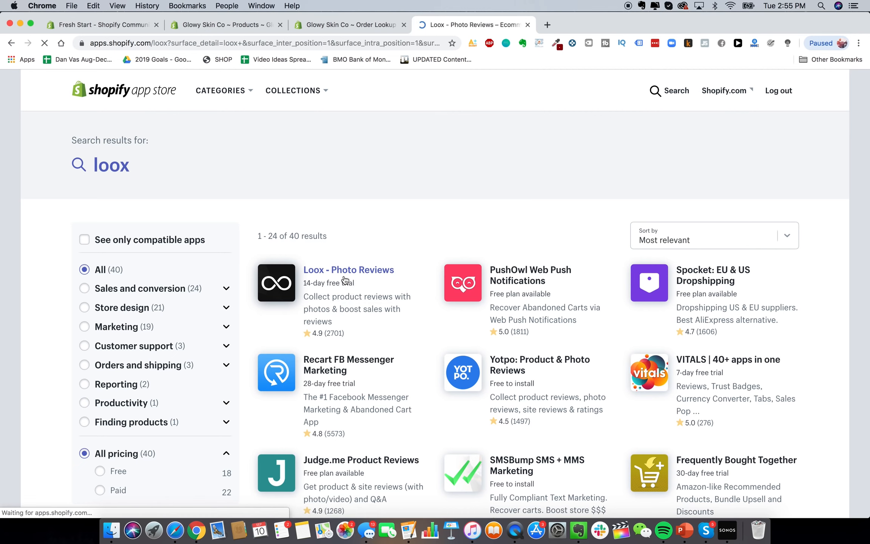
{"action": "scroll", "coordinate": [278, 238], "scroll_direction": "down", "scroll_amount": 3}
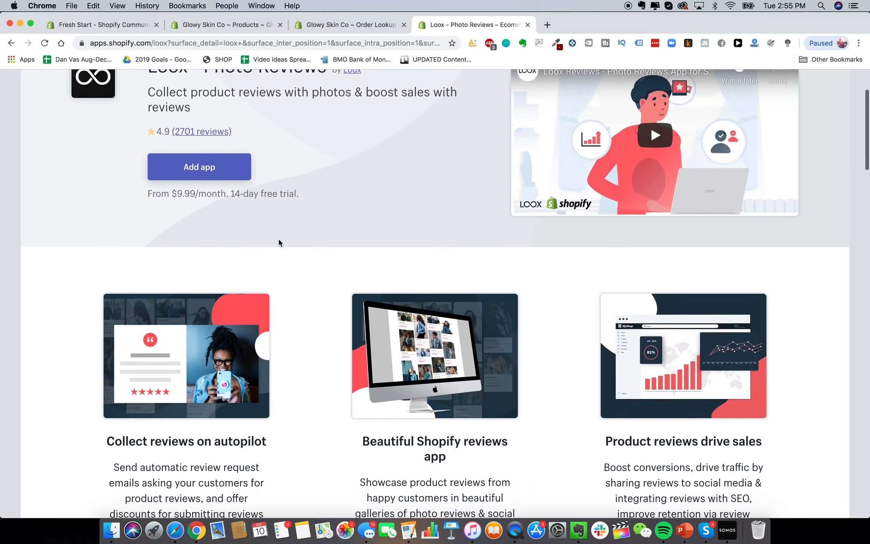
{"action": "scroll", "coordinate": [278, 239], "scroll_direction": "up", "scroll_amount": 3}
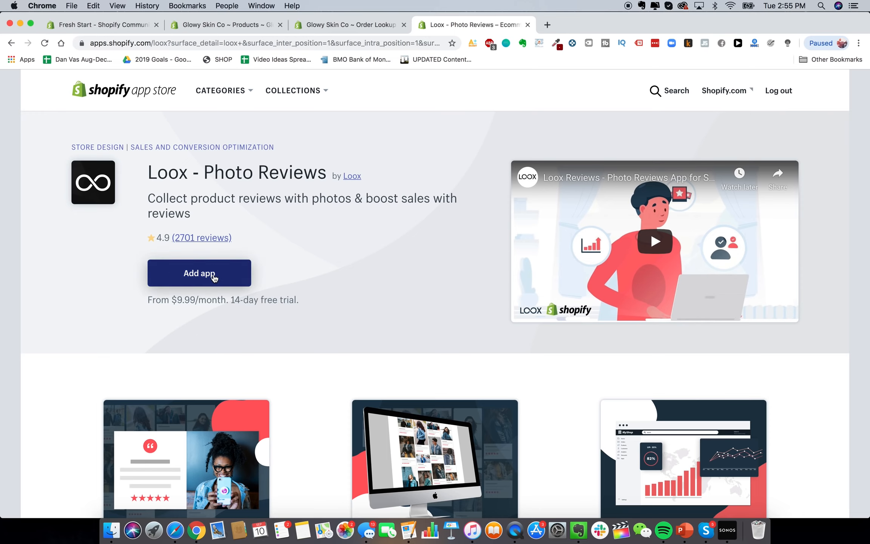
Add Loox to the store and start the Basic plan's 14-day trial
{"action": "left_click", "coordinate": [200, 281]}
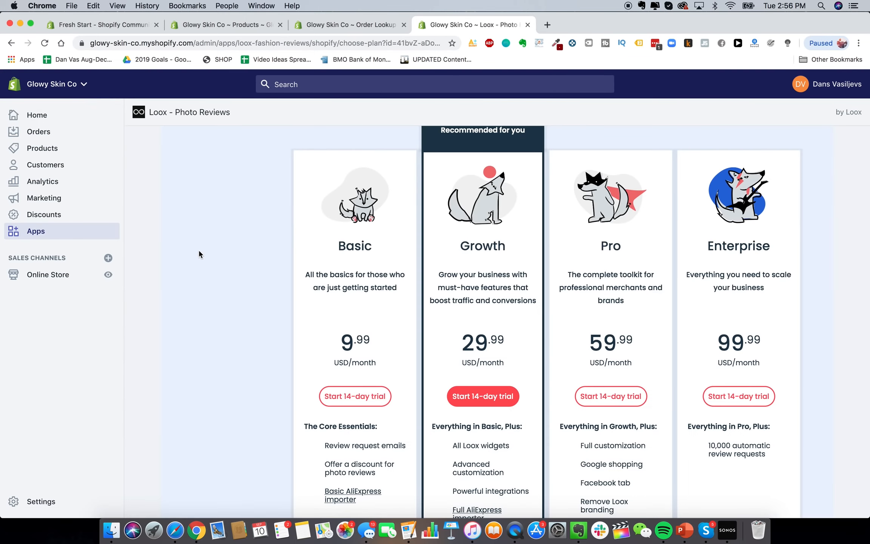
{"action": "scroll", "coordinate": [201, 256], "scroll_direction": "up", "scroll_amount": 1}
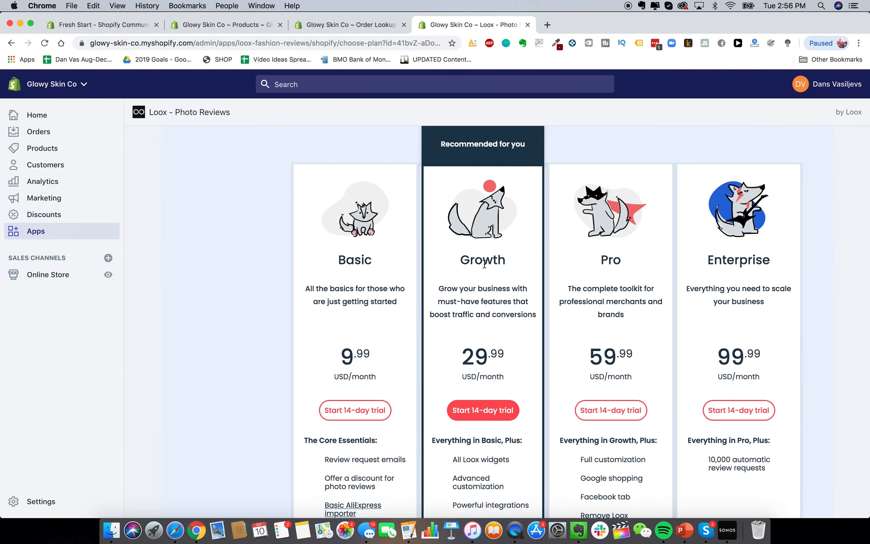
{"action": "left_click", "coordinate": [365, 415]}
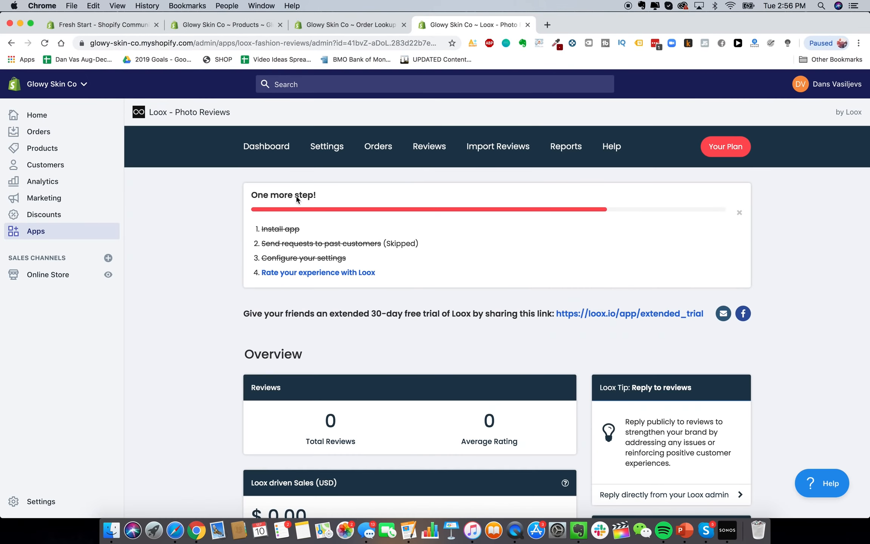
Look through the Loox settings page
{"action": "left_click", "coordinate": [325, 148]}
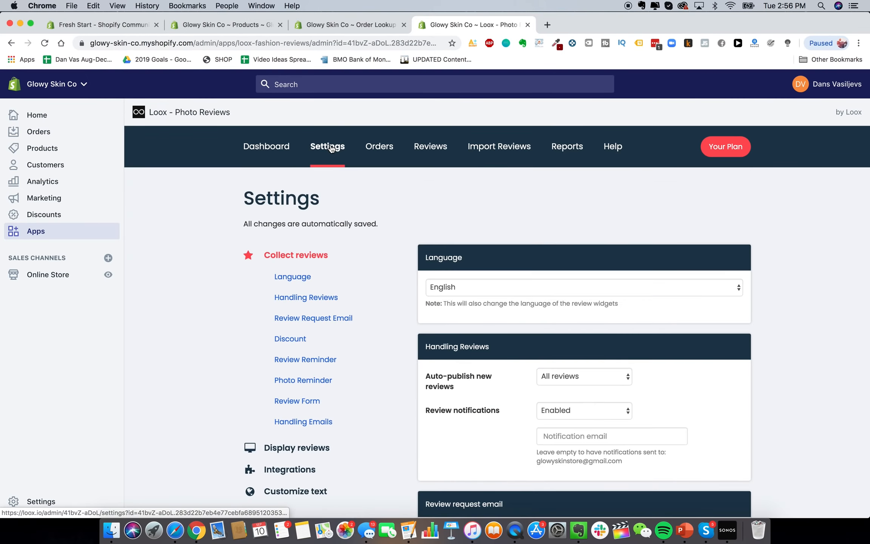
{"action": "scroll", "coordinate": [453, 252], "scroll_direction": "down", "scroll_amount": 5}
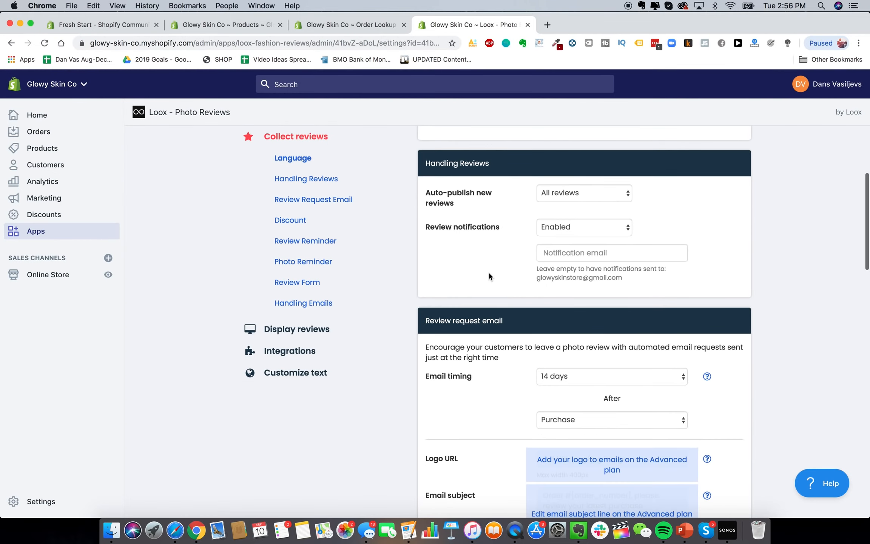
{"action": "scroll", "coordinate": [488, 271], "scroll_direction": "down", "scroll_amount": 2}
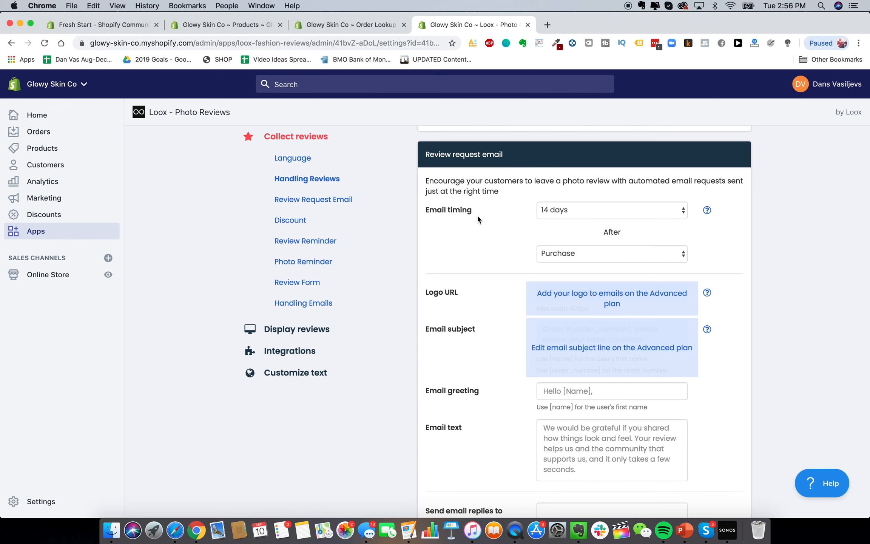
{"action": "scroll", "coordinate": [477, 214], "scroll_direction": "down", "scroll_amount": 6}
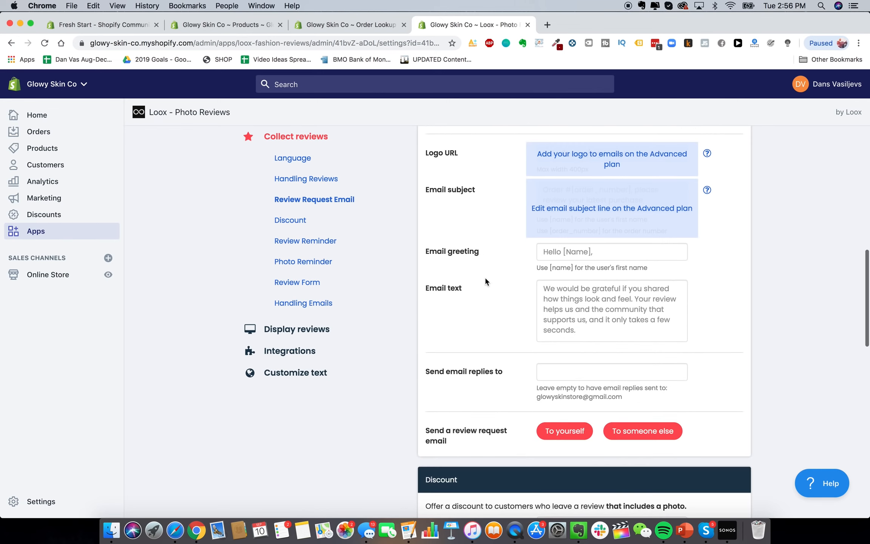
{"action": "scroll", "coordinate": [485, 281], "scroll_direction": "down", "scroll_amount": 12}
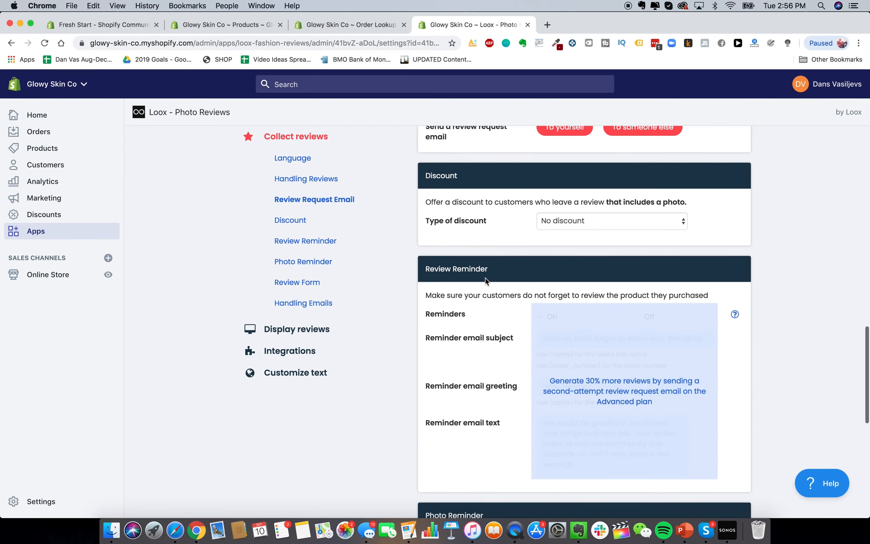
{"action": "scroll", "coordinate": [485, 280], "scroll_direction": "down", "scroll_amount": 11}
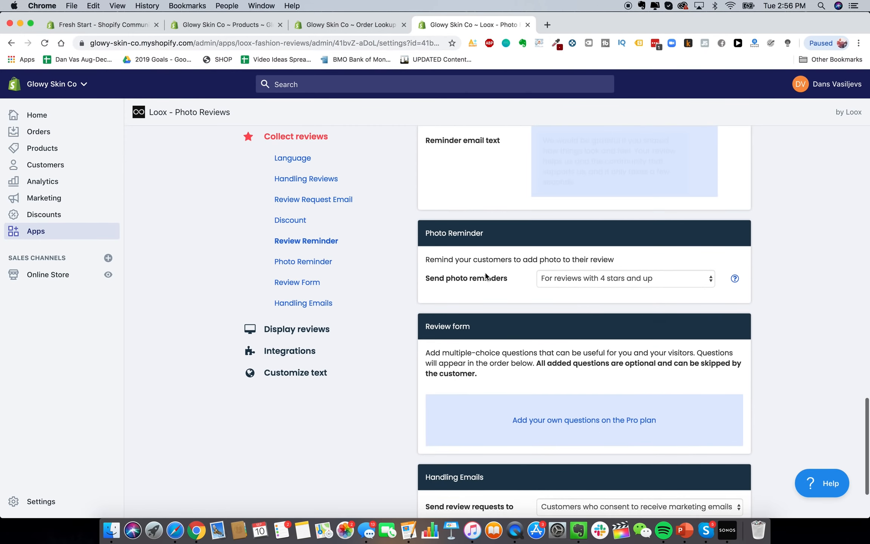
{"action": "scroll", "coordinate": [477, 252], "scroll_direction": "down", "scroll_amount": 3}
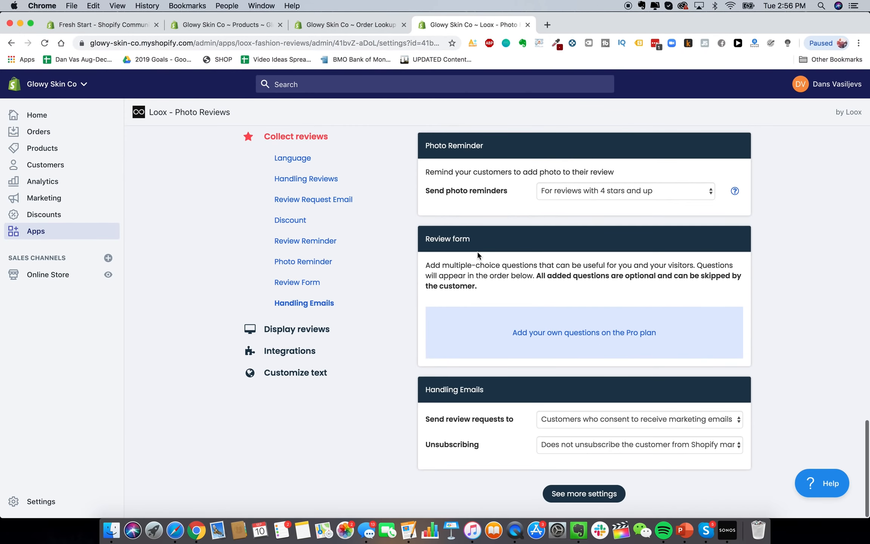
{"action": "scroll", "coordinate": [477, 253], "scroll_direction": "up", "scroll_amount": 20}
{"action": "scroll", "coordinate": [477, 251], "scroll_direction": "up", "scroll_amount": 3}
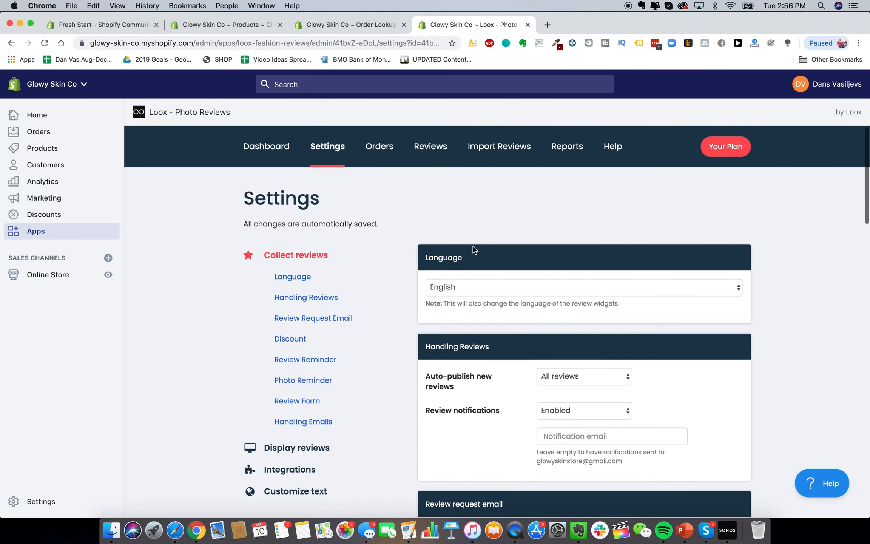
Check the Loox Orders page and the AliExpress Import Reviews instructions
{"action": "left_click", "coordinate": [381, 158]}
{"action": "left_click", "coordinate": [491, 151]}
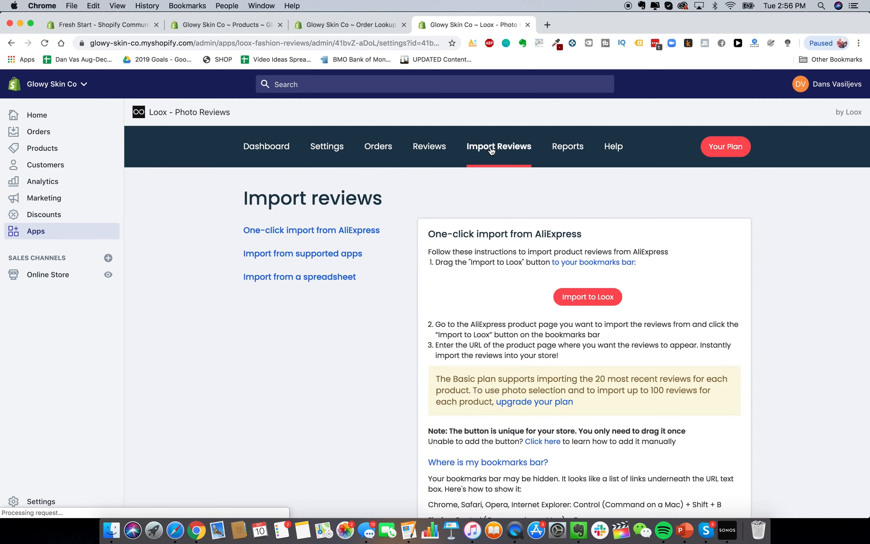
{"action": "scroll", "coordinate": [478, 227], "scroll_direction": "down", "scroll_amount": 1}
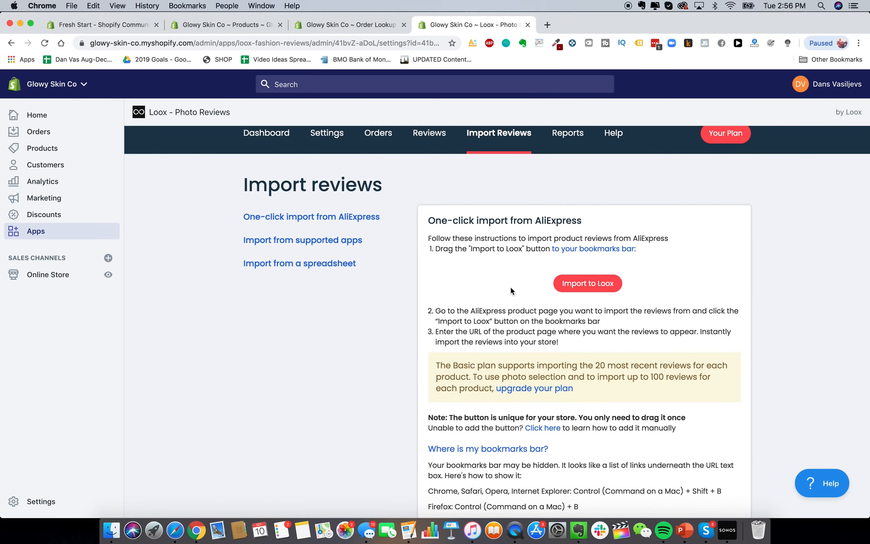
{"action": "scroll", "coordinate": [510, 287], "scroll_direction": "down", "scroll_amount": 4}
{"action": "scroll", "coordinate": [440, 279], "scroll_direction": "down", "scroll_amount": 1}
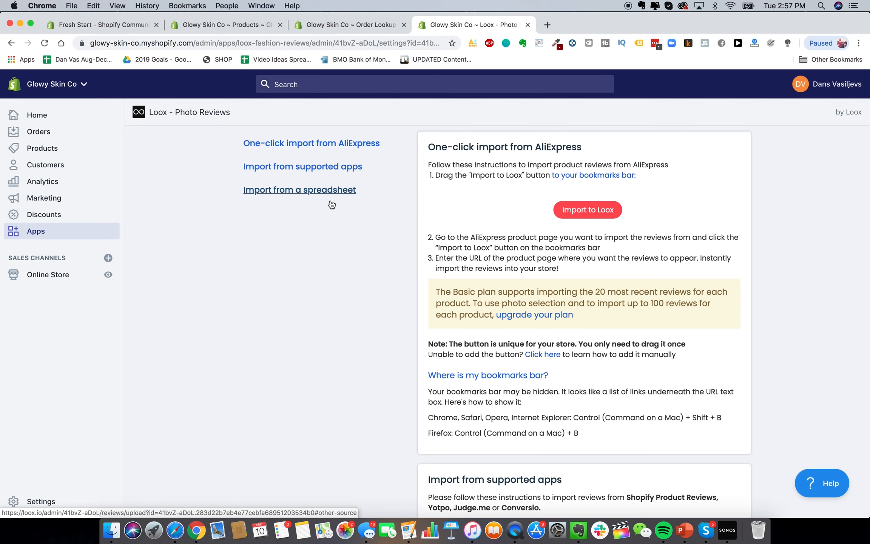
{"action": "scroll", "coordinate": [311, 197], "scroll_direction": "up", "scroll_amount": 5}
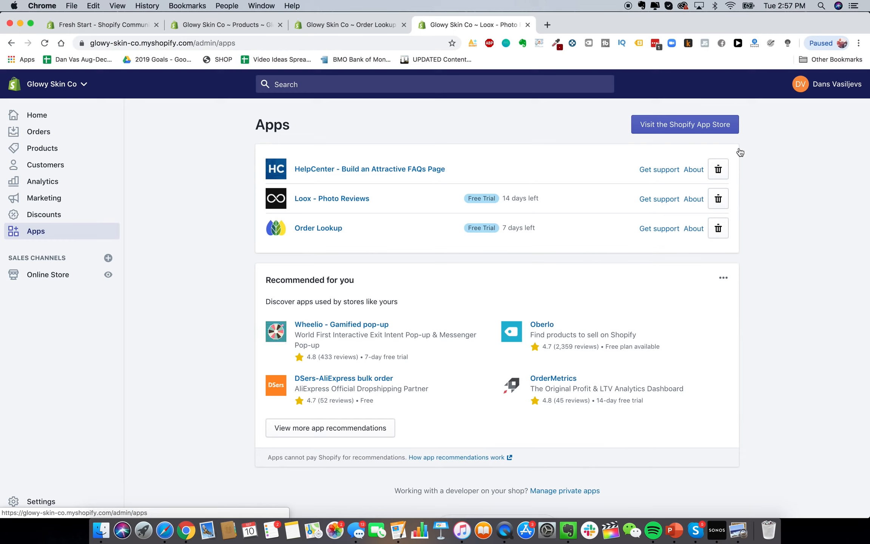
Search the App Store for smsbump and add SMSBump SMS + MMS Marketing to the store
{"action": "left_click", "coordinate": [688, 125]}
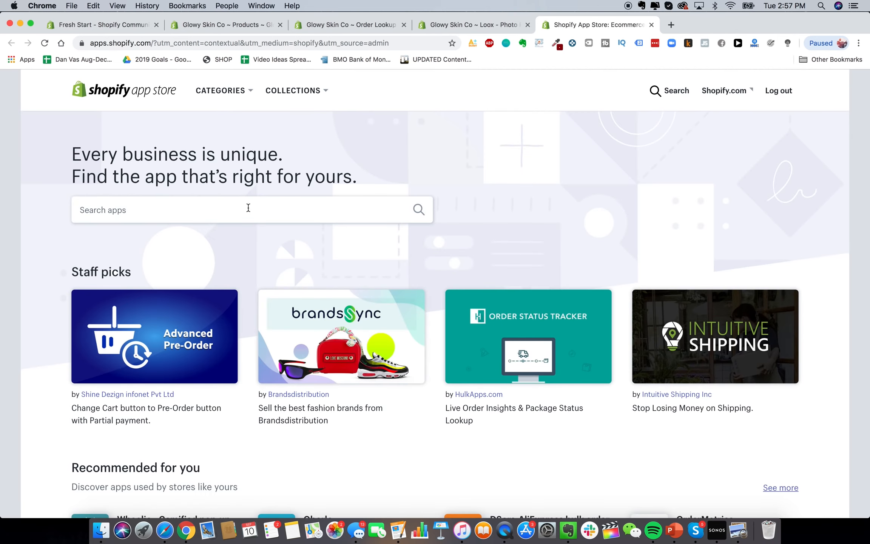
{"action": "left_click", "coordinate": [227, 209]}
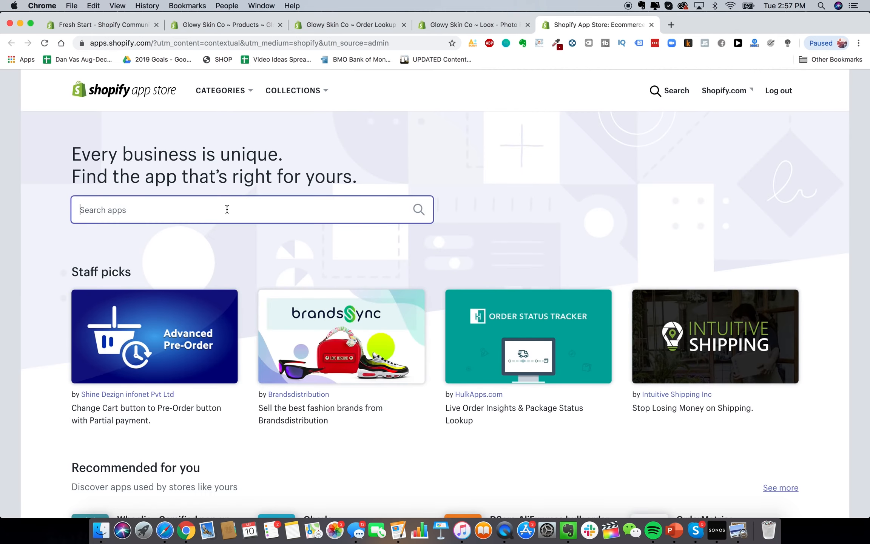
{"action": "type", "text": "sms"}
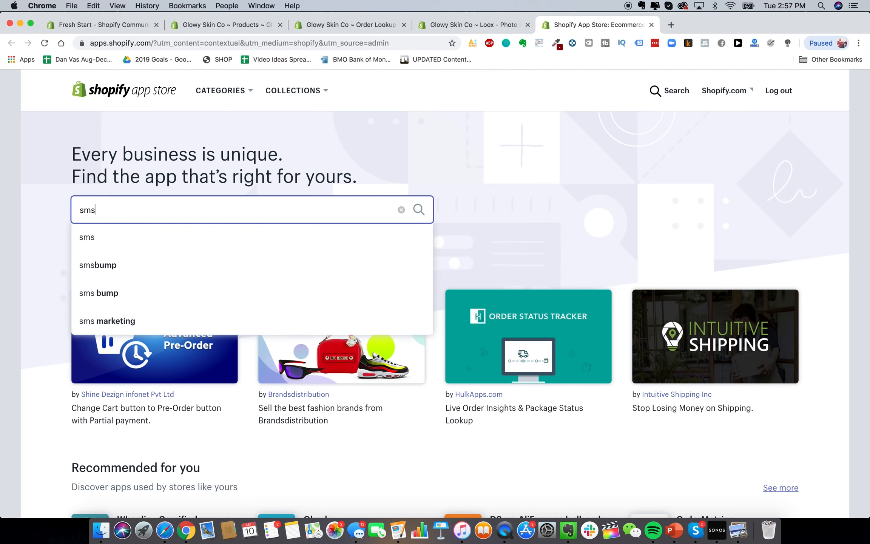
{"action": "type", "text": "bump"}
{"action": "key", "text": "Return"}
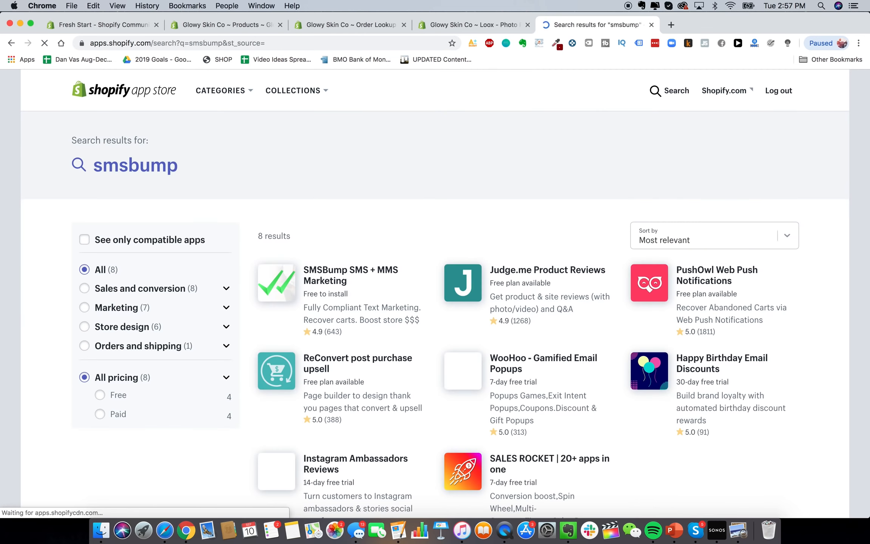
{"action": "scroll", "coordinate": [361, 289], "scroll_direction": "down", "scroll_amount": 2}
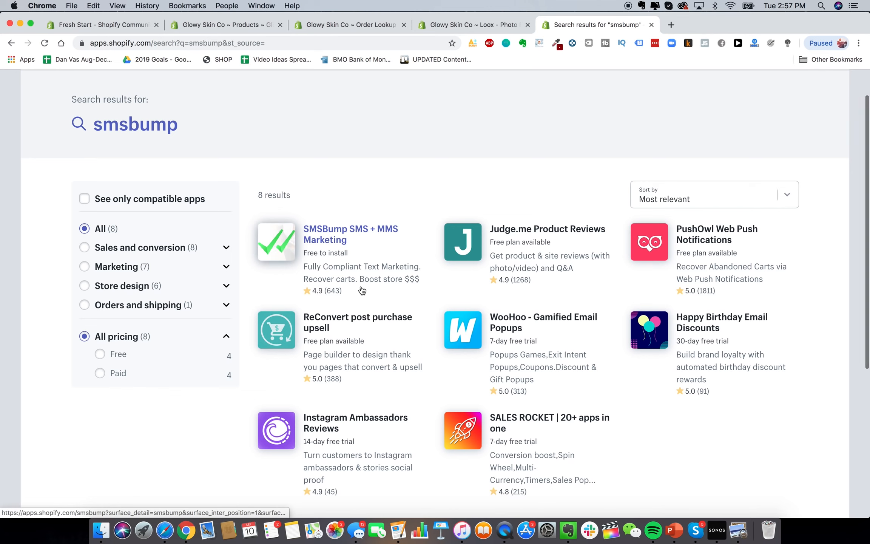
{"action": "left_click", "coordinate": [350, 250]}
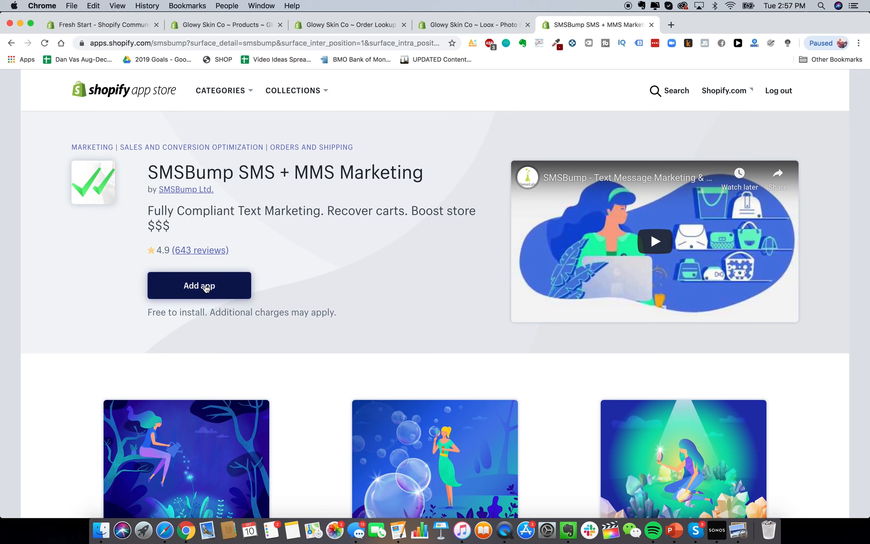
{"action": "left_click", "coordinate": [206, 287]}
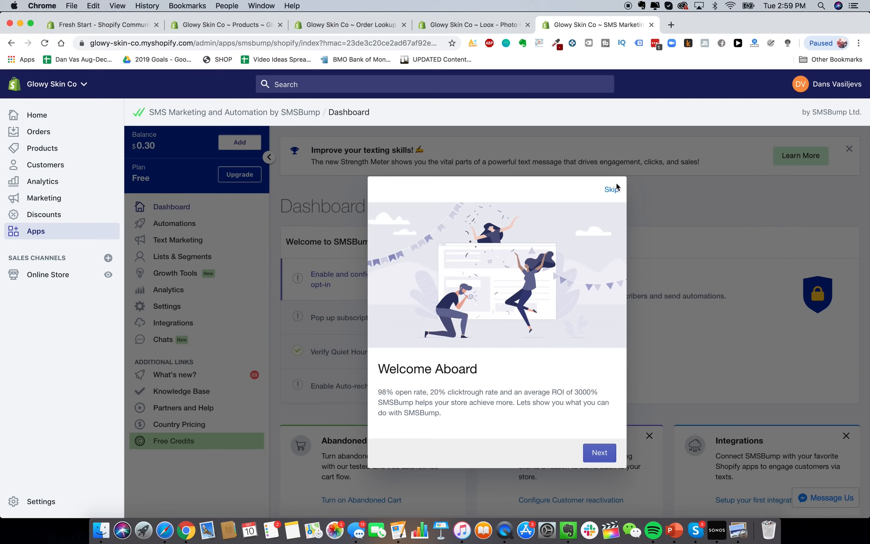
Skip the SMSBump welcome, review its 0/4 setup checklist, then launch the App Store in a new tab
{"action": "left_click", "coordinate": [611, 193]}
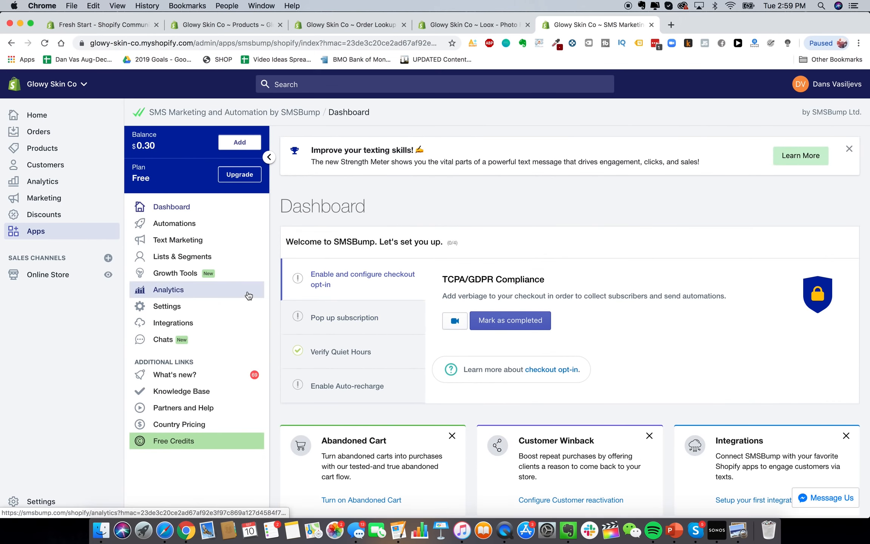
{"action": "scroll", "coordinate": [340, 325], "scroll_direction": "down", "scroll_amount": 5}
{"action": "scroll", "coordinate": [343, 326], "scroll_direction": "up", "scroll_amount": 2}
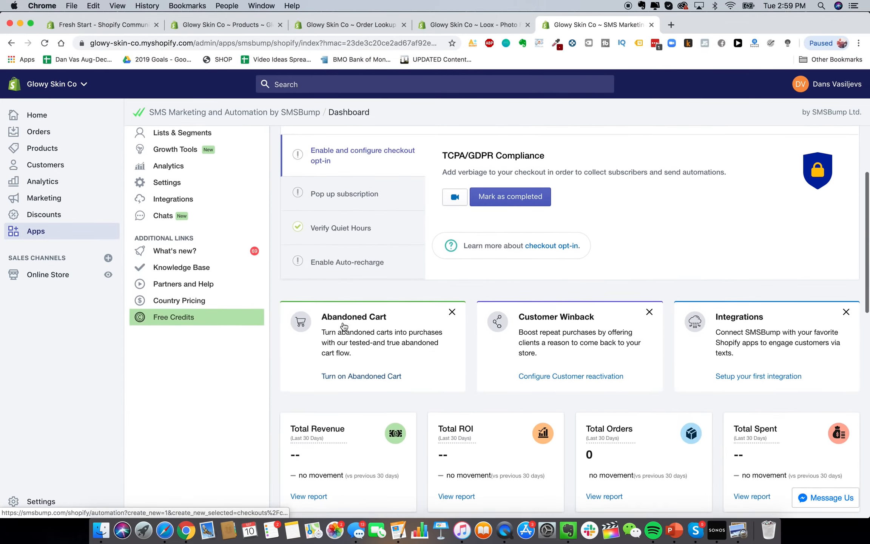
{"action": "scroll", "coordinate": [342, 322], "scroll_direction": "down", "scroll_amount": 4}
{"action": "scroll", "coordinate": [343, 322], "scroll_direction": "down", "scroll_amount": 5}
{"action": "scroll", "coordinate": [342, 323], "scroll_direction": "up", "scroll_amount": 10}
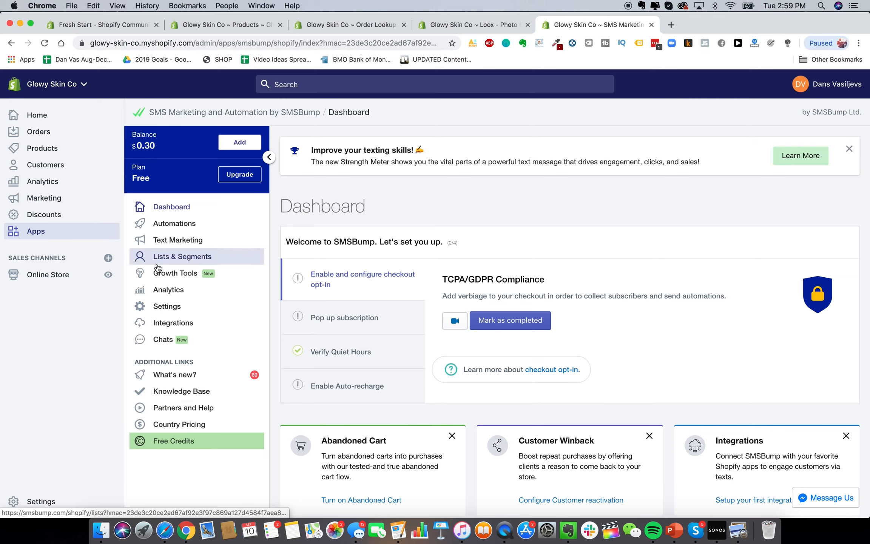
{"action": "left_click", "coordinate": [53, 229]}
{"action": "left_click", "coordinate": [675, 124]}
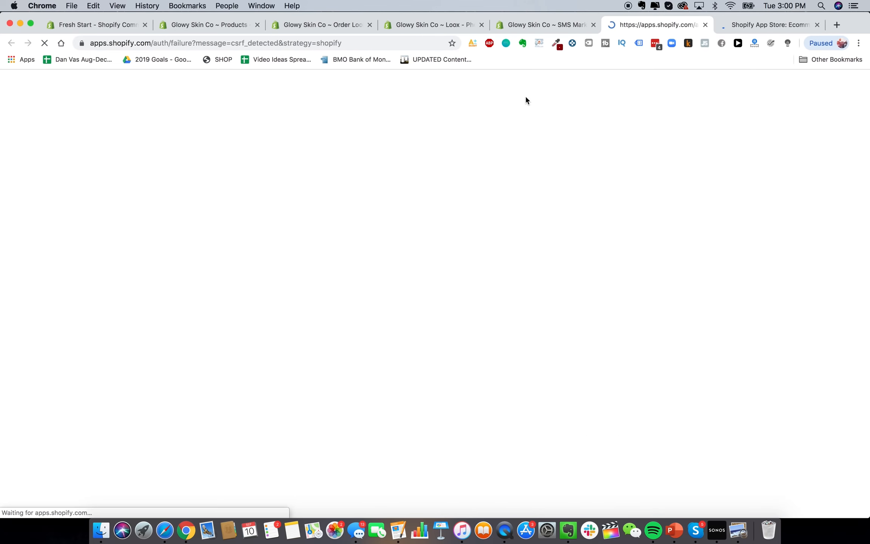
Search for klaviyo and install Klaviyo: Marketing Automation, approving its permissions
{"action": "left_click", "coordinate": [756, 23]}
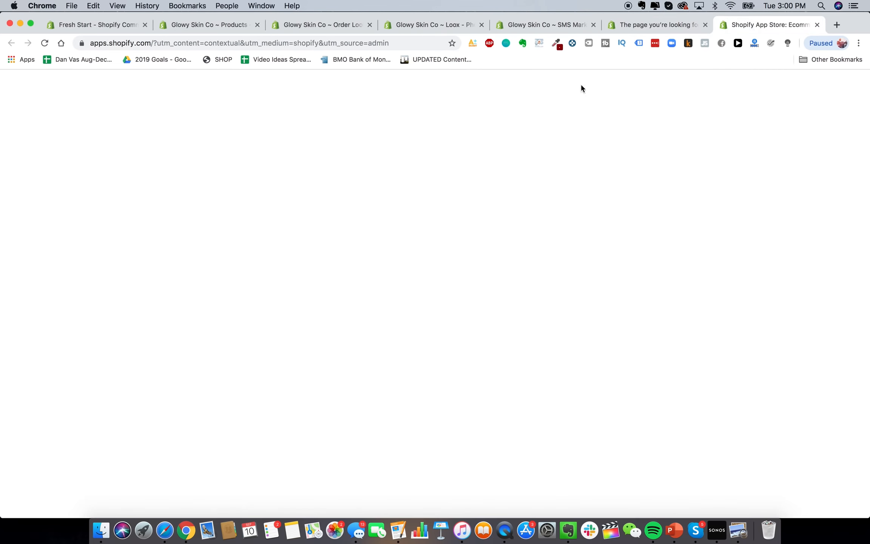
{"action": "type", "text": "klaviyo"}
{"action": "left_click", "coordinate": [278, 234]}
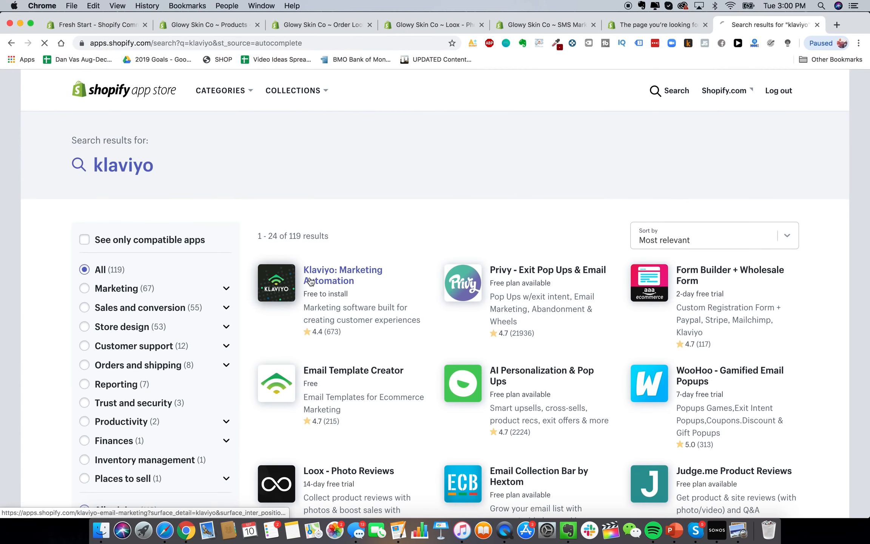
{"action": "left_click", "coordinate": [309, 281]}
{"action": "left_click", "coordinate": [190, 263]}
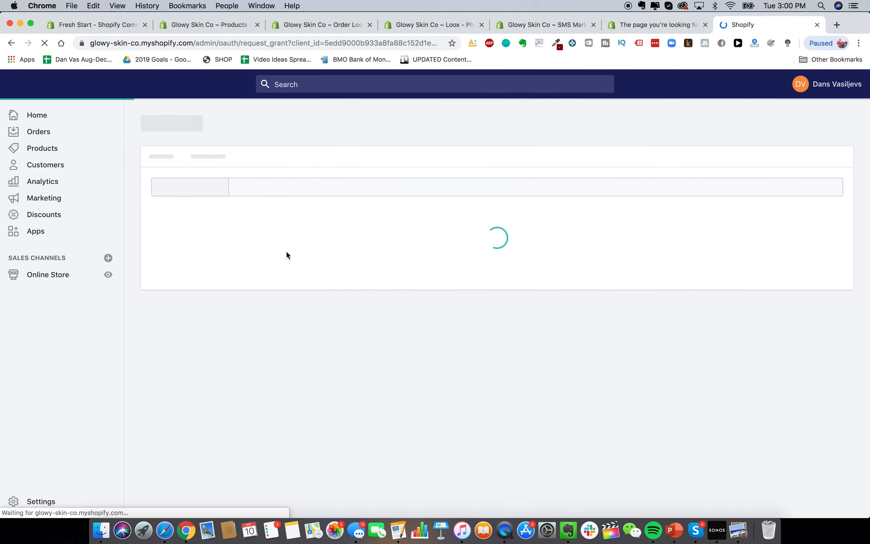
{"action": "scroll", "coordinate": [692, 291], "scroll_direction": "down", "scroll_amount": 5}
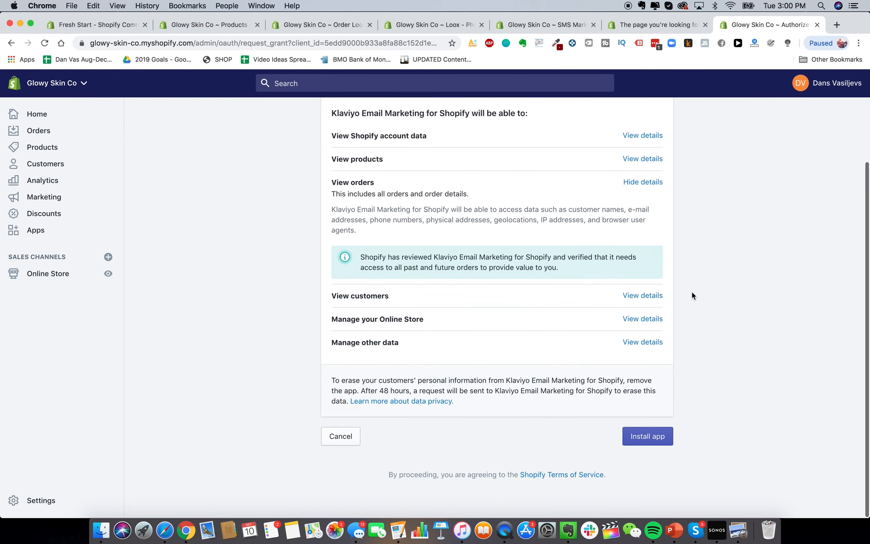
{"action": "left_click", "coordinate": [657, 438]}
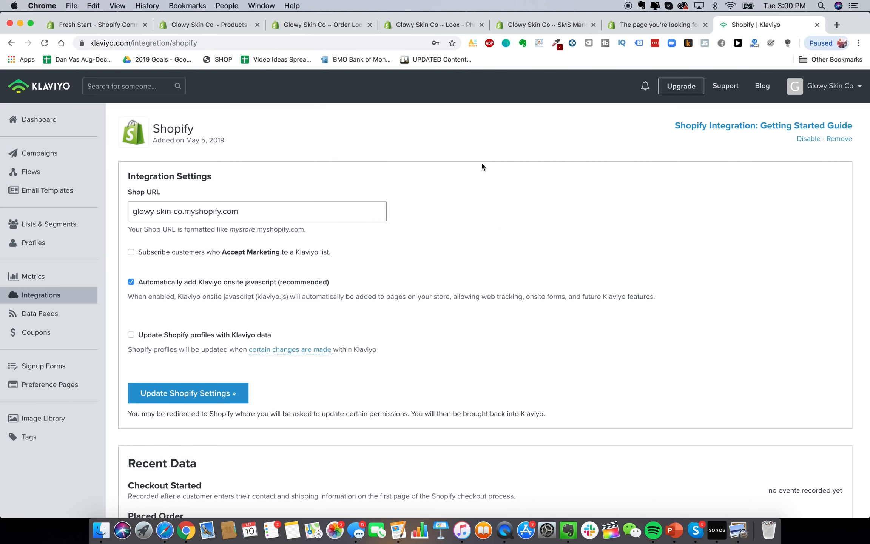
Scroll through Klaviyo's Shopify integration settings for glowy-skin-co.myshopify.com
{"action": "scroll", "coordinate": [341, 253], "scroll_direction": "down", "scroll_amount": 5}
{"action": "scroll", "coordinate": [340, 251], "scroll_direction": "up", "scroll_amount": 5}
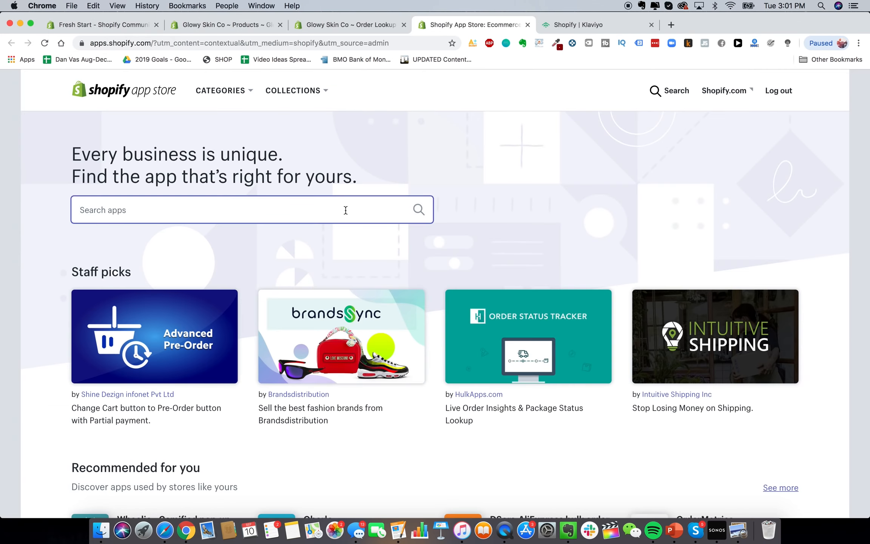
Search the App Store for 'recart' and add Recart FB Messenger Marketing to the store
{"action": "type", "text": "recart"}
{"action": "key", "text": "Return"}
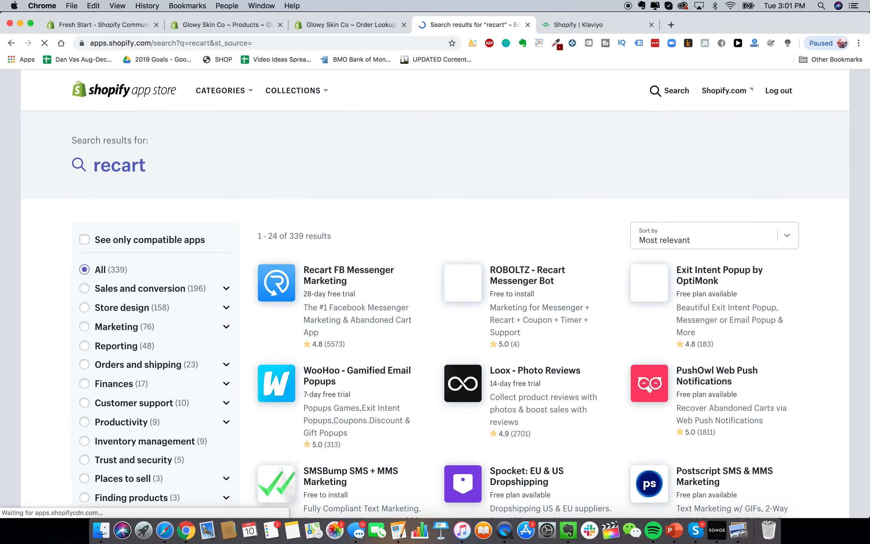
{"action": "scroll", "coordinate": [369, 257], "scroll_direction": "down", "scroll_amount": 2}
{"action": "scroll", "coordinate": [352, 237], "scroll_direction": "up", "scroll_amount": 2}
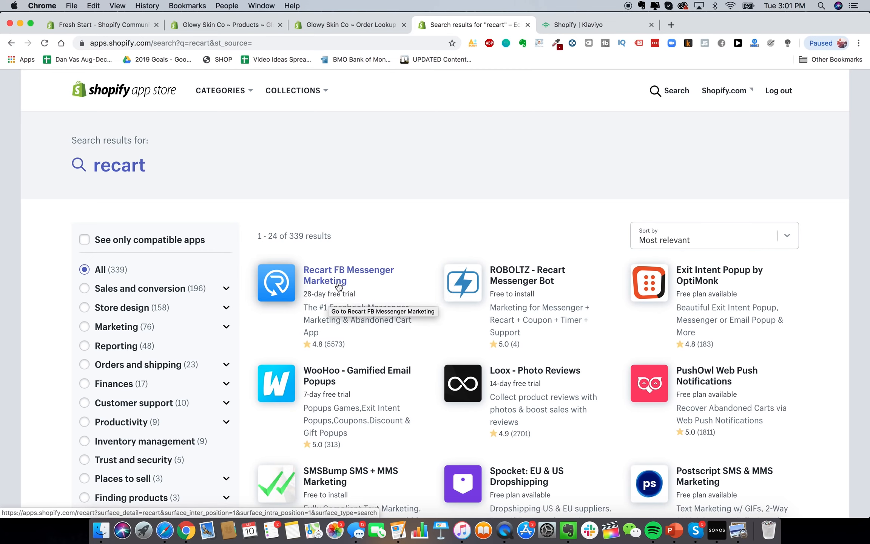
{"action": "left_click", "coordinate": [341, 286]}
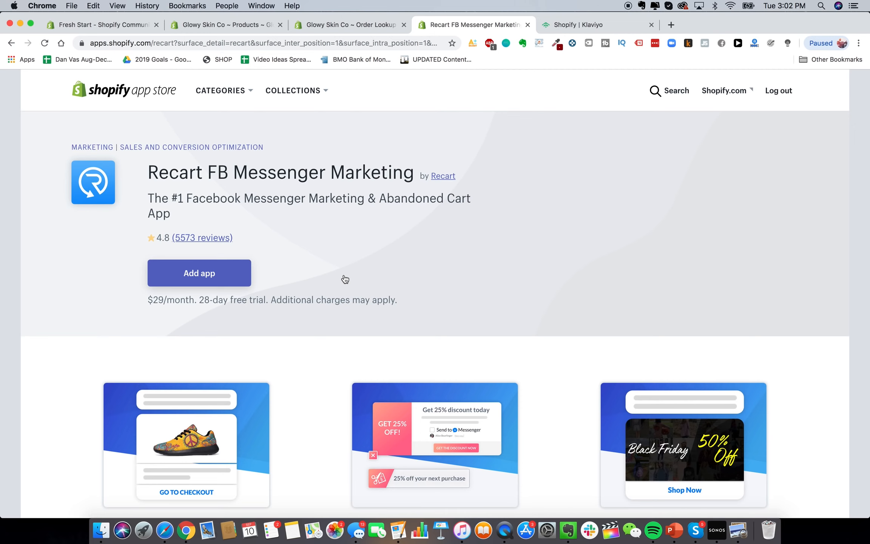
{"action": "left_click", "coordinate": [214, 273]}
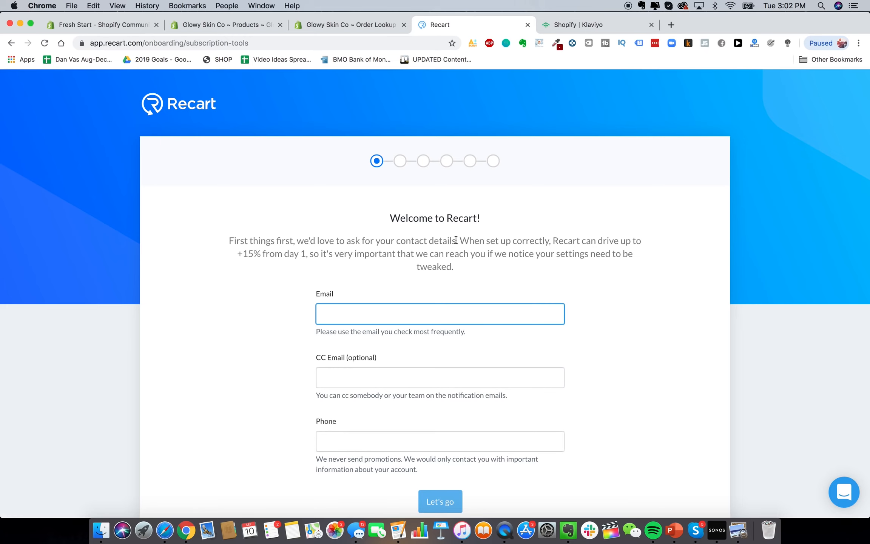
Enter the store's contact e-mail on Recart's welcome screen and continue
{"action": "scroll", "coordinate": [456, 240], "scroll_direction": "down", "scroll_amount": 1}
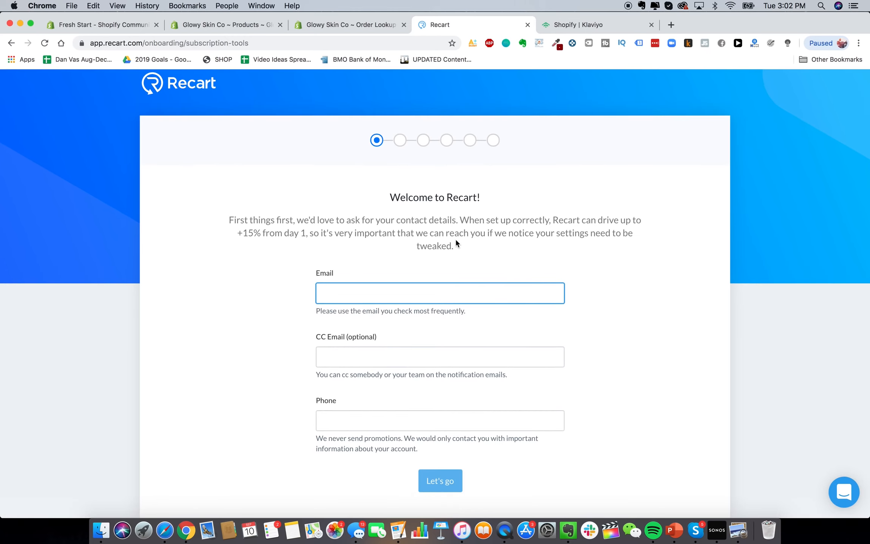
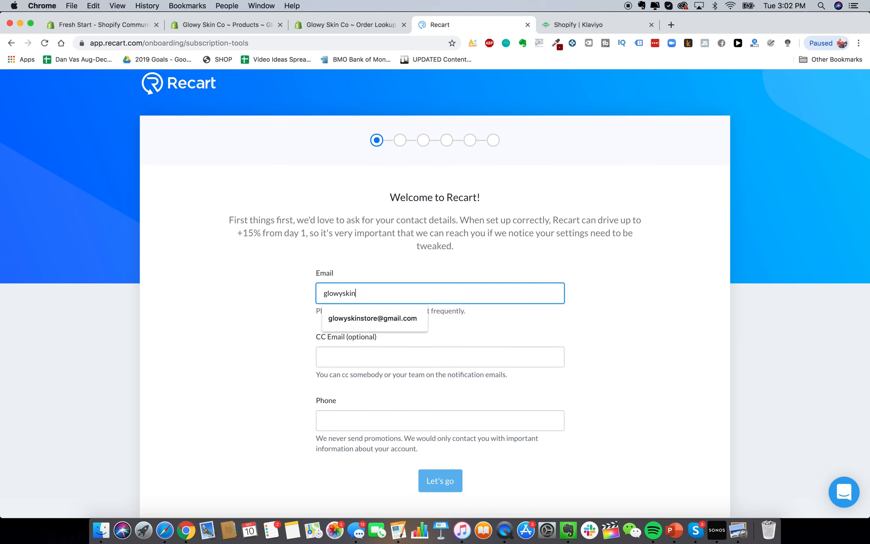
{"action": "key", "text": "Tab"}
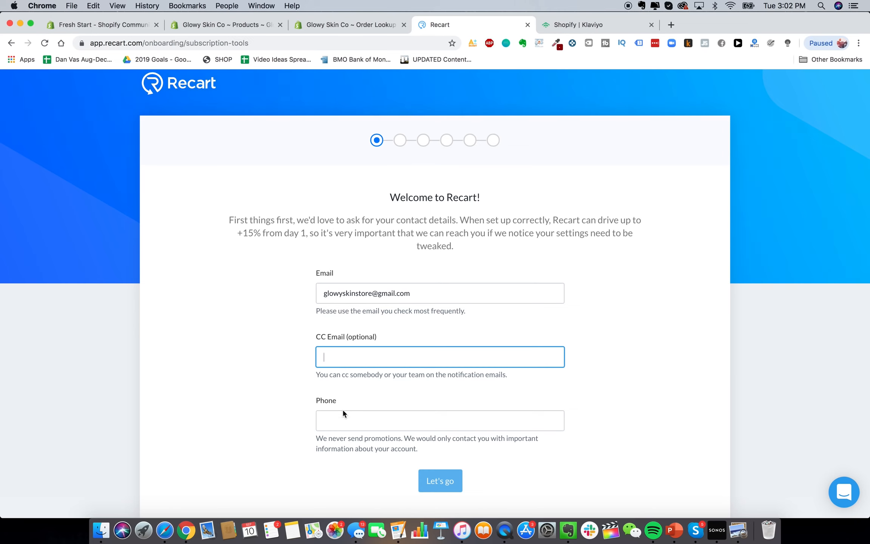
{"action": "key", "text": "Return"}
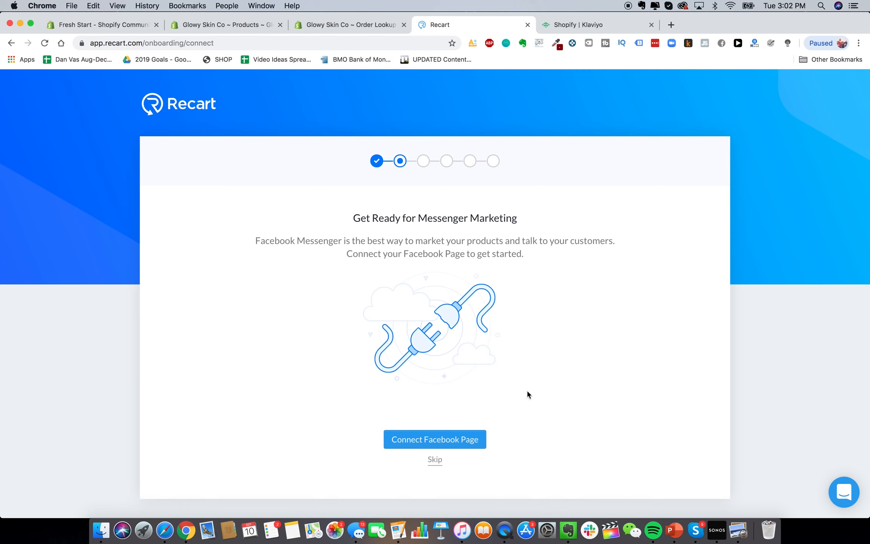
Skip the Facebook Page connection, step through the remaining onboarding screens, and reach the Recart dashboard
{"action": "left_click", "coordinate": [438, 462]}
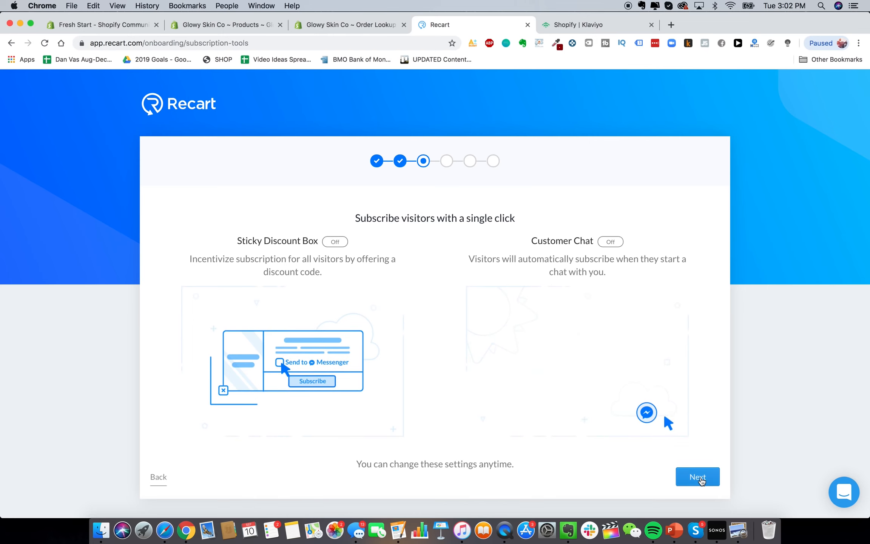
{"action": "left_click", "coordinate": [698, 475]}
{"action": "left_click", "coordinate": [697, 495]}
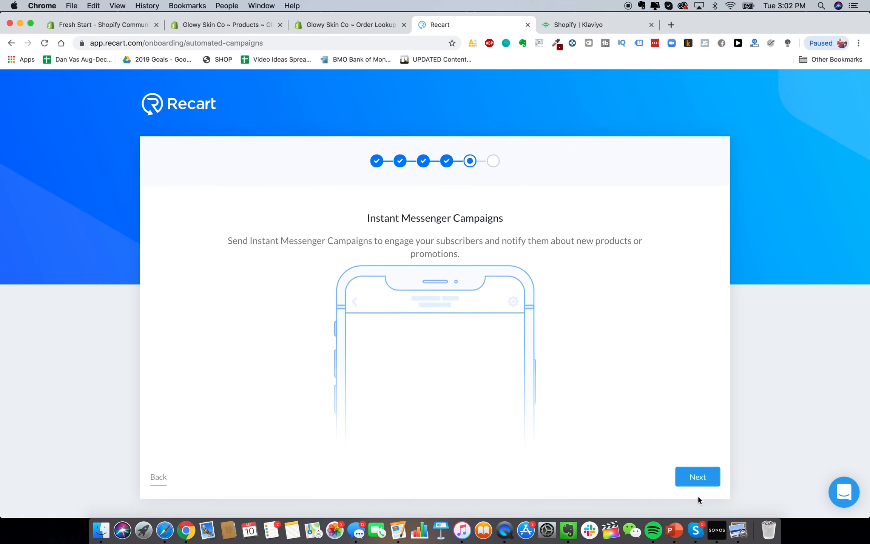
{"action": "left_click", "coordinate": [698, 476]}
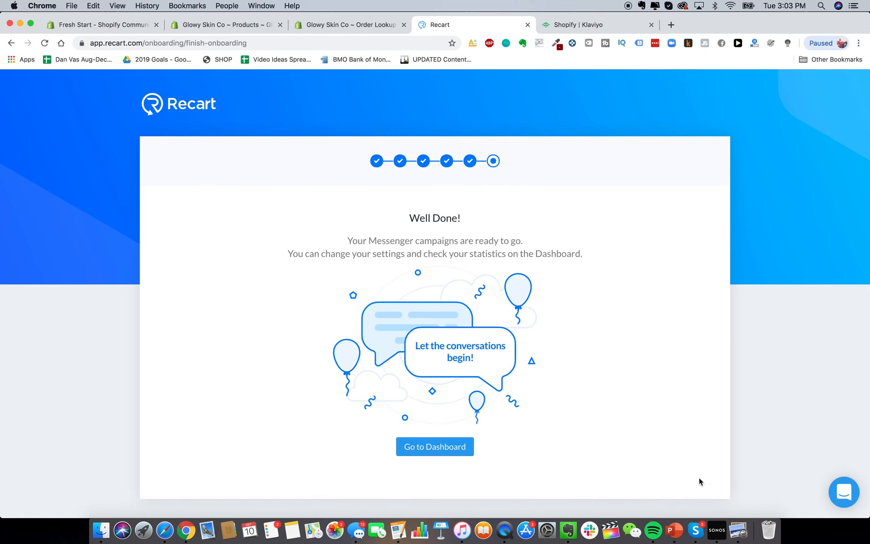
{"action": "left_click", "coordinate": [434, 447]}
{"action": "scroll", "coordinate": [358, 252], "scroll_direction": "down", "scroll_amount": 3}
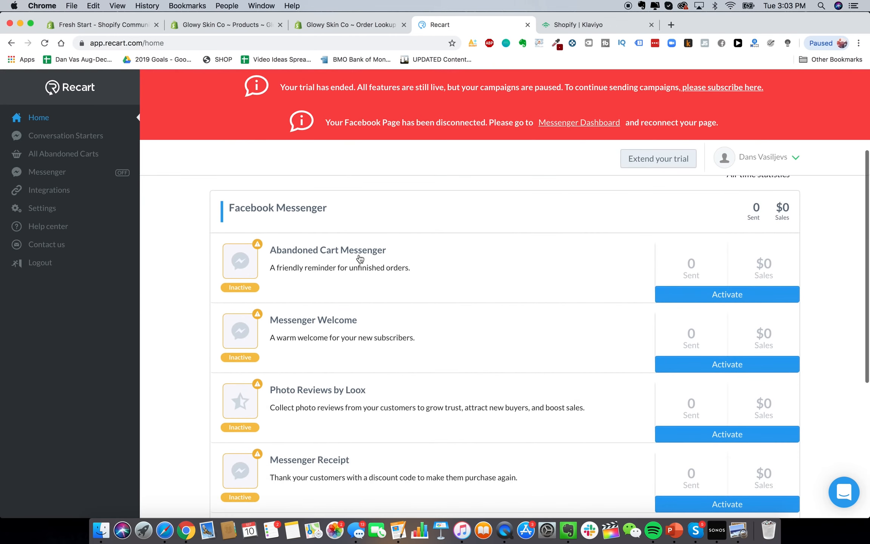
{"action": "scroll", "coordinate": [344, 259], "scroll_direction": "down", "scroll_amount": 3}
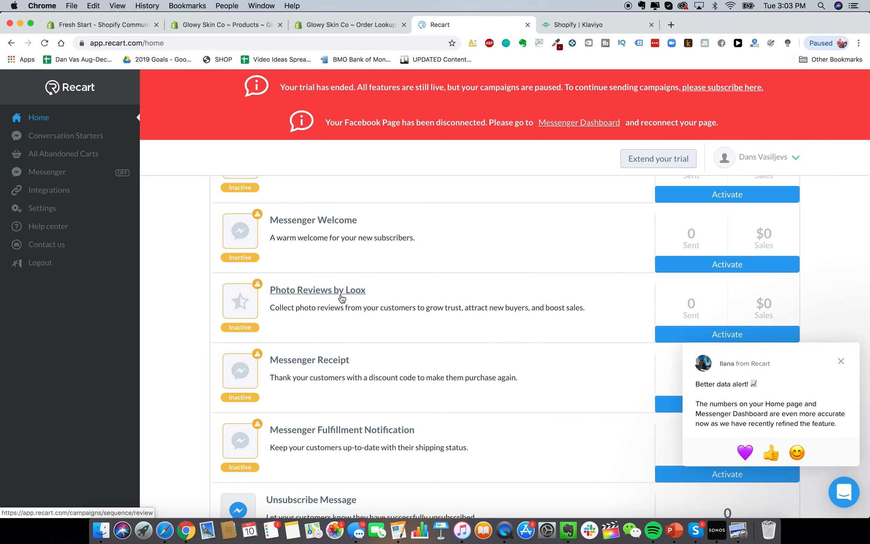
{"action": "scroll", "coordinate": [358, 260], "scroll_direction": "up", "scroll_amount": 7}
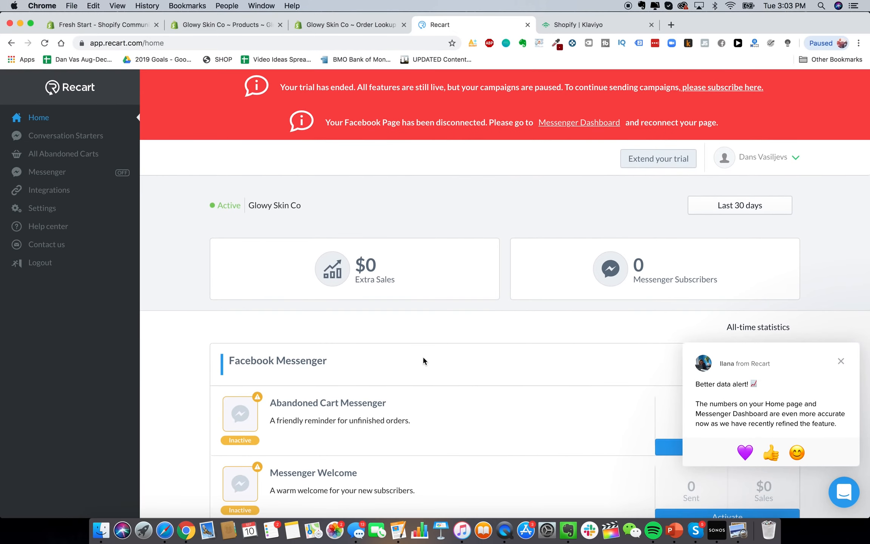
{"action": "scroll", "coordinate": [363, 297], "scroll_direction": "down", "scroll_amount": 8}
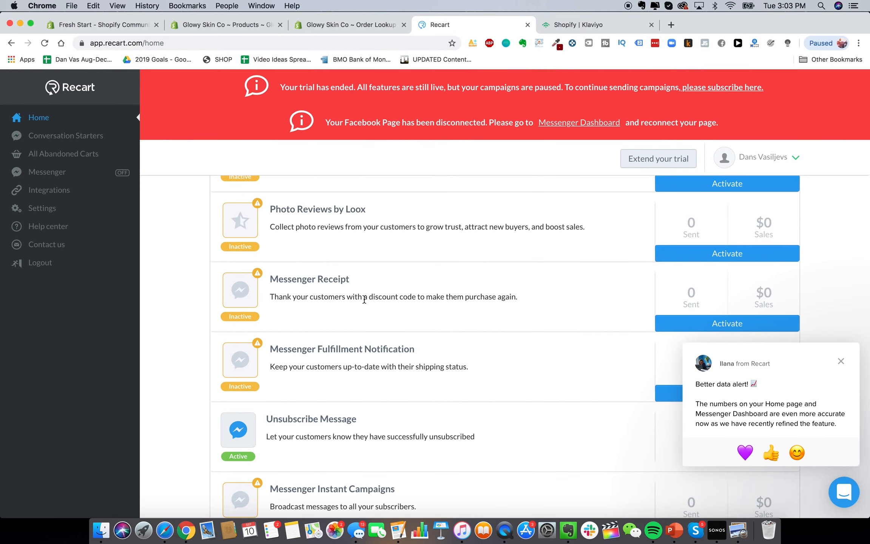
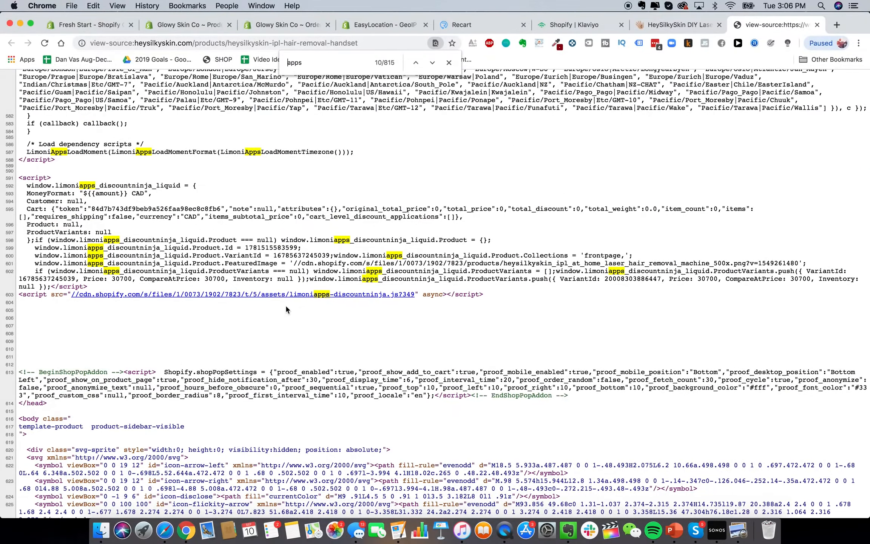
Scroll through the competitor's view-source results, then go to the Shopify App Store search box
{"action": "scroll", "coordinate": [315, 299], "scroll_direction": "down", "scroll_amount": 20}
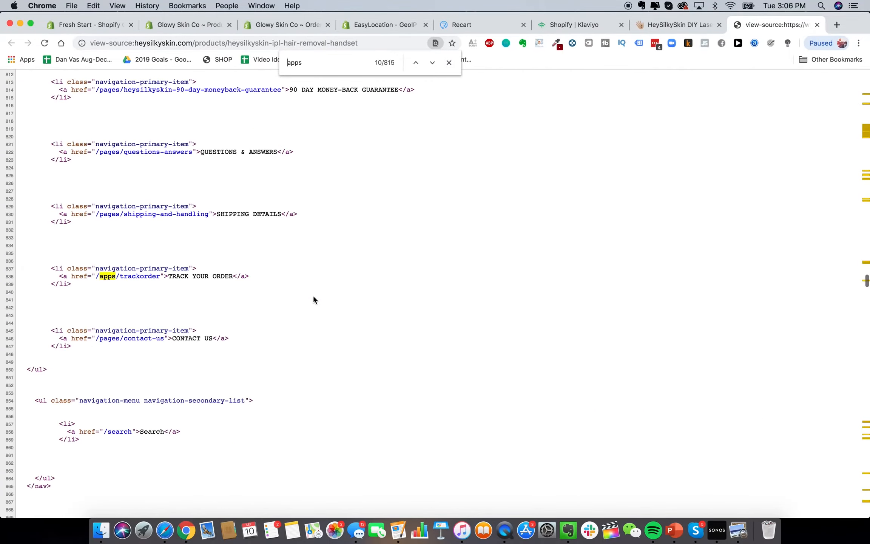
{"action": "scroll", "coordinate": [314, 299], "scroll_direction": "up", "scroll_amount": 10}
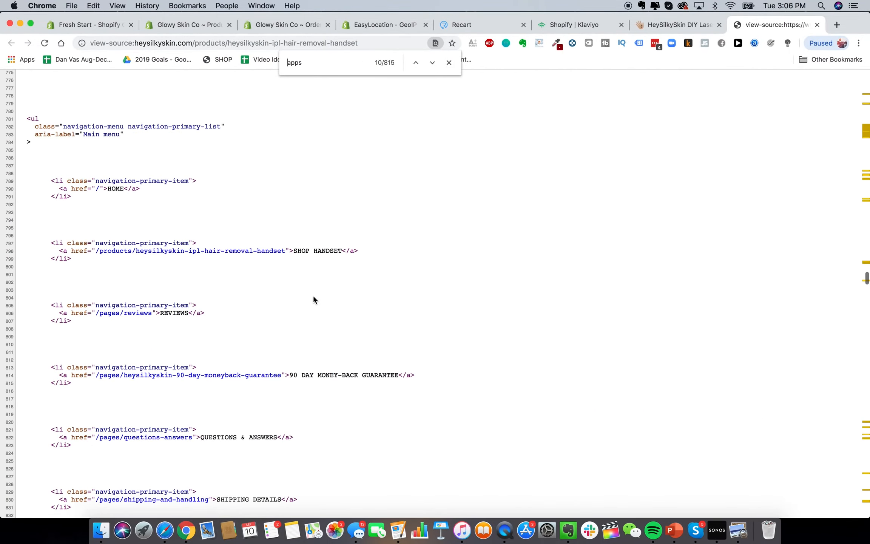
{"action": "scroll", "coordinate": [313, 294], "scroll_direction": "down", "scroll_amount": 10}
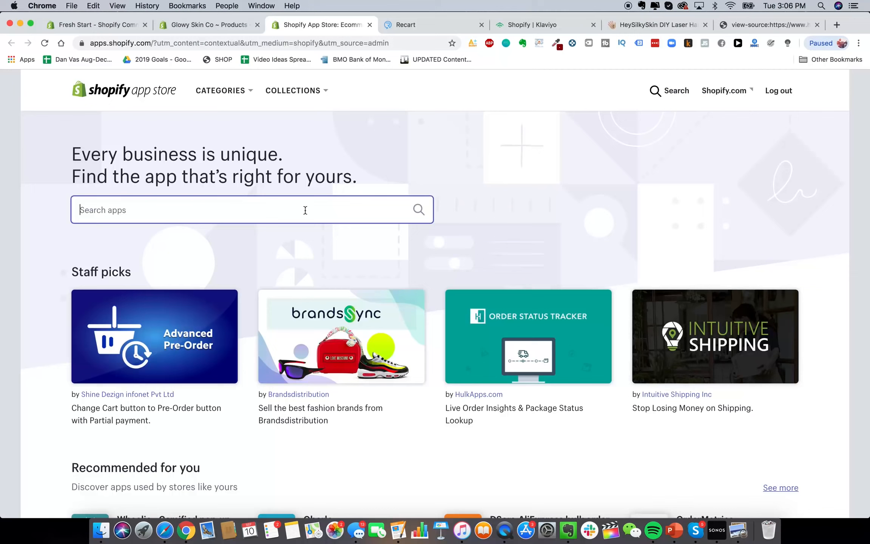
{"action": "left_click", "coordinate": [304, 209]}
Search the App Store for 'discount ninja' and review the Discount Ninja listing
{"action": "type", "text": "discount ninja"}
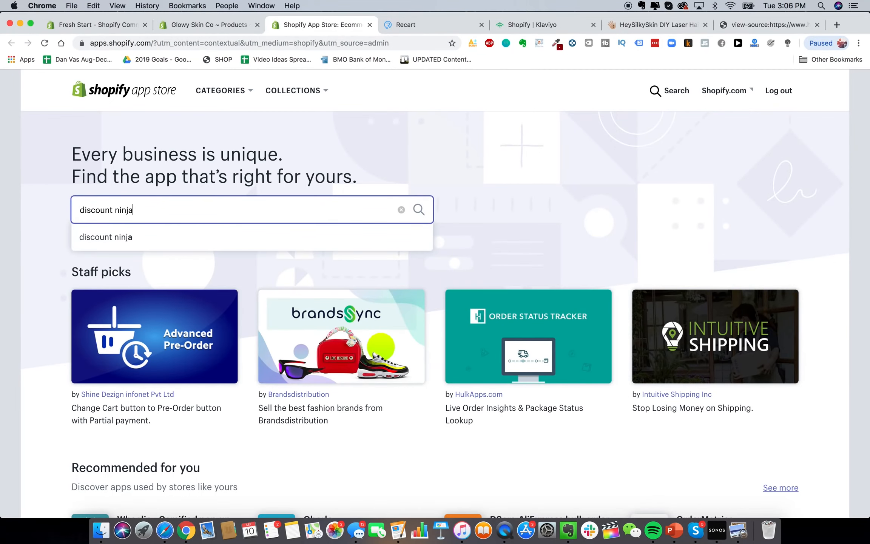
{"action": "key", "text": "Return"}
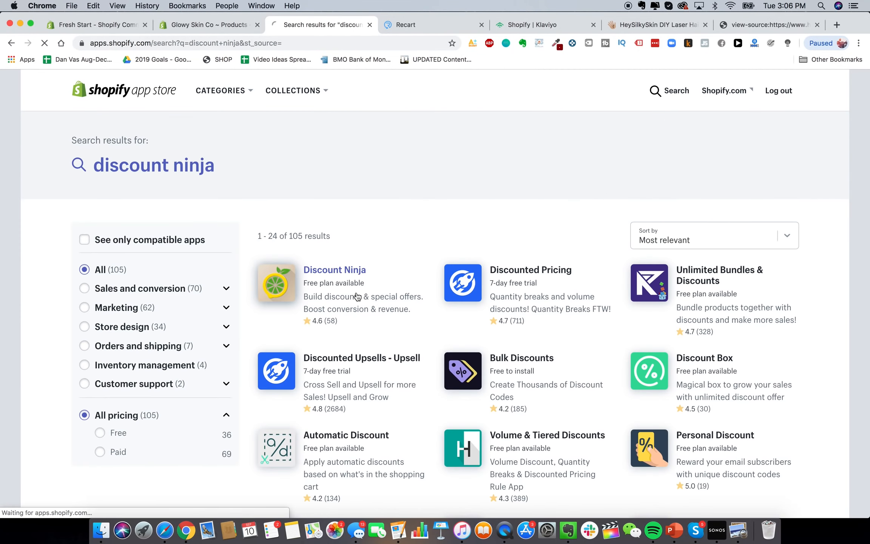
{"action": "left_click", "coordinate": [357, 296]}
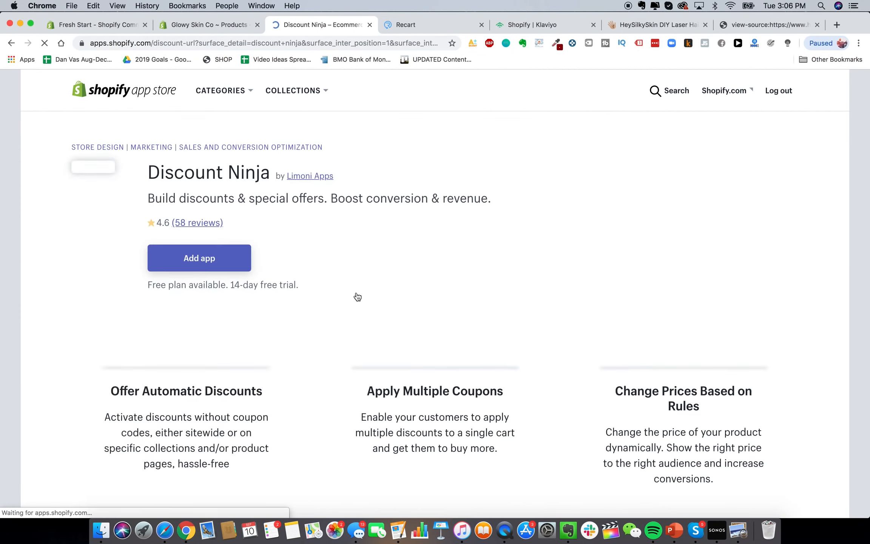
{"action": "scroll", "coordinate": [353, 291], "scroll_direction": "down", "scroll_amount": 3}
{"action": "scroll", "coordinate": [353, 290], "scroll_direction": "up", "scroll_amount": 1}
{"action": "scroll", "coordinate": [353, 290], "scroll_direction": "down", "scroll_amount": 1}
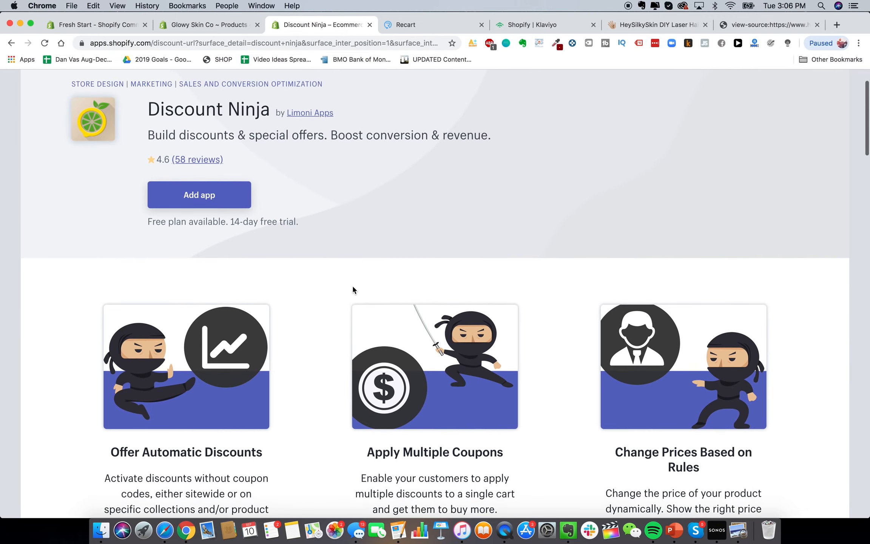
{"action": "scroll", "coordinate": [269, 436], "scroll_direction": "down", "scroll_amount": 3}
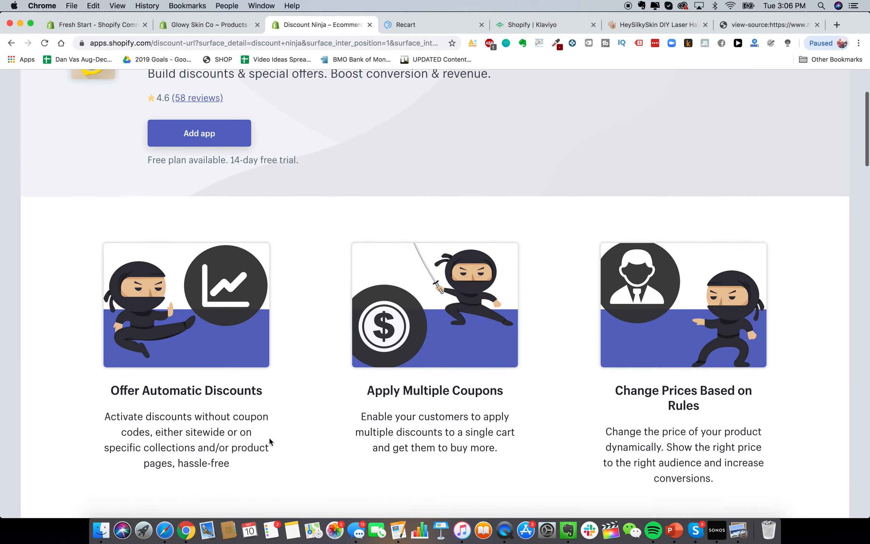
{"action": "scroll", "coordinate": [445, 394], "scroll_direction": "up", "scroll_amount": 5}
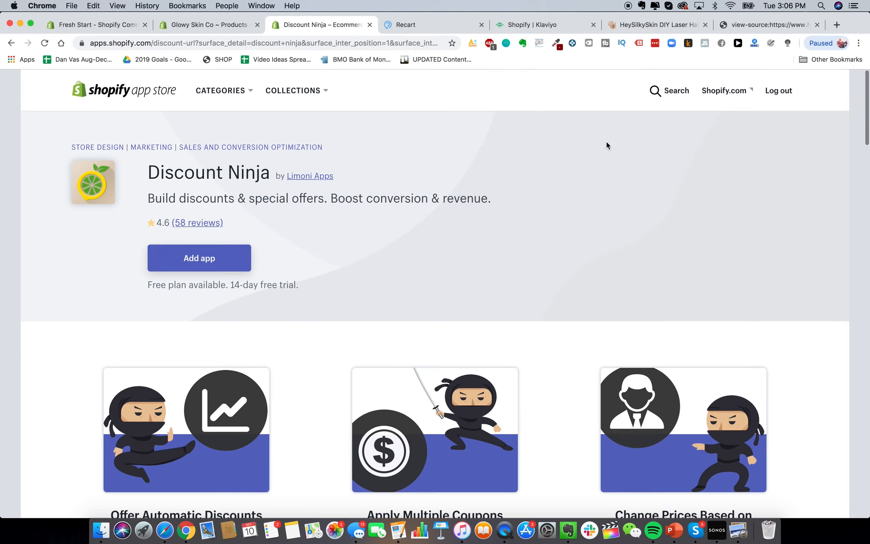
Search 'discounted upsell' and add Discounted Upsells - Upsell by Booster Apps to the store
{"action": "left_click", "coordinate": [666, 89]}
{"action": "type", "text": "discounted upsell"}
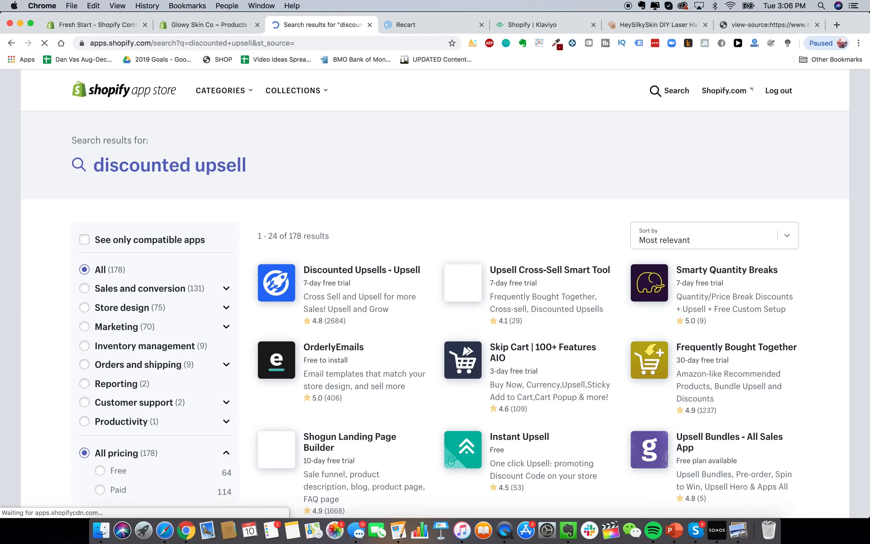
{"action": "left_click", "coordinate": [354, 276]}
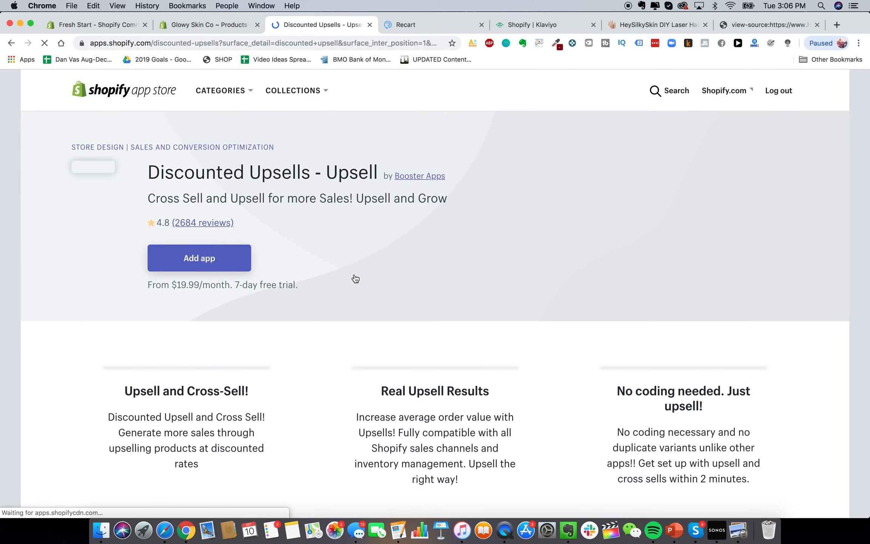
{"action": "scroll", "coordinate": [171, 262], "scroll_direction": "down", "scroll_amount": 3}
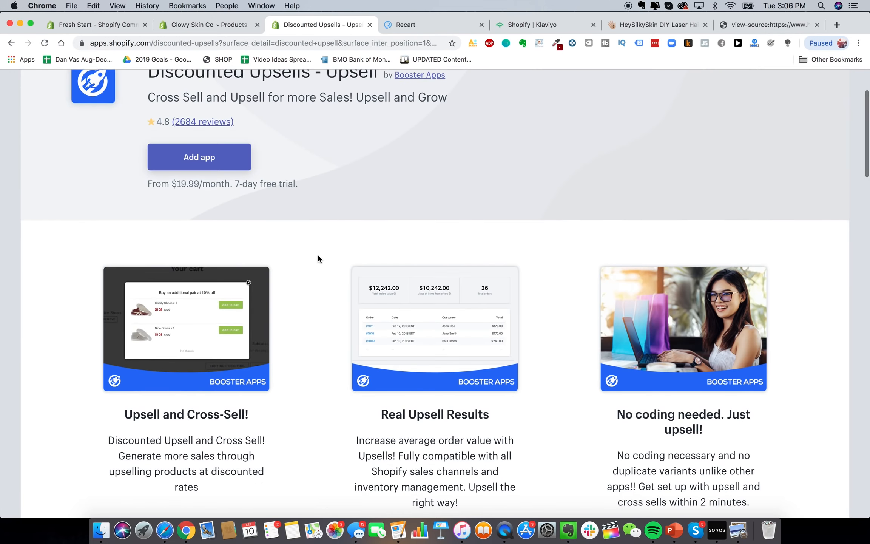
{"action": "scroll", "coordinate": [317, 253], "scroll_direction": "up", "scroll_amount": 1}
{"action": "scroll", "coordinate": [268, 186], "scroll_direction": "up", "scroll_amount": 2}
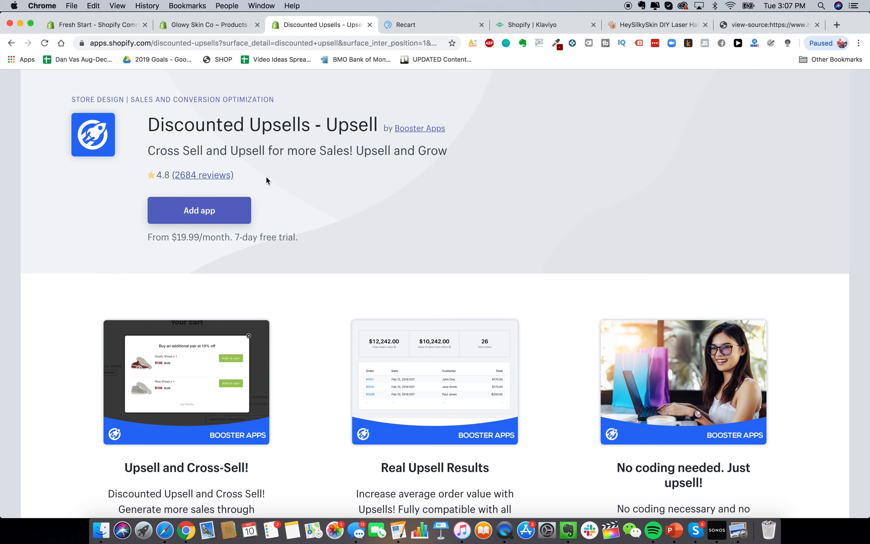
{"action": "left_click", "coordinate": [213, 208]}
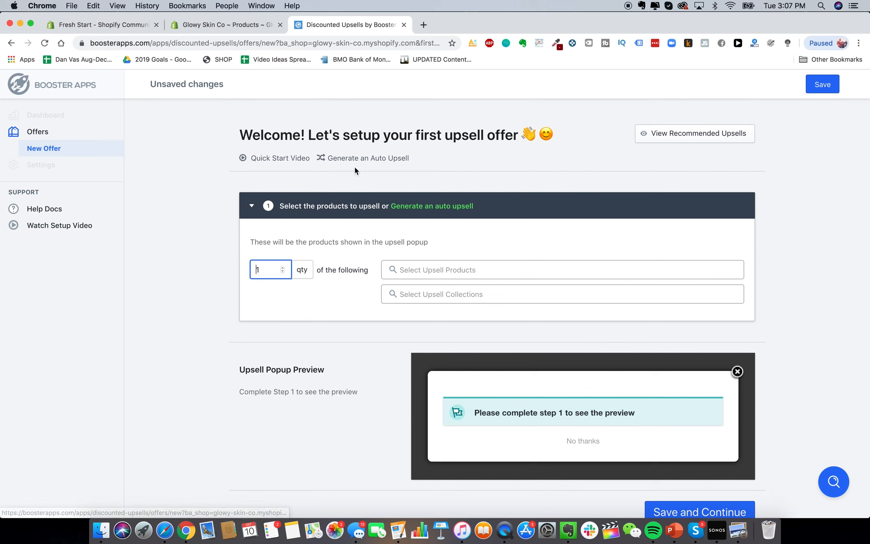
Set the Glowy Skin Advanced Premium Laser Hair Removal Device as the upsell product, continue to step 2, and save
{"action": "left_click", "coordinate": [446, 272]}
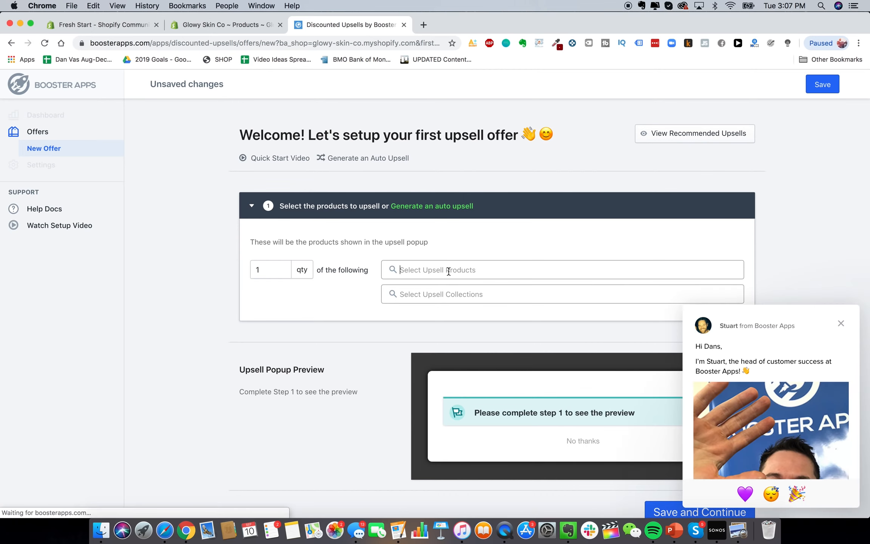
{"action": "left_click", "coordinate": [446, 295]}
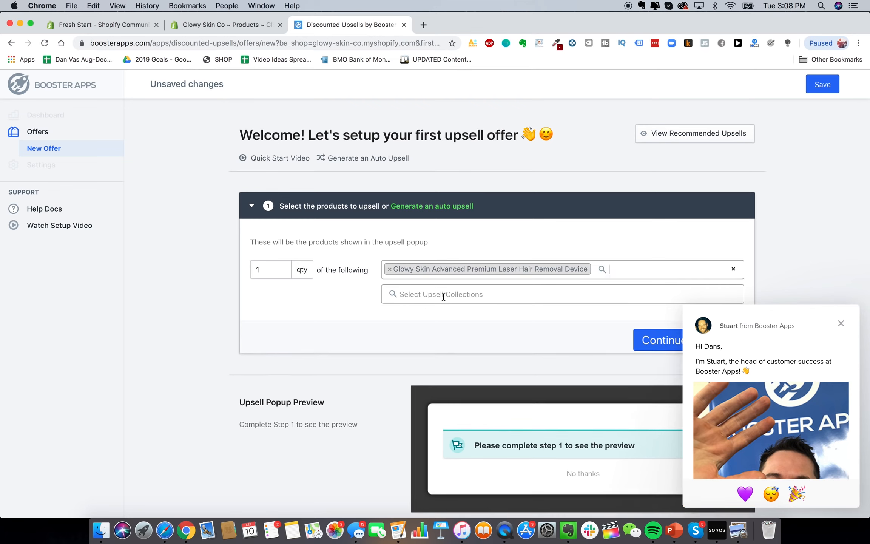
{"action": "left_click", "coordinate": [841, 322]}
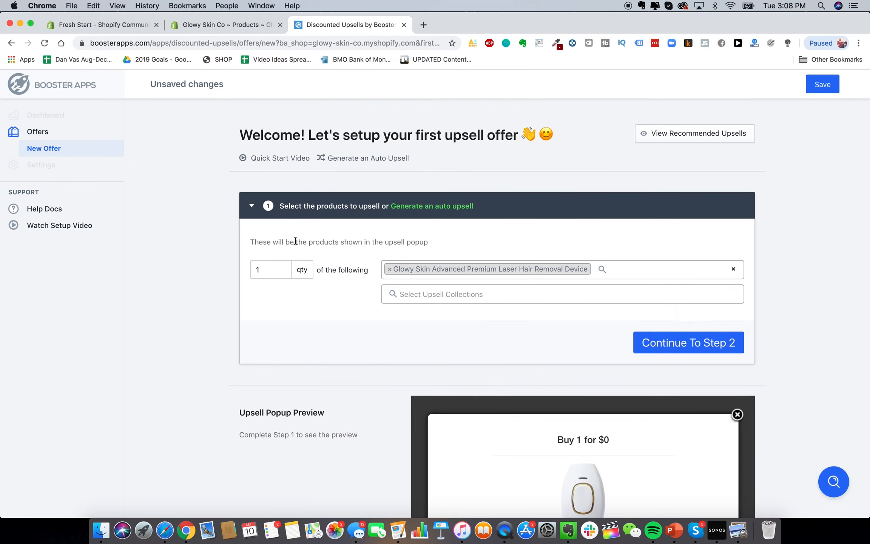
{"action": "left_click", "coordinate": [694, 343]}
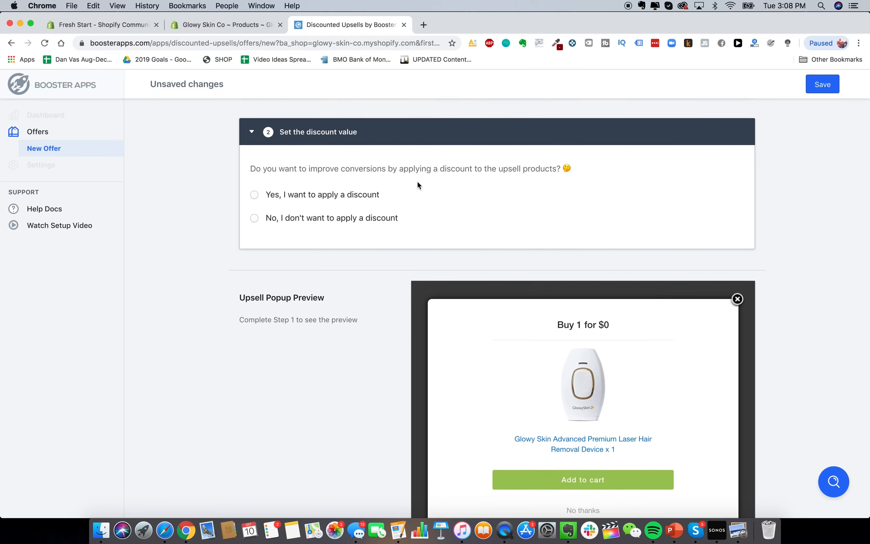
{"action": "scroll", "coordinate": [339, 224], "scroll_direction": "up", "scroll_amount": 4}
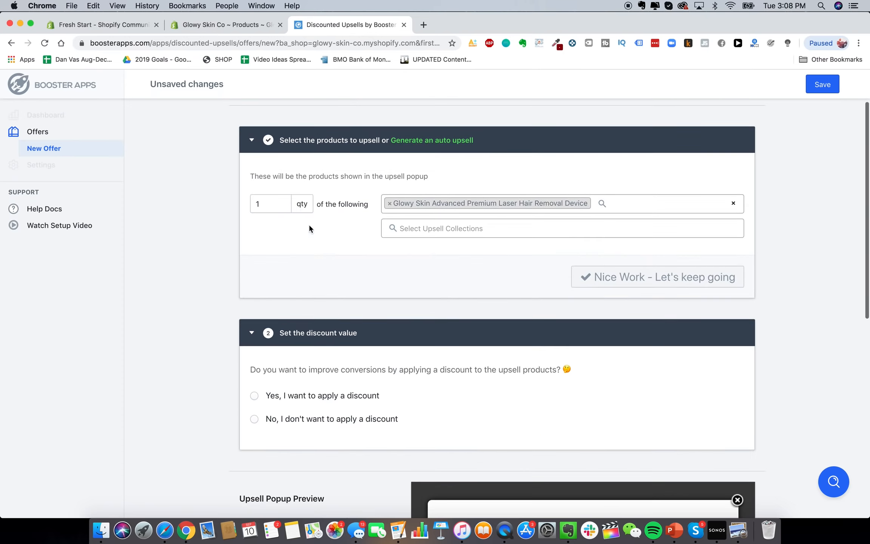
{"action": "scroll", "coordinate": [123, 151], "scroll_direction": "down", "scroll_amount": 8}
{"action": "scroll", "coordinate": [207, 200], "scroll_direction": "up", "scroll_amount": 10}
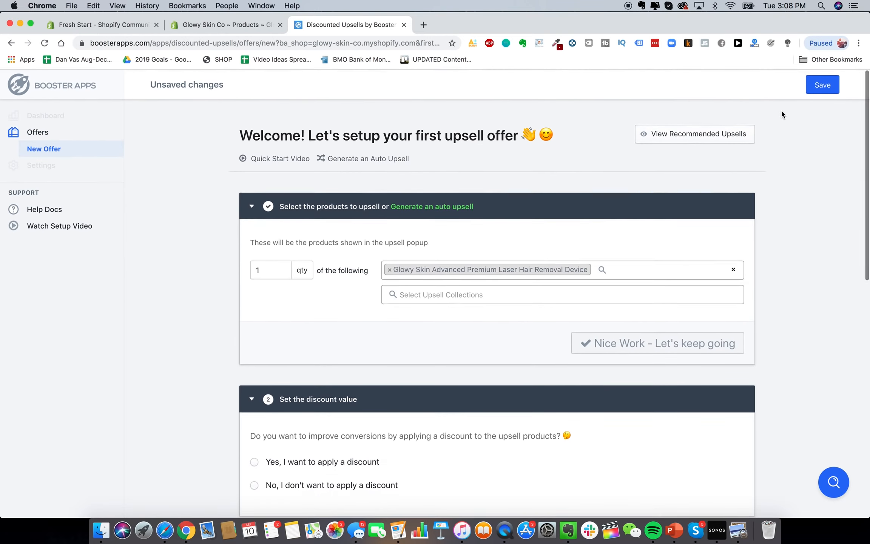
{"action": "left_click", "coordinate": [807, 89]}
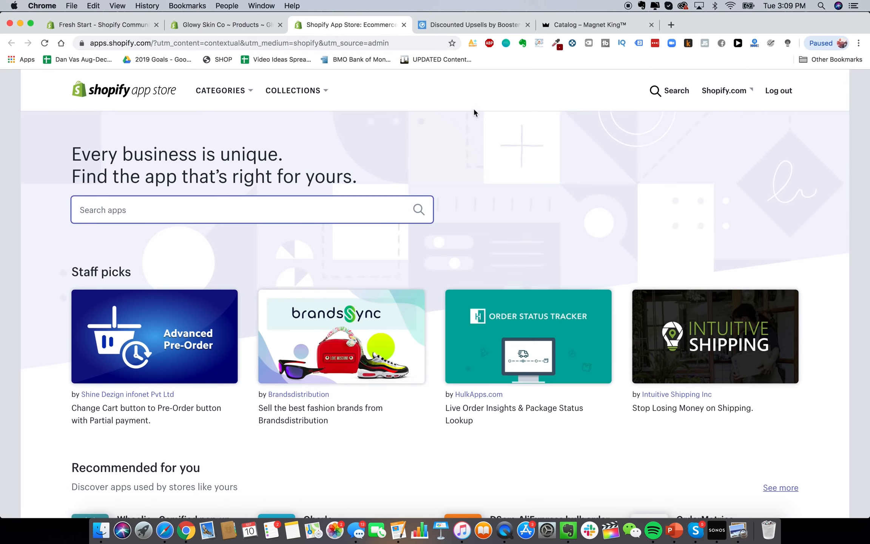
Search the App Store for 'oberlo', open the Oberlo listing and add the app
{"action": "type", "text": "oberlo"}
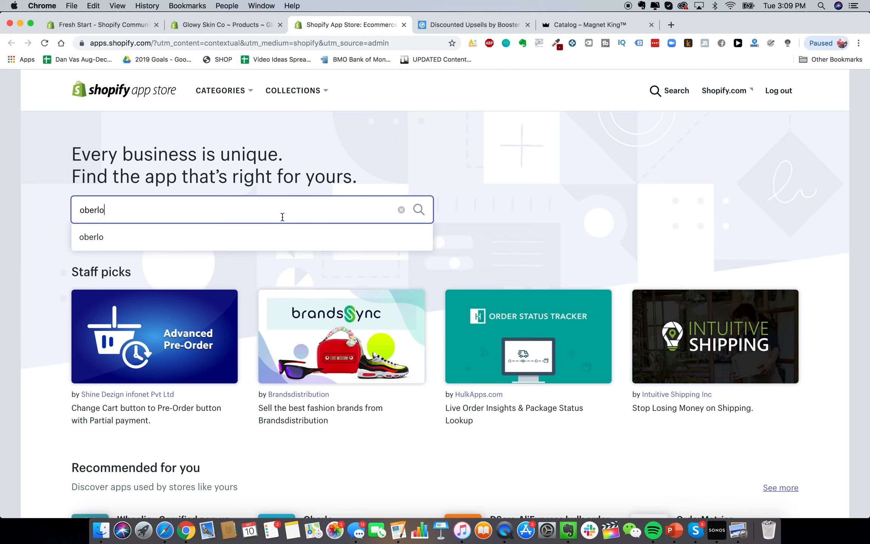
{"action": "left_click", "coordinate": [259, 237]}
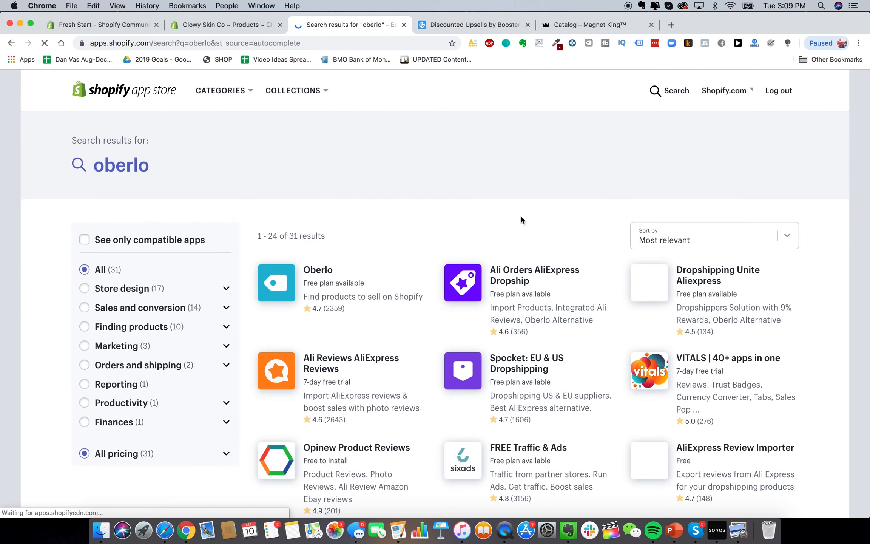
{"action": "left_click", "coordinate": [295, 294]}
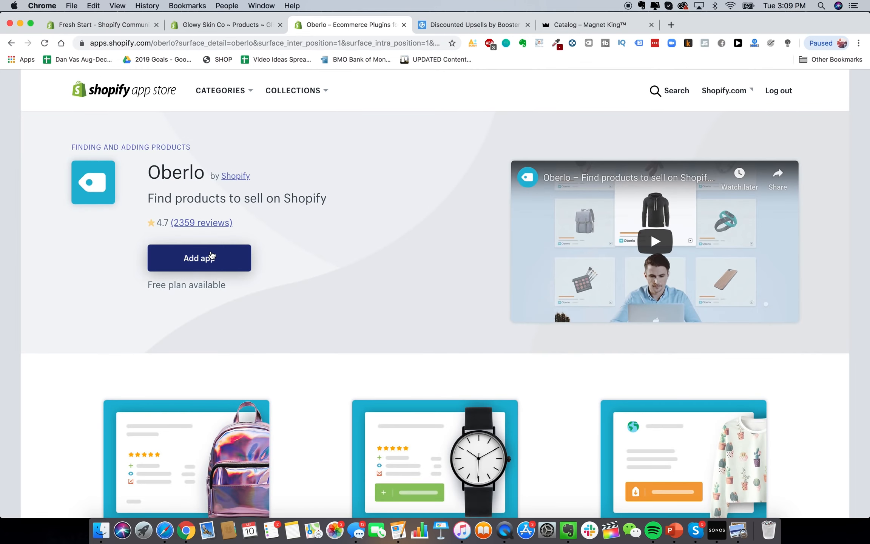
{"action": "left_click", "coordinate": [211, 256]}
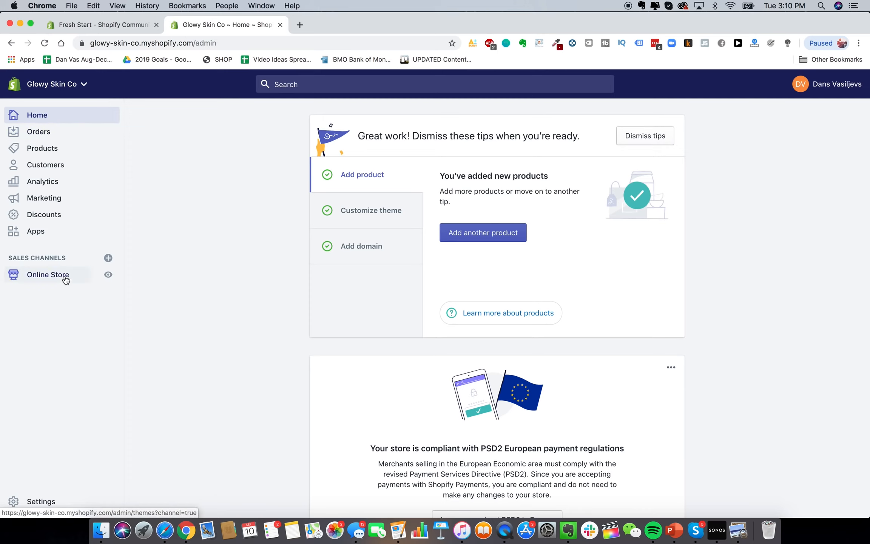
Preview the live glowyskinco.com storefront in a new tab, then open Online Store in the admin
{"action": "left_click", "coordinate": [299, 25]}
{"action": "type", "text": "glowy"}
{"action": "key", "text": "Return"}
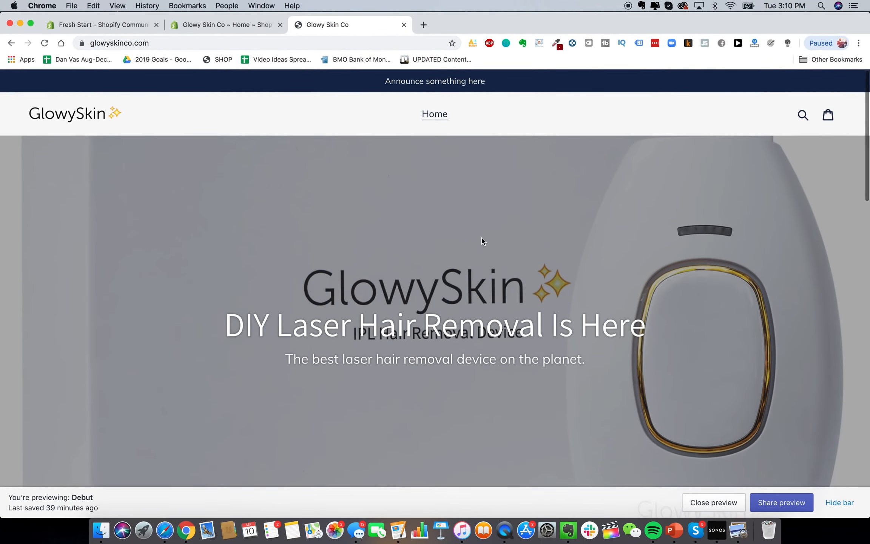
{"action": "scroll", "coordinate": [482, 240], "scroll_direction": "down", "scroll_amount": 5}
{"action": "scroll", "coordinate": [480, 237], "scroll_direction": "down", "scroll_amount": 5}
{"action": "scroll", "coordinate": [481, 237], "scroll_direction": "up", "scroll_amount": 15}
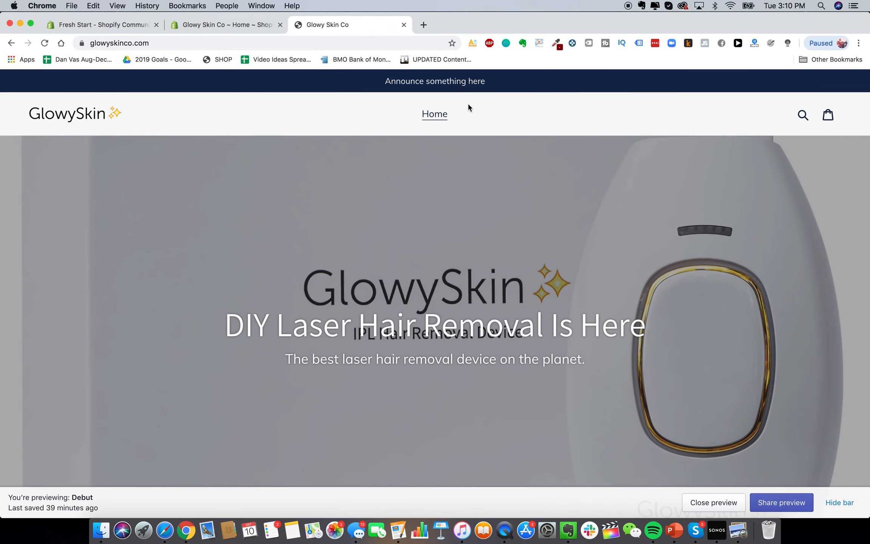
{"action": "left_click", "coordinate": [221, 26]}
{"action": "left_click", "coordinate": [59, 278]}
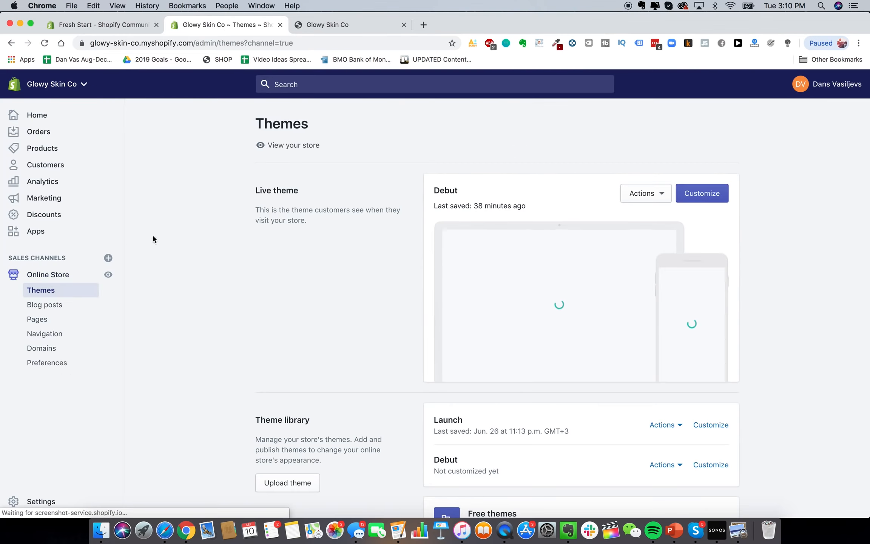
Start a new Main menu item, checking the heysilkyskin.com competitor's navigation for reference
{"action": "left_click", "coordinate": [53, 333]}
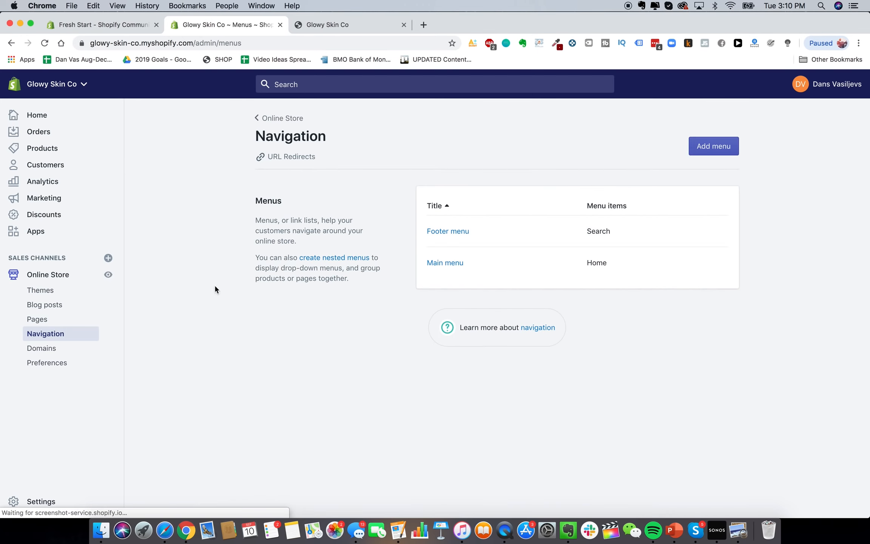
{"action": "left_click", "coordinate": [450, 262]}
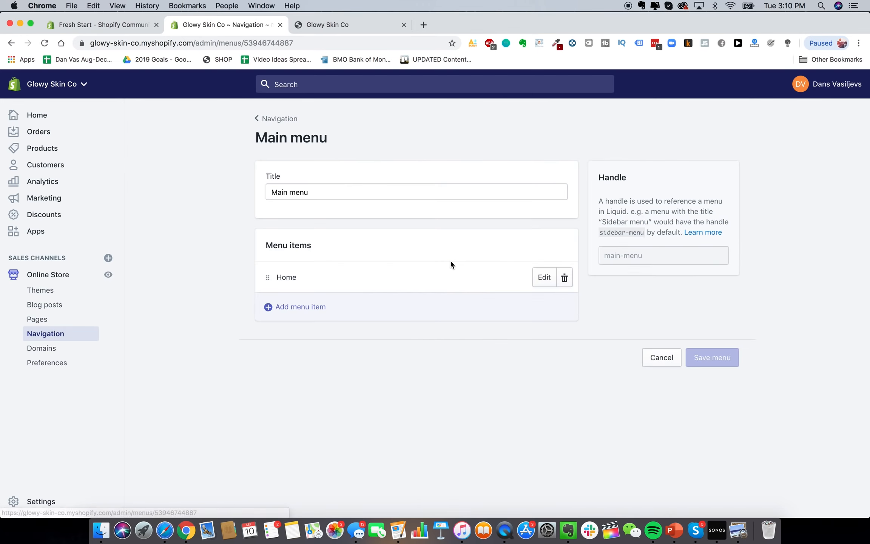
{"action": "left_click", "coordinate": [303, 308]}
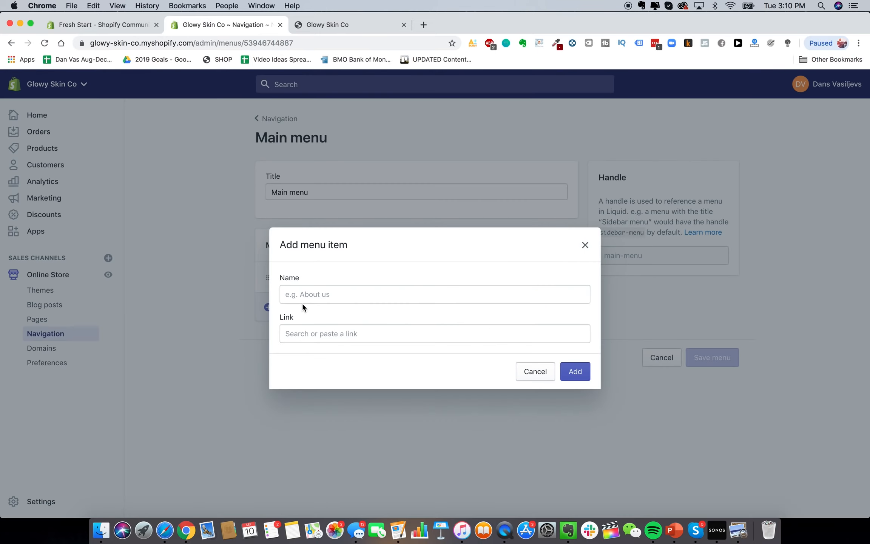
{"action": "left_click", "coordinate": [422, 25]}
{"action": "type", "text": "heysilkyskin.com"}
{"action": "key", "text": "Return"}
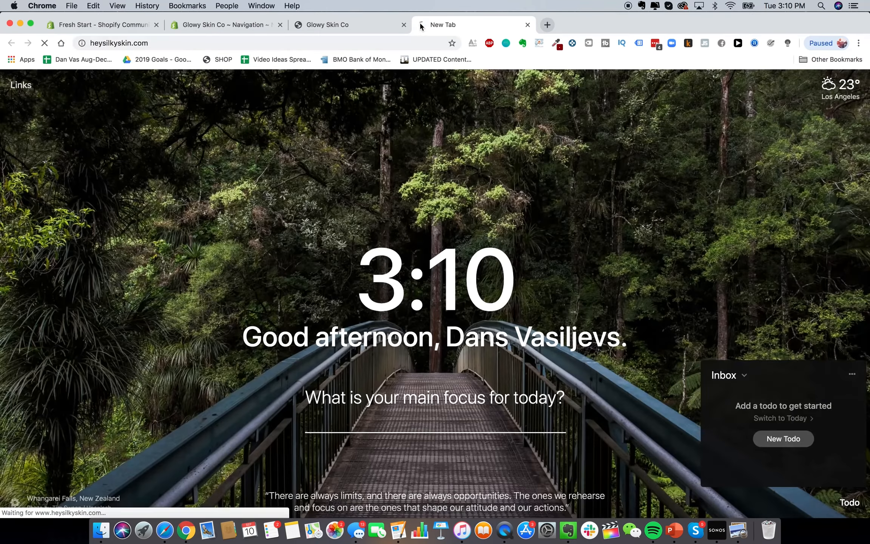
{"action": "left_click", "coordinate": [5, 90]}
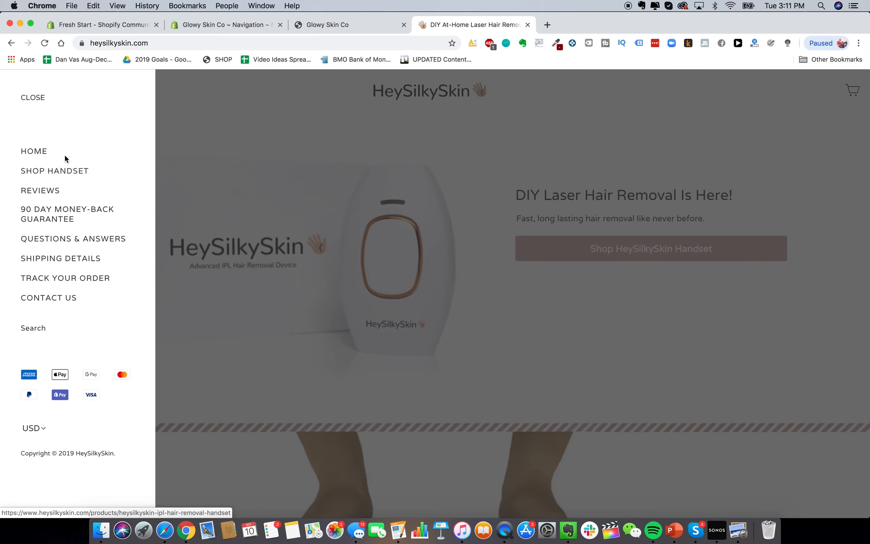
Name the new menu item 'Shop Handset'
{"action": "left_click", "coordinate": [223, 26]}
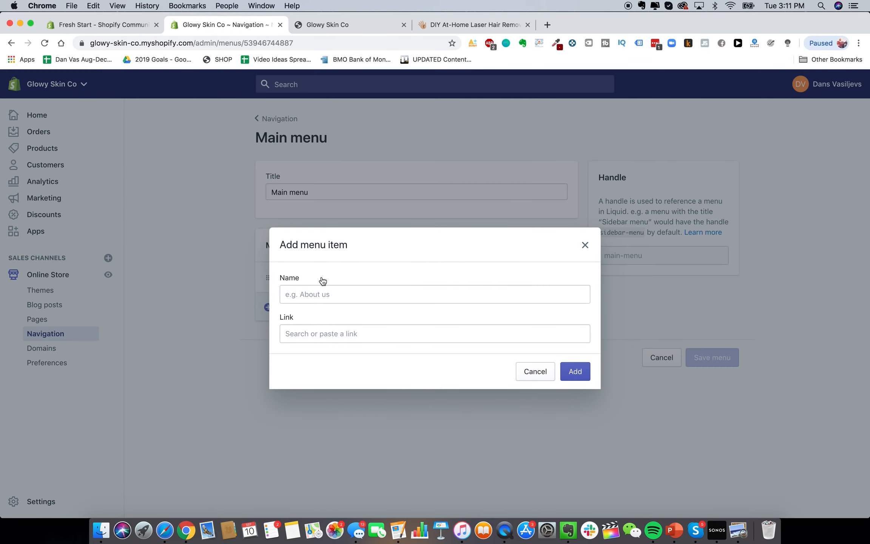
{"action": "left_click", "coordinate": [318, 294]}
{"action": "type", "text": "SHop"}
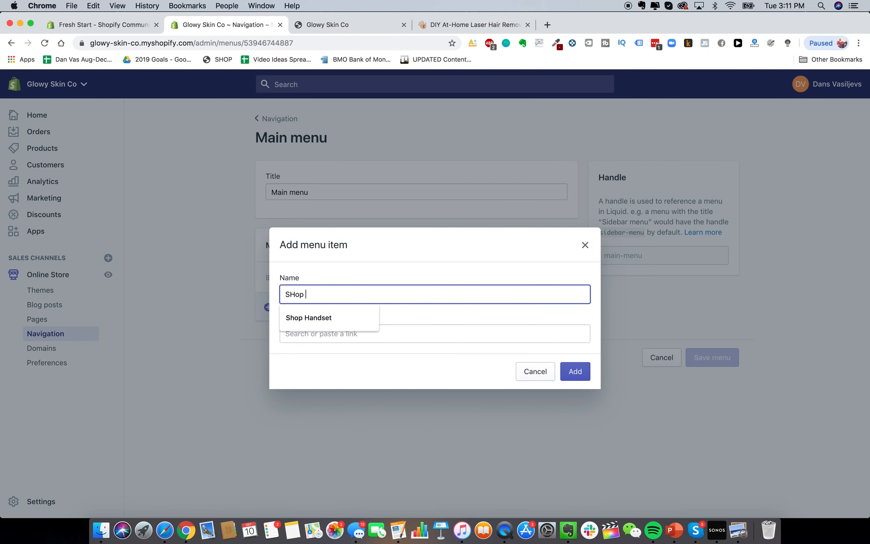
{"action": "key", "text": "super+a"}
{"action": "type", "text": "Shop Handset"}
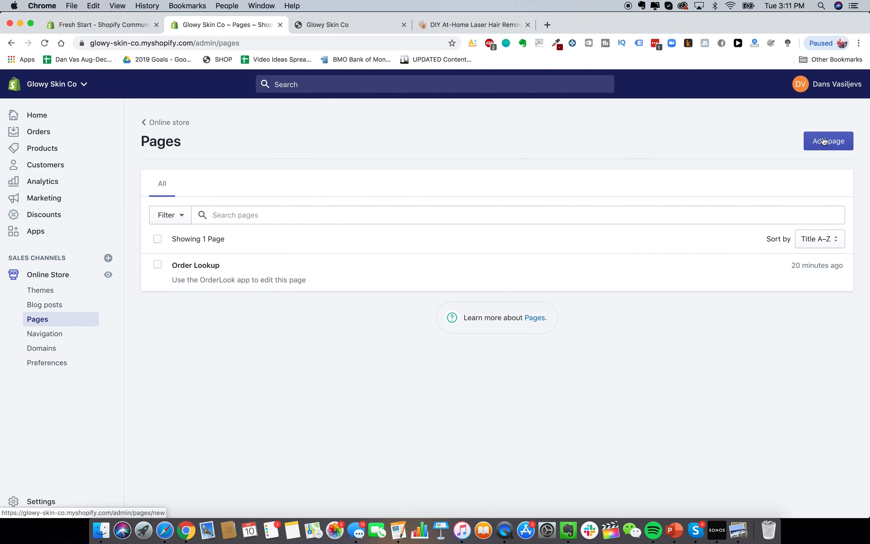
Create a Reviews page, checking the reference store's menu and money-back guarantee page
{"action": "left_click", "coordinate": [828, 141]}
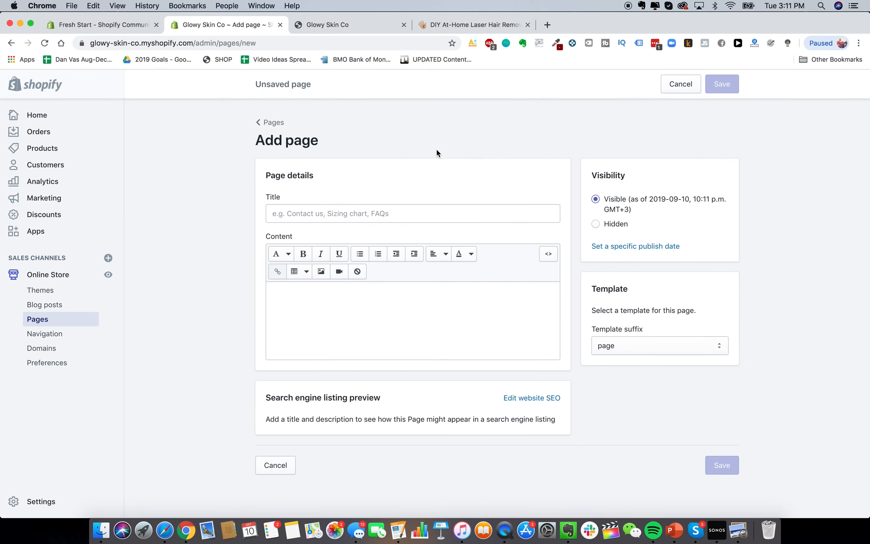
{"action": "left_click", "coordinate": [466, 25]}
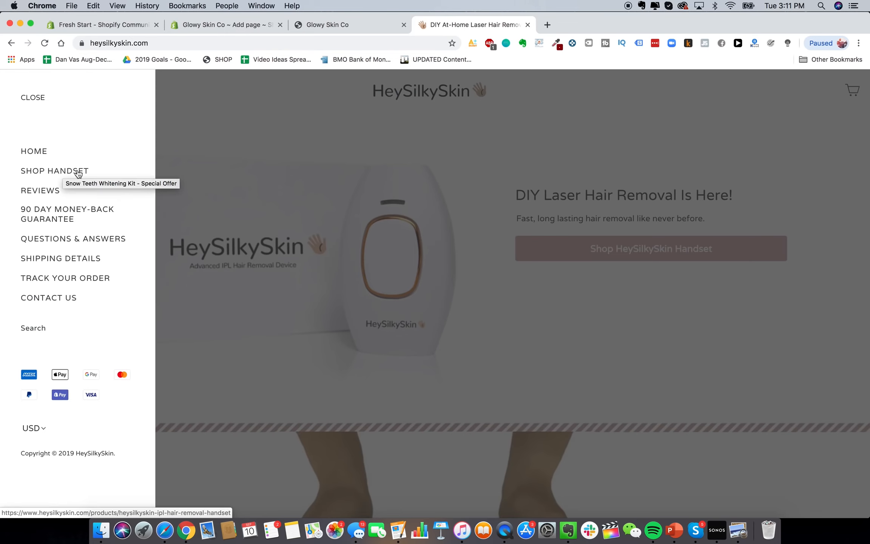
{"action": "left_click", "coordinate": [113, 25]}
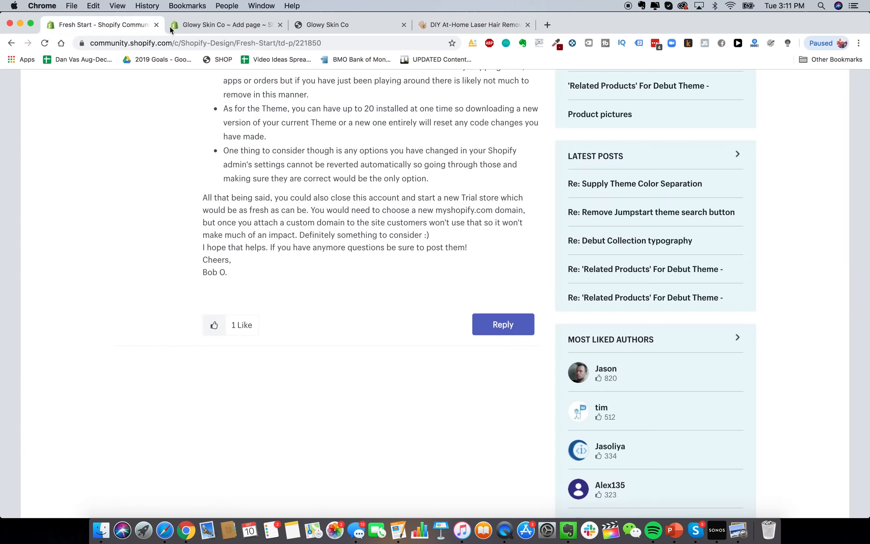
{"action": "left_click", "coordinate": [196, 25]}
{"action": "left_click", "coordinate": [340, 211]}
{"action": "type", "text": "Reviews"}
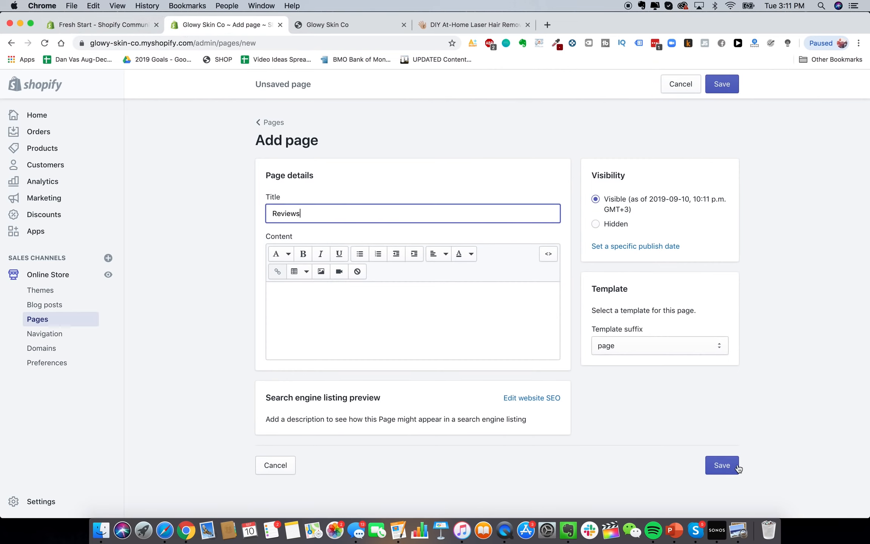
{"action": "left_click", "coordinate": [723, 465]}
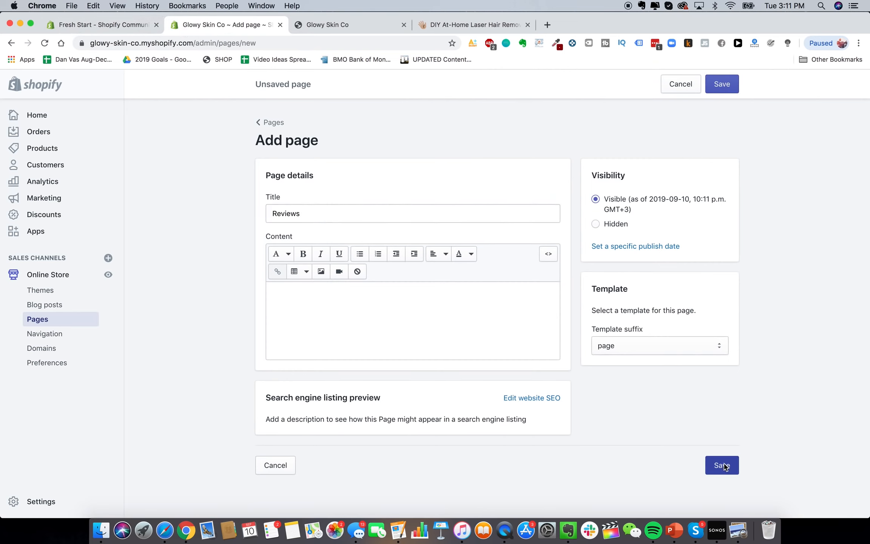
{"action": "left_click", "coordinate": [472, 25]}
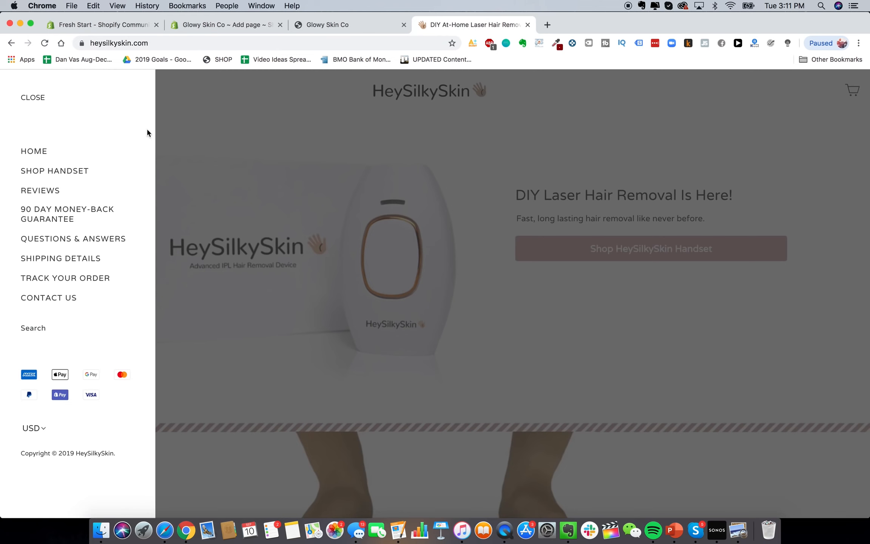
{"action": "left_click", "coordinate": [92, 214]}
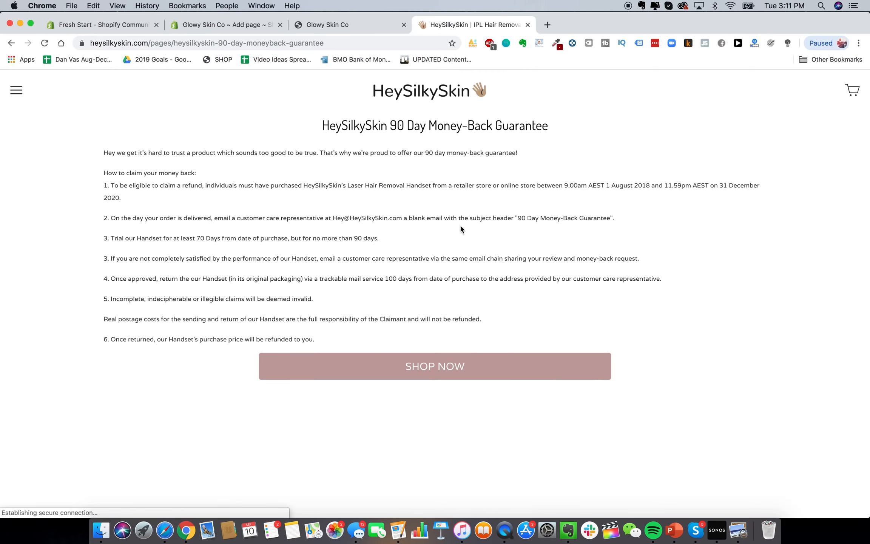
{"action": "left_click", "coordinate": [235, 25]}
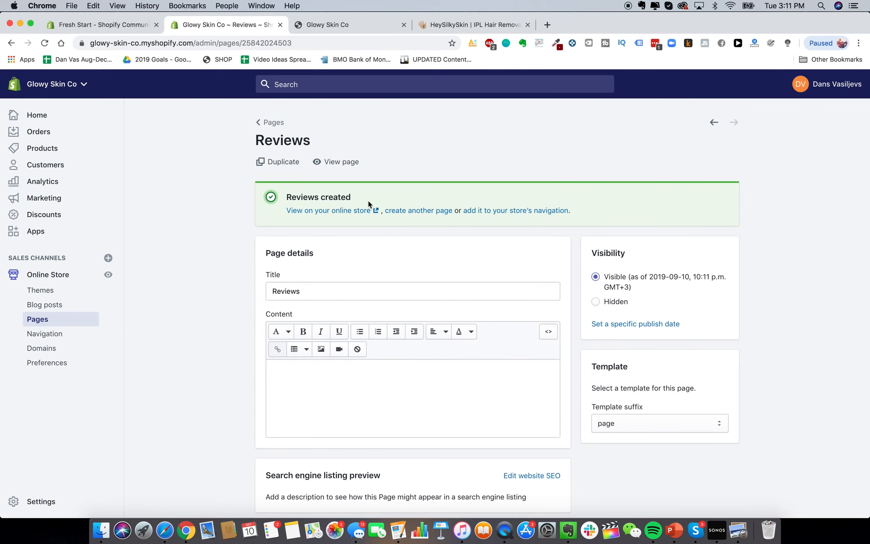
{"action": "left_click", "coordinate": [265, 122]}
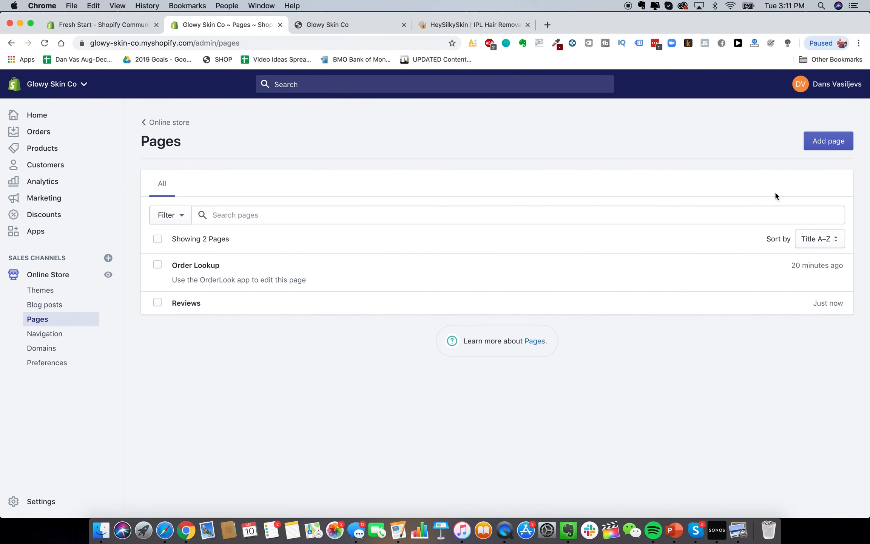
Create the Lifetime Warranty + Guarantee page
{"action": "left_click", "coordinate": [828, 141]}
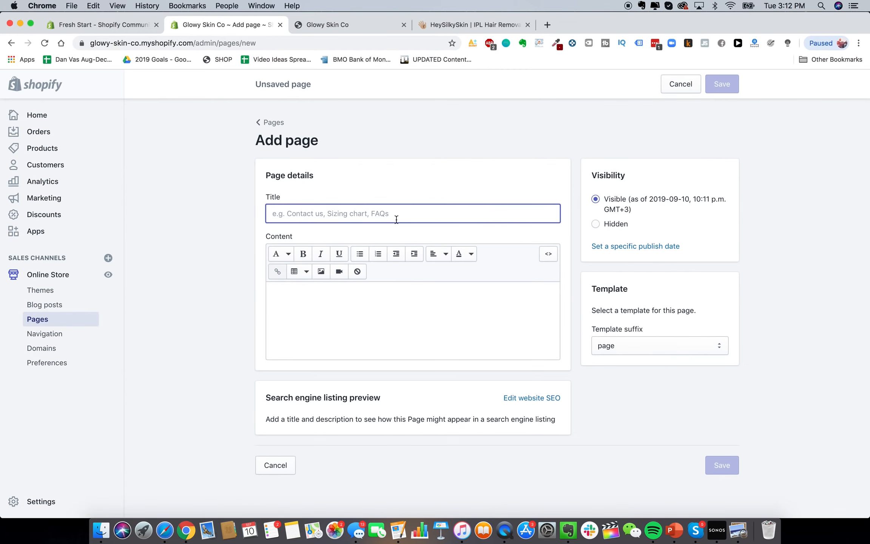
{"action": "type", "text": "L"}
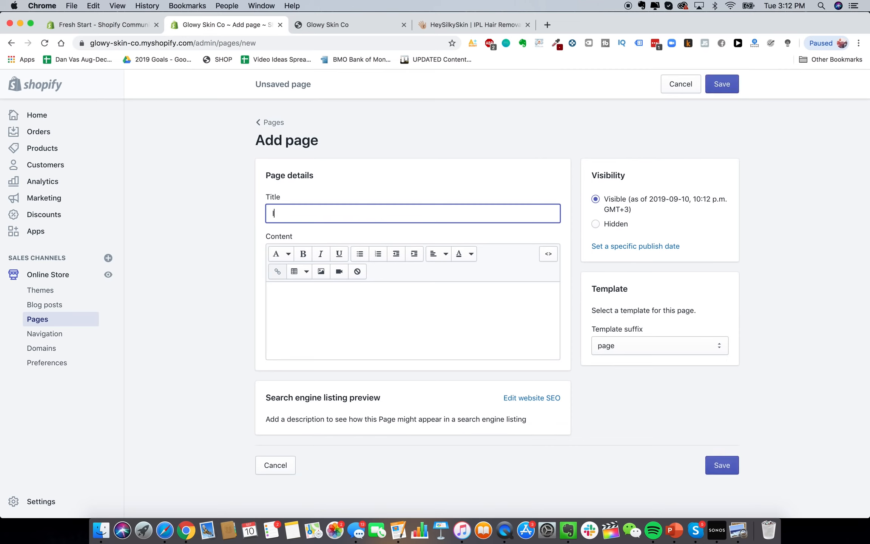
{"action": "key", "text": "BackSpace"}
{"action": "type", "text": "Lifetime Warranty + Guarantee"}
{"action": "left_click", "coordinate": [735, 465]}
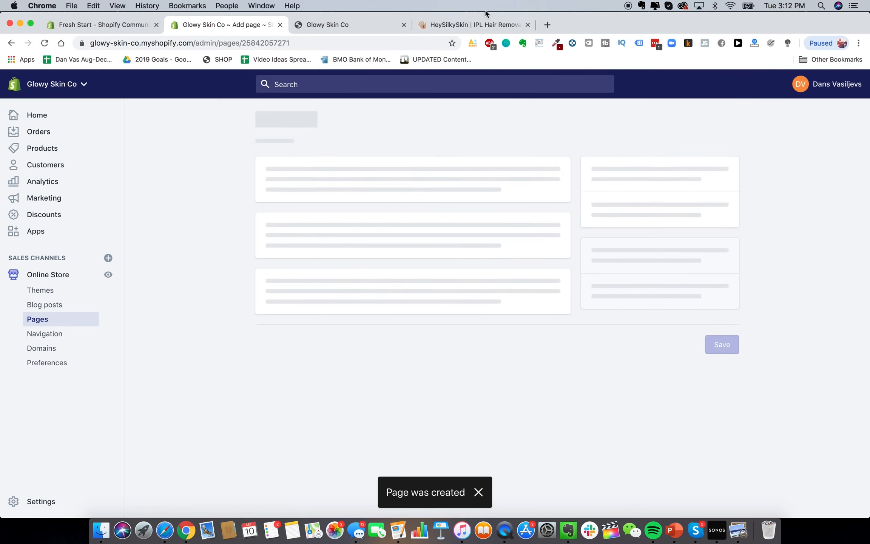
Create a Shipping Details page after checking the reference store's side menu
{"action": "left_click", "coordinate": [474, 24]}
{"action": "left_click", "coordinate": [15, 89]}
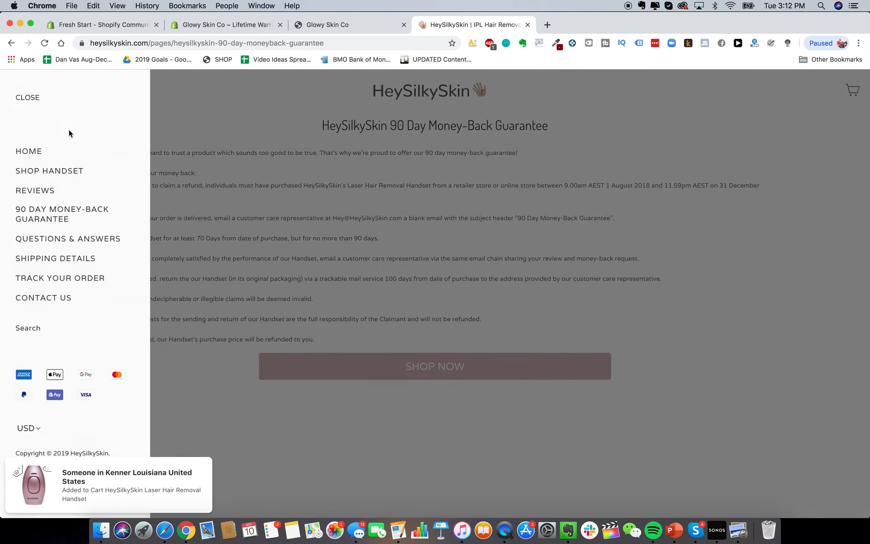
{"action": "left_click", "coordinate": [219, 25]}
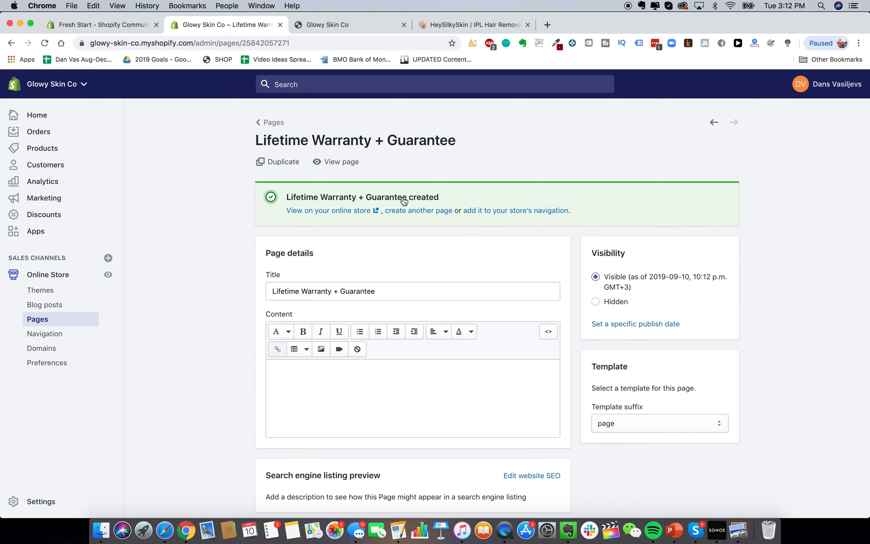
{"action": "left_click", "coordinate": [405, 210]}
{"action": "left_click", "coordinate": [406, 214]}
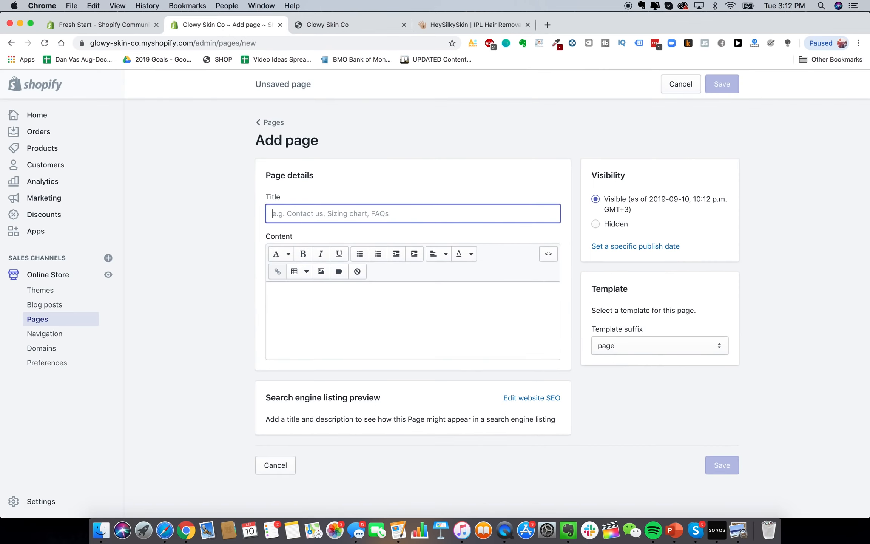
{"action": "type", "text": "Shippi"}
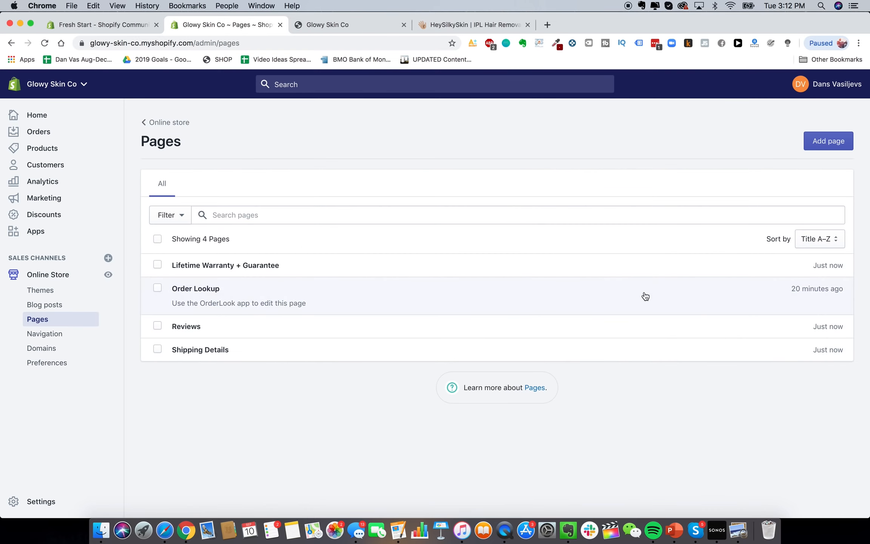
Retitle the Order Lookup page to a 'Track…' order-tracking title and save it
{"action": "left_click", "coordinate": [645, 296]}
{"action": "triple_click", "coordinate": [319, 237]}
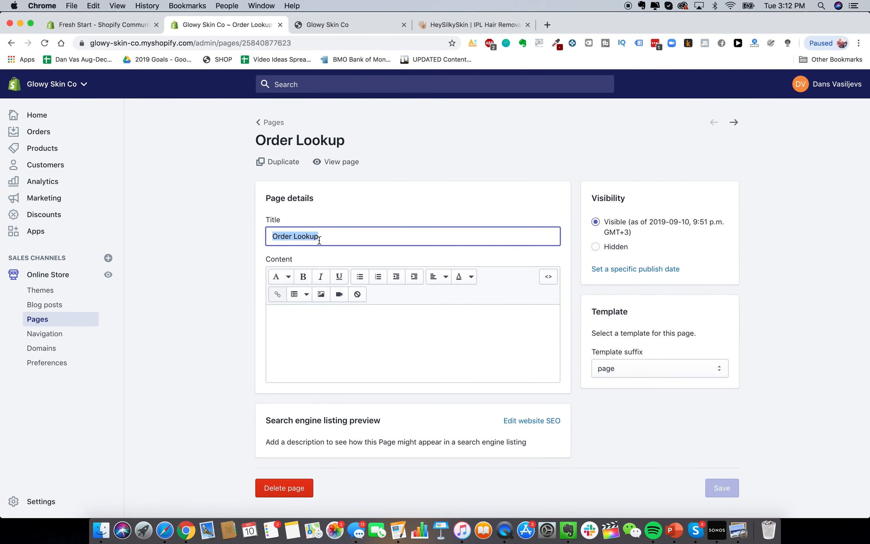
{"action": "type", "text": "Track Your Order"}
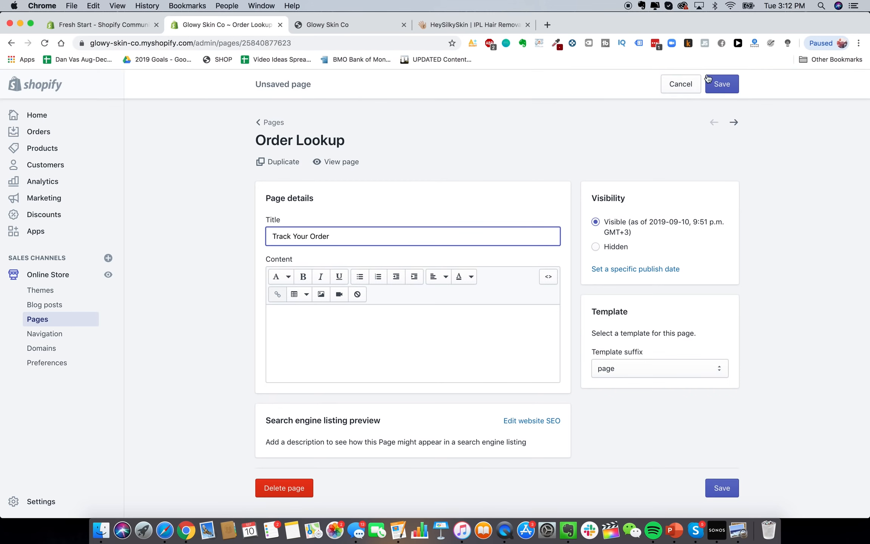
{"action": "left_click", "coordinate": [707, 78]}
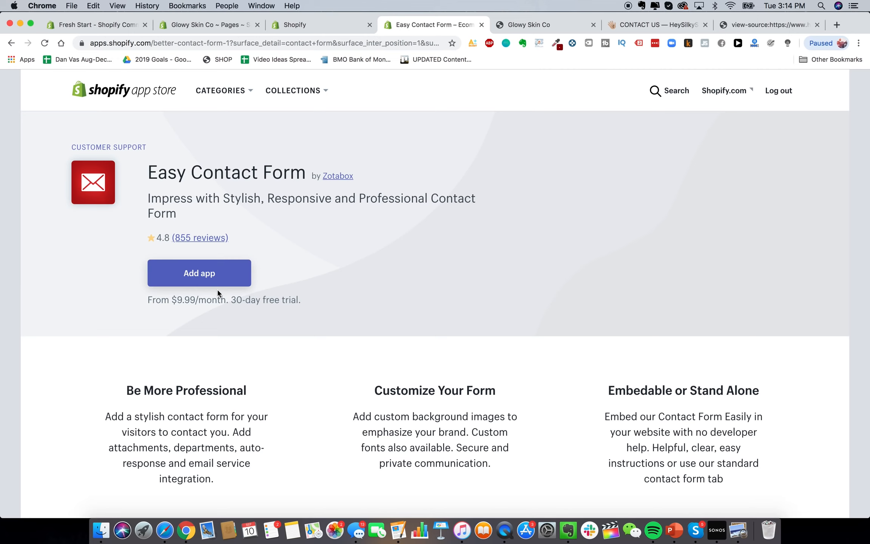
Add the Easy Contact Form app and approve its installation on the store
{"action": "left_click", "coordinate": [217, 283]}
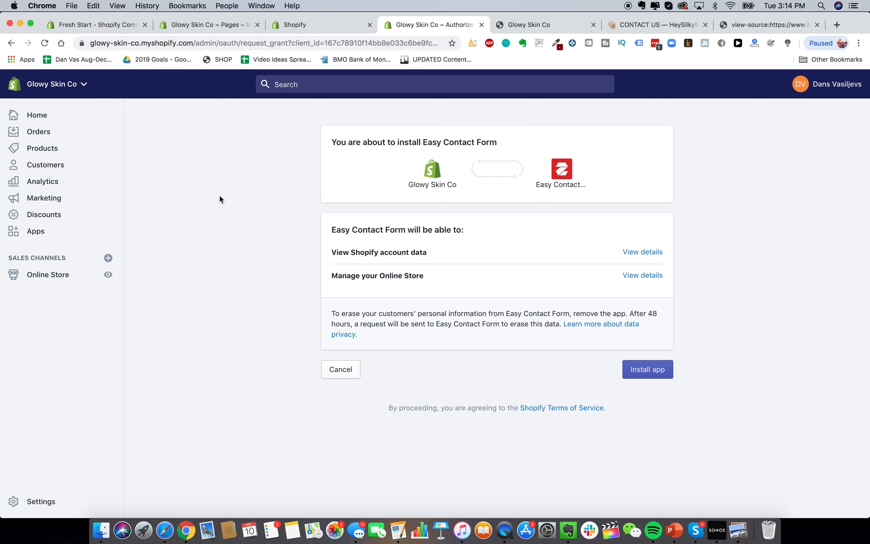
{"action": "left_click", "coordinate": [631, 368]}
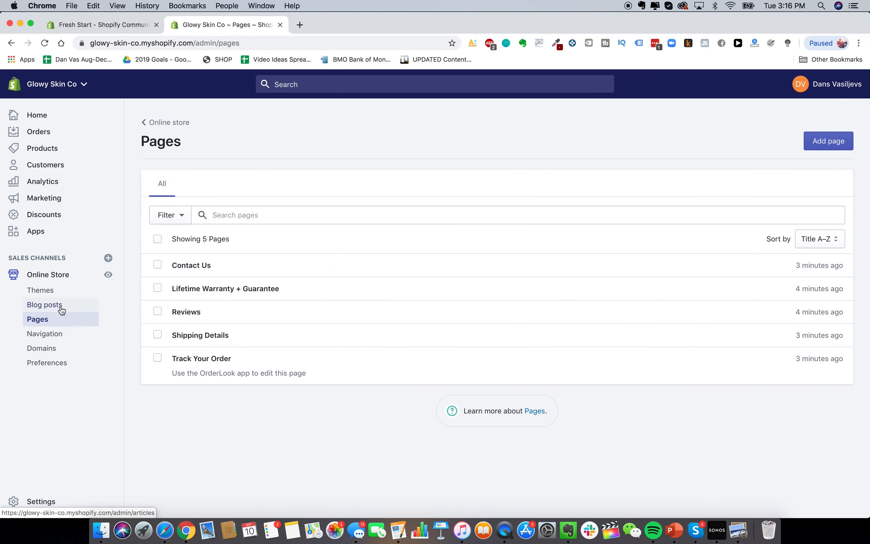
{"action": "left_click", "coordinate": [53, 334]}
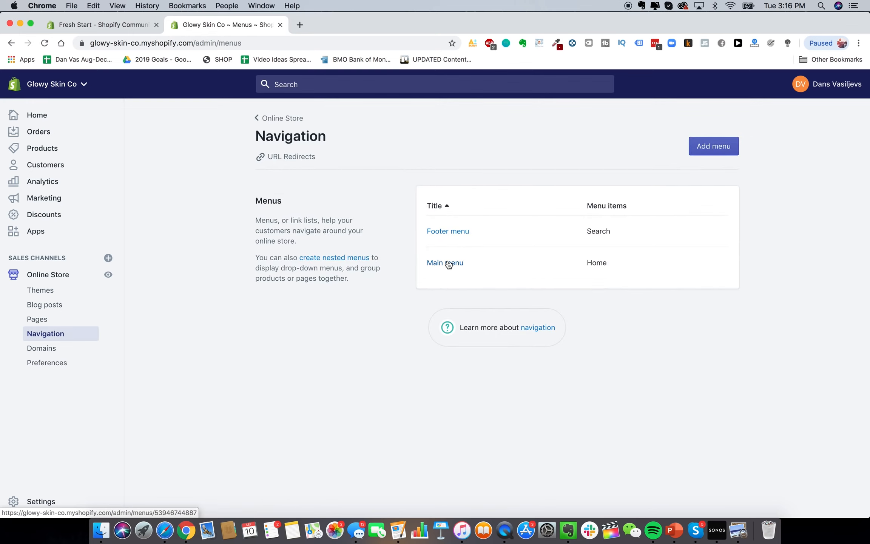
Add a Contact Us item to the Main menu, linked to the Contact Us page
{"action": "left_click", "coordinate": [445, 262]}
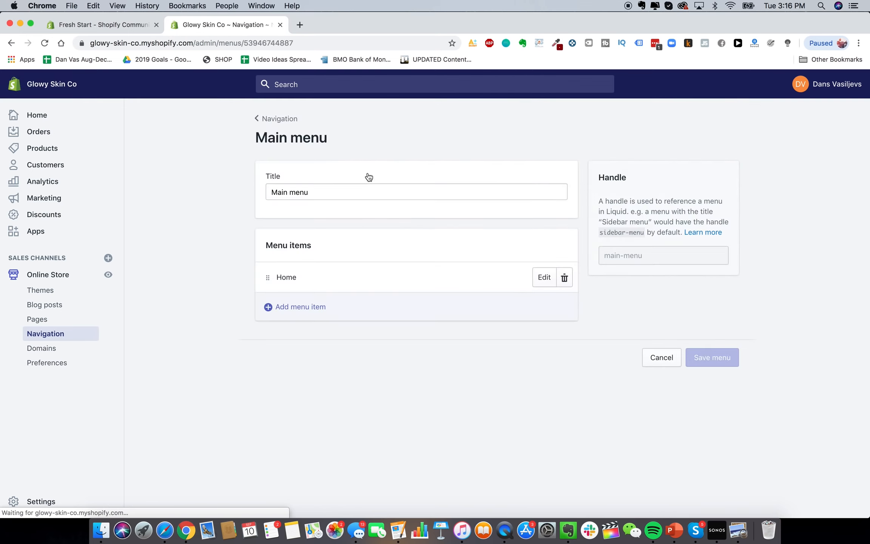
{"action": "left_click", "coordinate": [325, 300]}
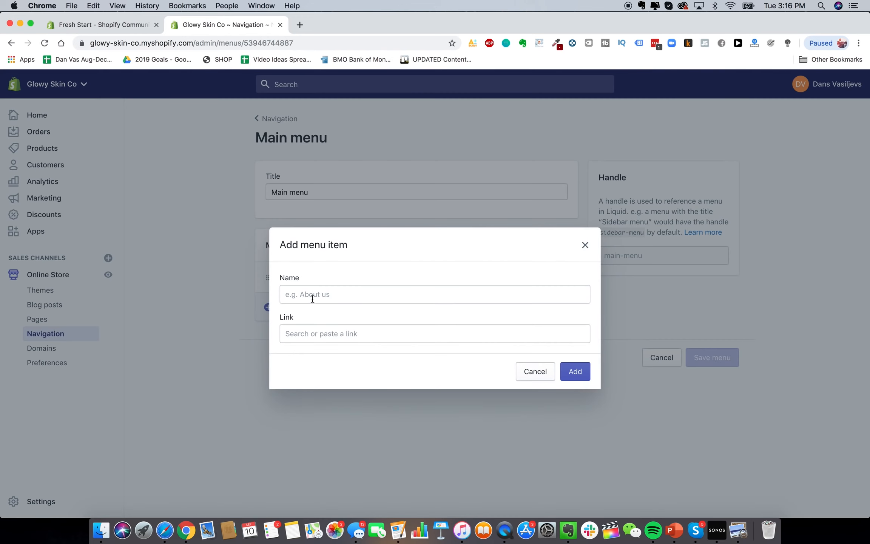
{"action": "left_click", "coordinate": [323, 290]}
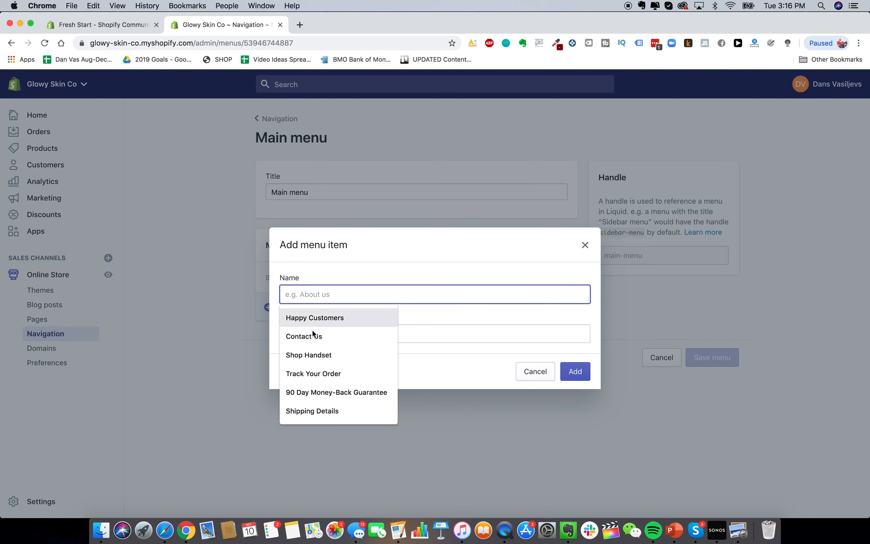
{"action": "left_click", "coordinate": [333, 336]}
{"action": "left_click", "coordinate": [347, 333]}
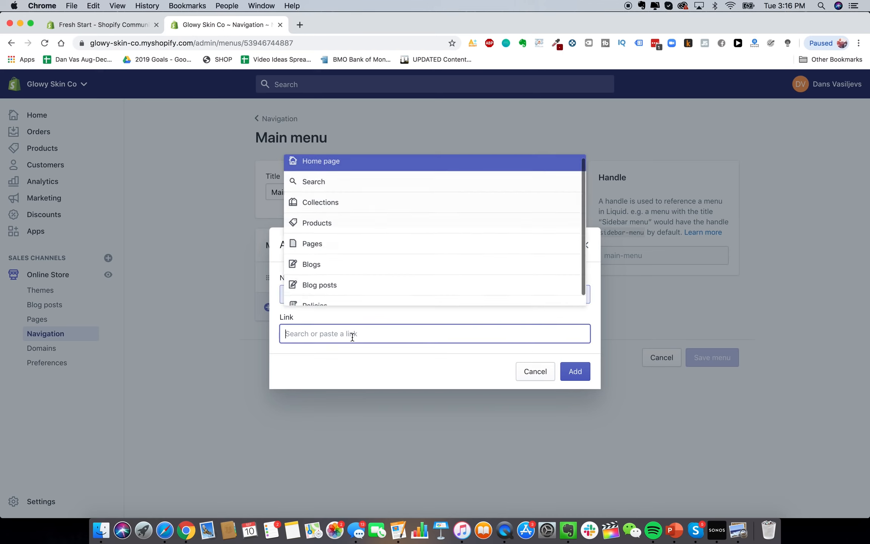
{"action": "scroll", "coordinate": [354, 255], "scroll_direction": "down", "scroll_amount": 1}
{"action": "scroll", "coordinate": [347, 211], "scroll_direction": "up", "scroll_amount": 1}
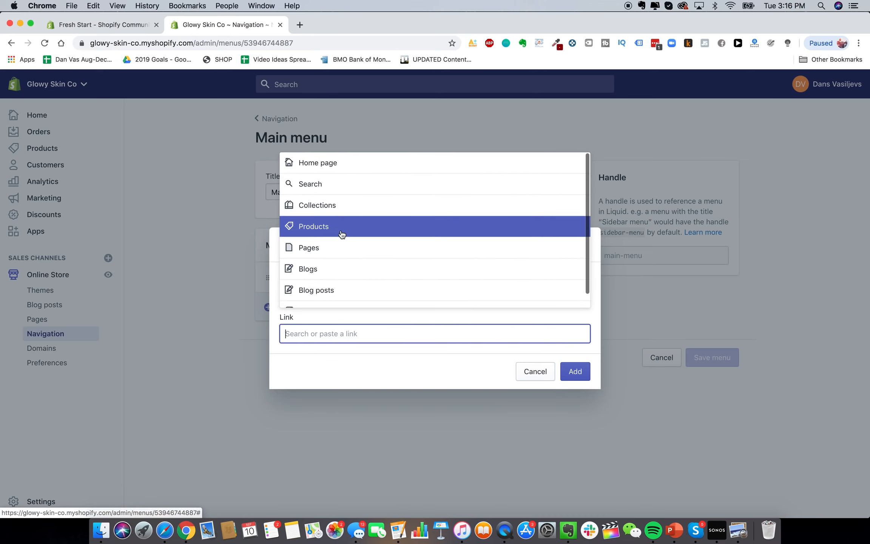
{"action": "left_click", "coordinate": [341, 247]}
{"action": "left_click", "coordinate": [345, 214]}
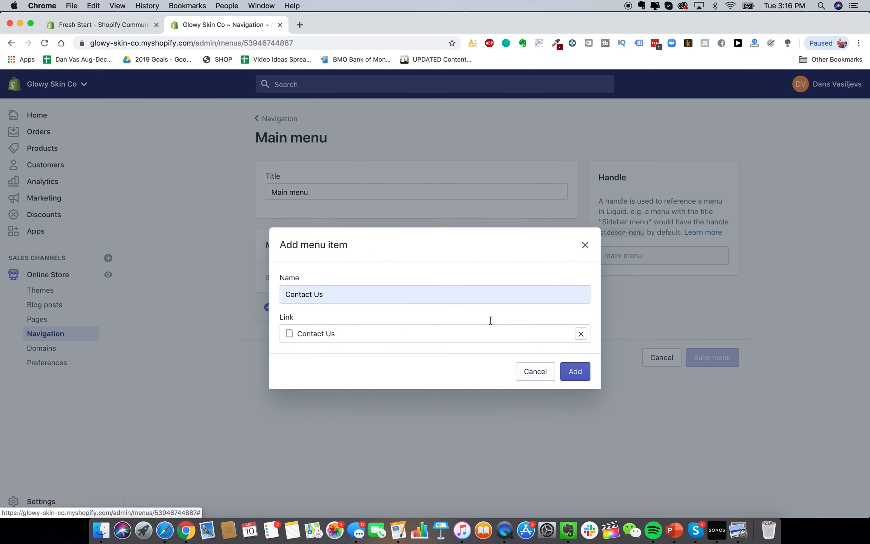
{"action": "left_click", "coordinate": [575, 371]}
Add a Shop Handset menu item linked to the laser hair removal device product
{"action": "left_click", "coordinate": [345, 337]}
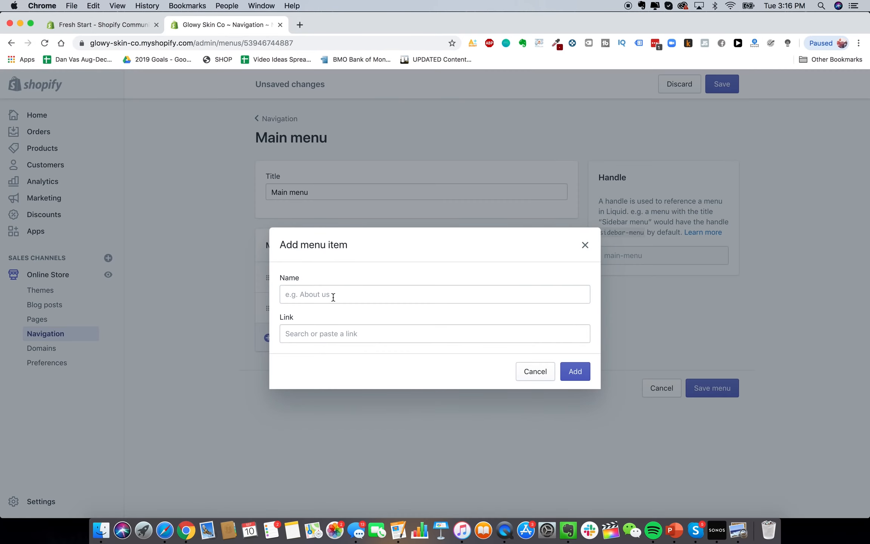
{"action": "left_click", "coordinate": [332, 295]}
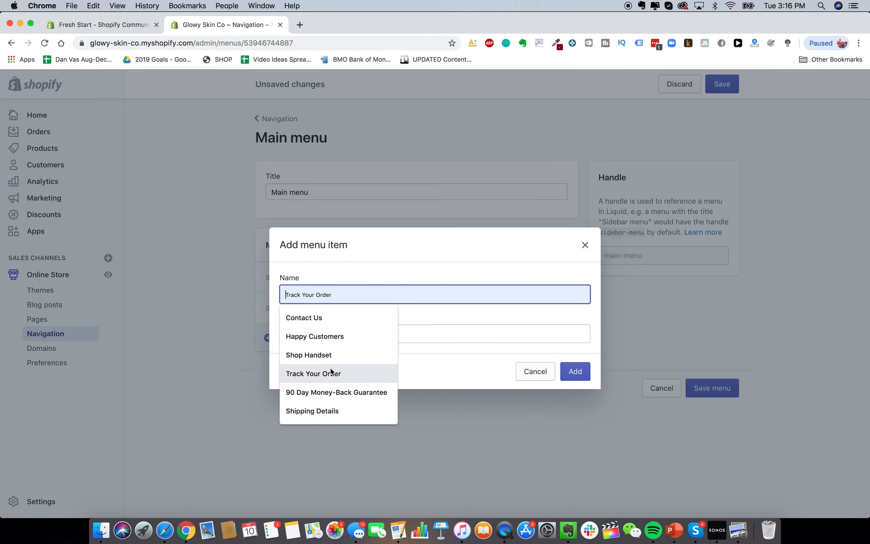
{"action": "left_click", "coordinate": [331, 353]}
{"action": "left_click", "coordinate": [330, 333]}
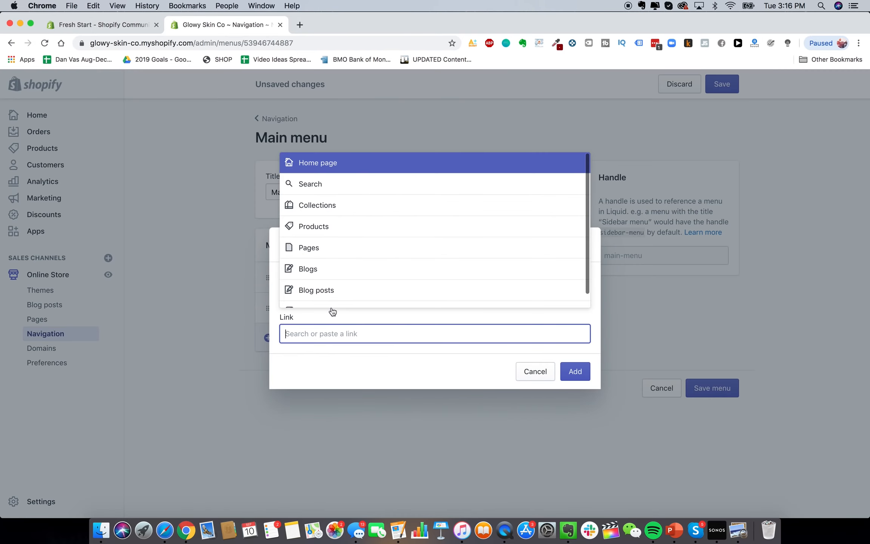
{"action": "left_click", "coordinate": [335, 229]}
{"action": "left_click", "coordinate": [349, 294]}
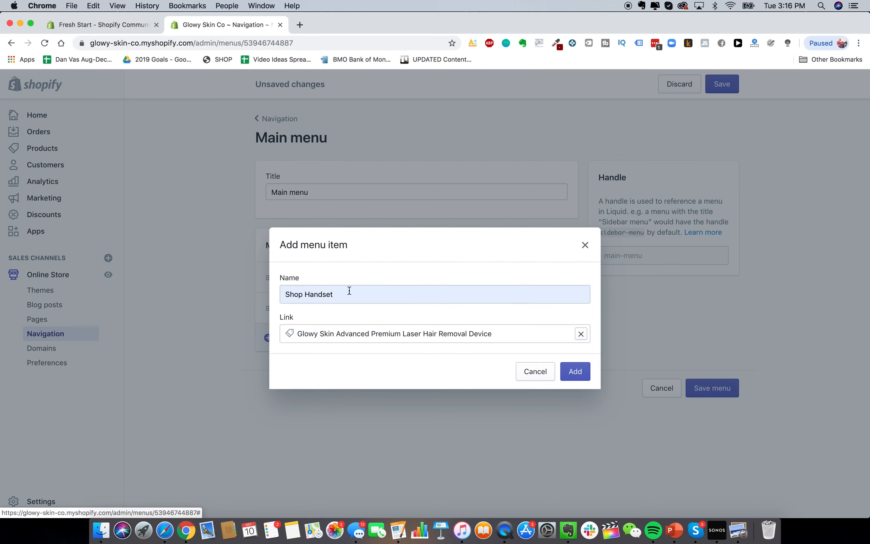
{"action": "key", "text": "Return"}
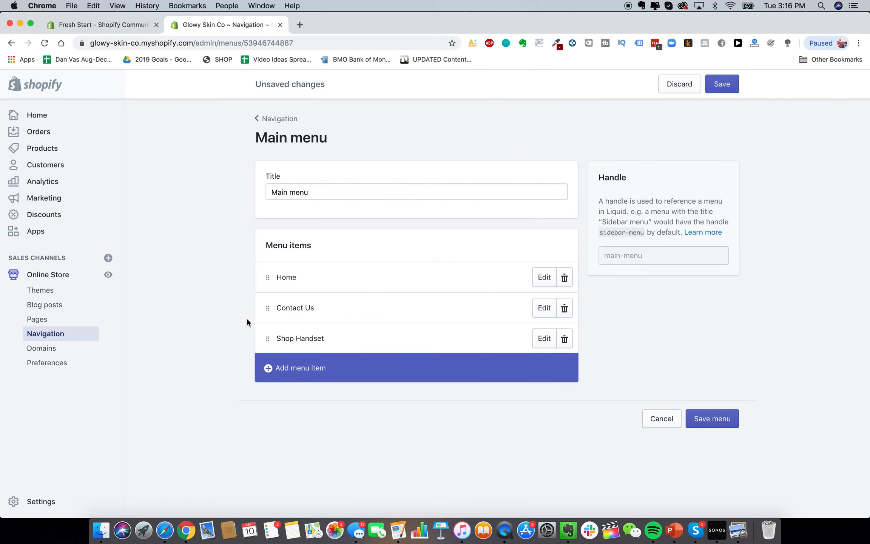
Add a Lifetime Warranty item linked to the Lifetime Warranty + Guarantee page and save the menu
{"action": "left_click", "coordinate": [298, 363]}
{"action": "left_click", "coordinate": [356, 296]}
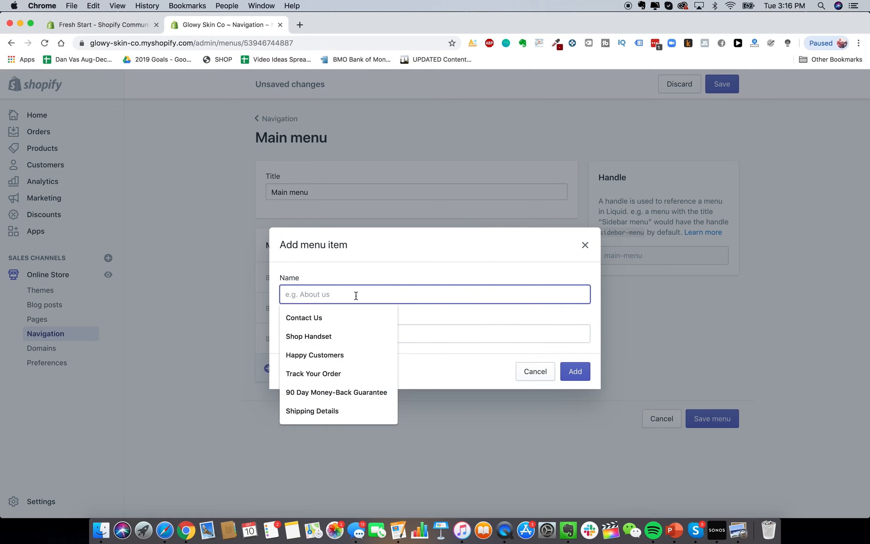
{"action": "left_click", "coordinate": [344, 285]}
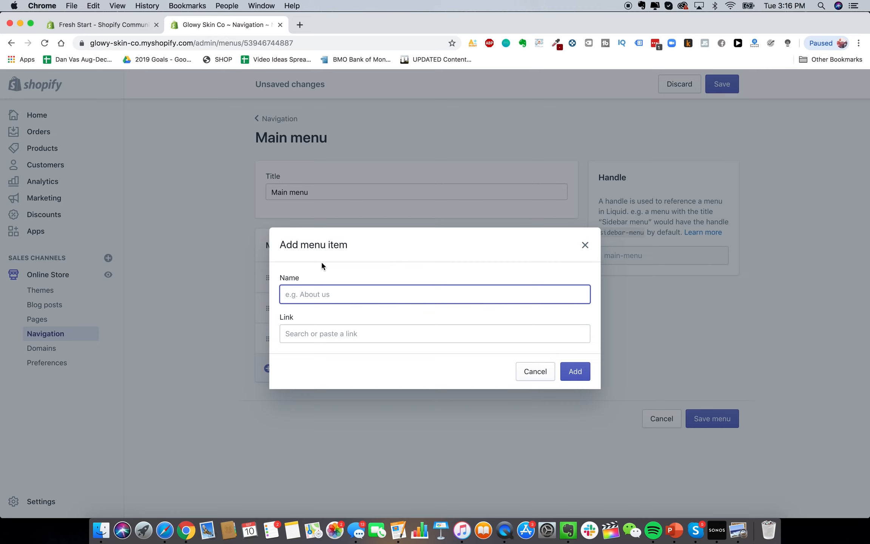
{"action": "left_click", "coordinate": [315, 298]}
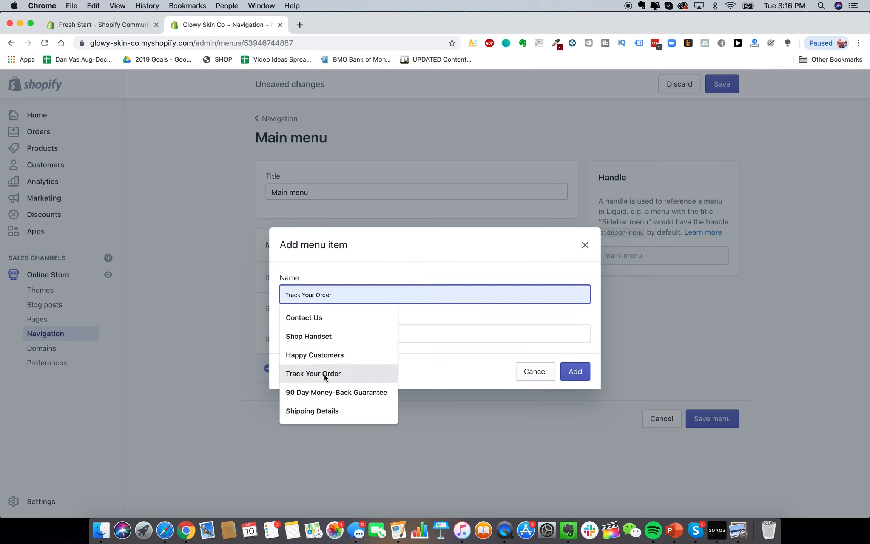
{"action": "left_click", "coordinate": [349, 279]}
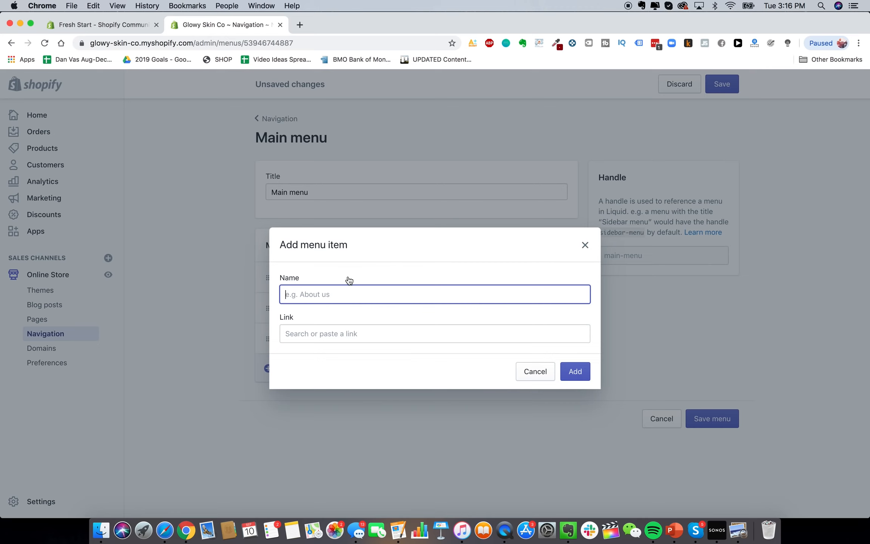
{"action": "left_click", "coordinate": [328, 301]}
{"action": "left_click", "coordinate": [419, 325]}
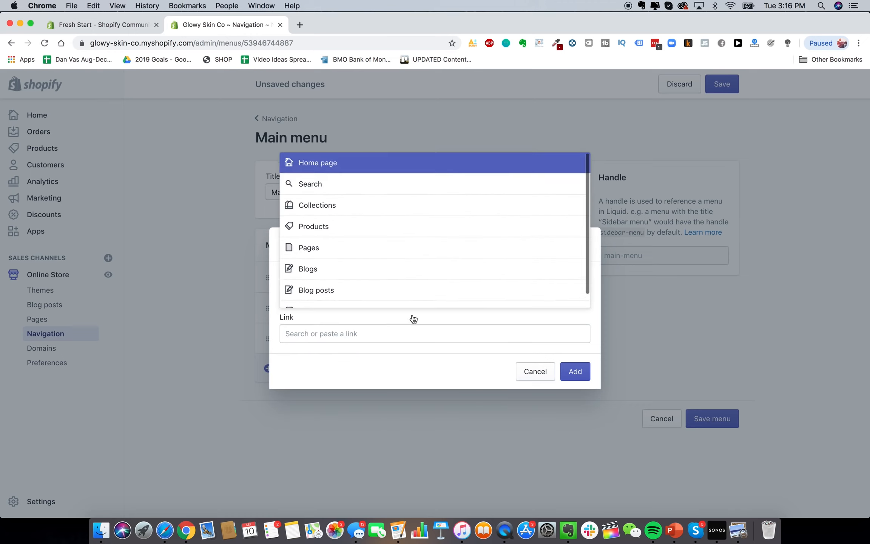
{"action": "scroll", "coordinate": [379, 245], "scroll_direction": "down", "scroll_amount": 1}
{"action": "left_click", "coordinate": [365, 362]}
{"action": "left_click", "coordinate": [363, 300]}
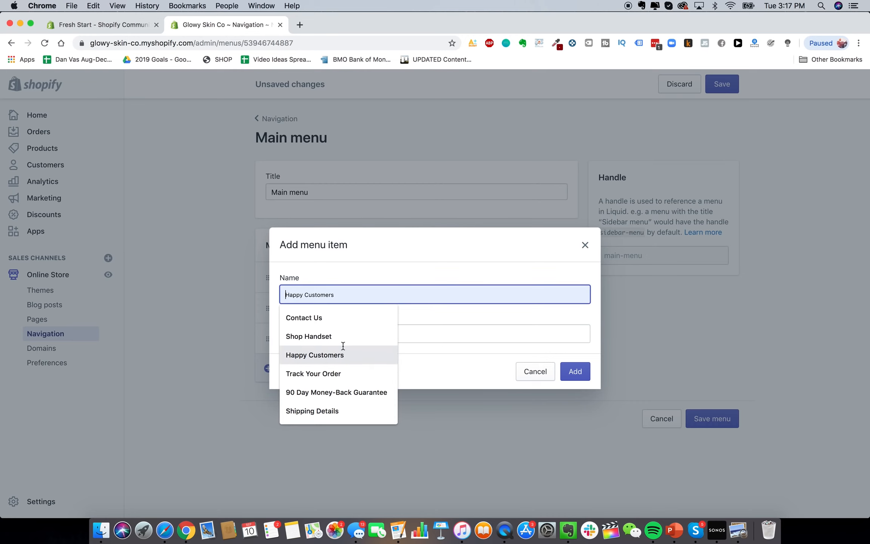
{"action": "type", "text": "Lifetime W"}
{"action": "left_click", "coordinate": [344, 332]}
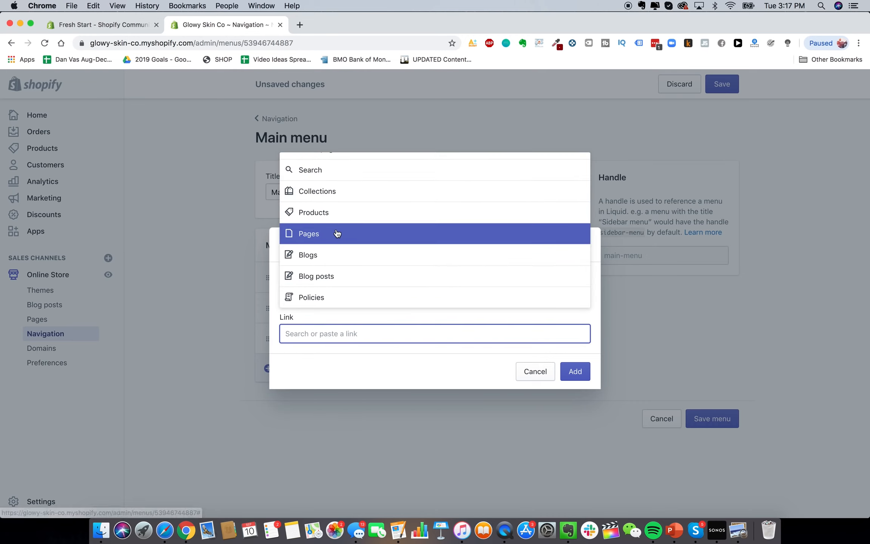
{"action": "left_click", "coordinate": [331, 240]}
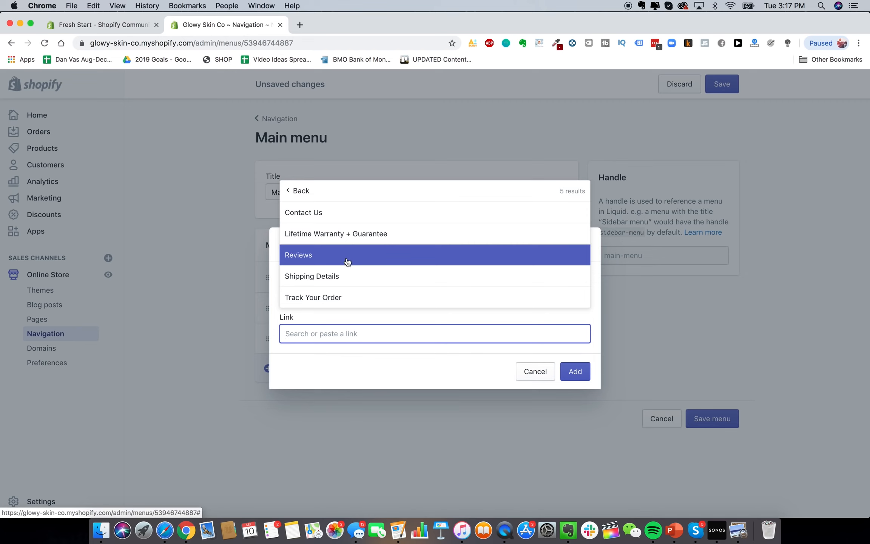
{"action": "left_click", "coordinate": [349, 237]}
{"action": "left_click", "coordinate": [574, 372]}
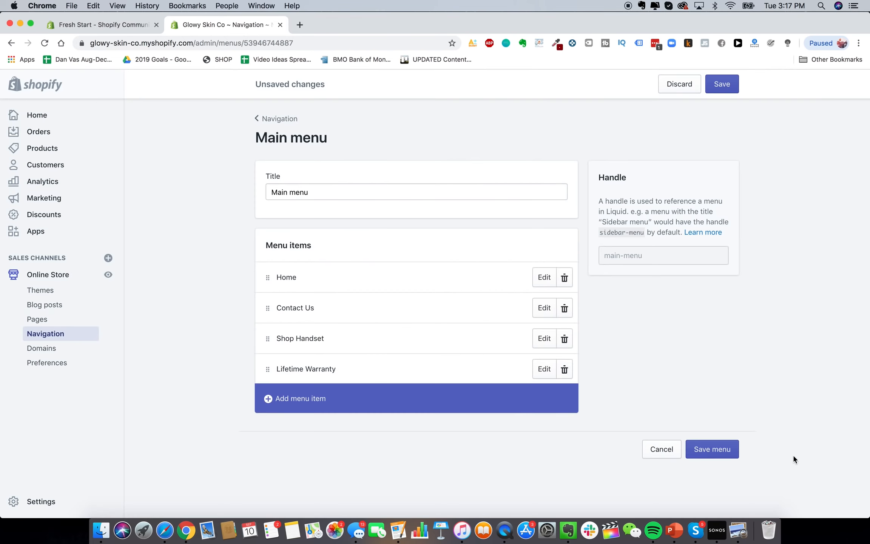
{"action": "left_click", "coordinate": [721, 448]}
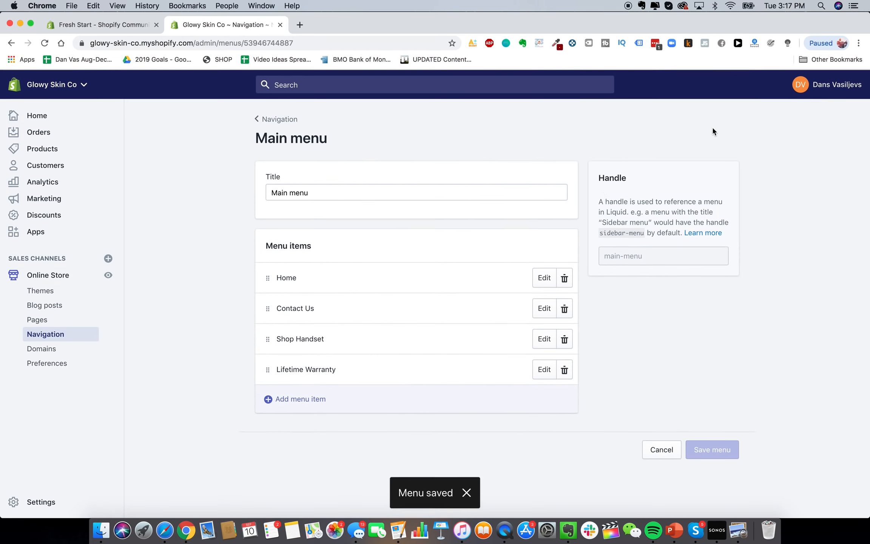
View the live storefront's Contact Us page, then move Shop Handset and Lifetime Warranty above Contact Us and save
{"action": "left_click", "coordinate": [300, 26]}
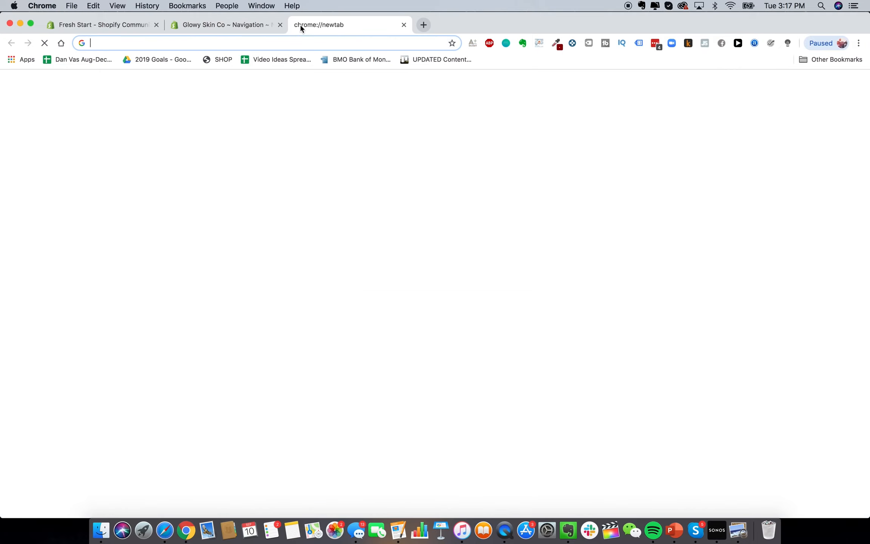
{"action": "type", "text": "glowyskinco.com"}
{"action": "key", "text": "Return"}
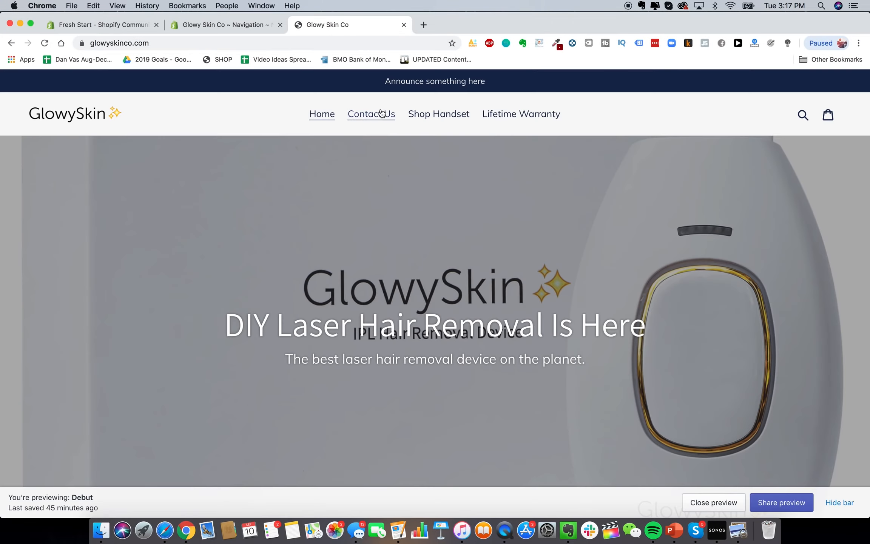
{"action": "left_click", "coordinate": [380, 113]}
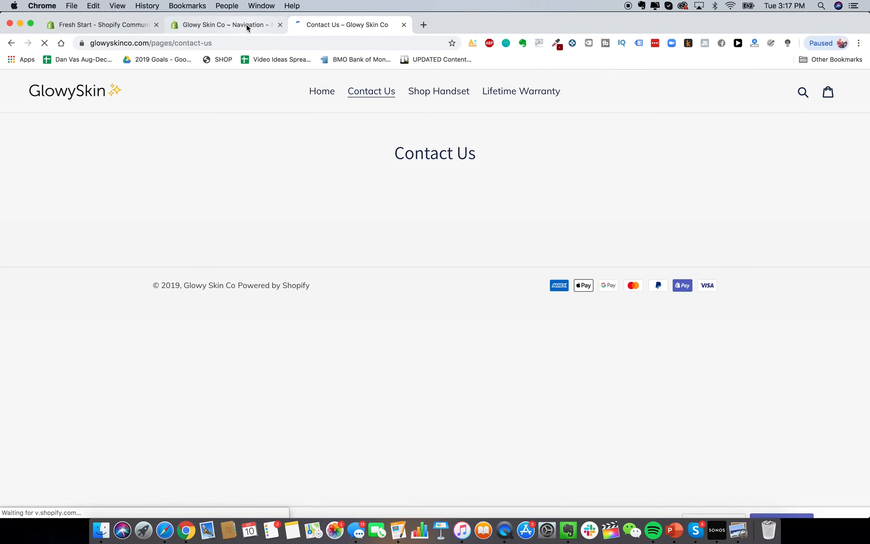
{"action": "left_click", "coordinate": [248, 26]}
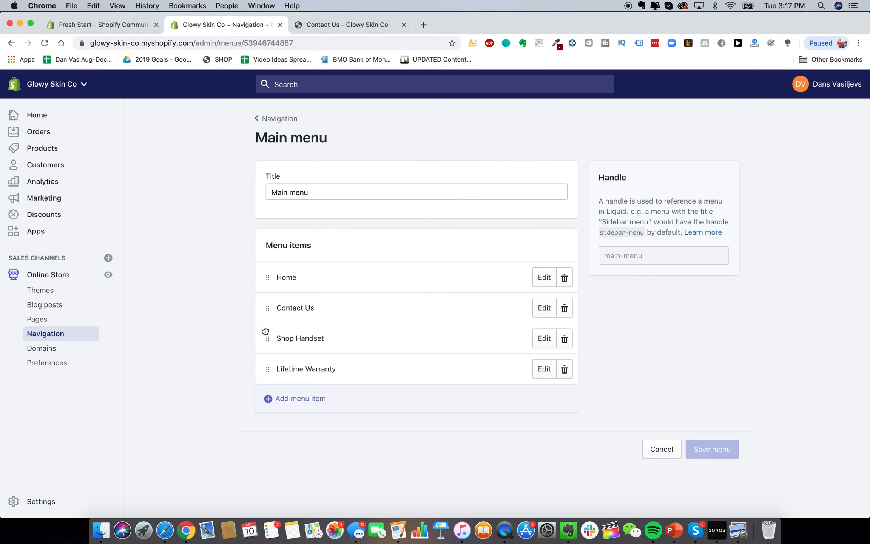
{"action": "left_click_drag", "start_coordinate": [266, 334], "coordinate": [272, 290]}
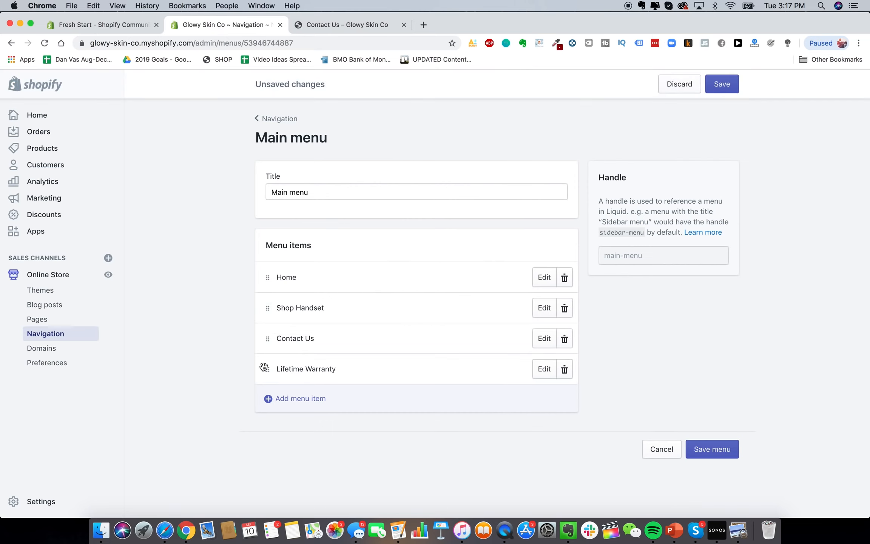
{"action": "left_click_drag", "start_coordinate": [268, 368], "coordinate": [265, 328]}
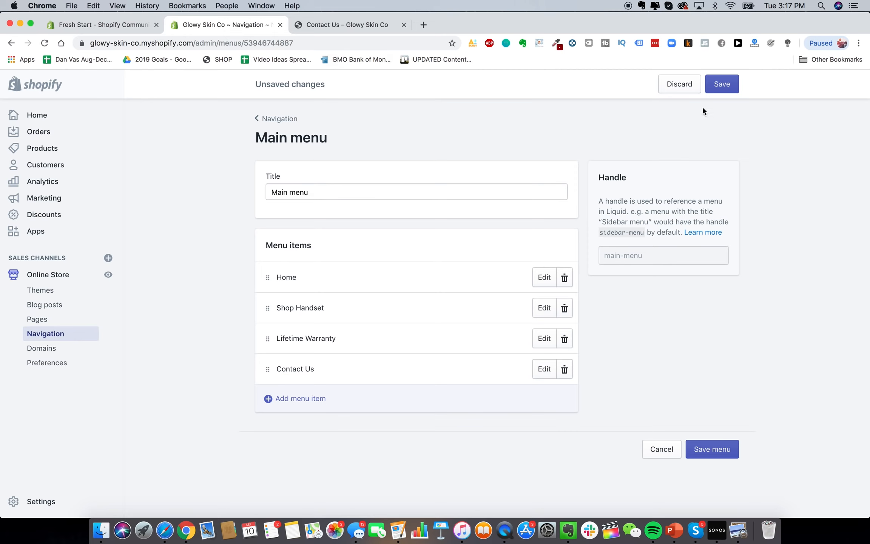
{"action": "left_click", "coordinate": [718, 84]}
Reload the storefront to confirm the new menu order and browse the Shop Handset page
{"action": "left_click", "coordinate": [322, 24]}
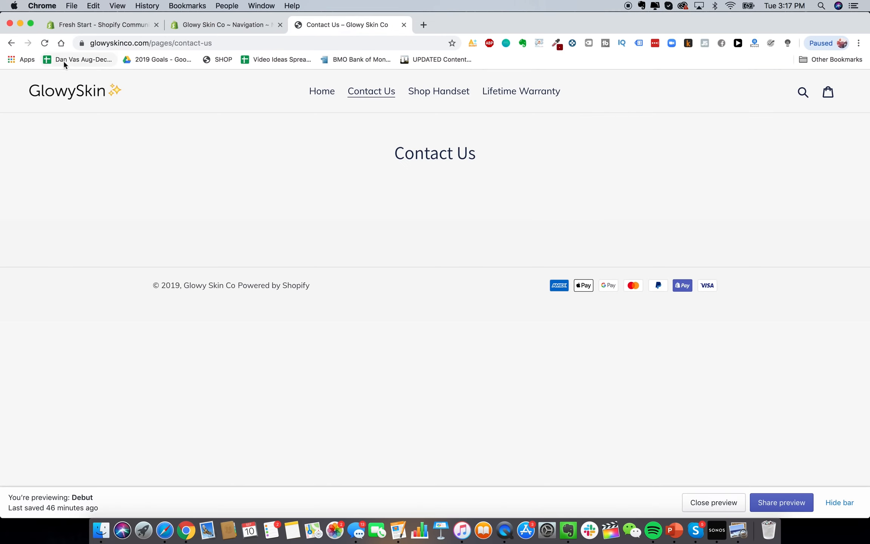
{"action": "left_click", "coordinate": [44, 42]}
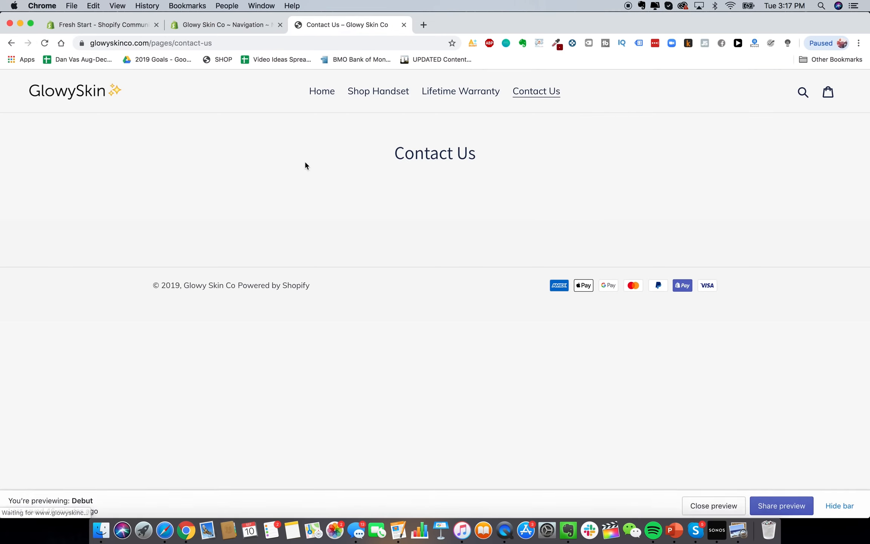
{"action": "left_click", "coordinate": [389, 99]}
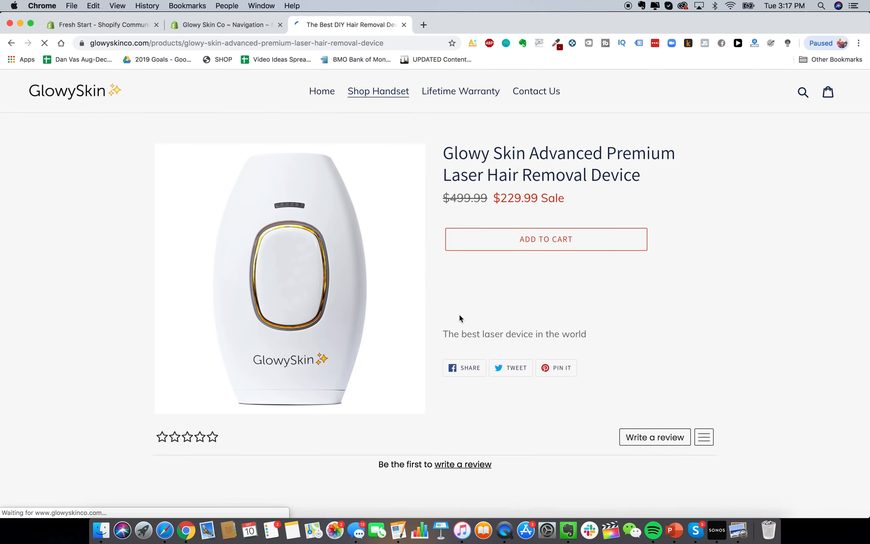
{"action": "scroll", "coordinate": [459, 315], "scroll_direction": "down", "scroll_amount": 5}
{"action": "scroll", "coordinate": [458, 315], "scroll_direction": "up", "scroll_amount": 3}
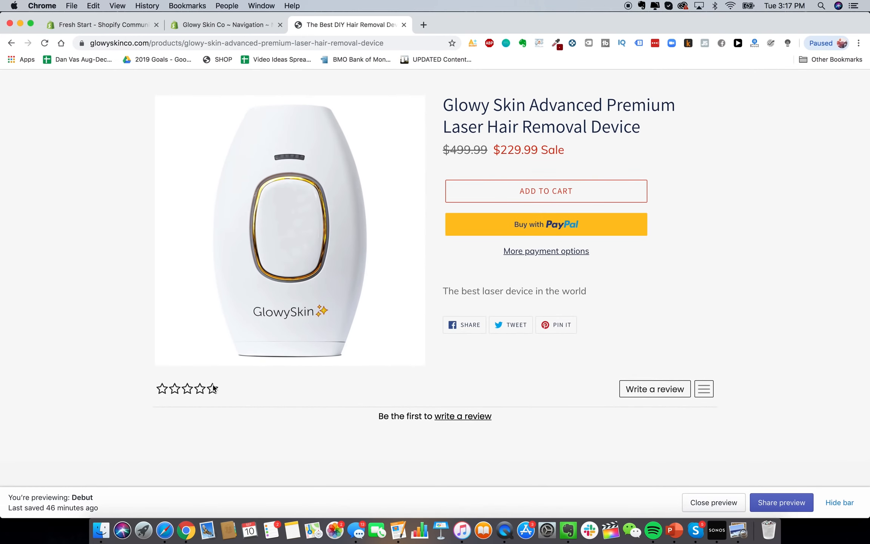
{"action": "scroll", "coordinate": [212, 382], "scroll_direction": "down", "scroll_amount": 2}
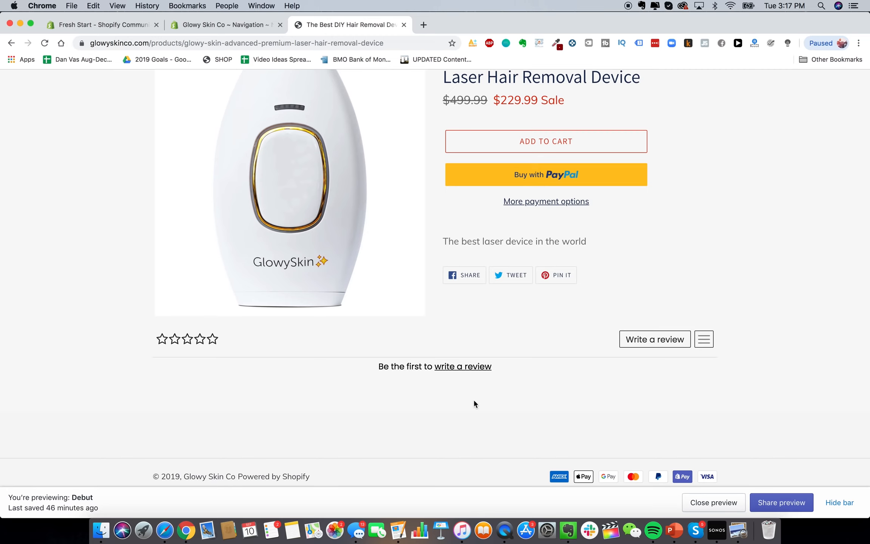
{"action": "scroll", "coordinate": [491, 404], "scroll_direction": "down", "scroll_amount": 1}
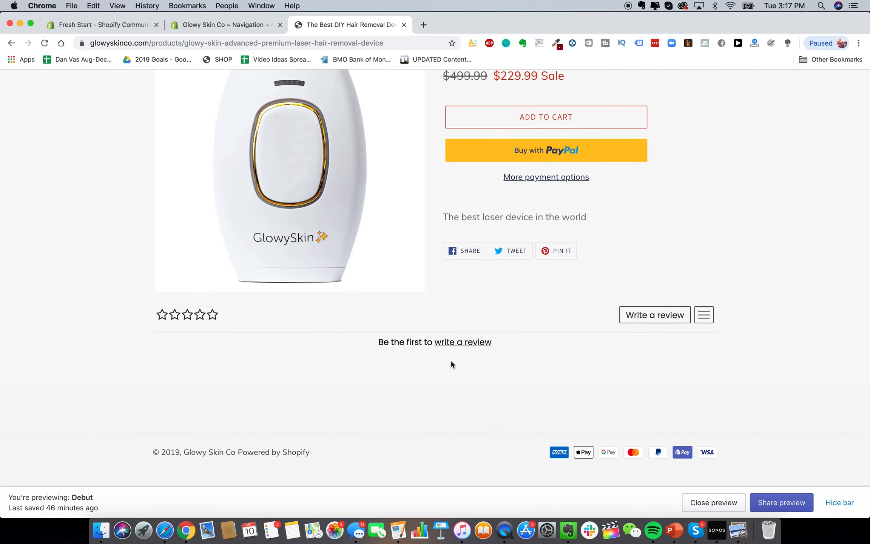
{"action": "scroll", "coordinate": [569, 381], "scroll_direction": "up", "scroll_amount": 4}
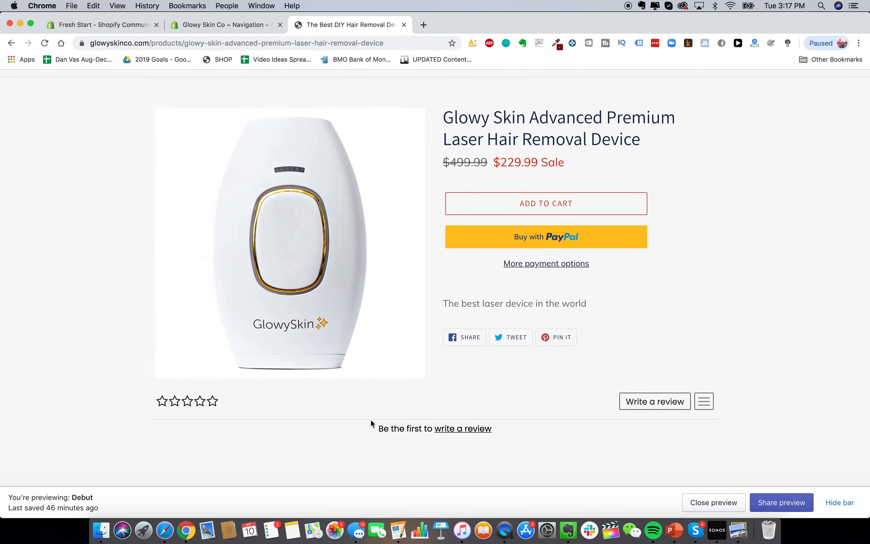
{"action": "key", "text": "ctrl+shift+Tab"}
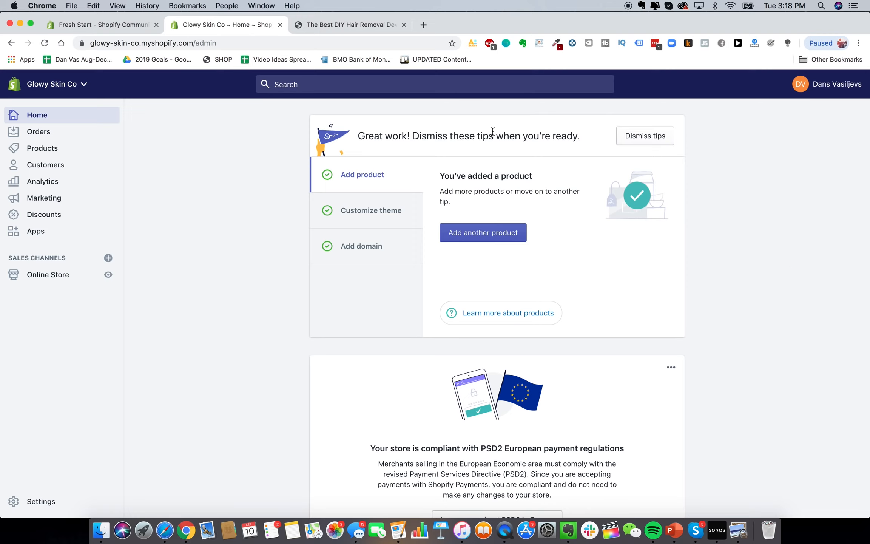
{"action": "left_click", "coordinate": [376, 26]}
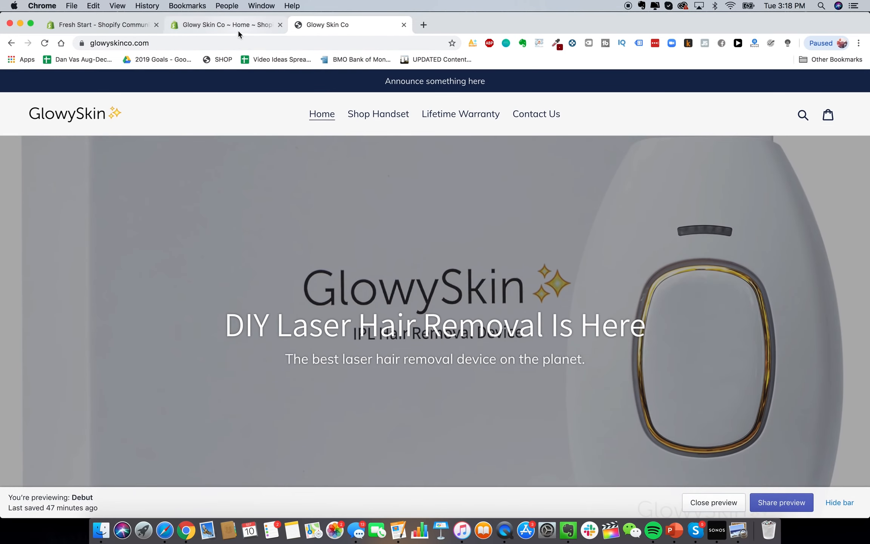
{"action": "left_click", "coordinate": [238, 27]}
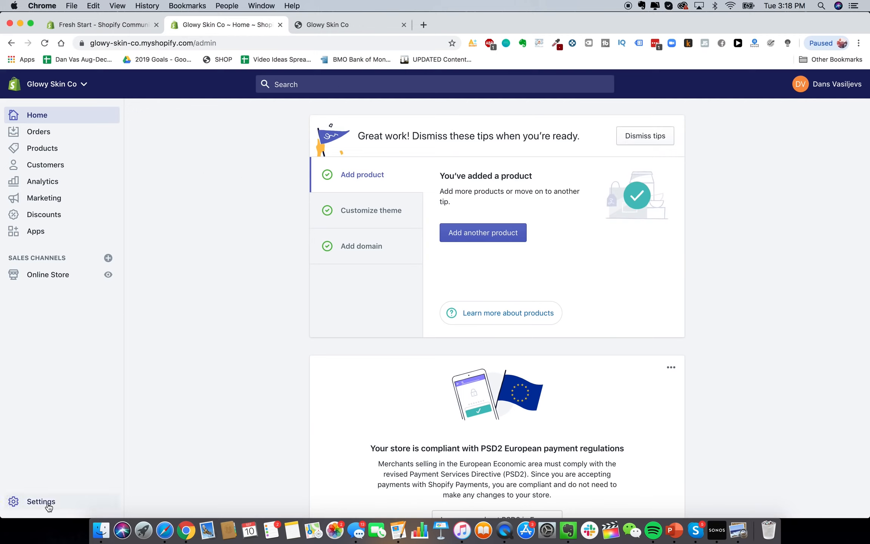
{"action": "left_click", "coordinate": [52, 279]}
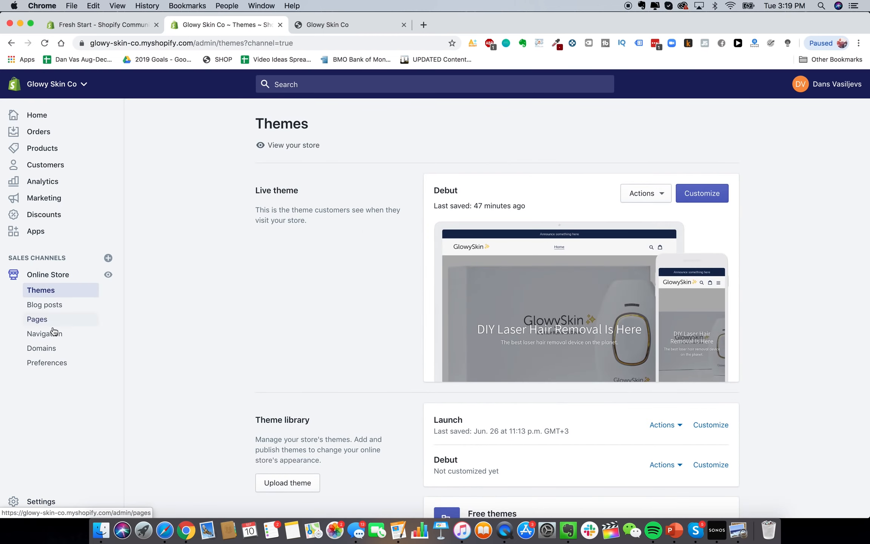
{"action": "left_click", "coordinate": [51, 349]}
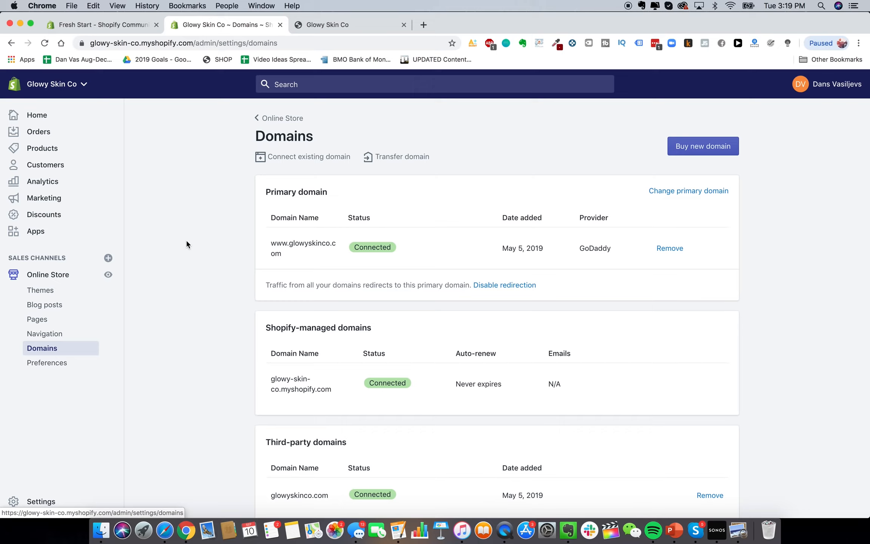
{"action": "scroll", "coordinate": [185, 240], "scroll_direction": "down", "scroll_amount": 3}
{"action": "scroll", "coordinate": [347, 199], "scroll_direction": "up", "scroll_amount": 3}
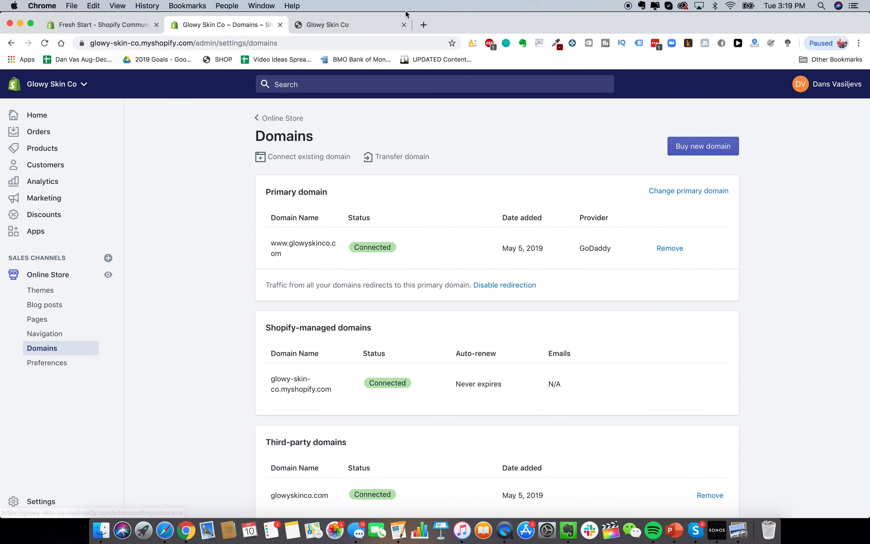
{"action": "left_click", "coordinate": [422, 25]}
Go to Google Domains and check availability of barbecuepro domains
{"action": "type", "text": "googl"}
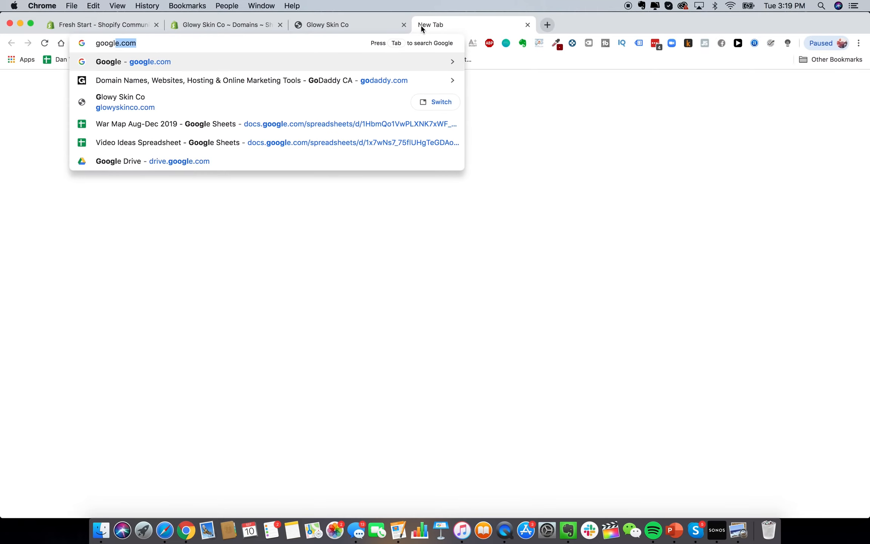
{"action": "type", "text": "e"}
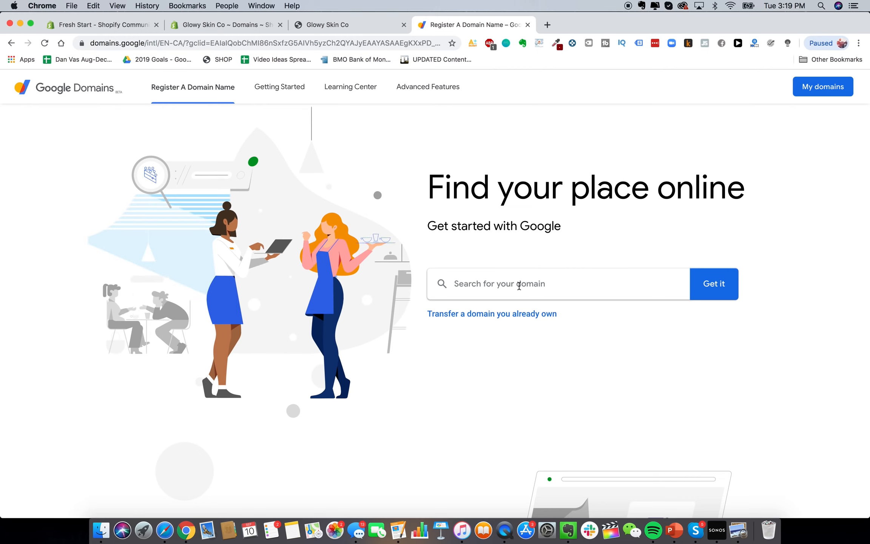
{"action": "left_click", "coordinate": [519, 285]}
{"action": "type", "text": "barbecuepro"}
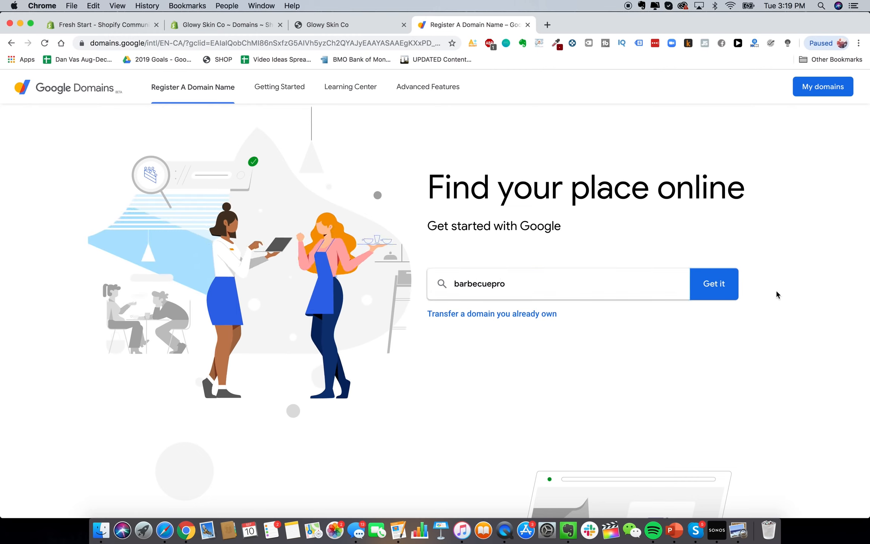
{"action": "left_click", "coordinate": [714, 285]}
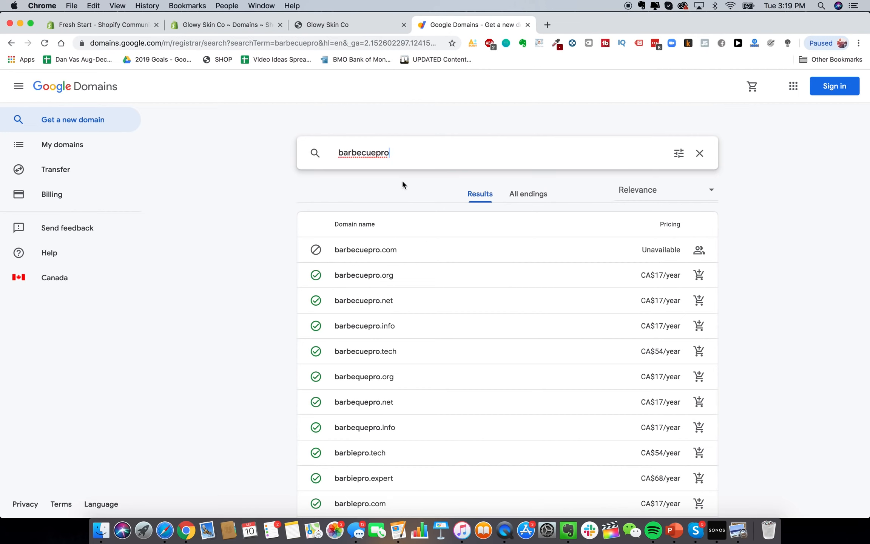
Check availability of barbecueprostore, then bbqprostore, and review the bbqprostore.com results
{"action": "type", "text": "store"}
{"action": "key", "text": "Return"}
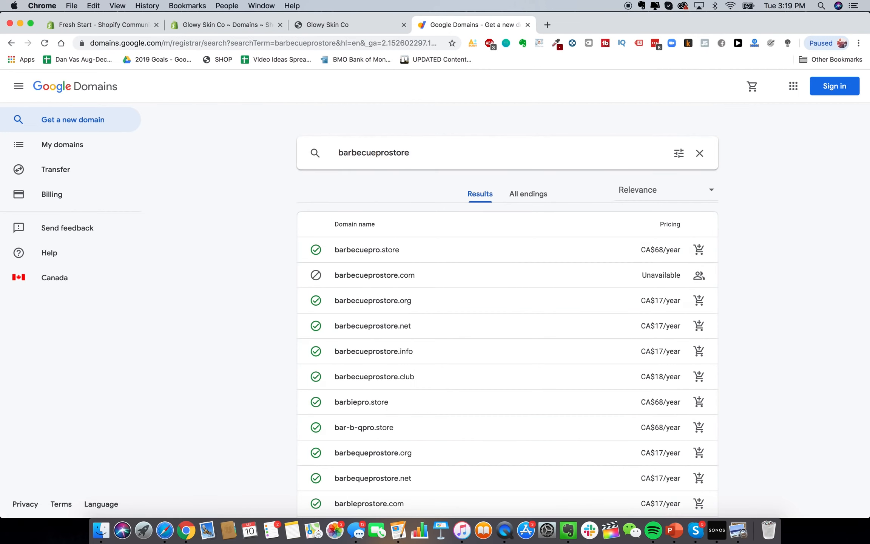
{"action": "double_click", "coordinate": [369, 151]}
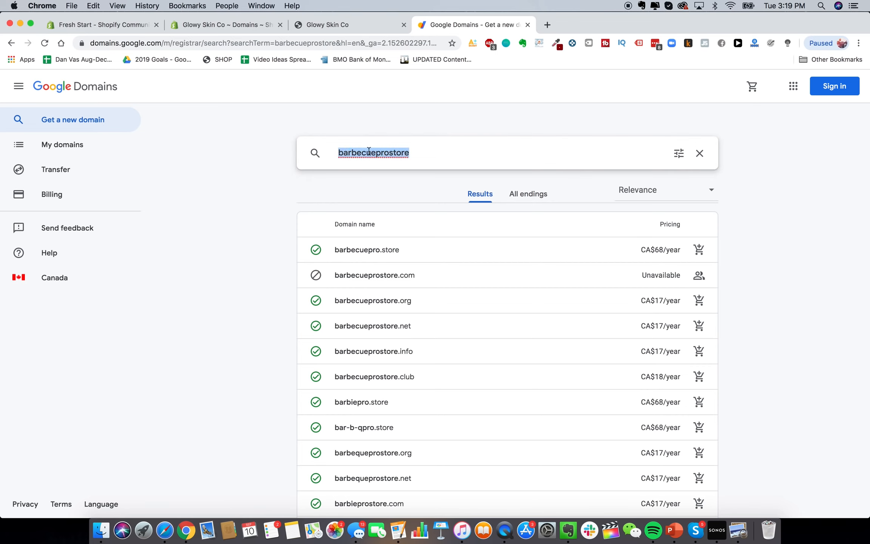
{"action": "type", "text": "bbqpro"}
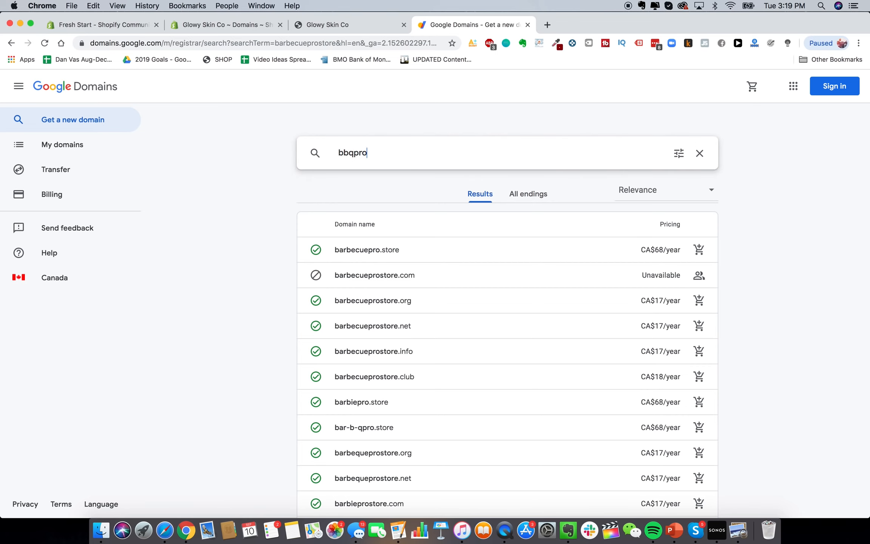
{"action": "type", "text": "store"}
{"action": "key", "text": "Return"}
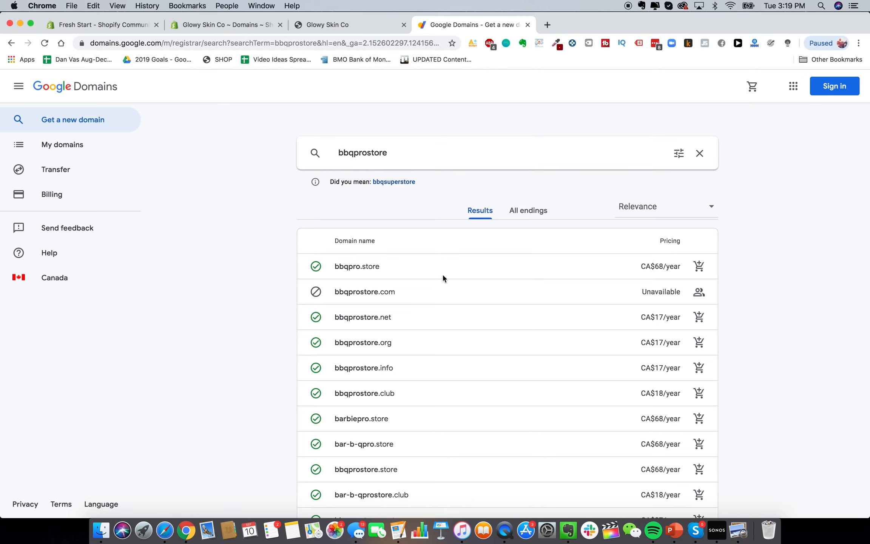
{"action": "scroll", "coordinate": [420, 297], "scroll_direction": "down", "scroll_amount": 1}
{"action": "scroll", "coordinate": [433, 237], "scroll_direction": "down", "scroll_amount": 2}
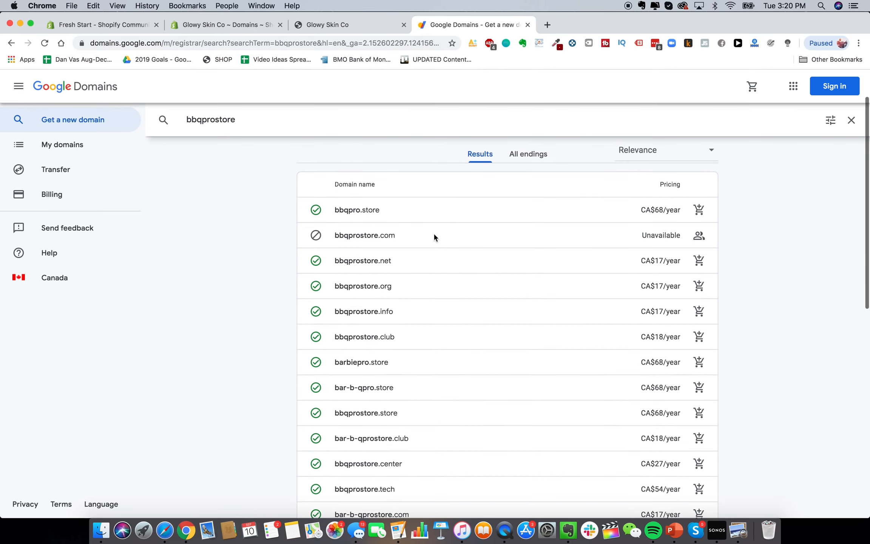
{"action": "scroll", "coordinate": [409, 320], "scroll_direction": "down", "scroll_amount": 1}
{"action": "scroll", "coordinate": [377, 310], "scroll_direction": "up", "scroll_amount": 3}
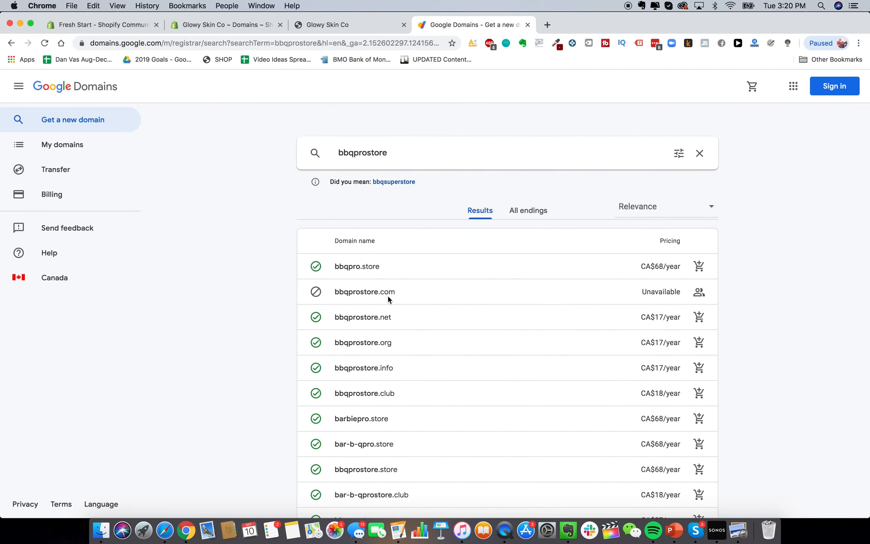
{"action": "scroll", "coordinate": [385, 293], "scroll_direction": "down", "scroll_amount": 1}
{"action": "scroll", "coordinate": [384, 291], "scroll_direction": "up", "scroll_amount": 1}
Visit bbqprostore.com in a new tab to see who owns it
{"action": "left_click", "coordinate": [547, 24]}
{"action": "type", "text": "bbqprostore.com"}
{"action": "key", "text": "Return"}
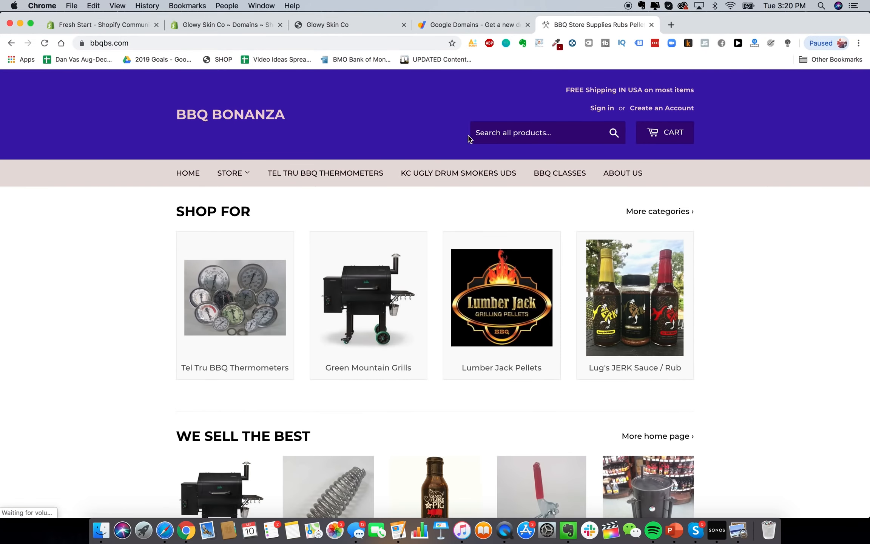
Go back to the bbqprostore results in Google Domains, then start a new tab
{"action": "left_click", "coordinate": [451, 26]}
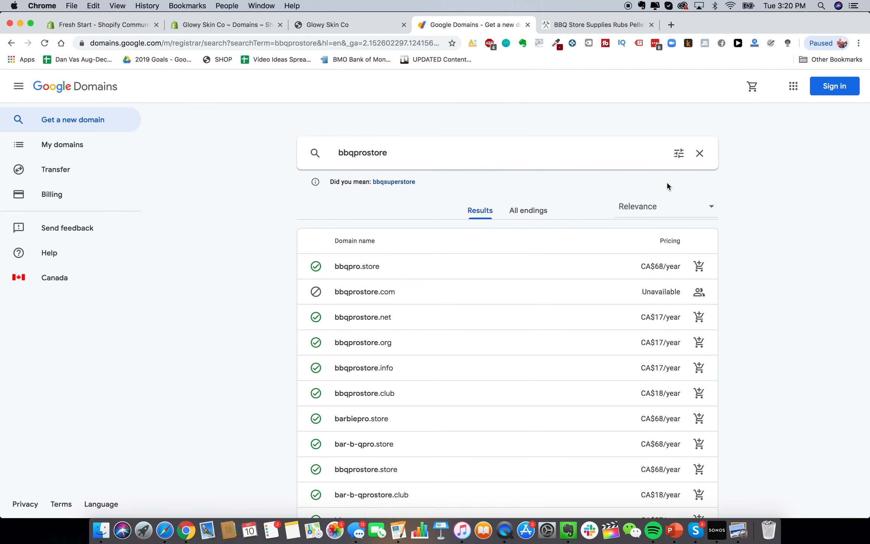
{"action": "left_click", "coordinate": [671, 25]}
On godaddy.com, search for glowyskinco.com and find it is already taken
{"action": "type", "text": "godaddy.com"}
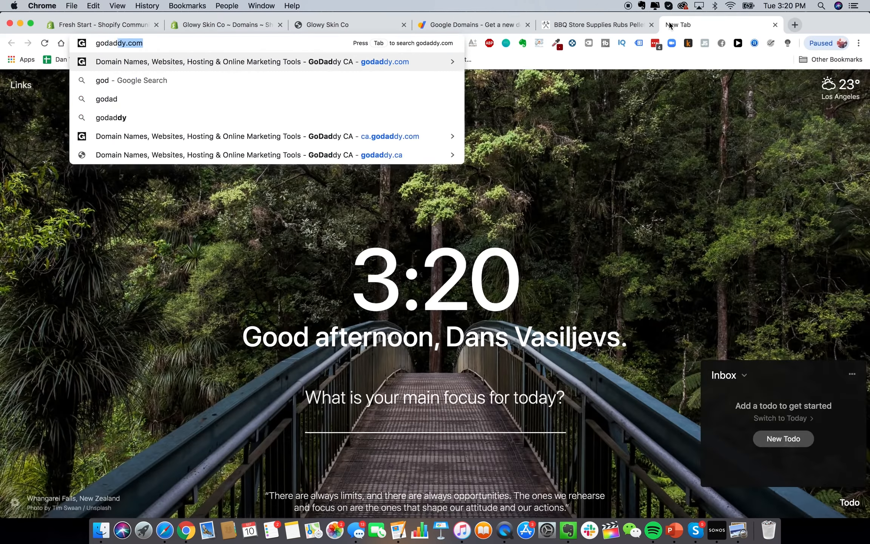
{"action": "key", "text": "Return"}
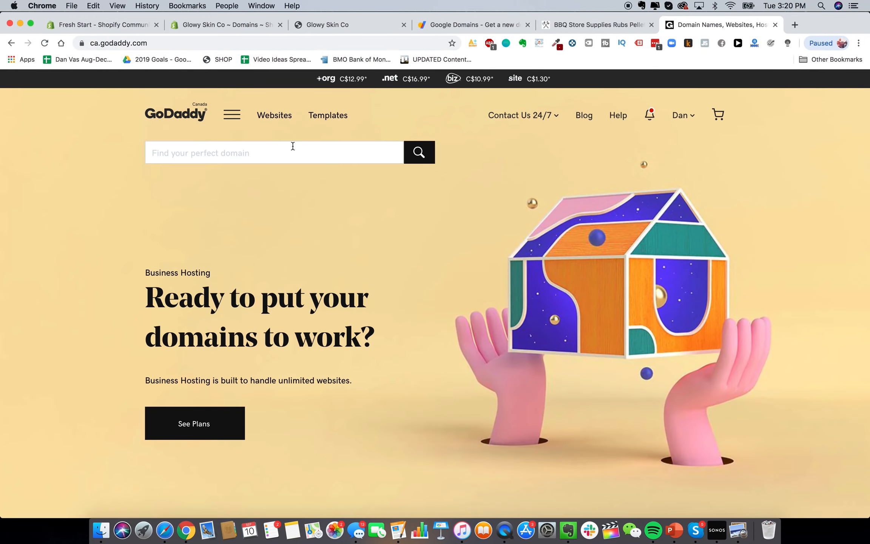
{"action": "left_click", "coordinate": [267, 146]}
{"action": "type", "text": "glowyskin.com"}
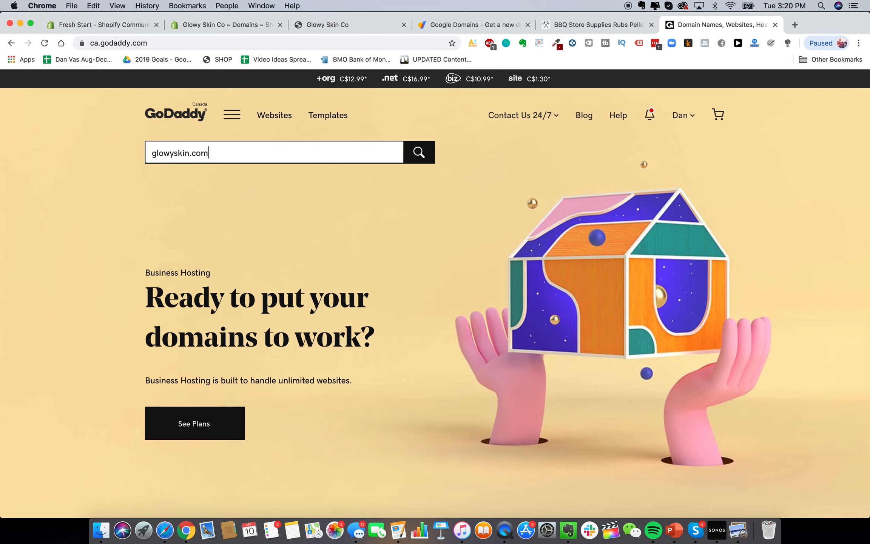
{"action": "left_click", "coordinate": [190, 152]}
{"action": "type", "text": "co"}
{"action": "key", "text": "Return"}
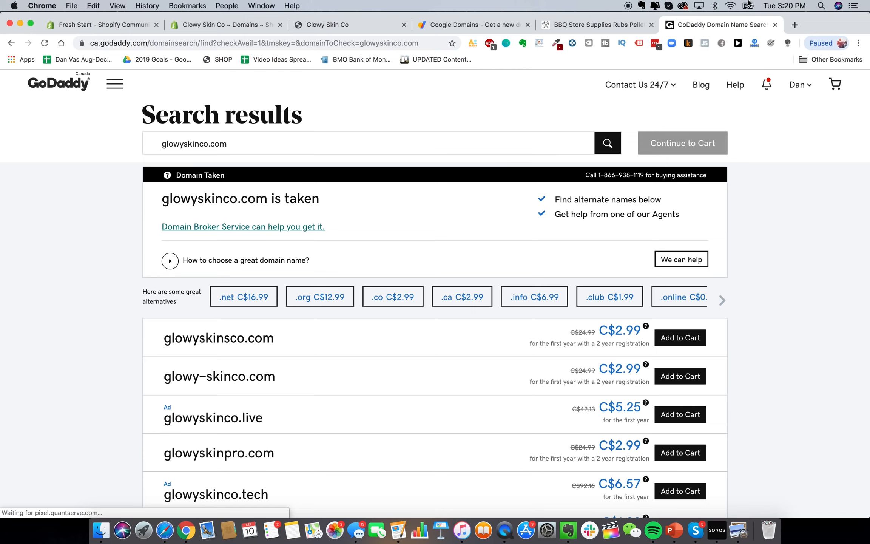
Search Google for namecheap in a new tab
{"action": "left_click", "coordinate": [795, 24]}
{"action": "type", "text": "namecheap"}
{"action": "key", "text": "Return"}
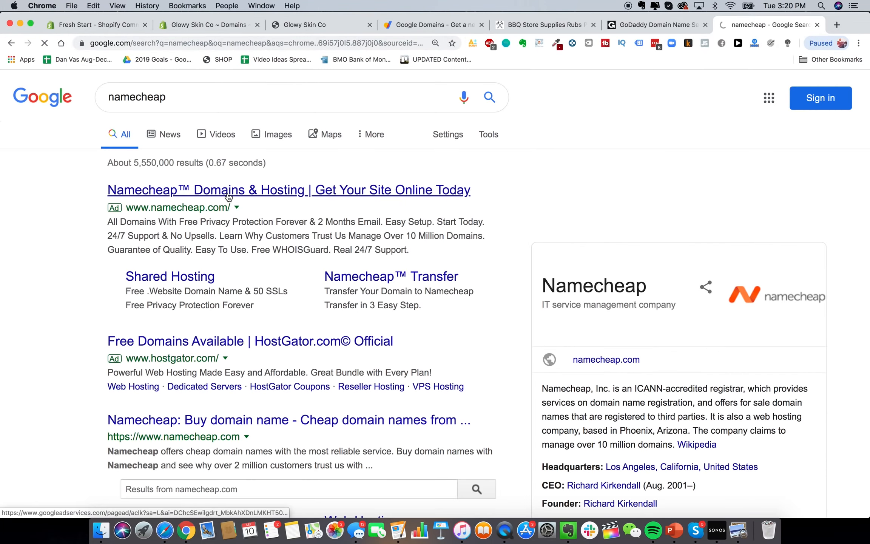
Open the Namecheap site from the results, then switch back to the Shopify Domains tab
{"action": "left_click", "coordinate": [228, 196]}
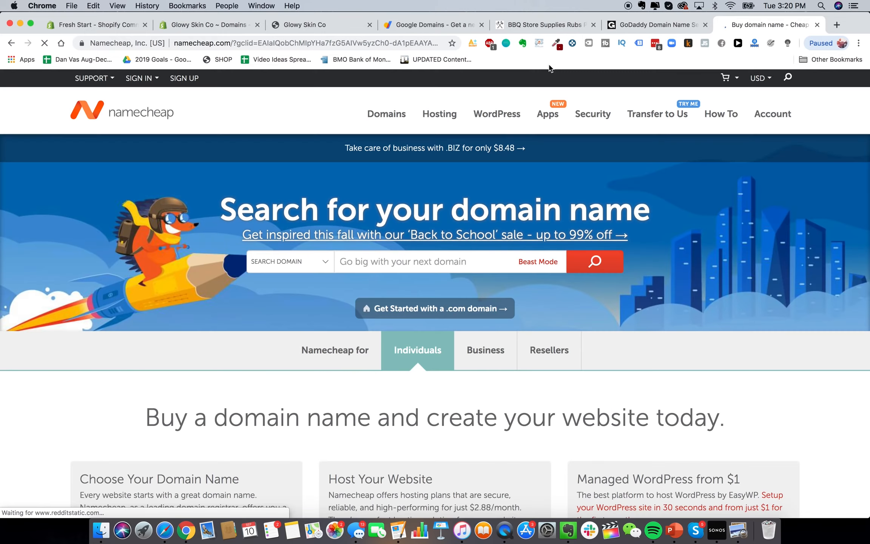
{"action": "scroll", "coordinate": [498, 271], "scroll_direction": "down", "scroll_amount": 3}
{"action": "scroll", "coordinate": [498, 271], "scroll_direction": "up", "scroll_amount": 3}
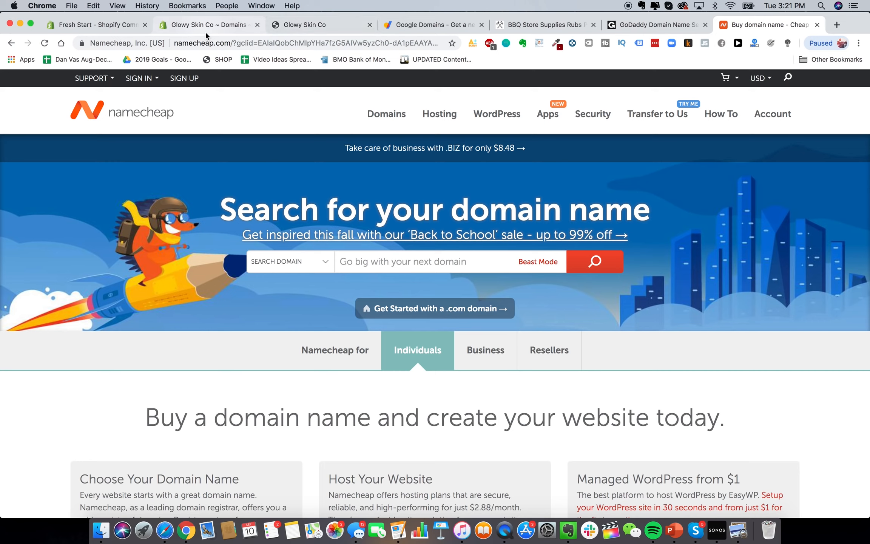
{"action": "left_click", "coordinate": [198, 25]}
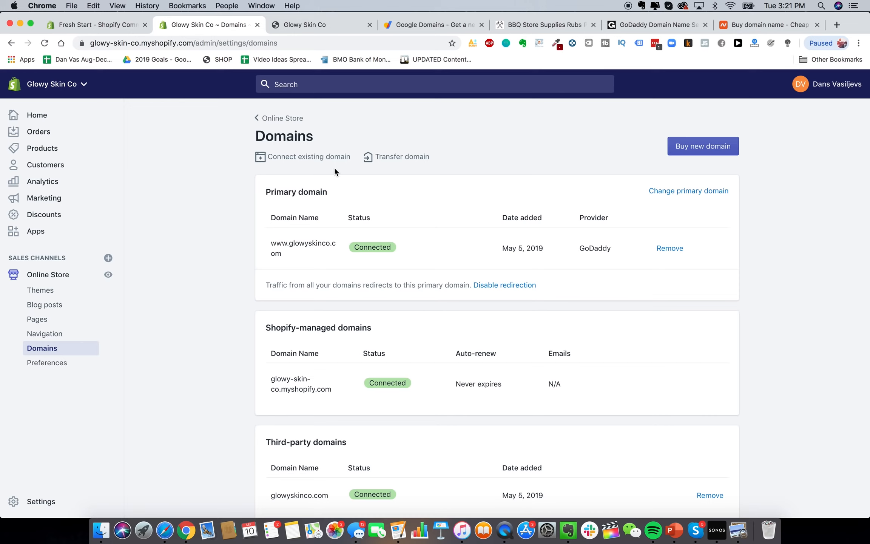
Open Online Store Preferences and review the empty homepage title and meta description fields
{"action": "left_click", "coordinate": [52, 368]}
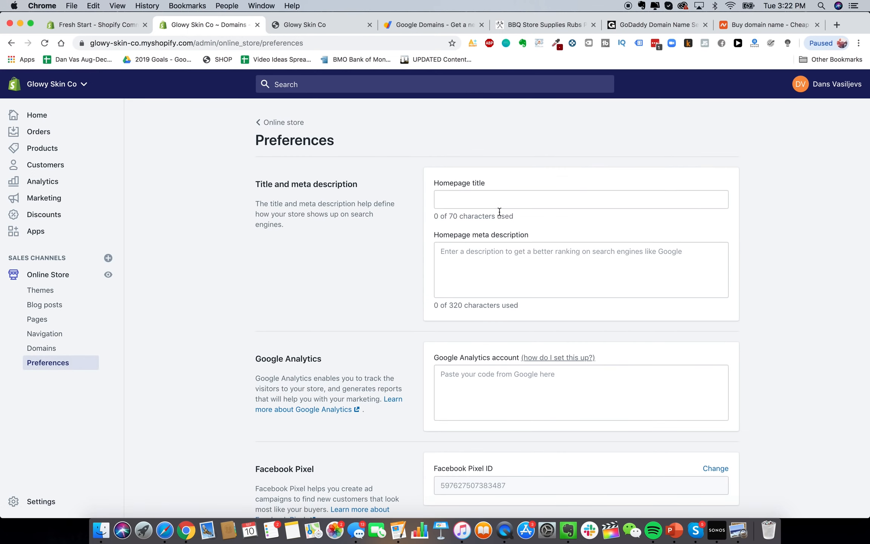
{"action": "scroll", "coordinate": [516, 257], "scroll_direction": "down", "scroll_amount": 8}
{"action": "scroll", "coordinate": [515, 257], "scroll_direction": "up", "scroll_amount": 8}
Load heysilkyskin.com in the Google Domains tab, then switch to the Glowy Skin Co storefront
{"action": "left_click", "coordinate": [433, 25]}
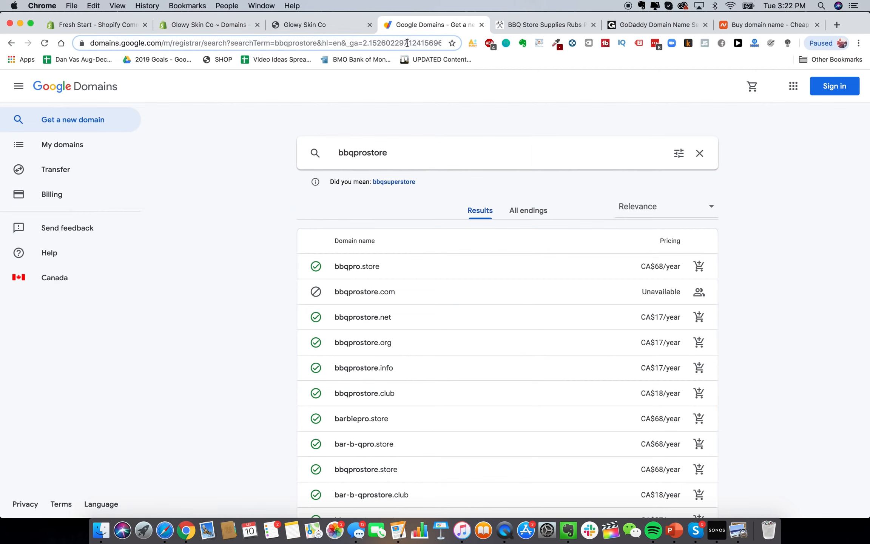
{"action": "left_click", "coordinate": [406, 43]}
{"action": "type", "text": "heysilkyskin.com"}
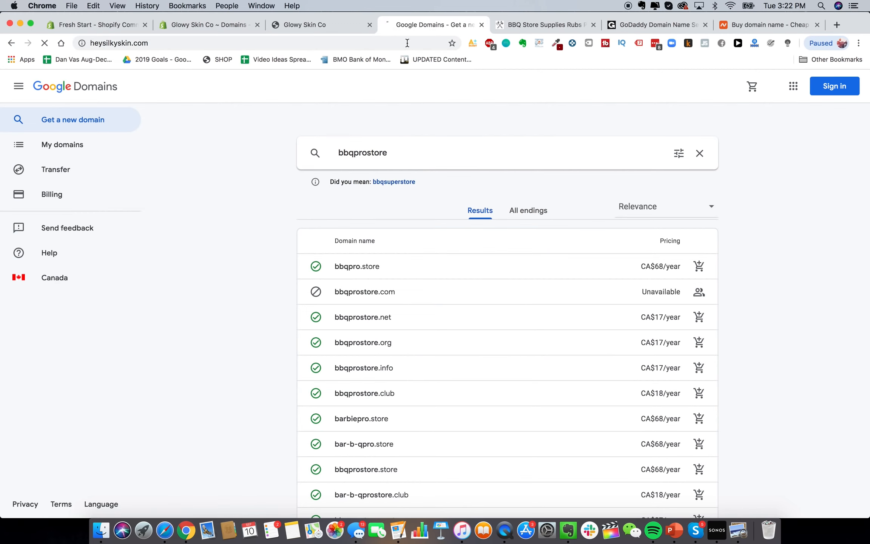
{"action": "key", "text": "Return"}
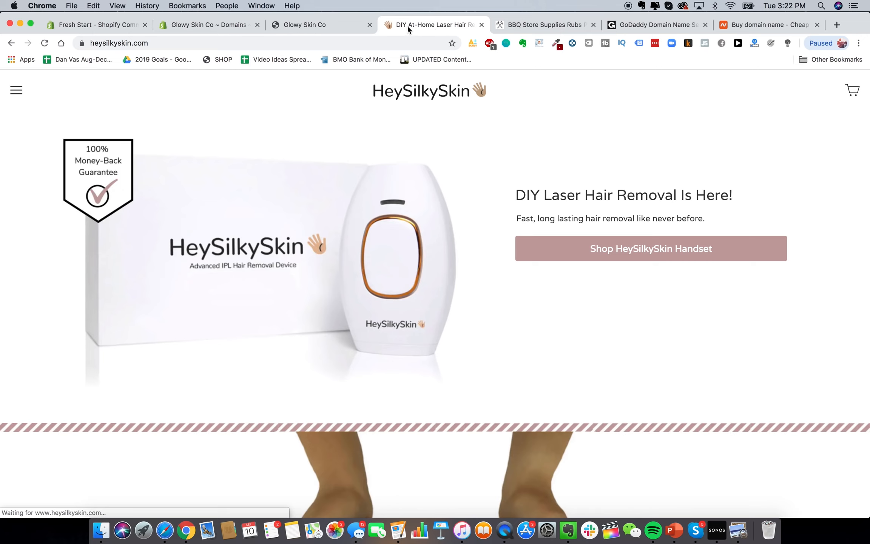
{"action": "left_click", "coordinate": [345, 25]}
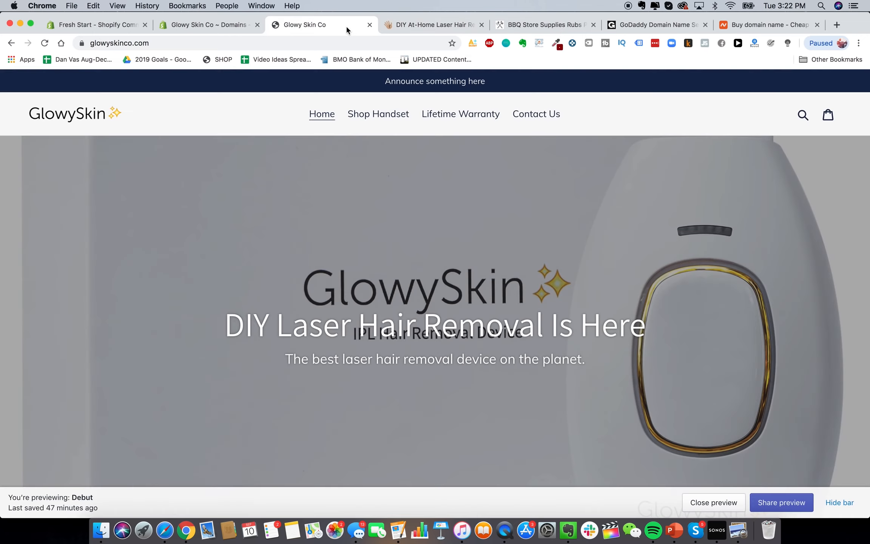
Set the homepage title to 'Glowy Skin Premium Laser Hair Removal'
{"action": "left_click", "coordinate": [223, 29]}
{"action": "left_click", "coordinate": [462, 197]}
{"action": "type", "text": "G"}
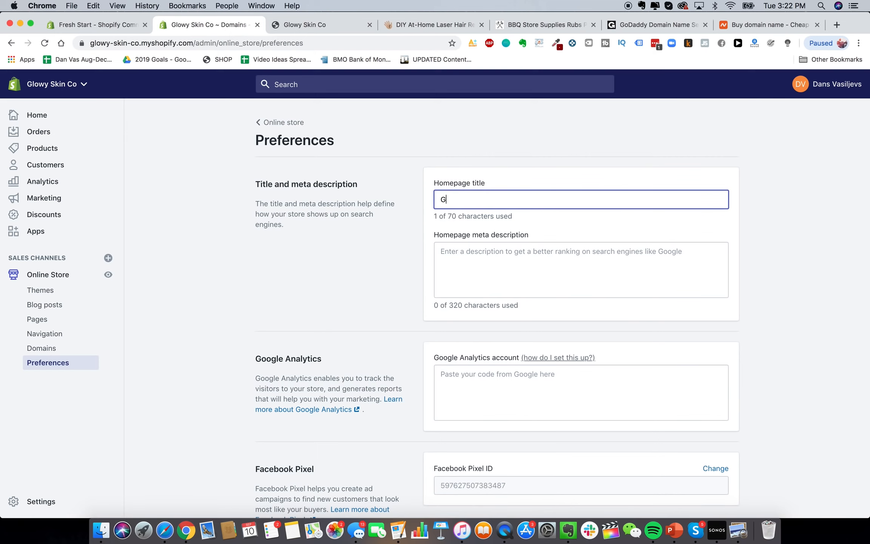
{"action": "type", "text": "lowy Skin Pr"}
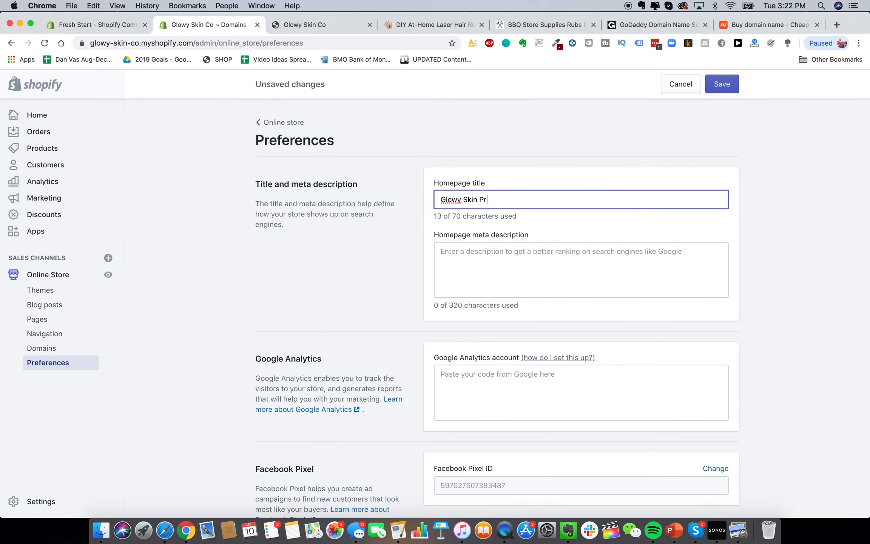
{"action": "type", "text": "emium Laser Hair Removal"}
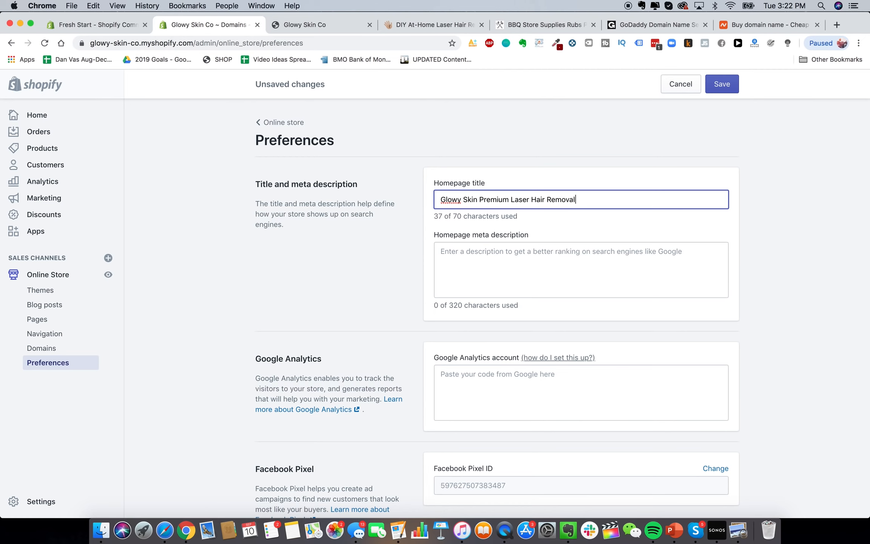
{"action": "key", "text": "BackSpace"}
Enter the homepage meta description starting 'The best DIY premium laser hair removal devices available…'
{"action": "left_click", "coordinate": [523, 256]}
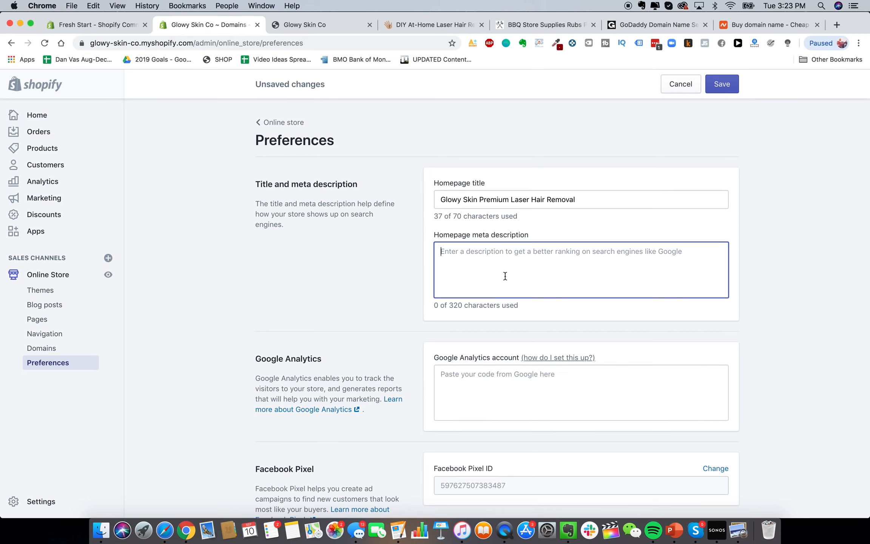
{"action": "type", "text": "glowy skkop remium"}
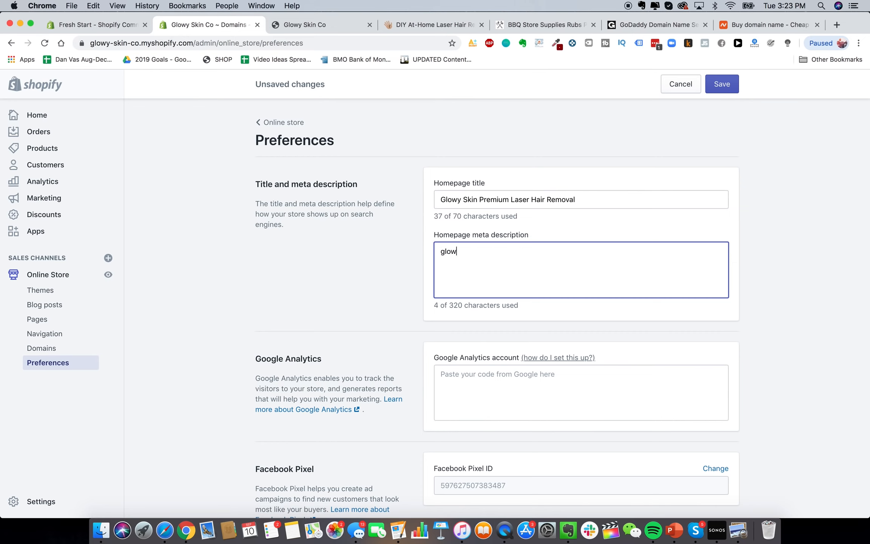
{"action": "key", "text": "super+BackSpace"}
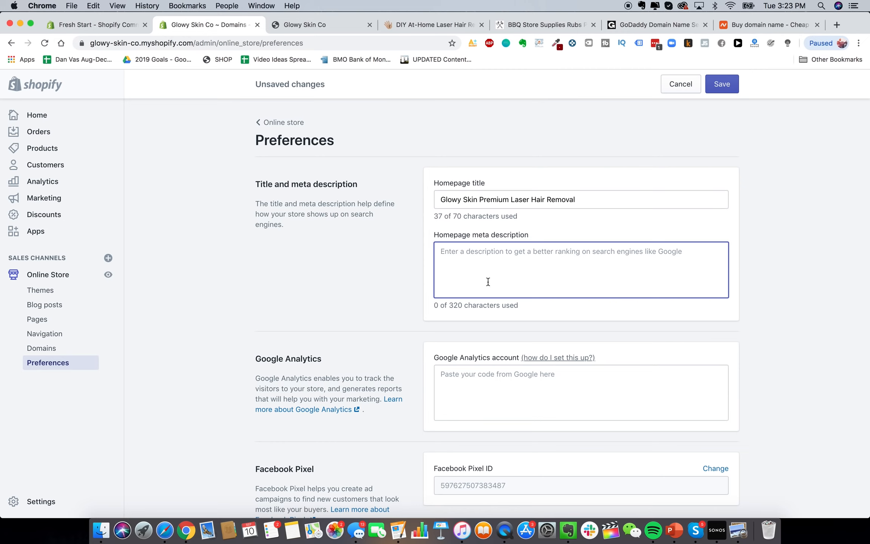
{"action": "type", "text": "The best DIY "}
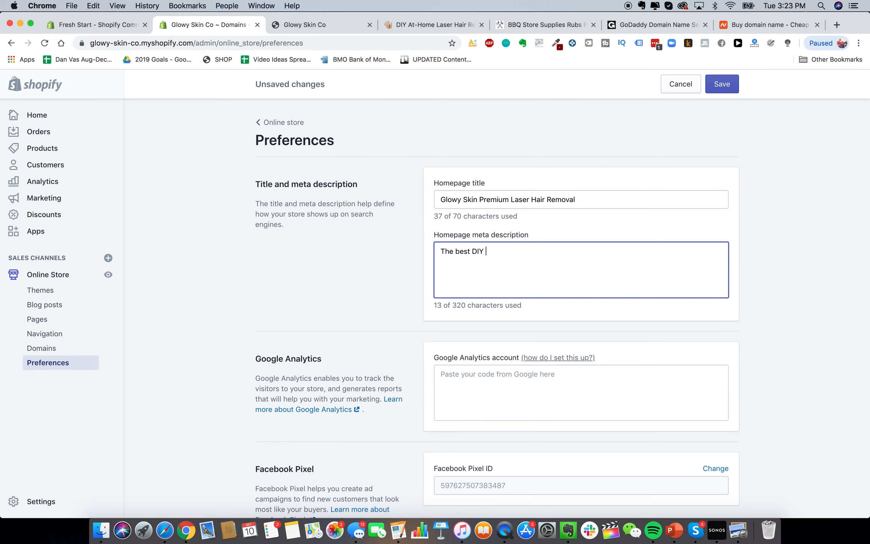
{"action": "type", "text": "premium l"}
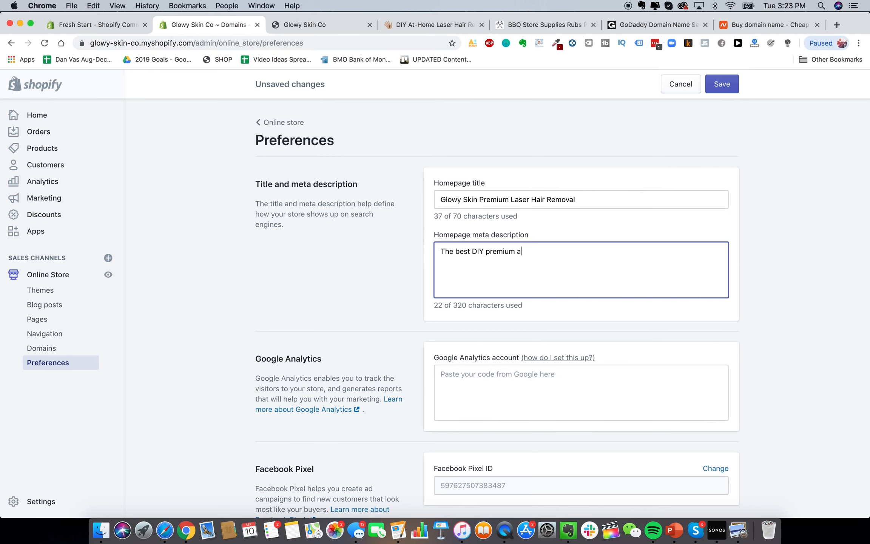
{"action": "key", "text": "BackSpace"}
{"action": "type", "text": "l"}
{"action": "type", "text": "ser hair removal devices availabl"}
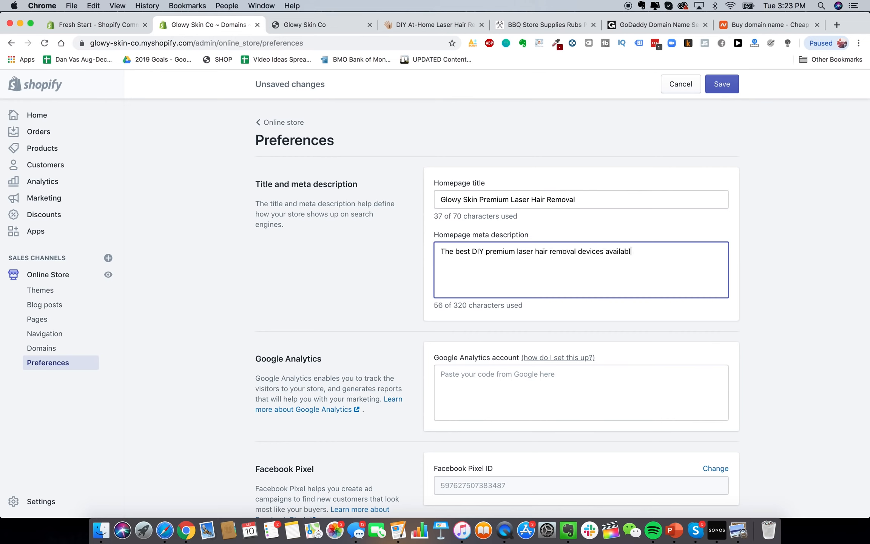
{"action": "type", "text": "e on the market today. "}
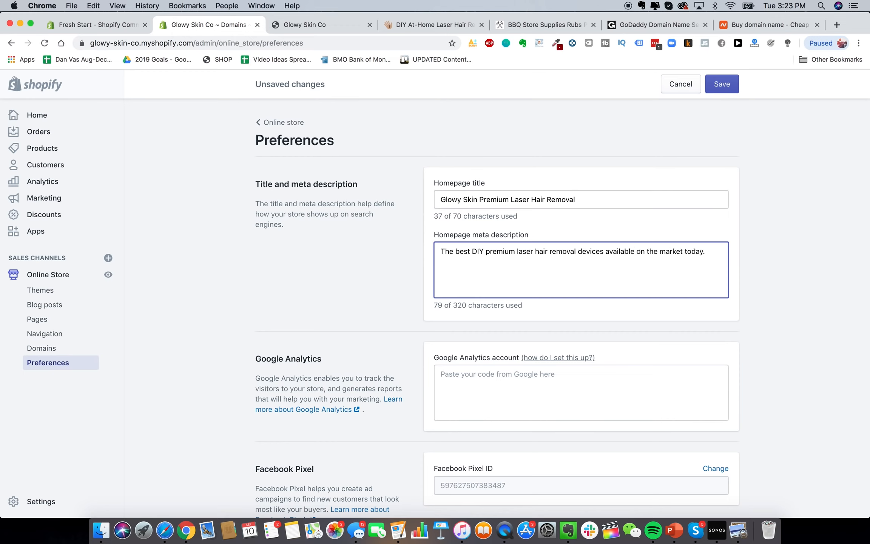
{"action": "type", "text": "Remova hair easily and automatically"}
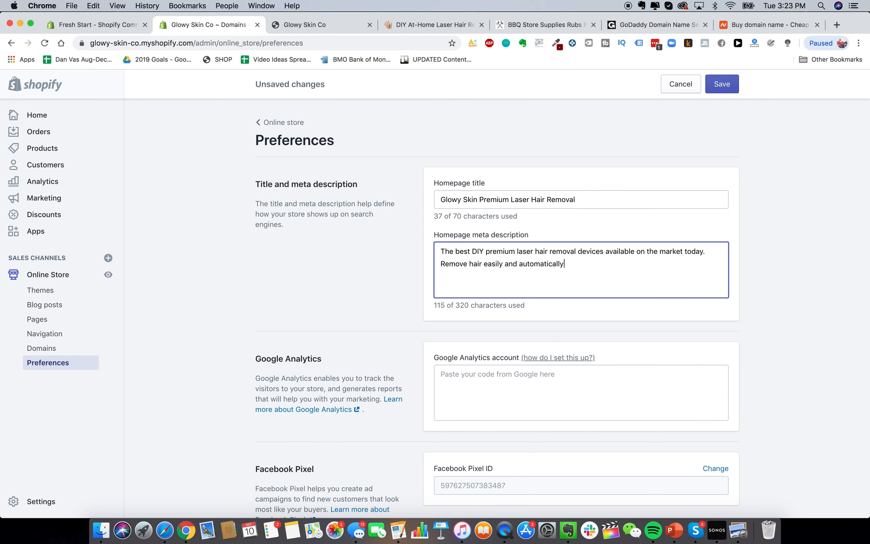
{"action": "type", "text": " ...from the comfort of your h"}
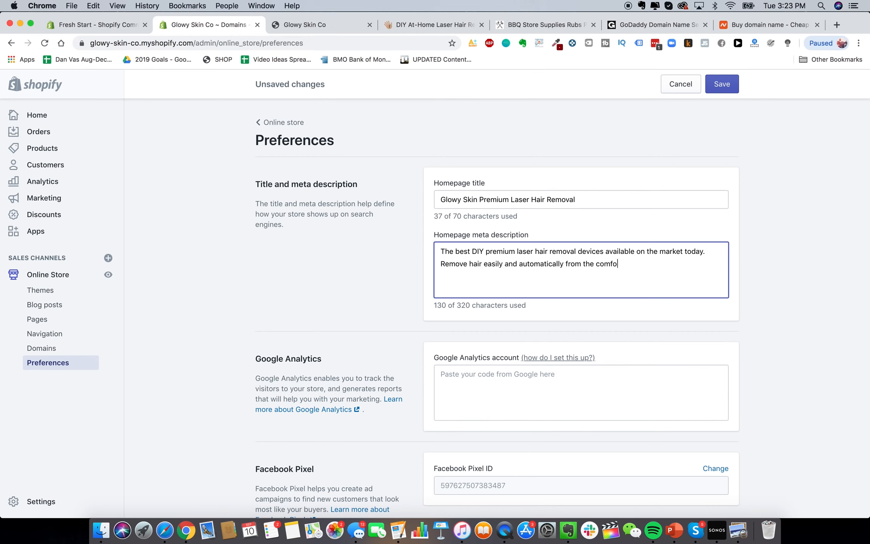
{"action": "type", "text": "ome."}
{"action": "left_click", "coordinate": [347, 234]}
{"action": "scroll", "coordinate": [346, 235], "scroll_direction": "down", "scroll_amount": 3}
Open analytics.google.com from the google analytics search results
{"action": "scroll", "coordinate": [480, 263], "scroll_direction": "up", "scroll_amount": 2}
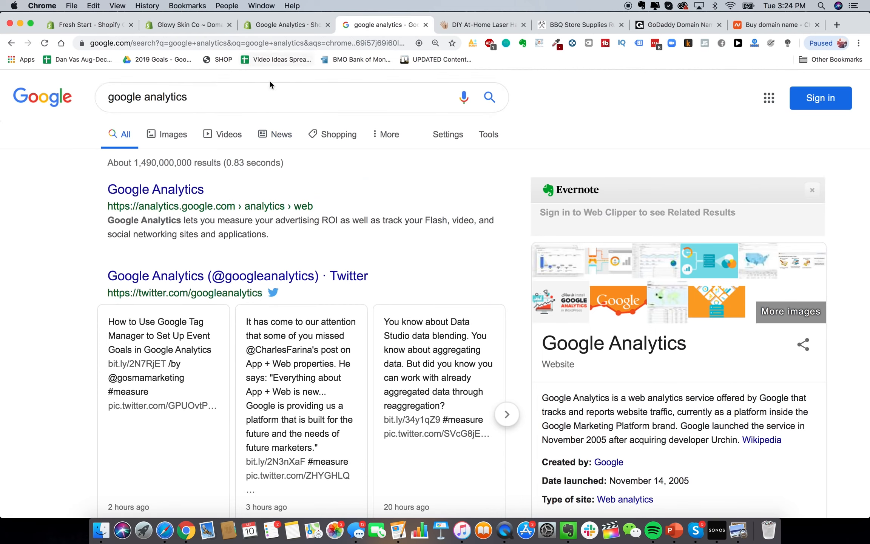
{"action": "left_click", "coordinate": [176, 188]}
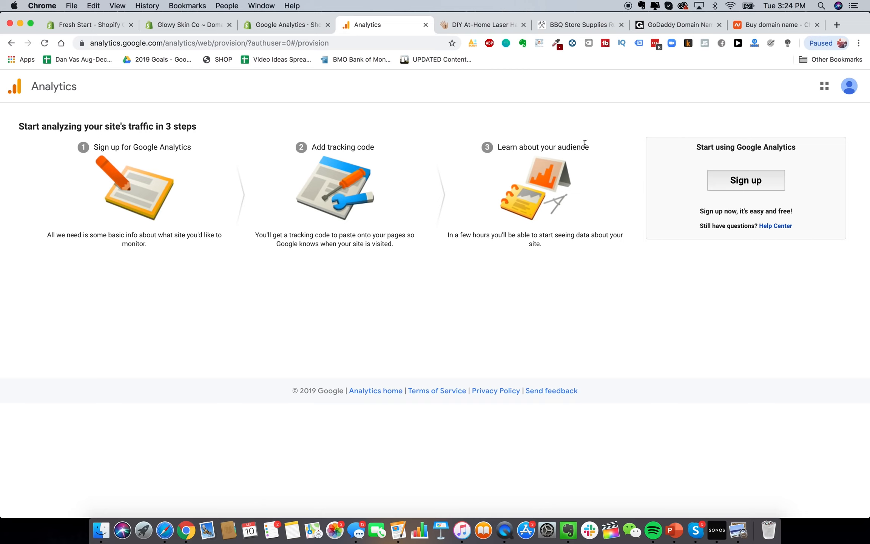
Start the Google Analytics sign-up and enter the account name
{"action": "left_click", "coordinate": [752, 182]}
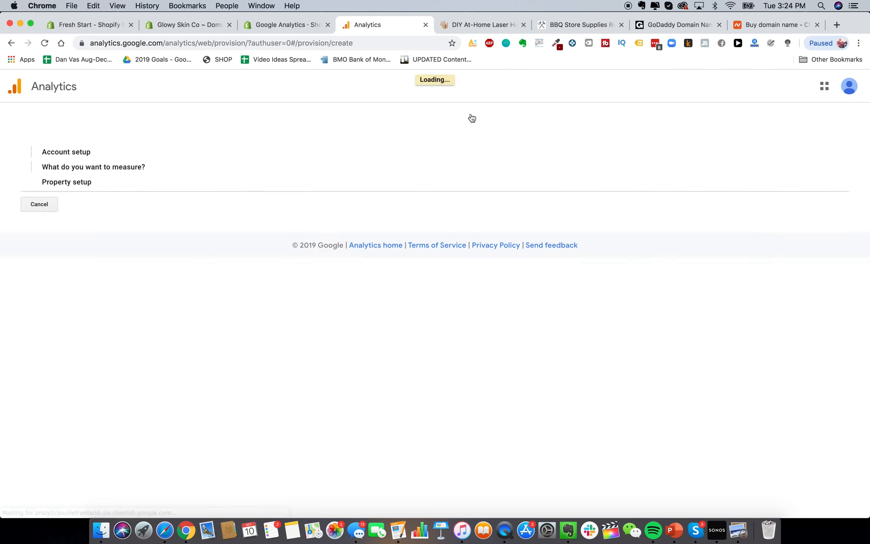
{"action": "scroll", "coordinate": [159, 219], "scroll_direction": "down", "scroll_amount": 2}
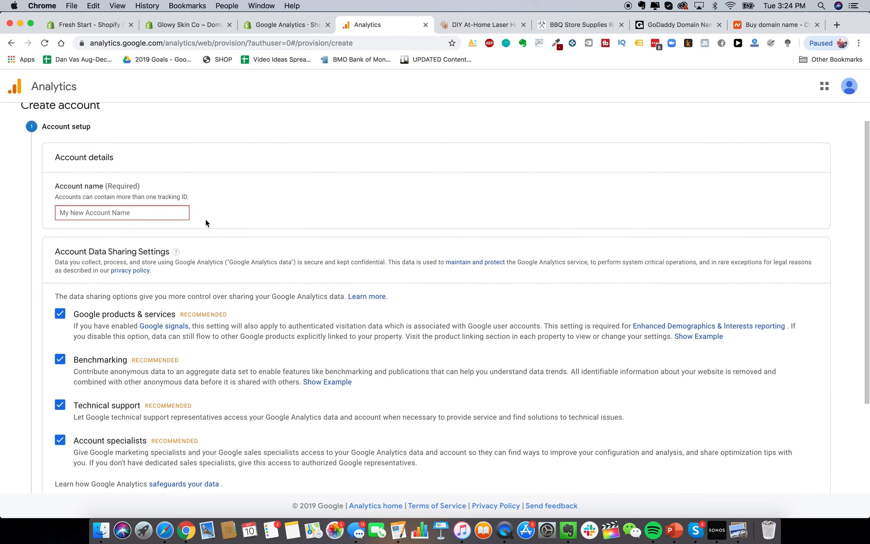
{"action": "type", "text": "Glowy Skin"}
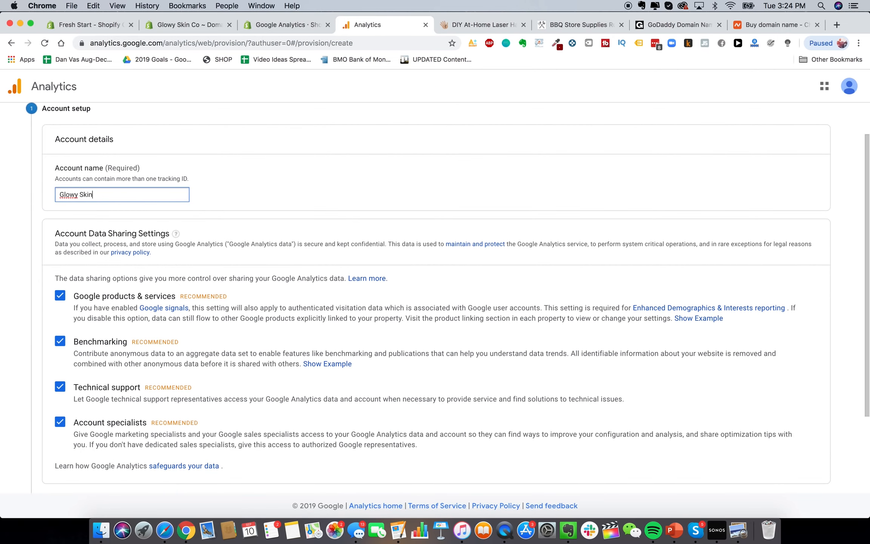
{"action": "scroll", "coordinate": [174, 246], "scroll_direction": "down", "scroll_amount": 5}
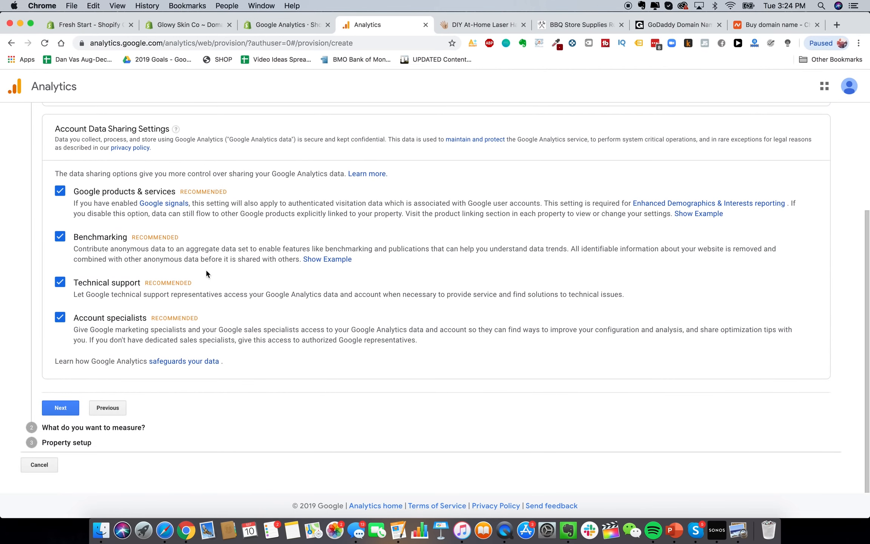
{"action": "left_click", "coordinate": [61, 407]}
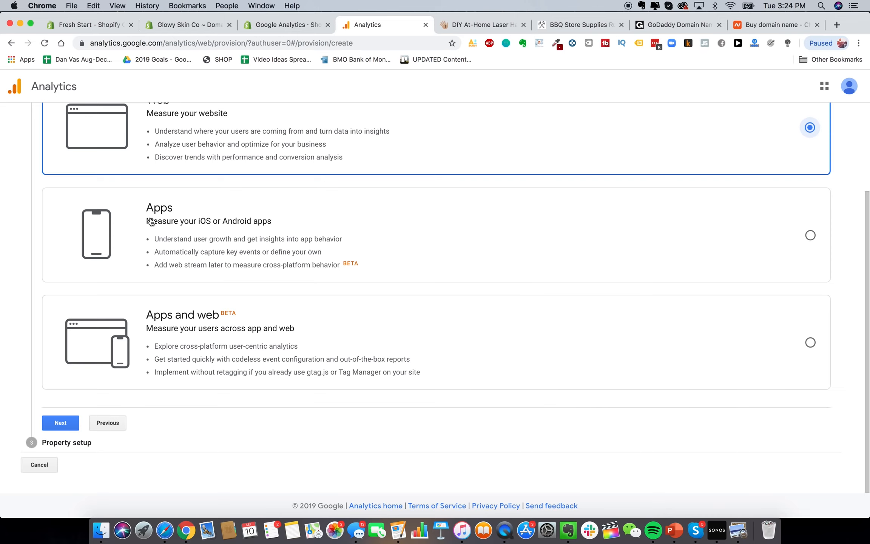
{"action": "scroll", "coordinate": [330, 317], "scroll_direction": "down", "scroll_amount": 5}
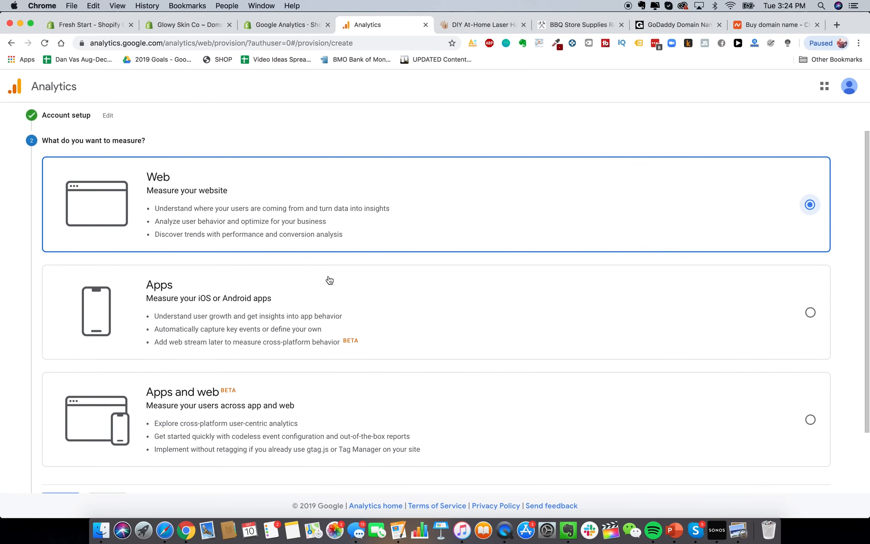
{"action": "scroll", "coordinate": [157, 345], "scroll_direction": "down", "scroll_amount": 1}
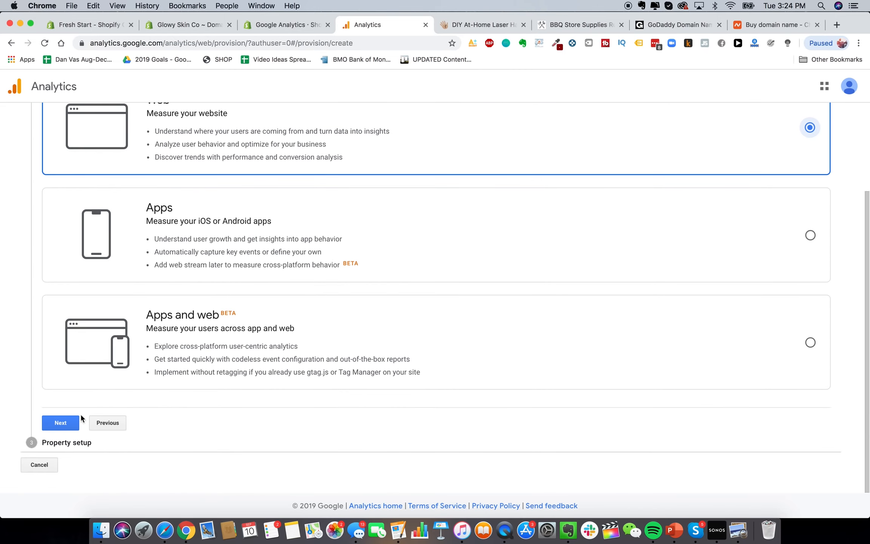
{"action": "left_click", "coordinate": [70, 422]}
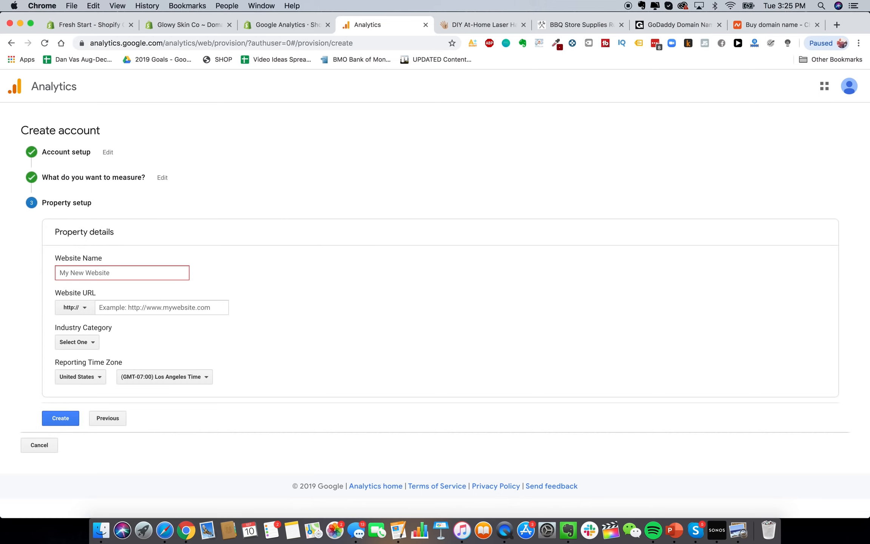
{"action": "type", "text": "Glowy Skin"}
{"action": "left_click", "coordinate": [74, 307]}
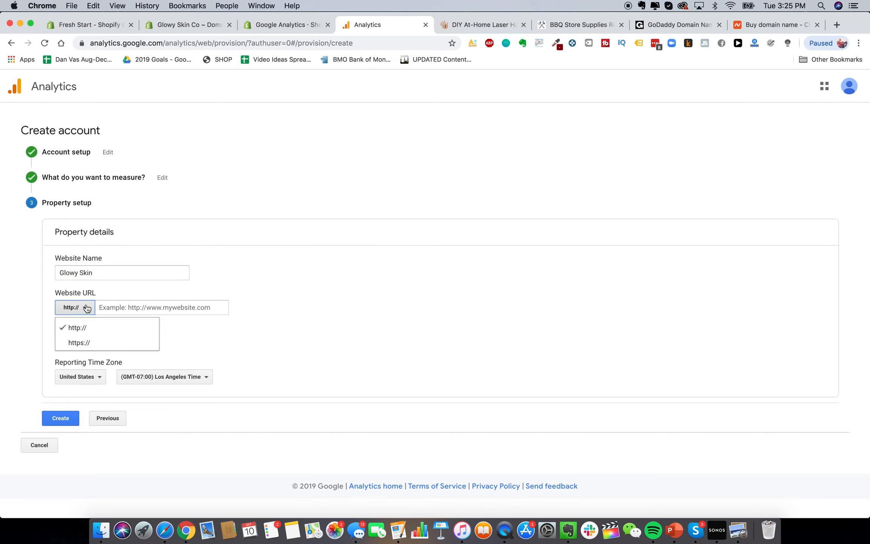
{"action": "left_click", "coordinate": [74, 343]}
{"action": "left_click", "coordinate": [116, 307]}
{"action": "type", "text": "ww"}
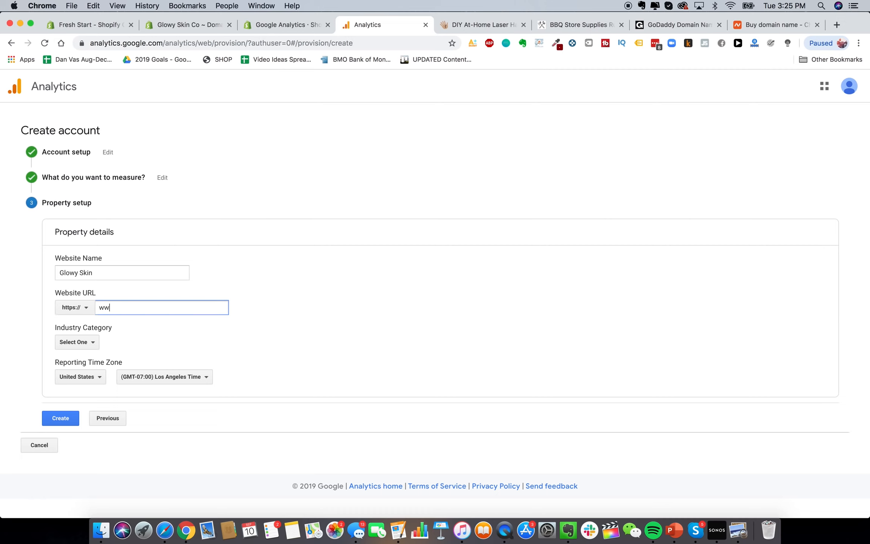
{"action": "type", "text": "w.glowyskinco.com"}
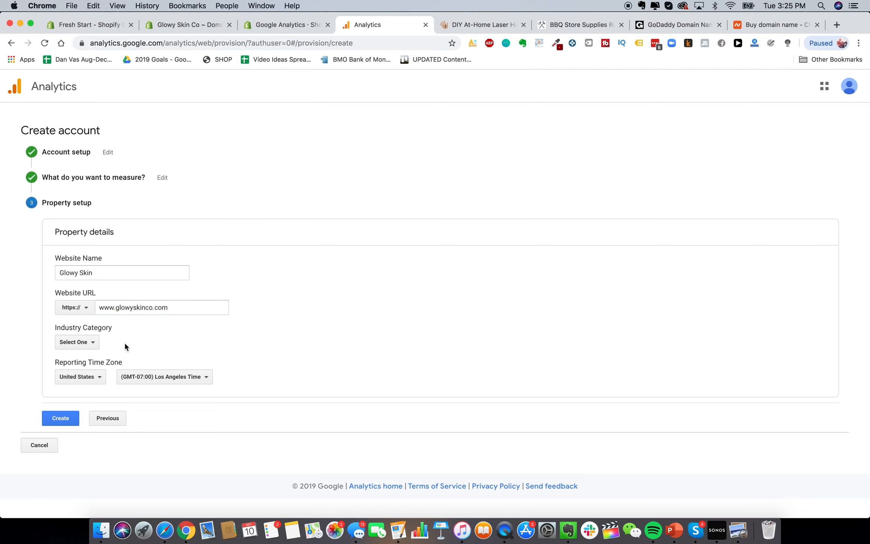
Set the industry category to Shopping
{"action": "left_click", "coordinate": [87, 342]}
{"action": "scroll", "coordinate": [99, 379], "scroll_direction": "down", "scroll_amount": 10}
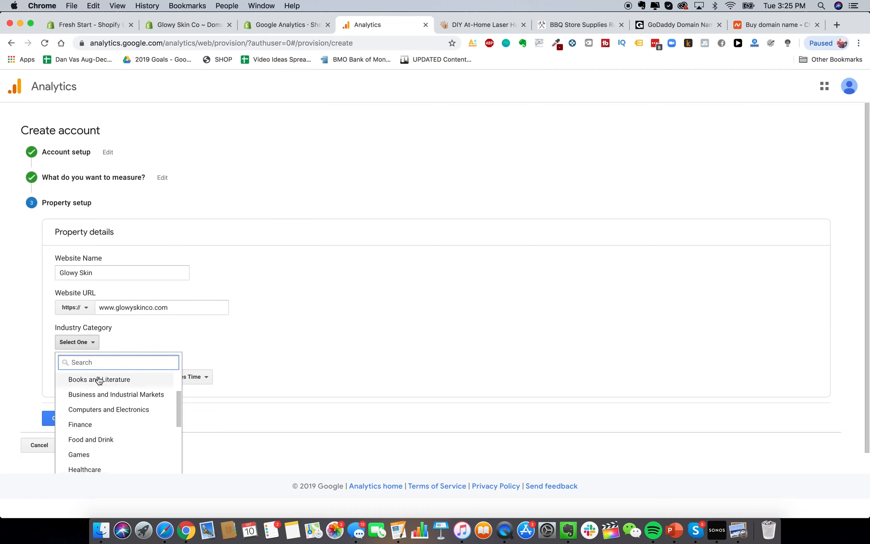
{"action": "scroll", "coordinate": [126, 428], "scroll_direction": "down", "scroll_amount": 3}
{"action": "scroll", "coordinate": [126, 428], "scroll_direction": "up", "scroll_amount": 6}
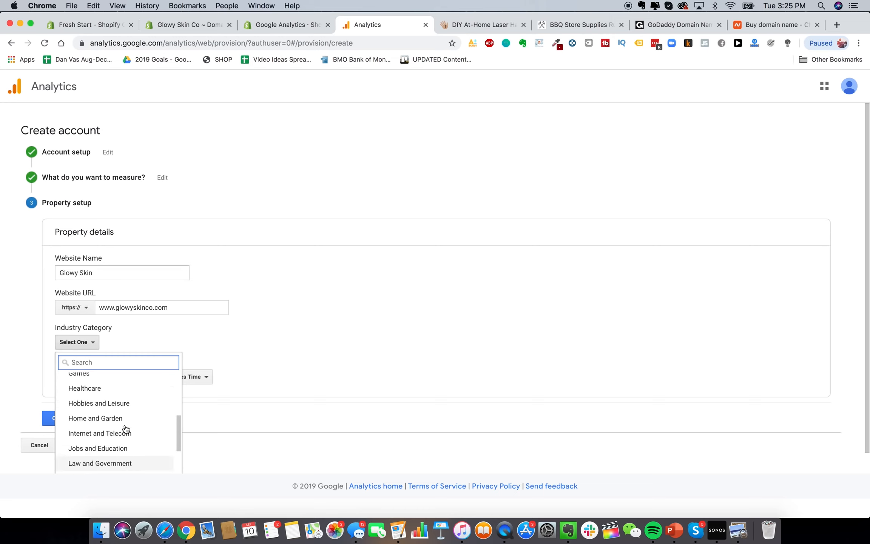
{"action": "type", "text": "retail"}
{"action": "key", "text": "BackSpace"}
{"action": "key", "text": "BackSpace"}
{"action": "key", "text": "BackSpace"}
{"action": "key", "text": "BackSpace"}
{"action": "key", "text": "BackSpace"}
{"action": "key", "text": "BackSpace"}
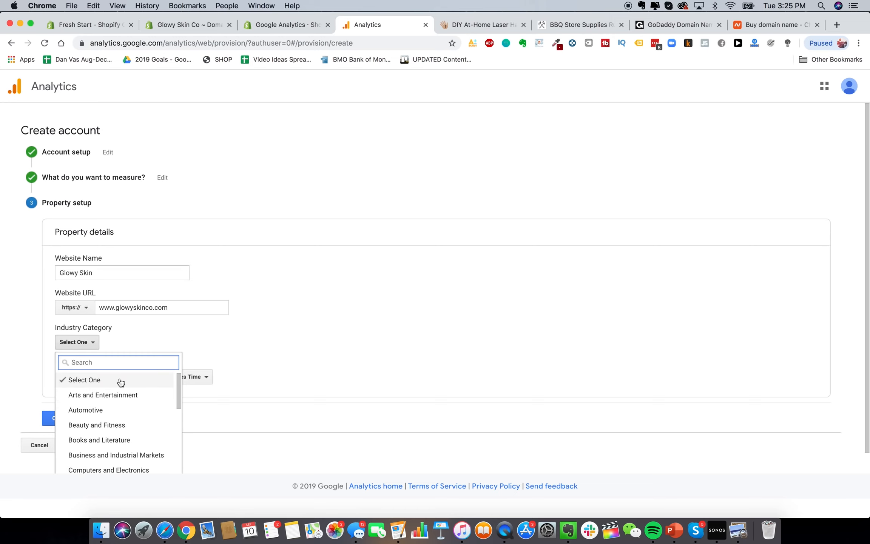
{"action": "scroll", "coordinate": [120, 382], "scroll_direction": "down", "scroll_amount": 2}
{"action": "left_click", "coordinate": [122, 401]}
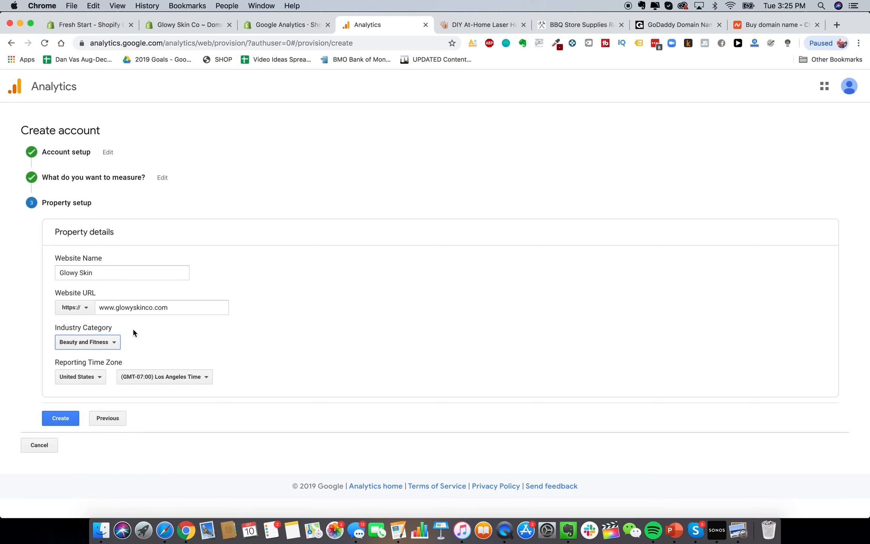
{"action": "left_click", "coordinate": [92, 343]}
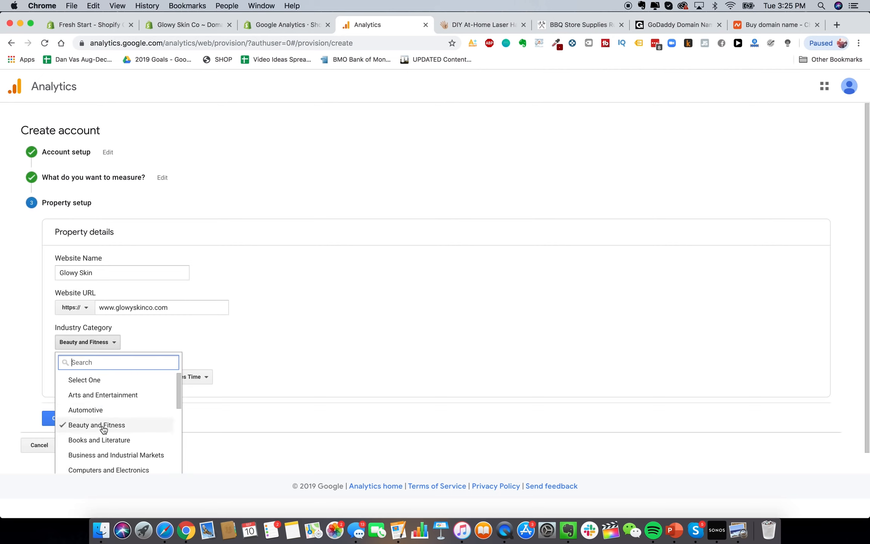
{"action": "scroll", "coordinate": [102, 428], "scroll_direction": "down", "scroll_amount": 10}
{"action": "left_click", "coordinate": [99, 440]}
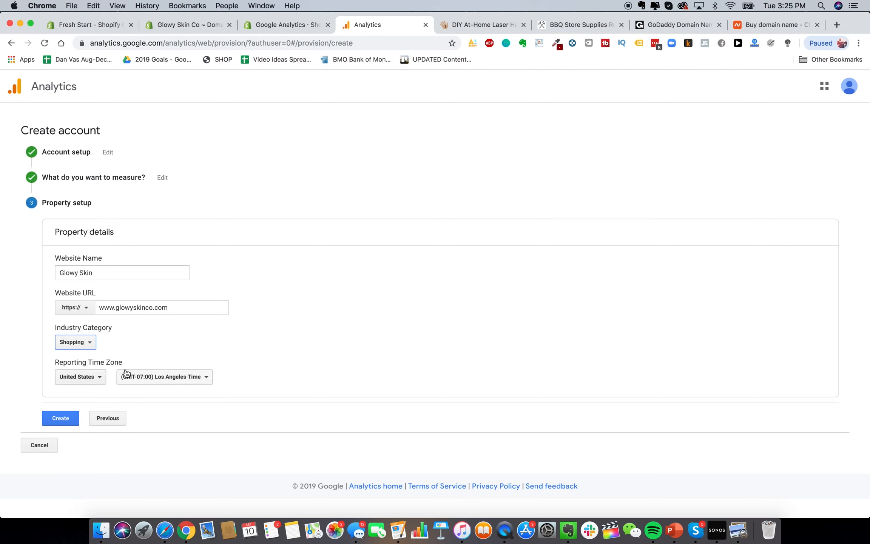
Set the reporting time zone to New York Time and create the account
{"action": "left_click", "coordinate": [204, 379]}
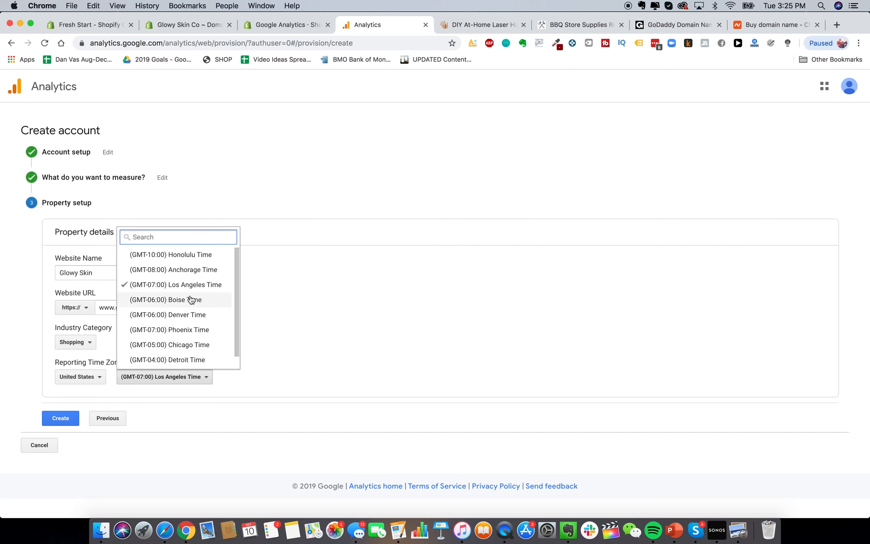
{"action": "scroll", "coordinate": [190, 300], "scroll_direction": "down", "scroll_amount": 1}
{"action": "left_click", "coordinate": [177, 359]}
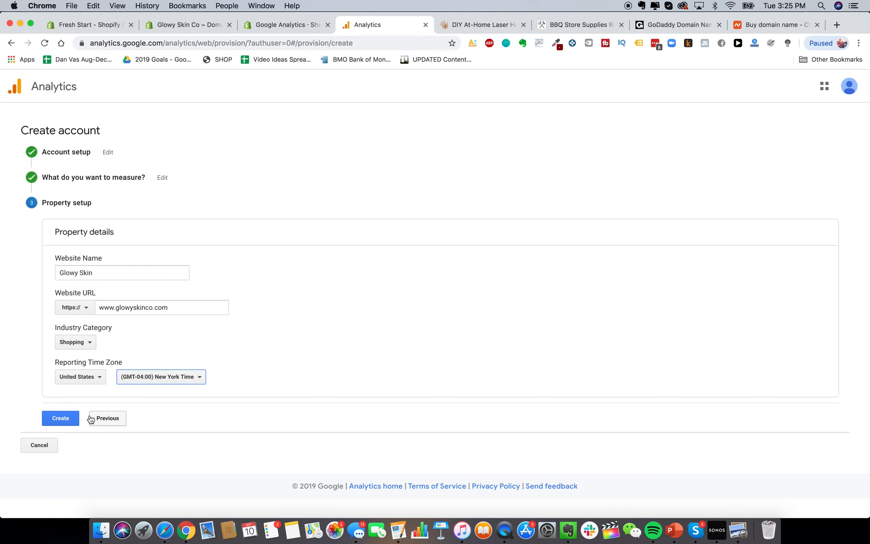
{"action": "left_click", "coordinate": [74, 418]}
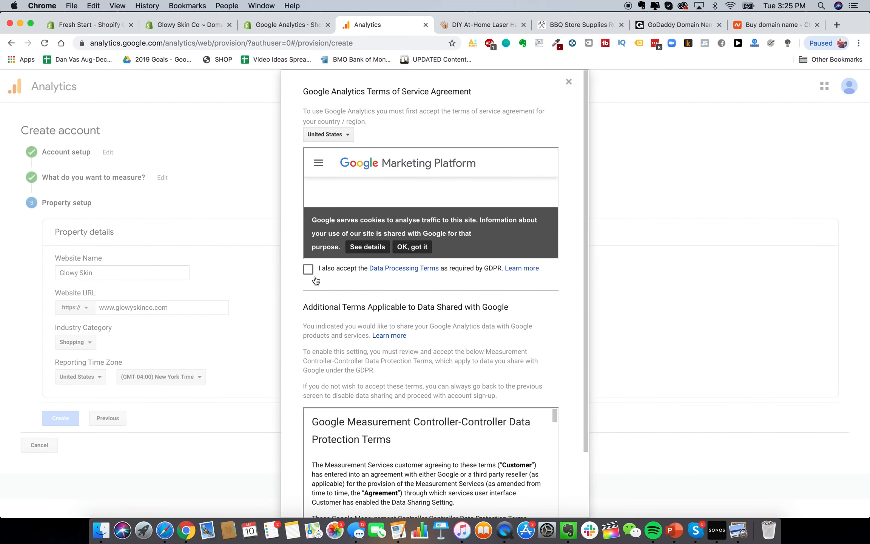
Accept the GDPR, Measurement Controller and service terms, and dismiss the app and search prompts
{"action": "left_click", "coordinate": [308, 269]}
{"action": "scroll", "coordinate": [313, 275], "scroll_direction": "down", "scroll_amount": 2}
{"action": "left_click", "coordinate": [308, 455]}
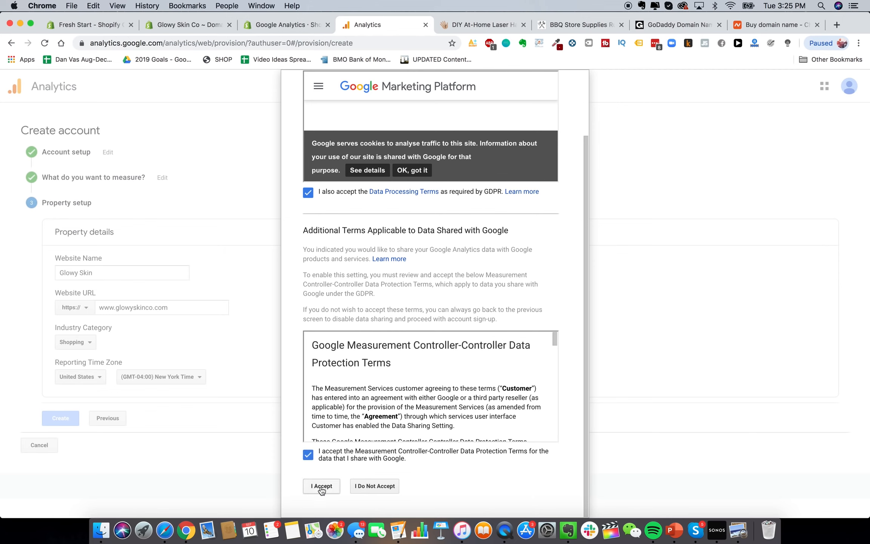
{"action": "left_click", "coordinate": [322, 487]}
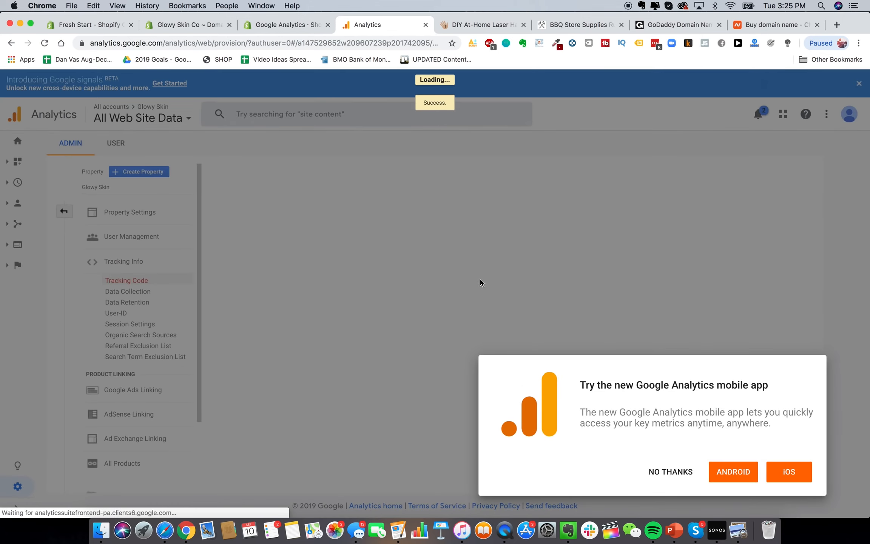
{"action": "left_click", "coordinate": [669, 474]}
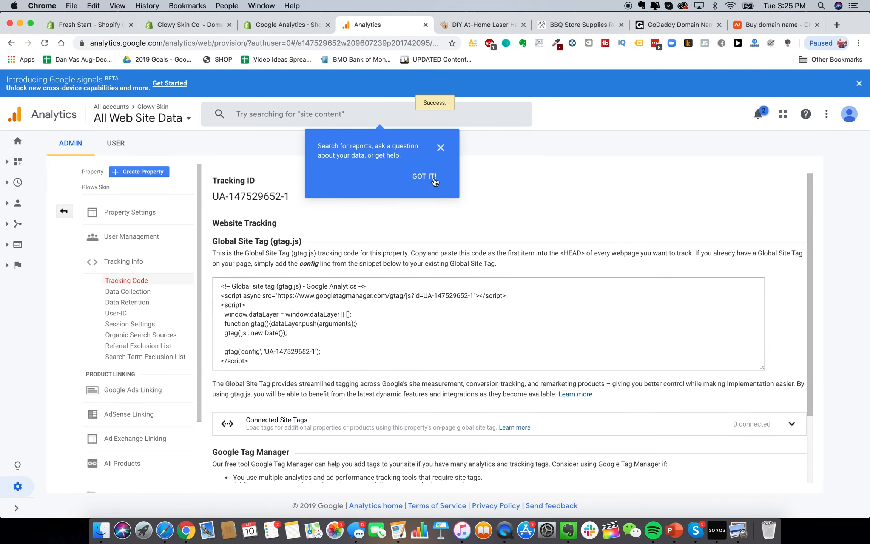
{"action": "left_click", "coordinate": [424, 176]}
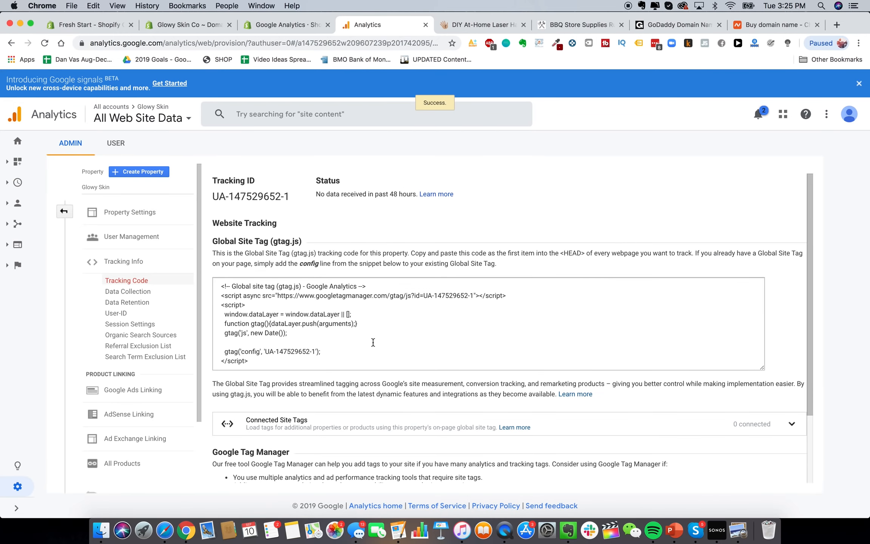
Select and copy the complete gtag.js tracking code snippet
{"action": "scroll", "coordinate": [331, 263], "scroll_direction": "down", "scroll_amount": 3}
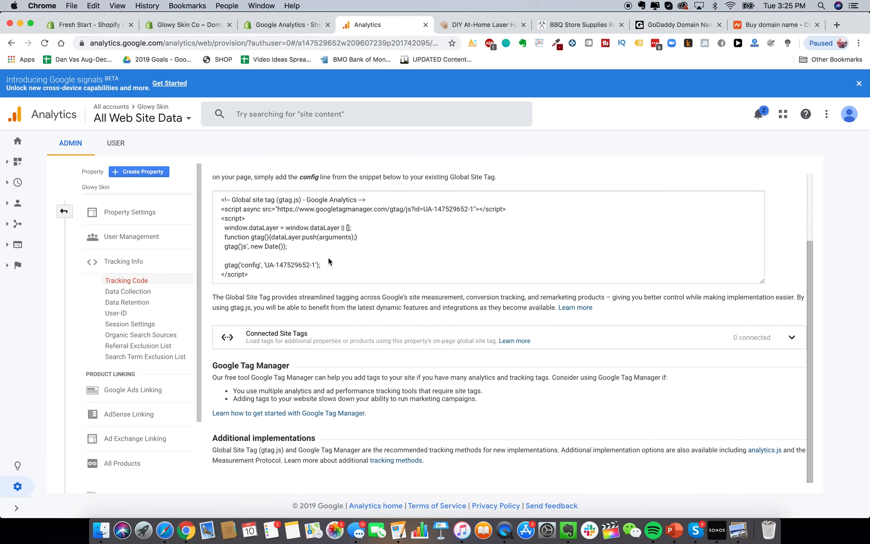
{"action": "scroll", "coordinate": [329, 260], "scroll_direction": "up", "scroll_amount": 3}
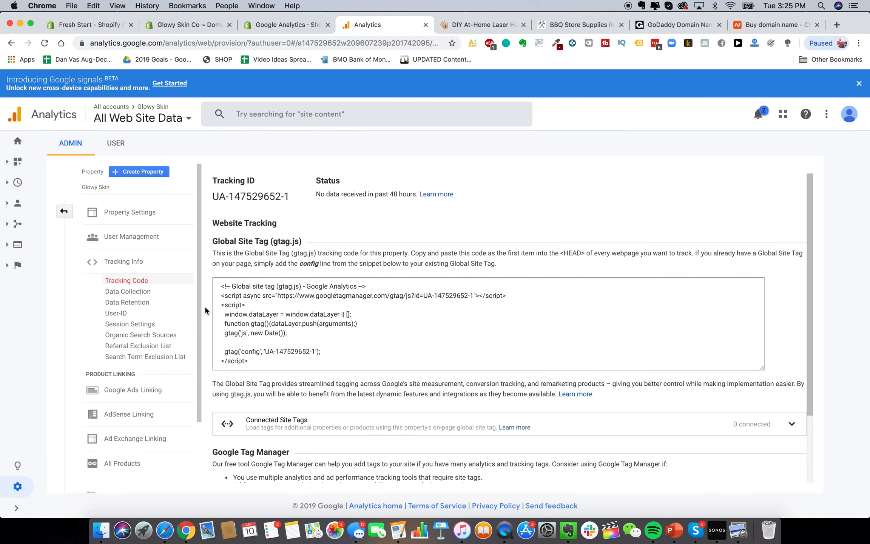
{"action": "left_click", "coordinate": [327, 319]}
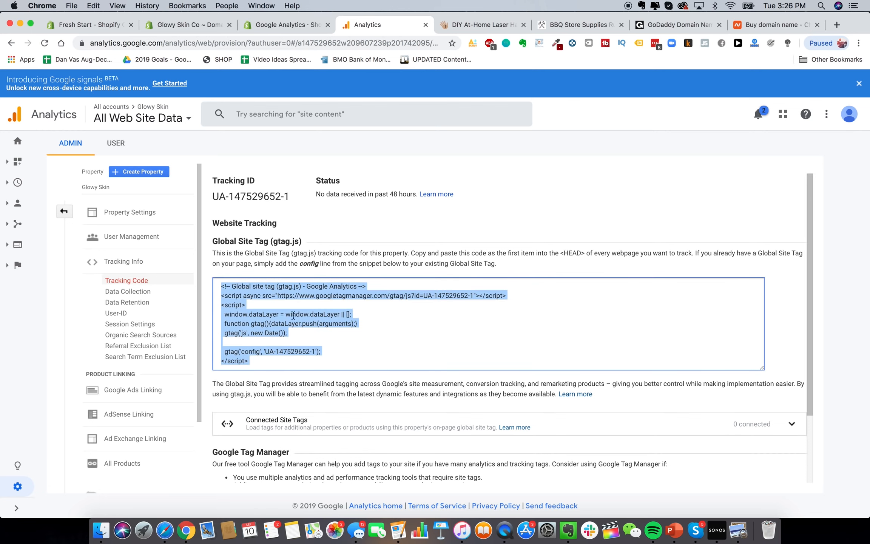
{"action": "right_click", "coordinate": [266, 329]}
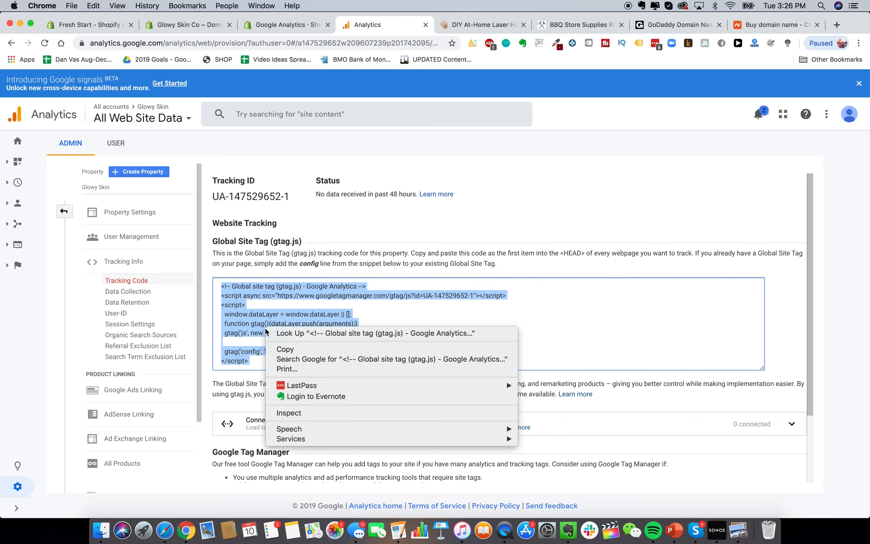
{"action": "left_click", "coordinate": [311, 349]}
Paste the gtag.js tracking snippet into the Google Analytics account box in Preferences
{"action": "left_click", "coordinate": [544, 369]}
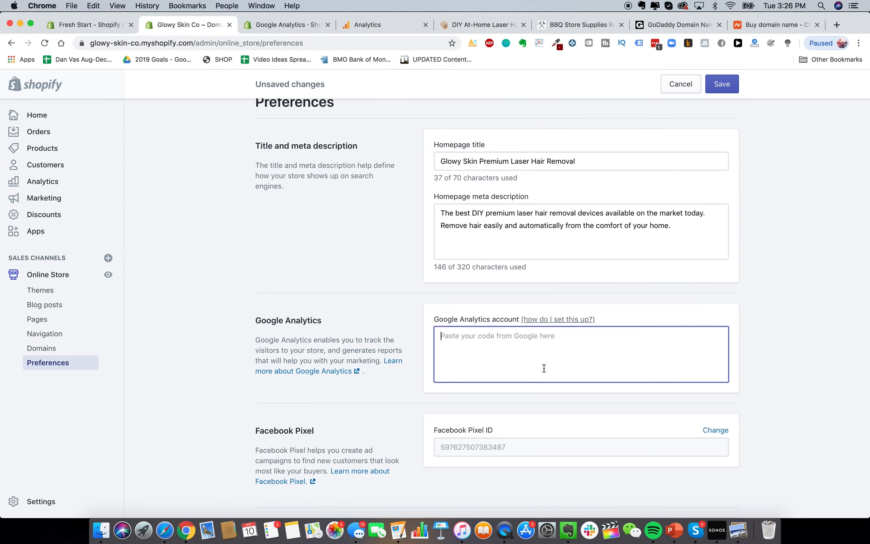
{"action": "key", "text": "super+v"}
{"action": "left_click", "coordinate": [390, 430]}
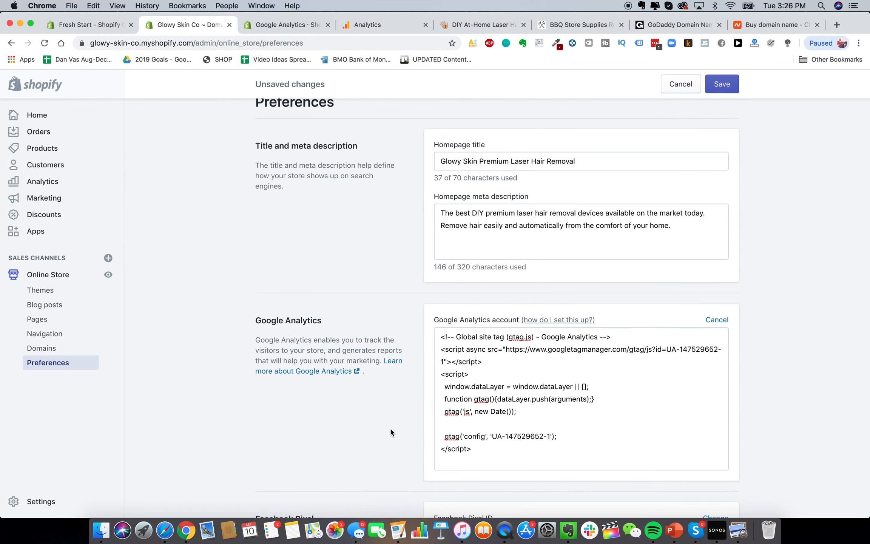
{"action": "scroll", "coordinate": [390, 429], "scroll_direction": "down", "scroll_amount": 5}
{"action": "scroll", "coordinate": [390, 430], "scroll_direction": "up", "scroll_amount": 5}
{"action": "scroll", "coordinate": [390, 430], "scroll_direction": "down", "scroll_amount": 6}
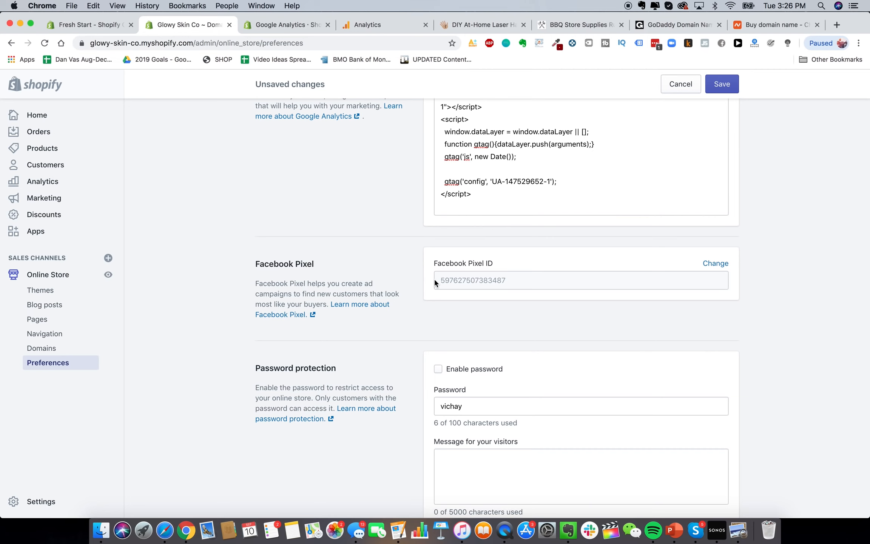
Clear the storefront password, save the preferences, and go to Blog posts
{"action": "scroll", "coordinate": [434, 280], "scroll_direction": "down", "scroll_amount": 1}
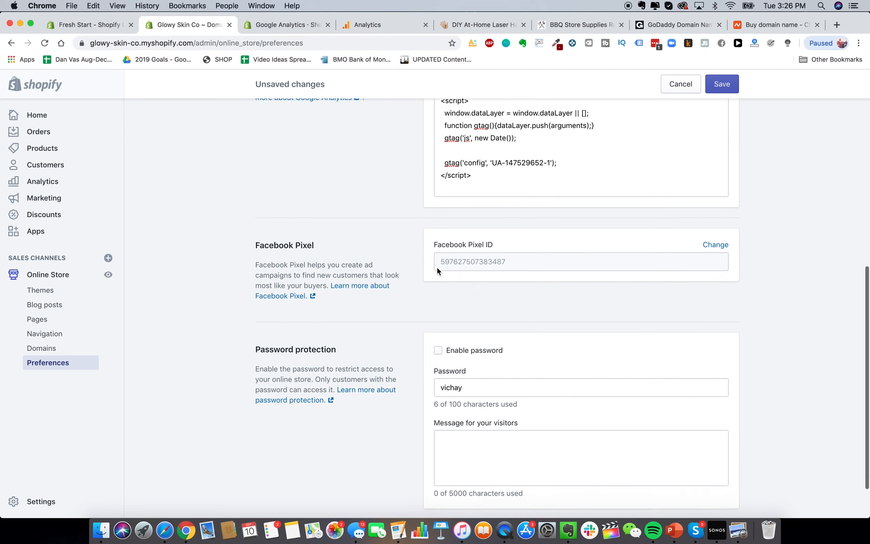
{"action": "scroll", "coordinate": [433, 263], "scroll_direction": "down", "scroll_amount": 3}
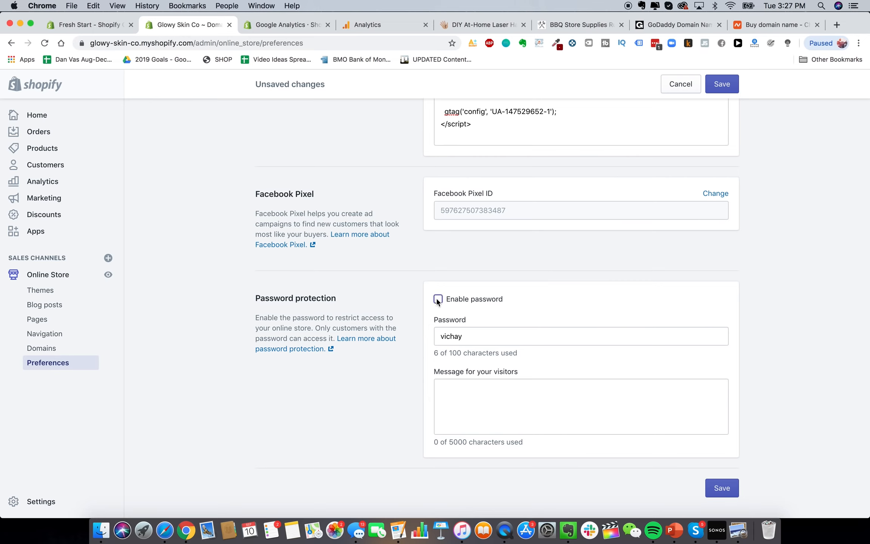
{"action": "double_click", "coordinate": [474, 337]}
{"action": "key", "text": "BackSpace"}
{"action": "left_click", "coordinate": [599, 316]}
{"action": "left_click", "coordinate": [721, 487]}
{"action": "left_click", "coordinate": [63, 305]}
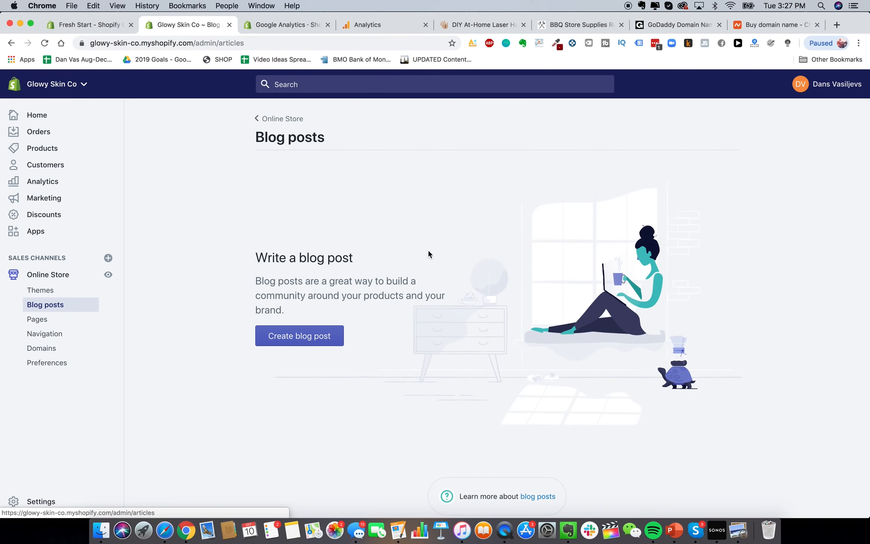
{"action": "left_click", "coordinate": [454, 24]}
{"action": "left_click", "coordinate": [184, 25]}
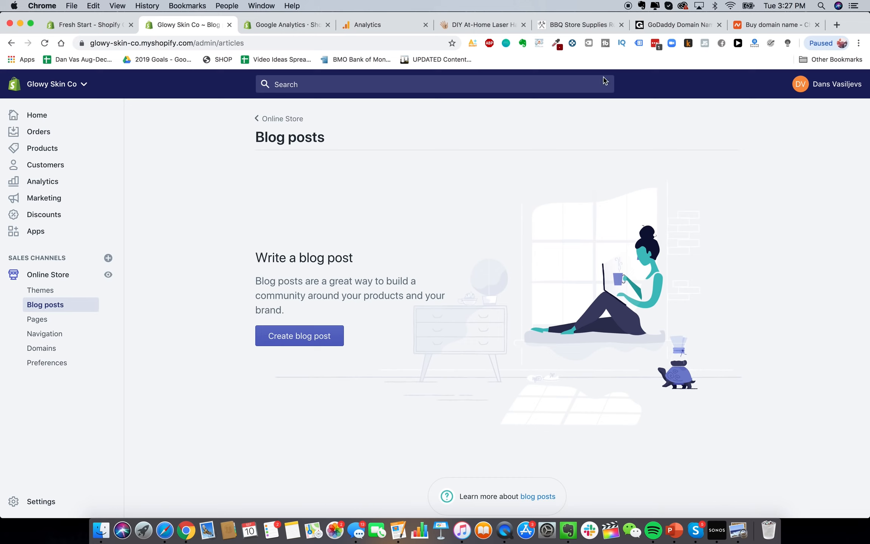
Load blendjet.com in a new tab and scroll through its homepage
{"action": "left_click", "coordinate": [837, 25]}
{"action": "type", "text": "blend"}
{"action": "key", "text": "Return"}
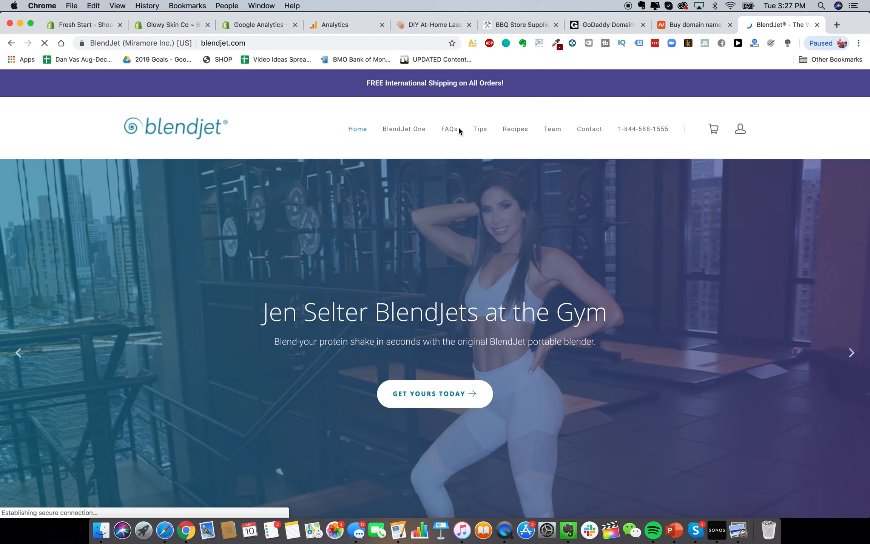
{"action": "scroll", "coordinate": [406, 355], "scroll_direction": "down", "scroll_amount": 5}
{"action": "scroll", "coordinate": [405, 357], "scroll_direction": "down", "scroll_amount": 15}
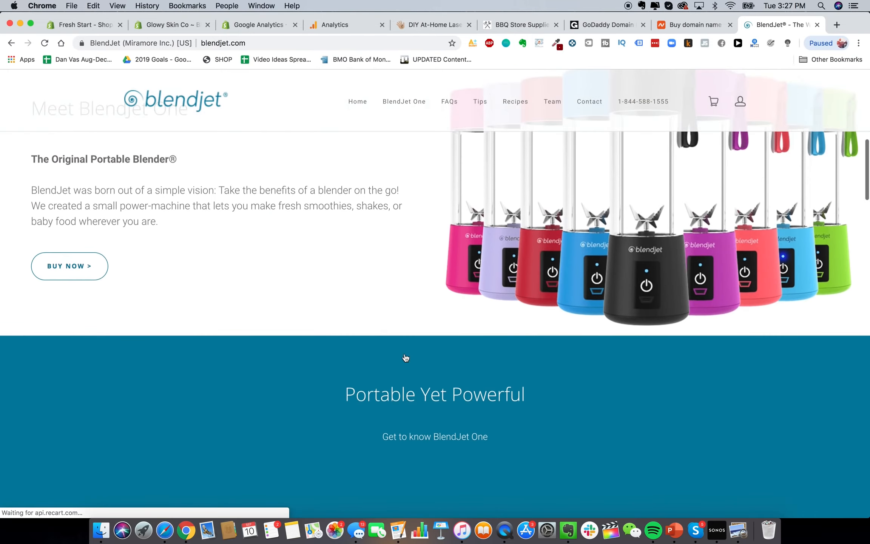
{"action": "scroll", "coordinate": [404, 357], "scroll_direction": "down", "scroll_amount": 15}
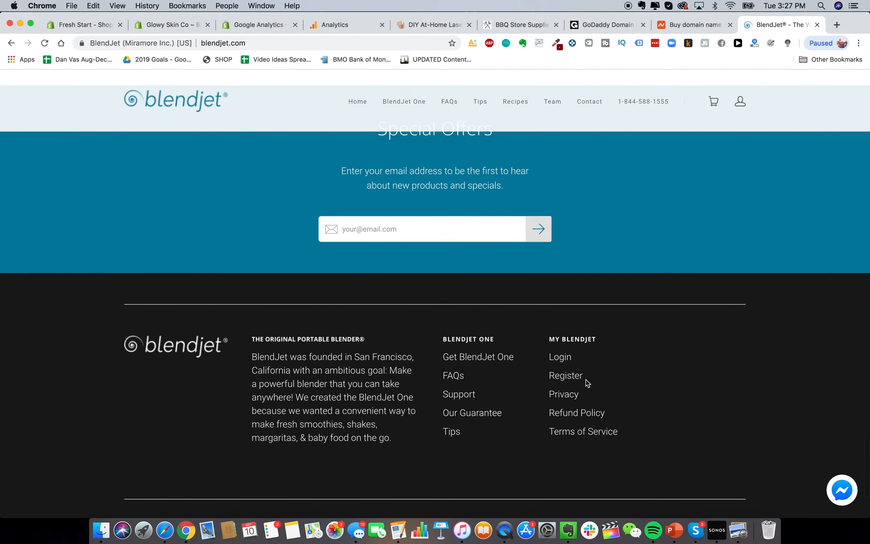
{"action": "scroll", "coordinate": [332, 382], "scroll_direction": "down", "scroll_amount": 4}
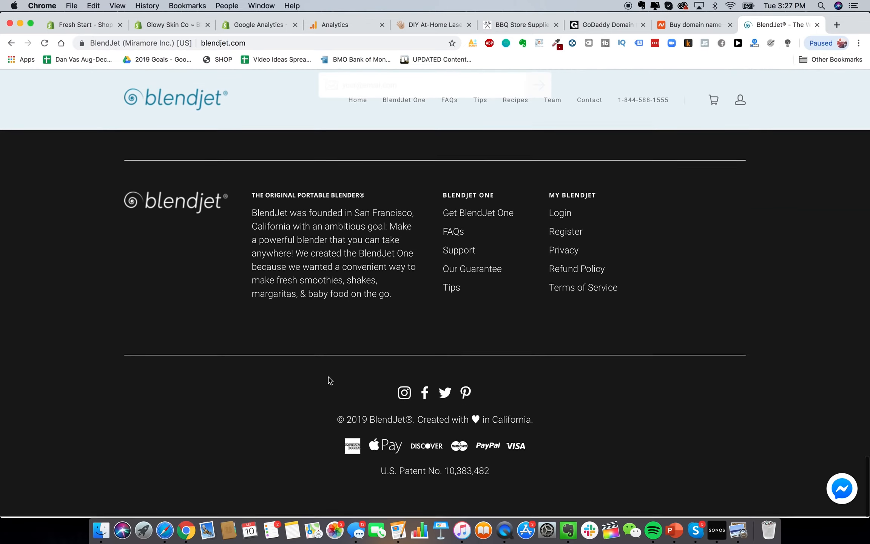
Read the BlendJet One Tips page as a blog example, then return to Shopify's Blog posts
{"action": "left_click", "coordinate": [486, 106]}
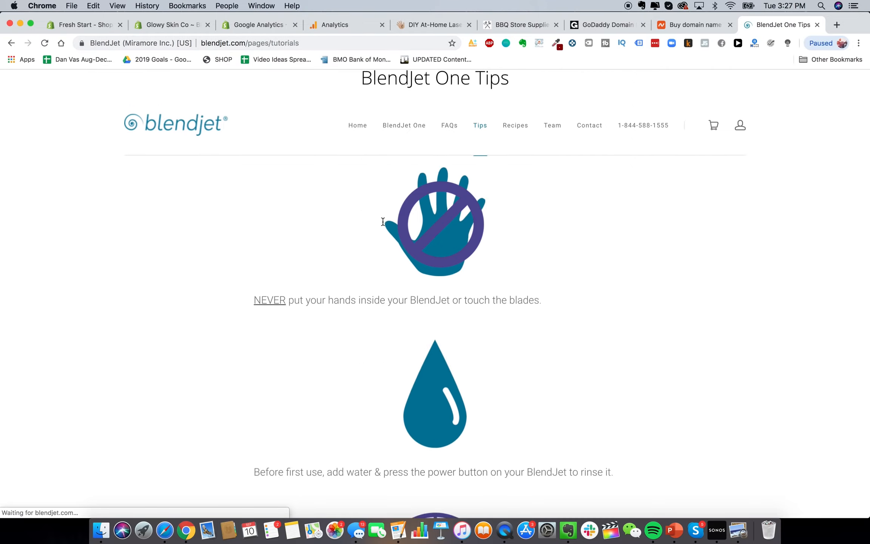
{"action": "scroll", "coordinate": [624, 298], "scroll_direction": "down", "scroll_amount": 10}
{"action": "scroll", "coordinate": [624, 300], "scroll_direction": "down", "scroll_amount": 15}
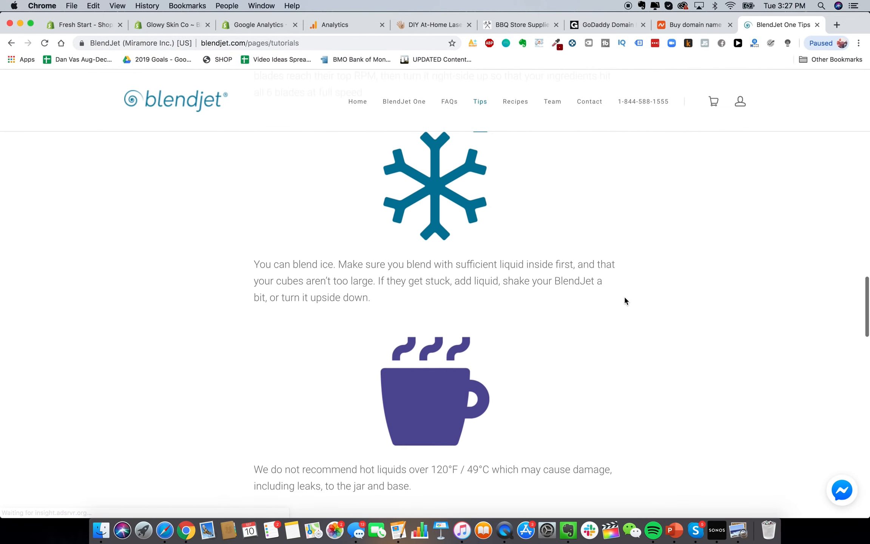
{"action": "scroll", "coordinate": [368, 283], "scroll_direction": "down", "scroll_amount": 3}
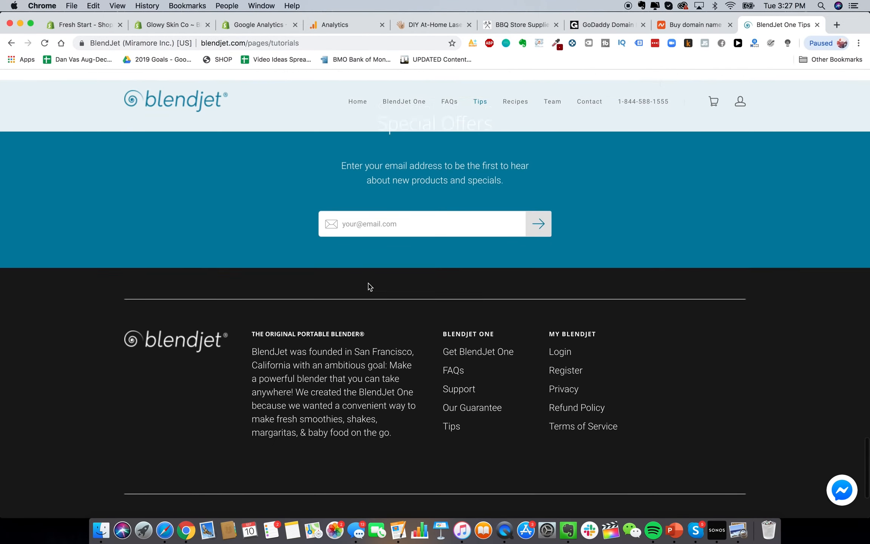
{"action": "scroll", "coordinate": [368, 285], "scroll_direction": "up", "scroll_amount": 20}
{"action": "scroll", "coordinate": [368, 286], "scroll_direction": "up", "scroll_amount": 5}
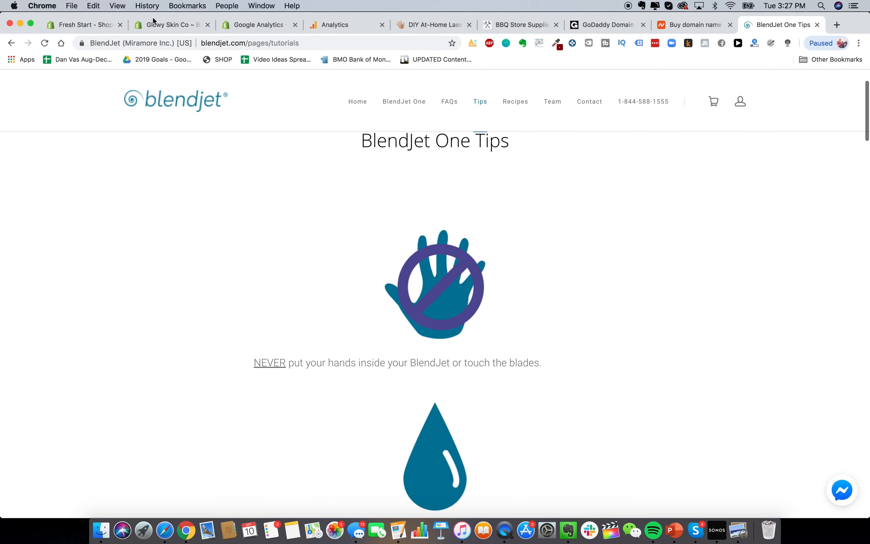
{"action": "left_click", "coordinate": [167, 25]}
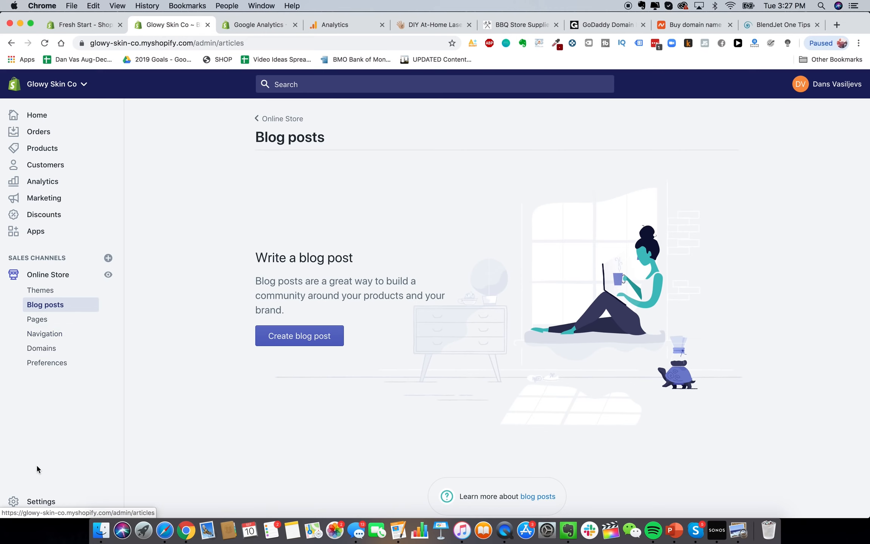
Go to Settings > Payment providers and begin activating Shopify Payments
{"action": "left_click", "coordinate": [37, 507]}
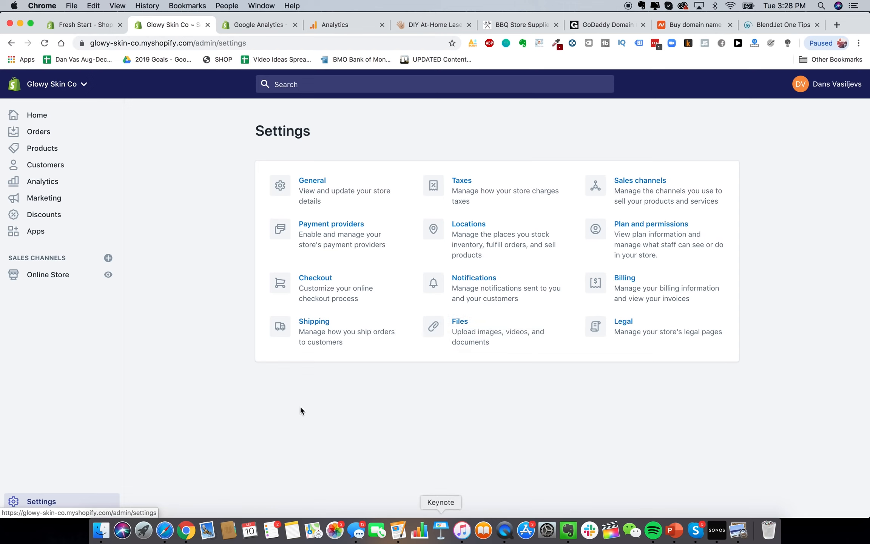
{"action": "left_click", "coordinate": [314, 224]}
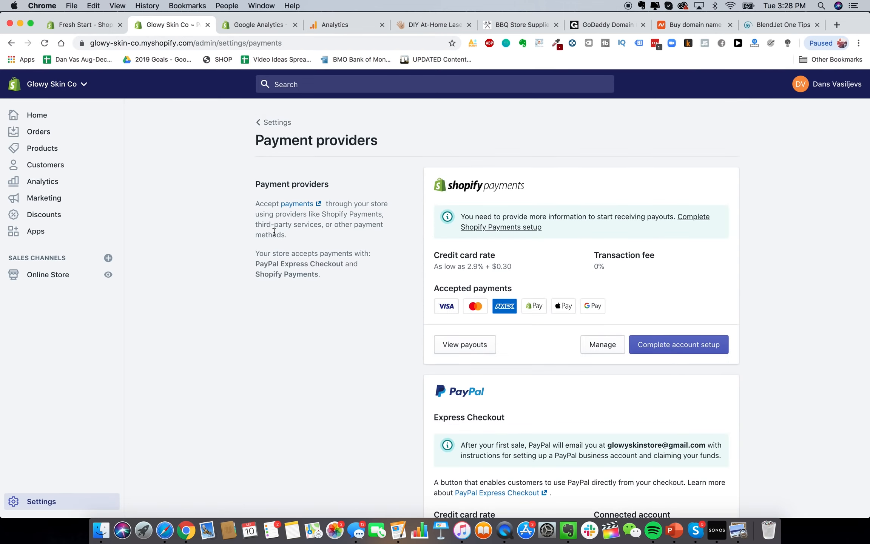
{"action": "scroll", "coordinate": [352, 281], "scroll_direction": "down", "scroll_amount": 1}
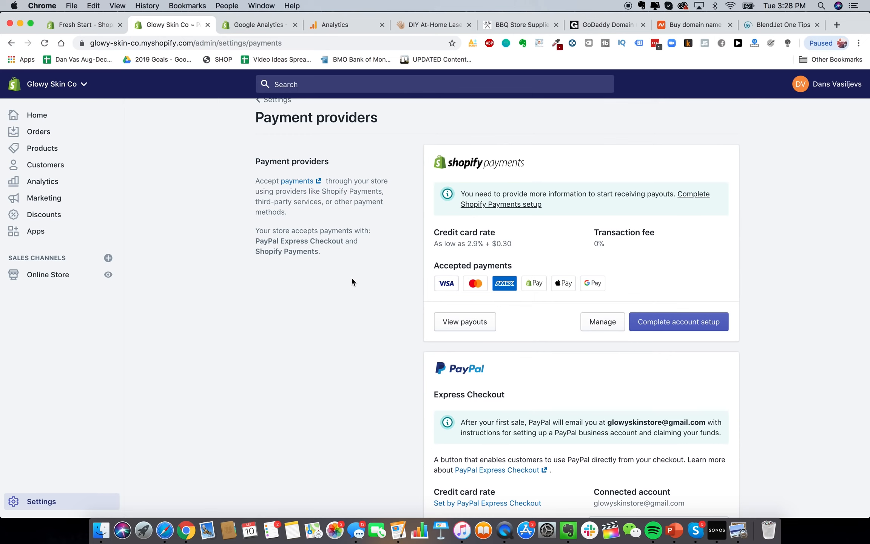
{"action": "scroll", "coordinate": [351, 279], "scroll_direction": "up", "scroll_amount": 1}
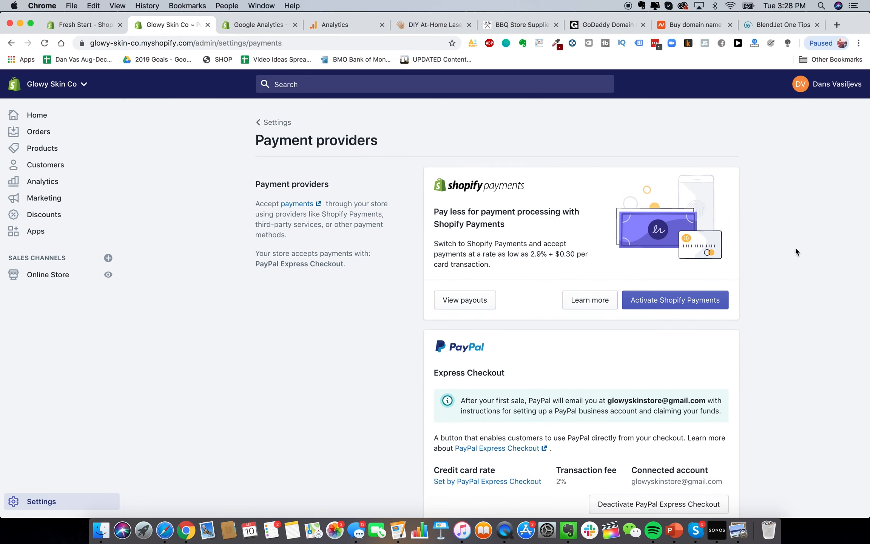
{"action": "left_click", "coordinate": [660, 298]}
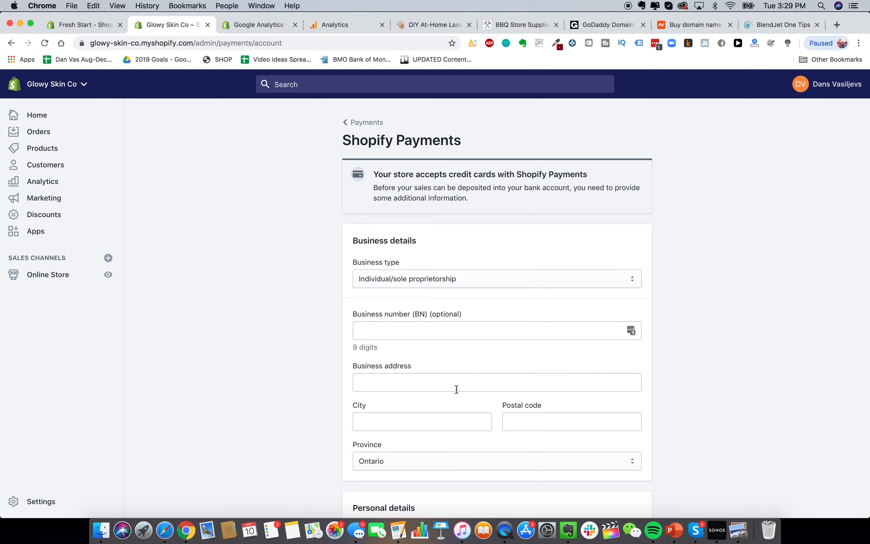
Choose Corporation as the Shopify Payments business type and review the new business fields
{"action": "left_click", "coordinate": [427, 273]}
{"action": "left_click", "coordinate": [423, 286]}
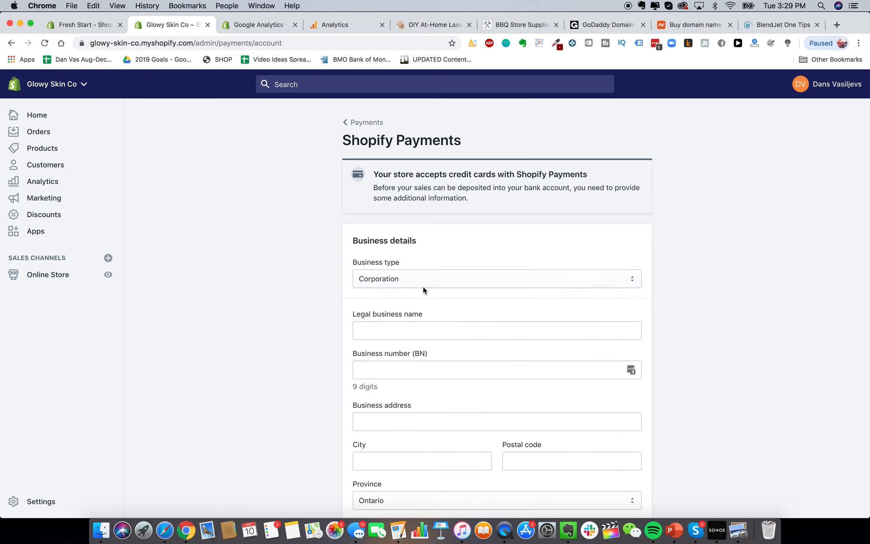
{"action": "scroll", "coordinate": [337, 361], "scroll_direction": "down", "scroll_amount": 5}
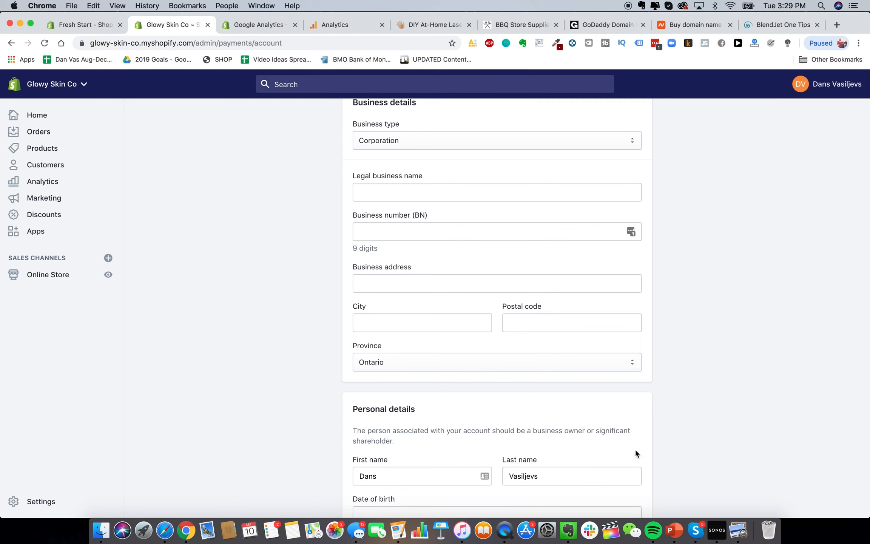
{"action": "scroll", "coordinate": [812, 418], "scroll_direction": "up", "scroll_amount": 1}
{"action": "scroll", "coordinate": [827, 378], "scroll_direction": "down", "scroll_amount": 1}
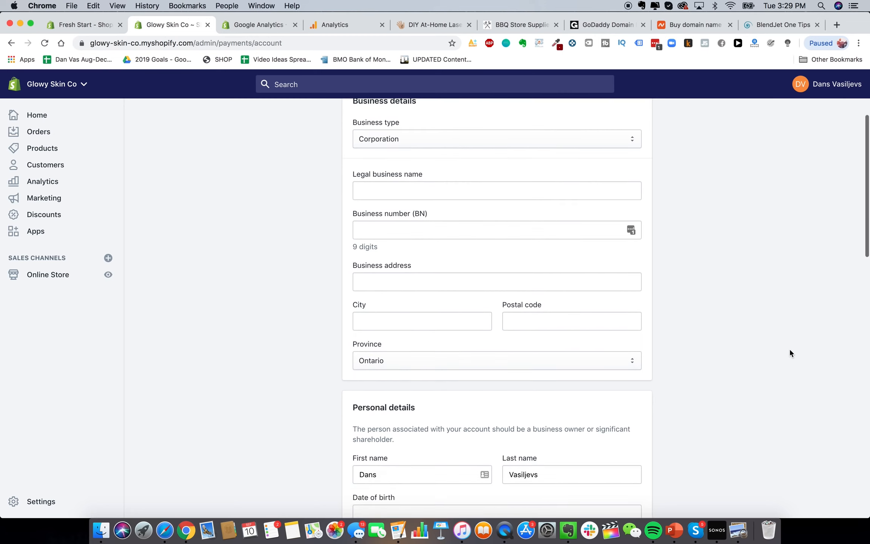
{"action": "scroll", "coordinate": [789, 350], "scroll_direction": "up", "scroll_amount": 3}
{"action": "scroll", "coordinate": [790, 352], "scroll_direction": "up", "scroll_amount": 2}
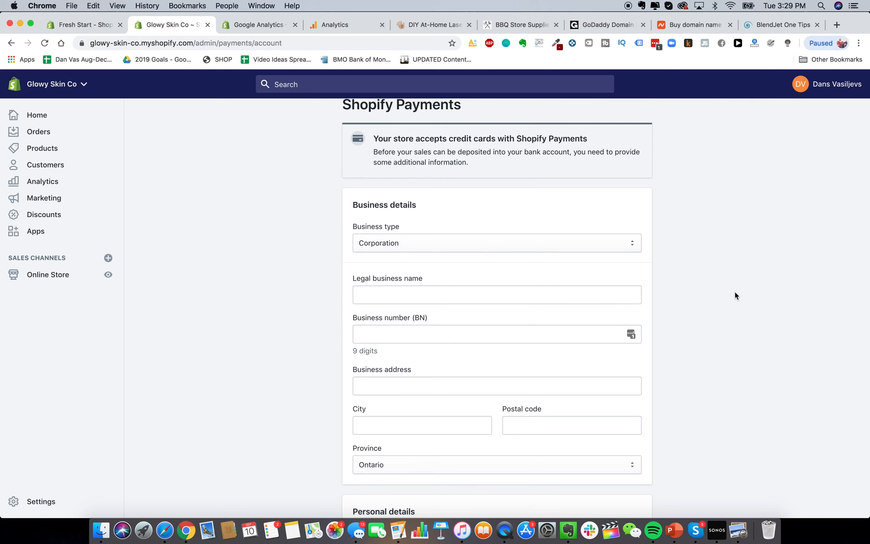
{"action": "scroll", "coordinate": [734, 269], "scroll_direction": "up", "scroll_amount": 1}
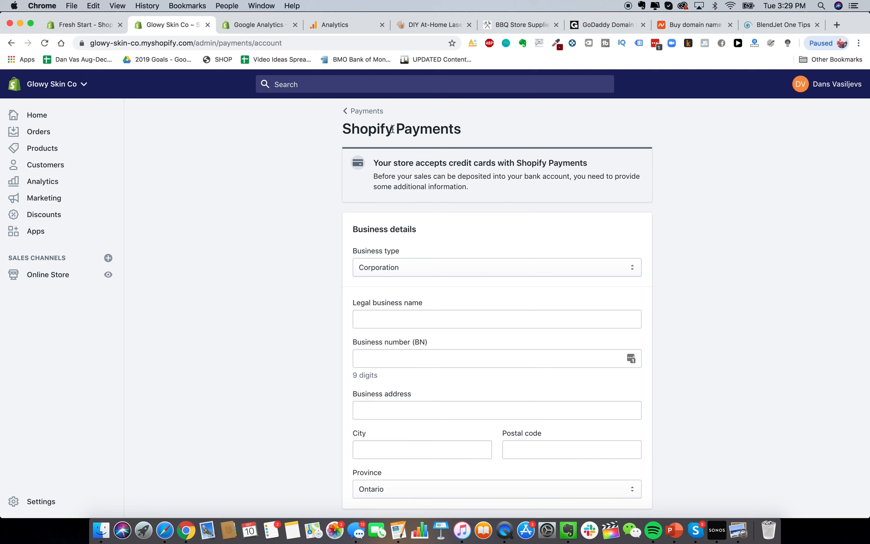
Open paypal.com in a new tab, start a business account sign-up, then close the tab
{"action": "left_click", "coordinate": [835, 26]}
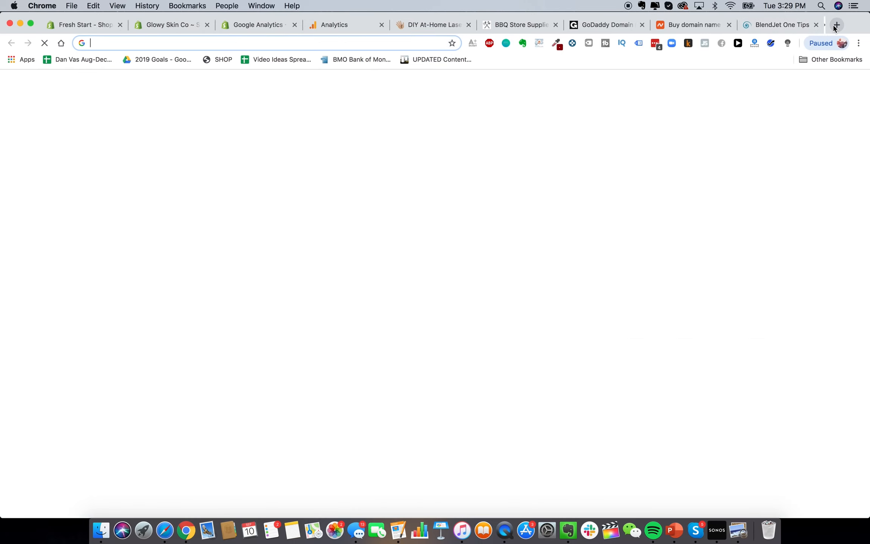
{"action": "type", "text": "p"}
{"action": "key", "text": "Return"}
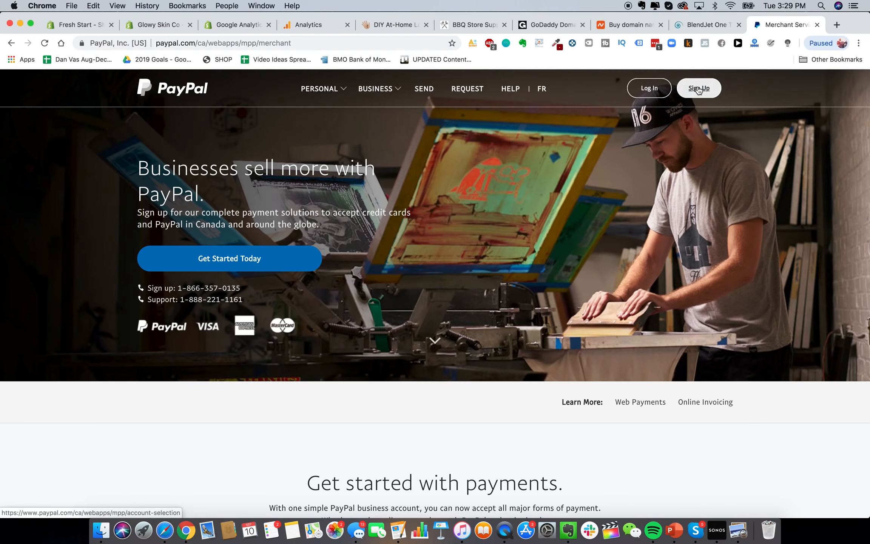
{"action": "left_click", "coordinate": [699, 88]}
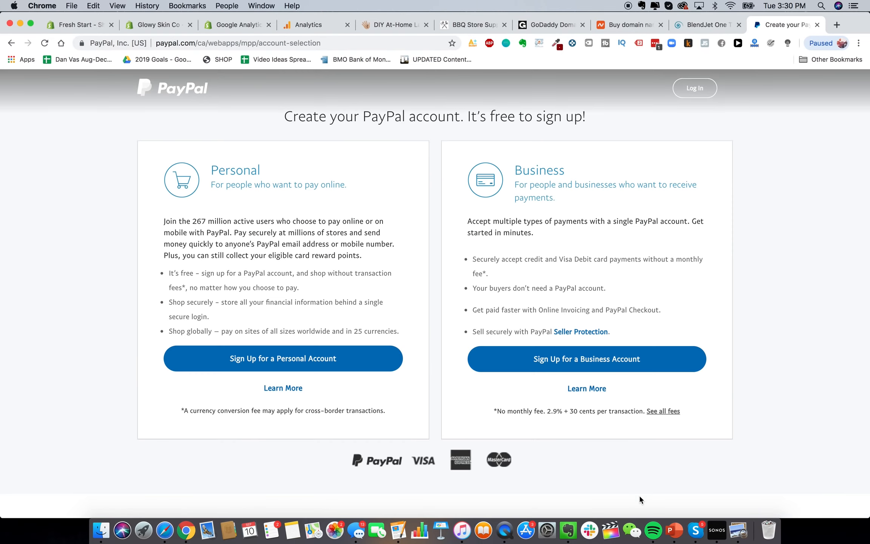
{"action": "left_click", "coordinate": [621, 360]}
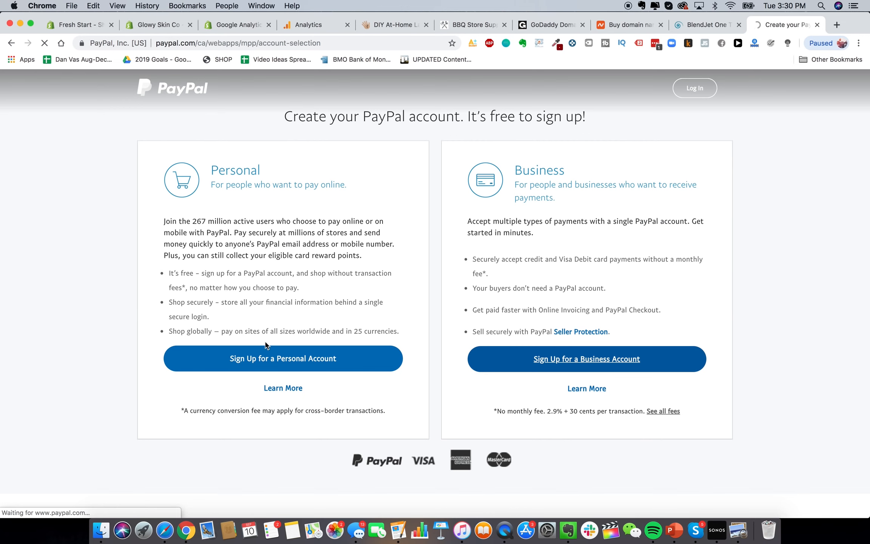
{"action": "key", "text": "super+w"}
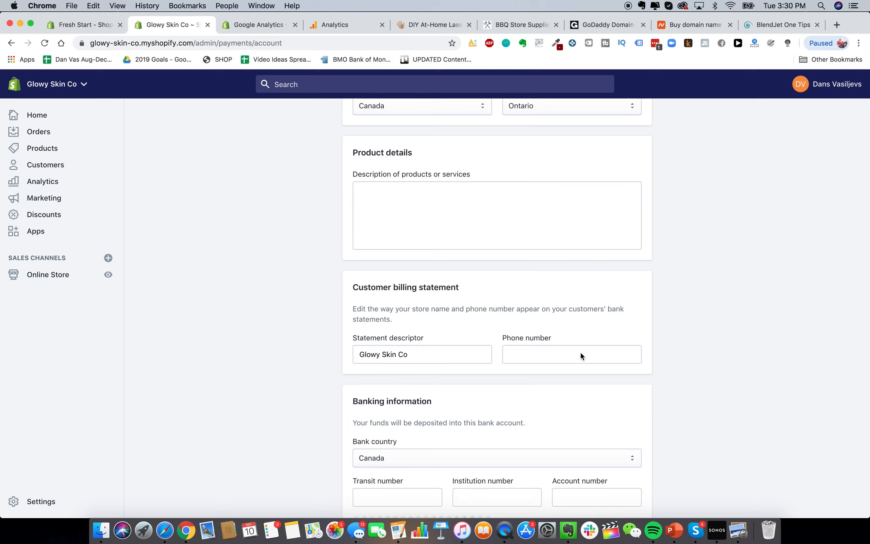
Keep Canada as the bank country and change the statement descriptor to GLOWY SKIN
{"action": "left_click", "coordinate": [548, 451]}
{"action": "left_click", "coordinate": [247, 366]}
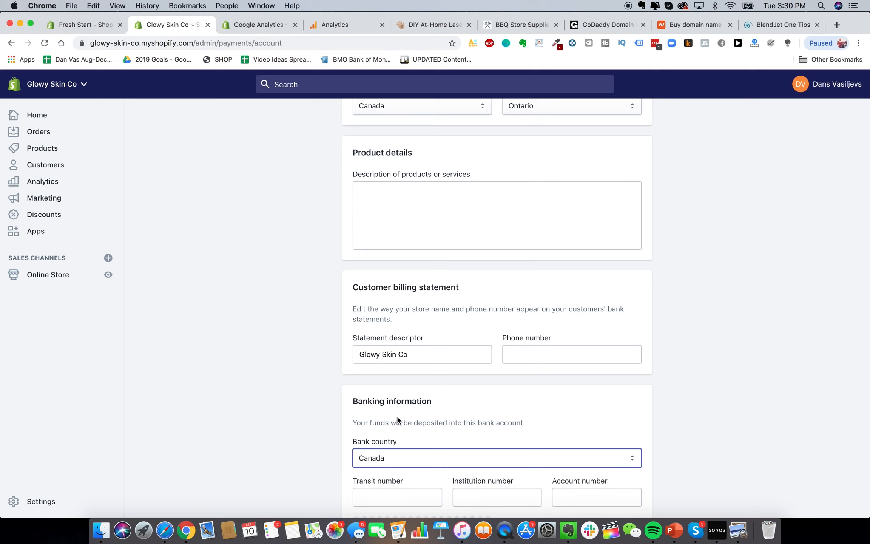
{"action": "scroll", "coordinate": [396, 365], "scroll_direction": "up", "scroll_amount": 1}
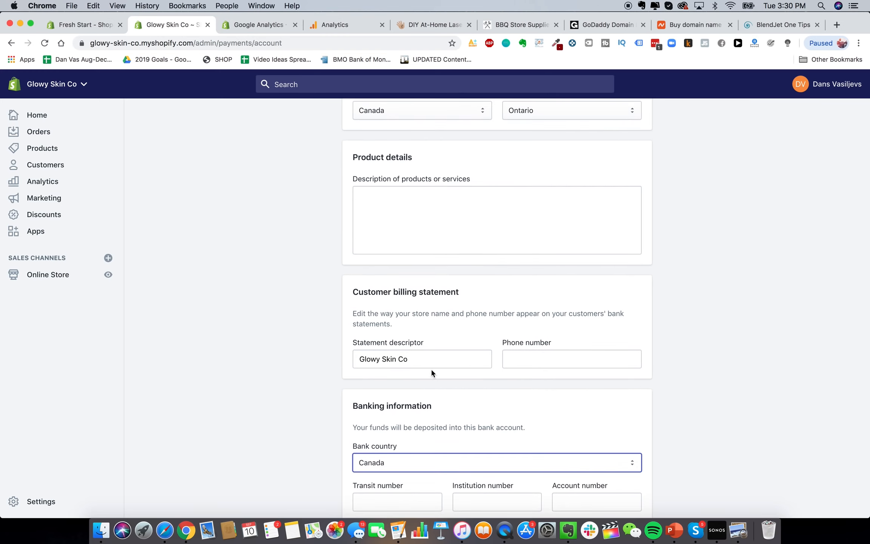
{"action": "triple_click", "coordinate": [413, 354]}
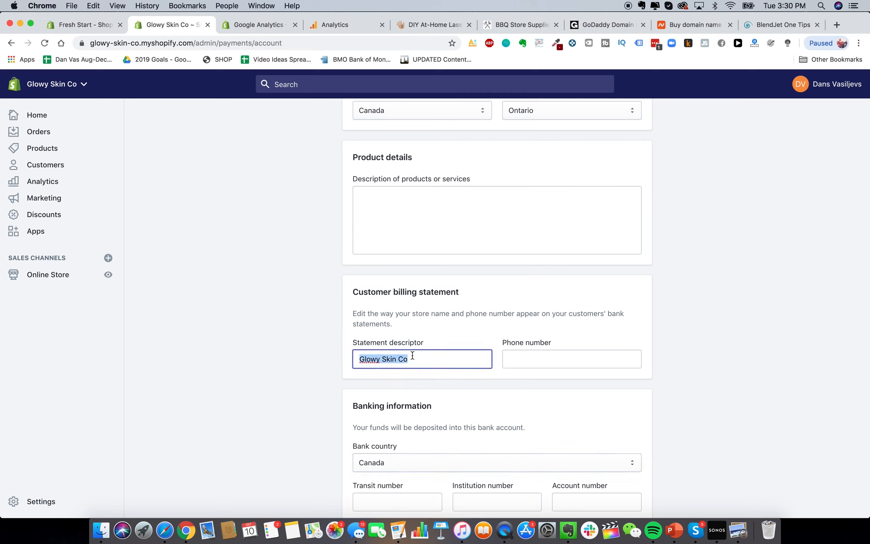
{"action": "type", "text": "GLOWY SKIN"}
{"action": "left_click", "coordinate": [551, 385]}
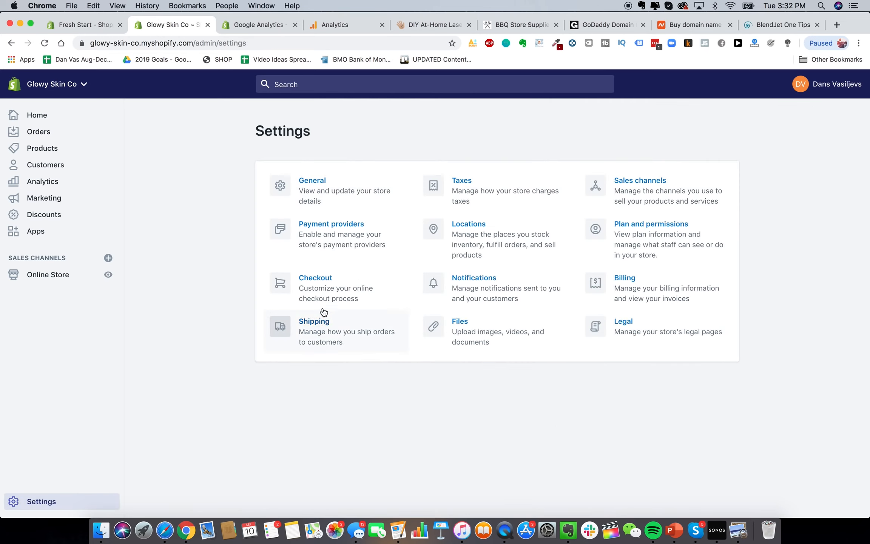
In checkout settings, require both first and last name from customers
{"action": "left_click", "coordinate": [338, 292]}
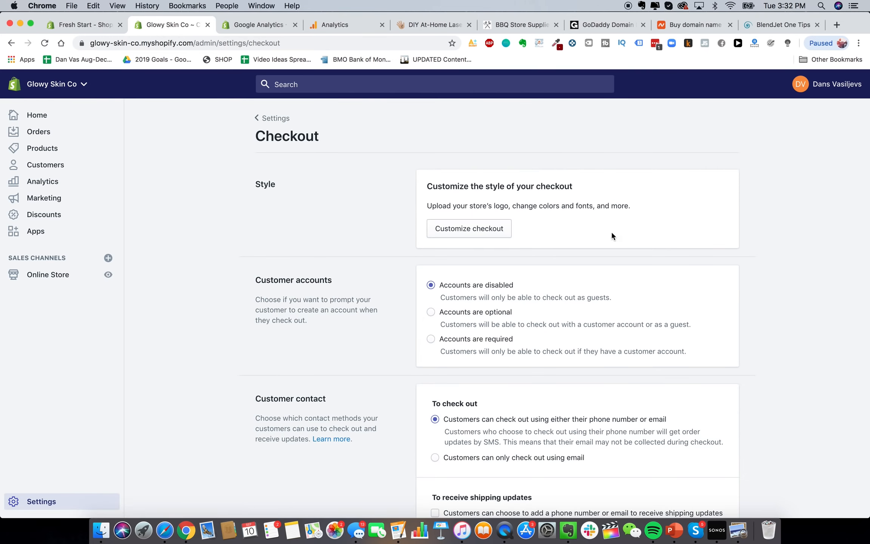
{"action": "scroll", "coordinate": [432, 240], "scroll_direction": "down", "scroll_amount": 2}
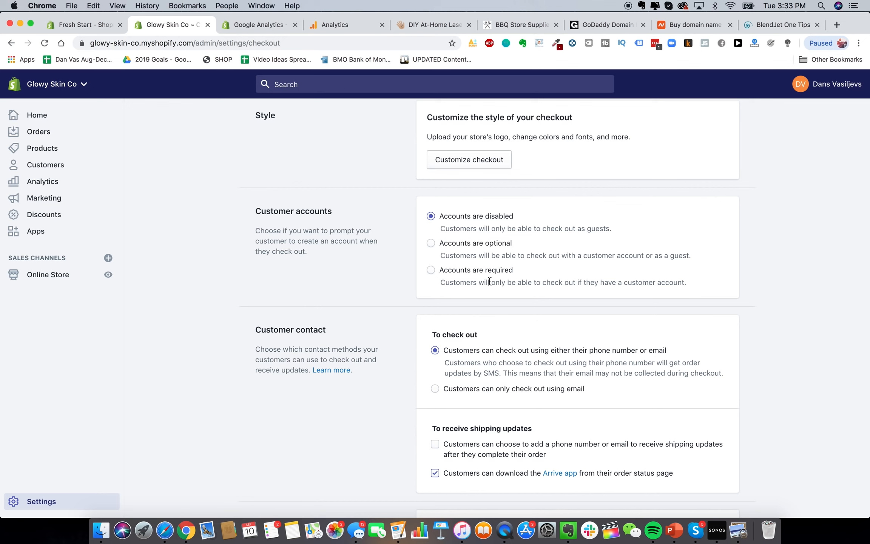
{"action": "scroll", "coordinate": [498, 351], "scroll_direction": "down", "scroll_amount": 2}
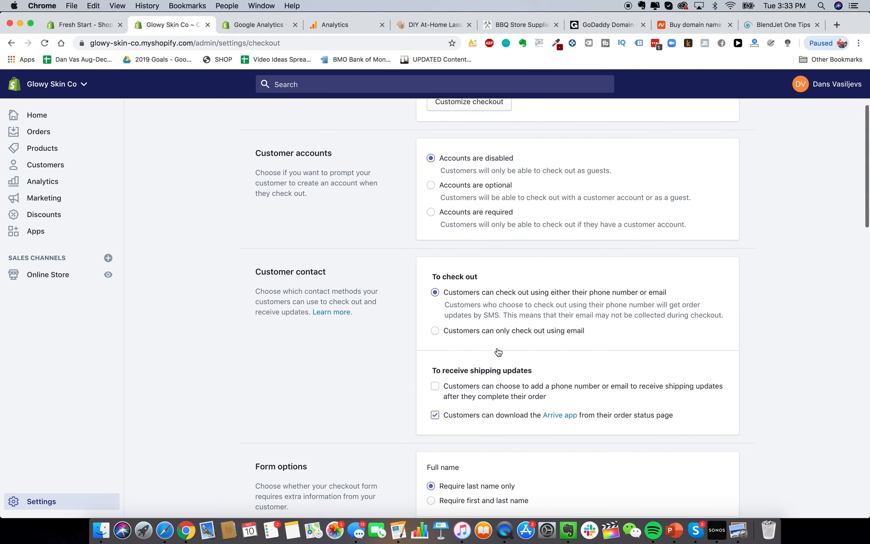
{"action": "scroll", "coordinate": [497, 351], "scroll_direction": "down", "scroll_amount": 2}
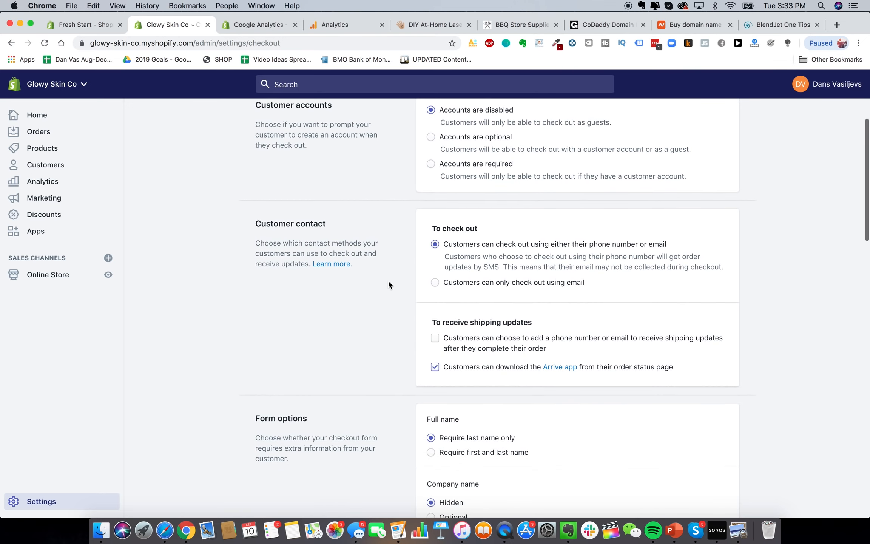
{"action": "scroll", "coordinate": [481, 291], "scroll_direction": "down", "scroll_amount": 1}
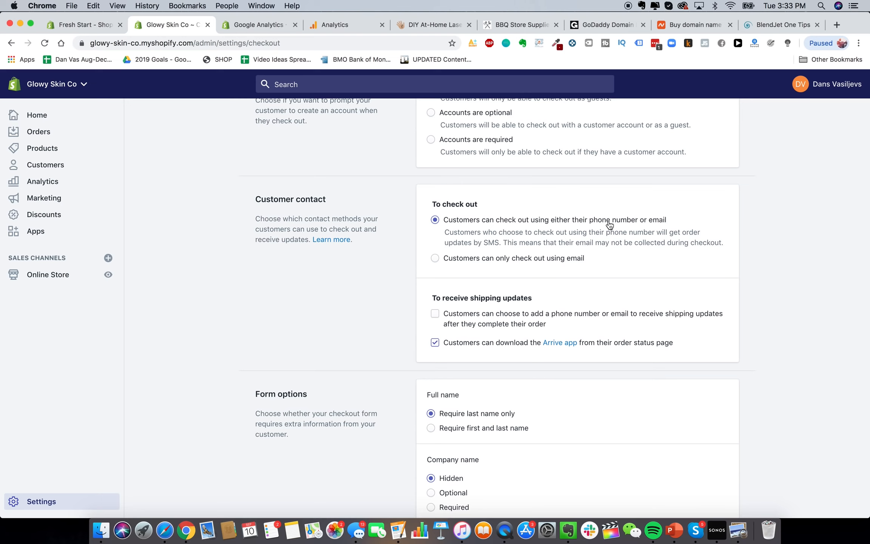
{"action": "scroll", "coordinate": [512, 264], "scroll_direction": "up", "scroll_amount": 1}
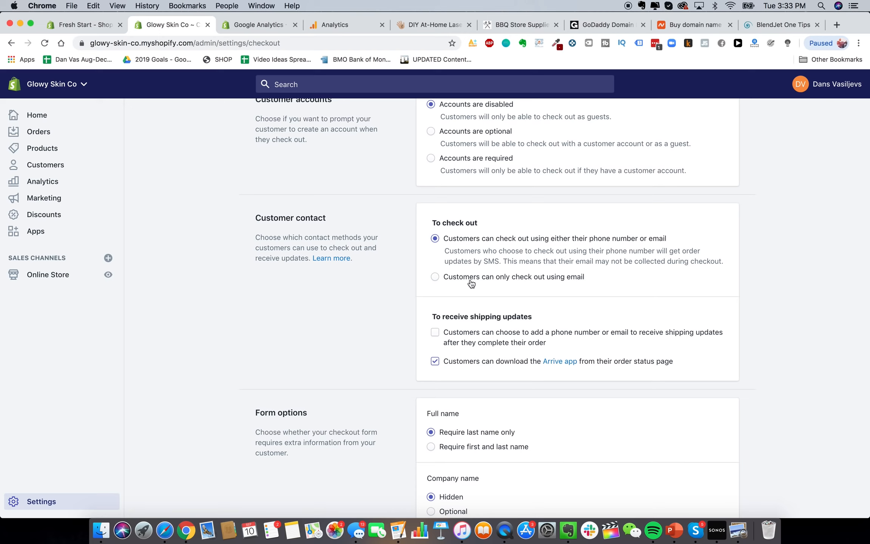
{"action": "scroll", "coordinate": [472, 282], "scroll_direction": "down", "scroll_amount": 1}
{"action": "scroll", "coordinate": [484, 341], "scroll_direction": "down", "scroll_amount": 2}
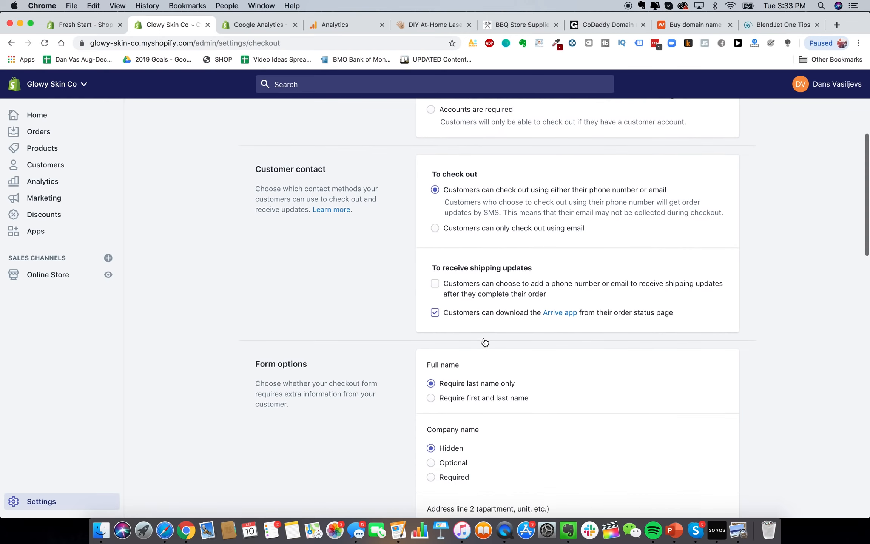
{"action": "scroll", "coordinate": [484, 340], "scroll_direction": "down", "scroll_amount": 3}
{"action": "scroll", "coordinate": [487, 328], "scroll_direction": "up", "scroll_amount": 1}
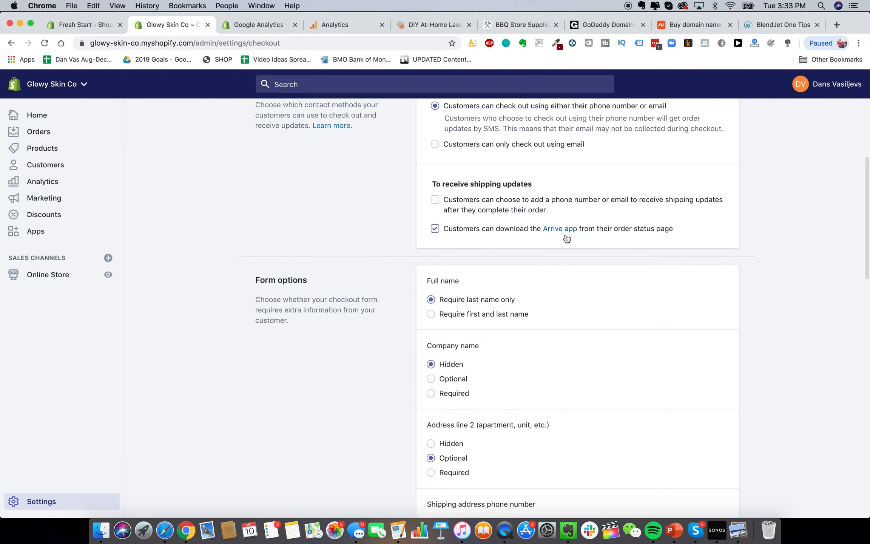
{"action": "scroll", "coordinate": [508, 325], "scroll_direction": "down", "scroll_amount": 3}
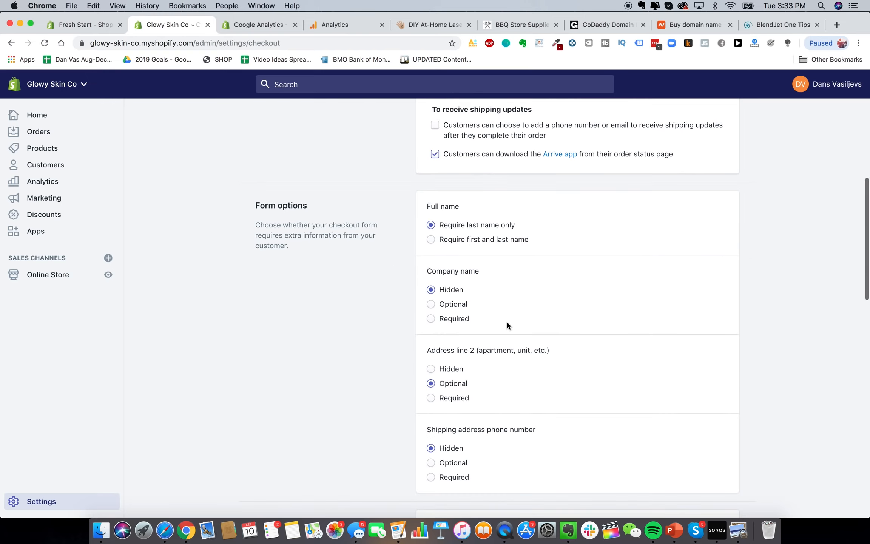
{"action": "scroll", "coordinate": [419, 245], "scroll_direction": "down", "scroll_amount": 2}
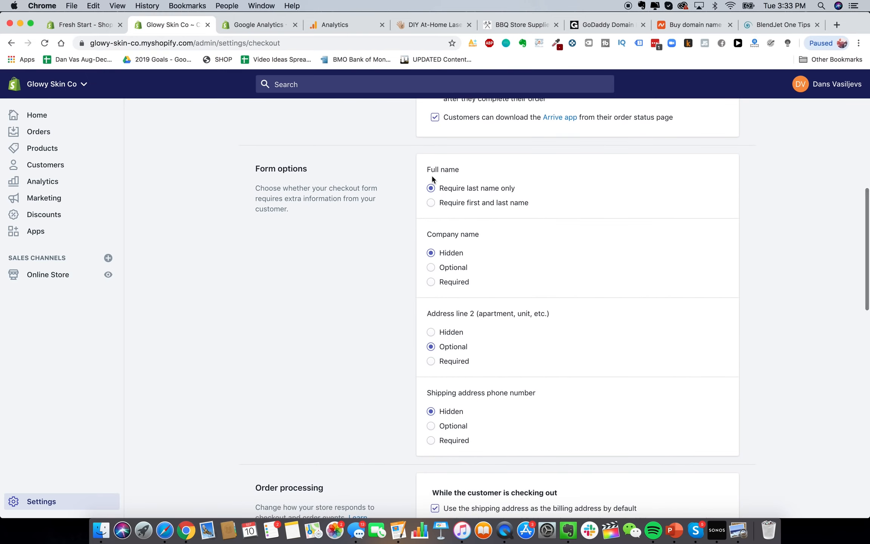
{"action": "left_click", "coordinate": [495, 204]}
Preselect the email marketing sign-up option and turn off automatic abandoned checkout emails
{"action": "scroll", "coordinate": [459, 260], "scroll_direction": "down", "scroll_amount": 1}
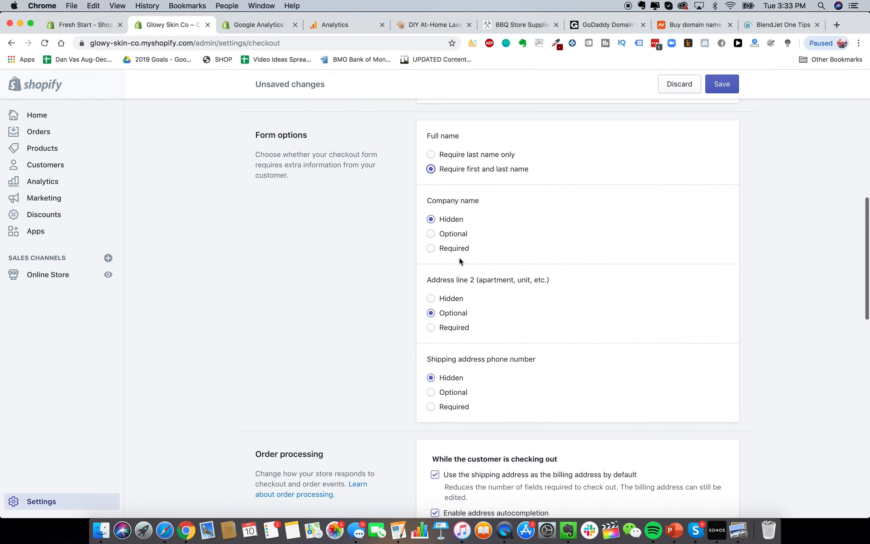
{"action": "scroll", "coordinate": [468, 247], "scroll_direction": "down", "scroll_amount": 1}
{"action": "scroll", "coordinate": [530, 370], "scroll_direction": "up", "scroll_amount": 2}
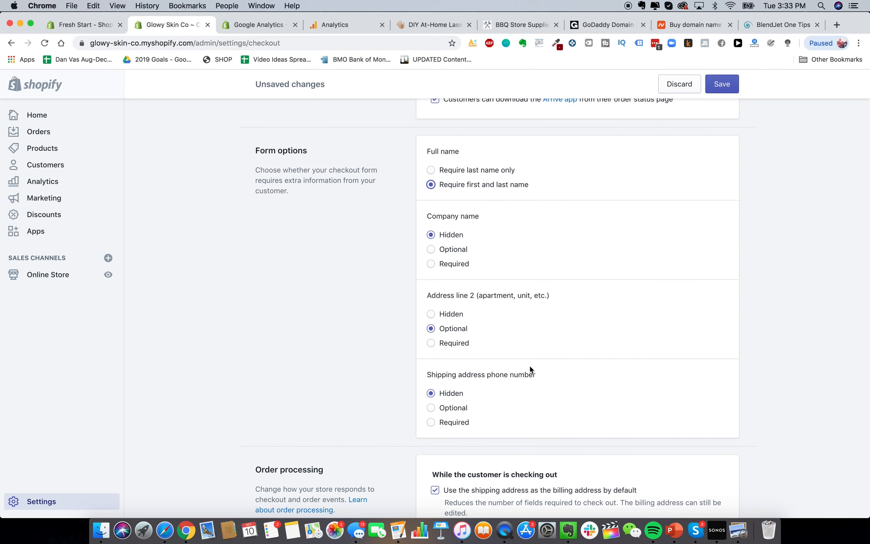
{"action": "scroll", "coordinate": [488, 336], "scroll_direction": "down", "scroll_amount": 3}
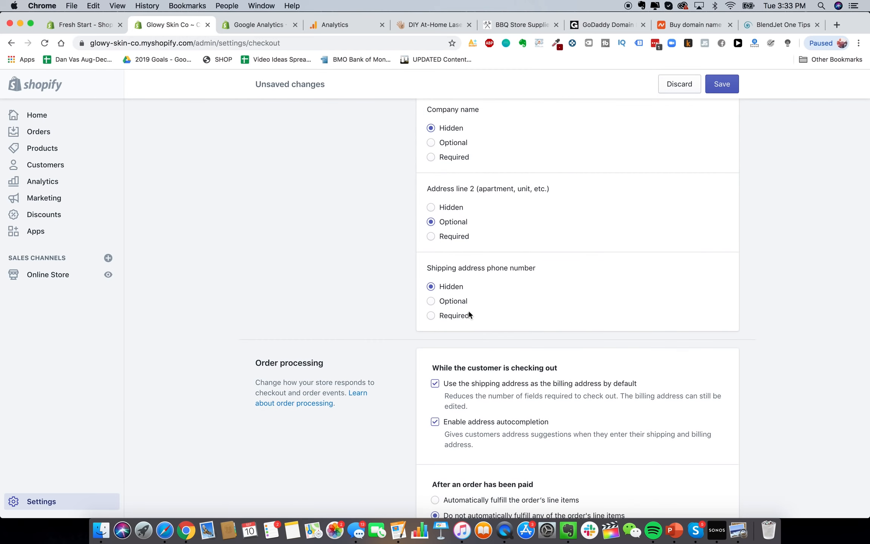
{"action": "scroll", "coordinate": [474, 316], "scroll_direction": "down", "scroll_amount": 5}
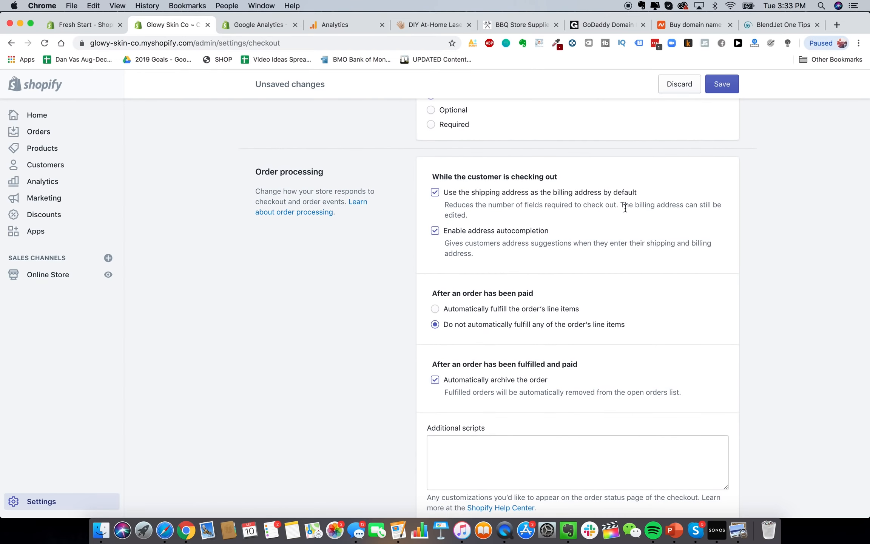
{"action": "scroll", "coordinate": [498, 221], "scroll_direction": "down", "scroll_amount": 2}
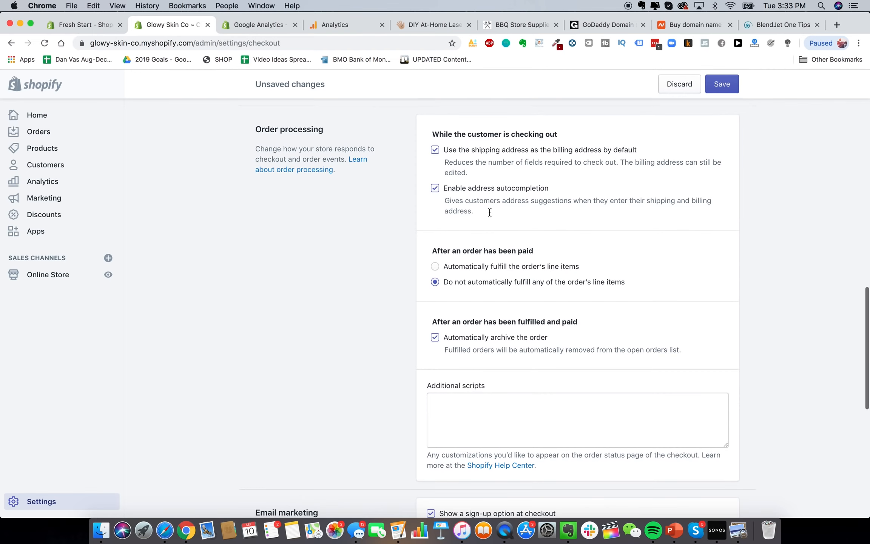
{"action": "scroll", "coordinate": [498, 234], "scroll_direction": "down", "scroll_amount": 4}
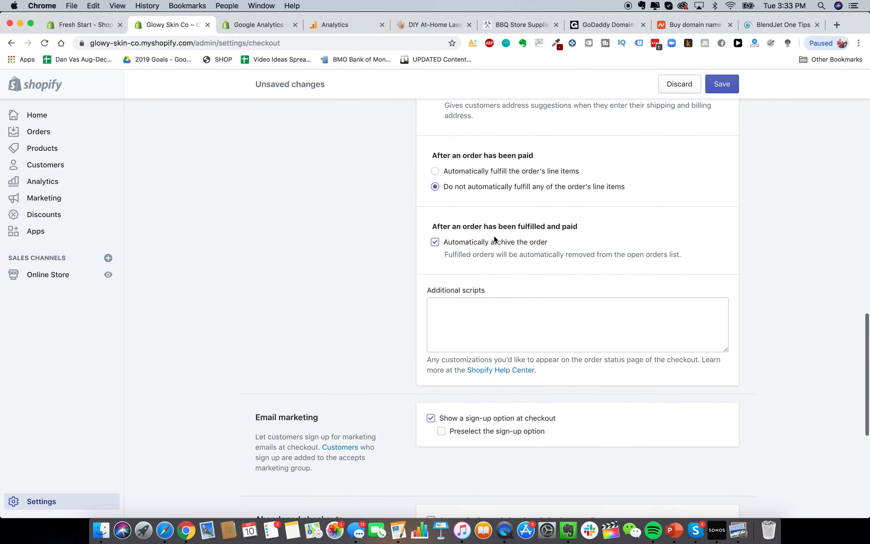
{"action": "scroll", "coordinate": [517, 210], "scroll_direction": "up", "scroll_amount": 1}
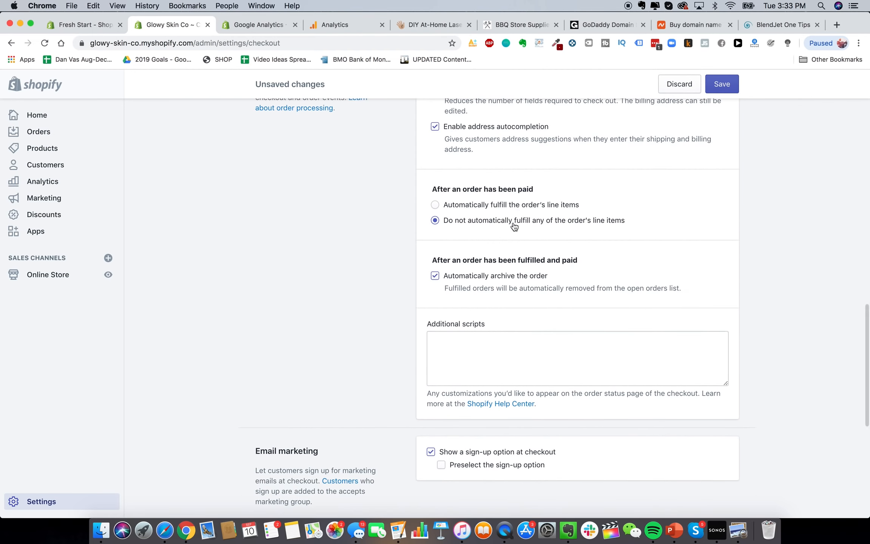
{"action": "scroll", "coordinate": [534, 272], "scroll_direction": "down", "scroll_amount": 2}
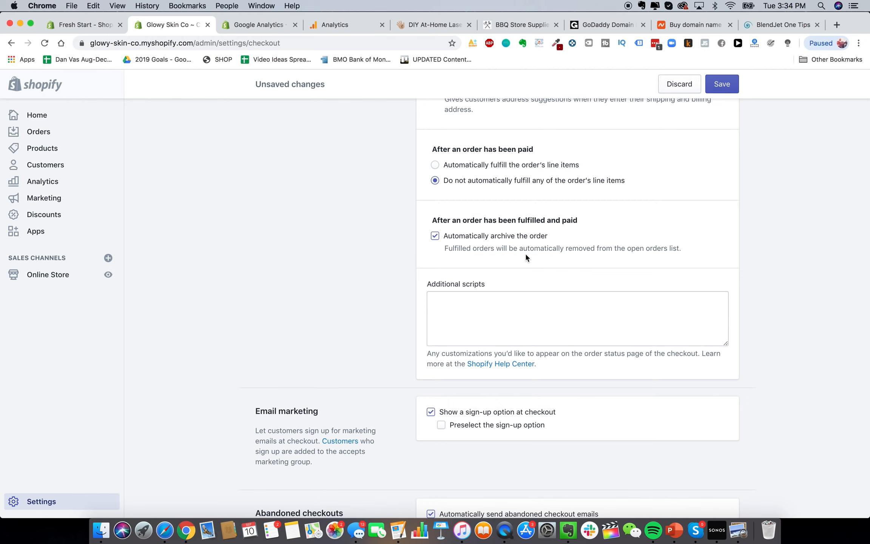
{"action": "scroll", "coordinate": [525, 260], "scroll_direction": "down", "scroll_amount": 5}
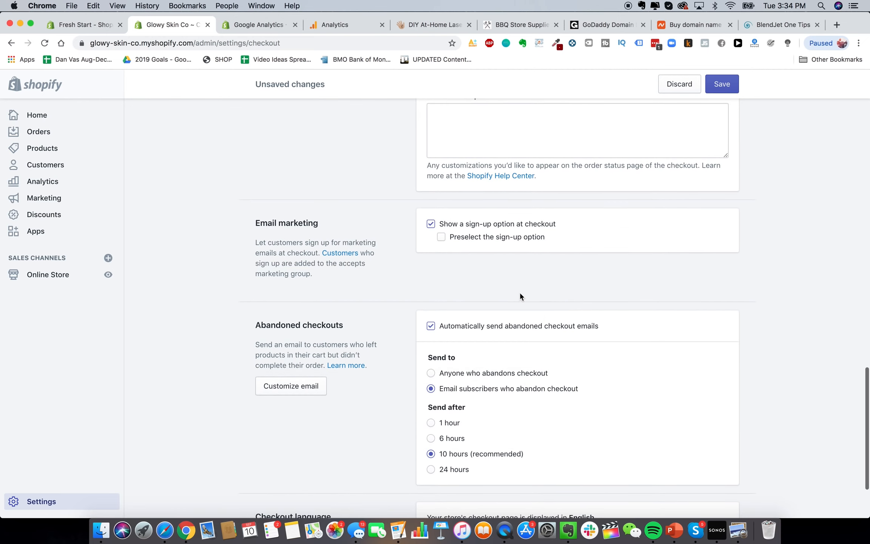
{"action": "left_click", "coordinate": [521, 238]}
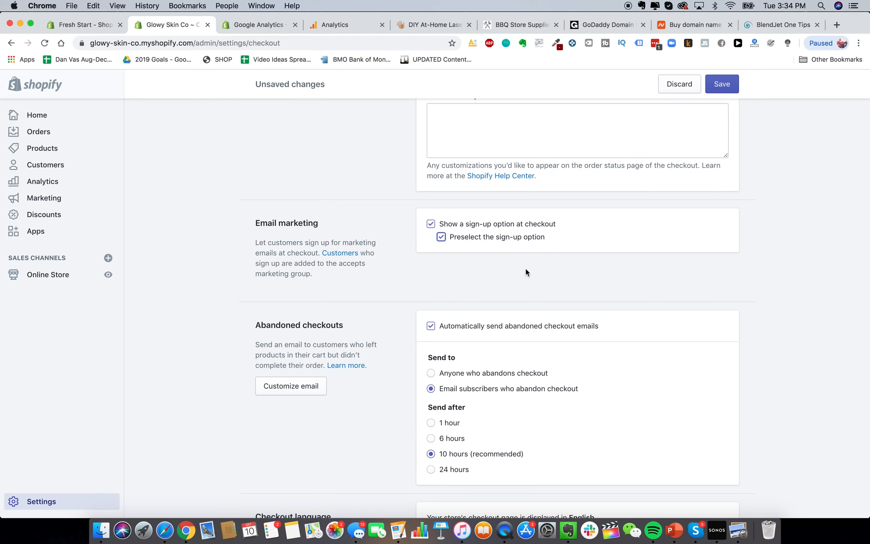
{"action": "scroll", "coordinate": [525, 271], "scroll_direction": "down", "scroll_amount": 3}
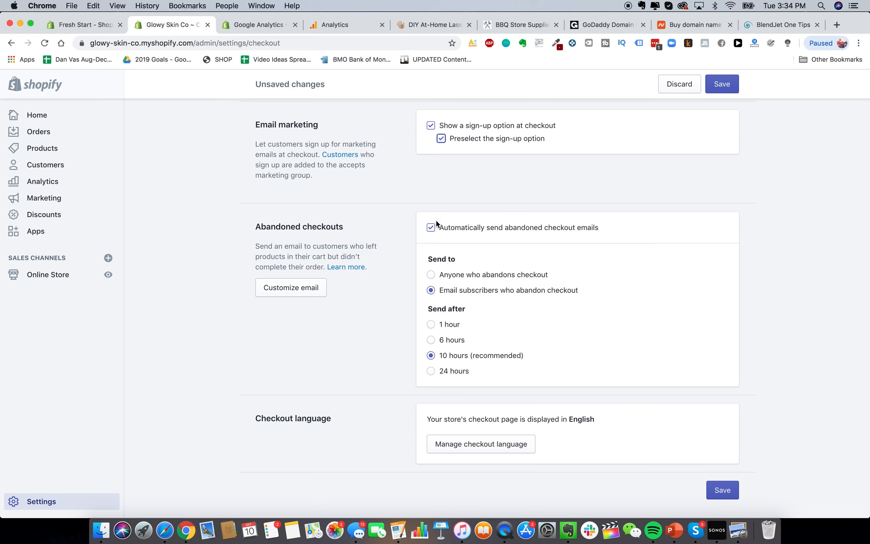
{"action": "left_click", "coordinate": [553, 229]}
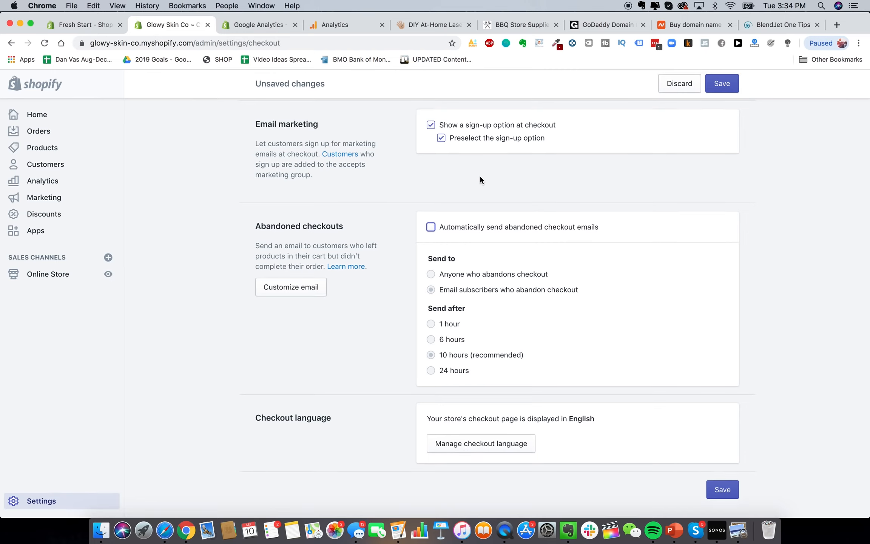
Save the checkout settings and return to the main Settings page
{"action": "scroll", "coordinate": [641, 320], "scroll_direction": "up", "scroll_amount": 3}
{"action": "scroll", "coordinate": [656, 173], "scroll_direction": "up", "scroll_amount": 15}
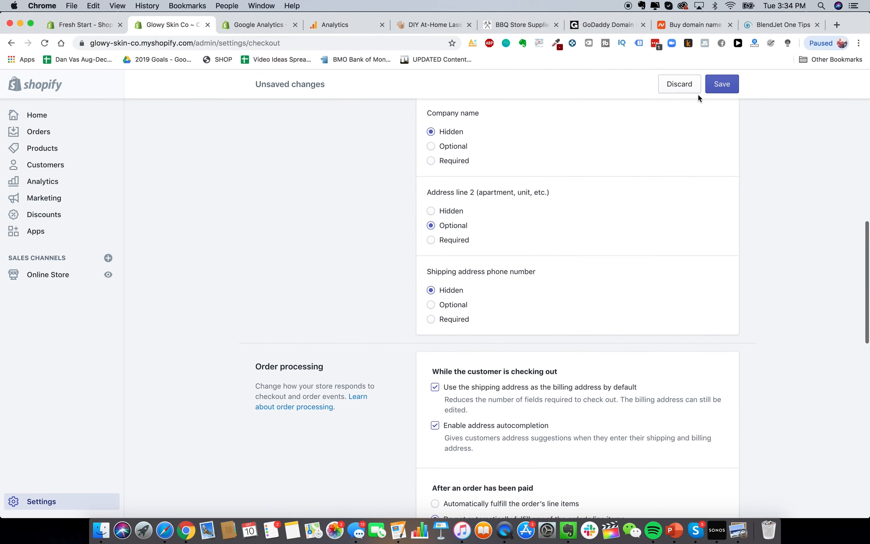
{"action": "left_click", "coordinate": [716, 84]}
{"action": "scroll", "coordinate": [648, 180], "scroll_direction": "down", "scroll_amount": 15}
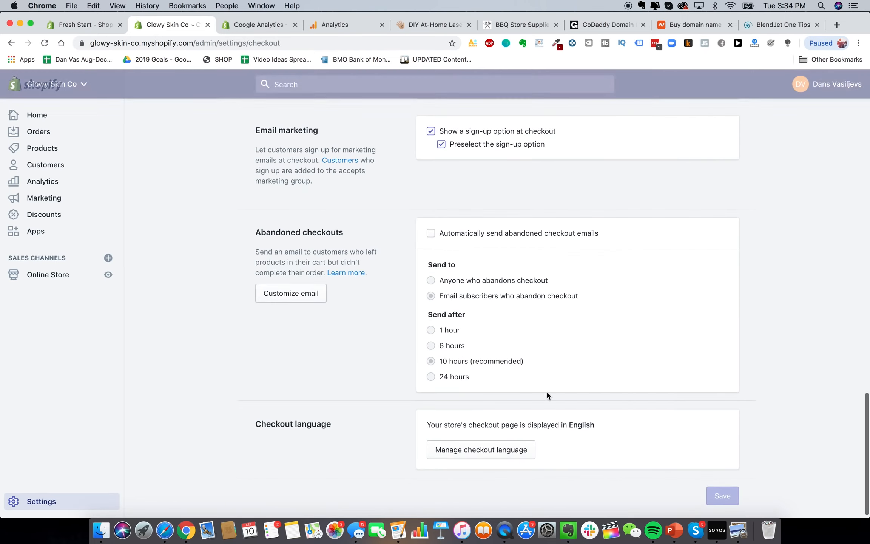
{"action": "scroll", "coordinate": [417, 269], "scroll_direction": "up", "scroll_amount": 20}
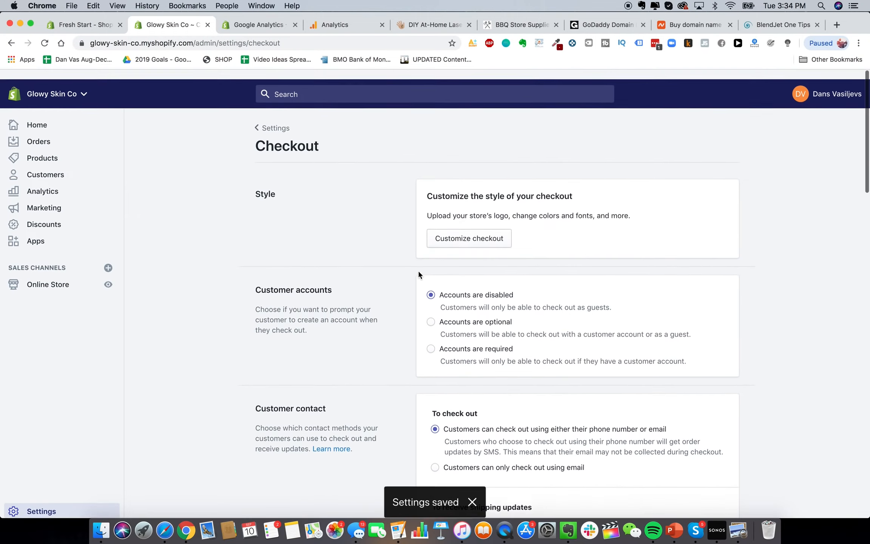
{"action": "left_click", "coordinate": [268, 117]}
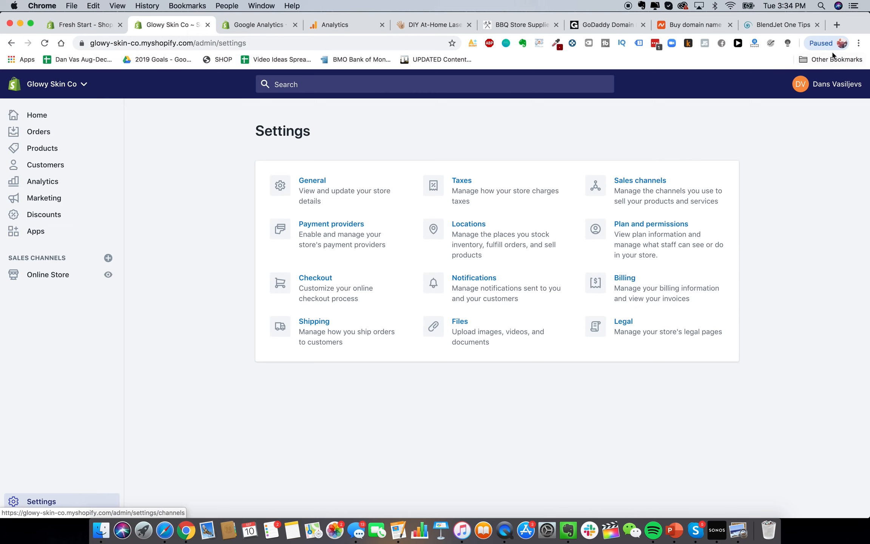
Search 'shopify plans' and compare Basic, Shopify and Advanced prices on Shopify's pricing page
{"action": "left_click", "coordinate": [836, 24]}
{"action": "type", "text": "shopify plans"}
{"action": "key", "text": "Return"}
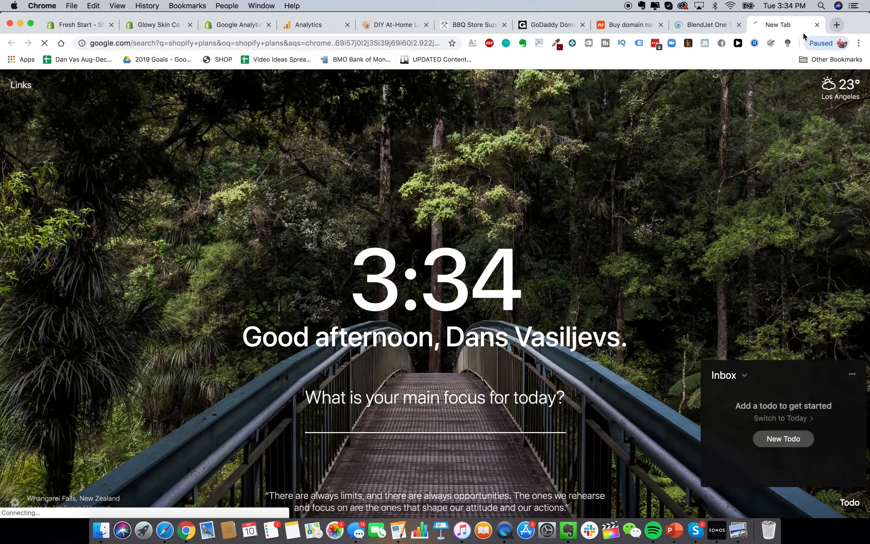
{"action": "scroll", "coordinate": [210, 411], "scroll_direction": "down", "scroll_amount": 2}
{"action": "scroll", "coordinate": [209, 411], "scroll_direction": "down", "scroll_amount": 5}
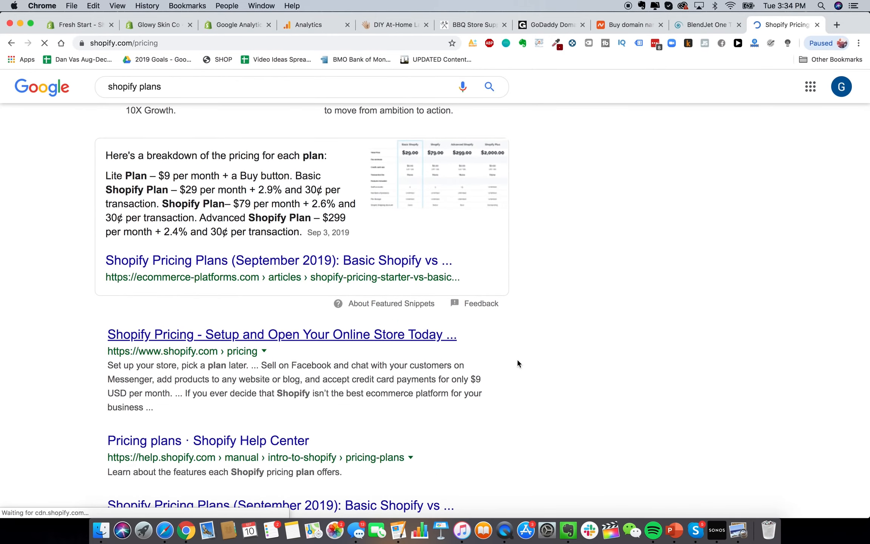
{"action": "scroll", "coordinate": [444, 299], "scroll_direction": "down", "scroll_amount": 5}
{"action": "scroll", "coordinate": [445, 301], "scroll_direction": "up", "scroll_amount": 2}
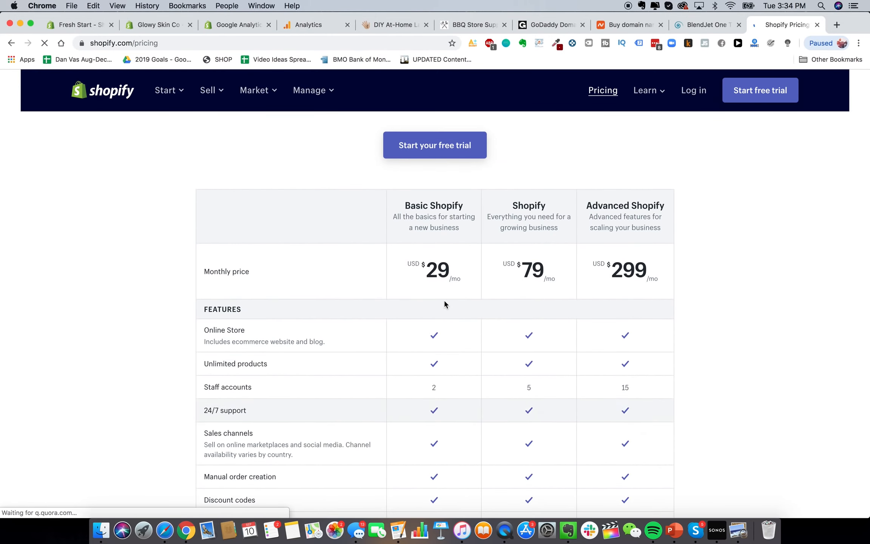
{"action": "scroll", "coordinate": [444, 262], "scroll_direction": "down", "scroll_amount": 1}
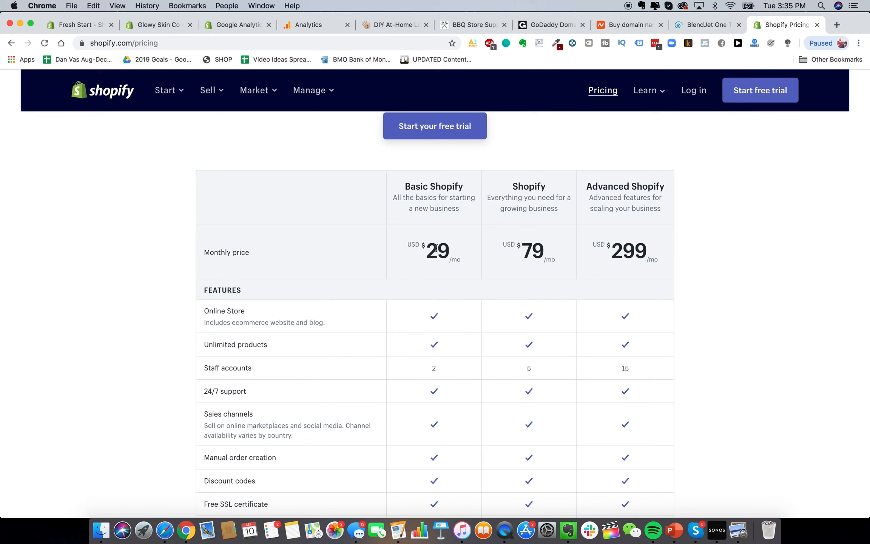
{"action": "scroll", "coordinate": [436, 248], "scroll_direction": "down", "scroll_amount": 3}
{"action": "scroll", "coordinate": [436, 248], "scroll_direction": "up", "scroll_amount": 1}
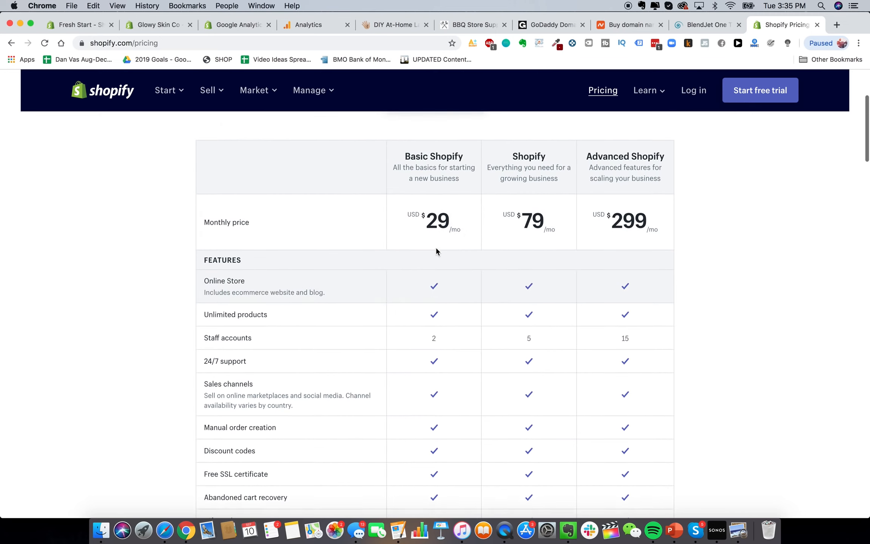
{"action": "scroll", "coordinate": [683, 215], "scroll_direction": "up", "scroll_amount": 1}
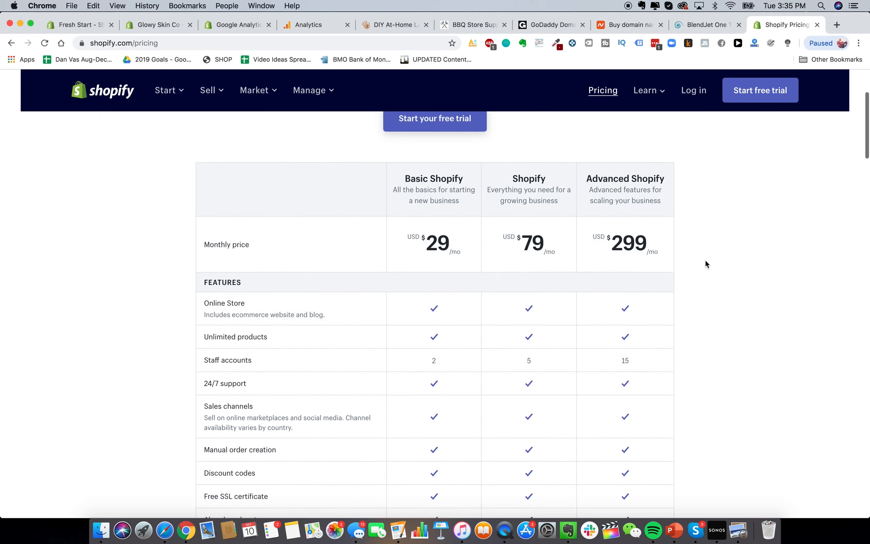
{"action": "scroll", "coordinate": [705, 260], "scroll_direction": "down", "scroll_amount": 2}
{"action": "scroll", "coordinate": [750, 289], "scroll_direction": "up", "scroll_amount": 1}
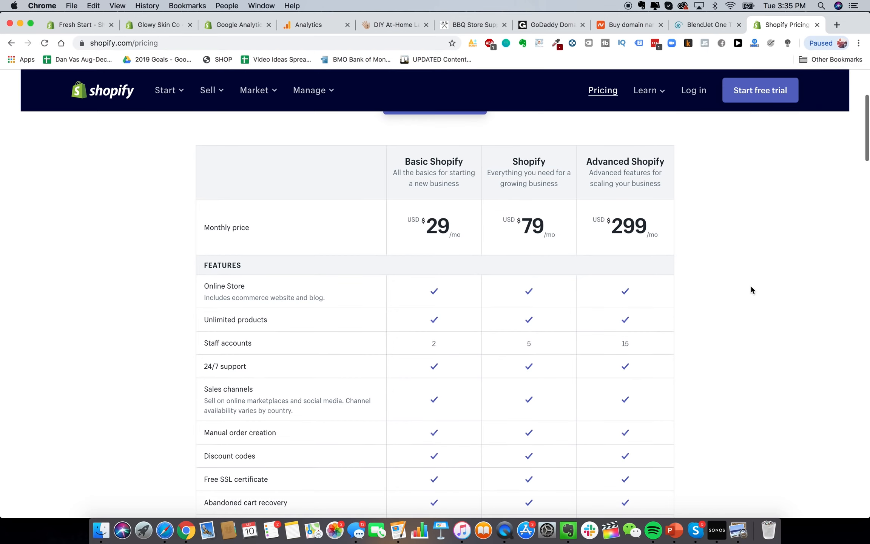
{"action": "scroll", "coordinate": [750, 290], "scroll_direction": "down", "scroll_amount": 4}
{"action": "scroll", "coordinate": [751, 290], "scroll_direction": "up", "scroll_amount": 2}
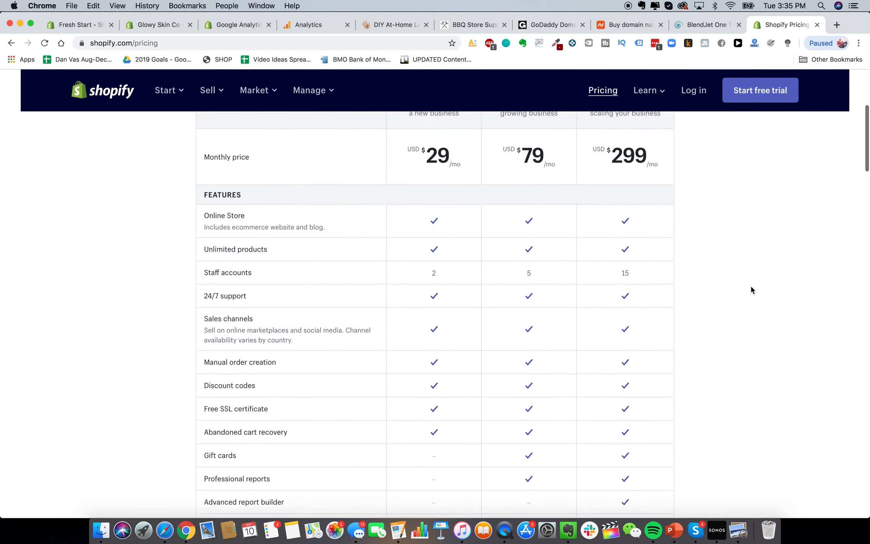
{"action": "scroll", "coordinate": [751, 290], "scroll_direction": "down", "scroll_amount": 6}
{"action": "scroll", "coordinate": [750, 289], "scroll_direction": "up", "scroll_amount": 1}
{"action": "scroll", "coordinate": [738, 295], "scroll_direction": "down", "scroll_amount": 4}
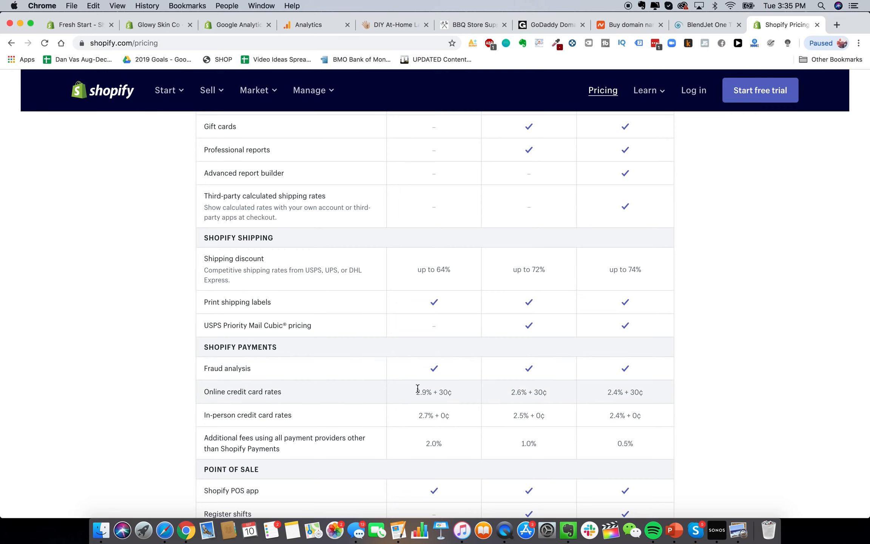
Highlight the Basic plan's 2.9% + 30¢ online credit card rate
{"action": "triple_click", "coordinate": [433, 392]}
{"action": "left_click", "coordinate": [527, 393]}
{"action": "left_click_drag", "start_coordinate": [406, 392], "coordinate": [462, 394]}
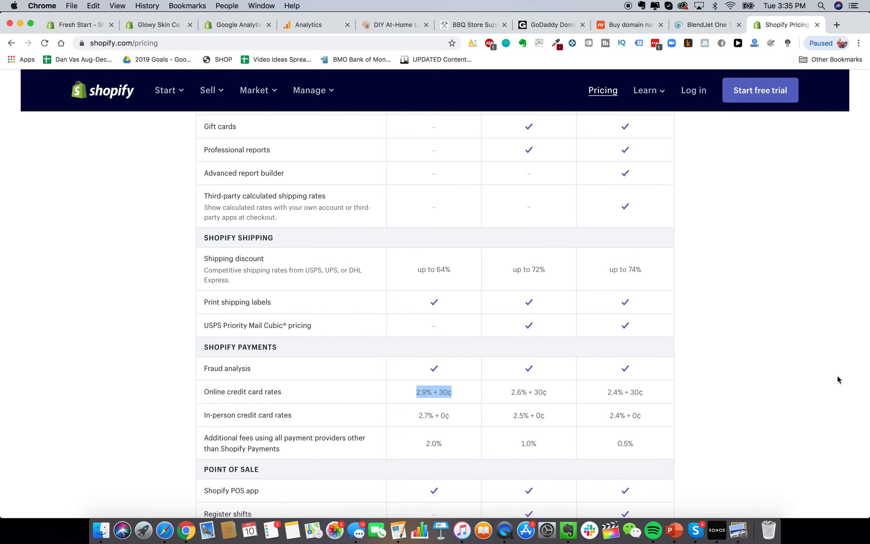
Search 'shopify transaction calculator fees' and open the ecommerce-platforms pricing article
{"action": "left_click", "coordinate": [836, 25]}
{"action": "type", "text": "sho"}
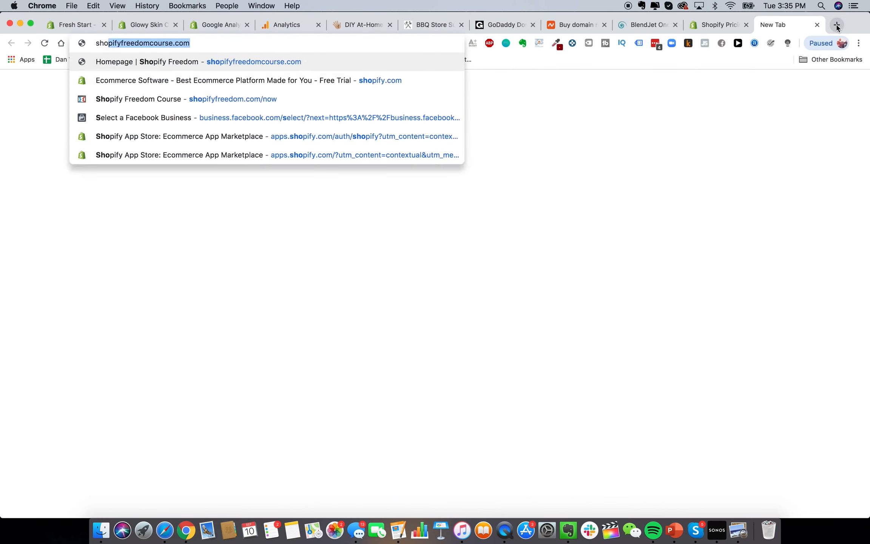
{"action": "type", "text": "pify tran"}
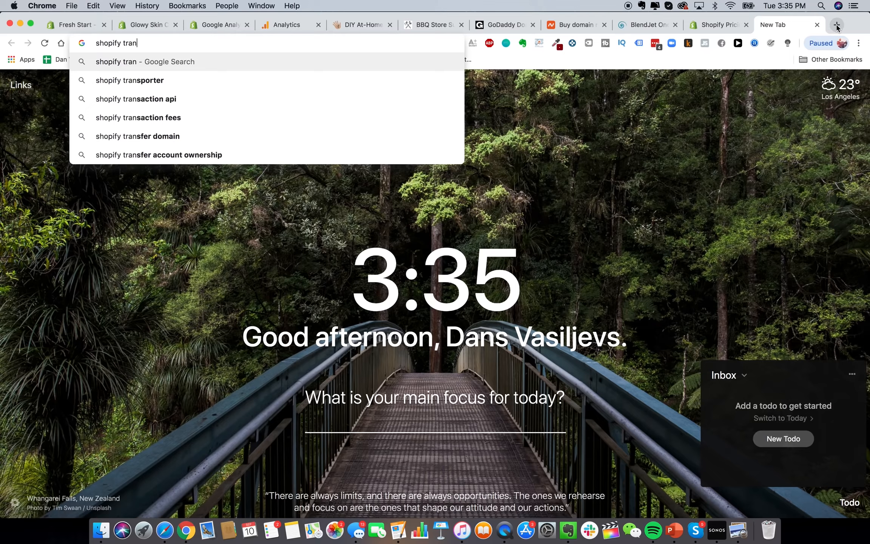
{"action": "type", "text": "saction calculator fees"}
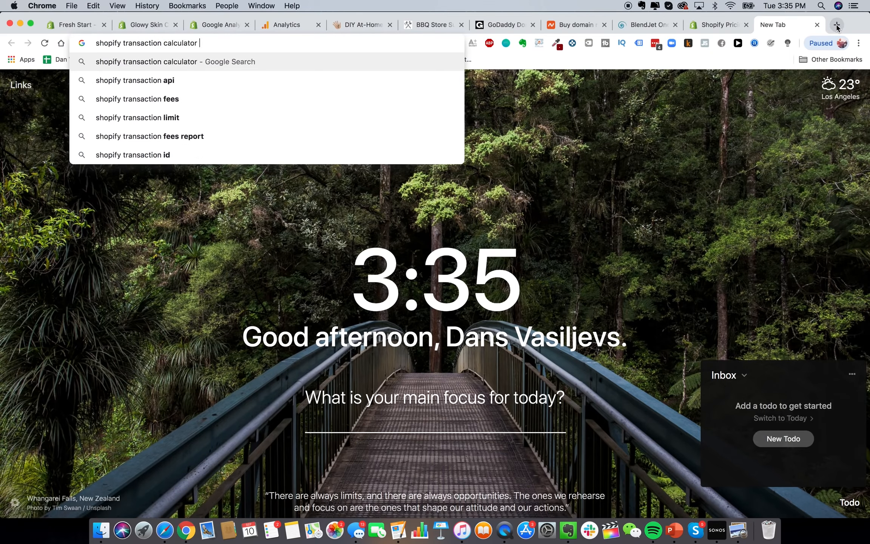
{"action": "key", "text": "Return"}
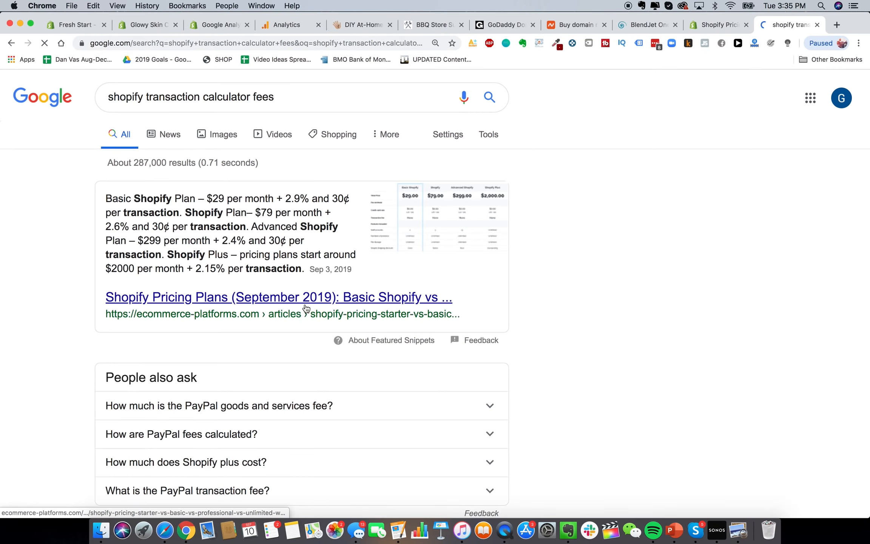
{"action": "left_click", "coordinate": [308, 298]}
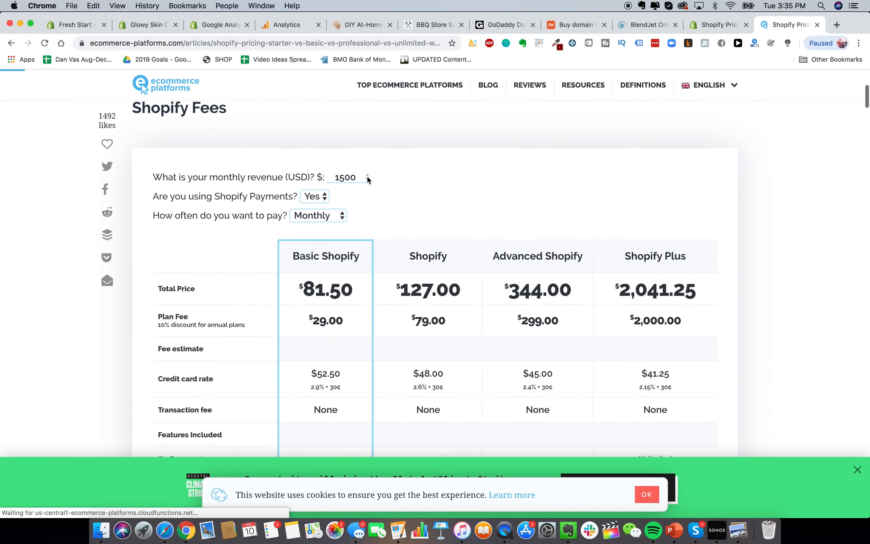
Enter 50000 monthly revenue in the calculator and compare annual versus monthly billing
{"action": "double_click", "coordinate": [357, 179]}
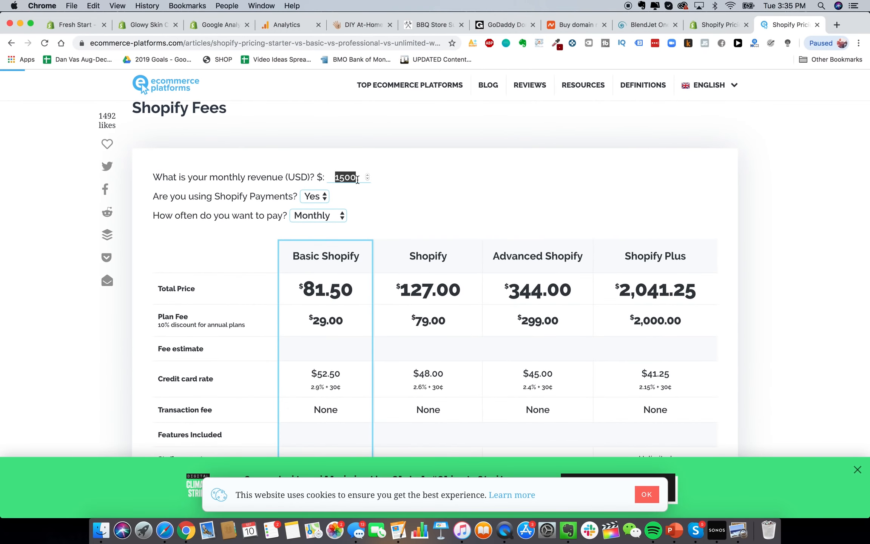
{"action": "type", "text": "50000"}
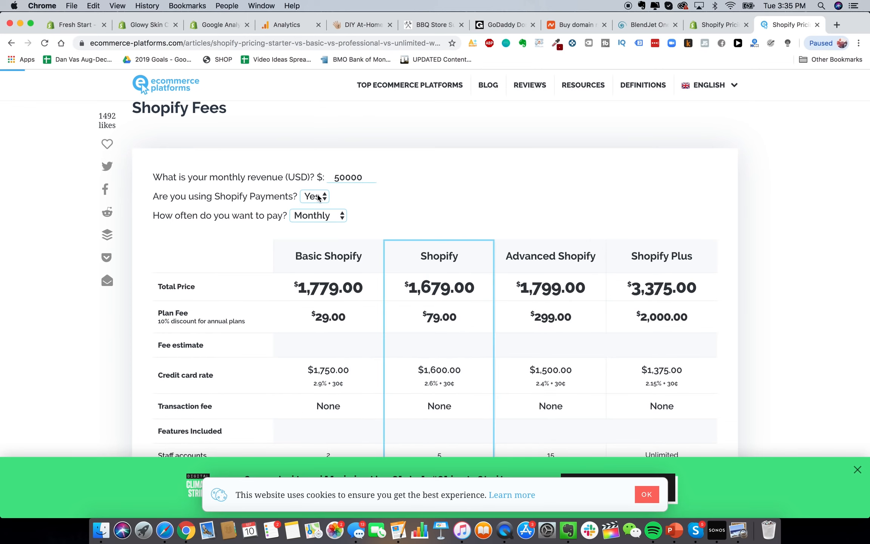
{"action": "left_click", "coordinate": [324, 221]}
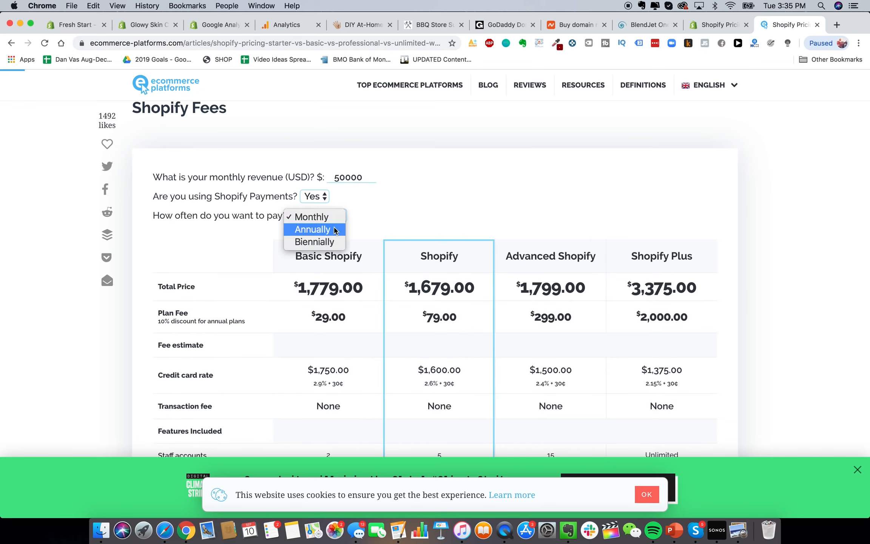
{"action": "left_click", "coordinate": [324, 219]}
{"action": "left_click", "coordinate": [325, 219]}
{"action": "left_click", "coordinate": [317, 204]}
{"action": "scroll", "coordinate": [495, 223], "scroll_direction": "down", "scroll_amount": 2}
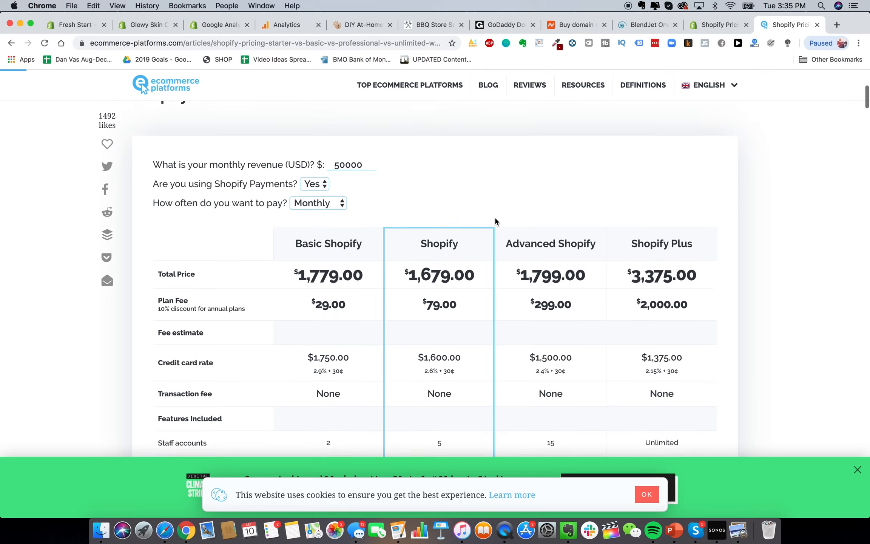
{"action": "scroll", "coordinate": [493, 178], "scroll_direction": "down", "scroll_amount": 2}
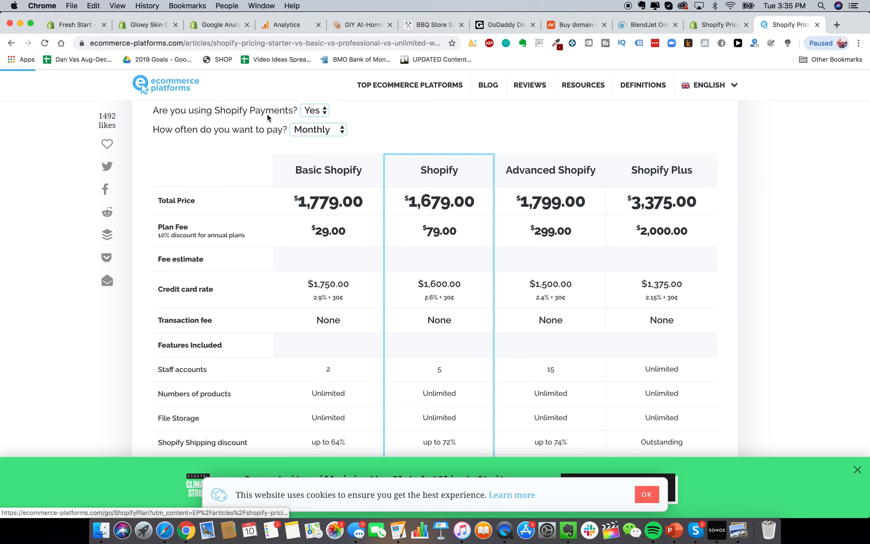
{"action": "scroll", "coordinate": [267, 117], "scroll_direction": "up", "scroll_amount": 2}
Recalculate plan costs at 10000, then 200000 monthly revenue
{"action": "double_click", "coordinate": [348, 130]}
{"action": "type", "text": "10000"}
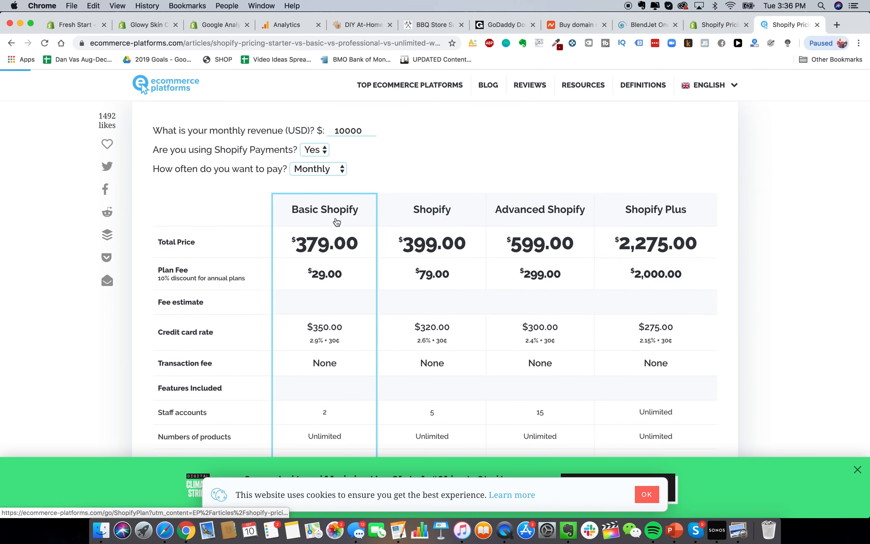
{"action": "double_click", "coordinate": [346, 131]}
{"action": "type", "text": "200"}
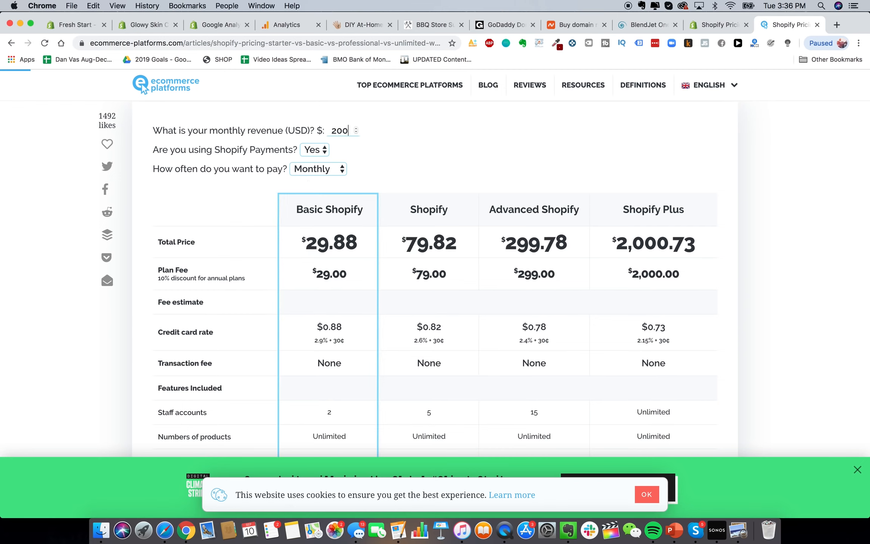
{"action": "type", "text": "000"}
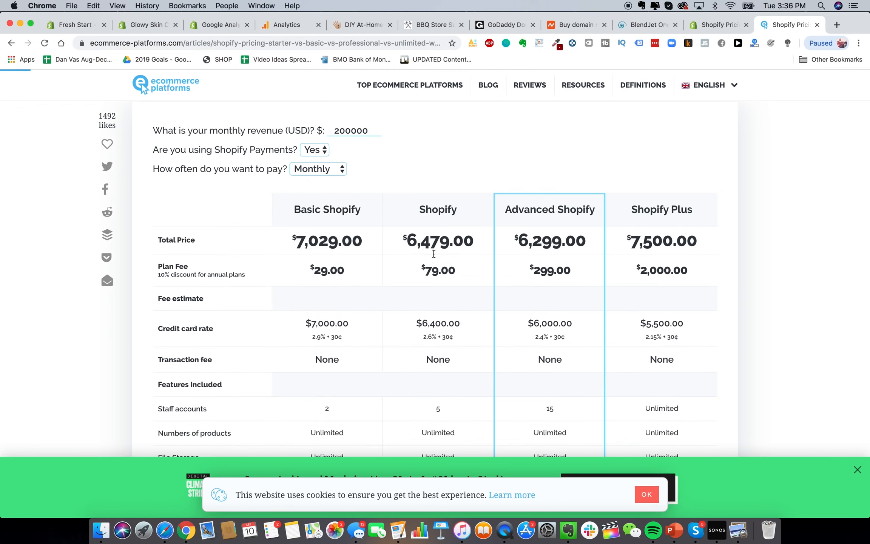
{"action": "scroll", "coordinate": [540, 302], "scroll_direction": "up", "scroll_amount": 1}
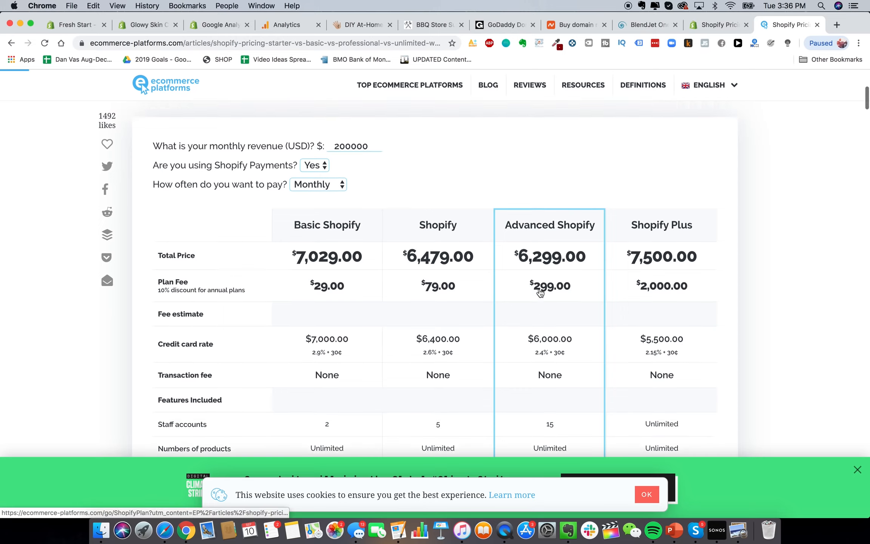
{"action": "scroll", "coordinate": [540, 292], "scroll_direction": "up", "scroll_amount": 1}
{"action": "scroll", "coordinate": [450, 282], "scroll_direction": "down", "scroll_amount": 6}
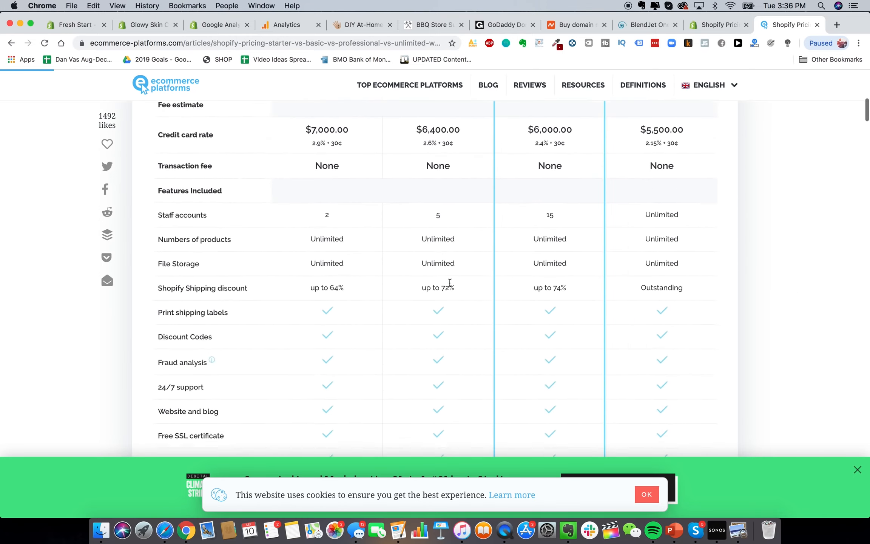
{"action": "scroll", "coordinate": [449, 282], "scroll_direction": "up", "scroll_amount": 6}
{"action": "double_click", "coordinate": [346, 183]}
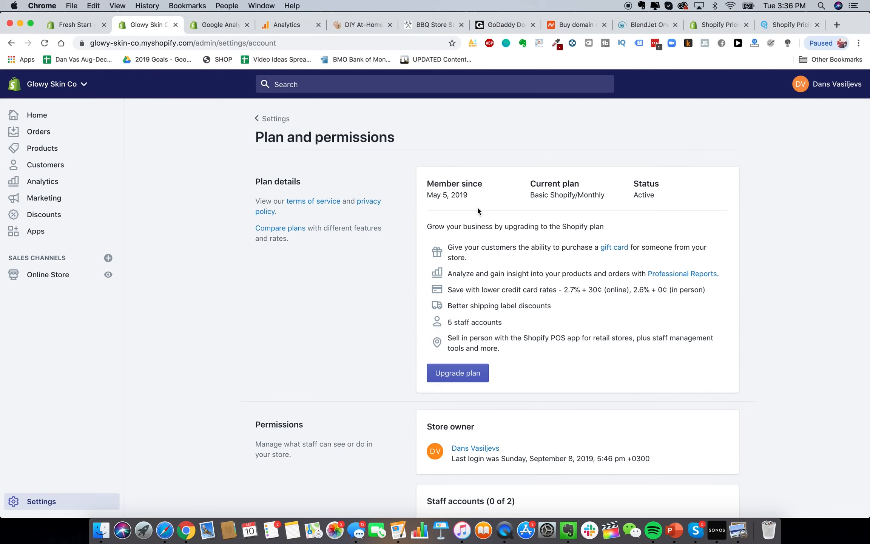
Review the Basic Shopify plan details, showing 0 of 2 staff accounts, then return to Settings
{"action": "scroll", "coordinate": [524, 222], "scroll_direction": "down", "scroll_amount": 5}
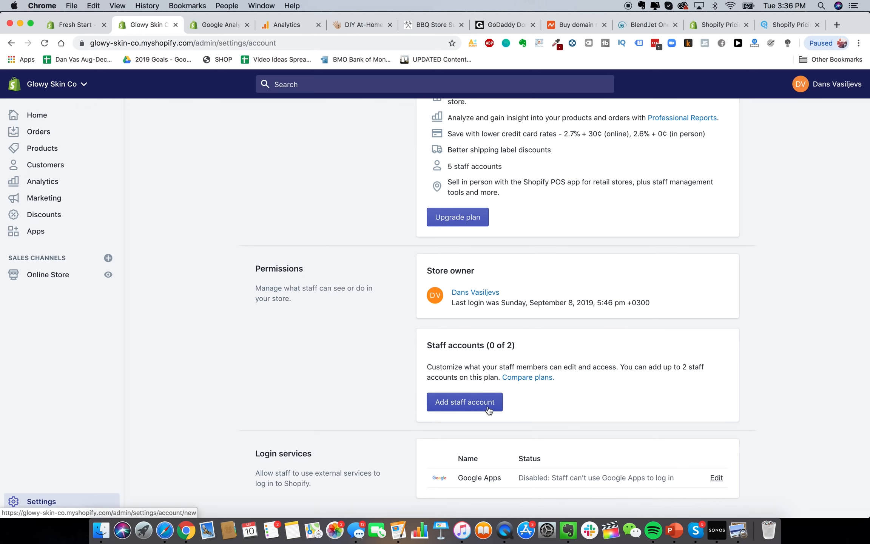
{"action": "scroll", "coordinate": [453, 377], "scroll_direction": "up", "scroll_amount": 5}
{"action": "left_click", "coordinate": [265, 120]}
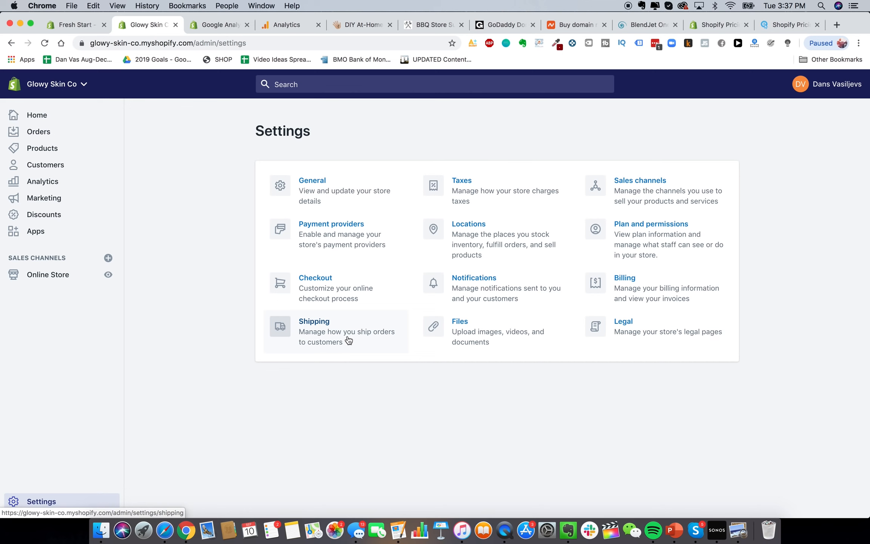
Go to Shipping settings and begin adding a new shipping zone
{"action": "left_click", "coordinate": [311, 335]}
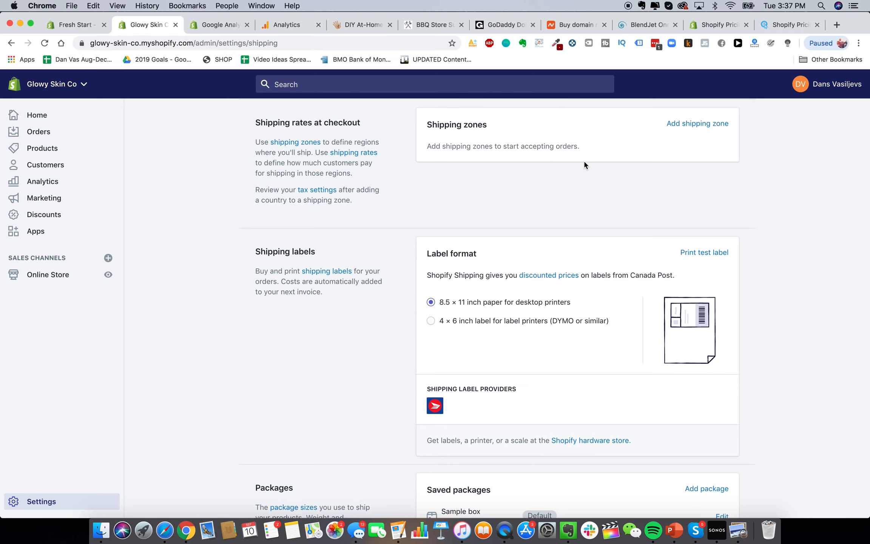
{"action": "left_click", "coordinate": [674, 125]}
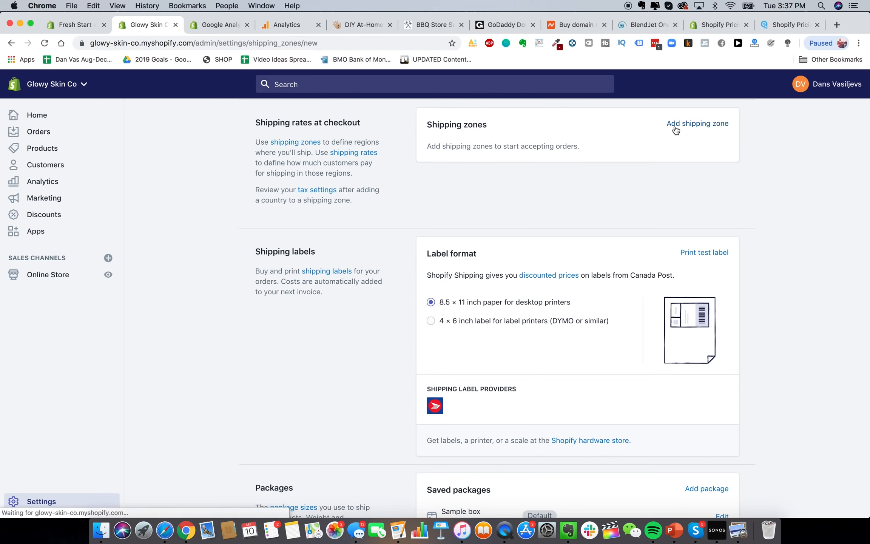
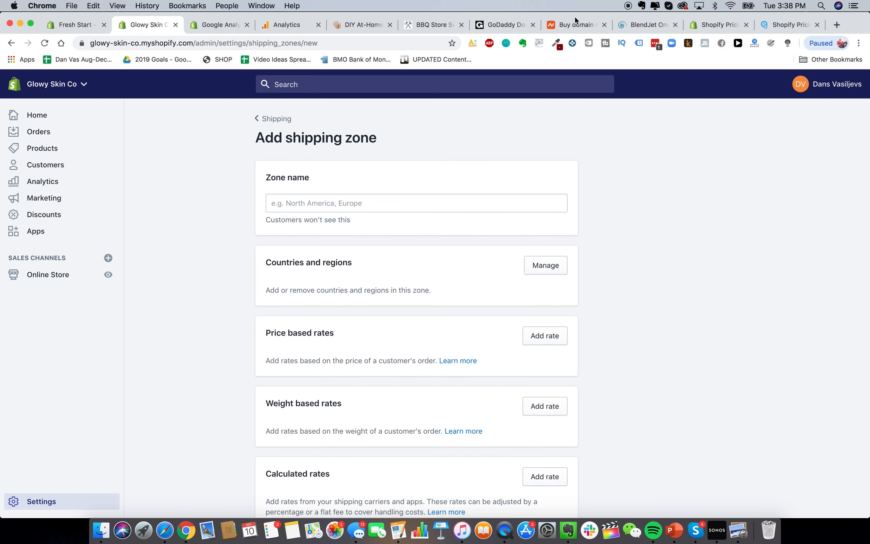
Open the HeySilkySkin Laser Hair Removal Handset product page from the DIY At-Home tab
{"action": "left_click", "coordinate": [362, 25]}
{"action": "left_click", "coordinate": [551, 255]}
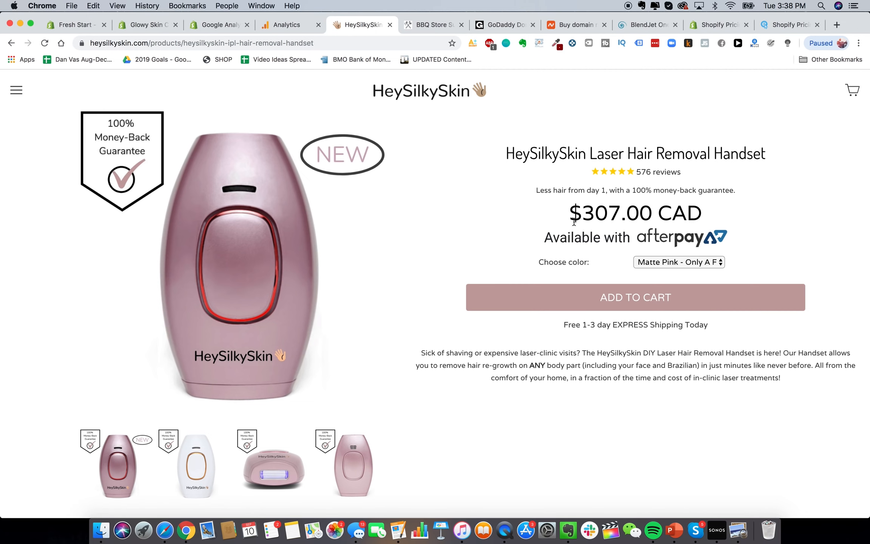
Highlight the handset's $307.00 CAD price, then go back to the blank Add shipping zone form
{"action": "left_click_drag", "start_coordinate": [574, 221], "coordinate": [702, 219]}
{"action": "left_click", "coordinate": [142, 27]}
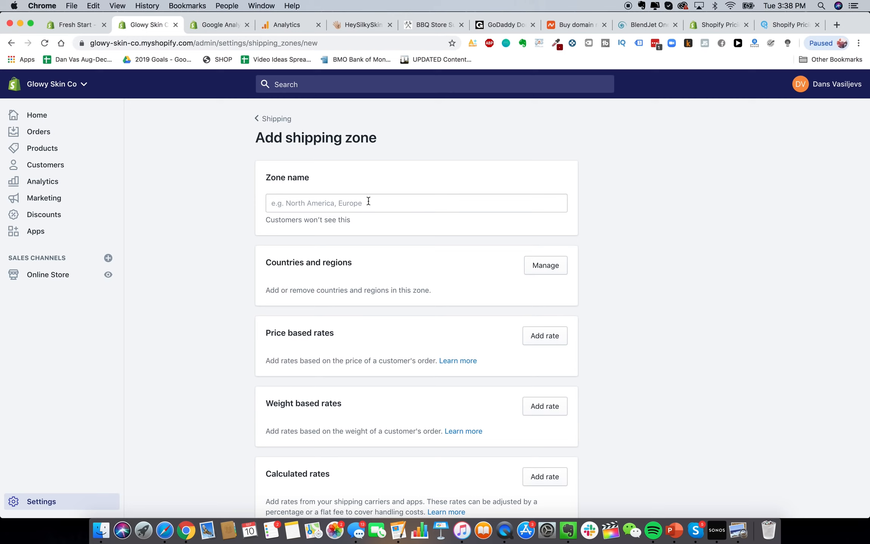
{"action": "scroll", "coordinate": [403, 269], "scroll_direction": "down", "scroll_amount": 5}
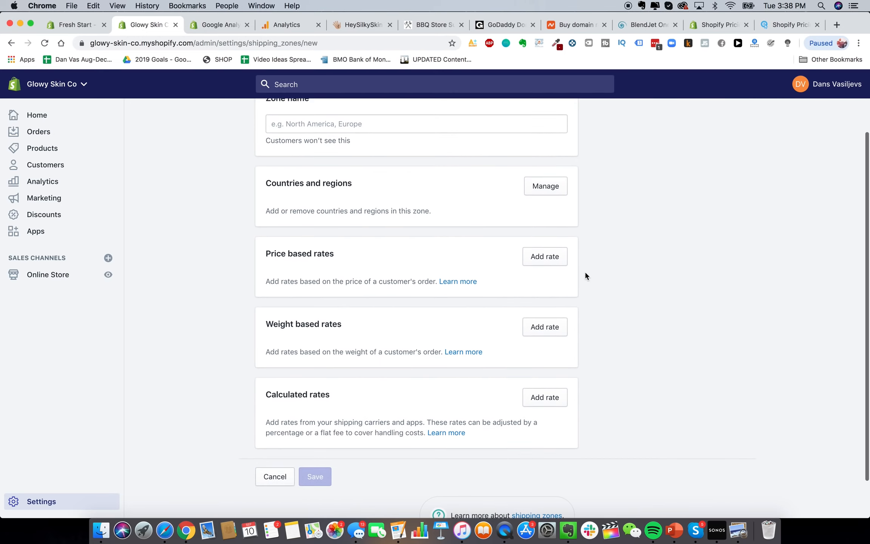
{"action": "left_click", "coordinate": [554, 258]}
{"action": "left_click", "coordinate": [416, 238]}
{"action": "type", "text": "Free"}
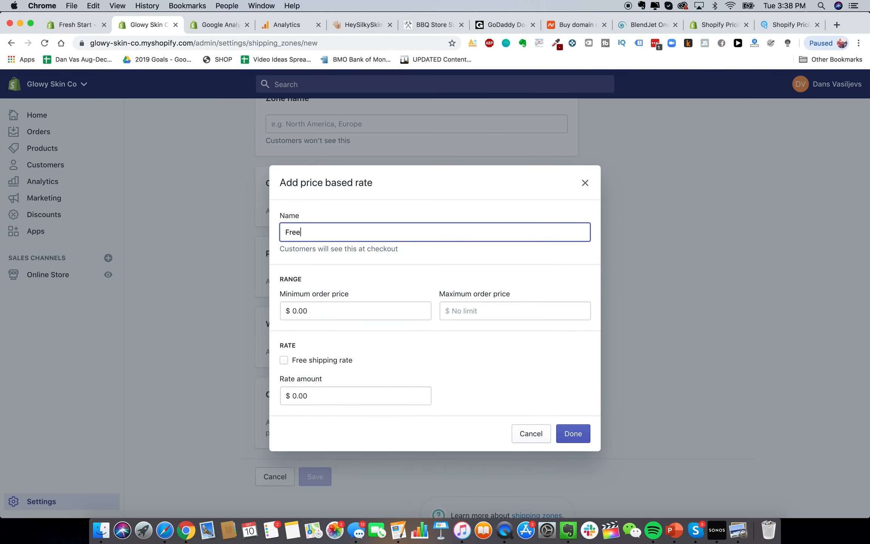
{"action": "type", "text": " Shipping"}
{"action": "double_click", "coordinate": [294, 232]}
{"action": "type", "text": "FREE Express"}
{"action": "key", "text": "super+a"}
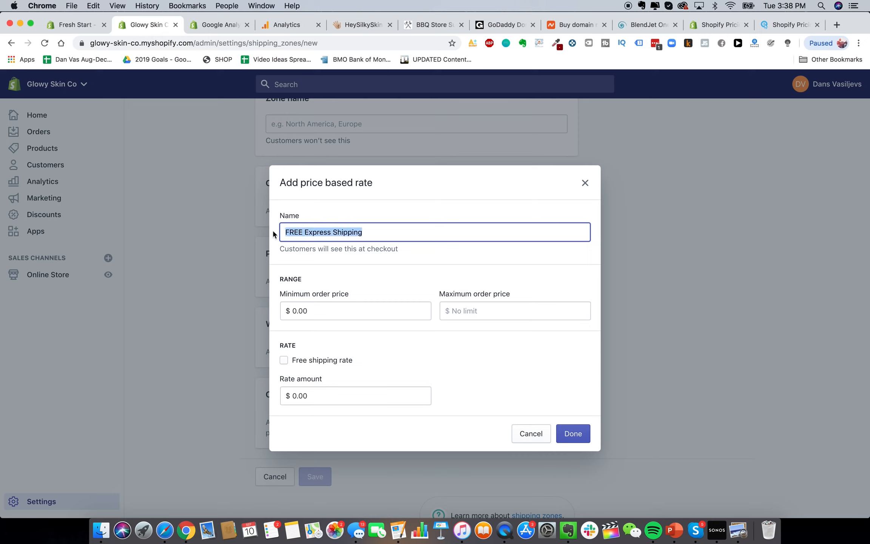
{"action": "left_click", "coordinate": [273, 231]}
{"action": "left_click", "coordinate": [289, 232]}
{"action": "left_click_drag", "start_coordinate": [283, 232], "coordinate": [472, 249]}
{"action": "left_click", "coordinate": [323, 231]}
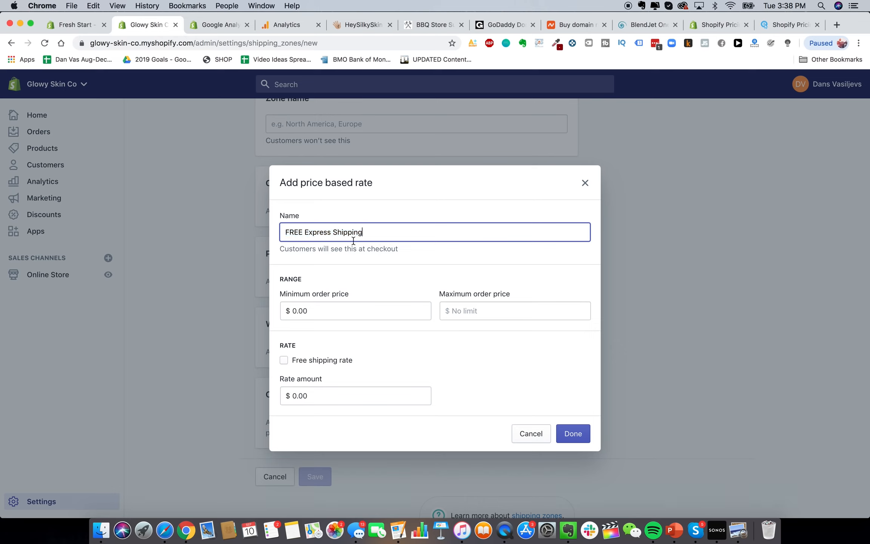
{"action": "triple_click", "coordinate": [292, 231]}
{"action": "left_click", "coordinate": [329, 358]}
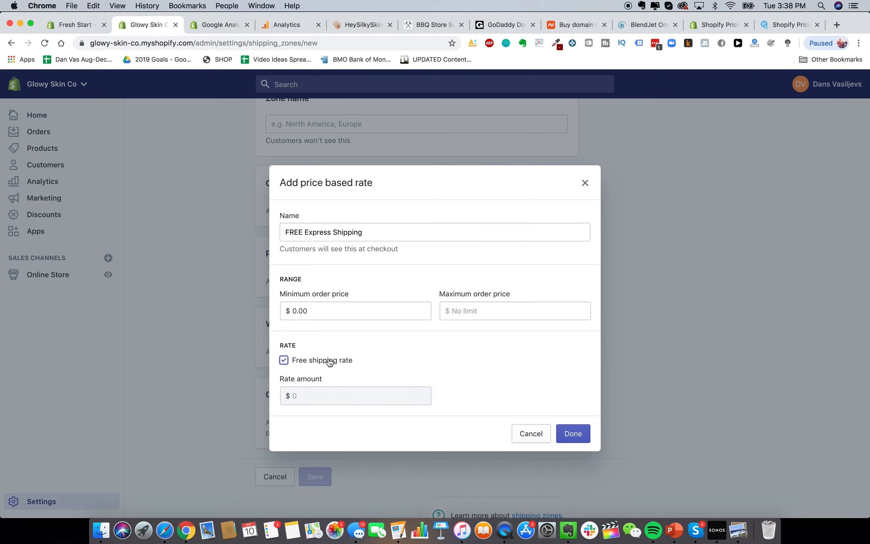
{"action": "left_click", "coordinate": [533, 436]}
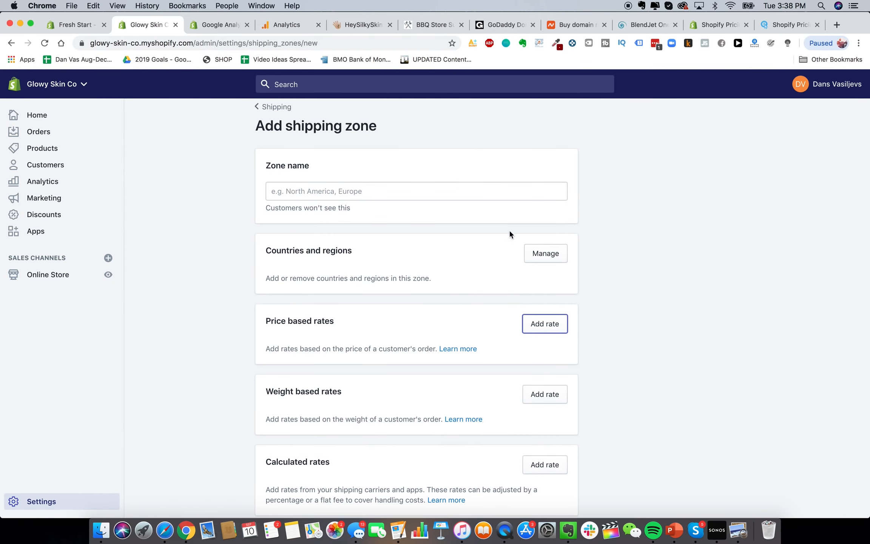
Browse the zone's country list, briefly ticking Rest of world, and close it unsaved
{"action": "left_click", "coordinate": [537, 251]}
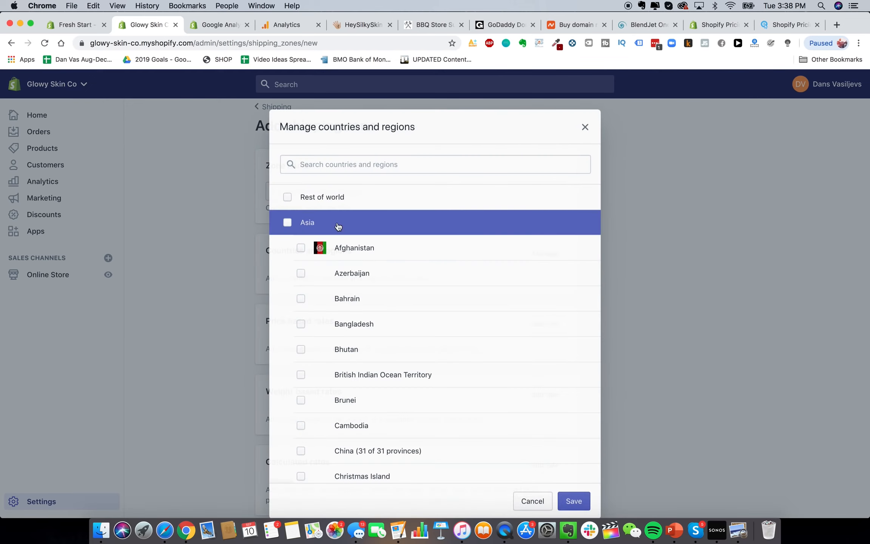
{"action": "left_click", "coordinate": [305, 195]}
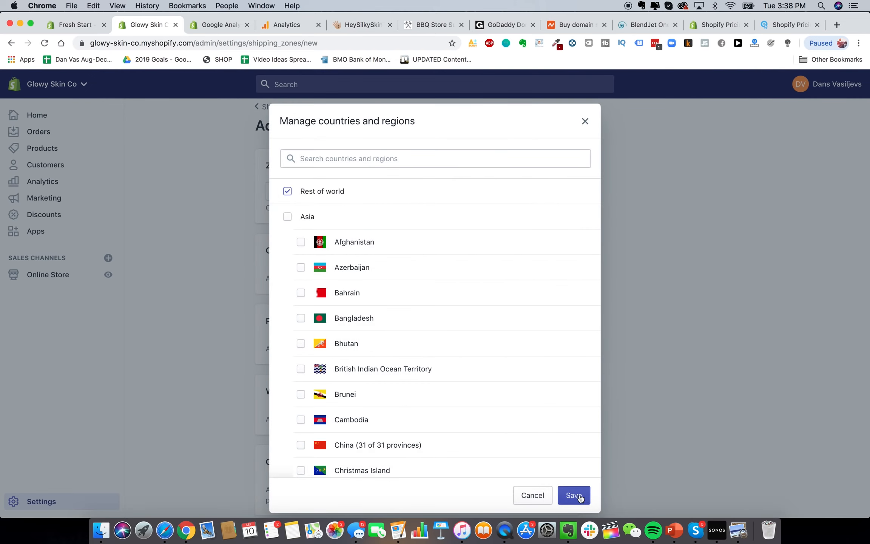
{"action": "left_click", "coordinate": [532, 495]}
{"action": "scroll", "coordinate": [508, 350], "scroll_direction": "down", "scroll_amount": 3}
{"action": "scroll", "coordinate": [508, 271], "scroll_direction": "up", "scroll_amount": 3}
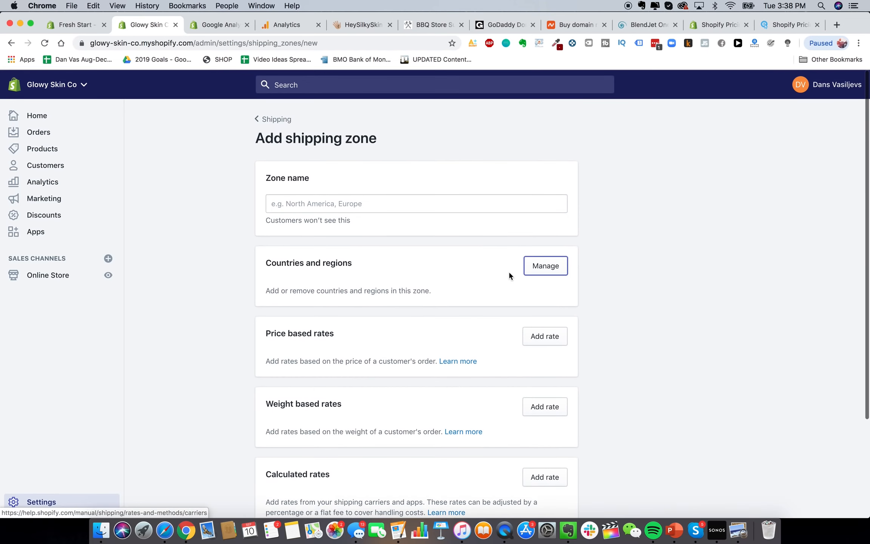
{"action": "scroll", "coordinate": [491, 206], "scroll_direction": "down", "scroll_amount": 1}
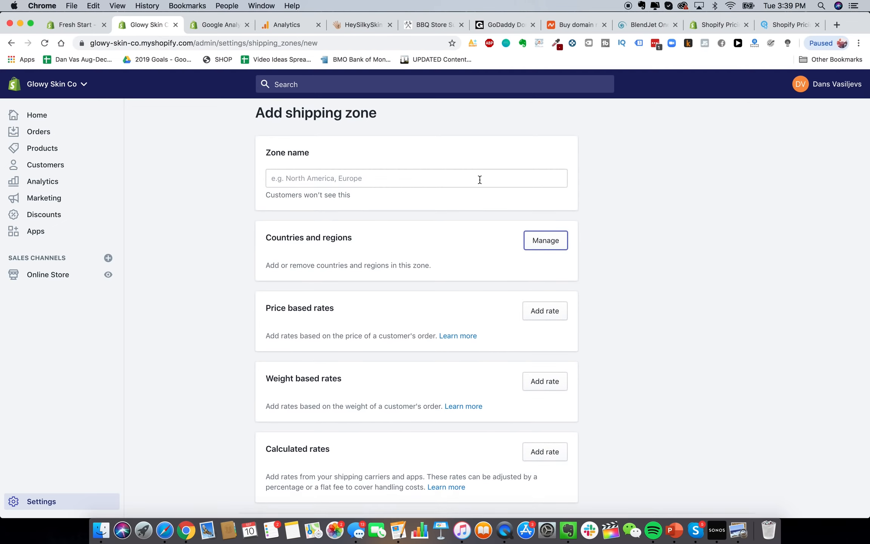
{"action": "scroll", "coordinate": [479, 179], "scroll_direction": "up", "scroll_amount": 1}
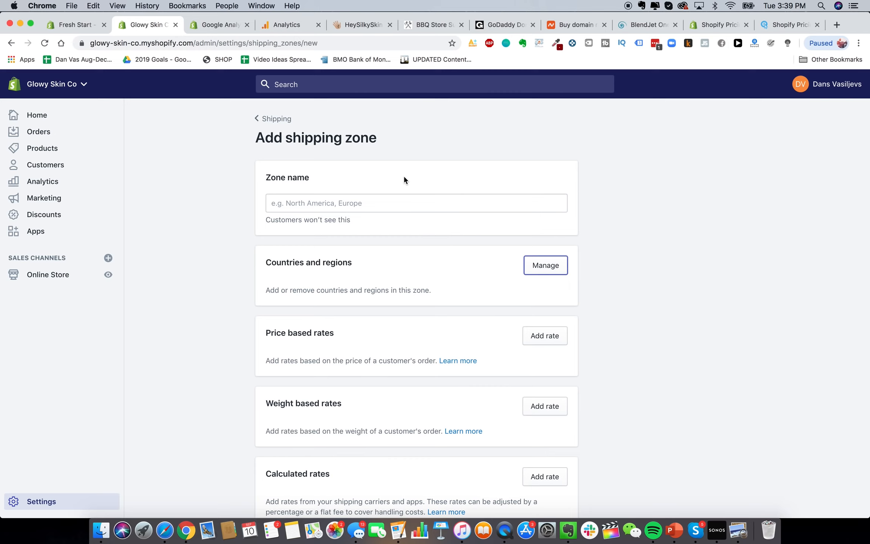
Name the shipping zone 'Shipping to USA'
{"action": "left_click", "coordinate": [381, 202]}
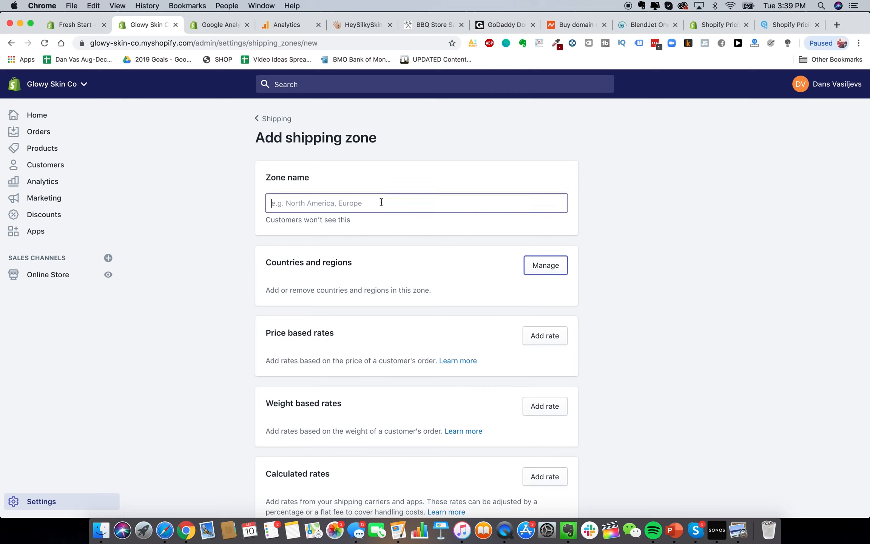
{"action": "type", "text": "United States"}
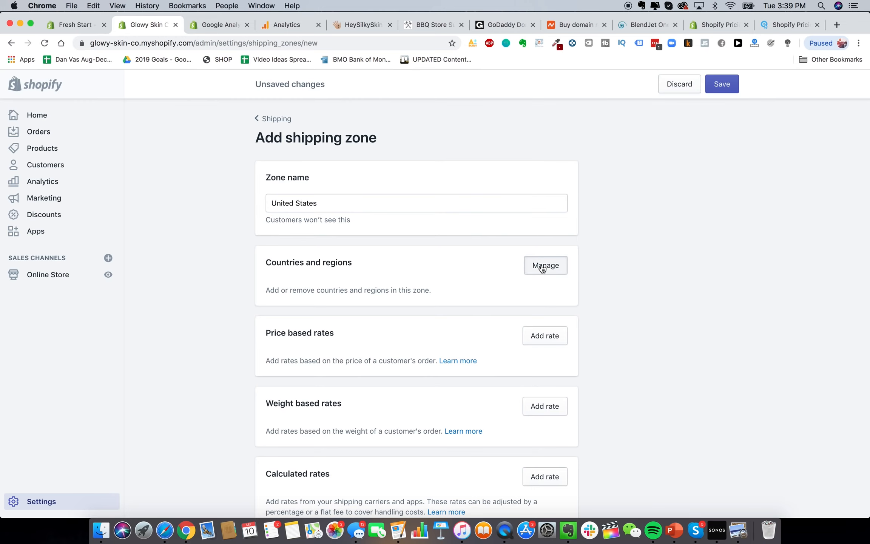
{"action": "left_click", "coordinate": [542, 265]}
{"action": "left_click", "coordinate": [585, 127]}
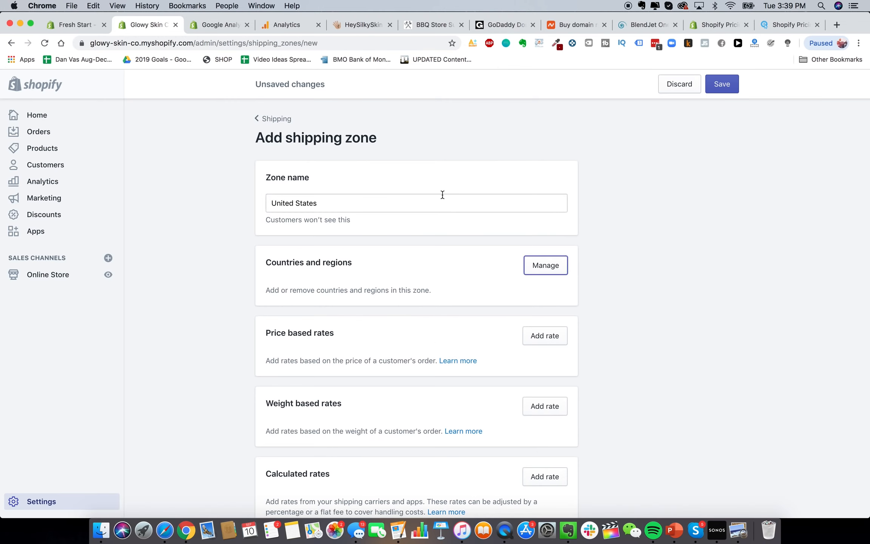
{"action": "triple_click", "coordinate": [443, 202]}
{"action": "type", "text": "Shipping to USA"}
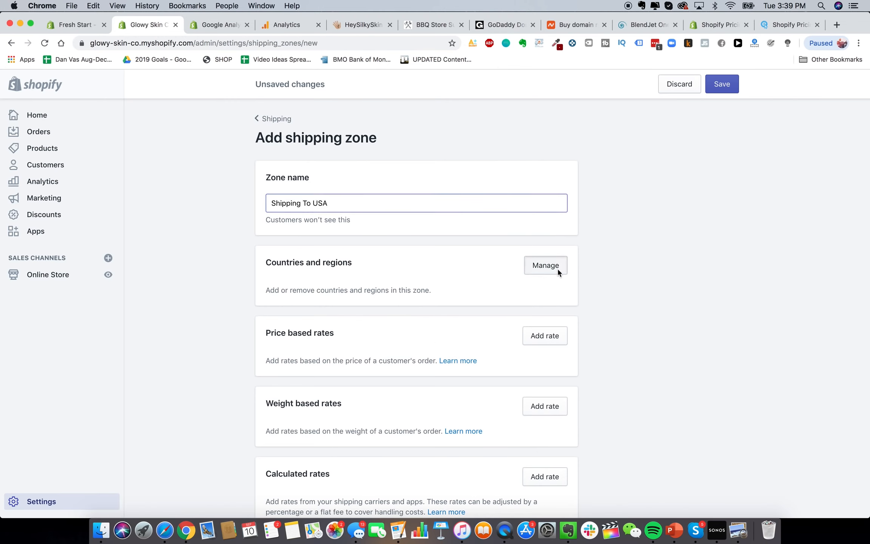
Add United States and United States Minor Outlying Islands to the zone
{"action": "left_click", "coordinate": [546, 265]}
{"action": "left_click", "coordinate": [340, 159]}
{"action": "type", "text": "united st"}
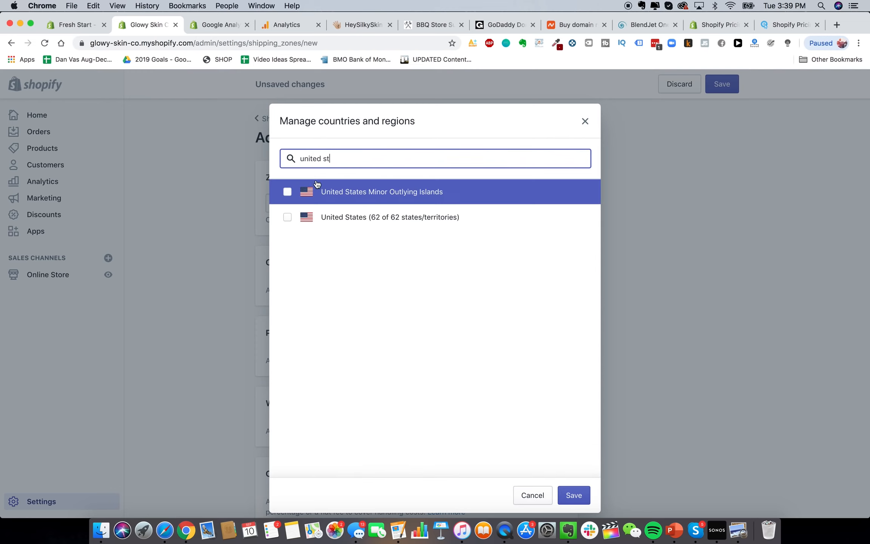
{"action": "left_click", "coordinate": [317, 192]}
{"action": "left_click", "coordinate": [328, 217]}
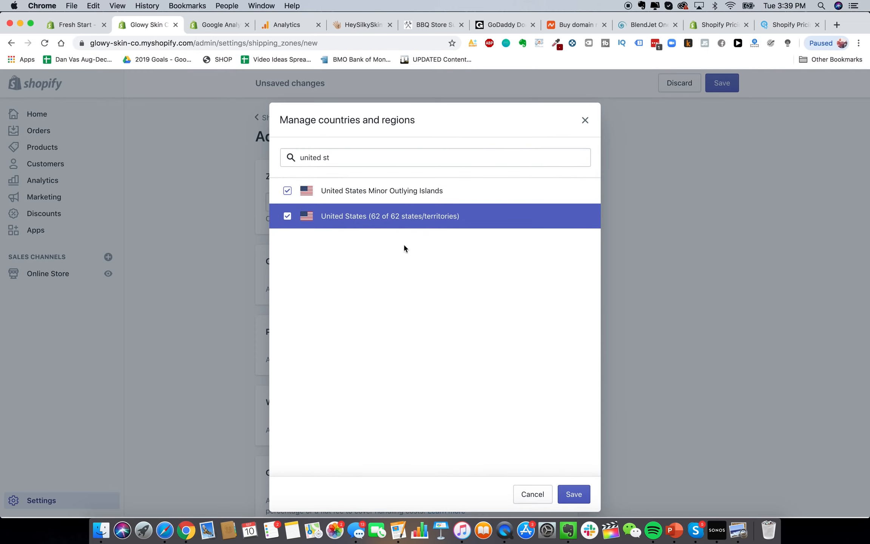
{"action": "left_click", "coordinate": [574, 495]}
{"action": "scroll", "coordinate": [618, 318], "scroll_direction": "down", "scroll_amount": 4}
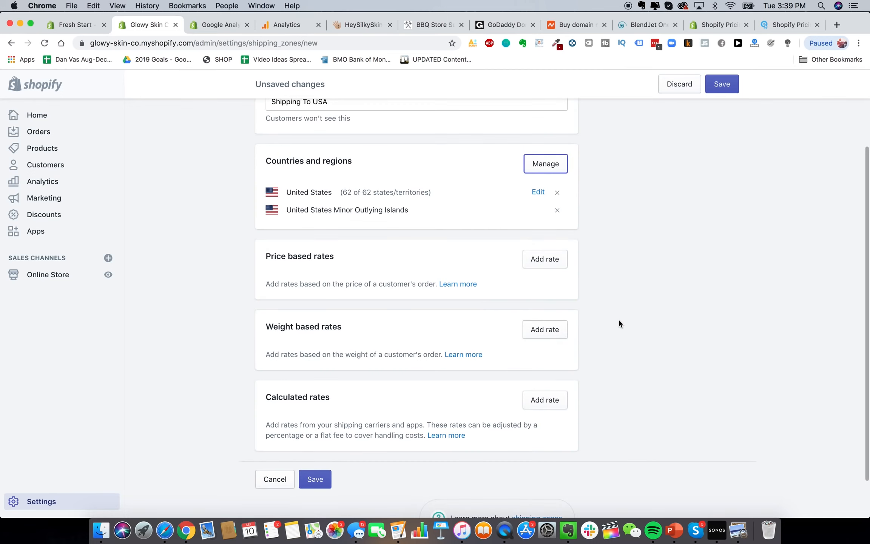
Start a weight-based rate with a 0 to 0.19 kg weight range
{"action": "left_click", "coordinate": [552, 312]}
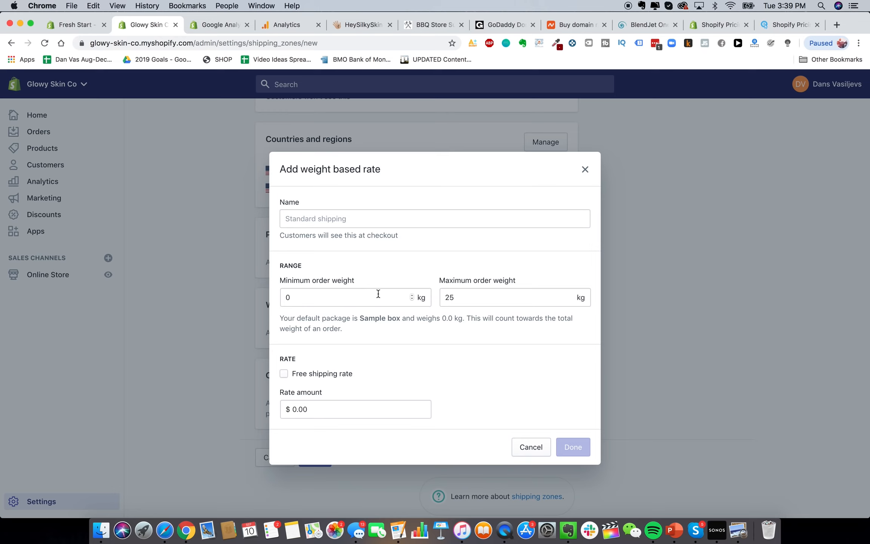
{"action": "left_click", "coordinate": [360, 295]}
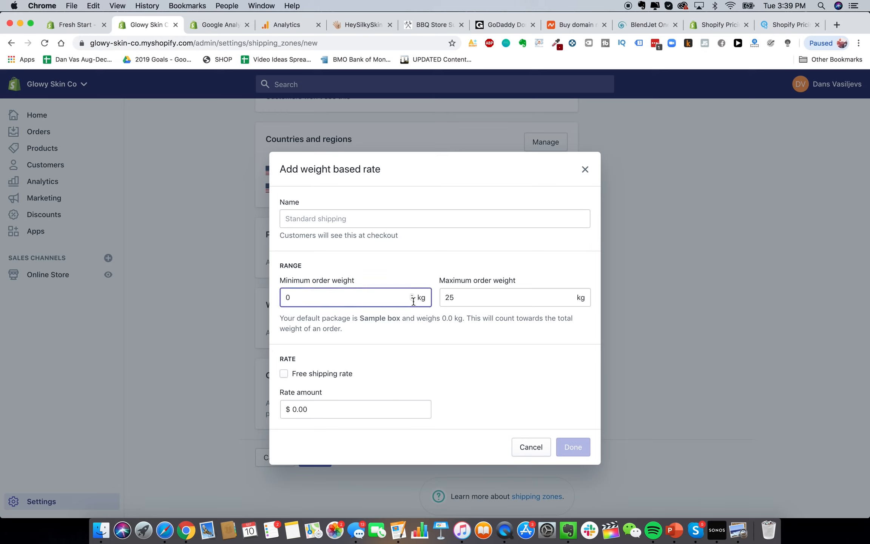
{"action": "left_click", "coordinate": [526, 299]}
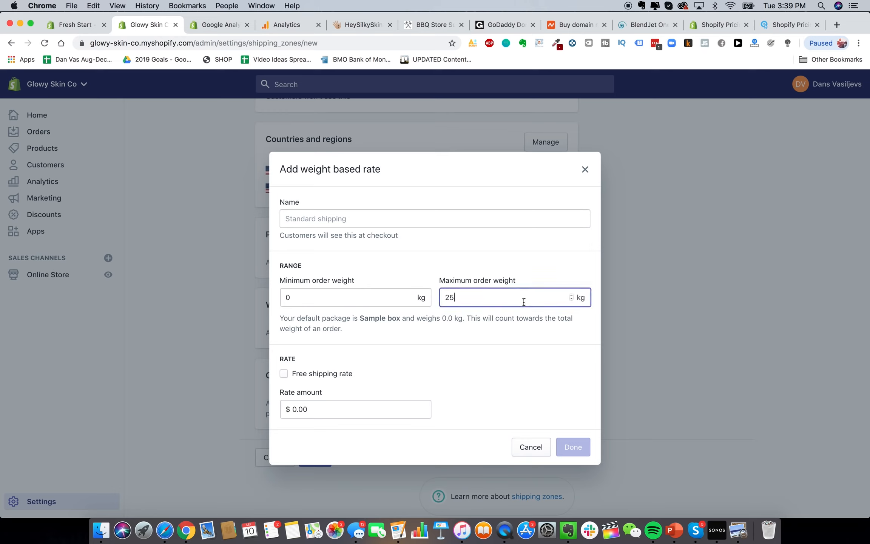
{"action": "double_click", "coordinate": [581, 297]}
{"action": "left_click", "coordinate": [516, 299]}
{"action": "key", "text": "BackSpace"}
{"action": "key", "text": "BackSpace"}
{"action": "type", "text": "0."}
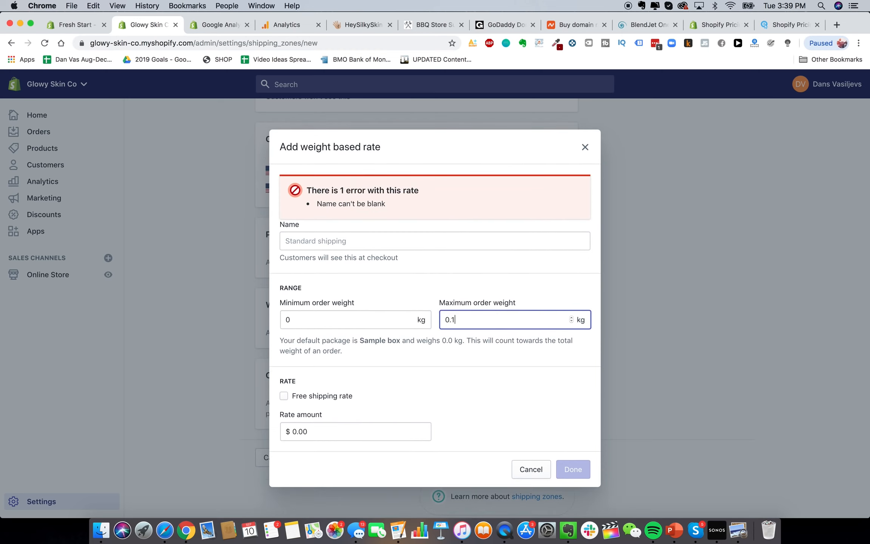
{"action": "type", "text": "19"}
{"action": "left_click", "coordinate": [517, 336]}
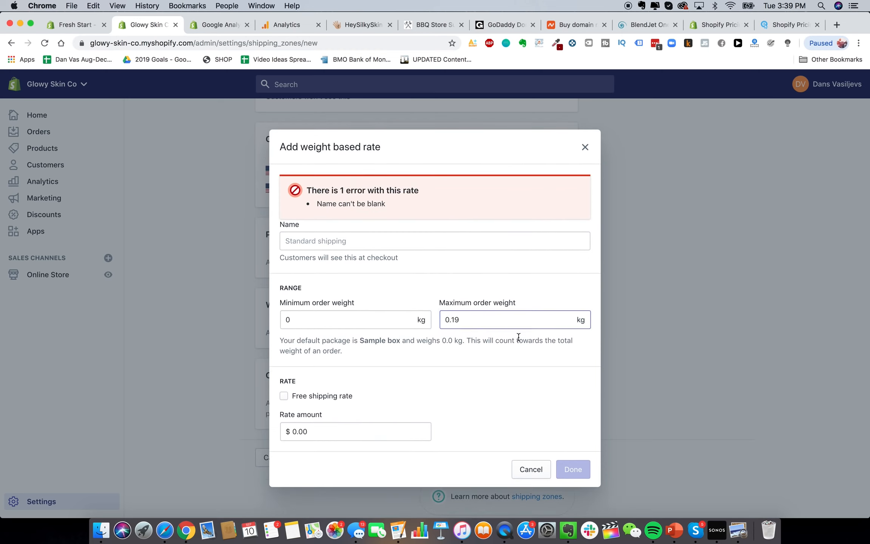
Name the rate 'Express USA Shipping'
{"action": "left_click", "coordinate": [351, 242]}
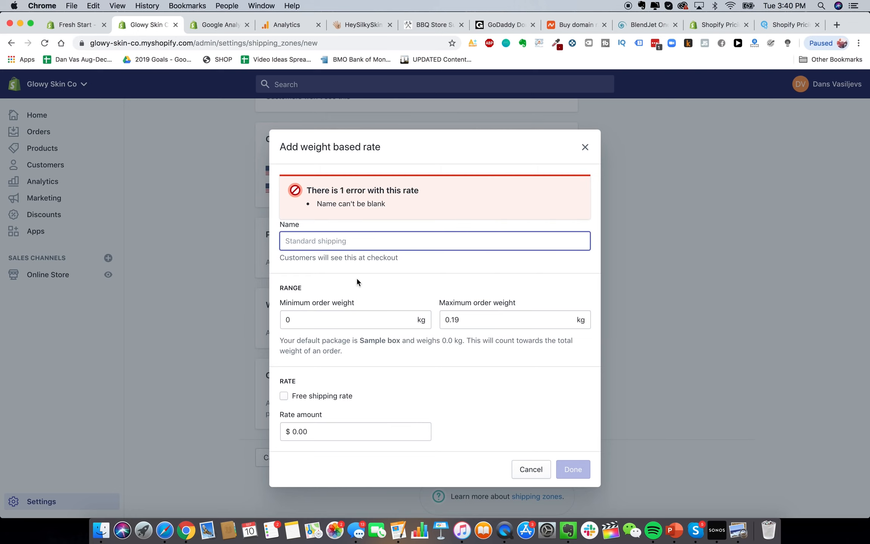
{"action": "type", "text": "Express USA Shippin"}
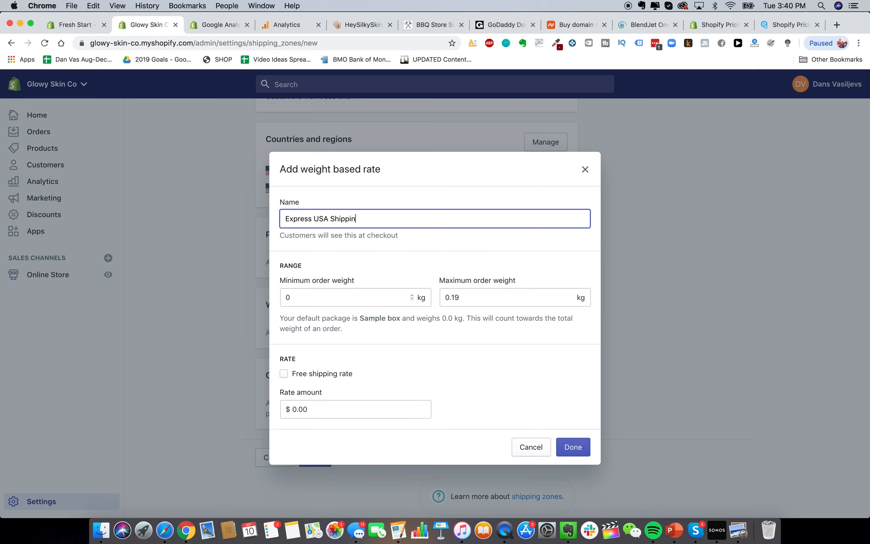
{"action": "type", "text": "g"}
{"action": "left_click", "coordinate": [494, 415]}
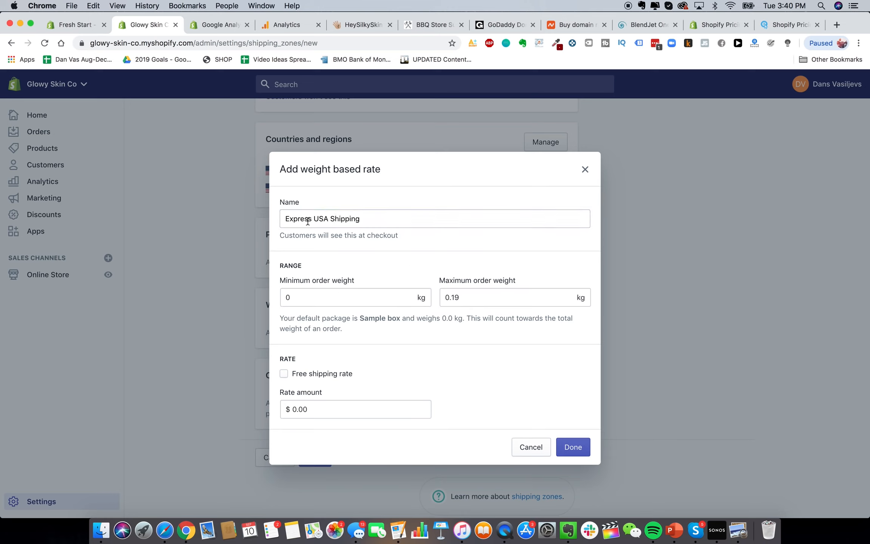
{"action": "left_click_drag", "start_coordinate": [312, 221], "coordinate": [270, 221]}
{"action": "type", "text": "2-3"}
{"action": "key", "text": "BackSpace"}
{"action": "key", "text": "BackSpace"}
{"action": "key", "text": "BackSpace"}
{"action": "type", "text": "Ex"}
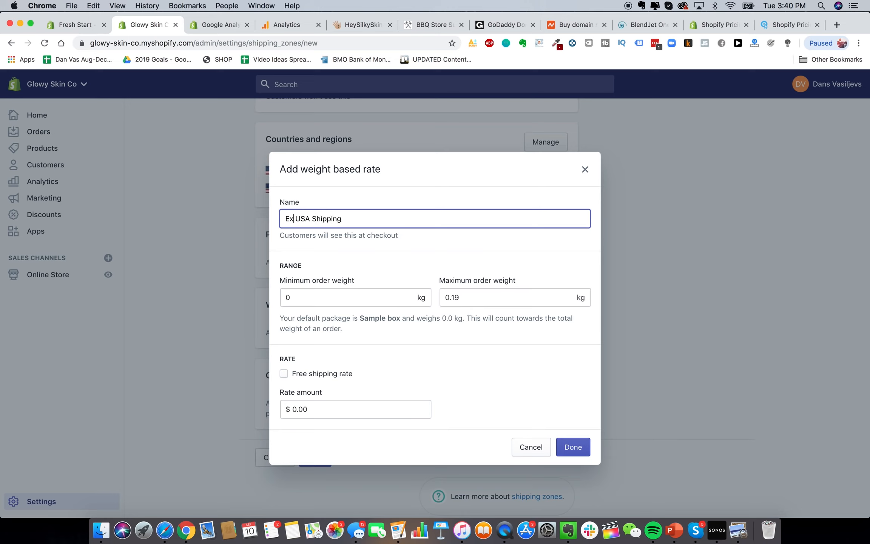
{"action": "type", "text": "press"}
{"action": "left_click", "coordinate": [563, 334]}
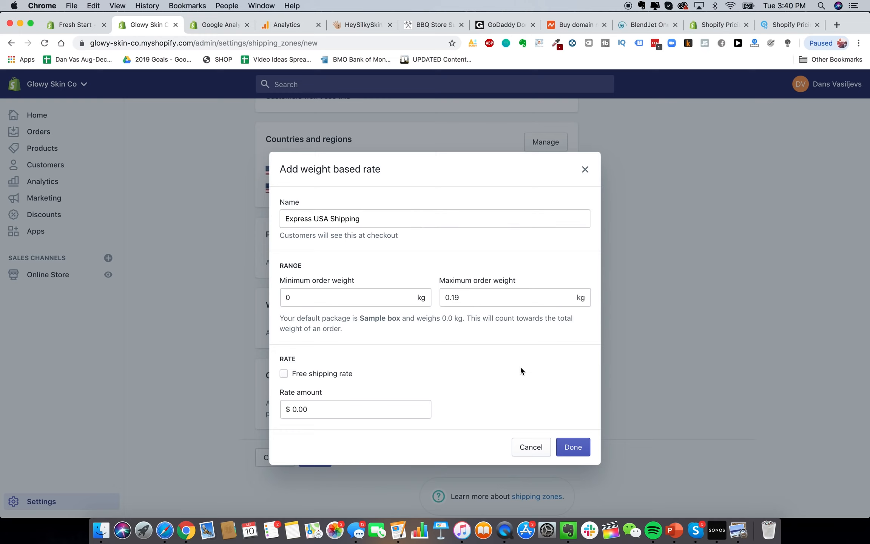
Set the rate amount to $10.00 and add the rate to the zone
{"action": "left_click", "coordinate": [371, 411]}
{"action": "type", "text": "10.00"}
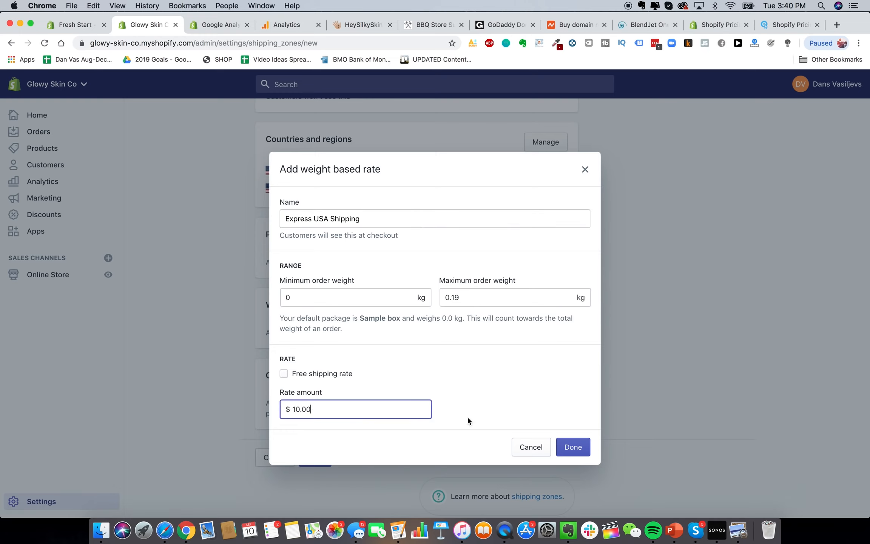
{"action": "left_click", "coordinate": [573, 446]}
{"action": "scroll", "coordinate": [588, 399], "scroll_direction": "down", "scroll_amount": 1}
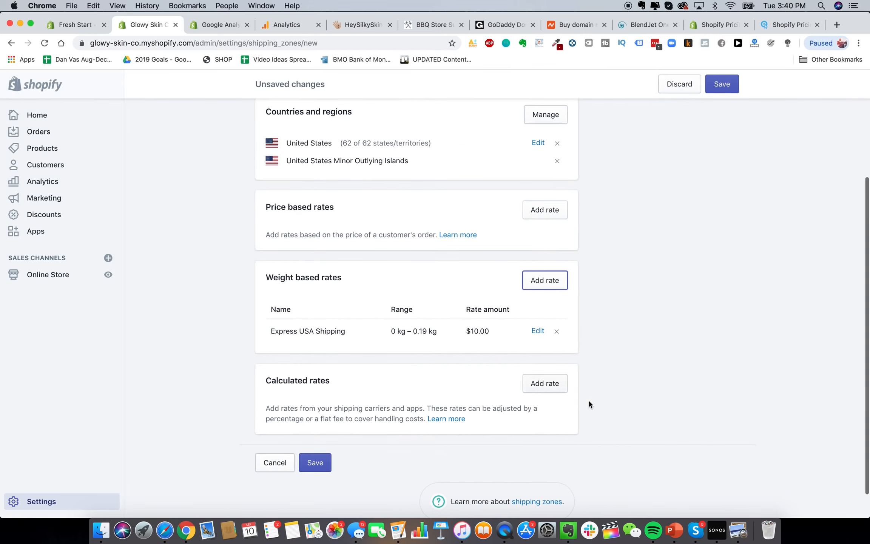
{"action": "scroll", "coordinate": [414, 361], "scroll_direction": "up", "scroll_amount": 4}
{"action": "scroll", "coordinate": [415, 361], "scroll_direction": "down", "scroll_amount": 5}
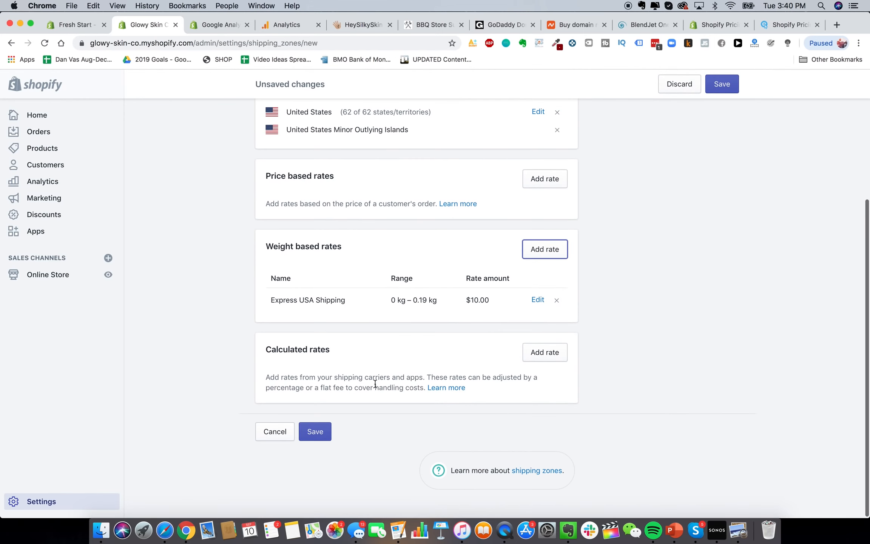
Add another weight-based rate named 'Express USA Shipping'
{"action": "left_click", "coordinate": [544, 267]}
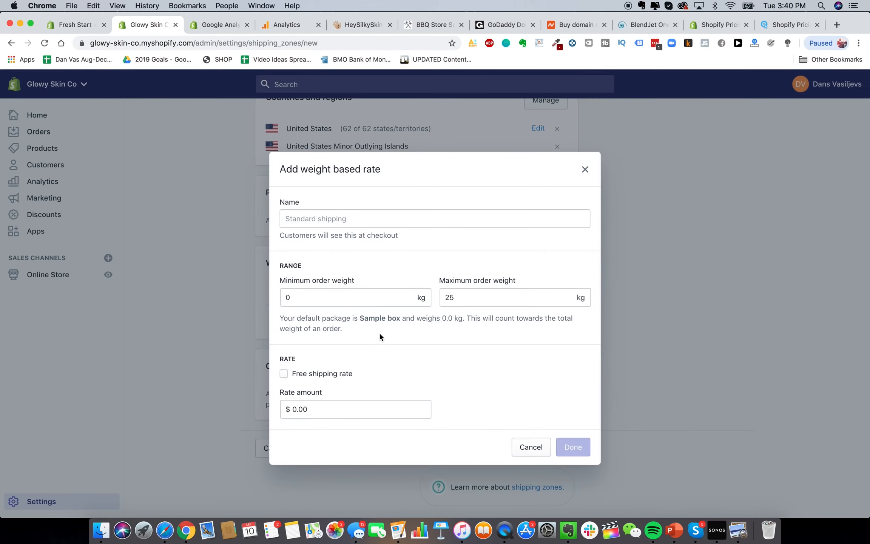
{"action": "left_click", "coordinate": [383, 291]}
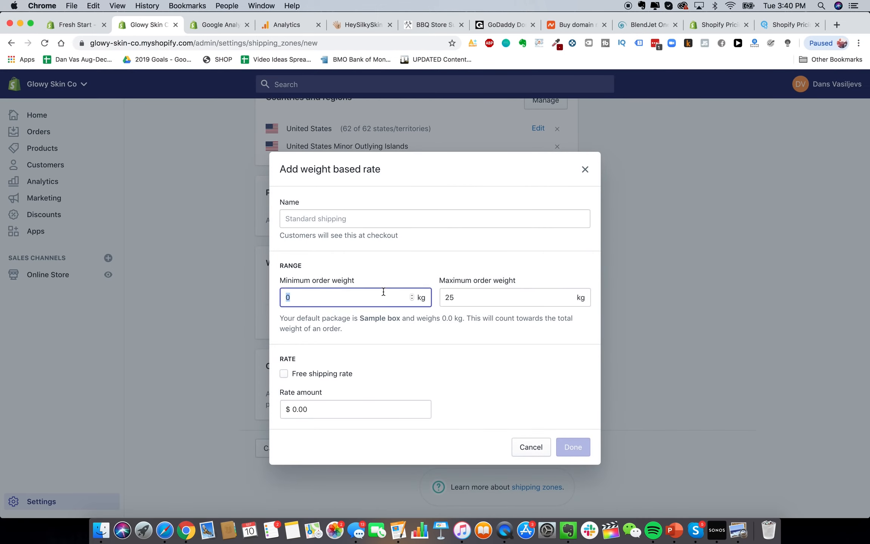
{"action": "left_click", "coordinate": [389, 217]}
{"action": "type", "text": "Express USA Shipping"}
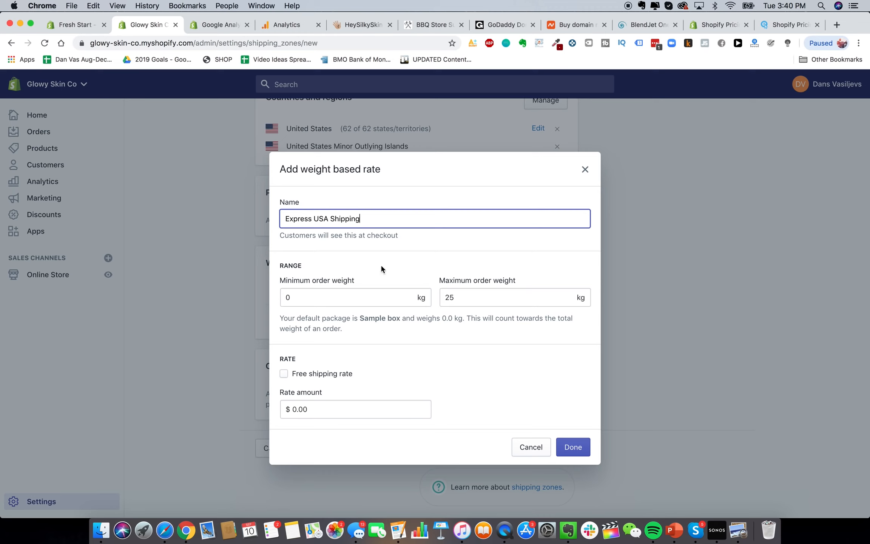
Set this rate's weight range to 0.2–0.29 kg
{"action": "left_click", "coordinate": [377, 295]}
{"action": "key", "text": "BackSpace"}
{"action": "type", "text": "2.0"}
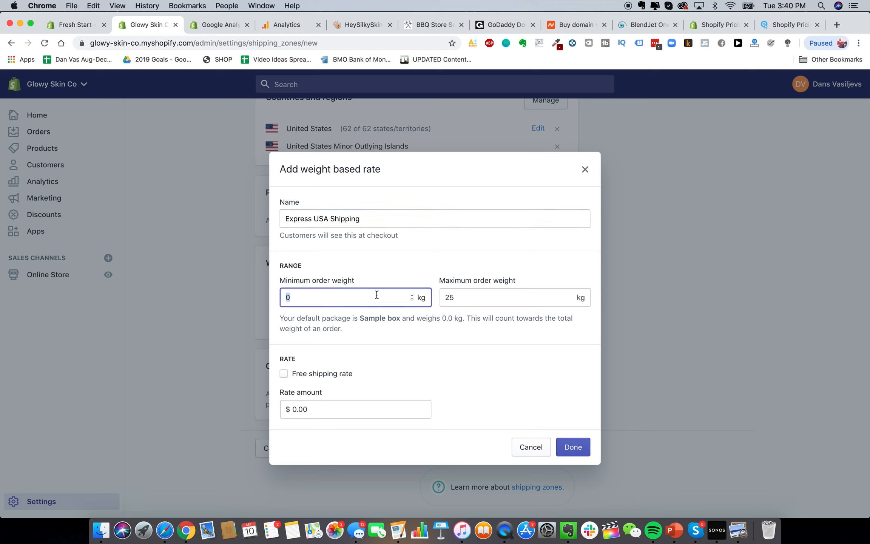
{"action": "left_click", "coordinate": [526, 299]}
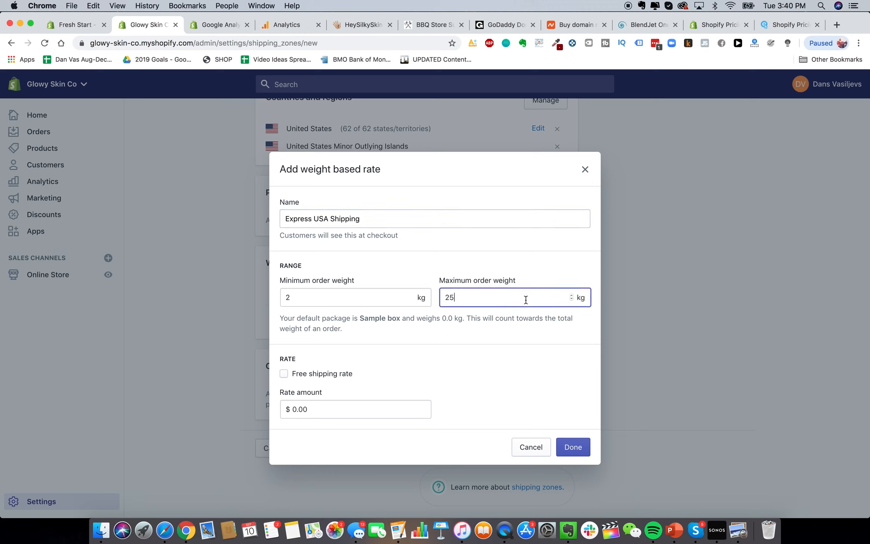
{"action": "left_click", "coordinate": [390, 298]}
{"action": "key", "text": "BackSpace"}
{"action": "type", "text": "0.0"}
{"action": "key", "text": "BackSpace"}
{"action": "type", "text": "2"}
{"action": "left_click", "coordinate": [484, 301]}
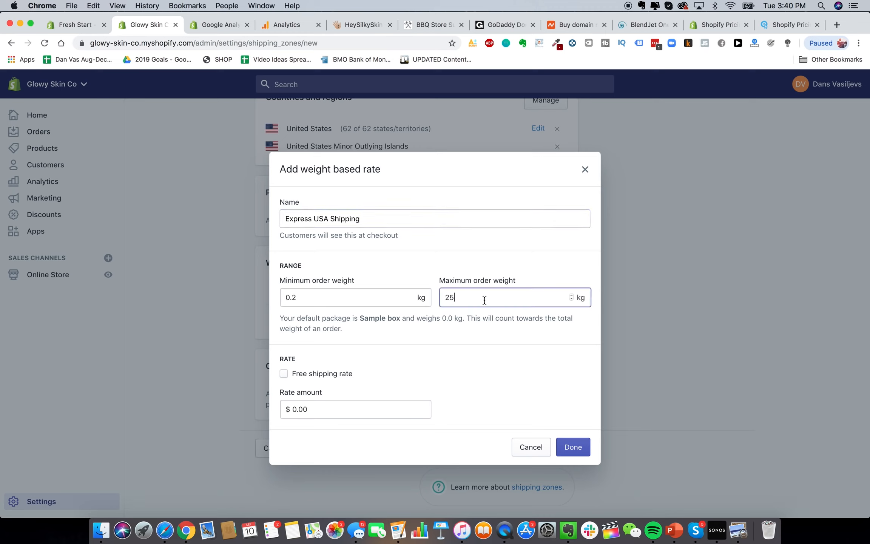
{"action": "key", "text": "super+a"}
{"action": "type", "text": "0.29"}
Price the rate at $20.00, add it, and start a third weight-based rate
{"action": "left_click", "coordinate": [369, 411]}
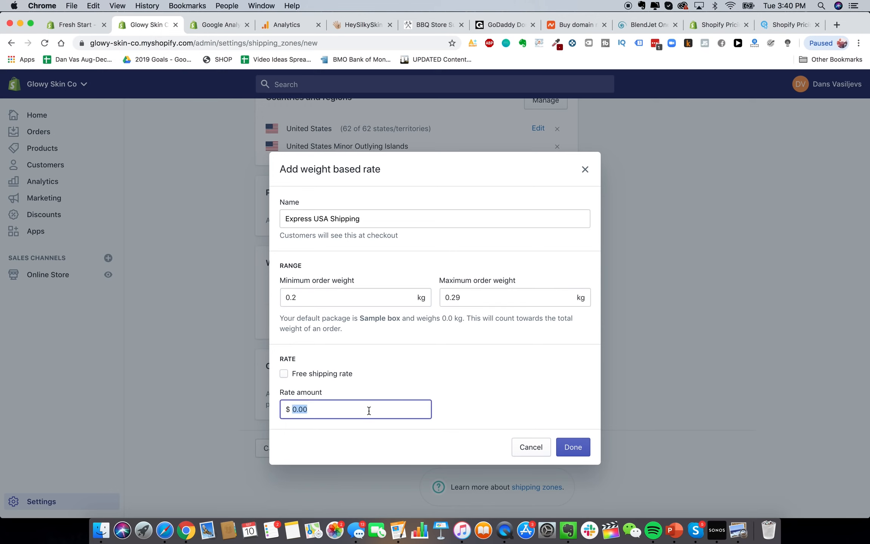
{"action": "type", "text": "20.00"}
{"action": "left_click", "coordinate": [577, 449]}
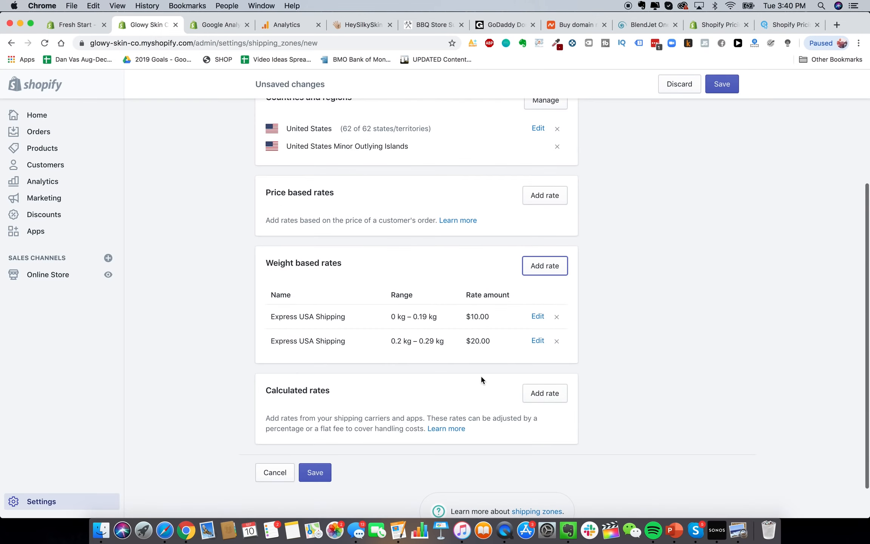
{"action": "scroll", "coordinate": [481, 375], "scroll_direction": "down", "scroll_amount": 1}
{"action": "left_click", "coordinate": [547, 258]}
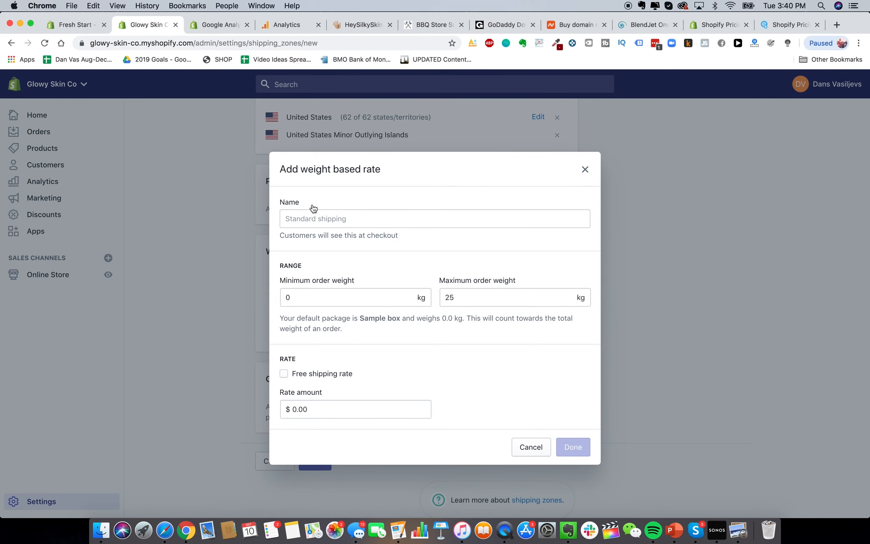
Add a third 'Express USA Shipping' rate for 0.30–0.39 kg at $30.00
{"action": "left_click", "coordinate": [312, 217]}
{"action": "type", "text": "Express USA S"}
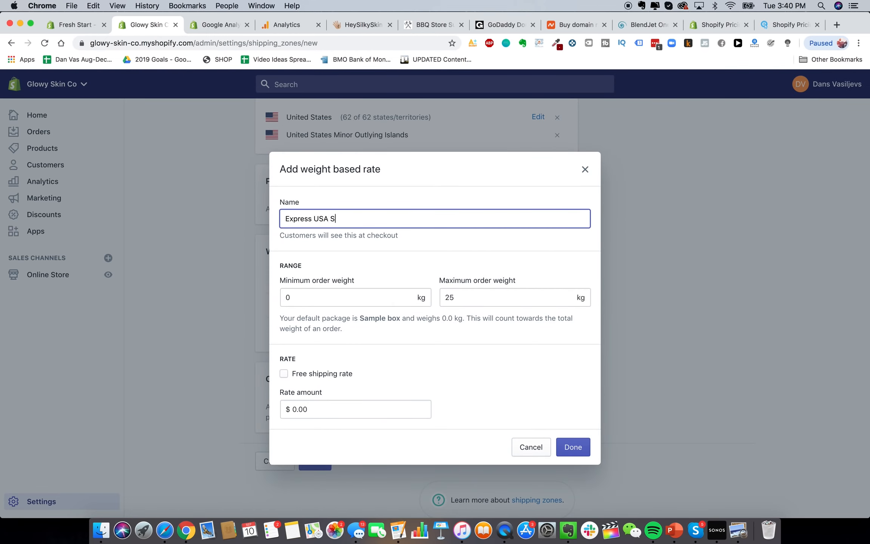
{"action": "type", "text": "hipping"}
{"action": "left_click", "coordinate": [406, 297]}
{"action": "type", "text": "0.3"}
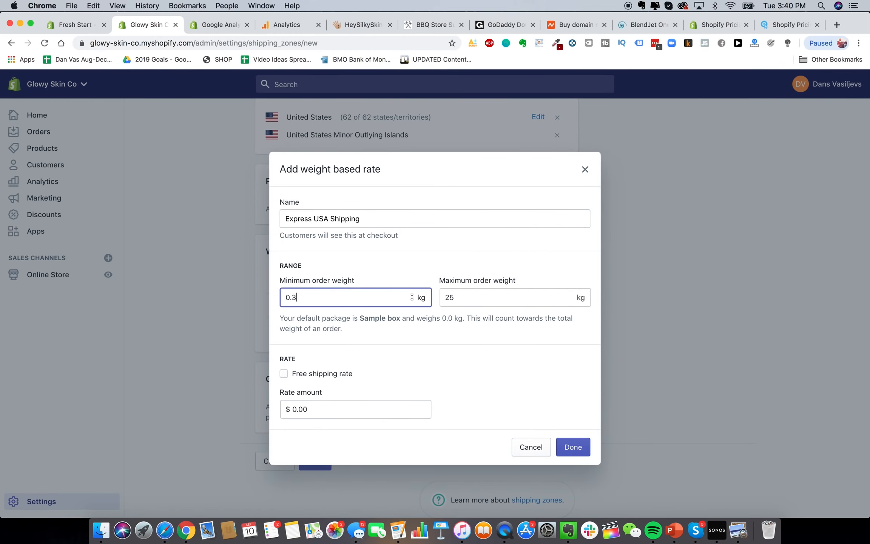
{"action": "type", "text": "0"}
{"action": "double_click", "coordinate": [468, 298]}
{"action": "type", "text": "0.3"}
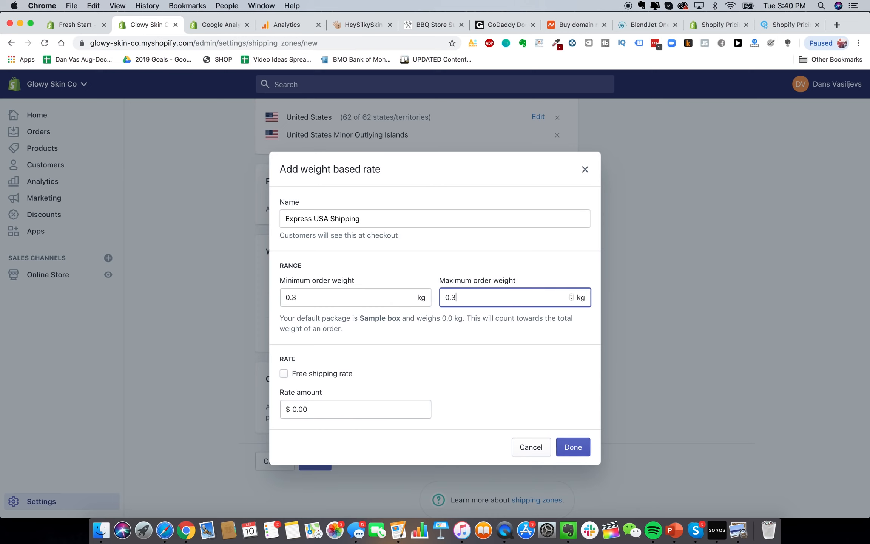
{"action": "type", "text": "9"}
{"action": "left_click", "coordinate": [388, 410]}
{"action": "type", "text": "30."}
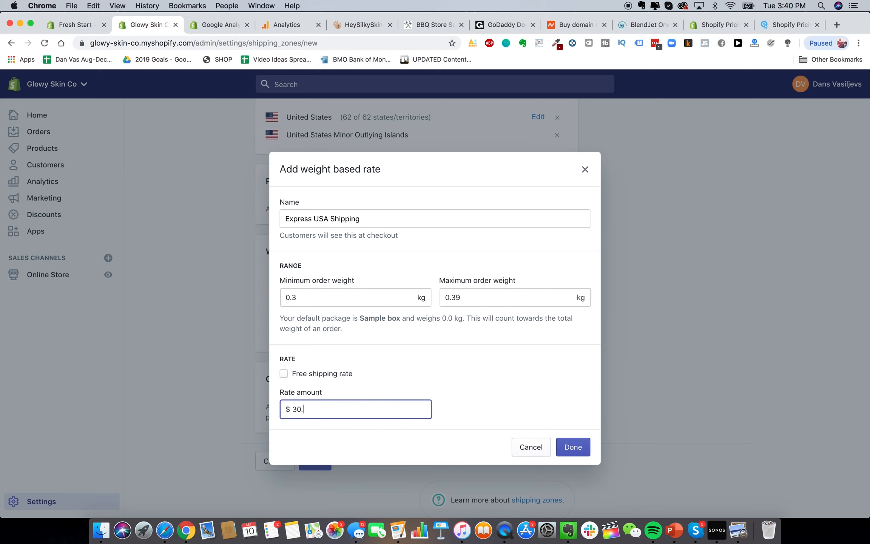
{"action": "type", "text": "00"}
{"action": "left_click", "coordinate": [580, 449]}
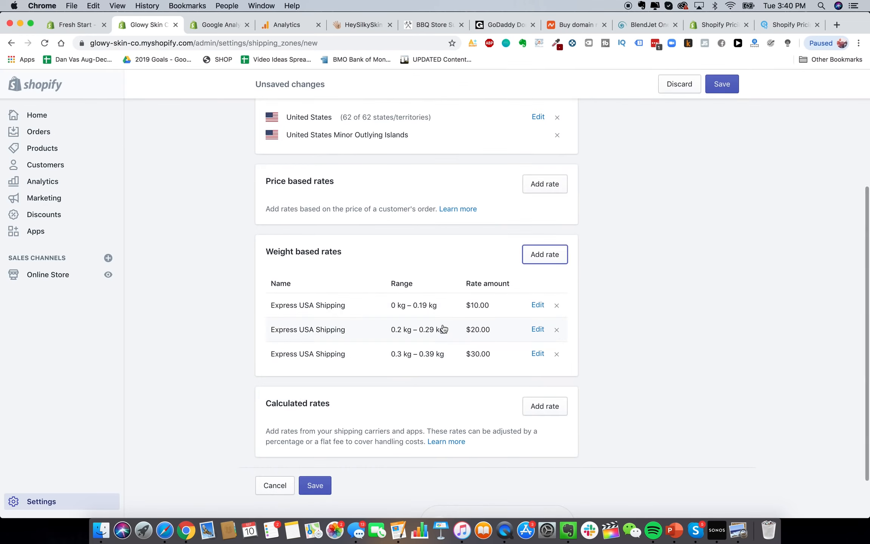
Save the Shipping To USA zone
{"action": "scroll", "coordinate": [452, 319], "scroll_direction": "up", "scroll_amount": 5}
{"action": "scroll", "coordinate": [441, 365], "scroll_direction": "down", "scroll_amount": 6}
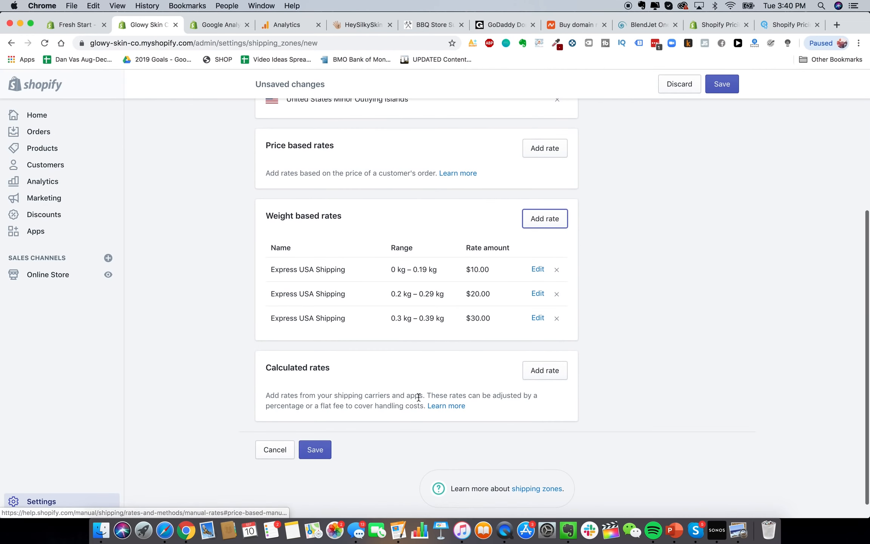
{"action": "left_click", "coordinate": [315, 449]}
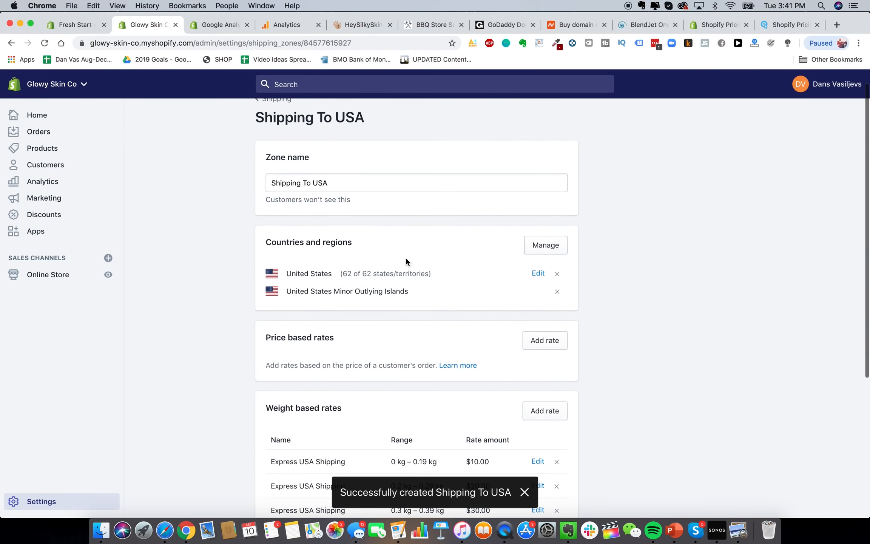
Return to the shipping zones list and review the Shipping To USA zone with its three rates
{"action": "scroll", "coordinate": [403, 245], "scroll_direction": "up", "scroll_amount": 1}
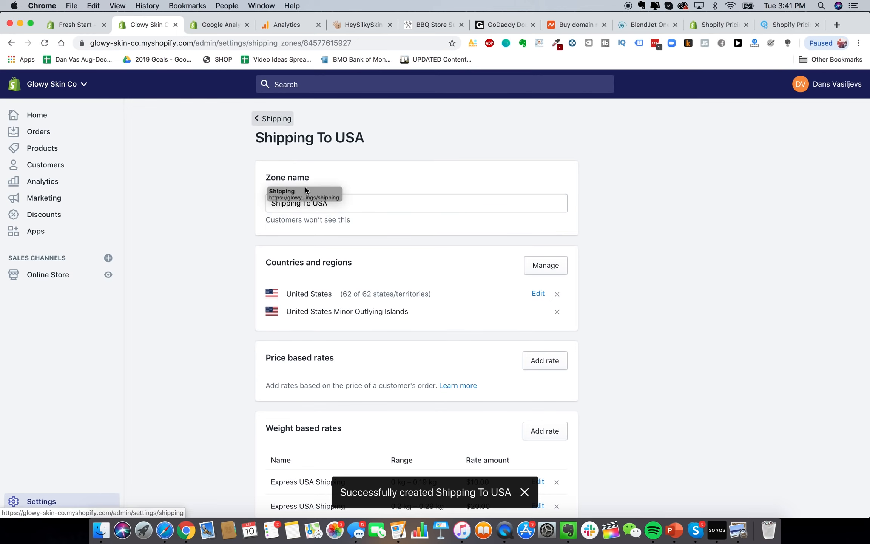
{"action": "scroll", "coordinate": [378, 407], "scroll_direction": "down", "scroll_amount": 3}
{"action": "scroll", "coordinate": [495, 327], "scroll_direction": "up", "scroll_amount": 3}
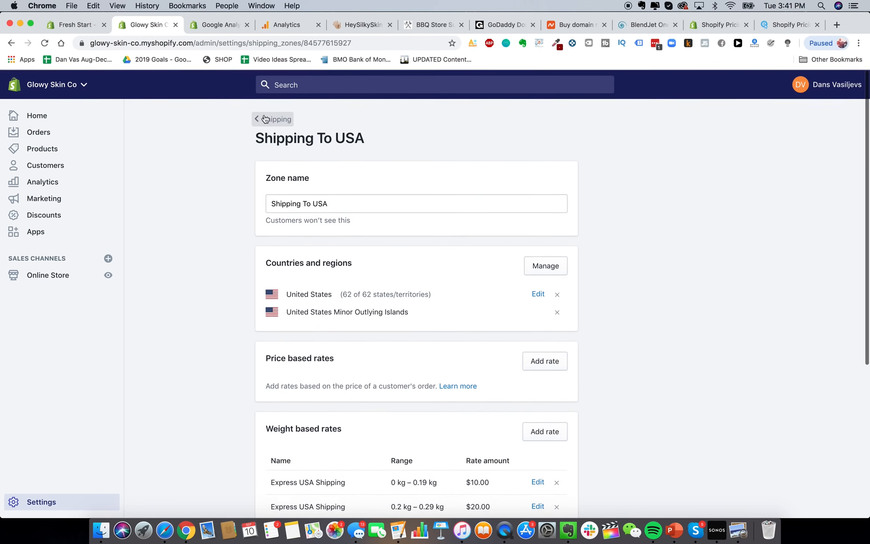
{"action": "left_click", "coordinate": [266, 119]}
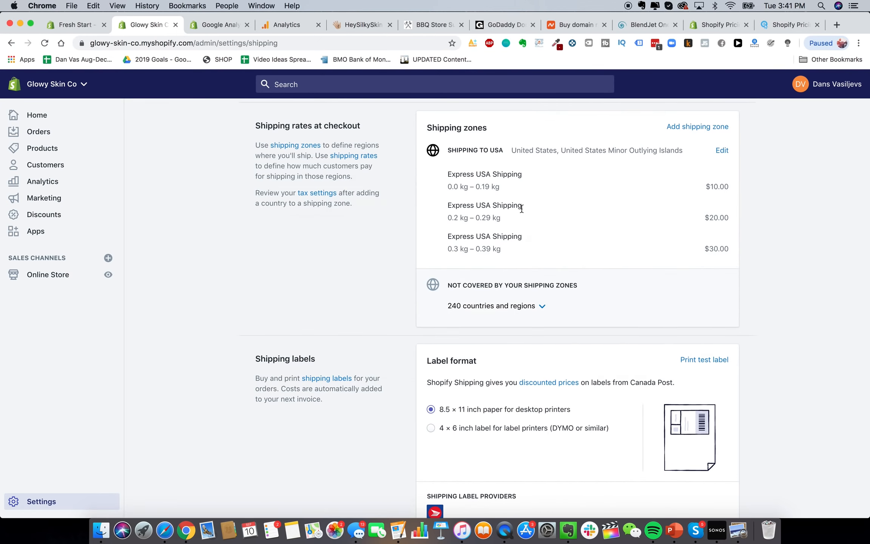
{"action": "left_click_drag", "start_coordinate": [458, 152], "coordinate": [523, 150]}
{"action": "left_click", "coordinate": [522, 149]}
Create a new shipping zone named 'Shipping To Canada'
{"action": "left_click", "coordinate": [716, 126]}
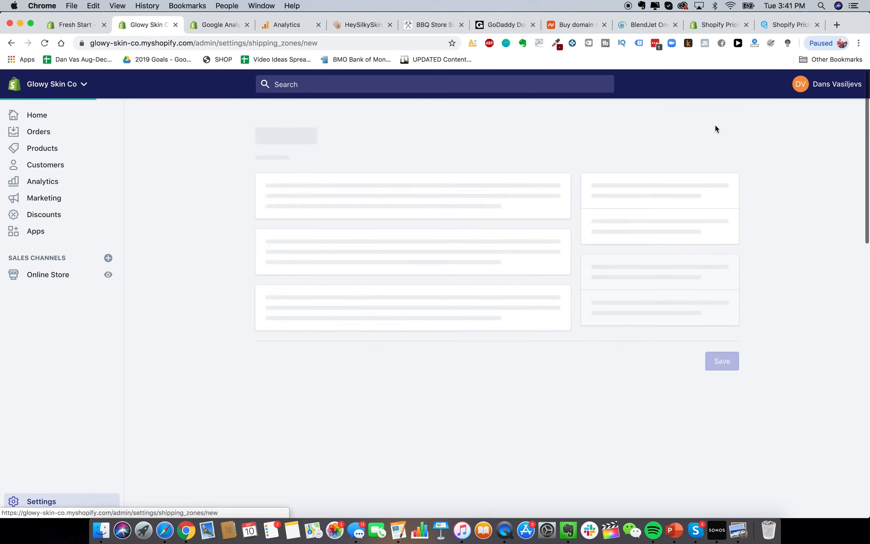
{"action": "left_click", "coordinate": [329, 206]}
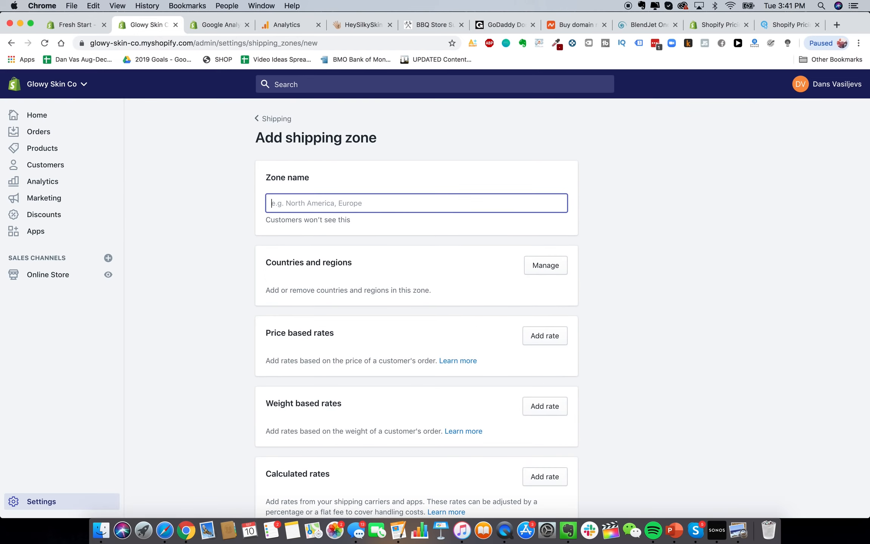
{"action": "type", "text": "Shipping To Canada"}
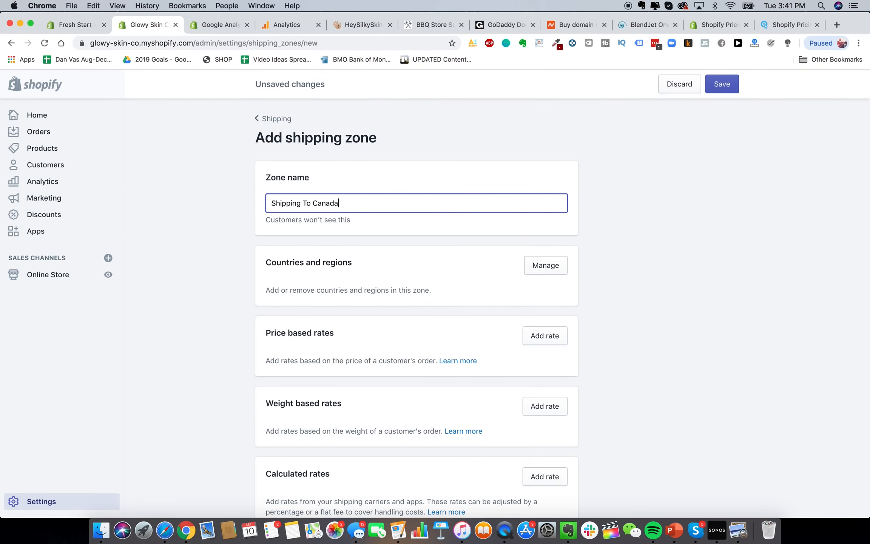
{"action": "left_click", "coordinate": [591, 310]}
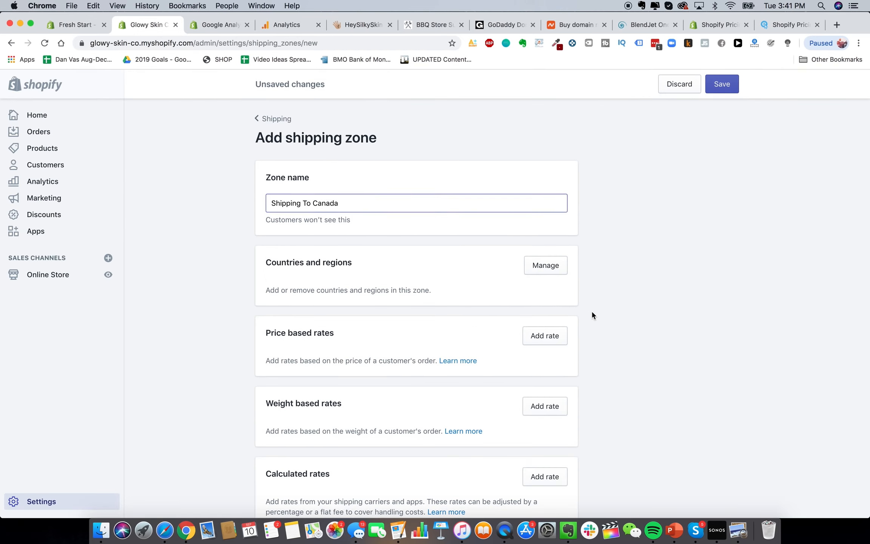
Add Canada, with all 13 provinces and territories, to the zone
{"action": "left_click", "coordinate": [549, 267]}
{"action": "left_click", "coordinate": [408, 156]}
{"action": "type", "text": "Canada"}
{"action": "left_click", "coordinate": [287, 190]}
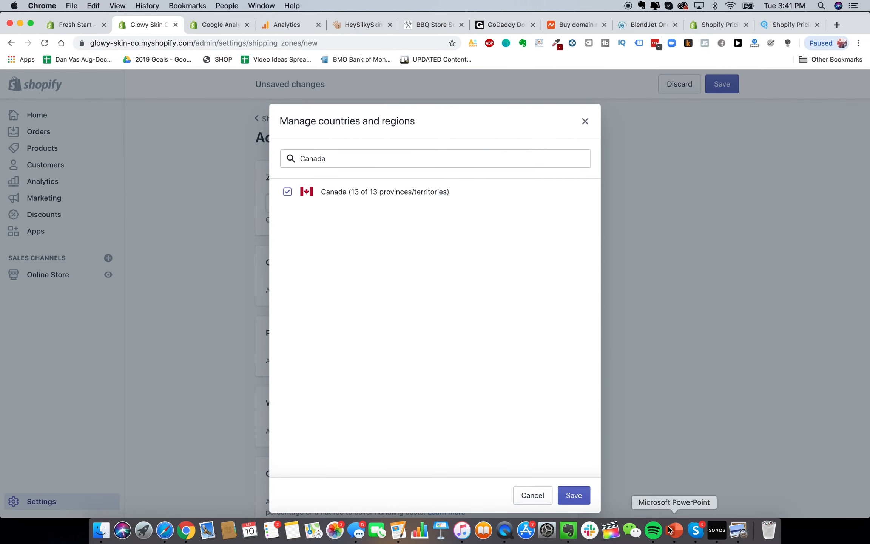
{"action": "left_click", "coordinate": [573, 494]}
{"action": "scroll", "coordinate": [591, 308], "scroll_direction": "down", "scroll_amount": 3}
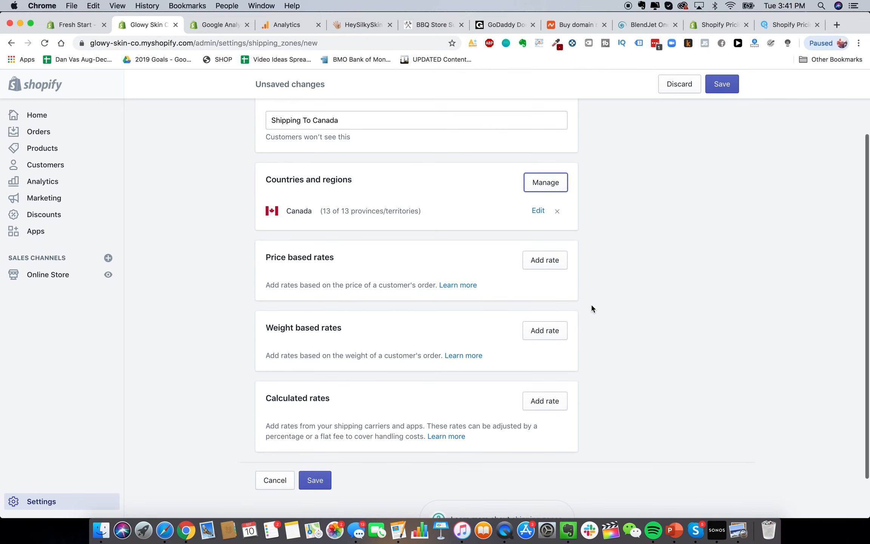
{"action": "scroll", "coordinate": [592, 306], "scroll_direction": "up", "scroll_amount": 2}
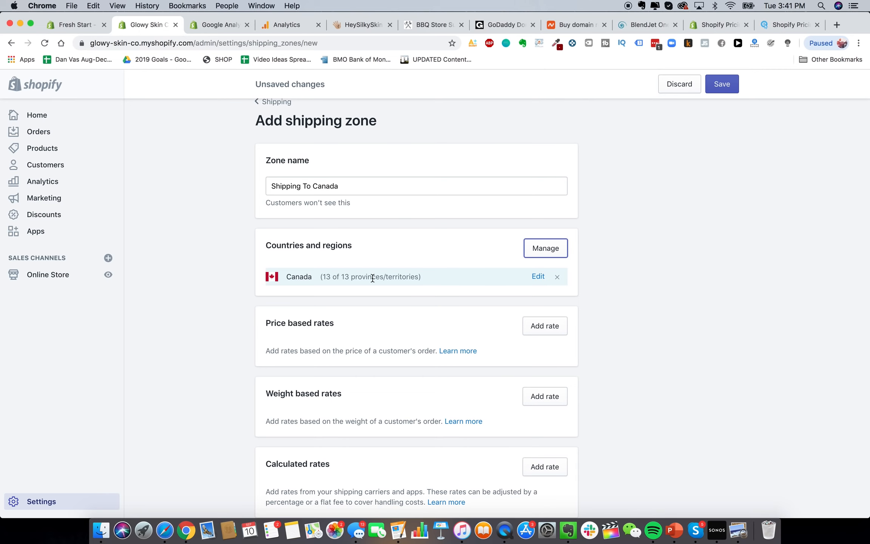
{"action": "scroll", "coordinate": [372, 278], "scroll_direction": "down", "scroll_amount": 3}
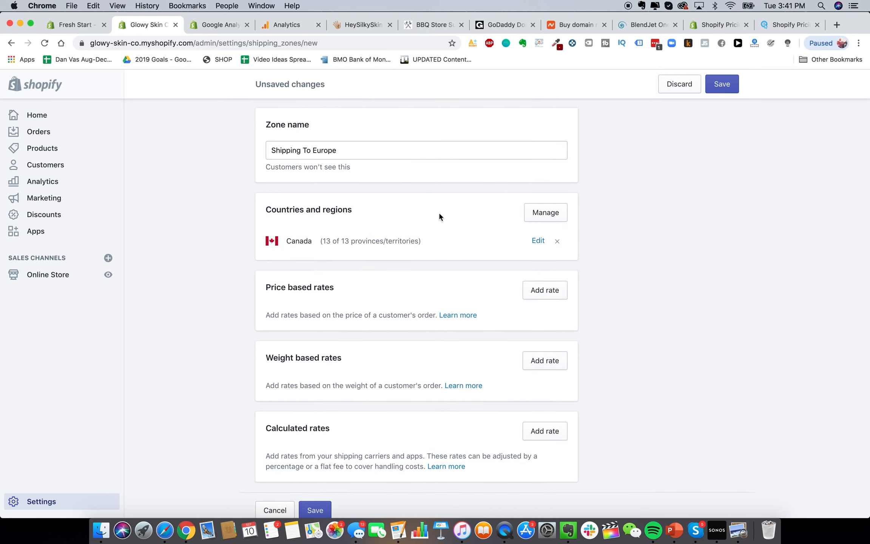
Remove Canada from the zone and search the country list for 'europe'
{"action": "left_click", "coordinate": [557, 241]}
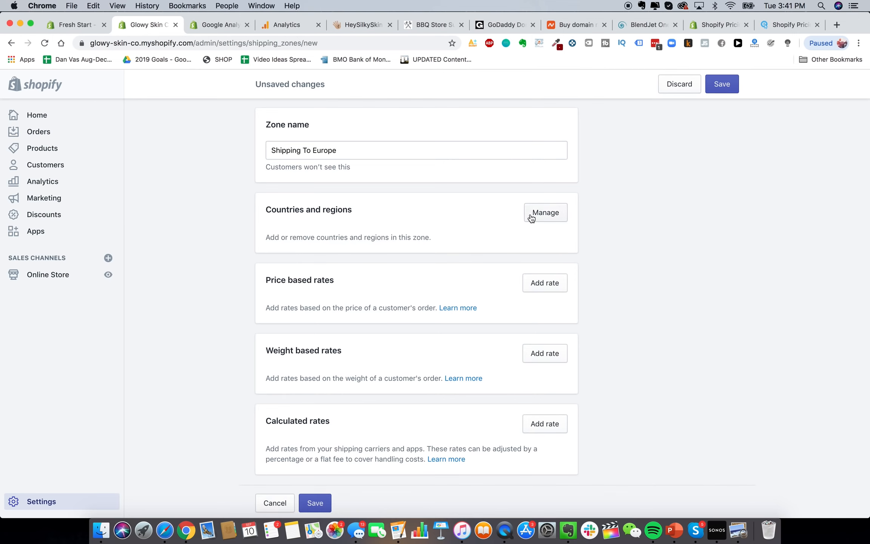
{"action": "left_click", "coordinate": [531, 215]}
{"action": "left_click", "coordinate": [390, 152]}
{"action": "type", "text": "europe"}
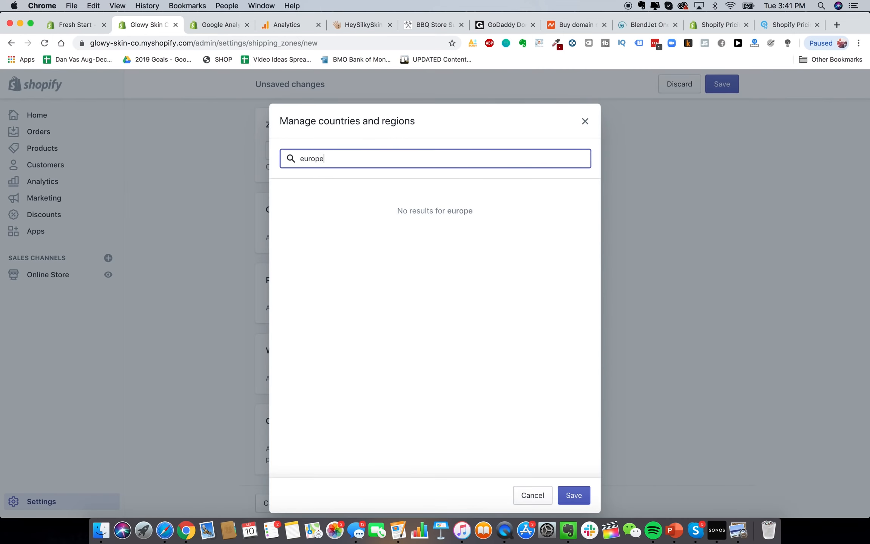
{"action": "key", "text": "super+a"}
{"action": "key", "text": "BackSpace"}
{"action": "scroll", "coordinate": [371, 272], "scroll_direction": "down", "scroll_amount": 3}
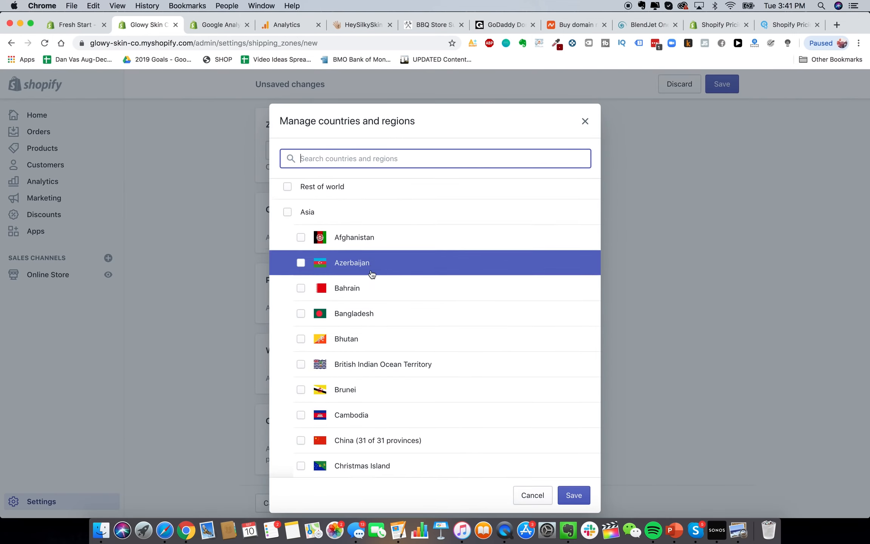
{"action": "scroll", "coordinate": [371, 272], "scroll_direction": "up", "scroll_amount": 3}
Tick France and Spain for the zone, then clear the search and open a new browser tab
{"action": "type", "text": "france"}
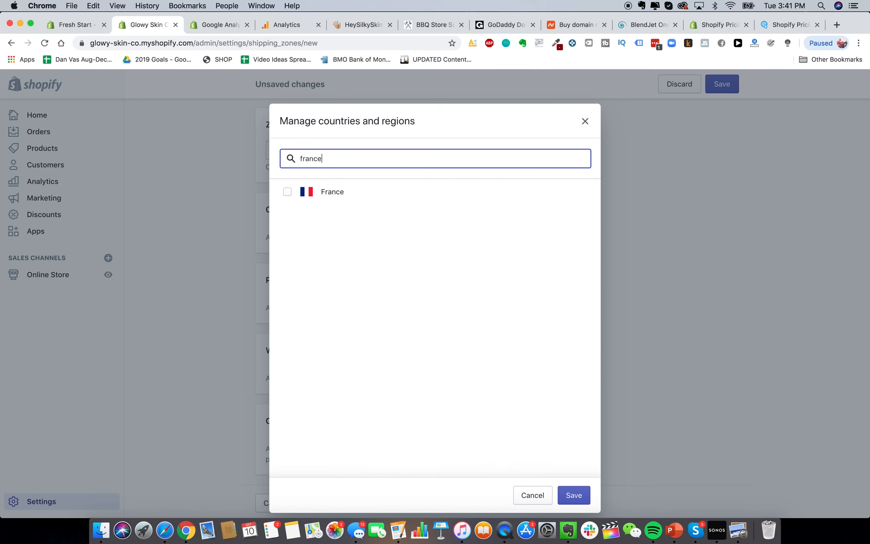
{"action": "left_click", "coordinate": [363, 191]}
{"action": "double_click", "coordinate": [340, 159]}
{"action": "type", "text": "spain"}
{"action": "left_click", "coordinate": [340, 193]}
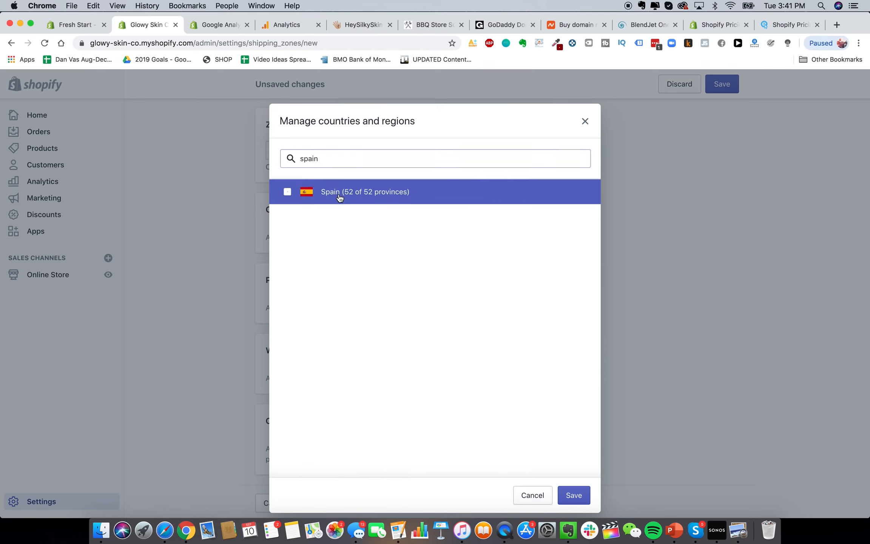
{"action": "left_click", "coordinate": [360, 162]}
{"action": "key", "text": "super+a"}
{"action": "key", "text": "BackSpace"}
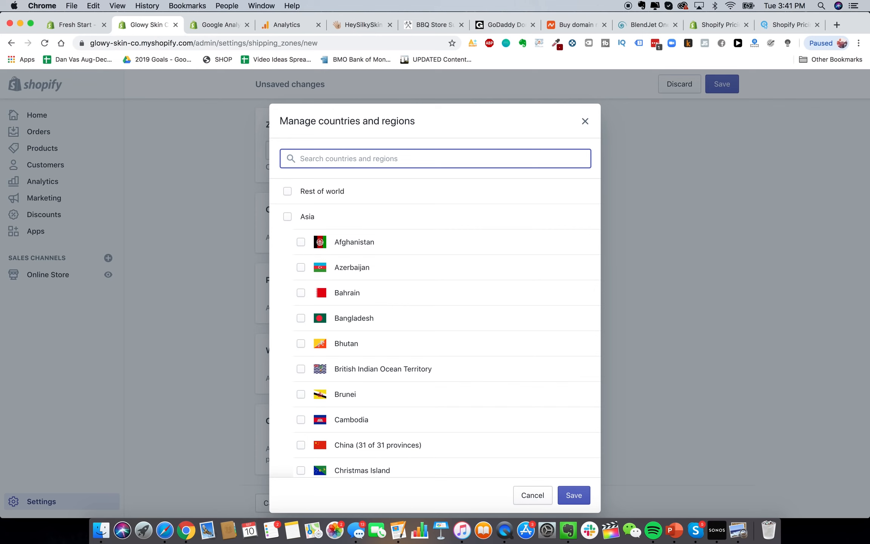
{"action": "left_click", "coordinate": [837, 25]}
Google 'epacket countries' and look over the results
{"action": "type", "text": "epacket countries"}
{"action": "key", "text": "Return"}
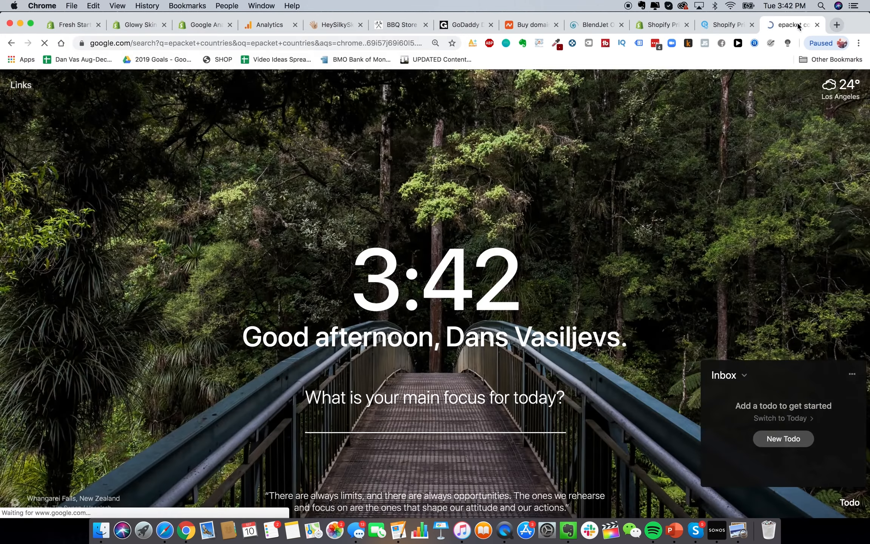
{"action": "scroll", "coordinate": [207, 324], "scroll_direction": "down", "scroll_amount": 4}
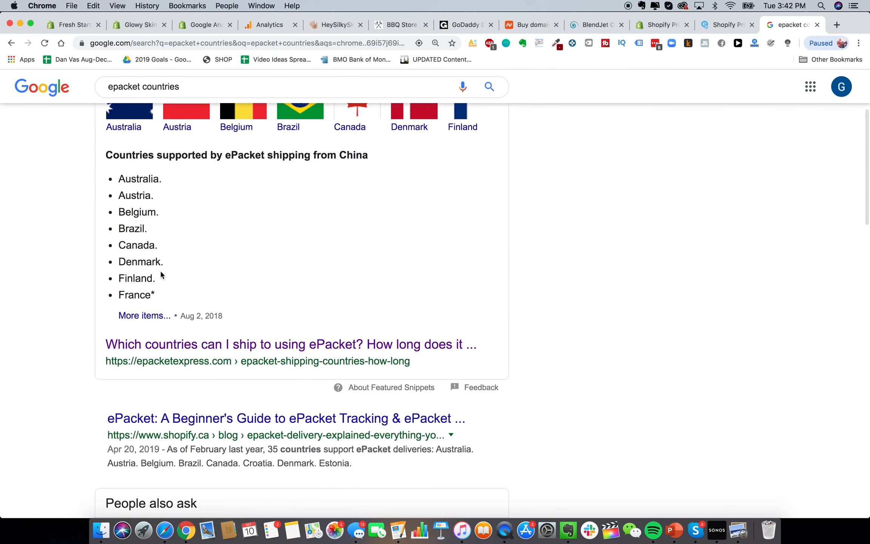
{"action": "scroll", "coordinate": [161, 275], "scroll_direction": "up", "scroll_amount": 1}
{"action": "triple_click", "coordinate": [131, 222]}
{"action": "left_click", "coordinate": [143, 254]}
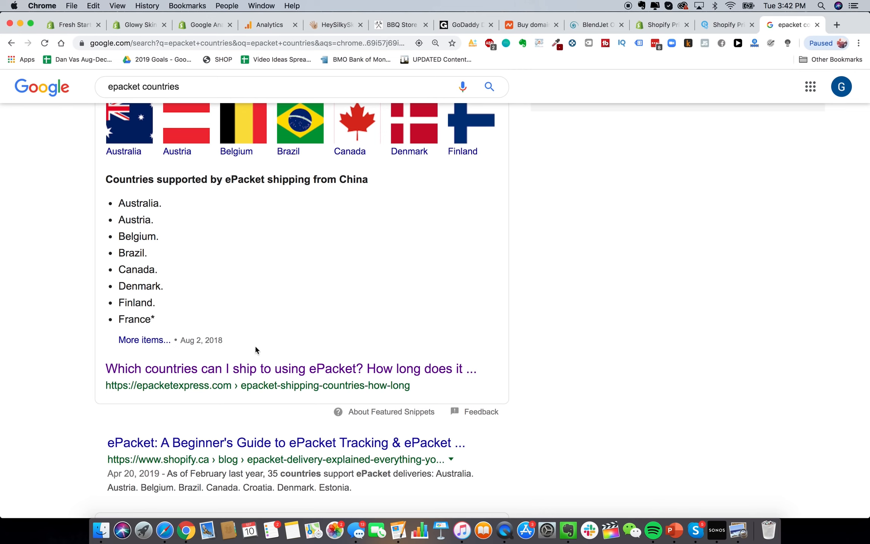
Read epacketexpress.com's ePacket country list, then return to the Shopify zone tab
{"action": "left_click", "coordinate": [248, 372]}
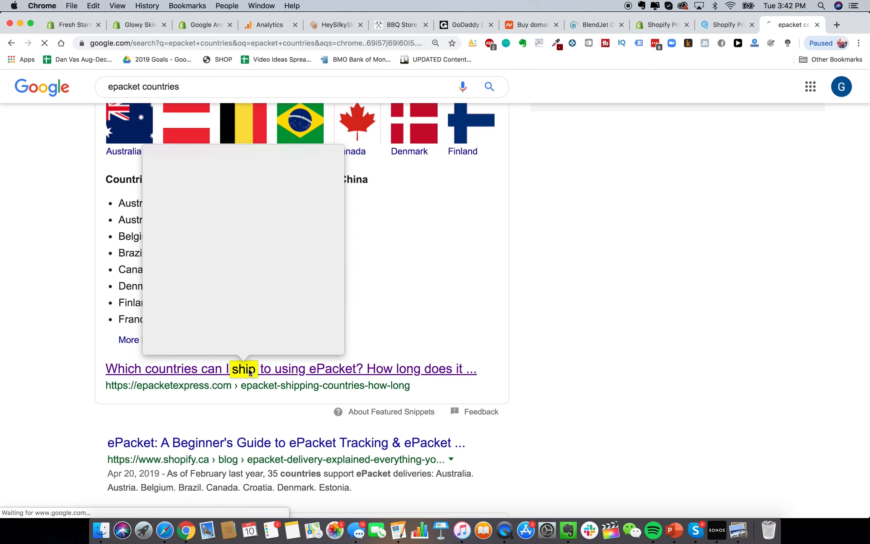
{"action": "left_click", "coordinate": [229, 368]}
{"action": "scroll", "coordinate": [272, 458], "scroll_direction": "down", "scroll_amount": 5}
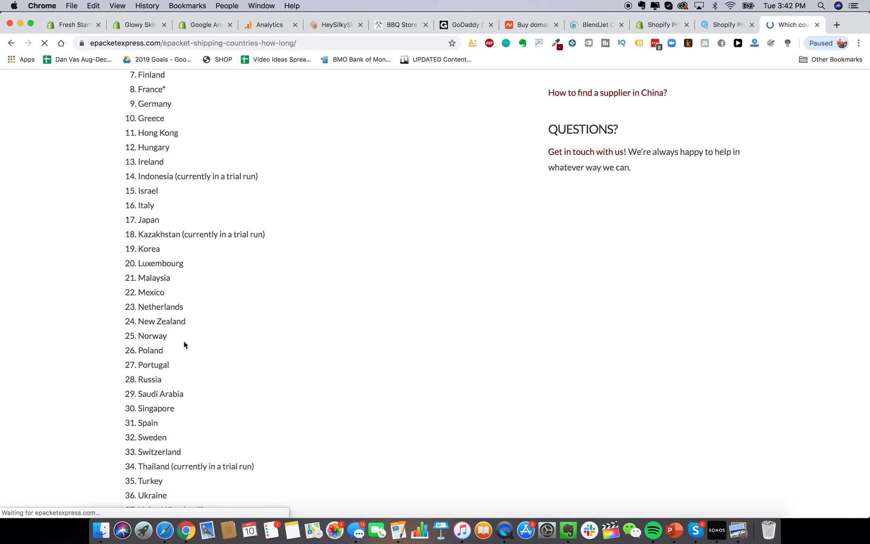
{"action": "scroll", "coordinate": [196, 191], "scroll_direction": "down", "scroll_amount": 3}
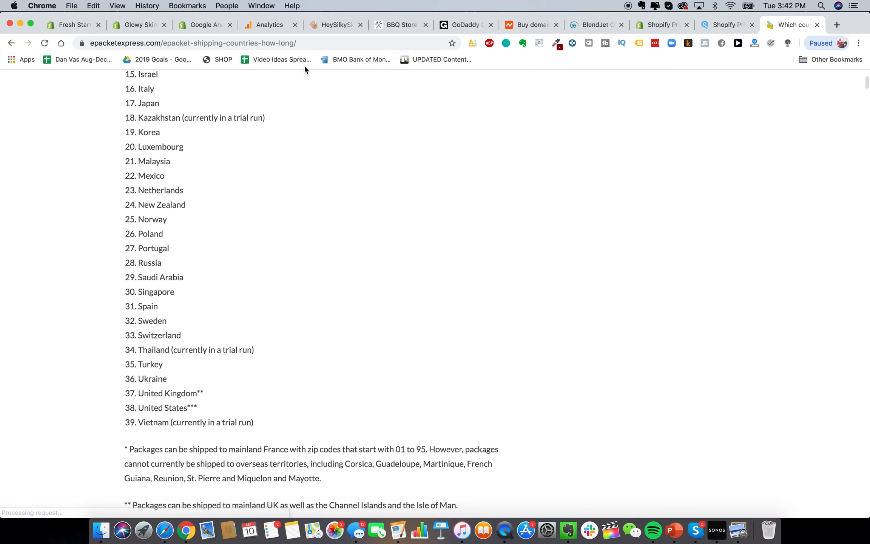
{"action": "left_click", "coordinate": [145, 25]}
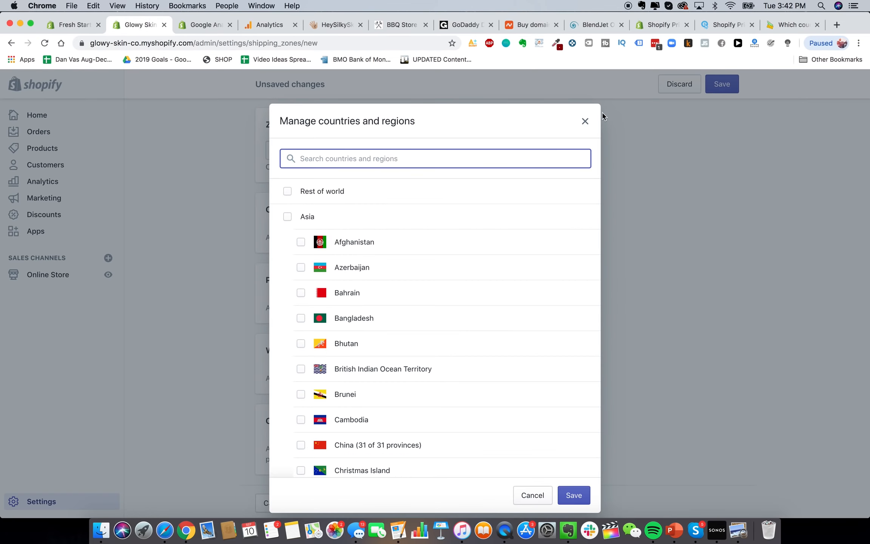
Dismiss the country picker without adding countries to 'Shipping To Europe', then head back to Shipping settings
{"action": "left_click", "coordinate": [585, 121]}
{"action": "scroll", "coordinate": [317, 259], "scroll_direction": "up", "scroll_amount": 3}
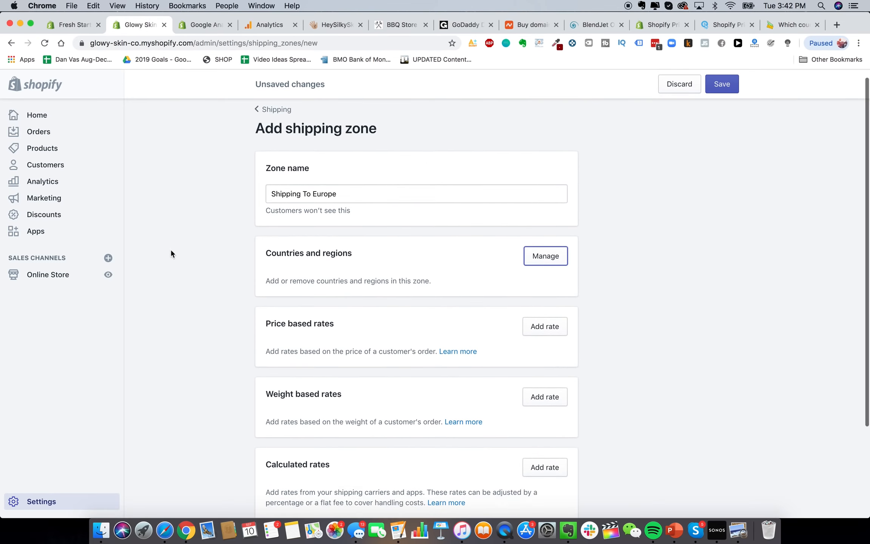
{"action": "left_click", "coordinate": [281, 112]}
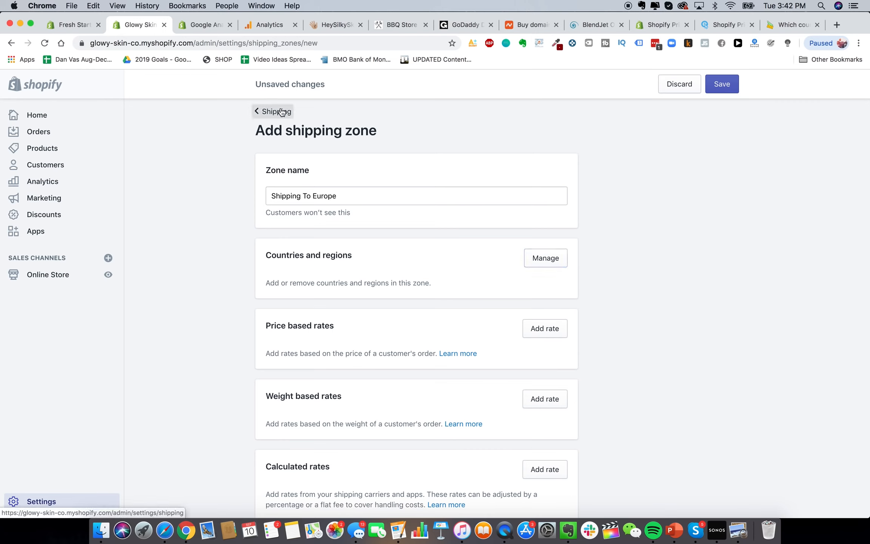
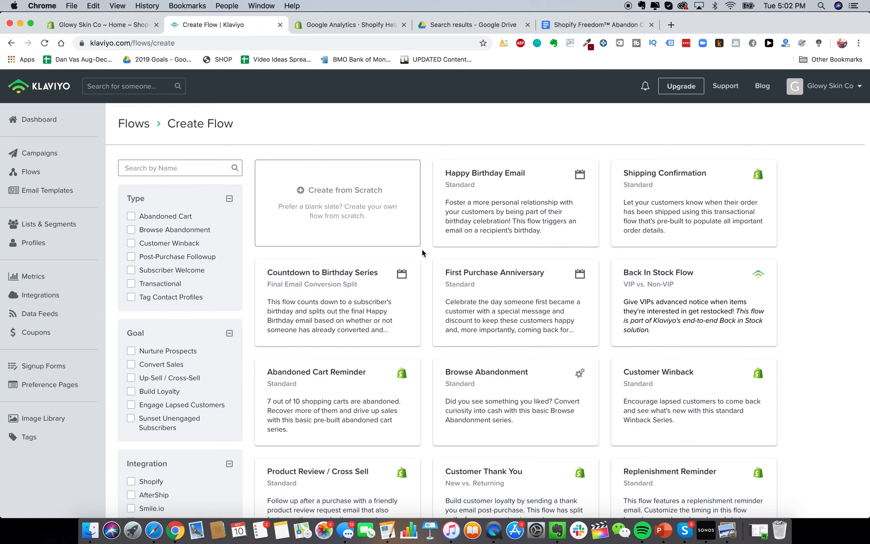
Filter flow templates to Abandoned Cart and pick the Standard Abandoned Cart Reminder
{"action": "scroll", "coordinate": [415, 272], "scroll_direction": "down", "scroll_amount": 2}
{"action": "scroll", "coordinate": [373, 411], "scroll_direction": "down", "scroll_amount": 5}
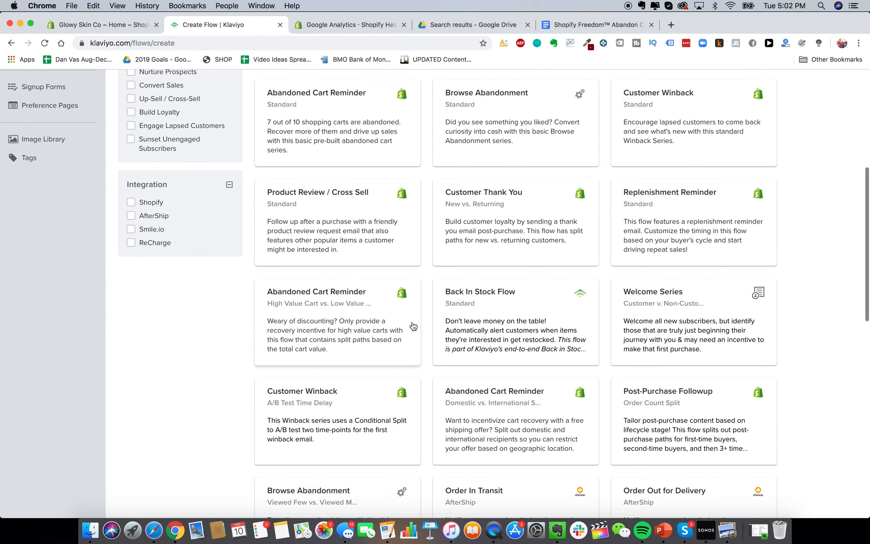
{"action": "scroll", "coordinate": [332, 355], "scroll_direction": "up", "scroll_amount": 6}
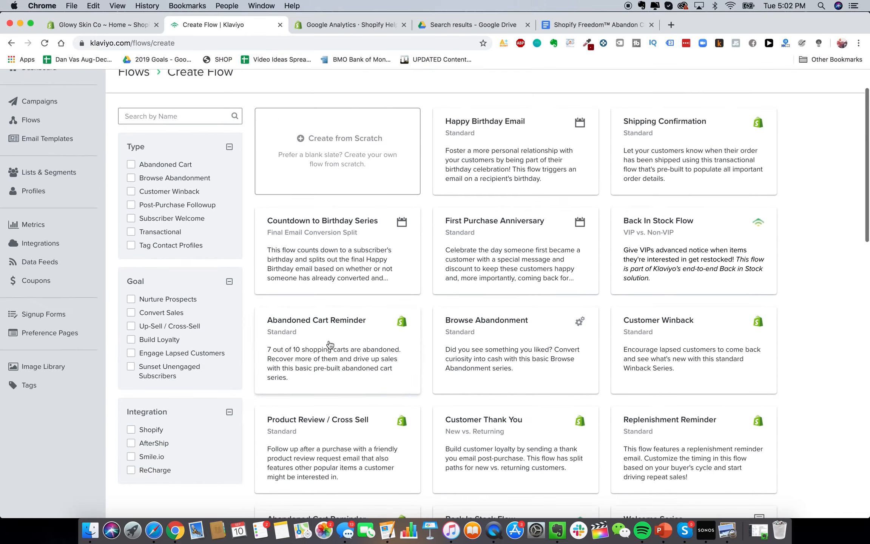
{"action": "left_click", "coordinate": [171, 165]}
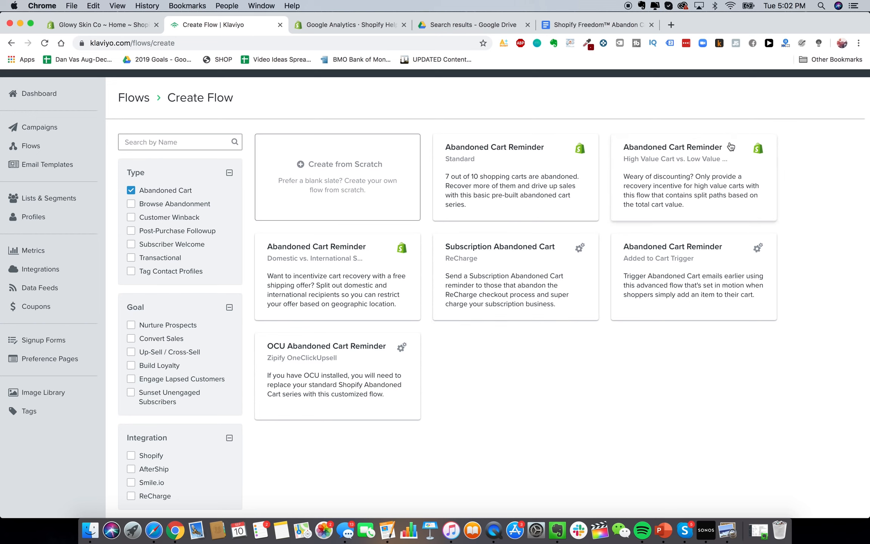
{"action": "left_click", "coordinate": [501, 176]}
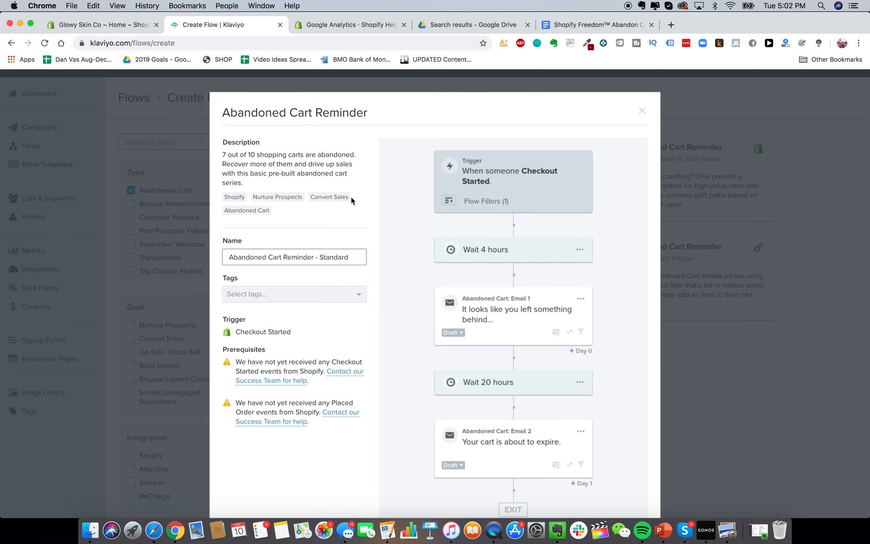
Name the flow 'Glowy Skin Abandon Cart Sequence' and create it
{"action": "triple_click", "coordinate": [329, 252]}
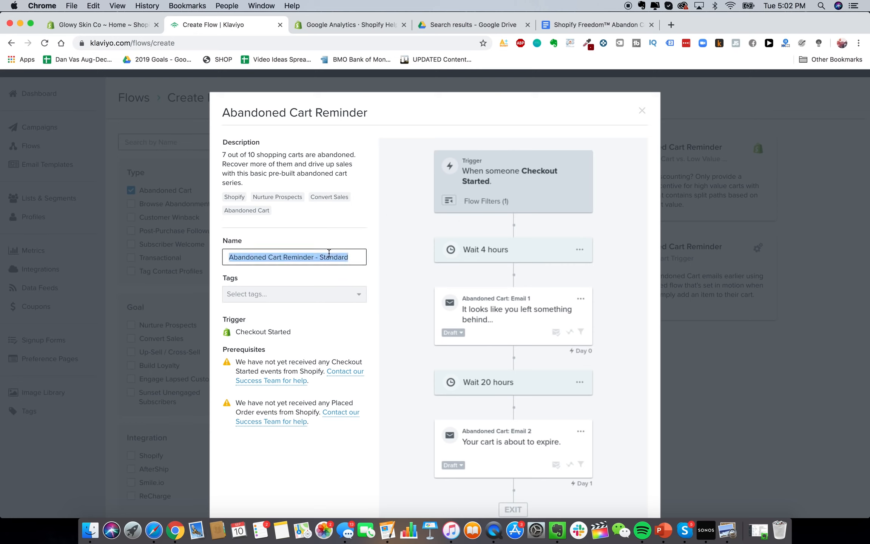
{"action": "type", "text": "Glowy S"}
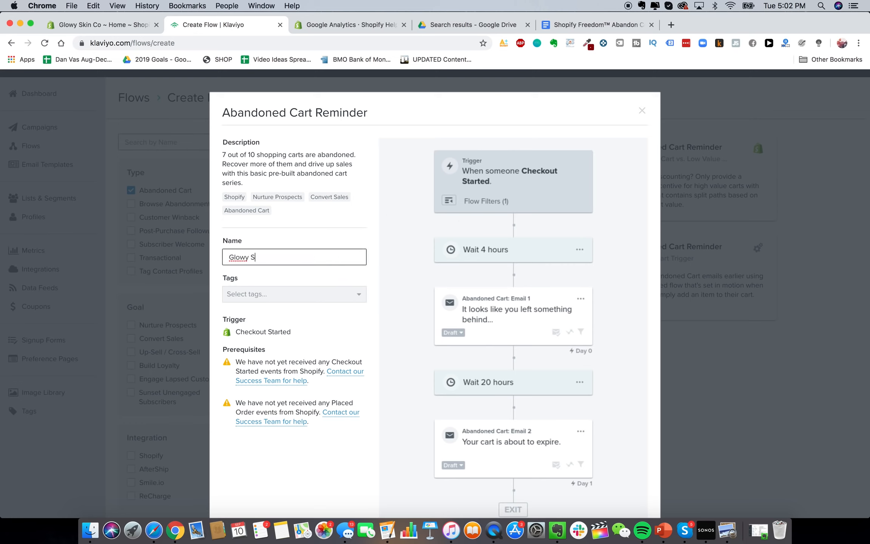
{"action": "type", "text": "kin Abandon Cart Sequence"}
{"action": "scroll", "coordinate": [473, 293], "scroll_direction": "down", "scroll_amount": 4}
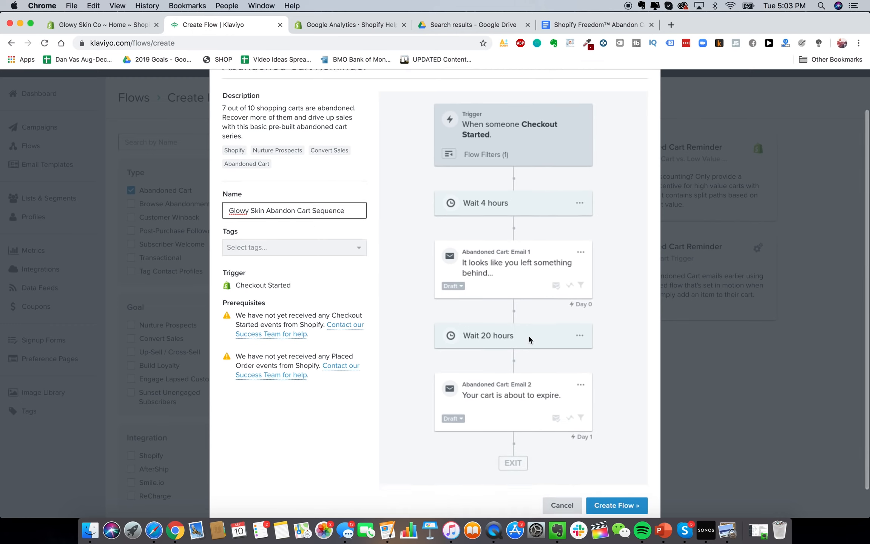
{"action": "left_click", "coordinate": [615, 476]}
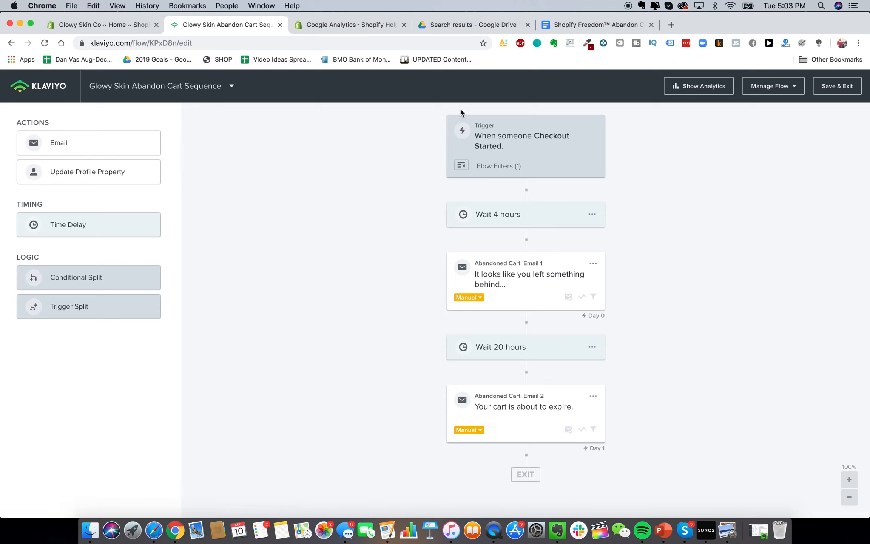
Inspect the Checkout Started trigger and Wait 4 hours delay, then view the Shopify Freedom™ email Doc
{"action": "left_click", "coordinate": [849, 498]}
{"action": "left_click", "coordinate": [849, 498]}
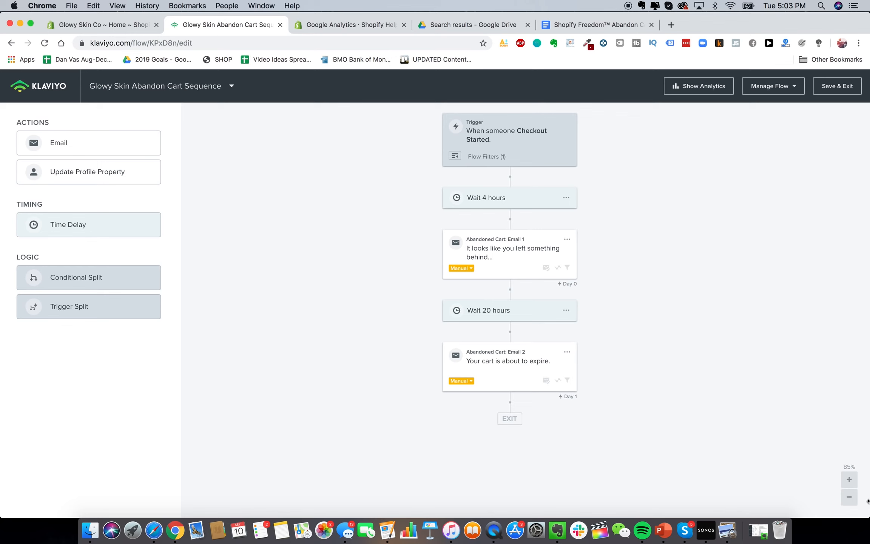
{"action": "left_click", "coordinate": [849, 479]}
{"action": "left_click", "coordinate": [484, 133]}
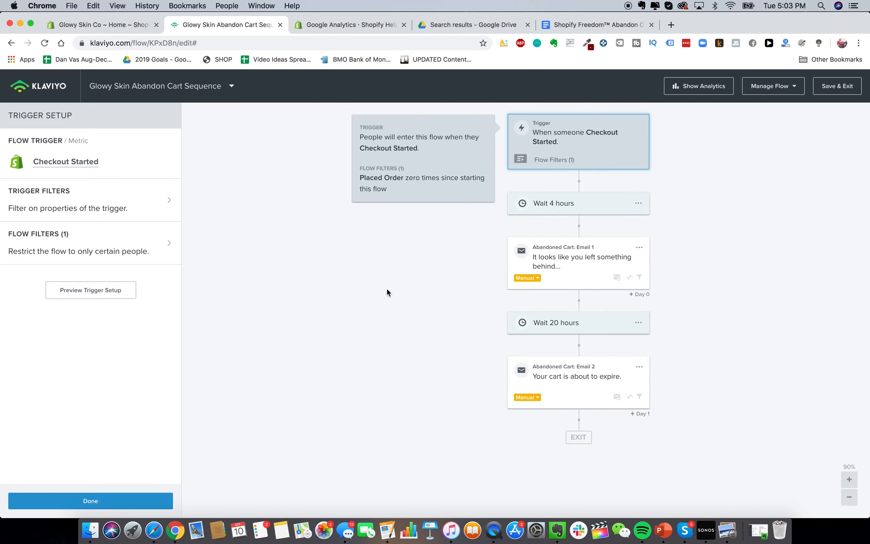
{"action": "left_click", "coordinate": [561, 203]}
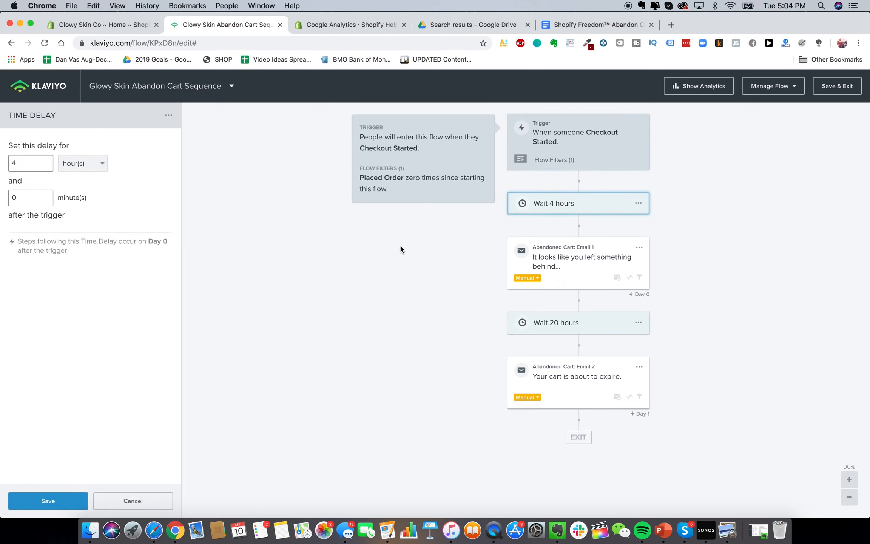
{"action": "left_click", "coordinate": [605, 26]}
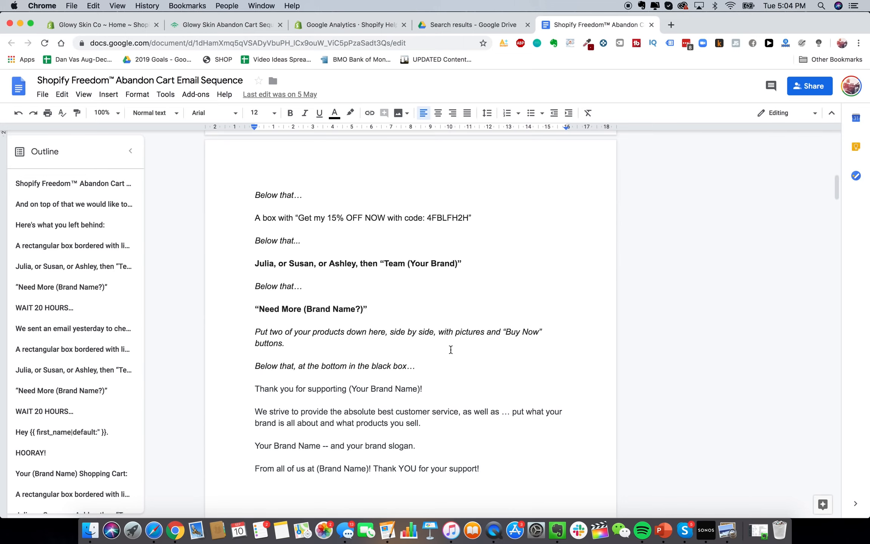
{"action": "scroll", "coordinate": [451, 350], "scroll_direction": "up", "scroll_amount": 15}
{"action": "scroll", "coordinate": [450, 350], "scroll_direction": "up", "scroll_amount": 2}
{"action": "scroll", "coordinate": [450, 349], "scroll_direction": "down", "scroll_amount": 2}
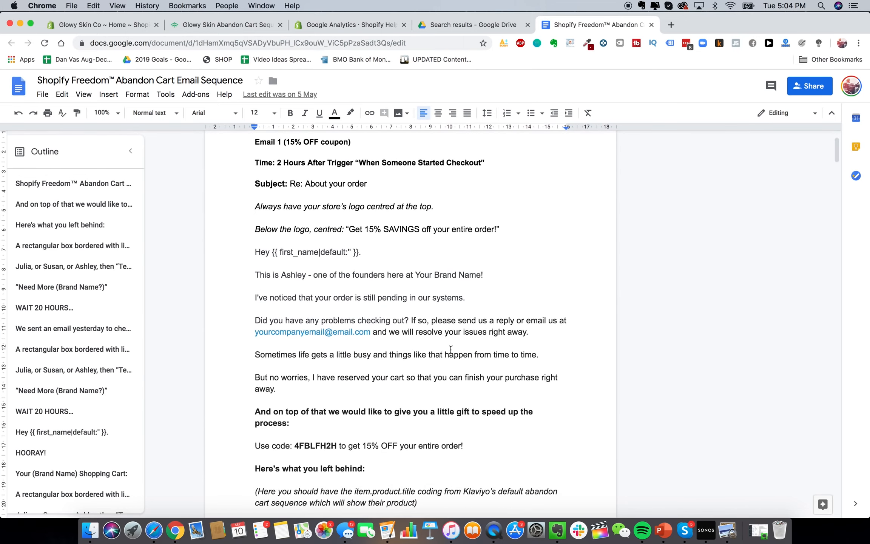
{"action": "scroll", "coordinate": [451, 350], "scroll_direction": "up", "scroll_amount": 1}
{"action": "scroll", "coordinate": [325, 184], "scroll_direction": "down", "scroll_amount": 1}
{"action": "scroll", "coordinate": [325, 184], "scroll_direction": "up", "scroll_amount": 1}
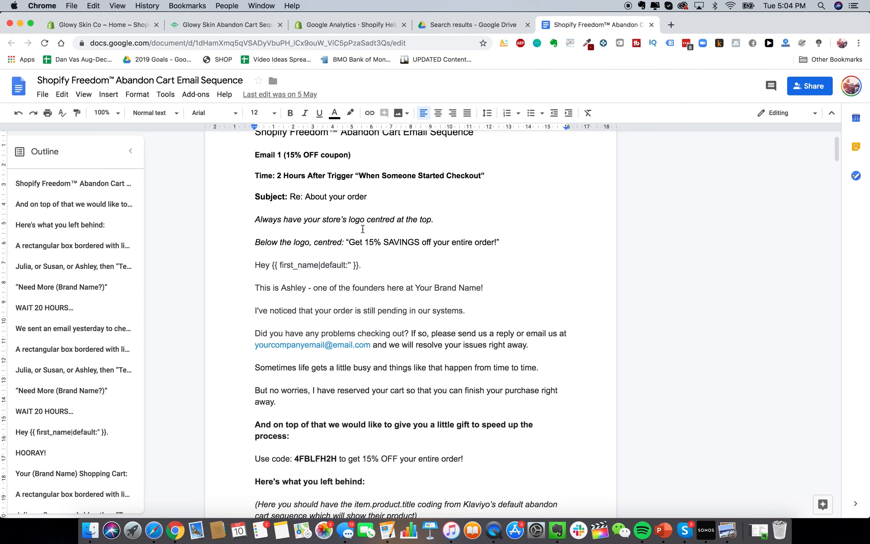
{"action": "scroll", "coordinate": [363, 229], "scroll_direction": "down", "scroll_amount": 1}
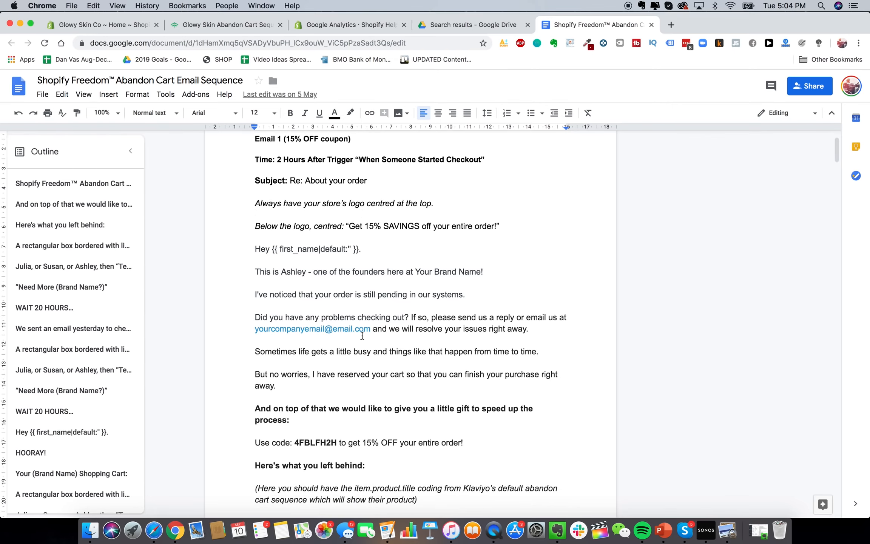
{"action": "scroll", "coordinate": [362, 335], "scroll_direction": "down", "scroll_amount": 15}
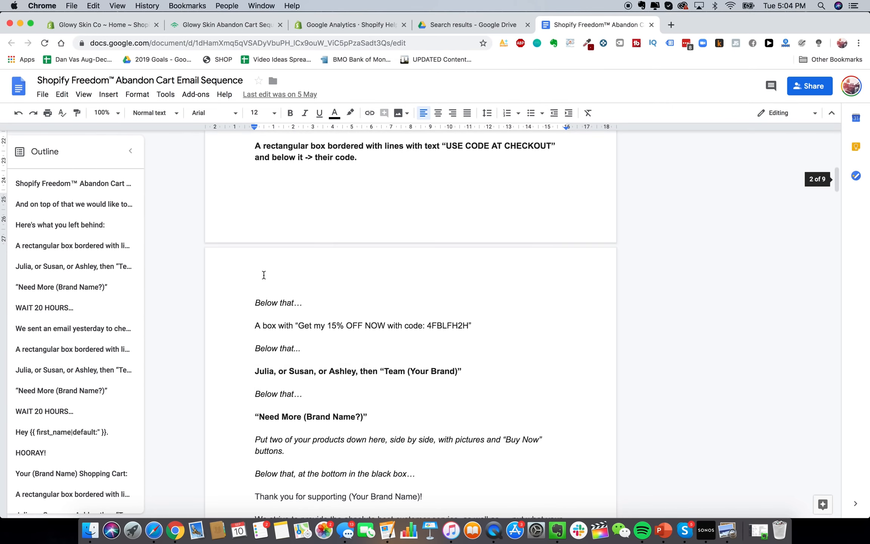
{"action": "scroll", "coordinate": [263, 275], "scroll_direction": "down", "scroll_amount": 20}
{"action": "scroll", "coordinate": [264, 275], "scroll_direction": "up", "scroll_amount": 4}
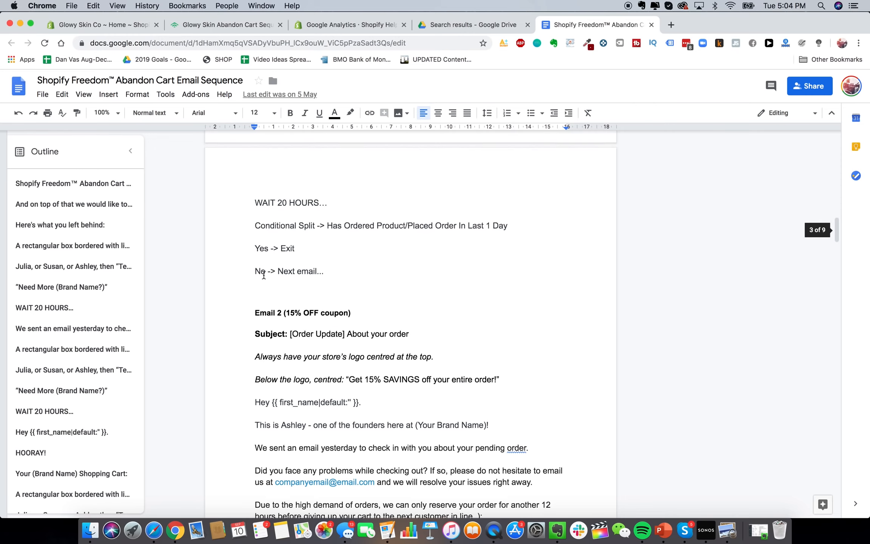
{"action": "scroll", "coordinate": [264, 275], "scroll_direction": "up", "scroll_amount": 20}
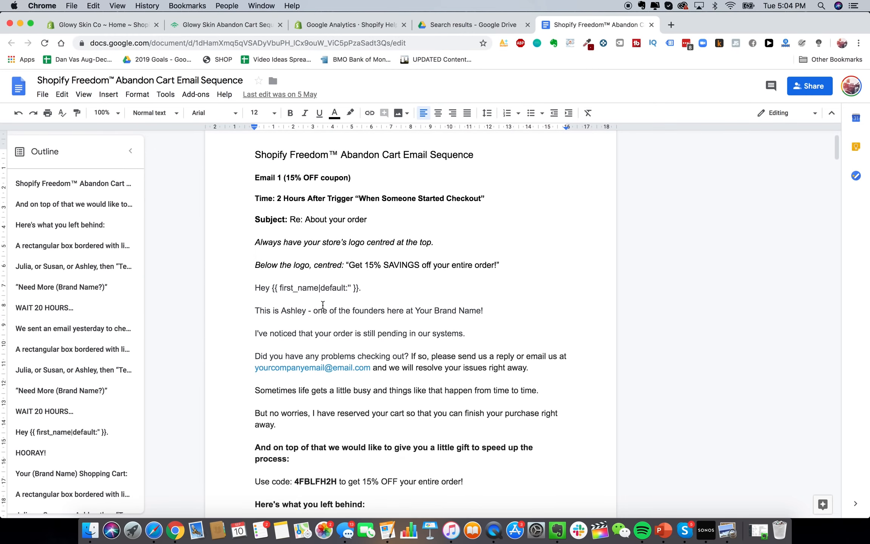
{"action": "scroll", "coordinate": [323, 305], "scroll_direction": "up", "scroll_amount": 2}
{"action": "scroll", "coordinate": [257, 233], "scroll_direction": "down", "scroll_amount": 1}
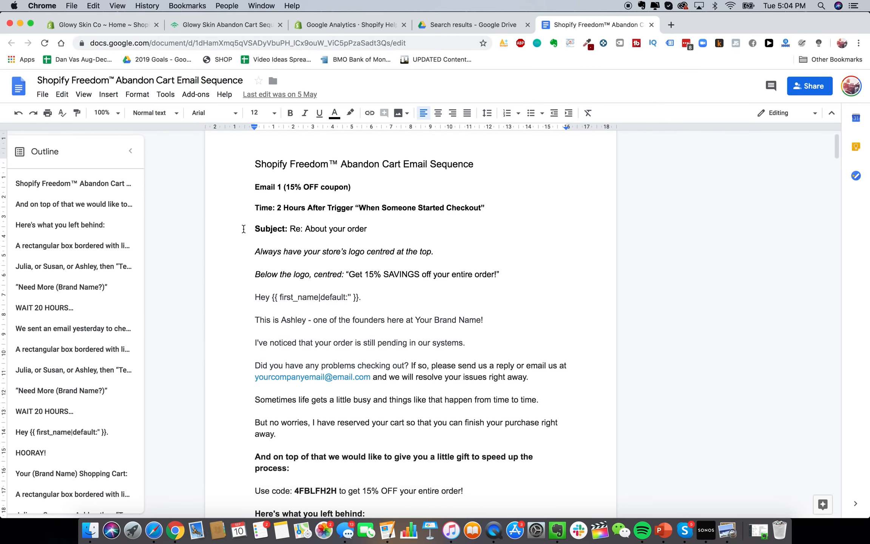
{"action": "scroll", "coordinate": [376, 447], "scroll_direction": "down", "scroll_amount": 10}
{"action": "scroll", "coordinate": [347, 287], "scroll_direction": "up", "scroll_amount": 8}
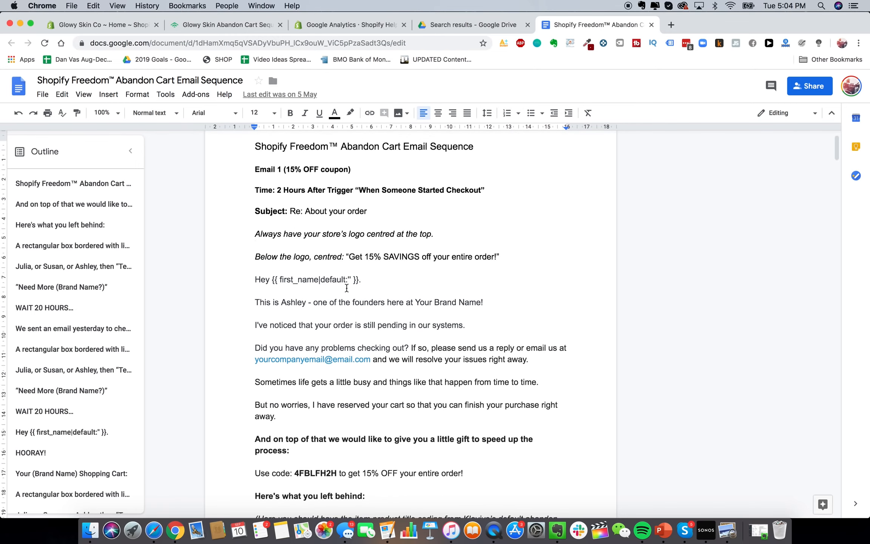
{"action": "scroll", "coordinate": [347, 288], "scroll_direction": "down", "scroll_amount": 8}
{"action": "scroll", "coordinate": [346, 286], "scroll_direction": "up", "scroll_amount": 6}
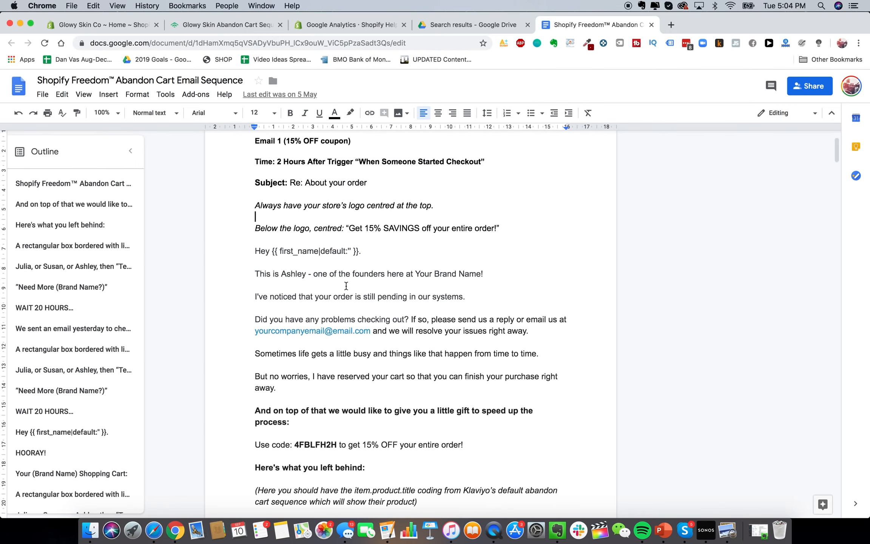
{"action": "scroll", "coordinate": [326, 236], "scroll_direction": "up", "scroll_amount": 2}
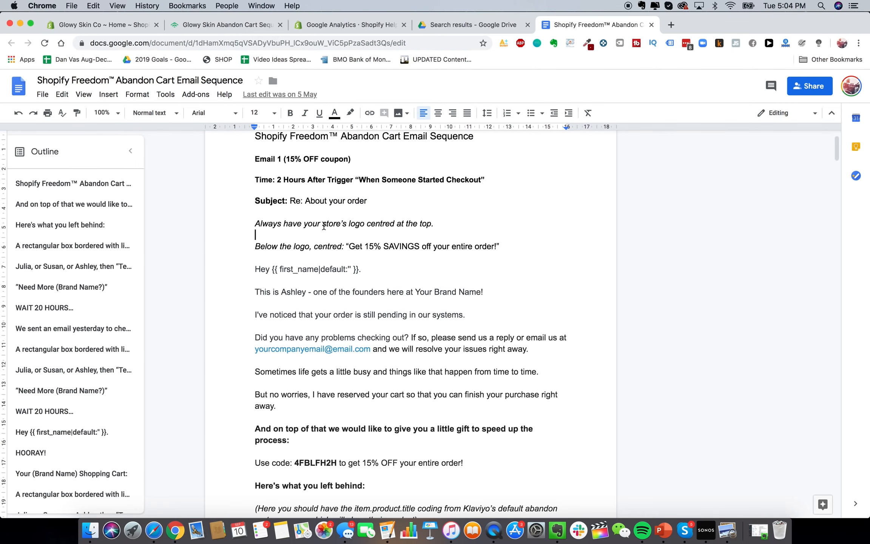
Delete the second email and the 20-hour wait from the Glowy Skin flow
{"action": "left_click", "coordinate": [236, 26]}
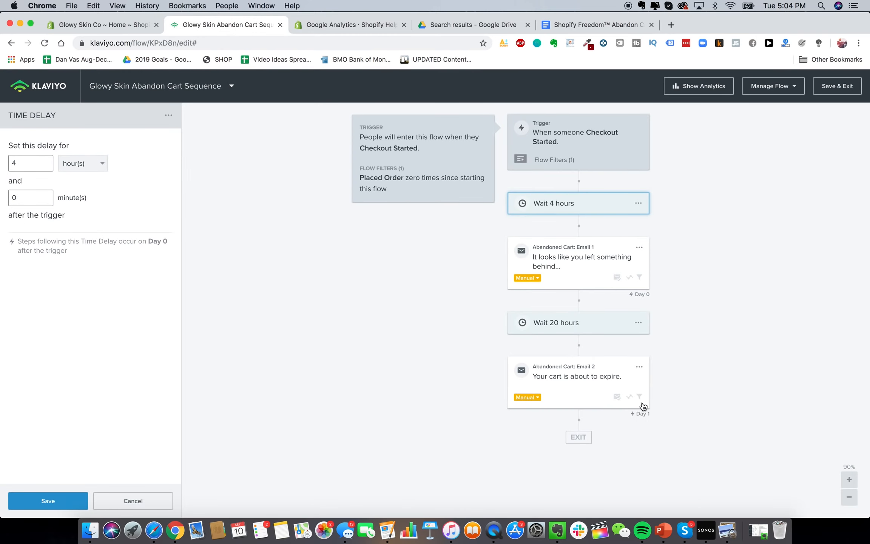
{"action": "left_click", "coordinate": [639, 367]}
{"action": "left_click", "coordinate": [655, 411]}
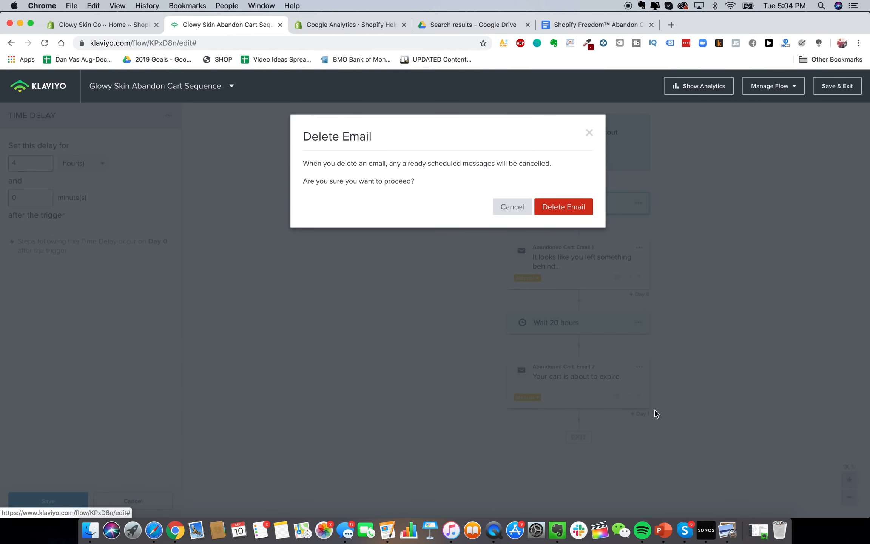
{"action": "left_click", "coordinate": [546, 208]}
{"action": "left_click", "coordinate": [638, 323]}
{"action": "left_click", "coordinate": [651, 344]}
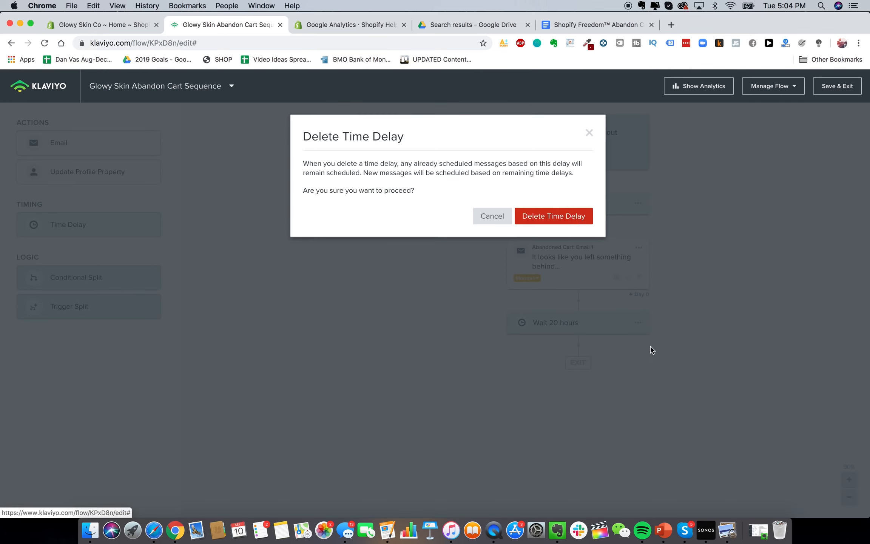
{"action": "left_click", "coordinate": [581, 220]}
Open Email 1's settings and shorten the sender name to Glowy Skin
{"action": "left_click", "coordinate": [592, 255]}
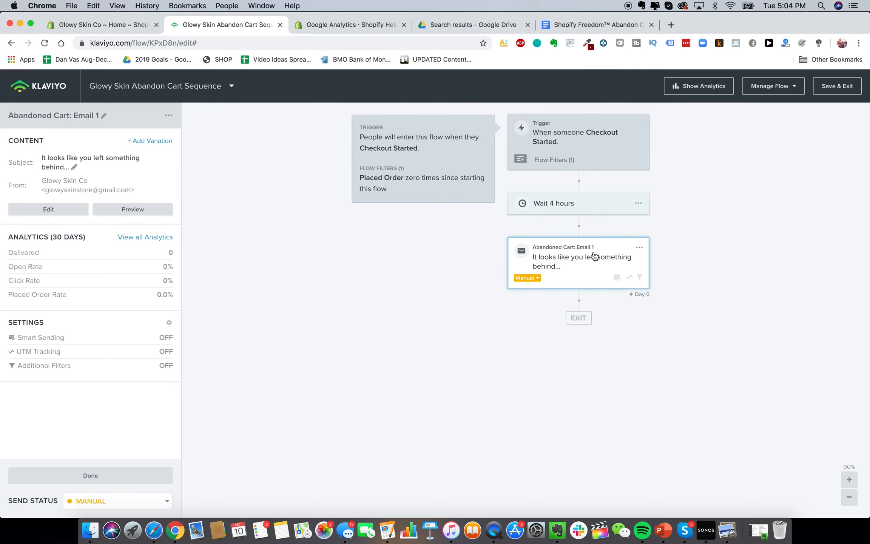
{"action": "left_click", "coordinate": [57, 214]}
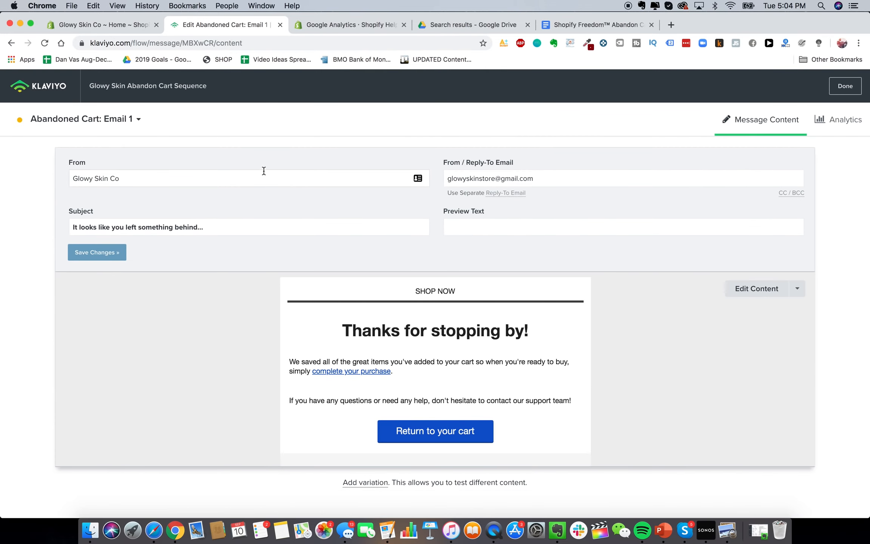
{"action": "left_click", "coordinate": [134, 180]}
{"action": "key", "text": "BackSpace"}
{"action": "key", "text": "BackSpace"}
{"action": "key", "text": "BackSpace"}
{"action": "left_click", "coordinate": [149, 222]}
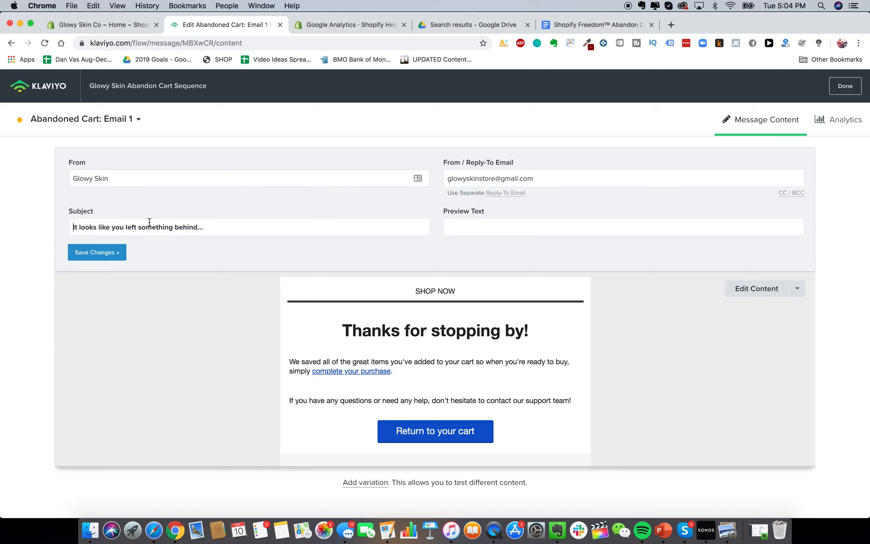
Paste 'Re: About your order' from the Doc as the subject and save the changes
{"action": "triple_click", "coordinate": [190, 228]}
{"action": "left_click", "coordinate": [592, 26]}
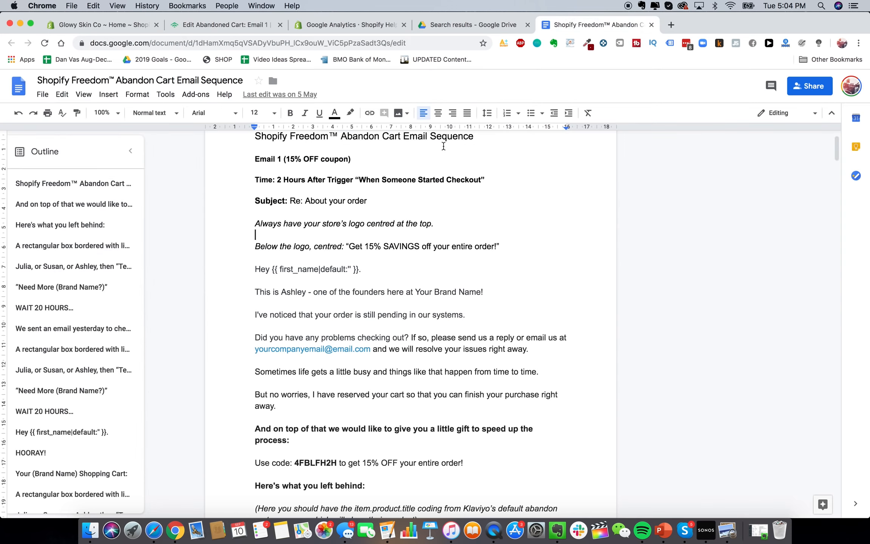
{"action": "left_click_drag", "start_coordinate": [368, 201], "coordinate": [294, 199]}
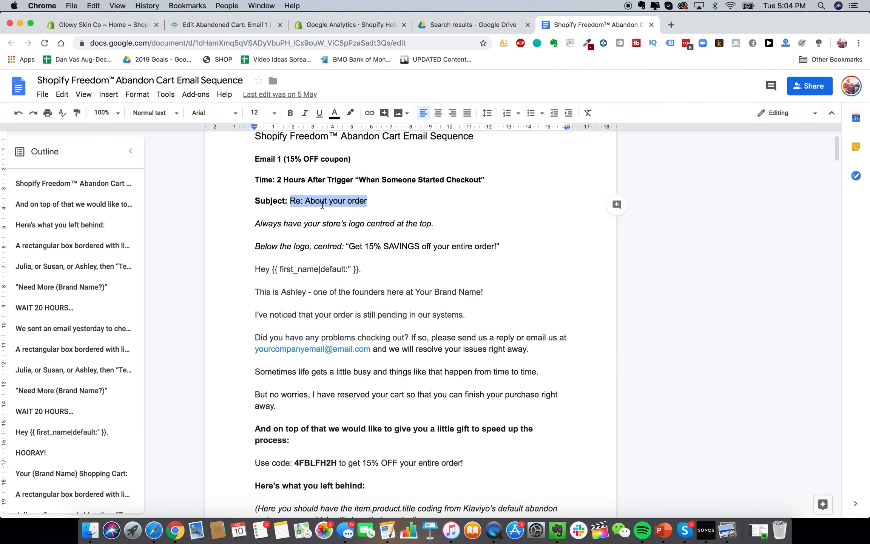
{"action": "left_click", "coordinate": [241, 25]}
{"action": "type", "text": "Re: About your order"}
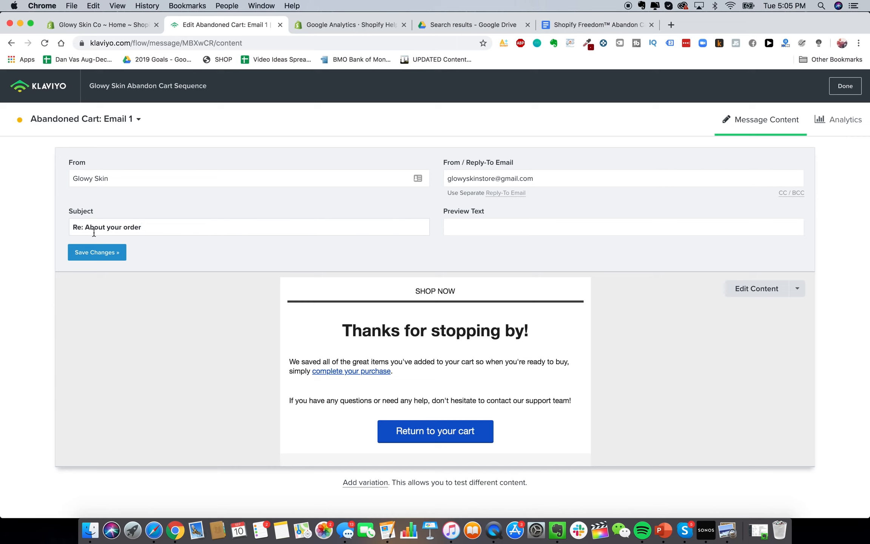
{"action": "left_click", "coordinate": [760, 291]}
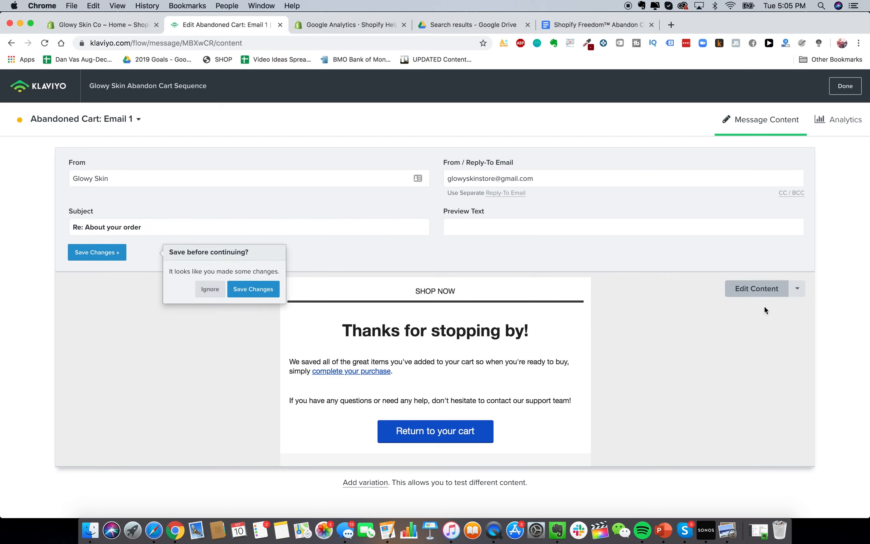
{"action": "left_click", "coordinate": [242, 294]}
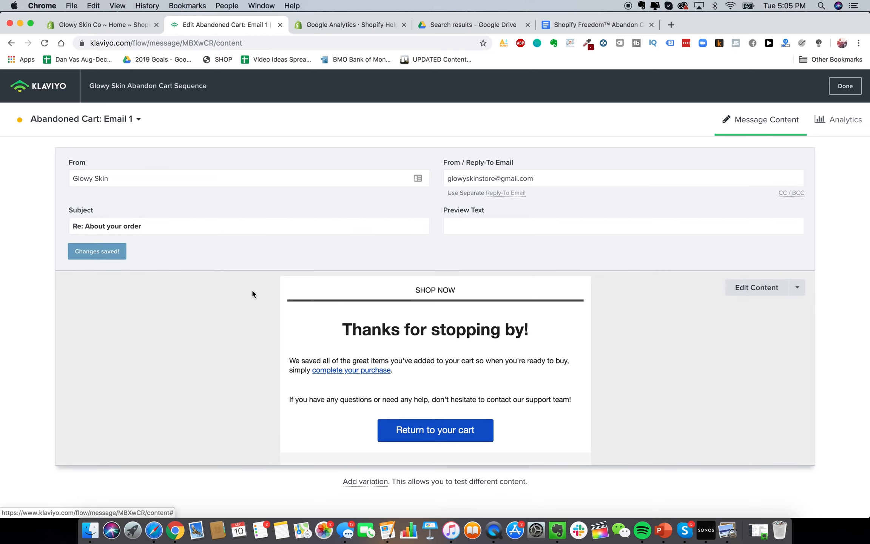
Open Email 1's content editor and check the email copy in the Doc
{"action": "left_click", "coordinate": [746, 288]}
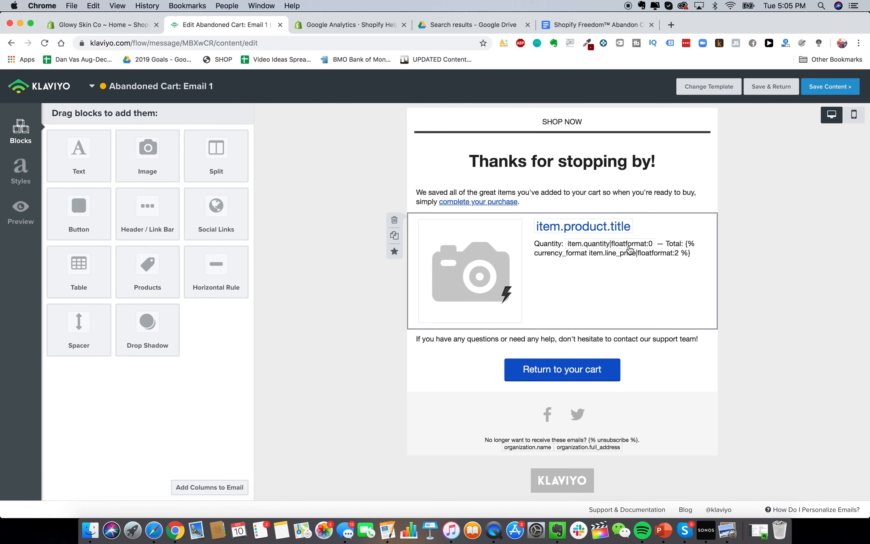
{"action": "left_click", "coordinate": [577, 25]}
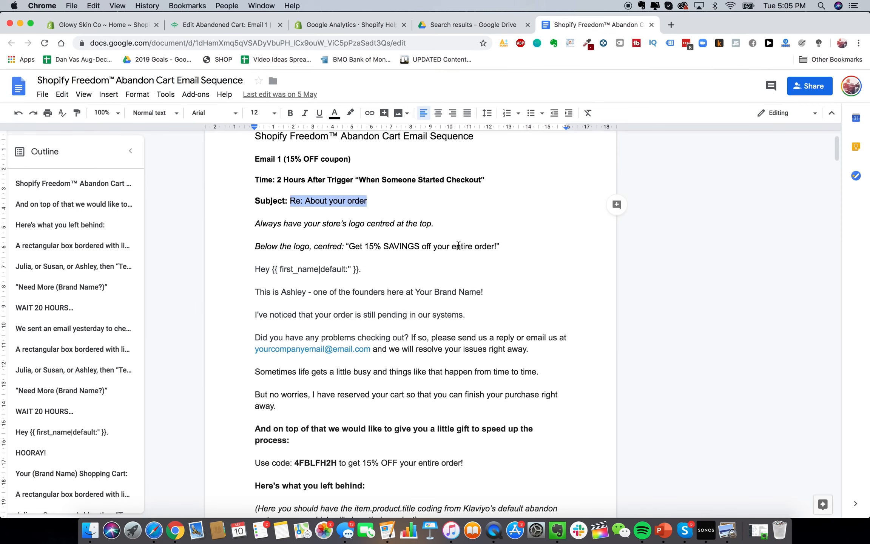
{"action": "left_click", "coordinate": [229, 26]}
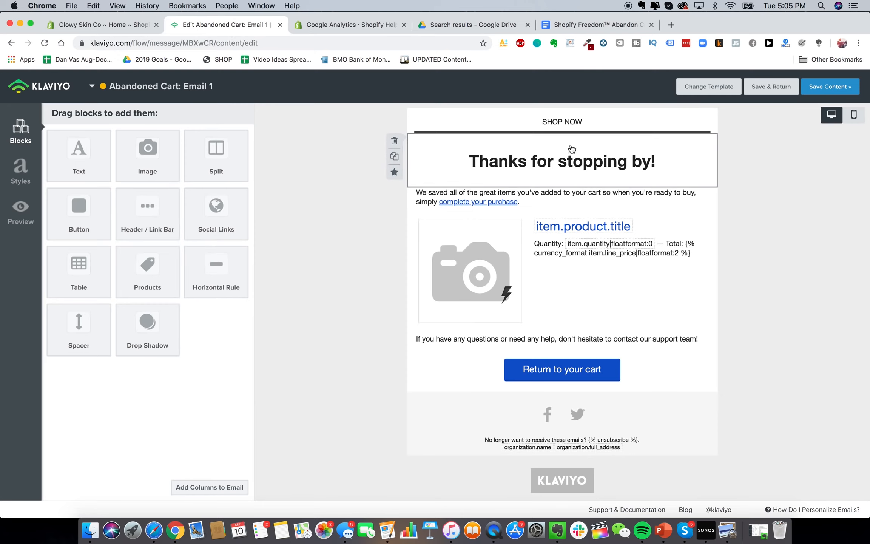
Drag an Image block to the top of the email and browse for an image
{"action": "mouse_move", "coordinate": [147, 153]}
{"action": "left_mouse_down"}
{"action": "mouse_move", "coordinate": [491, 141]}
{"action": "mouse_move", "coordinate": [521, 116]}
{"action": "left_mouse_up"}
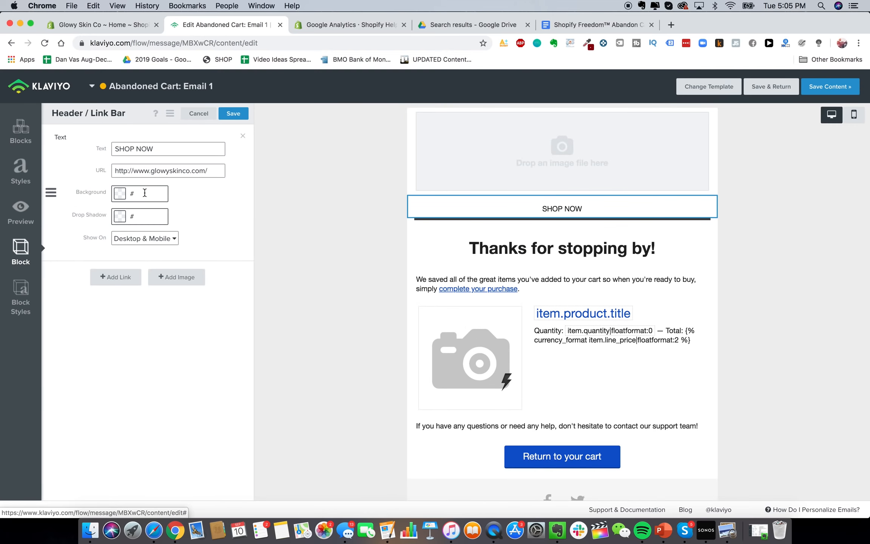
{"action": "left_click", "coordinate": [177, 277]}
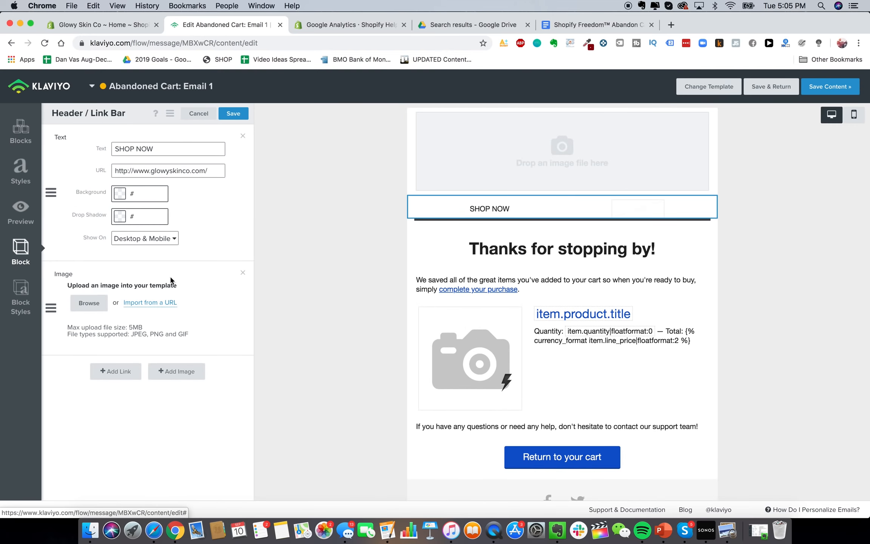
{"action": "left_click", "coordinate": [88, 304]}
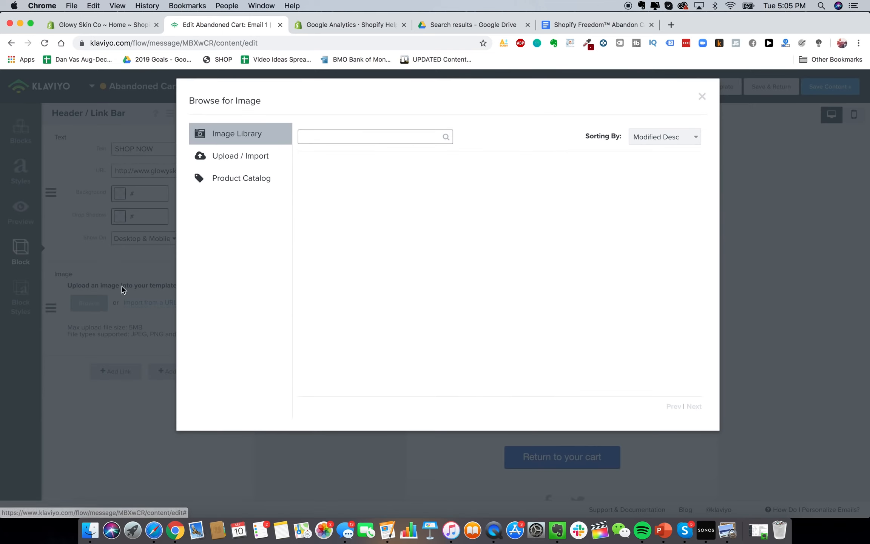
Upload GS.png as the top logo, centred, 280 px wide, filling its image area
{"action": "left_click", "coordinate": [226, 160]}
{"action": "key", "text": "super+Tab"}
{"action": "left_click_drag", "start_coordinate": [414, 265], "coordinate": [443, 163]}
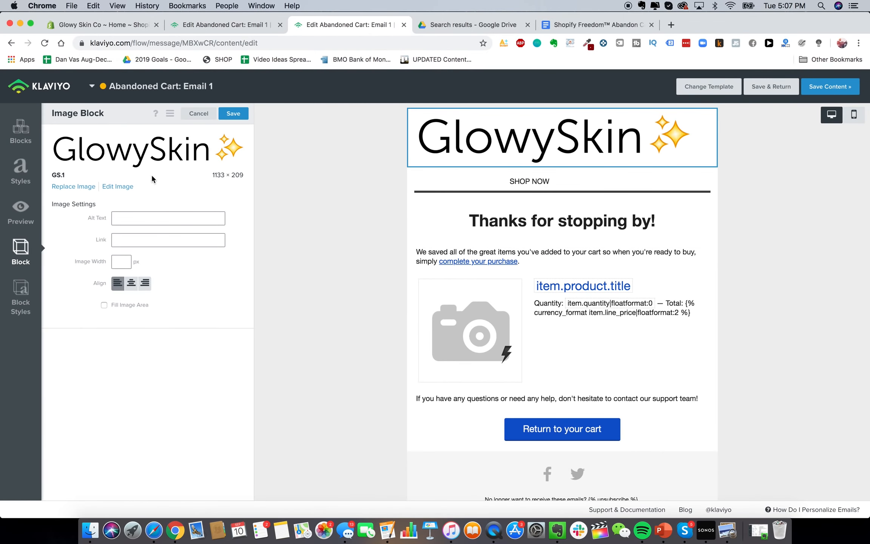
{"action": "type", "text": "200"}
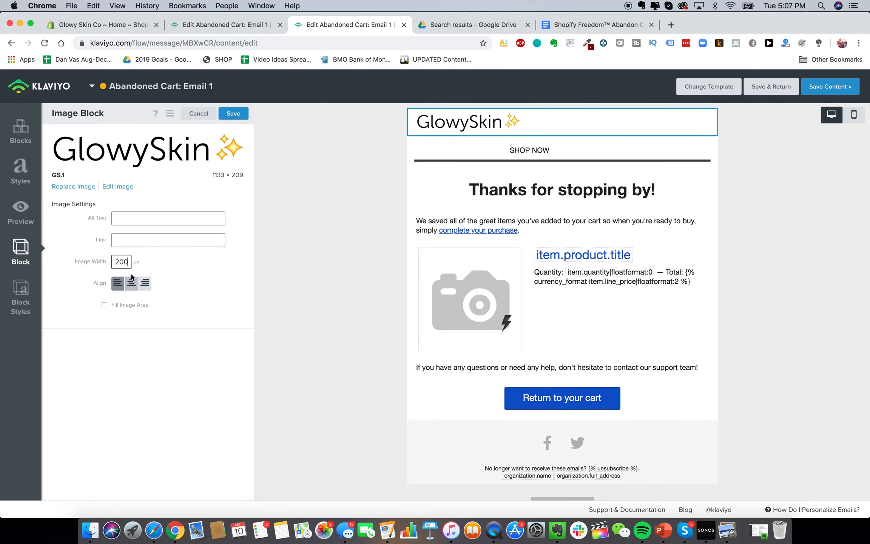
{"action": "left_click", "coordinate": [131, 283]}
{"action": "double_click", "coordinate": [131, 259]}
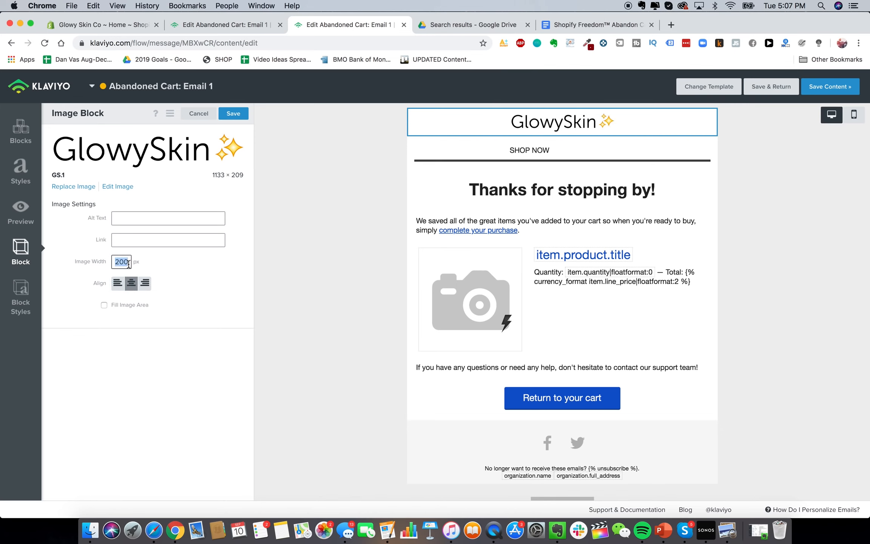
{"action": "type", "text": "280"}
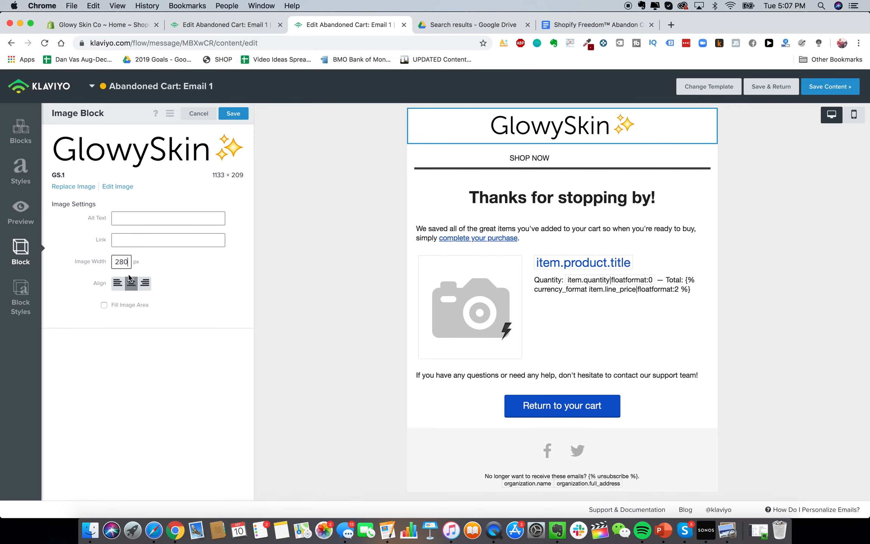
{"action": "left_click", "coordinate": [127, 306]}
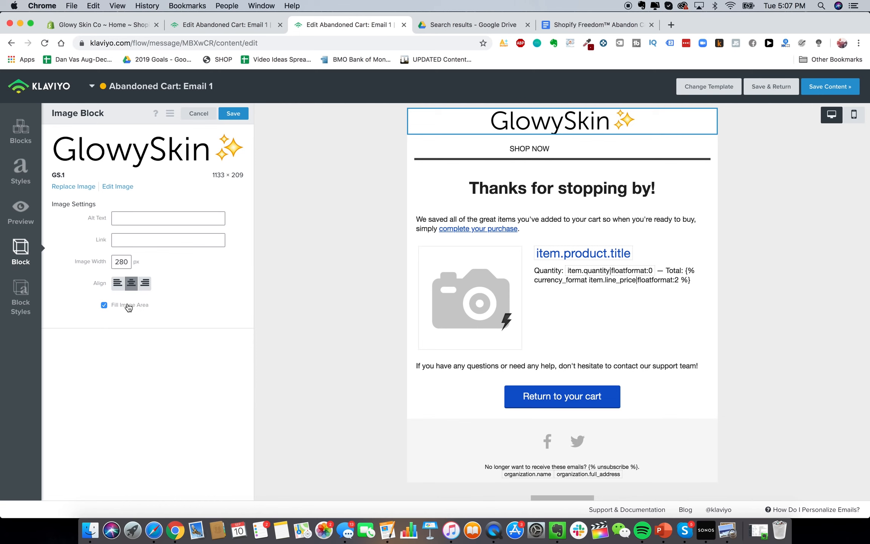
Delete the SHOP NOW header bar block
{"action": "left_click", "coordinate": [574, 144]}
{"action": "left_click", "coordinate": [396, 143]}
{"action": "left_click", "coordinate": [555, 189]}
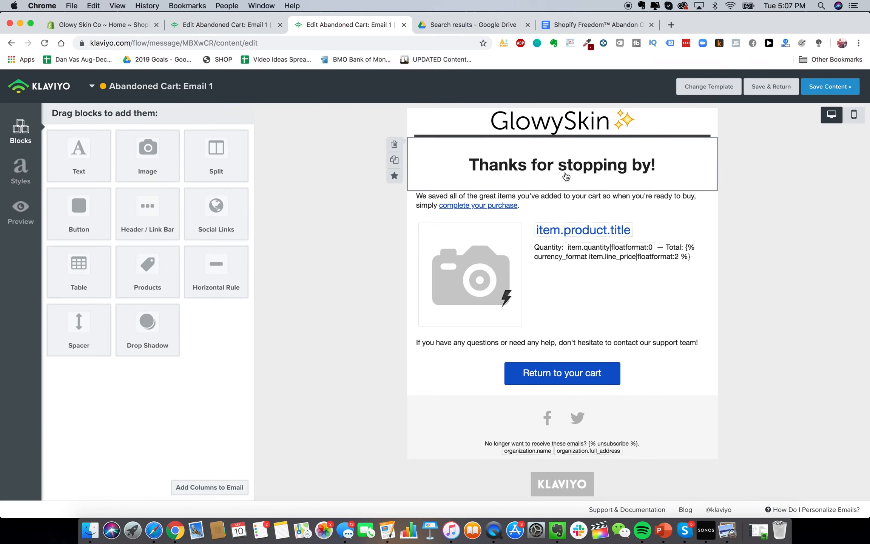
Retype the 'Thanks for stopping by!' heading as 'Get 15% OFF Your Order!'
{"action": "left_click", "coordinate": [561, 173]}
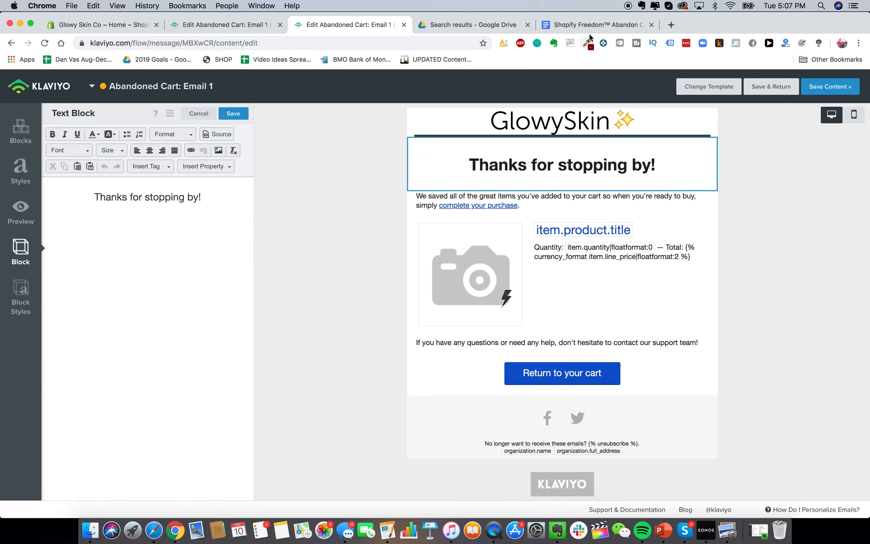
{"action": "left_click", "coordinate": [596, 25]}
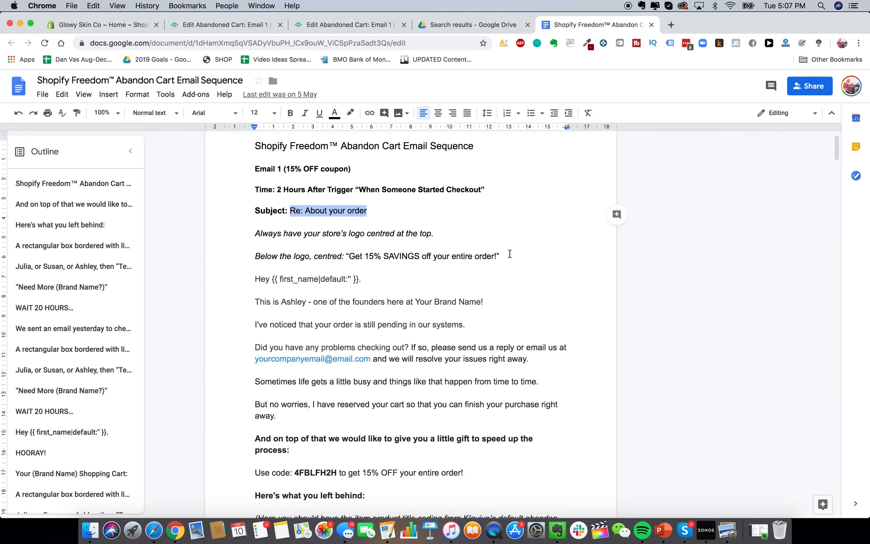
{"action": "left_click", "coordinate": [248, 23]}
{"action": "key", "text": "super+w"}
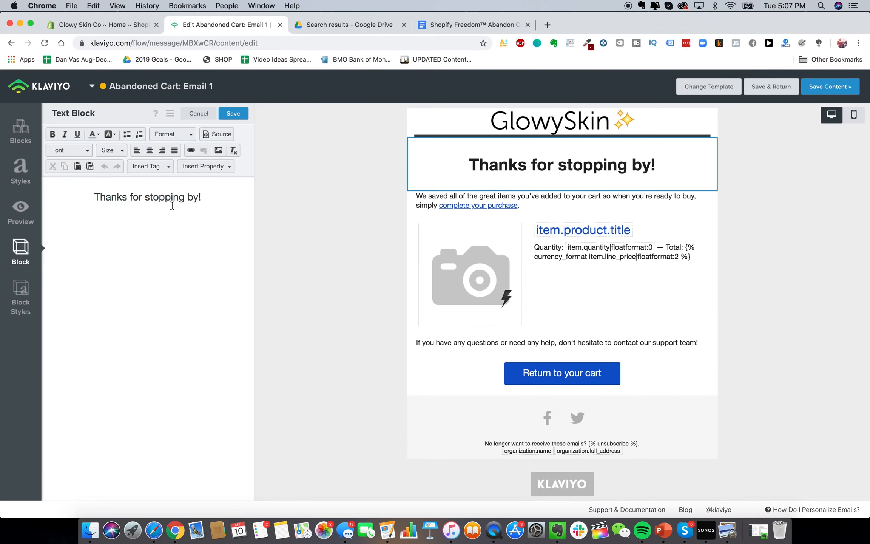
{"action": "triple_click", "coordinate": [172, 203]}
{"action": "type", "text": "Get 15% OFF S"}
{"action": "key", "text": "BackSpace"}
{"action": "type", "text": "Your Order"}
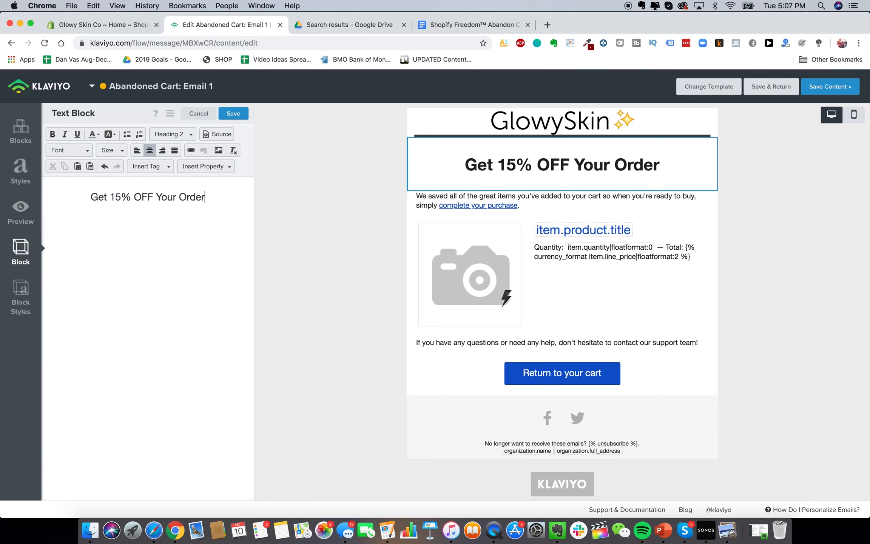
{"action": "type", "text": "!"}
{"action": "left_click", "coordinate": [488, 25]}
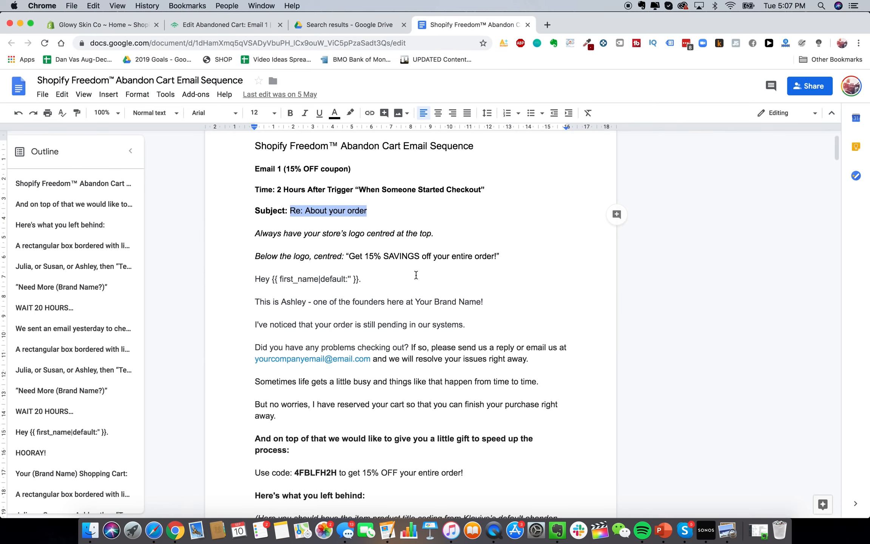
{"action": "scroll", "coordinate": [416, 275], "scroll_direction": "down", "scroll_amount": 1}
{"action": "scroll", "coordinate": [316, 251], "scroll_direction": "down", "scroll_amount": 2}
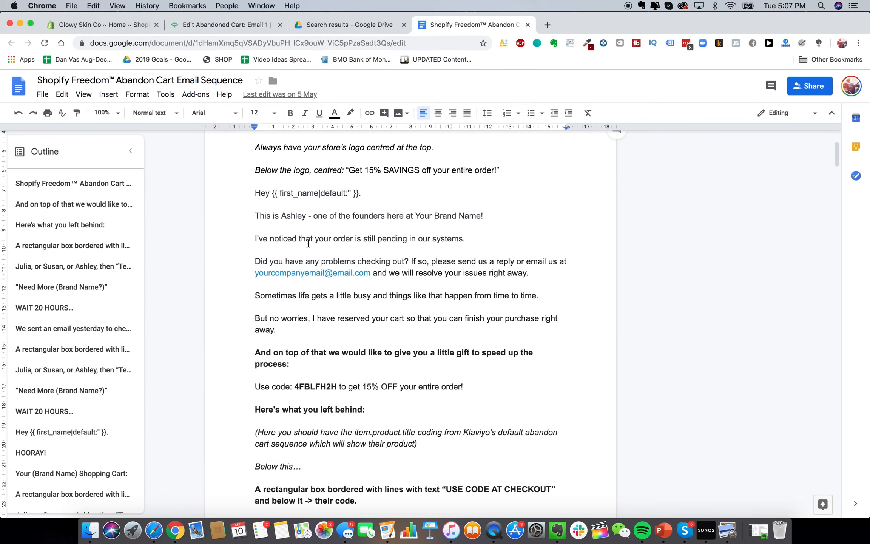
{"action": "left_click_drag", "start_coordinate": [252, 193], "coordinate": [362, 423]}
{"action": "left_click", "coordinate": [264, 194]}
{"action": "double_click", "coordinate": [290, 215]}
{"action": "left_click", "coordinate": [290, 218]}
{"action": "scroll", "coordinate": [290, 218], "scroll_direction": "up", "scroll_amount": 1}
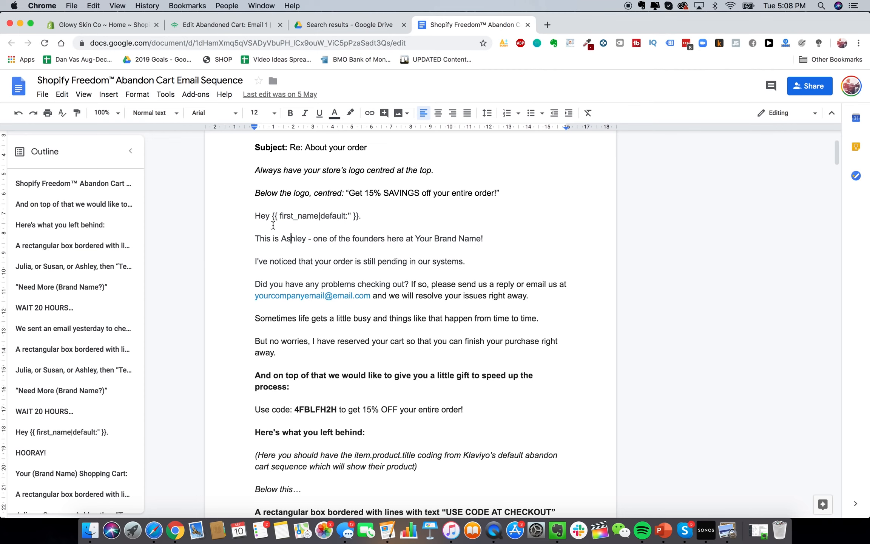
{"action": "scroll", "coordinate": [249, 205], "scroll_direction": "down", "scroll_amount": 1}
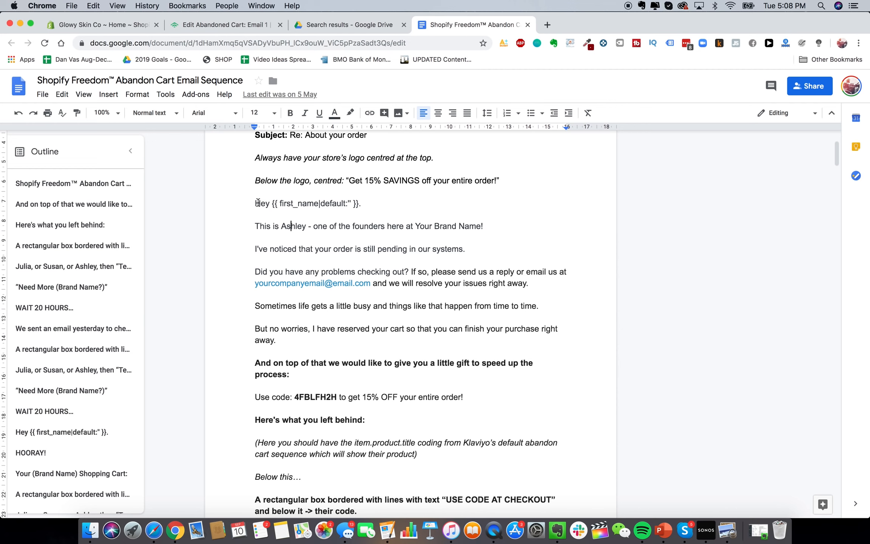
{"action": "left_click_drag", "start_coordinate": [267, 205], "coordinate": [428, 427]}
Paste the copied founder's message over the placeholder text in the block under the heading
{"action": "key", "text": "super+c"}
{"action": "left_click", "coordinate": [229, 26]}
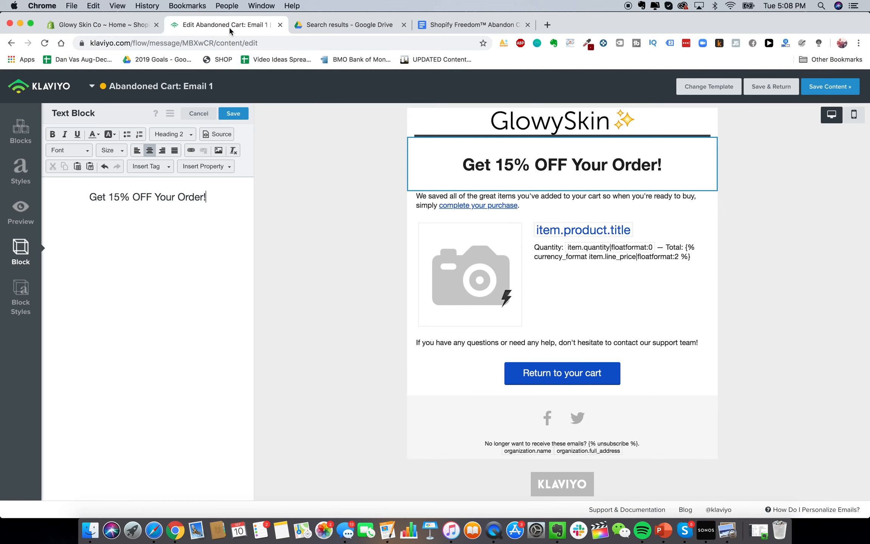
{"action": "left_click", "coordinate": [536, 200]}
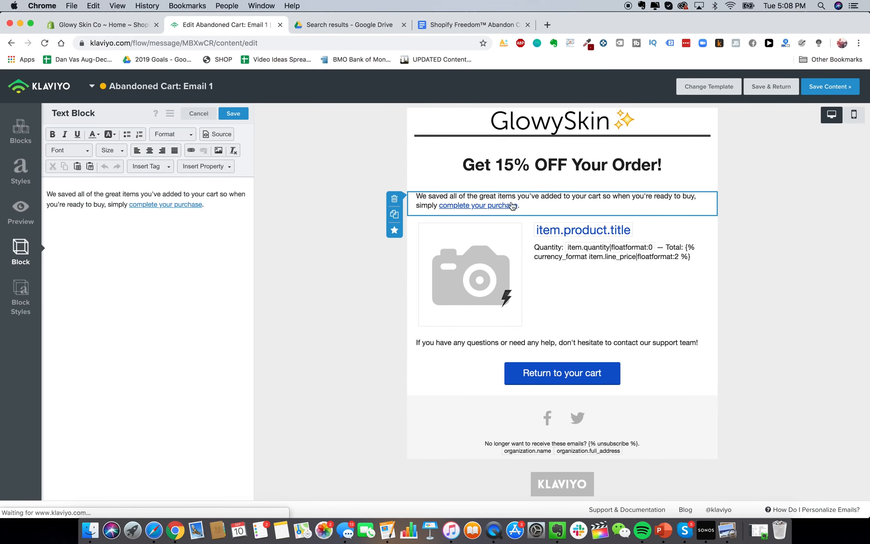
{"action": "left_click", "coordinate": [172, 213]}
{"action": "key", "text": "super+a"}
{"action": "key", "text": "super+v"}
Remove the stray blank lines and replace the placeholder with the store's e-mail address
{"action": "left_click", "coordinate": [126, 233]}
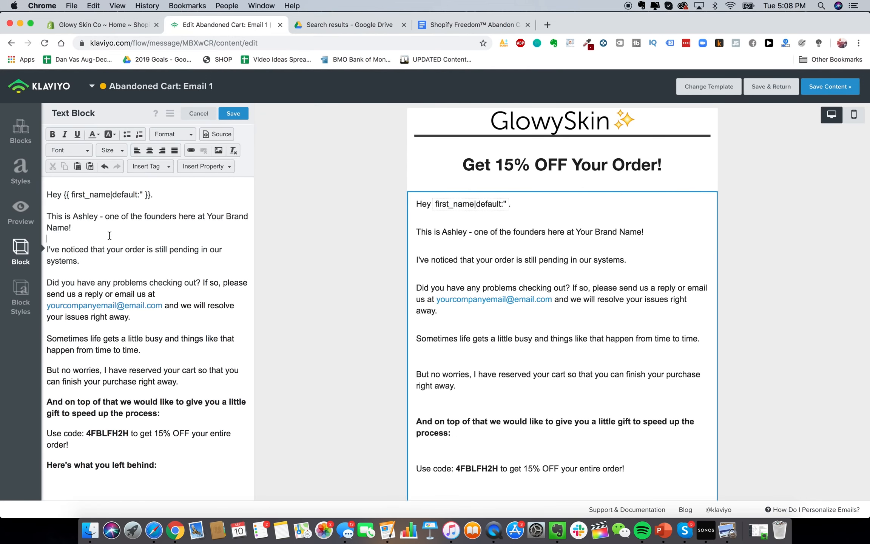
{"action": "key", "text": "BackSpace"}
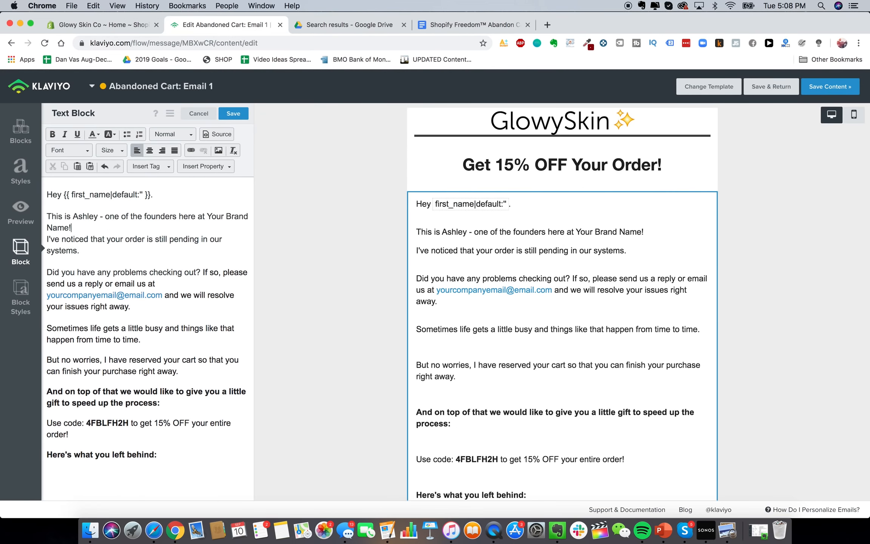
{"action": "left_click", "coordinate": [69, 260]}
{"action": "key", "text": "BackSpace"}
{"action": "left_click", "coordinate": [47, 284]}
{"action": "key", "text": "BackSpace"}
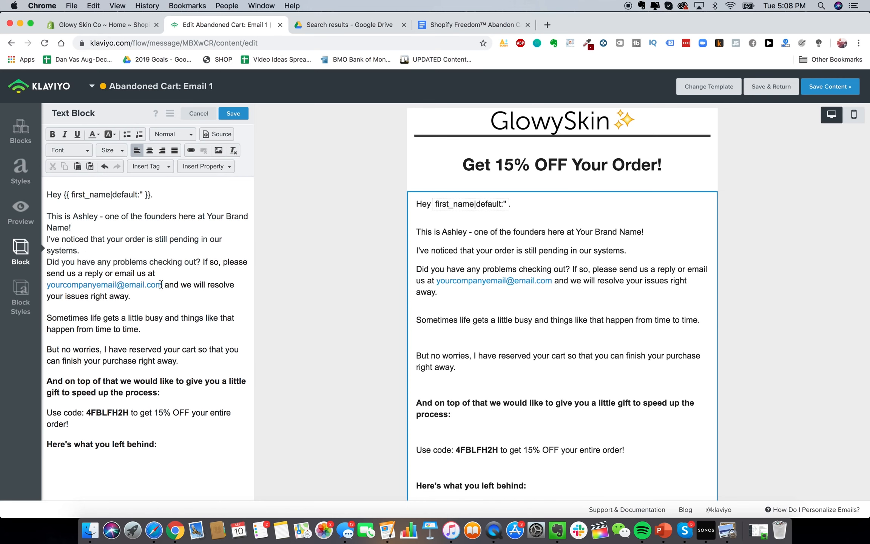
{"action": "left_click_drag", "start_coordinate": [161, 284], "coordinate": [46, 284]}
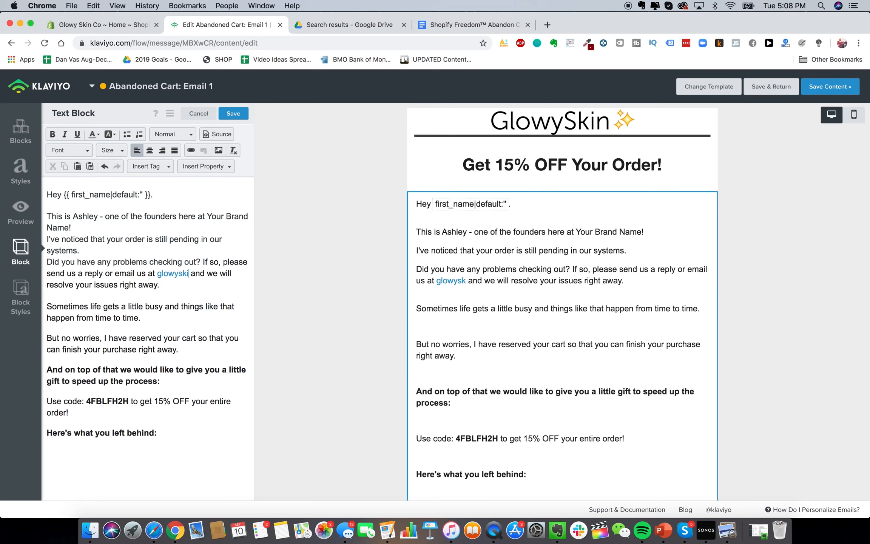
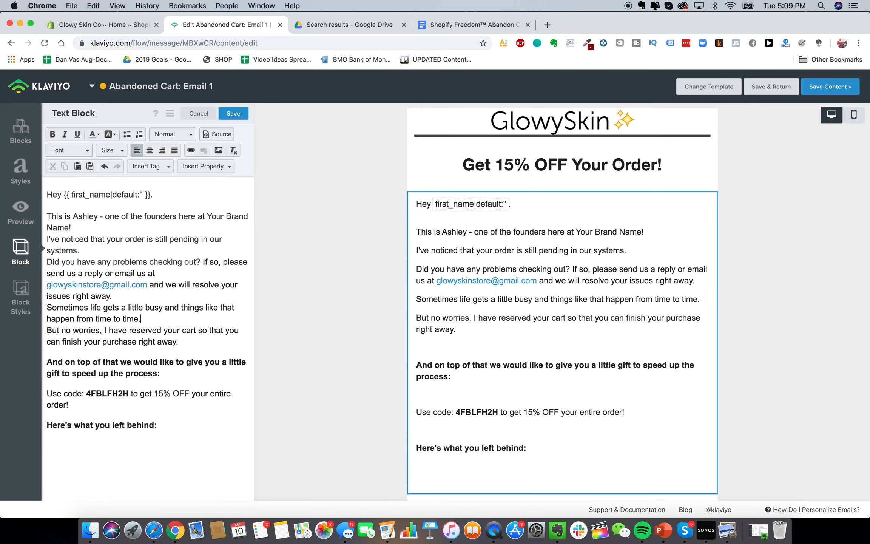
Set the Use code line to font size 18, left-aligned, with no blank line above
{"action": "triple_click", "coordinate": [100, 365]}
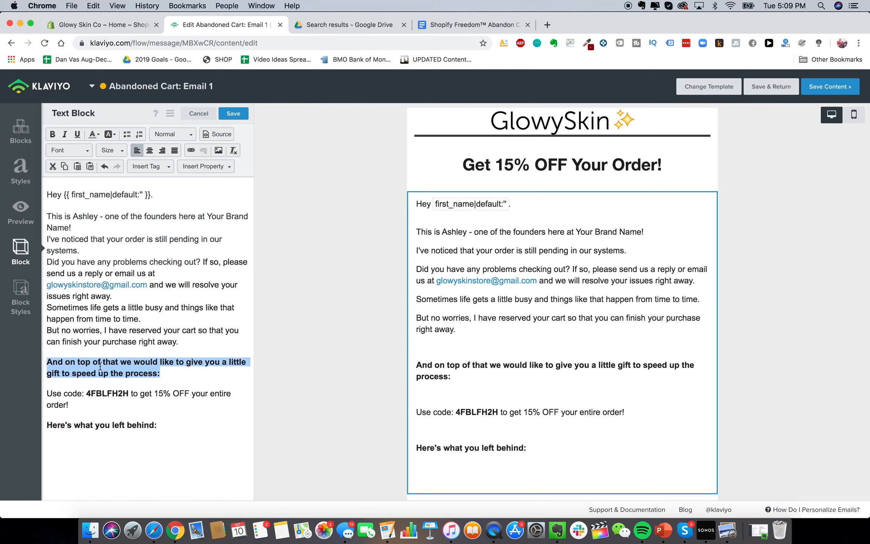
{"action": "left_click", "coordinate": [149, 150]}
{"action": "left_click", "coordinate": [137, 151]}
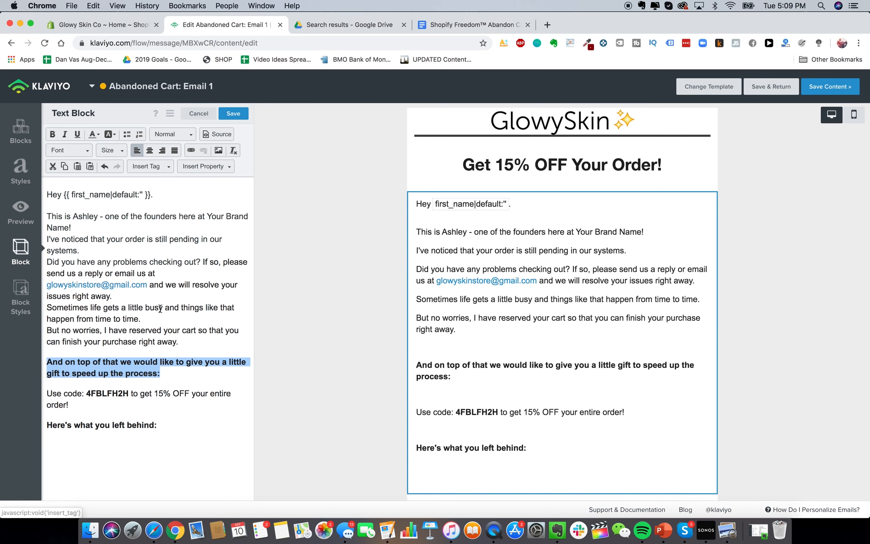
{"action": "triple_click", "coordinate": [135, 382]}
{"action": "left_click", "coordinate": [154, 150]}
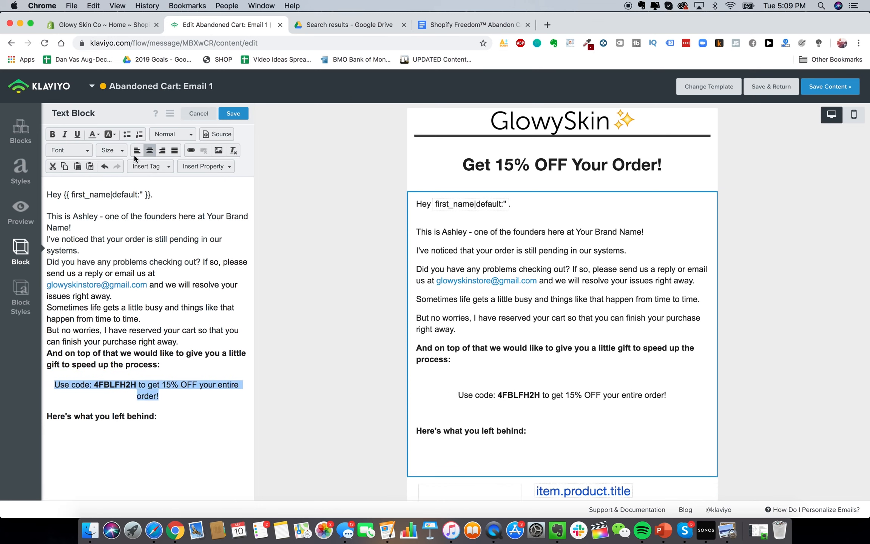
{"action": "left_click", "coordinate": [121, 150]}
{"action": "left_click", "coordinate": [156, 349]}
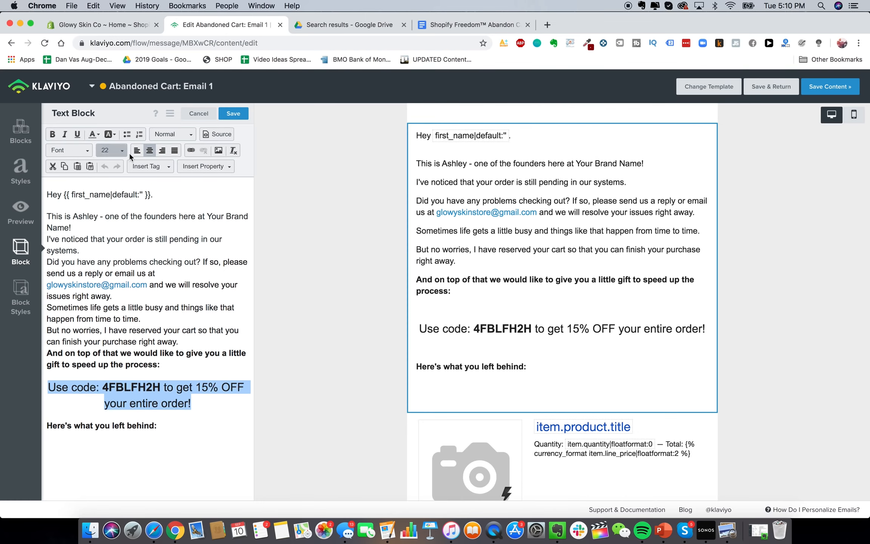
{"action": "left_click", "coordinate": [121, 150]}
{"action": "left_click", "coordinate": [113, 166]}
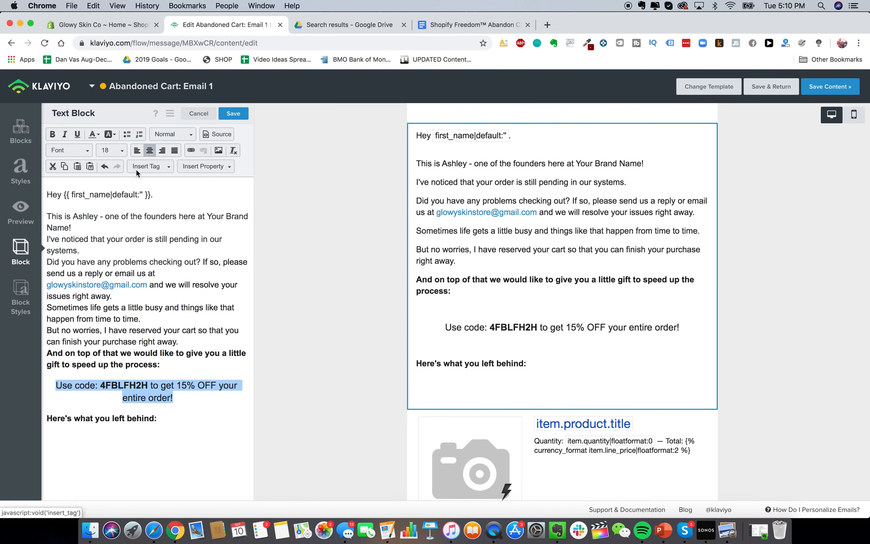
{"action": "left_click", "coordinate": [137, 150]}
{"action": "left_click", "coordinate": [120, 368]}
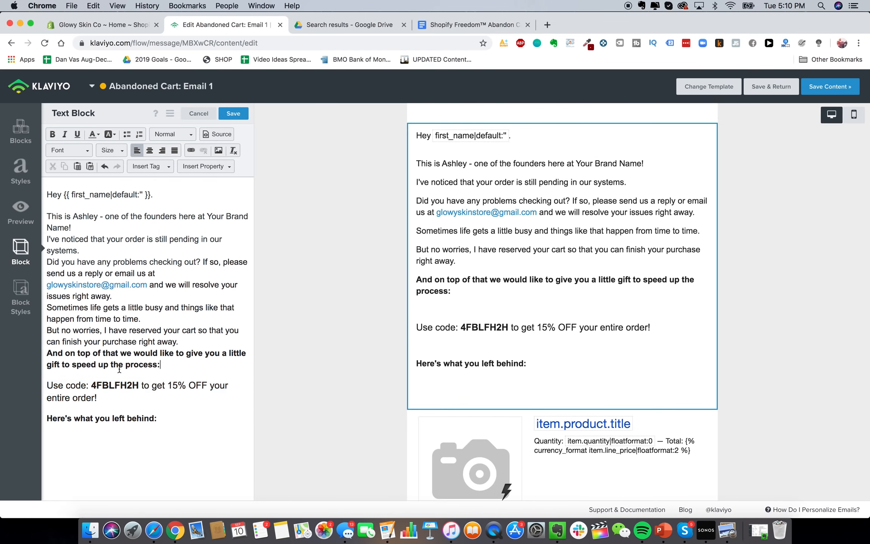
{"action": "key", "text": "BackSpace"}
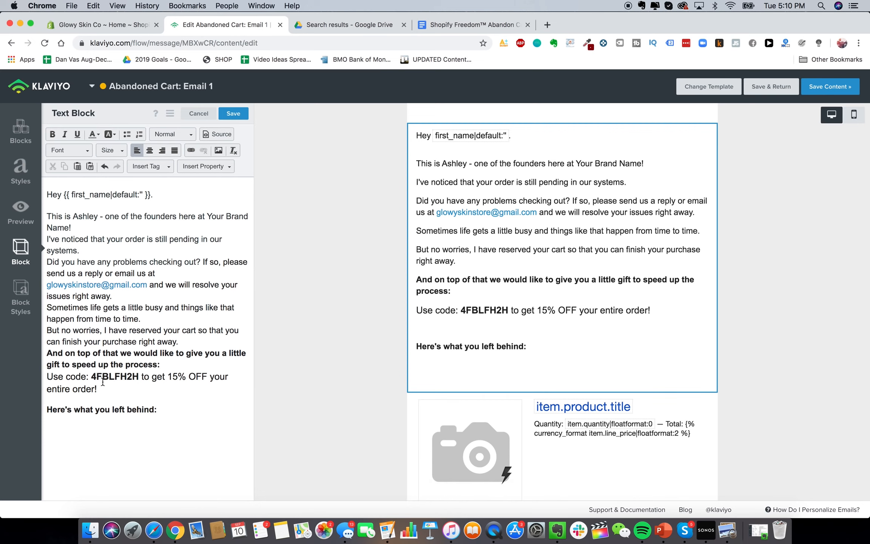
Delete the empty lines around 'Here's what you left behind:', checking the mobile preview
{"action": "left_click", "coordinate": [77, 400]}
{"action": "left_click", "coordinate": [853, 115]}
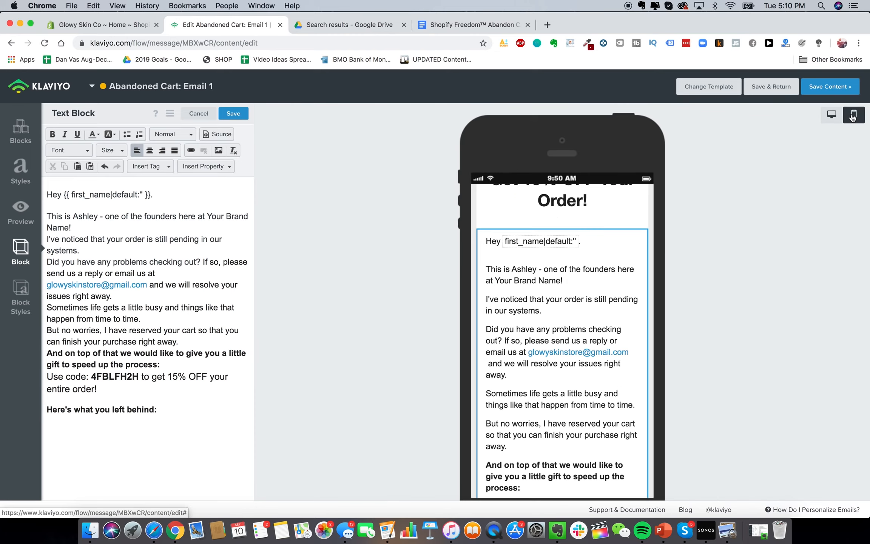
{"action": "scroll", "coordinate": [653, 311], "scroll_direction": "down", "scroll_amount": 3}
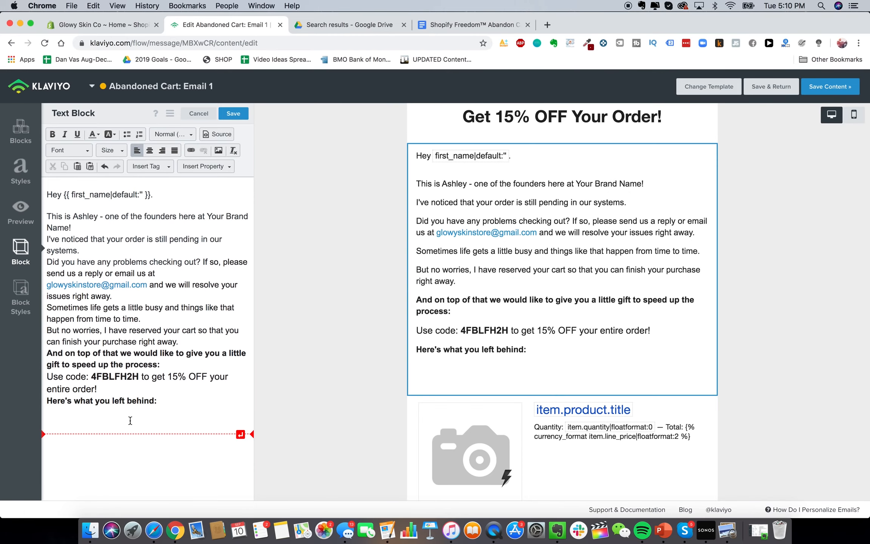
{"action": "key", "text": "BackSpace"}
{"action": "key", "text": "BackSpace"}
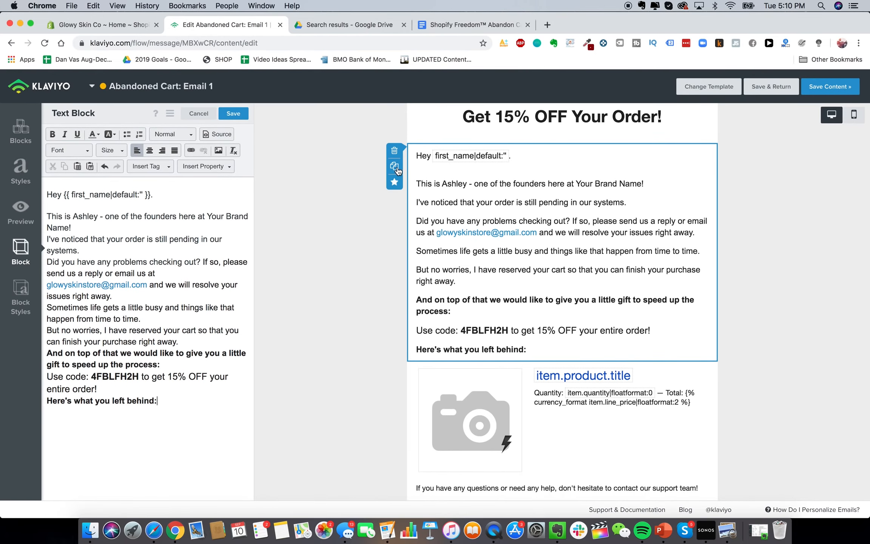
Duplicate the text block, move the copy below the product item, and select all its text
{"action": "left_click", "coordinate": [395, 166]}
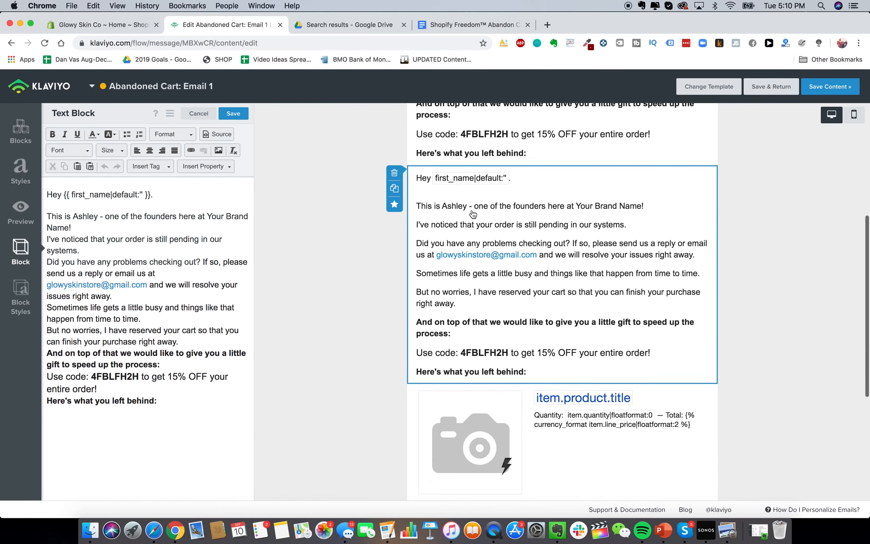
{"action": "left_click_drag", "start_coordinate": [646, 187], "coordinate": [657, 289]}
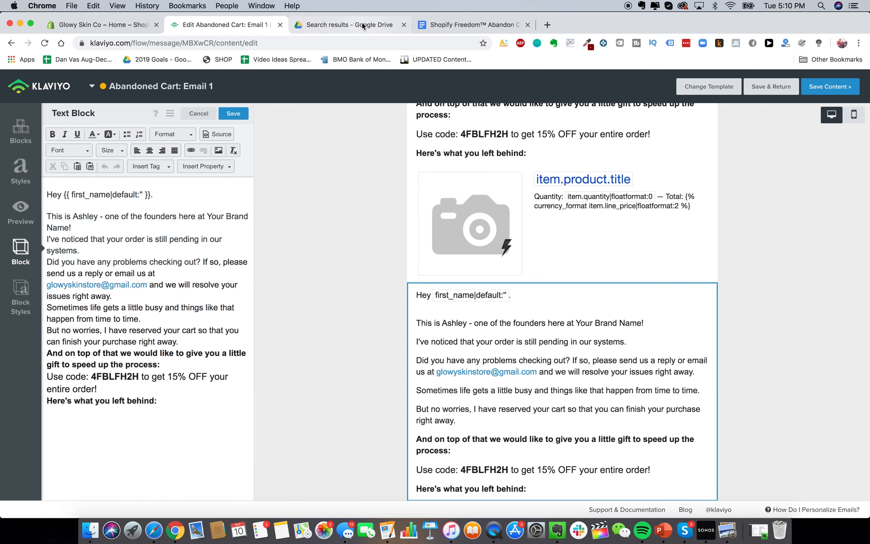
{"action": "left_click", "coordinate": [469, 24]}
{"action": "scroll", "coordinate": [385, 291], "scroll_direction": "down", "scroll_amount": 5}
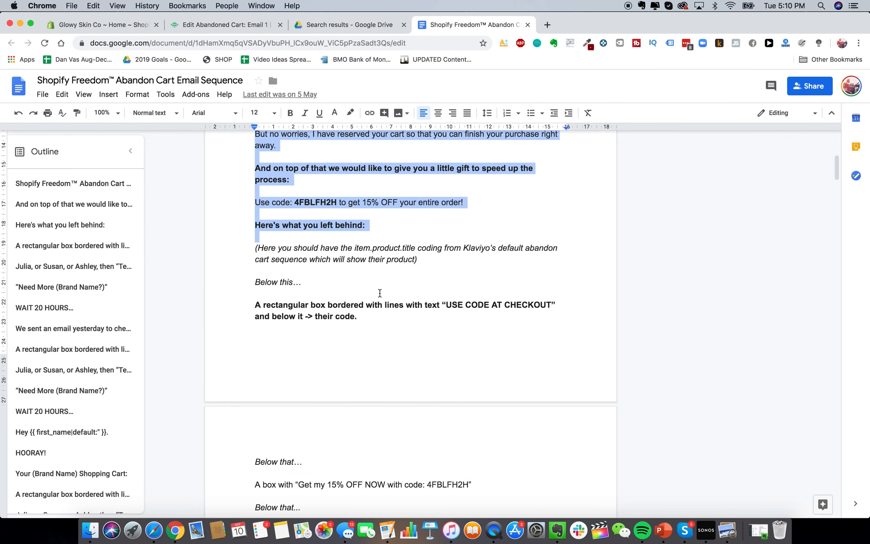
{"action": "scroll", "coordinate": [290, 246], "scroll_direction": "down", "scroll_amount": 1}
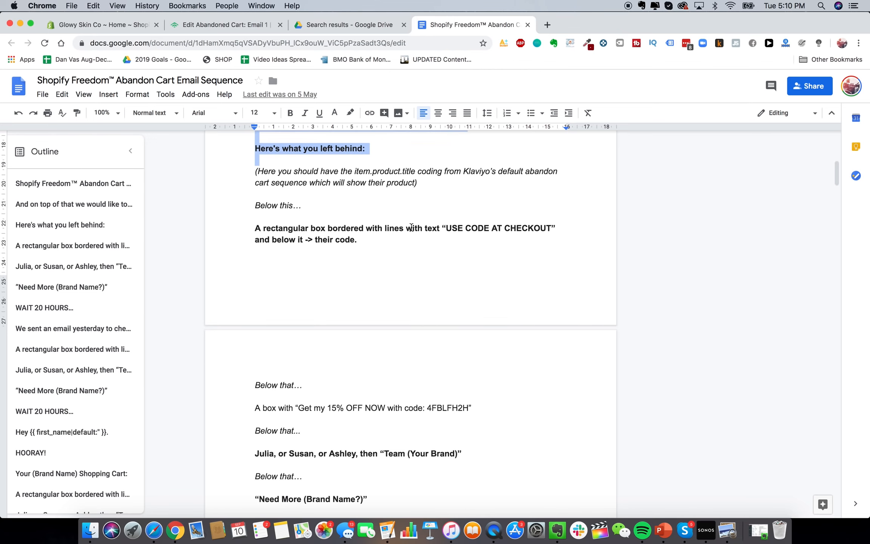
{"action": "left_click", "coordinate": [210, 24]}
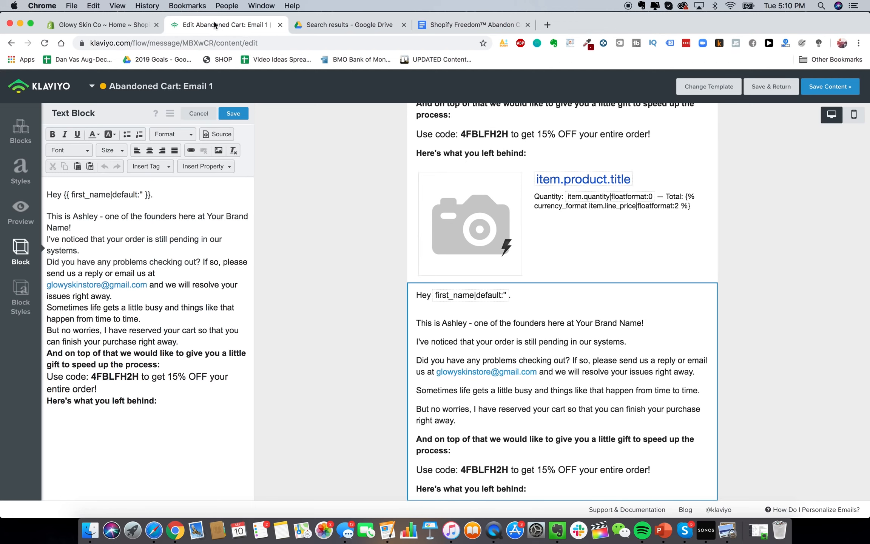
{"action": "scroll", "coordinate": [307, 325], "scroll_direction": "down", "scroll_amount": 2}
{"action": "triple_click", "coordinate": [216, 272]}
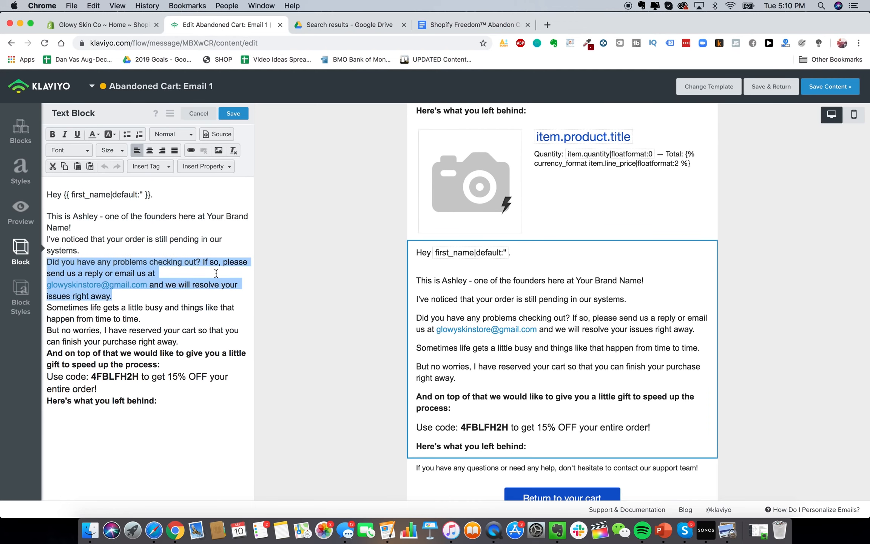
{"action": "key", "text": "super+a"}
Enter 'USE CODE AT CHECKOUT' as centered, bold text at font size 22
{"action": "type", "text": "USE CODE"}
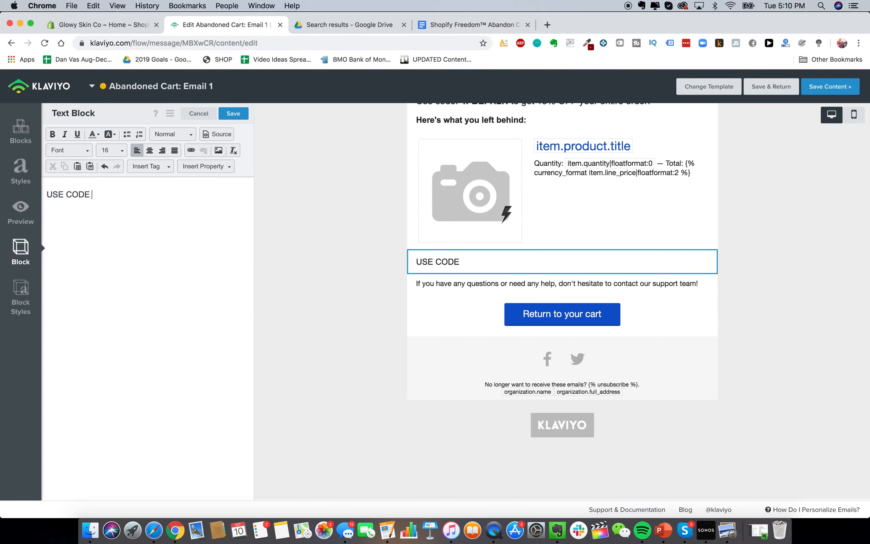
{"action": "type", "text": " AT CHECKOUT"}
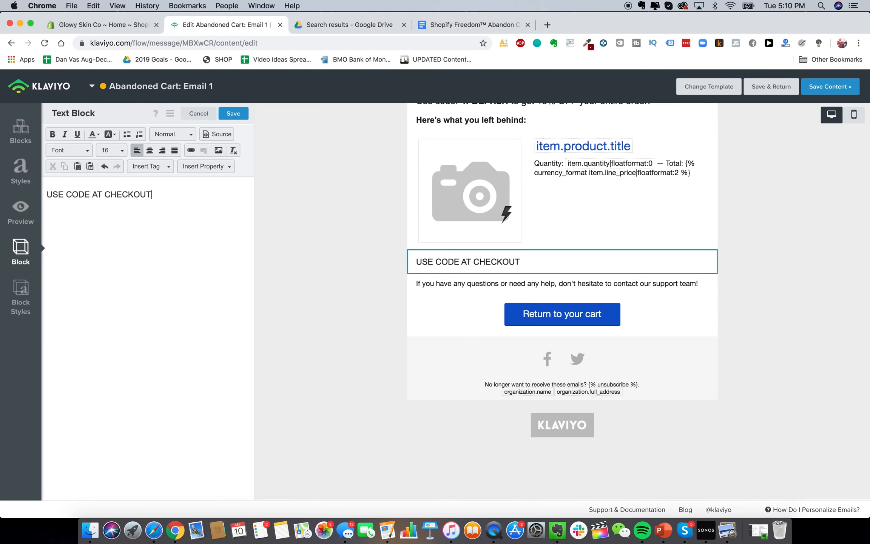
{"action": "left_click", "coordinate": [149, 151]}
{"action": "key", "text": "super+a"}
{"action": "left_click", "coordinate": [52, 134]}
{"action": "left_click", "coordinate": [115, 152]}
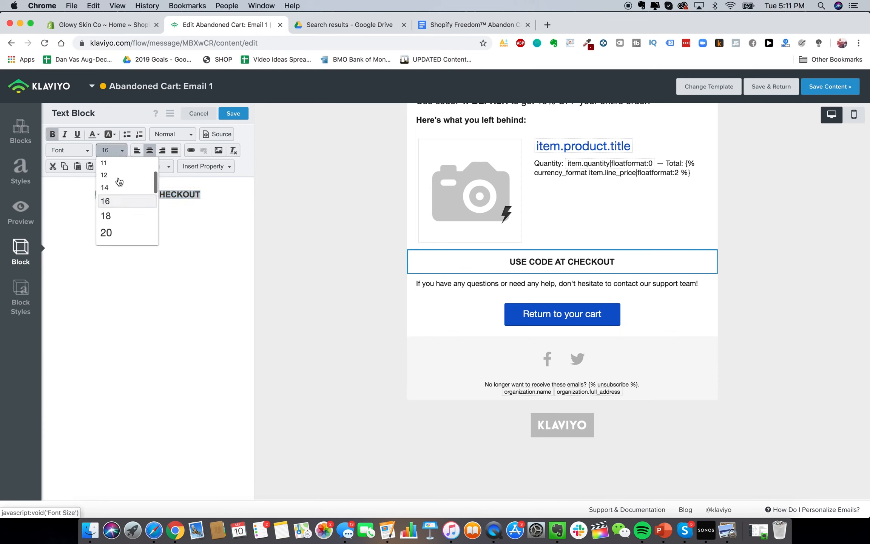
{"action": "left_click", "coordinate": [125, 229]}
{"action": "left_click", "coordinate": [122, 221]}
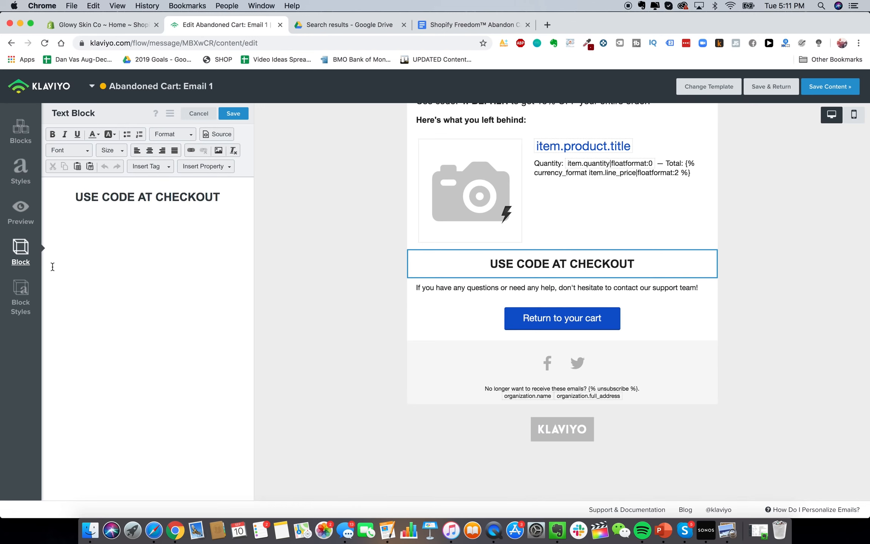
Give the checkout block a white (#FFFFFF) background
{"action": "left_click", "coordinate": [16, 300]}
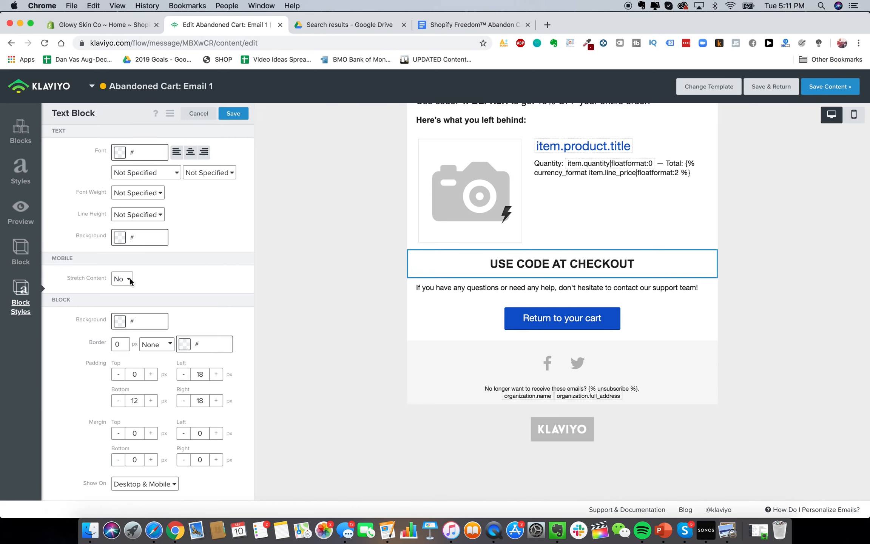
{"action": "double_click", "coordinate": [122, 343]}
{"action": "left_click", "coordinate": [165, 316]}
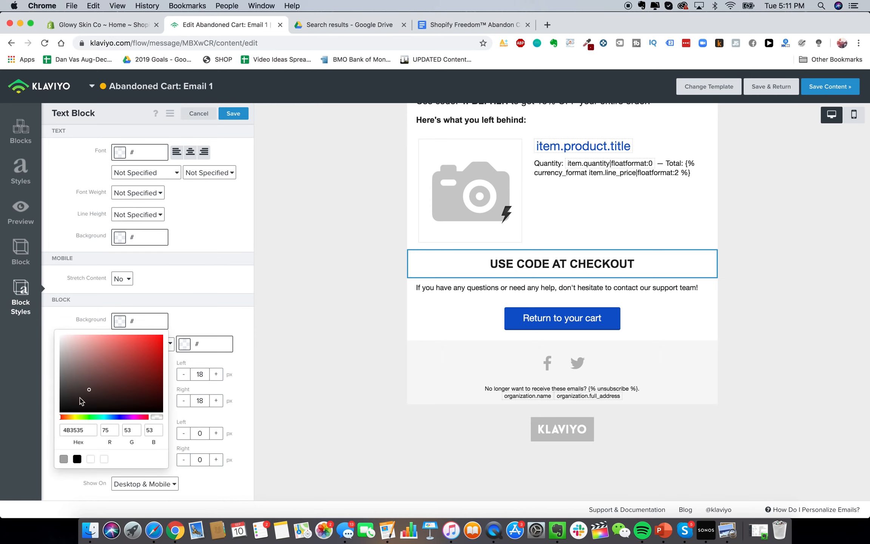
{"action": "left_click_drag", "start_coordinate": [89, 396], "coordinate": [53, 426]}
{"action": "left_click", "coordinate": [197, 314]}
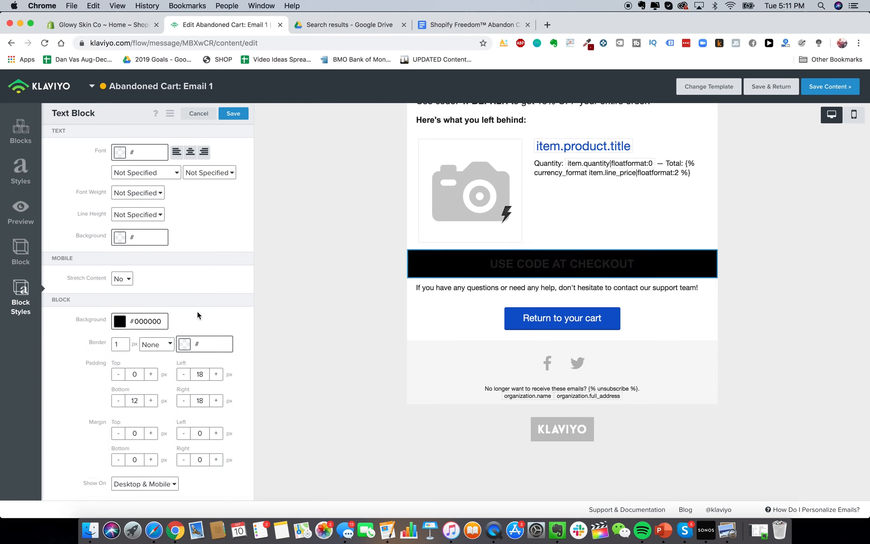
{"action": "left_click", "coordinate": [114, 325]}
{"action": "left_click", "coordinate": [109, 365]}
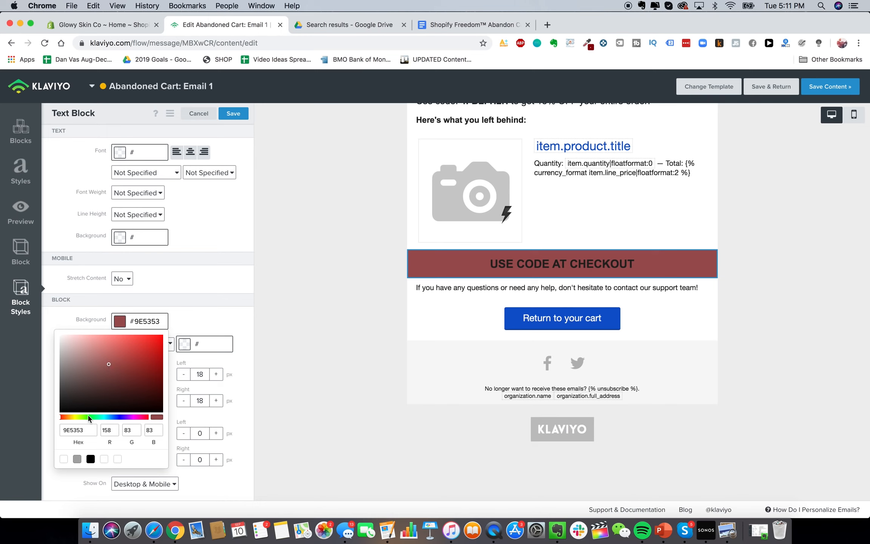
{"action": "left_click", "coordinate": [104, 458]}
{"action": "left_click", "coordinate": [150, 300]}
Change the checkout block's border style to dashed
{"action": "left_click", "coordinate": [120, 344]}
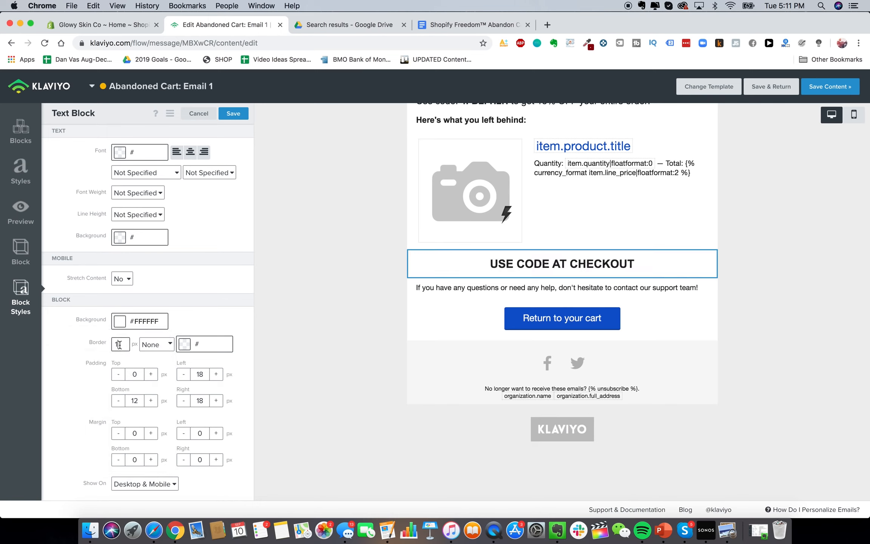
{"action": "left_click", "coordinate": [185, 344]}
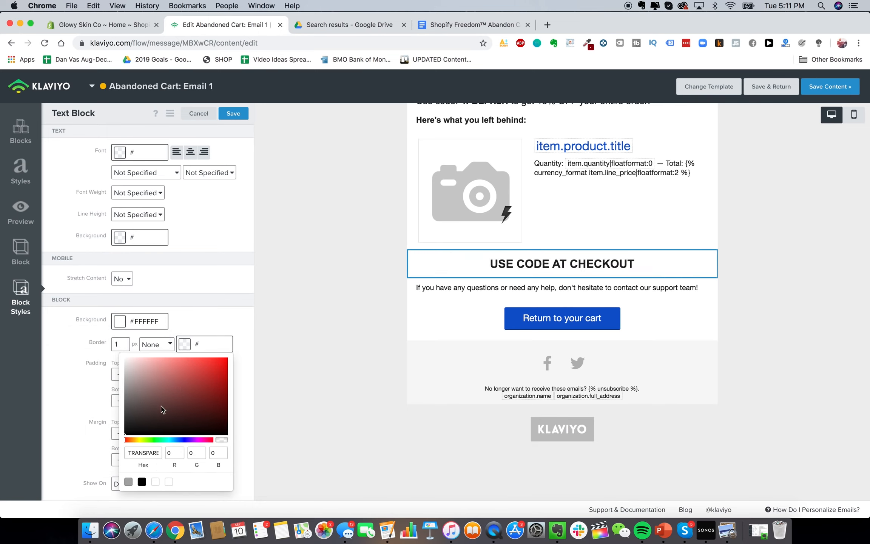
{"action": "left_click", "coordinate": [208, 311]}
{"action": "left_click", "coordinate": [157, 344]}
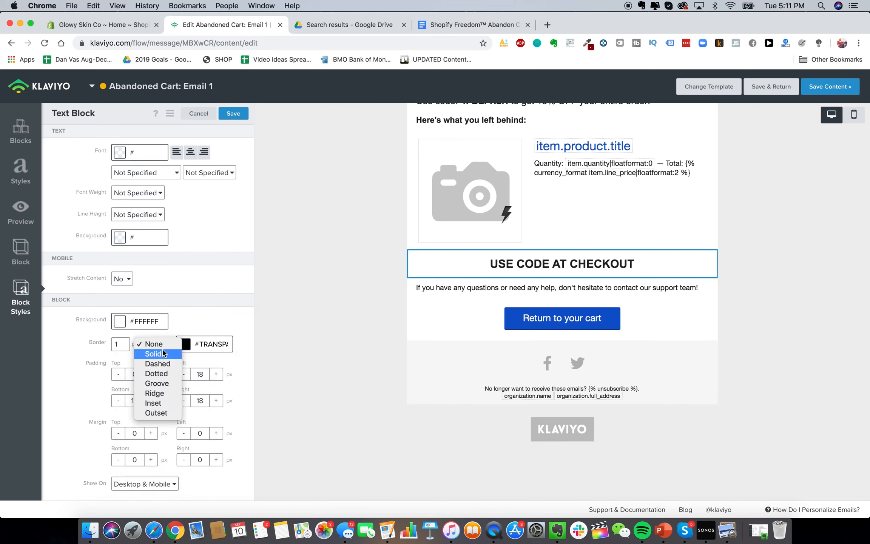
{"action": "left_click", "coordinate": [162, 351]}
{"action": "left_click", "coordinate": [163, 351]}
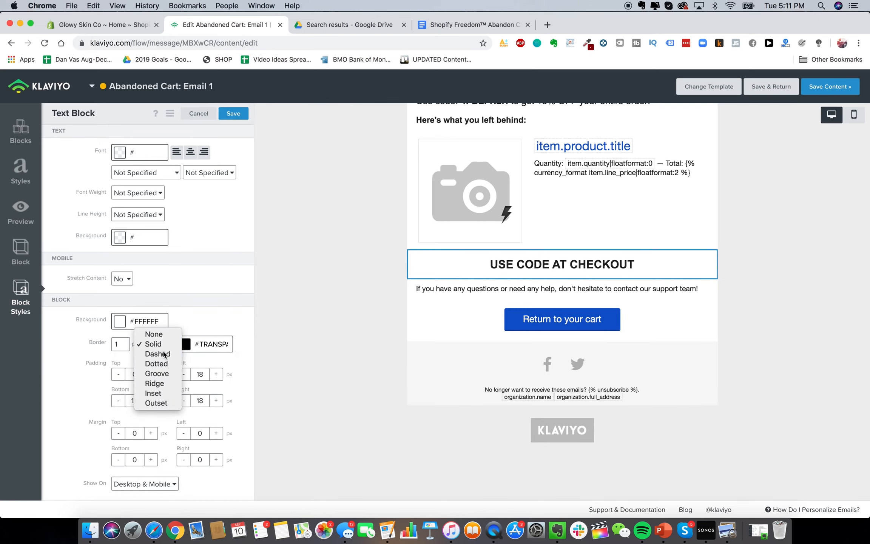
{"action": "left_click", "coordinate": [165, 355]}
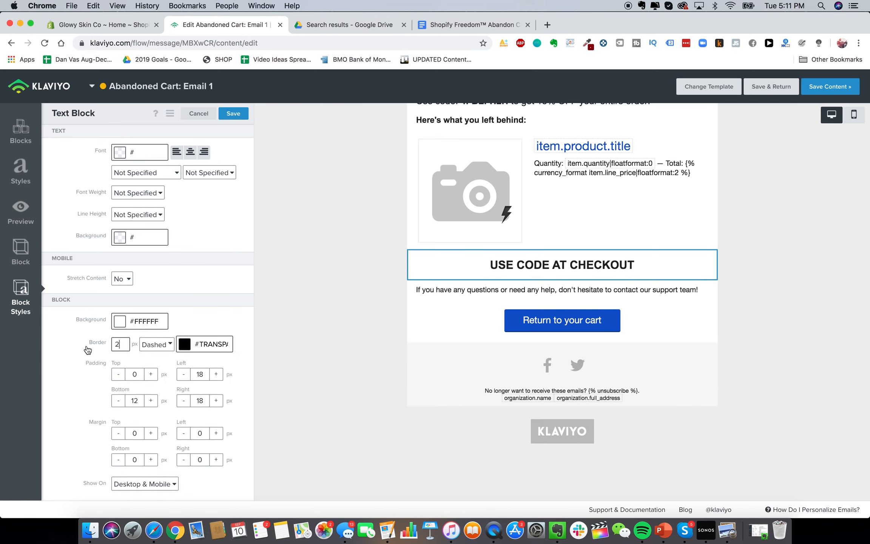
{"action": "left_click", "coordinate": [455, 305]}
{"action": "left_click", "coordinate": [476, 268]}
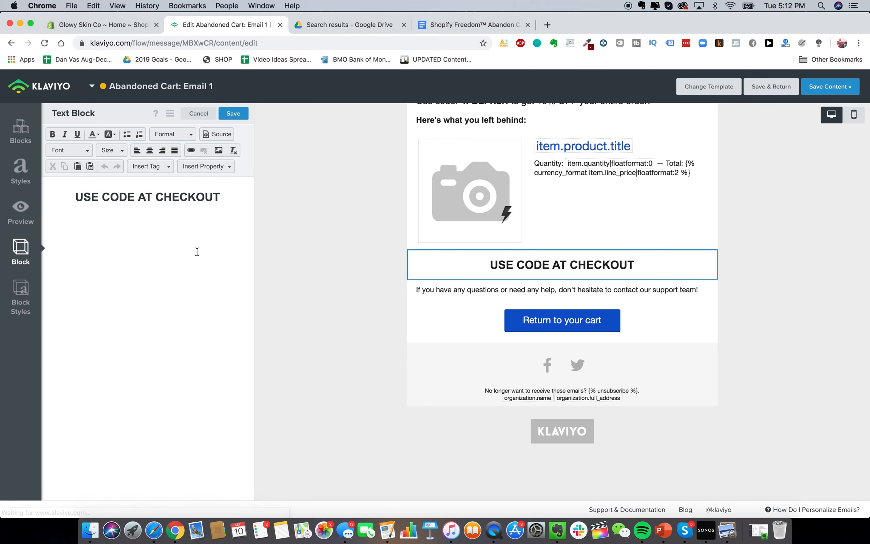
Adjust the border width and make the border colour black (#000000)
{"action": "double_click", "coordinate": [119, 341]}
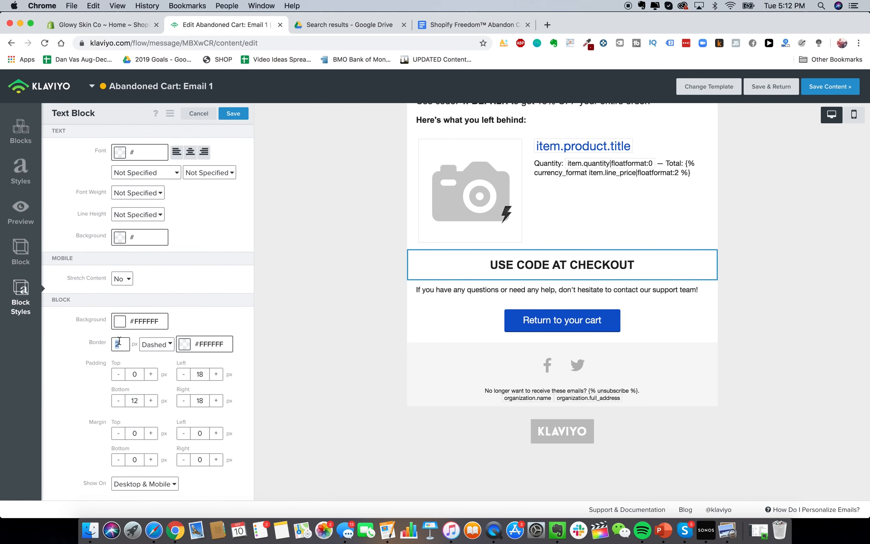
{"action": "type", "text": "10"}
{"action": "key", "text": "BackSpace"}
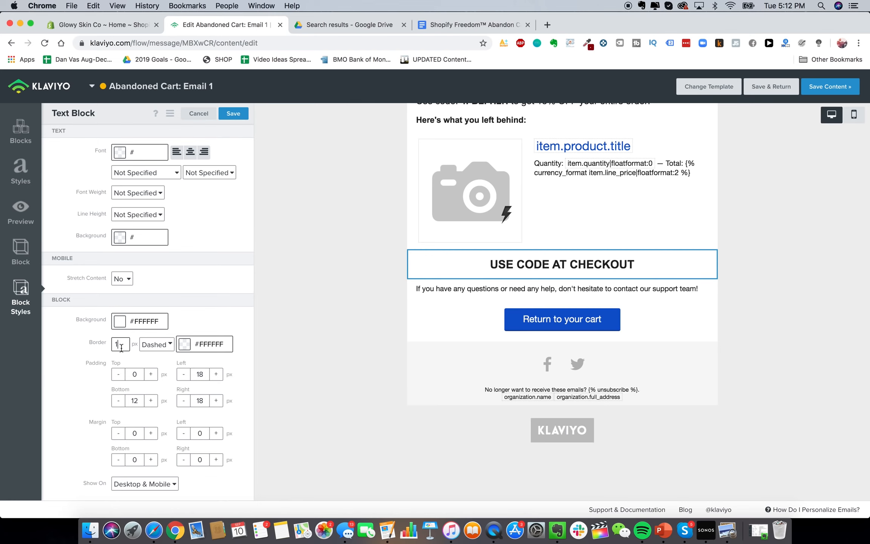
{"action": "left_click", "coordinate": [182, 345]}
{"action": "left_click_drag", "start_coordinate": [162, 419], "coordinate": [113, 452]}
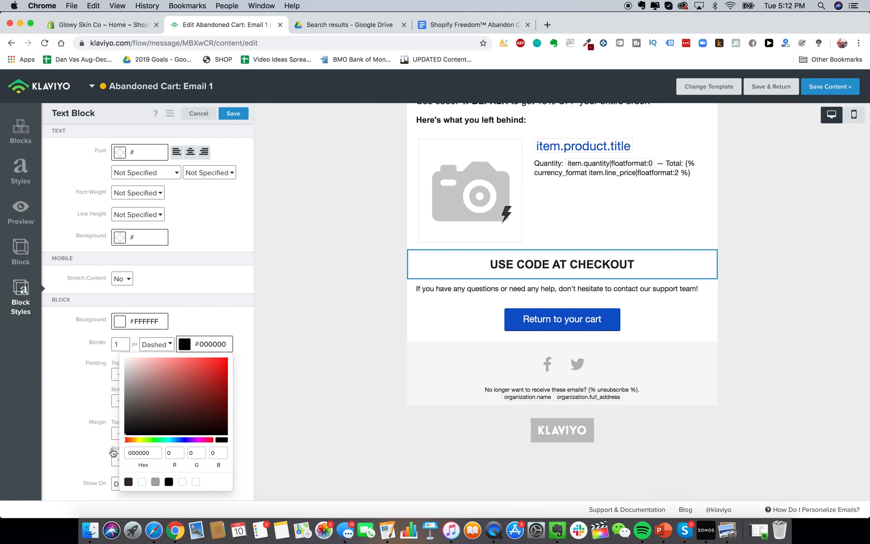
{"action": "left_click", "coordinate": [472, 321]}
Add a colon so the line reads 'USE CODE AT CHECKOUT:'
{"action": "left_click", "coordinate": [472, 260]}
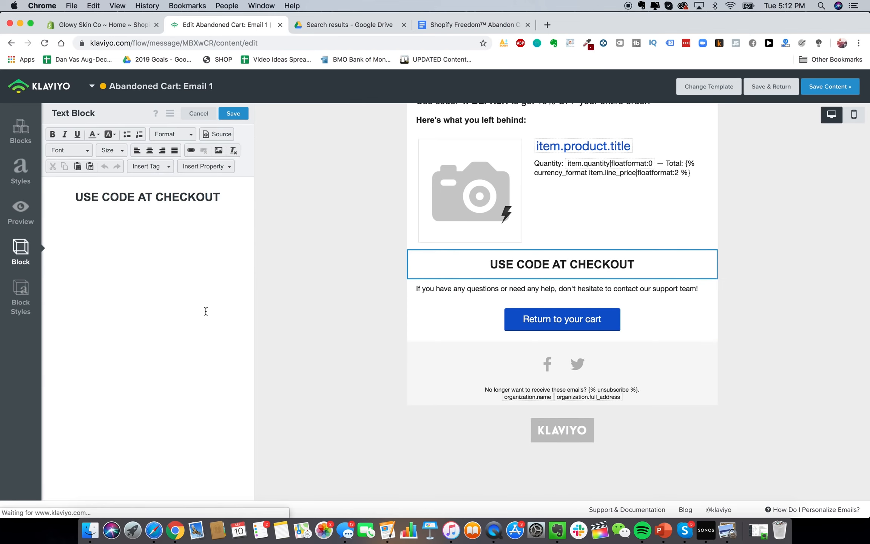
{"action": "left_click", "coordinate": [21, 298]}
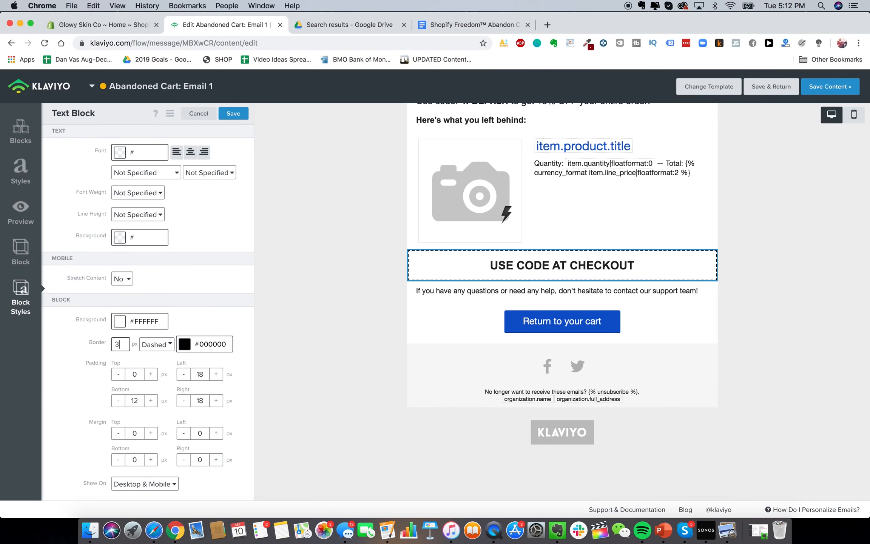
{"action": "left_click", "coordinate": [499, 266]}
{"action": "left_click", "coordinate": [224, 196]}
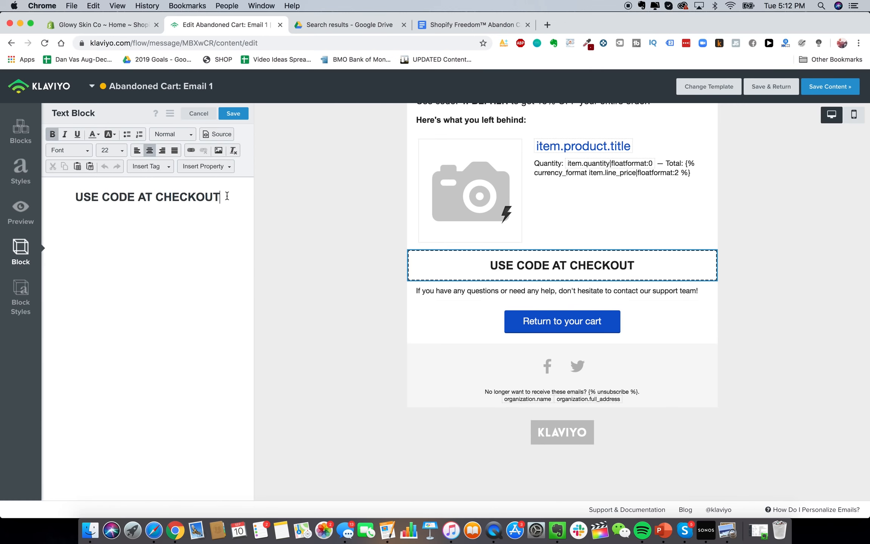
{"action": "type", "text": ":"}
{"action": "scroll", "coordinate": [501, 361], "scroll_direction": "up", "scroll_amount": 3}
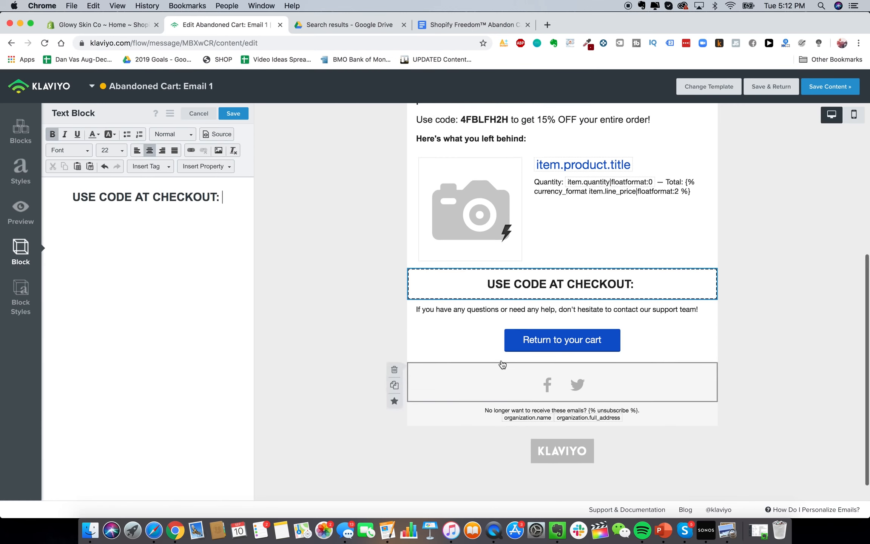
{"action": "left_click", "coordinate": [488, 204]}
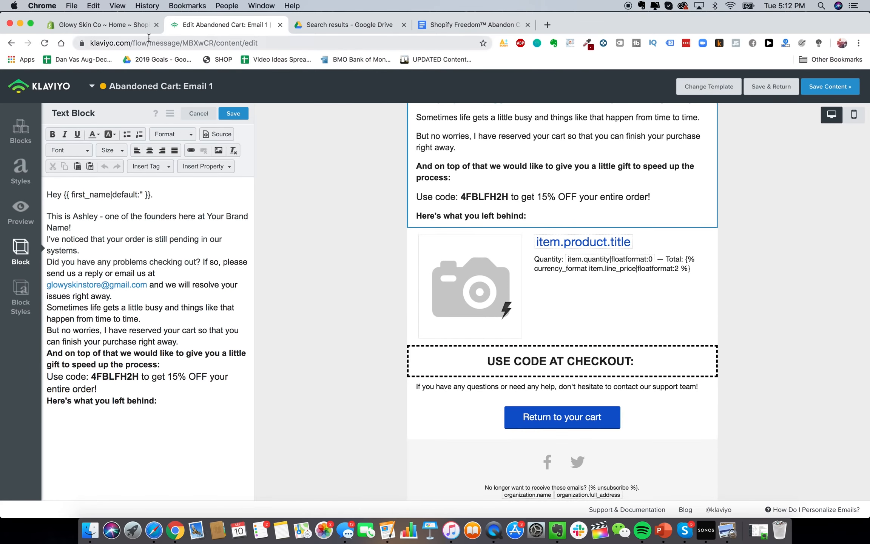
{"action": "left_click", "coordinate": [91, 25]}
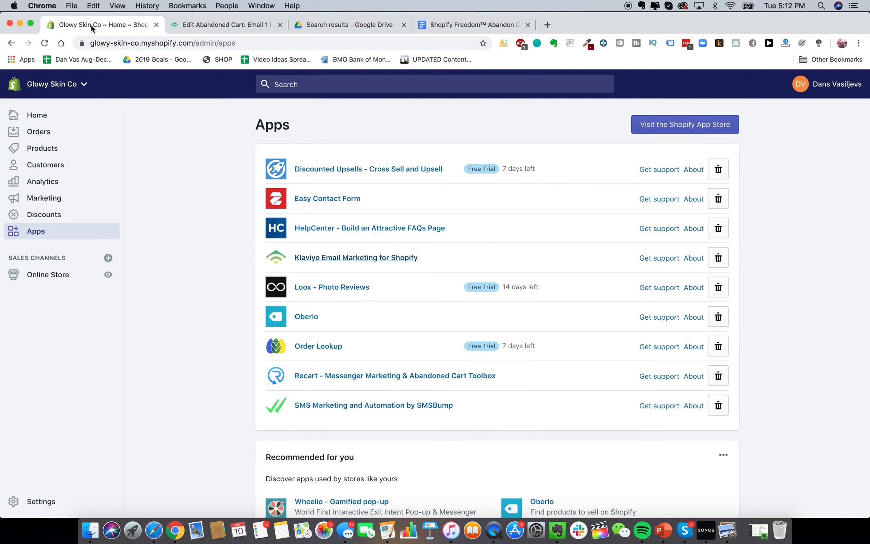
Start a new Shopify discount code named 15OFF
{"action": "left_click", "coordinate": [58, 215]}
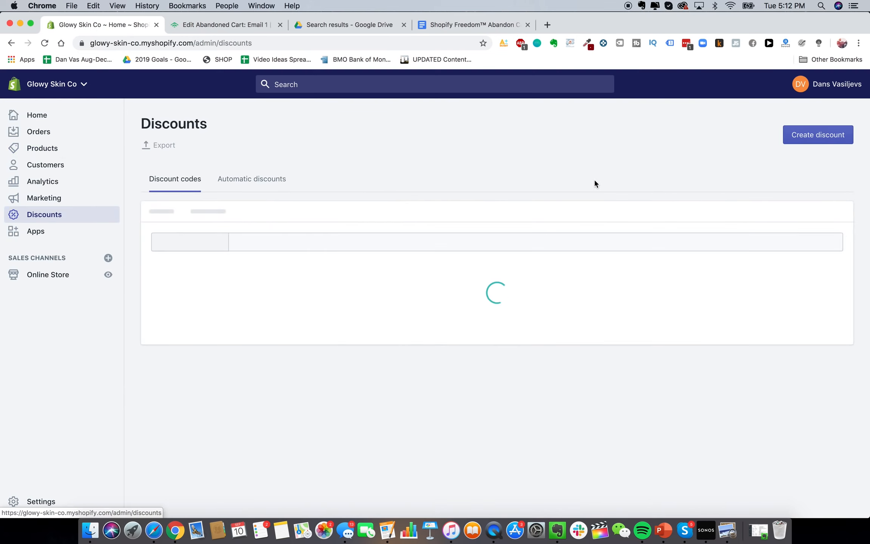
{"action": "left_click", "coordinate": [805, 137]}
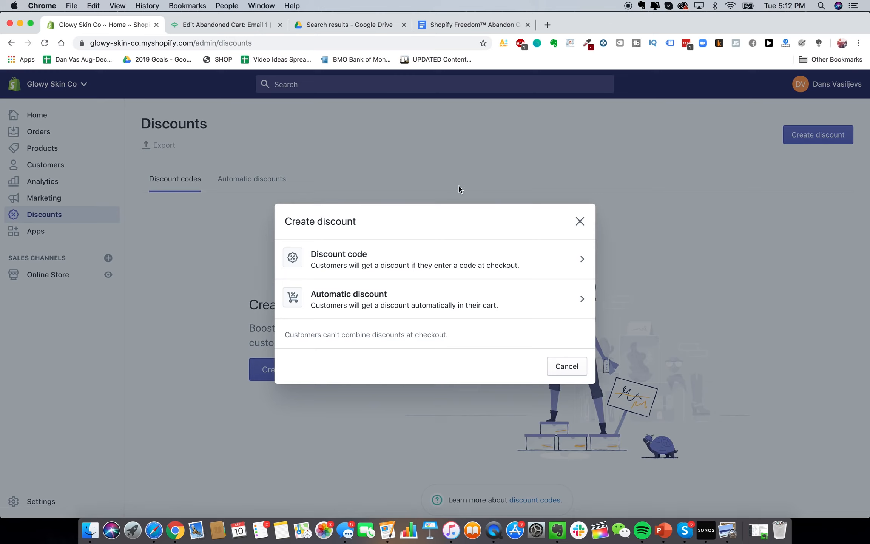
{"action": "left_click", "coordinate": [418, 255]}
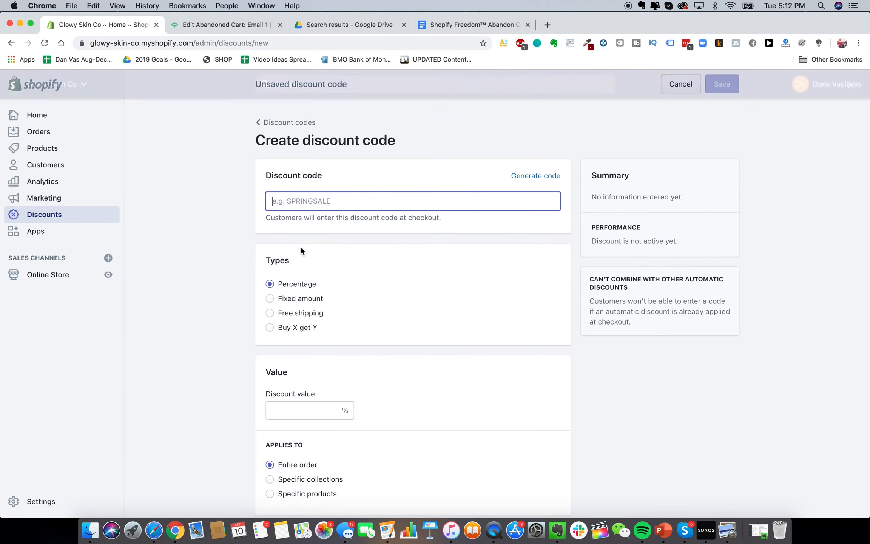
{"action": "left_click", "coordinate": [549, 177]}
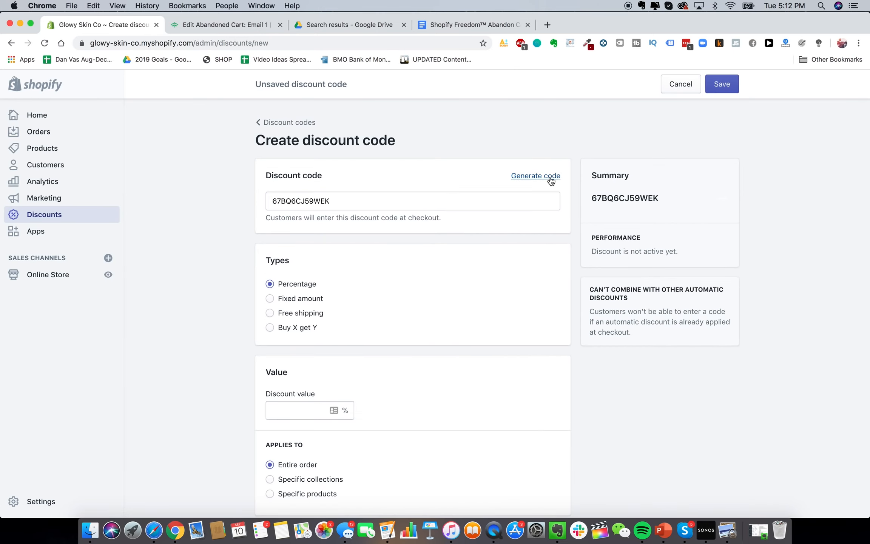
{"action": "double_click", "coordinate": [468, 194]}
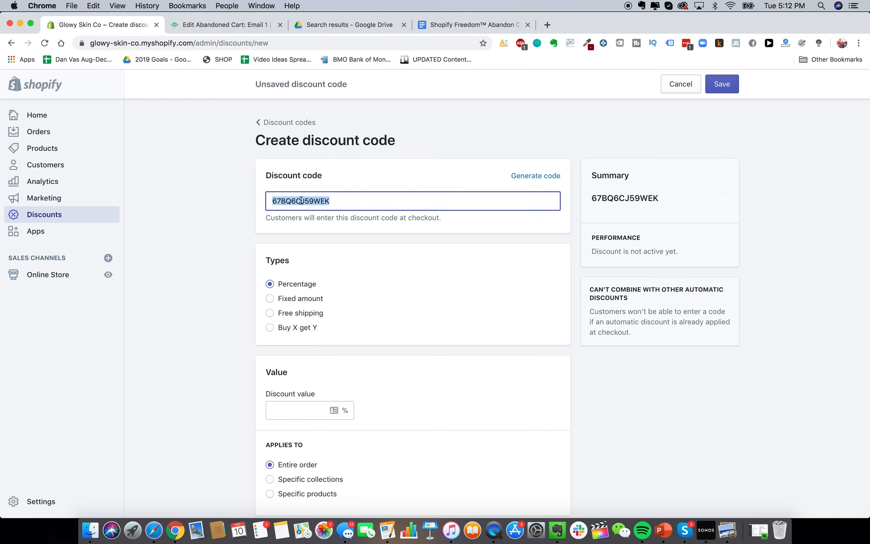
{"action": "type", "text": "40O"}
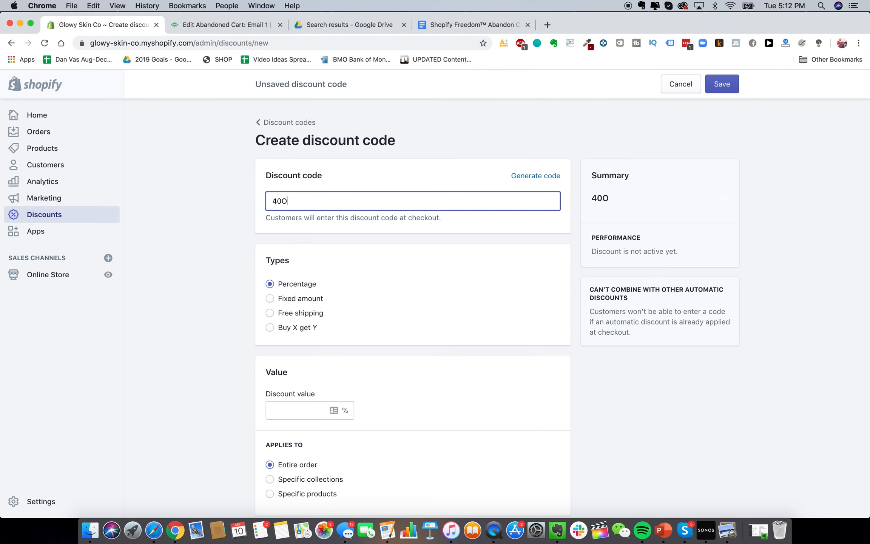
{"action": "type", "text": "F"}
{"action": "key", "text": "super+a"}
{"action": "type", "text": "15OF"}
Set the discount to 15% off, limited to one use per customer
{"action": "scroll", "coordinate": [208, 271], "scroll_direction": "down", "scroll_amount": 3}
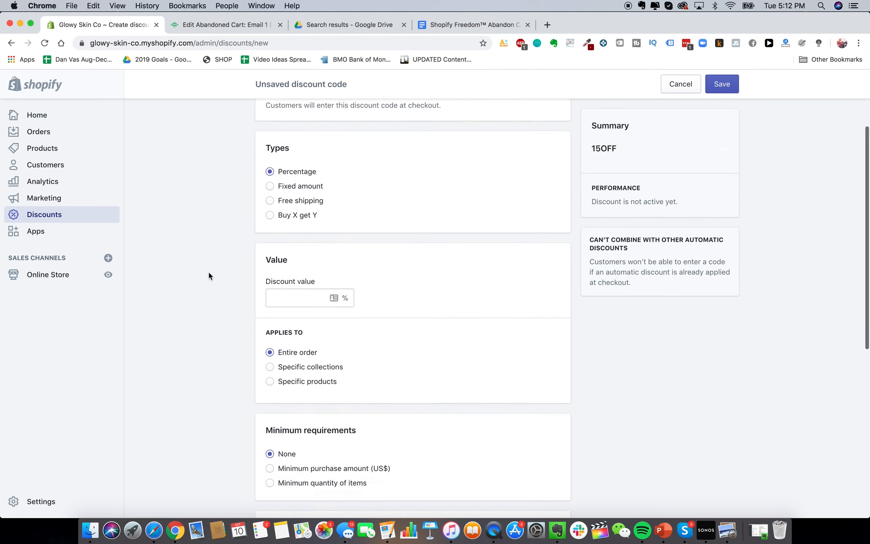
{"action": "scroll", "coordinate": [295, 225], "scroll_direction": "down", "scroll_amount": 1}
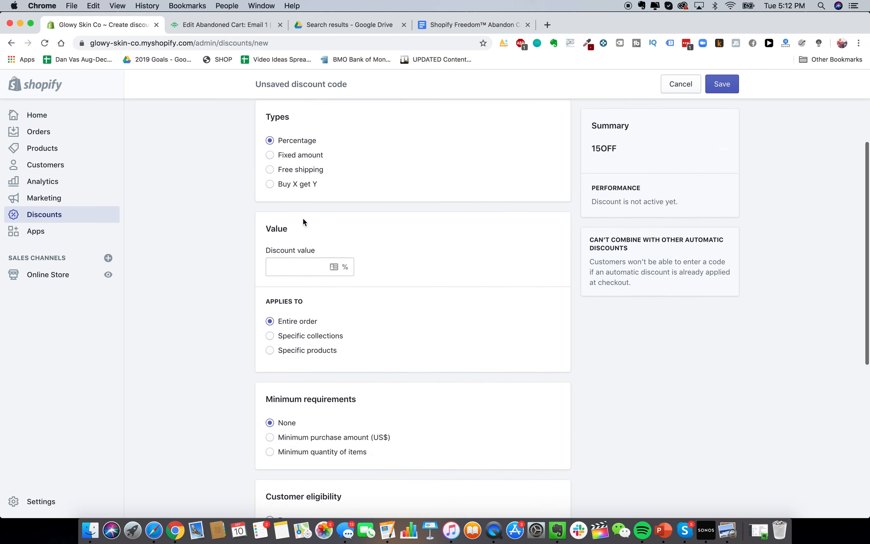
{"action": "left_click", "coordinate": [328, 265]}
{"action": "type", "text": "15"}
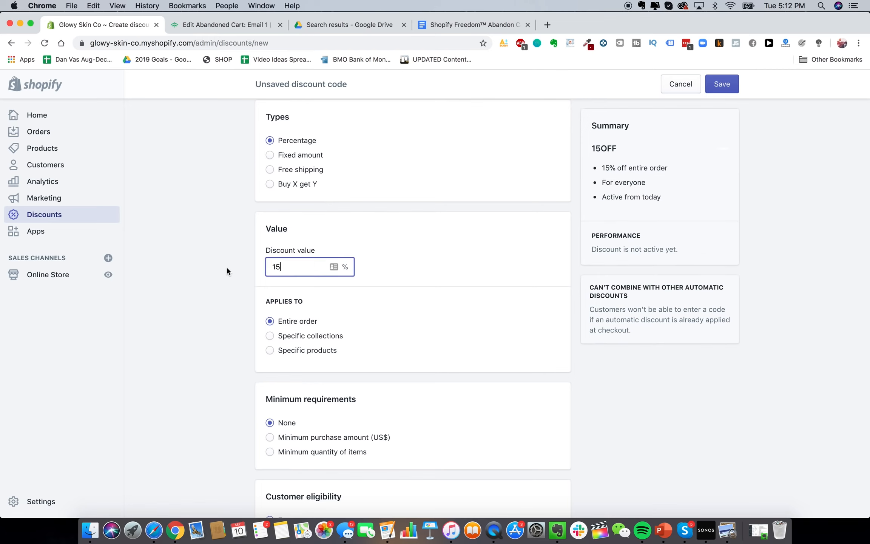
{"action": "scroll", "coordinate": [226, 266], "scroll_direction": "down", "scroll_amount": 3}
{"action": "scroll", "coordinate": [302, 200], "scroll_direction": "down", "scroll_amount": 4}
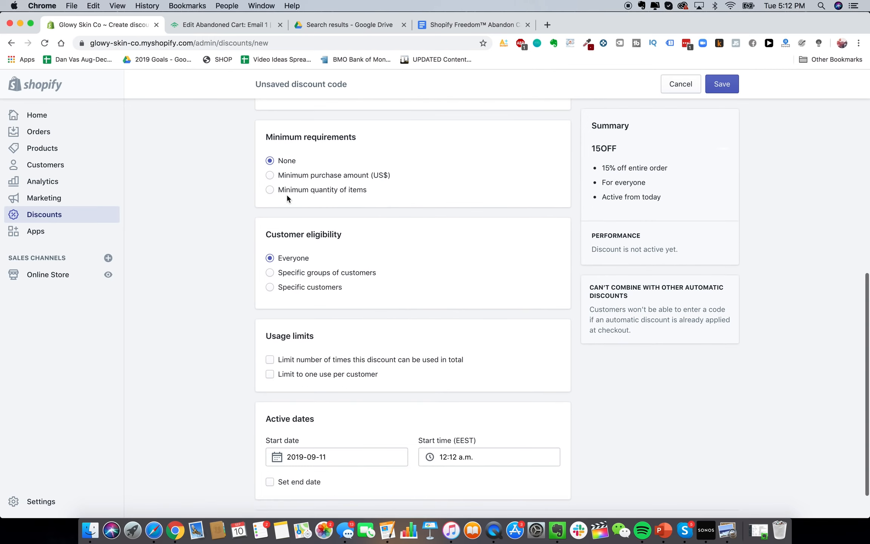
{"action": "scroll", "coordinate": [283, 194], "scroll_direction": "up", "scroll_amount": 1}
{"action": "scroll", "coordinate": [287, 255], "scroll_direction": "down", "scroll_amount": 2}
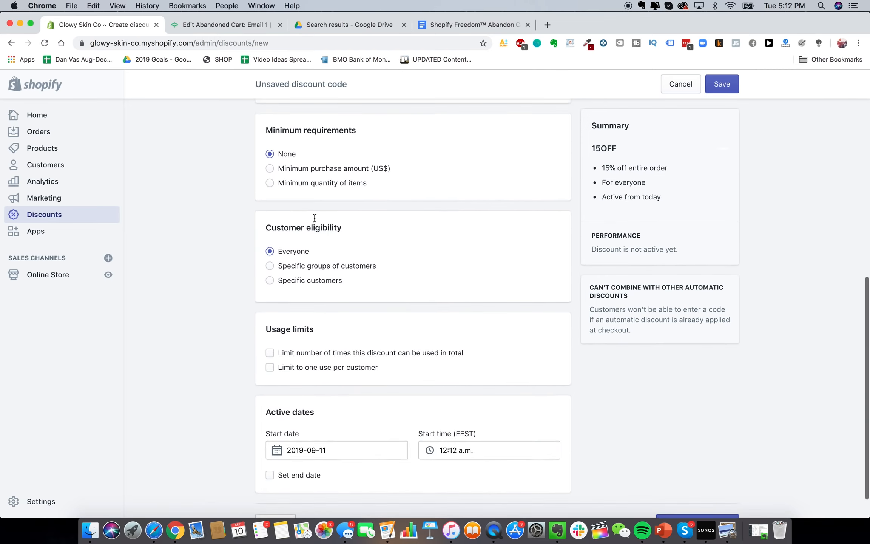
{"action": "scroll", "coordinate": [355, 351], "scroll_direction": "down", "scroll_amount": 1}
{"action": "left_click", "coordinate": [332, 337]}
{"action": "scroll", "coordinate": [326, 336], "scroll_direction": "up", "scroll_amount": 5}
{"action": "scroll", "coordinate": [342, 463], "scroll_direction": "down", "scroll_amount": 2}
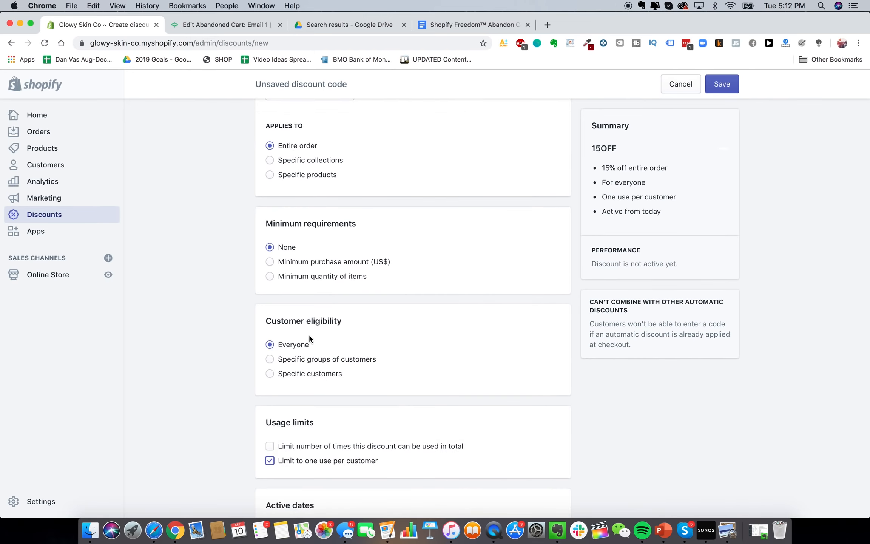
Restrict eligibility to the Abandoned checkouts customer group
{"action": "left_click", "coordinate": [327, 359]}
{"action": "scroll", "coordinate": [249, 357], "scroll_direction": "down", "scroll_amount": 2}
{"action": "left_click", "coordinate": [354, 343]}
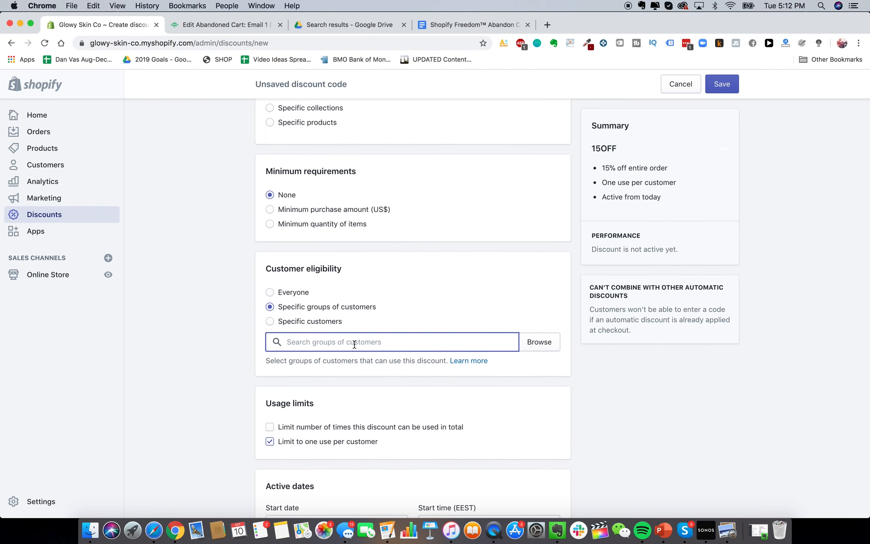
{"action": "left_click", "coordinate": [537, 343]}
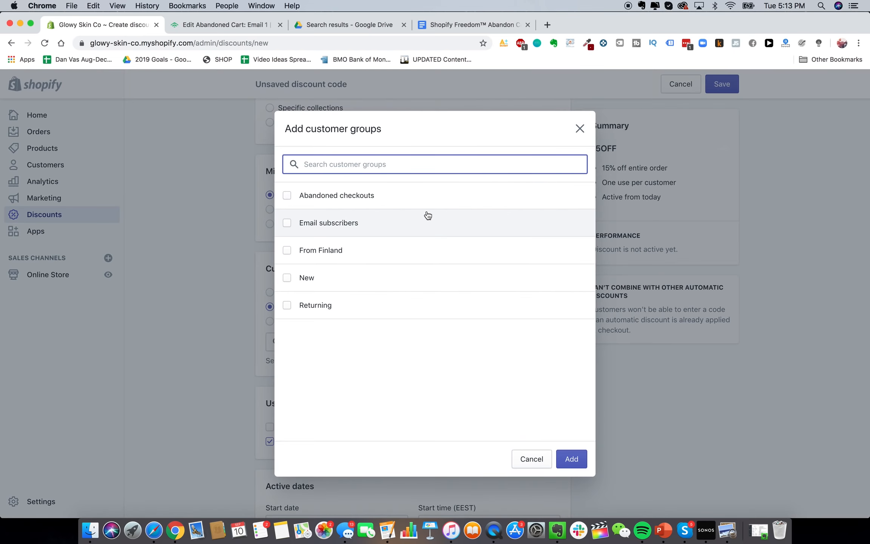
{"action": "left_click", "coordinate": [372, 199]}
{"action": "left_click", "coordinate": [573, 460]}
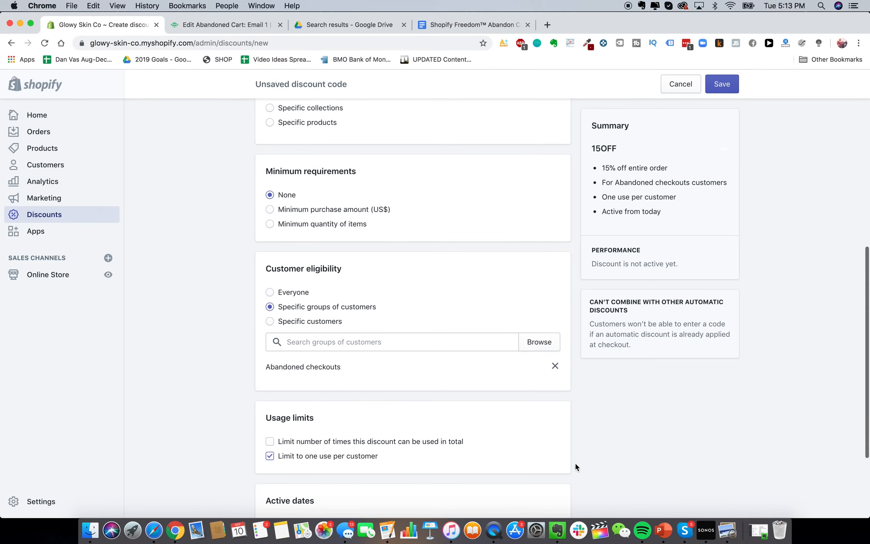
Check the start date without changing it and go back to the Klaviyo email editor
{"action": "scroll", "coordinate": [212, 307], "scroll_direction": "up", "scroll_amount": 4}
{"action": "scroll", "coordinate": [212, 307], "scroll_direction": "up", "scroll_amount": 5}
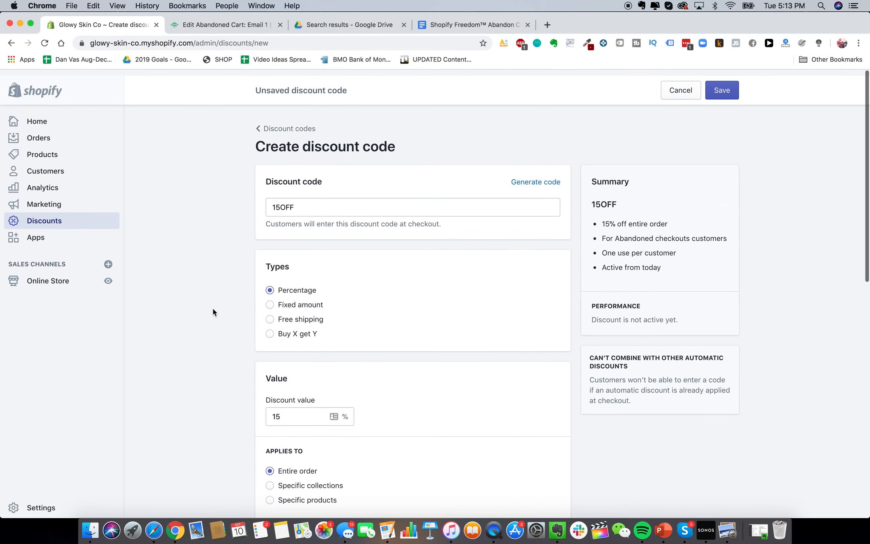
{"action": "scroll", "coordinate": [212, 307], "scroll_direction": "down", "scroll_amount": 8}
{"action": "scroll", "coordinate": [395, 418], "scroll_direction": "down", "scroll_amount": 3}
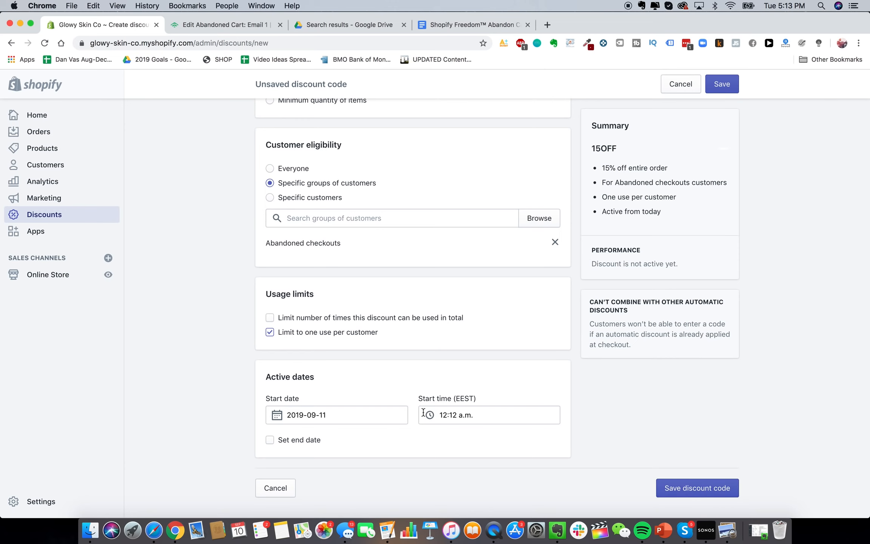
{"action": "left_click", "coordinate": [360, 416]}
{"action": "left_click", "coordinate": [230, 344]}
{"action": "scroll", "coordinate": [290, 372], "scroll_direction": "up", "scroll_amount": 3}
{"action": "scroll", "coordinate": [290, 368], "scroll_direction": "down", "scroll_amount": 3}
{"action": "scroll", "coordinate": [285, 400], "scroll_direction": "up", "scroll_amount": 2}
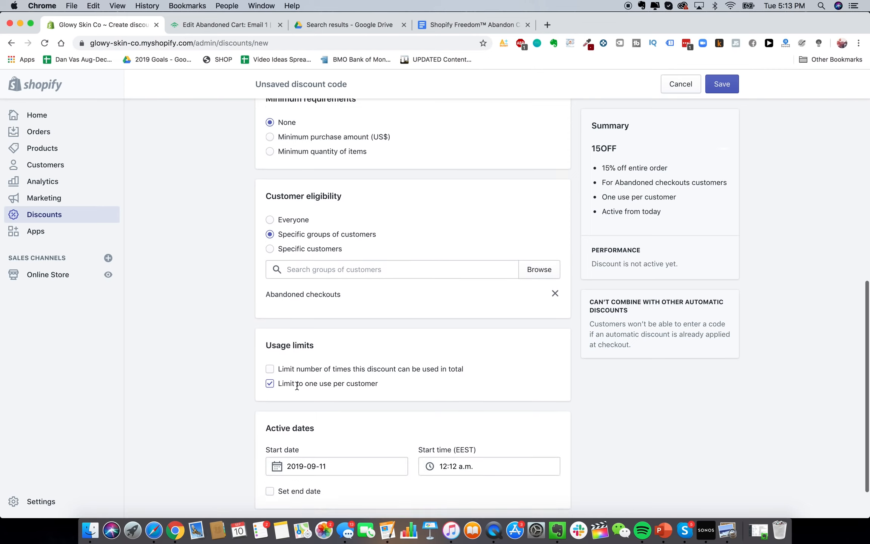
{"action": "scroll", "coordinate": [279, 434], "scroll_direction": "down", "scroll_amount": 2}
{"action": "scroll", "coordinate": [279, 435], "scroll_direction": "up", "scroll_amount": 5}
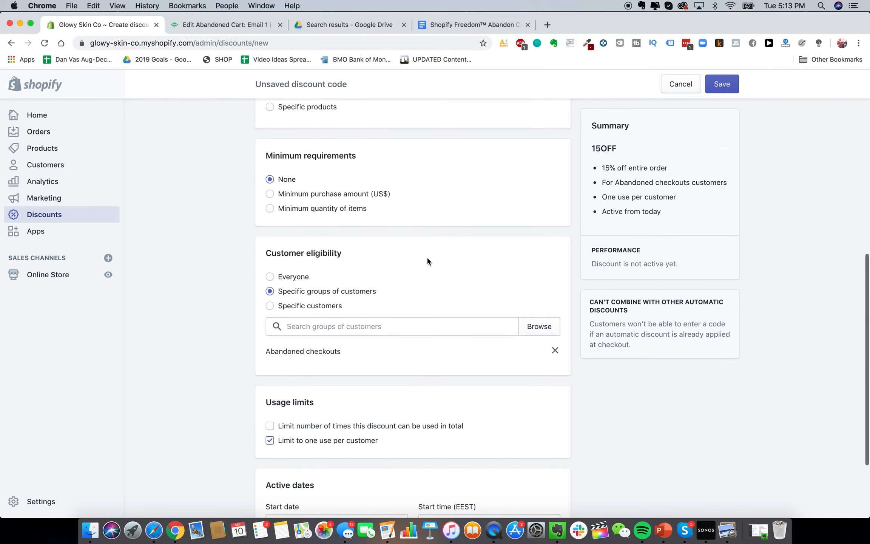
{"action": "left_click", "coordinate": [219, 23]}
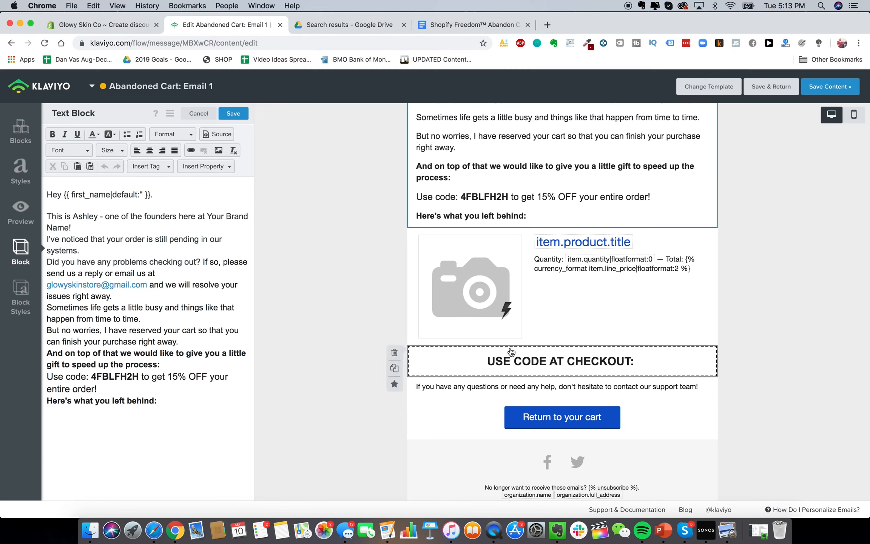
Copy the code 4FBLFH2H and paste it after 'USE CODE AT CHECKOUT:'
{"action": "double_click", "coordinate": [131, 378]}
{"action": "key", "text": "super+c"}
{"action": "left_click", "coordinate": [570, 356]}
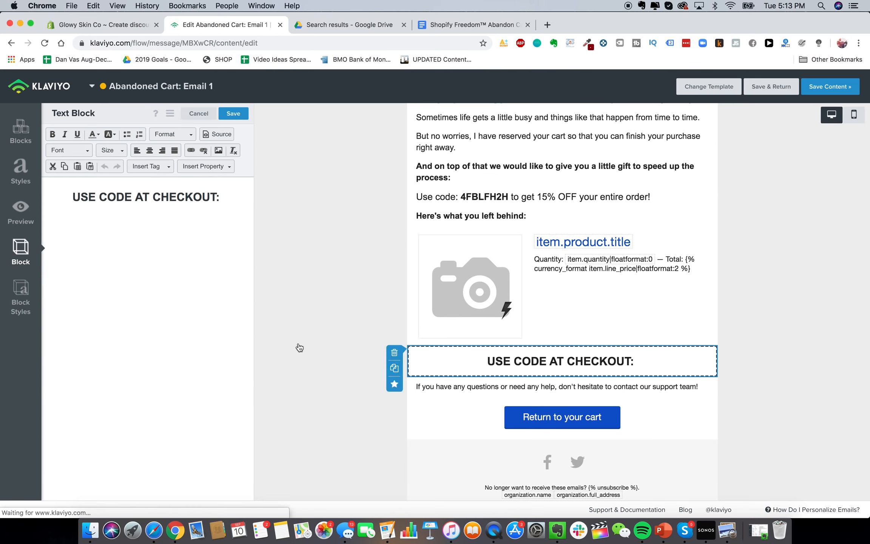
{"action": "left_click", "coordinate": [222, 194]}
{"action": "key", "text": "super+v"}
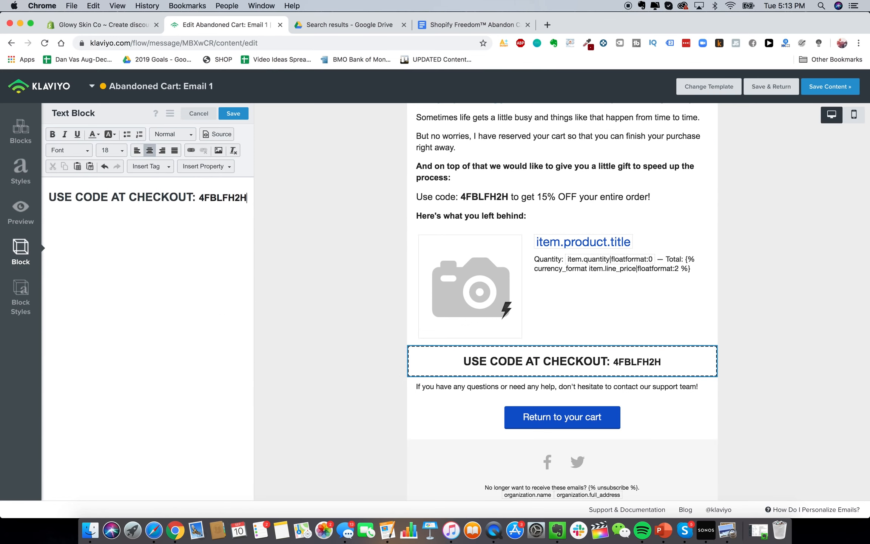
Review the rest of the email and save the content
{"action": "scroll", "coordinate": [365, 321], "scroll_direction": "up", "scroll_amount": 4}
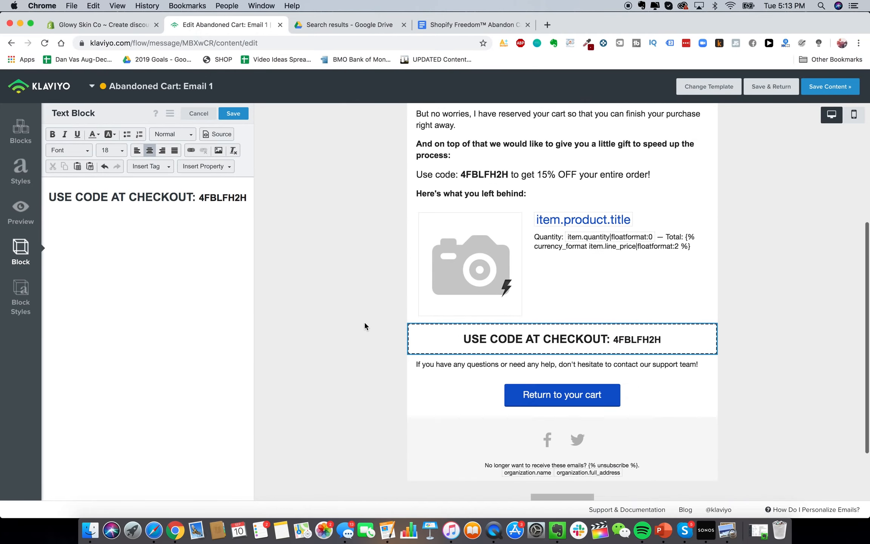
{"action": "scroll", "coordinate": [647, 446], "scroll_direction": "down", "scroll_amount": 2}
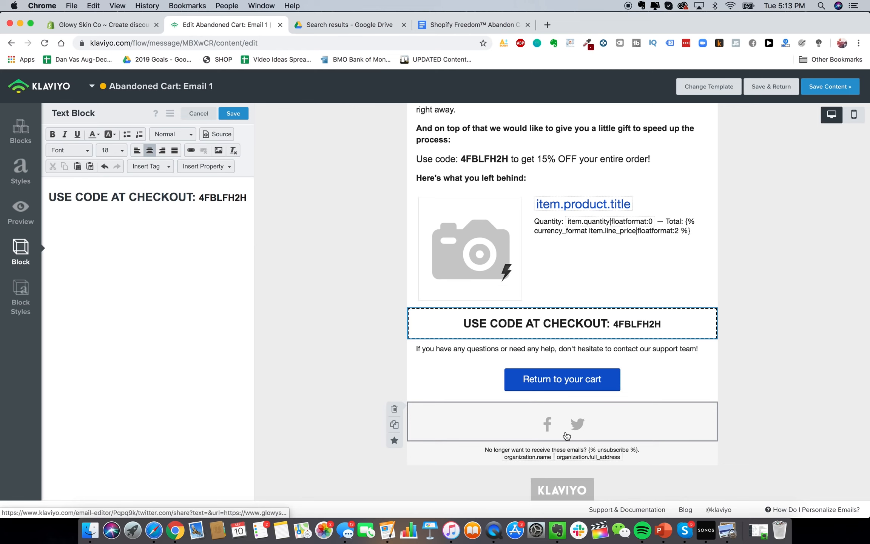
{"action": "scroll", "coordinate": [485, 378], "scroll_direction": "down", "scroll_amount": 2}
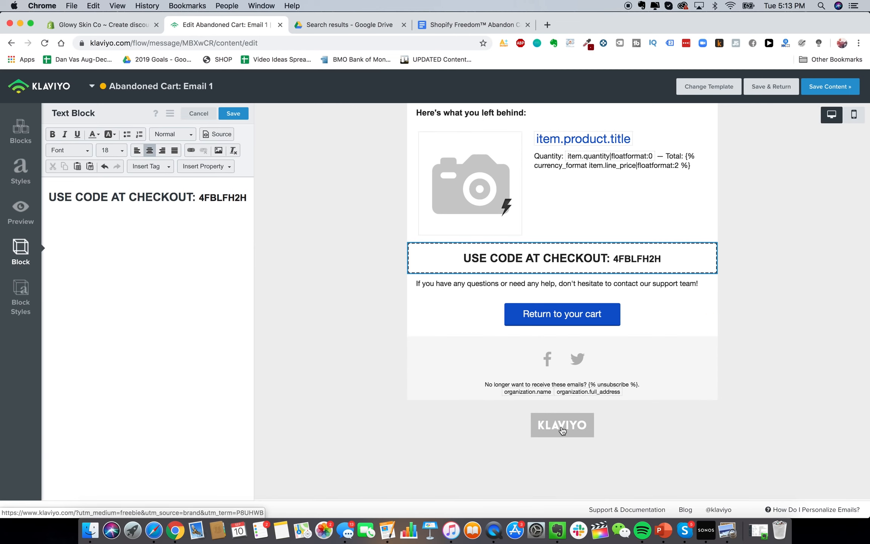
{"action": "left_click", "coordinate": [572, 339]}
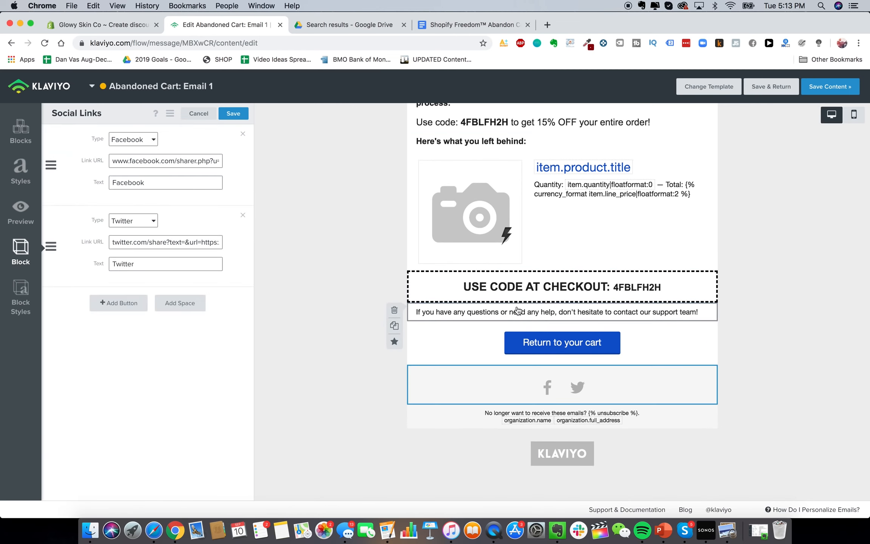
{"action": "scroll", "coordinate": [430, 246], "scroll_direction": "up", "scroll_amount": 1}
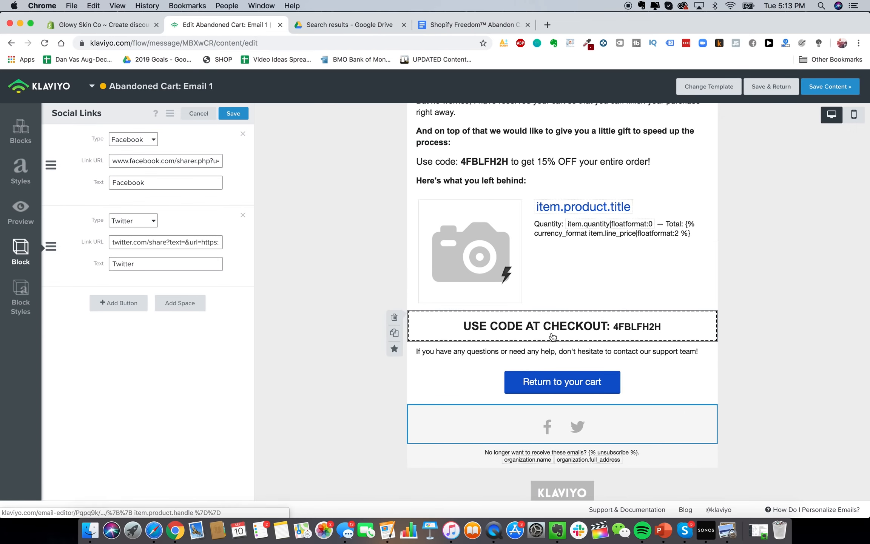
{"action": "scroll", "coordinate": [552, 336], "scroll_direction": "up", "scroll_amount": 6}
{"action": "left_click", "coordinate": [812, 86]}
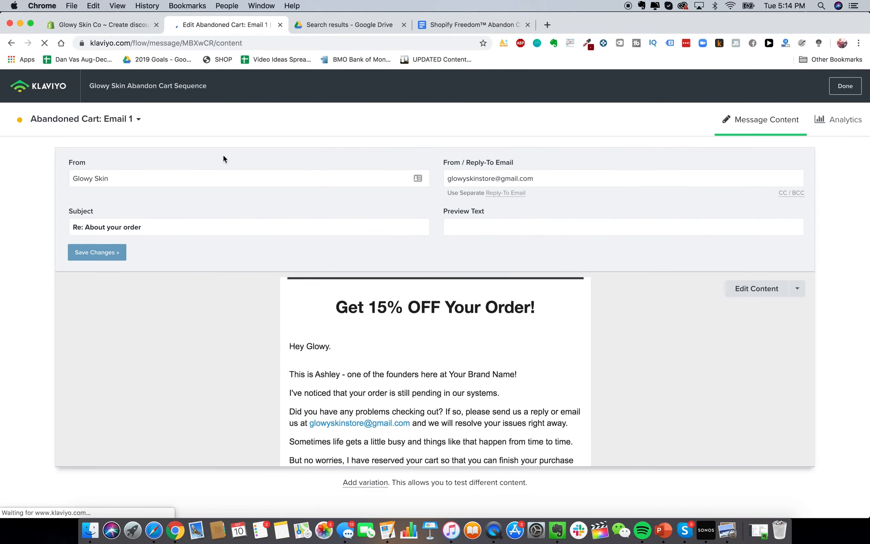
Change the flow's Wait before Email 1 from 4 hours to 2 hours, then close Klaviyo
{"action": "left_click", "coordinate": [54, 88]}
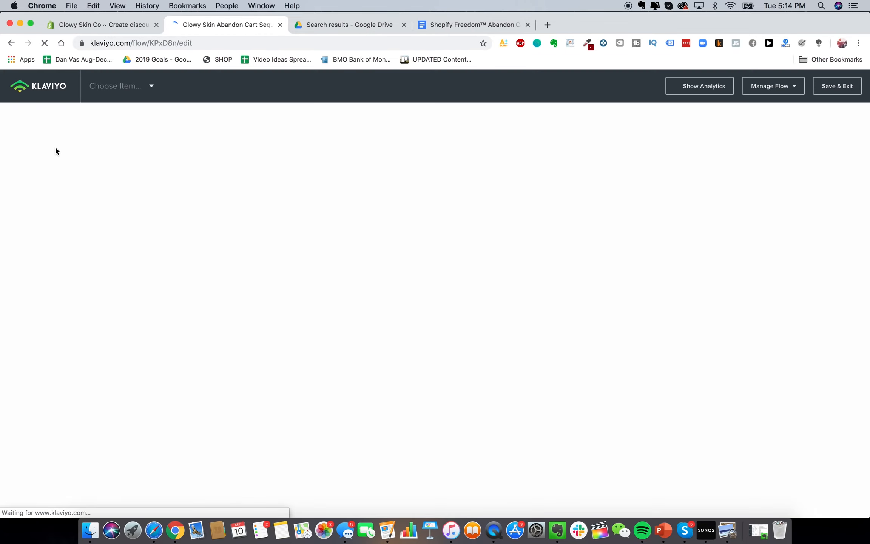
{"action": "left_click", "coordinate": [536, 273]}
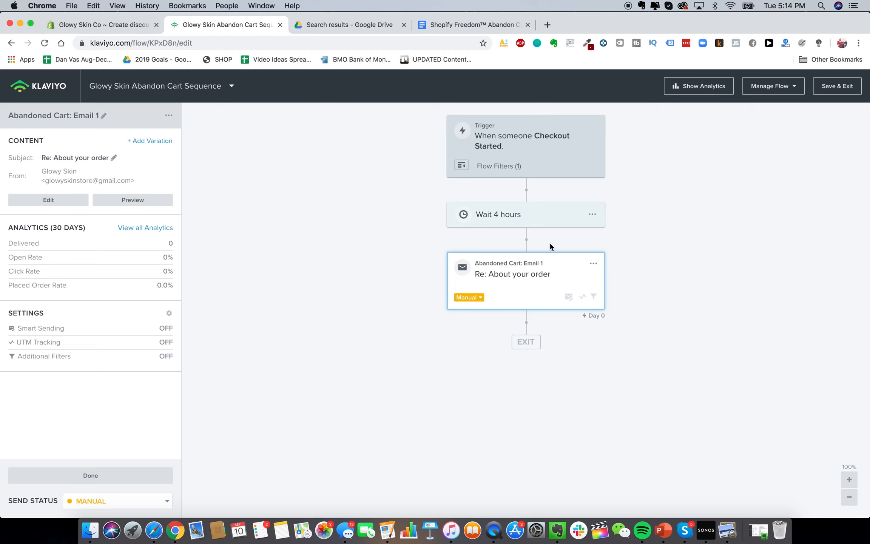
{"action": "left_click", "coordinate": [510, 220]}
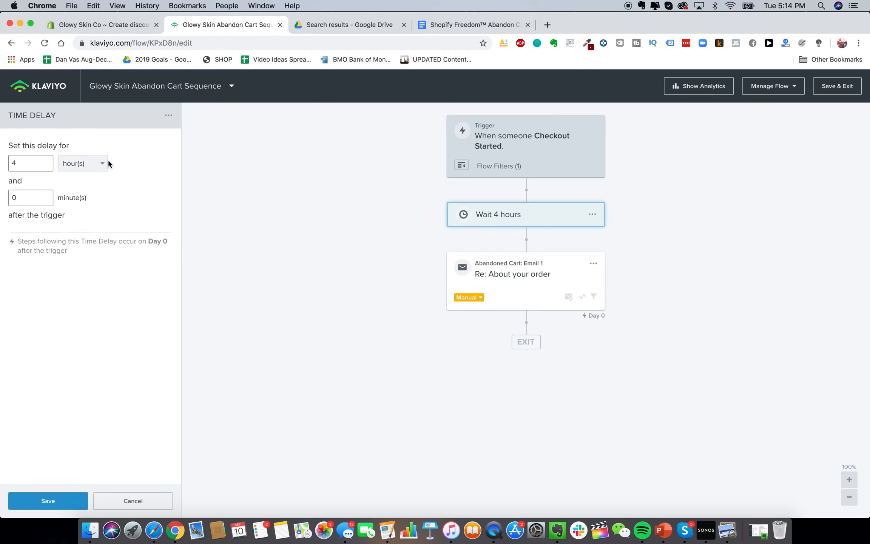
{"action": "double_click", "coordinate": [29, 159]}
{"action": "type", "text": "2"}
{"action": "left_click", "coordinate": [59, 501]}
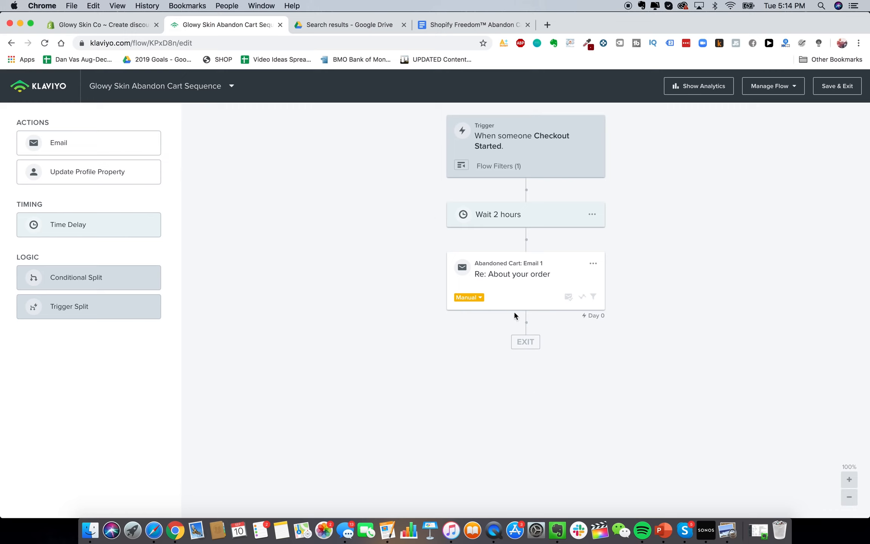
{"action": "left_click", "coordinate": [516, 285]}
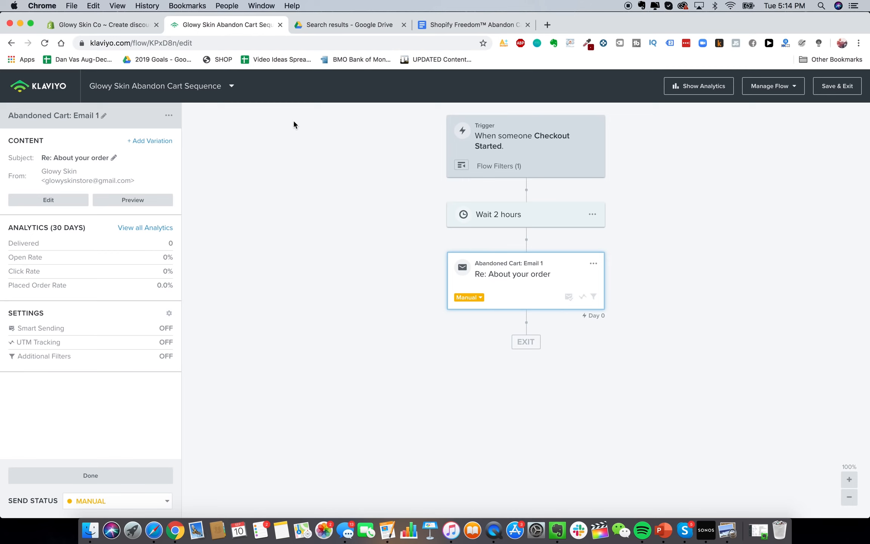
{"action": "key", "text": "super+w"}
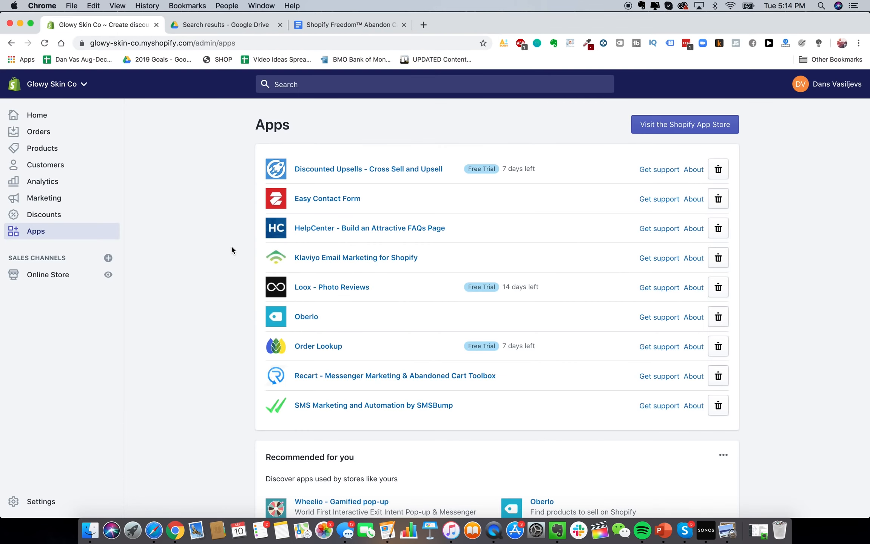
Launch SMS Marketing and Automation by SMSBump from the installed apps list
{"action": "left_click", "coordinate": [416, 406]}
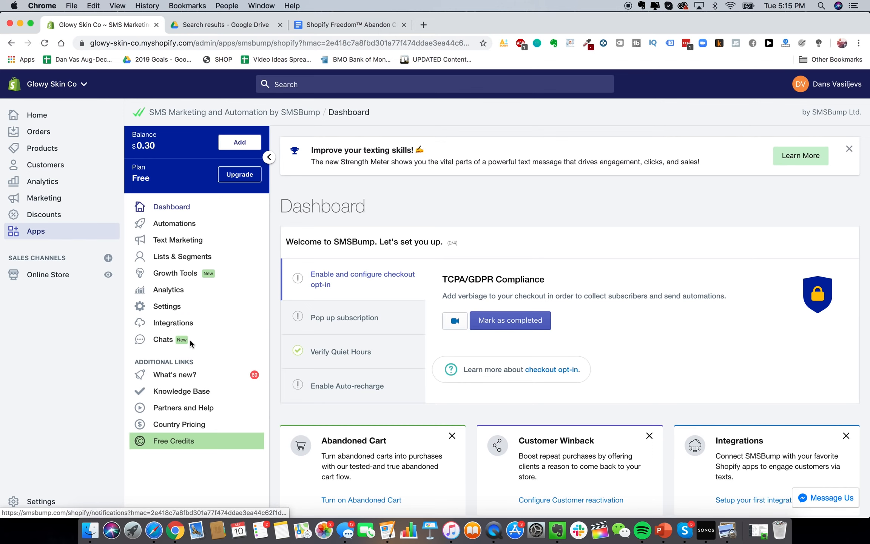
Turn auto recharge on with the low-balance threshold kept at $10
{"action": "left_click", "coordinate": [187, 305]}
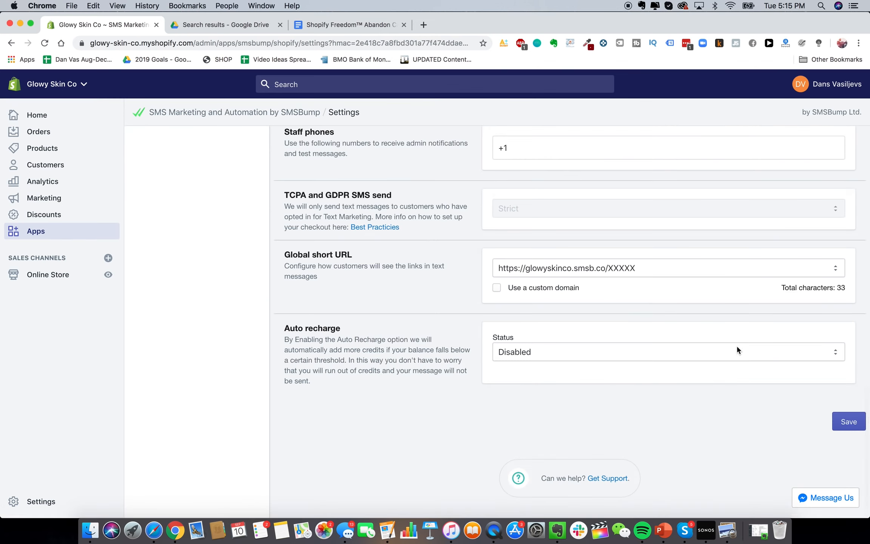
{"action": "left_click", "coordinate": [569, 352]}
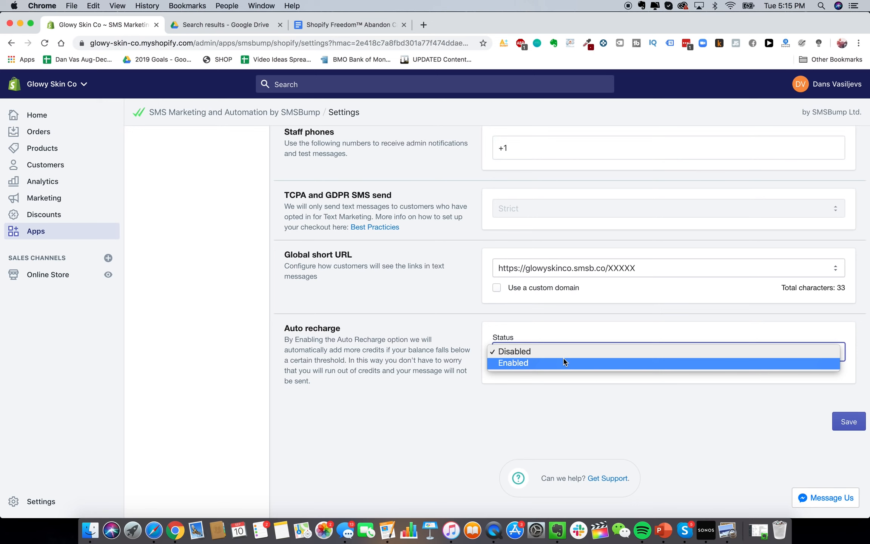
{"action": "left_click", "coordinate": [562, 361]}
{"action": "scroll", "coordinate": [477, 362], "scroll_direction": "down", "scroll_amount": 2}
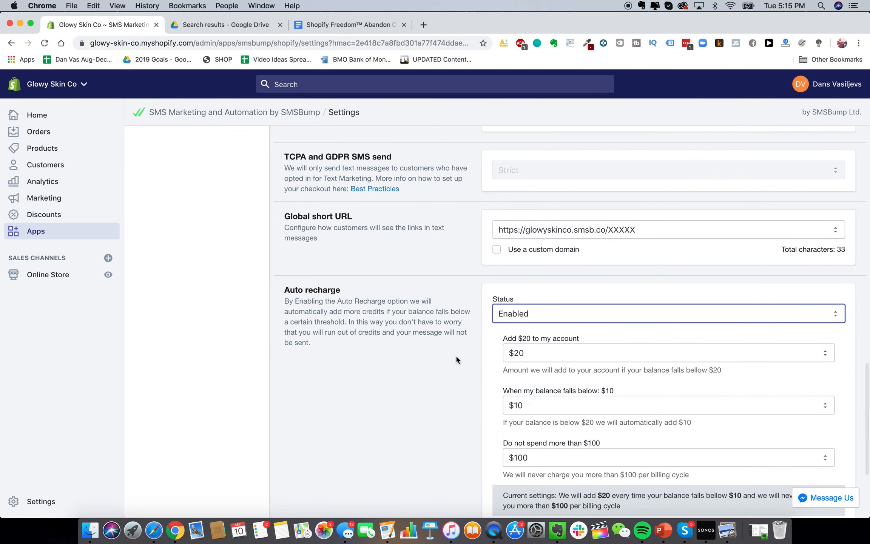
{"action": "scroll", "coordinate": [456, 357], "scroll_direction": "down", "scroll_amount": 2}
{"action": "scroll", "coordinate": [475, 345], "scroll_direction": "down", "scroll_amount": 1}
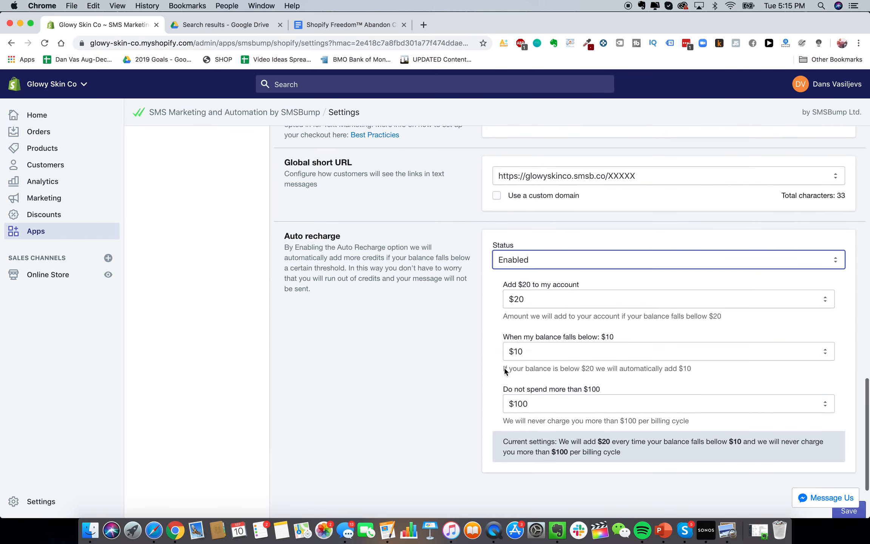
{"action": "left_click", "coordinate": [505, 357]}
{"action": "left_click", "coordinate": [482, 350]}
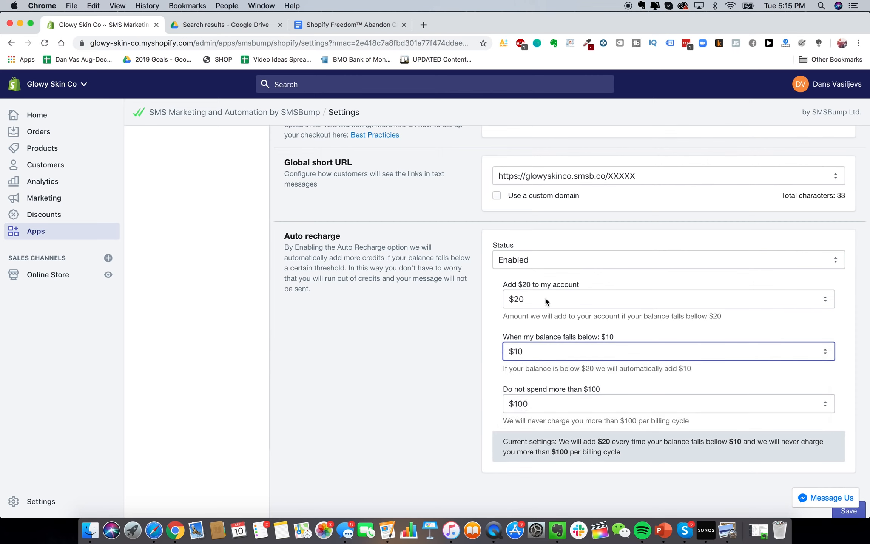
Set the 'Do not spend more than' cap to $1000
{"action": "scroll", "coordinate": [438, 358], "scroll_direction": "down", "scroll_amount": 1}
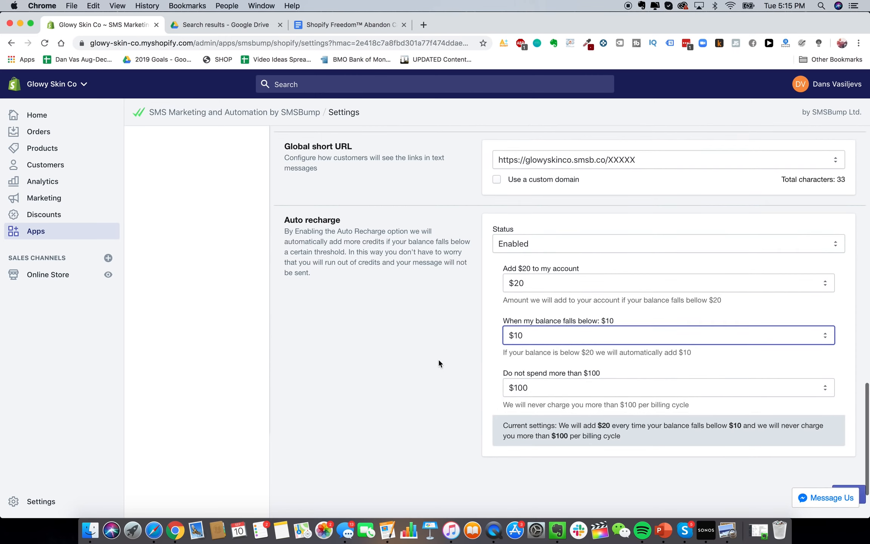
{"action": "left_click", "coordinate": [566, 389]}
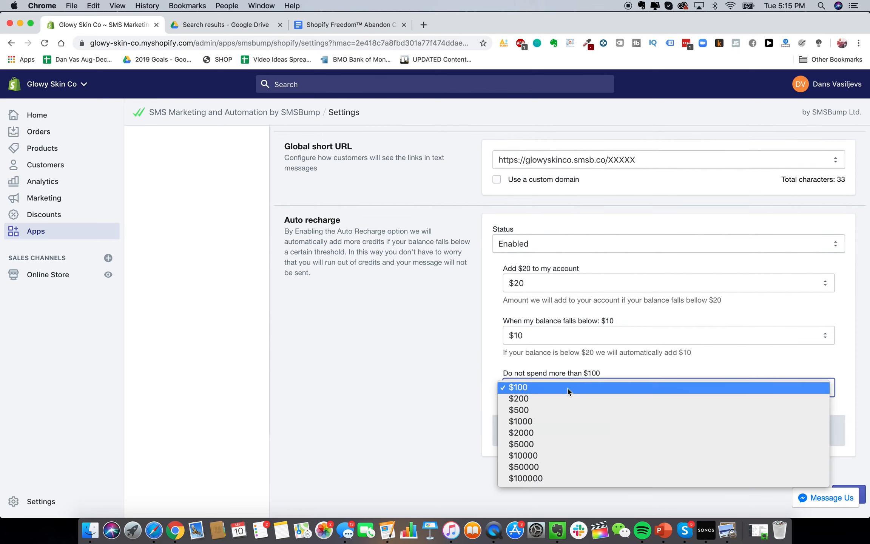
{"action": "left_click", "coordinate": [544, 421]}
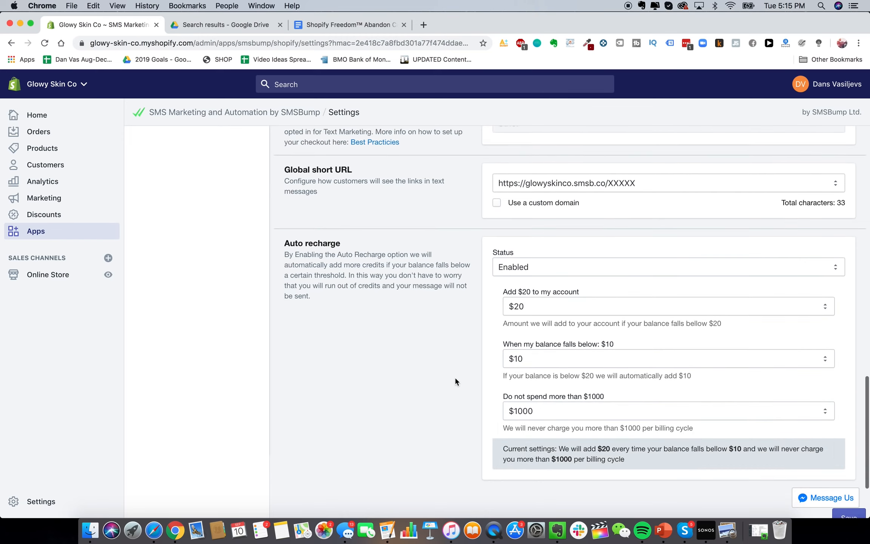
{"action": "scroll", "coordinate": [454, 378], "scroll_direction": "down", "scroll_amount": 10}
{"action": "scroll", "coordinate": [456, 381], "scroll_direction": "down", "scroll_amount": 10}
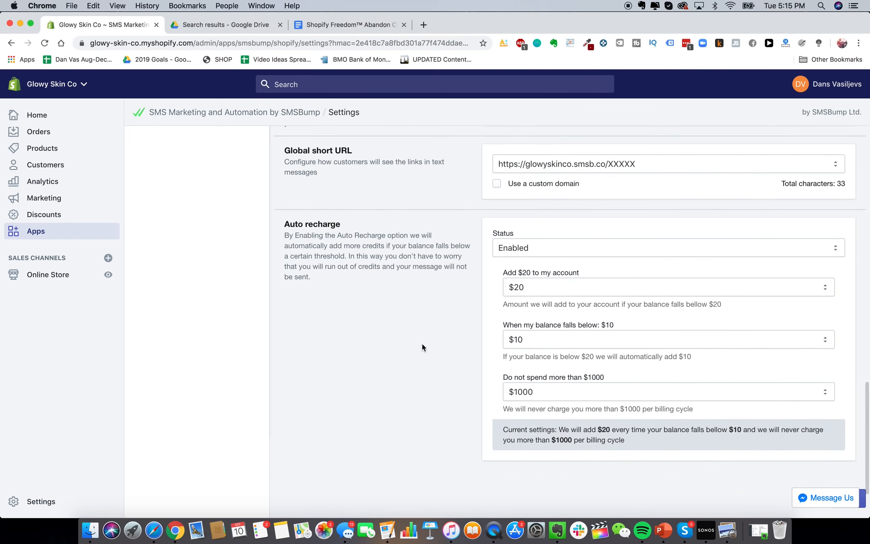
{"action": "scroll", "coordinate": [467, 379], "scroll_direction": "up", "scroll_amount": 14}
{"action": "scroll", "coordinate": [308, 249], "scroll_direction": "up", "scroll_amount": 1}
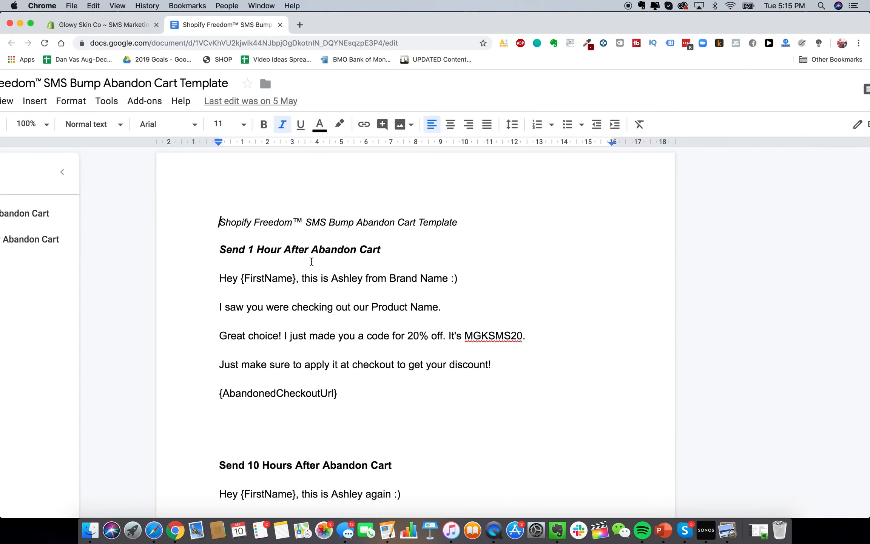
Read the first 1-hour abandon-cart message and its {AbandonedCheckoutUrl} line, then return to SMSBump
{"action": "left_click", "coordinate": [298, 261]}
{"action": "left_click", "coordinate": [216, 237]}
{"action": "left_click_drag", "start_coordinate": [220, 278], "coordinate": [401, 395]}
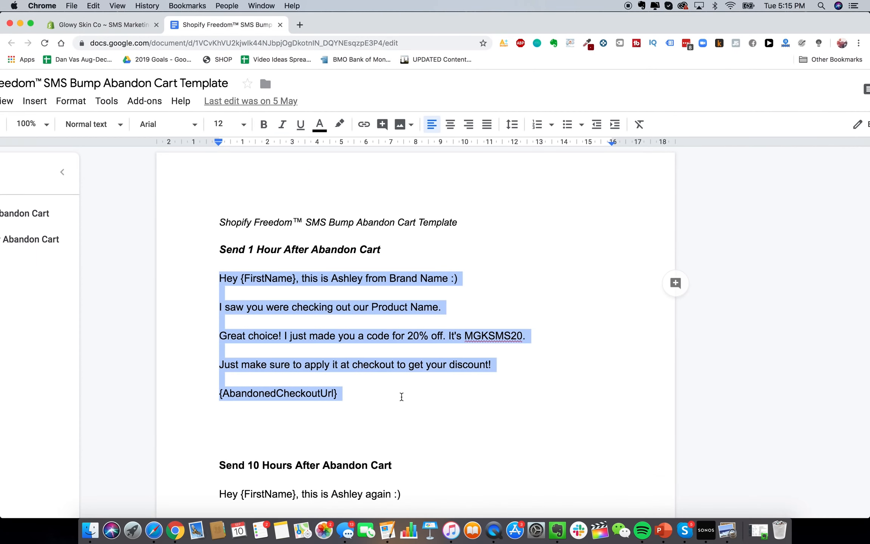
{"action": "left_click", "coordinate": [401, 396]}
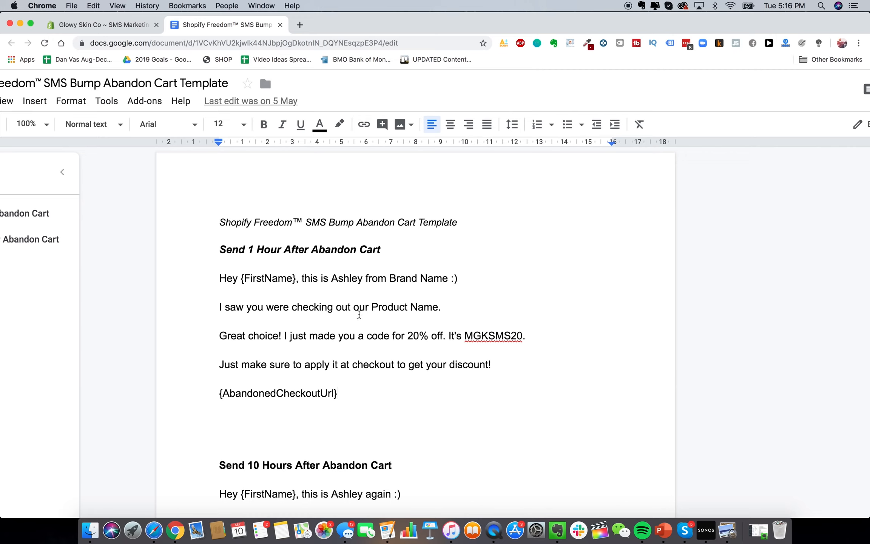
{"action": "left_click_drag", "start_coordinate": [212, 397], "coordinate": [371, 399]}
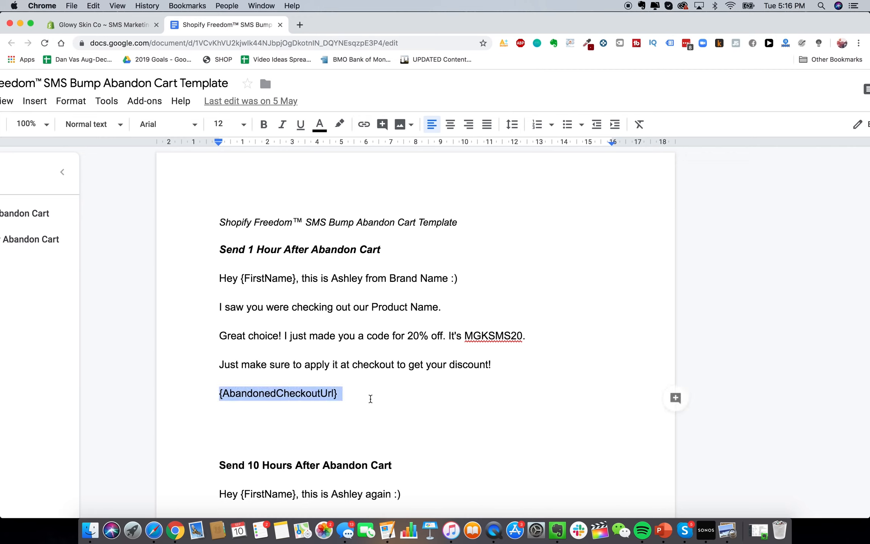
{"action": "left_click", "coordinate": [251, 279]}
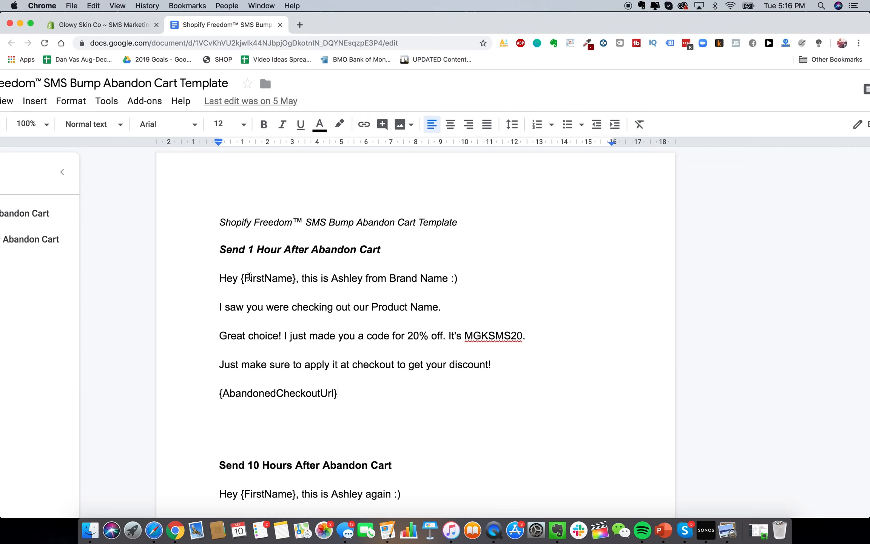
{"action": "left_click", "coordinate": [102, 24]}
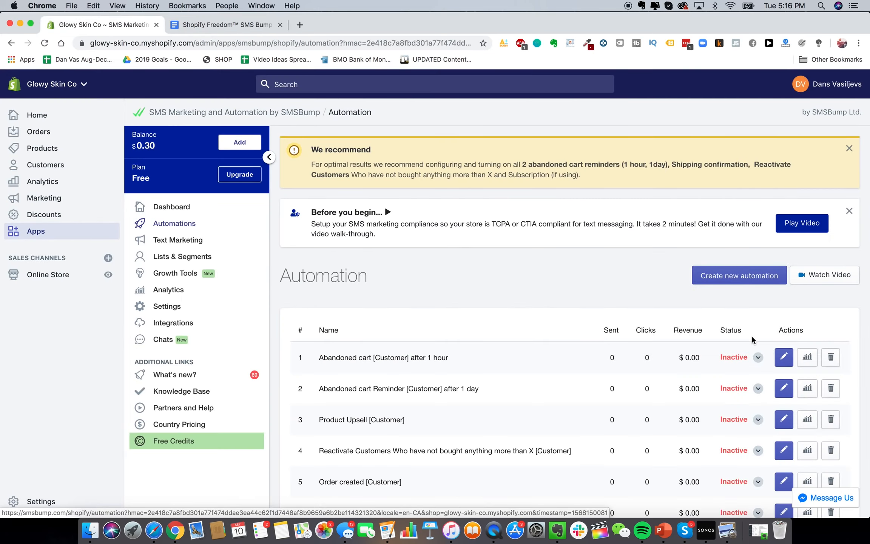
Create a new SMSBump automation named 'Abandon Cart Text #1'
{"action": "left_click", "coordinate": [747, 281]}
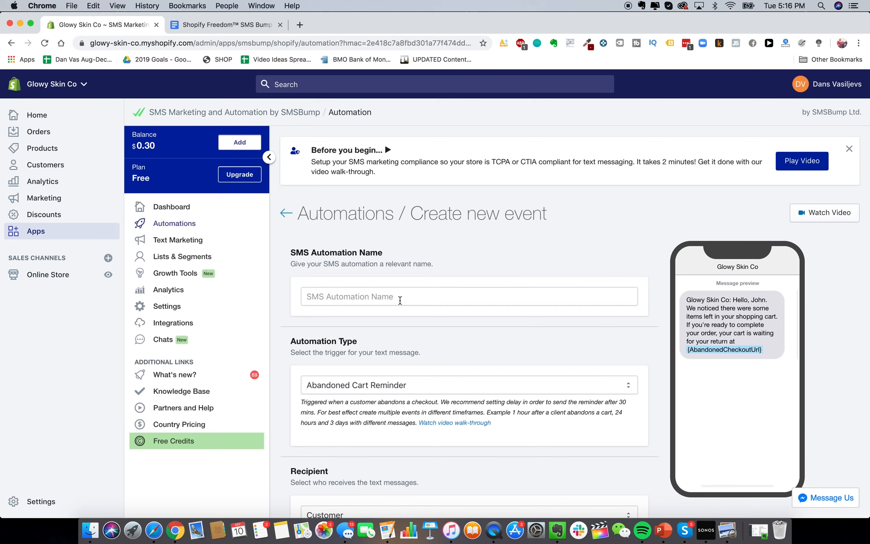
{"action": "left_click", "coordinate": [398, 298]}
{"action": "type", "text": "ABANADON CA"}
{"action": "key", "text": "super+a"}
{"action": "type", "text": "Abandon C"}
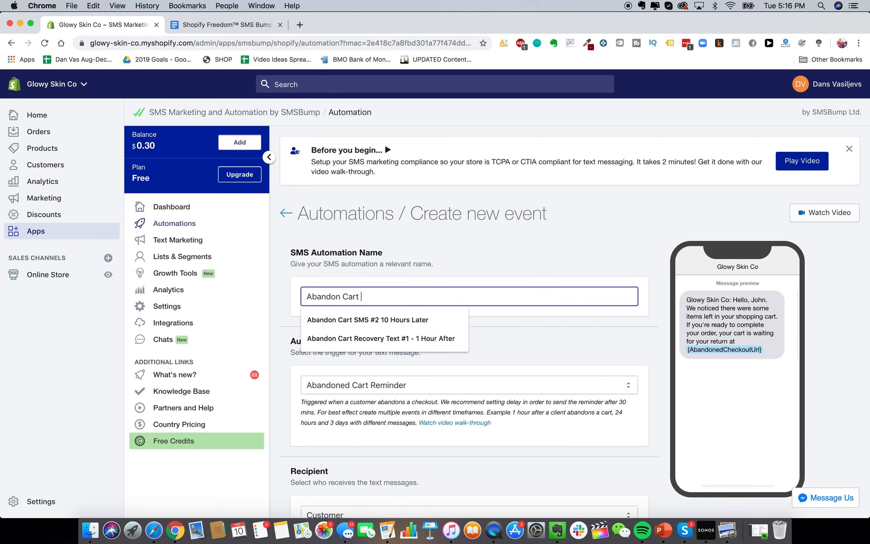
{"action": "type", "text": "art Text #"}
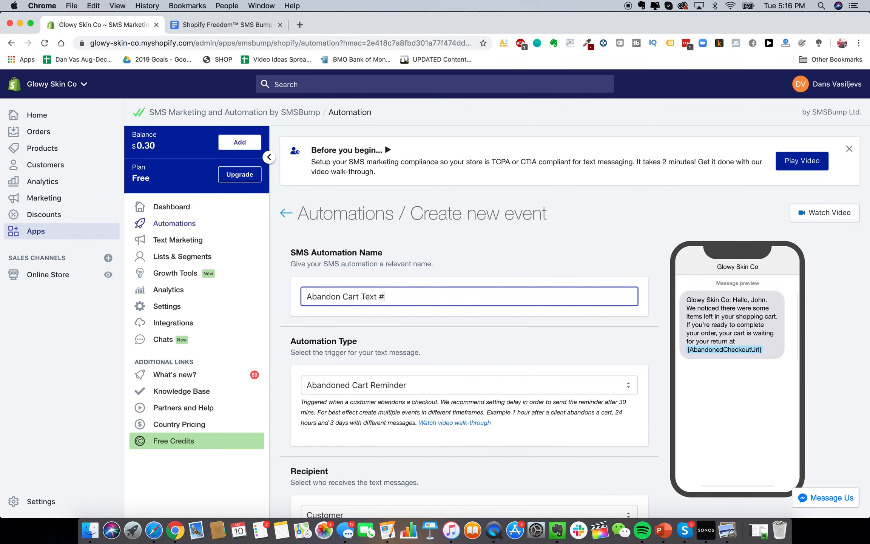
{"action": "type", "text": "1"}
{"action": "scroll", "coordinate": [507, 272], "scroll_direction": "down", "scroll_amount": 3}
{"action": "left_click", "coordinate": [506, 272]}
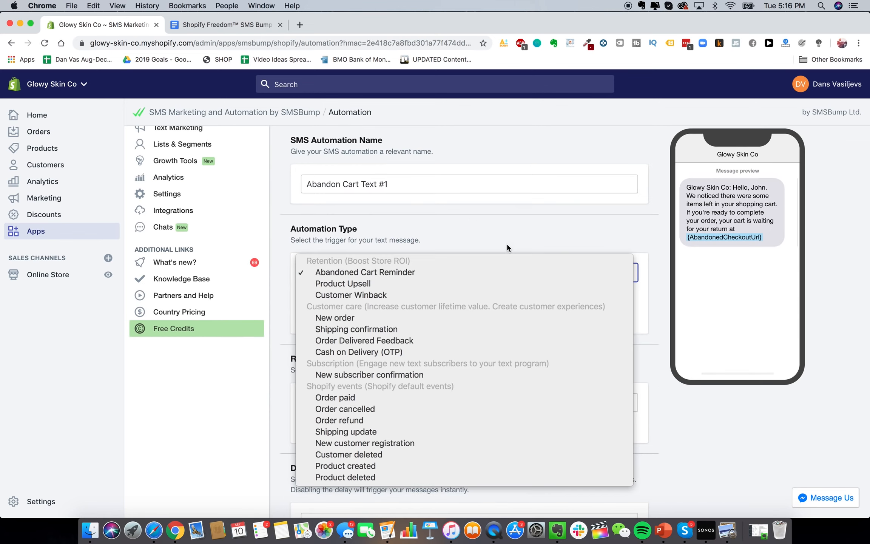
Keep Abandoned Cart Reminder as the trigger and Customer as the recipient
{"action": "left_click", "coordinate": [506, 246]}
{"action": "scroll", "coordinate": [479, 340], "scroll_direction": "down", "scroll_amount": 3}
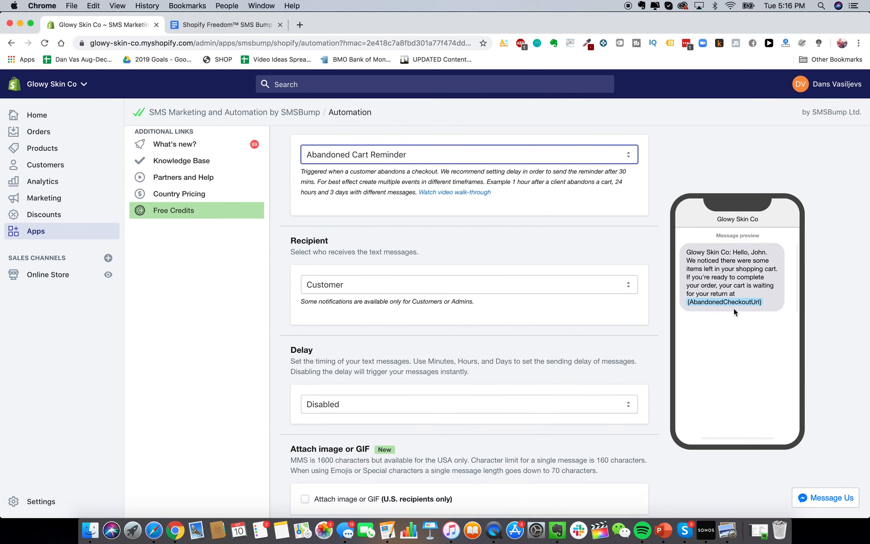
{"action": "scroll", "coordinate": [558, 284], "scroll_direction": "down", "scroll_amount": 2}
{"action": "left_click", "coordinate": [558, 246]}
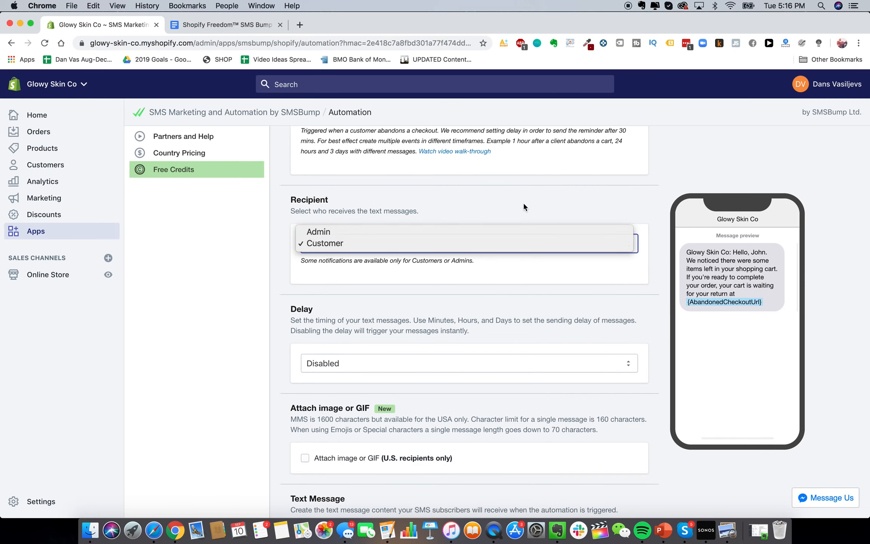
{"action": "left_click", "coordinate": [506, 226]}
{"action": "scroll", "coordinate": [506, 226], "scroll_direction": "down", "scroll_amount": 2}
{"action": "left_click", "coordinate": [513, 200]}
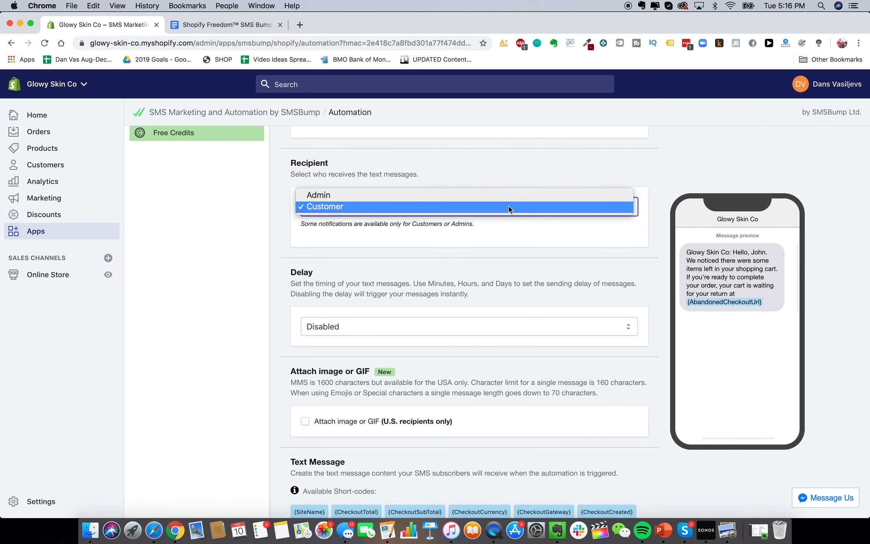
{"action": "left_click", "coordinate": [508, 242]}
Enable the sending delay and set it to 1 Hour/s instead of 15
{"action": "scroll", "coordinate": [513, 264], "scroll_direction": "down", "scroll_amount": 4}
{"action": "left_click", "coordinate": [516, 246]}
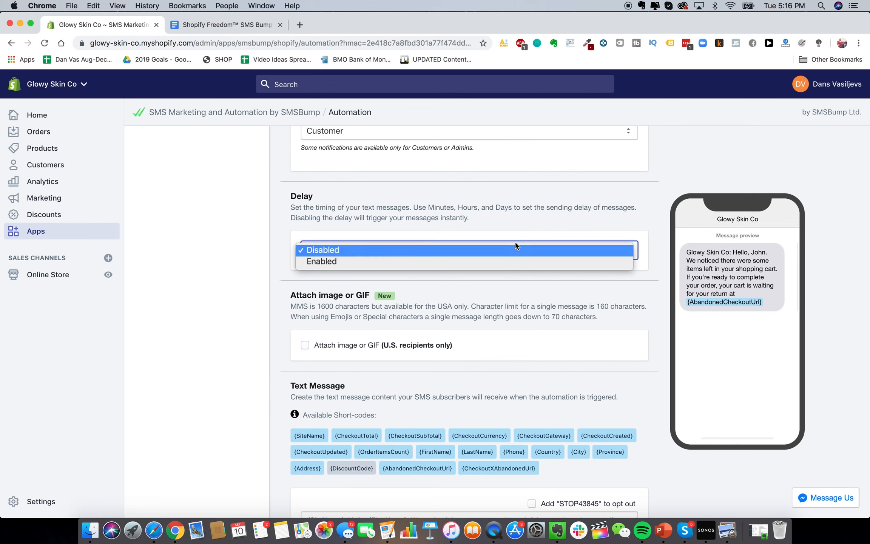
{"action": "left_click", "coordinate": [501, 253]}
{"action": "left_click", "coordinate": [500, 251]}
{"action": "left_click", "coordinate": [487, 261]}
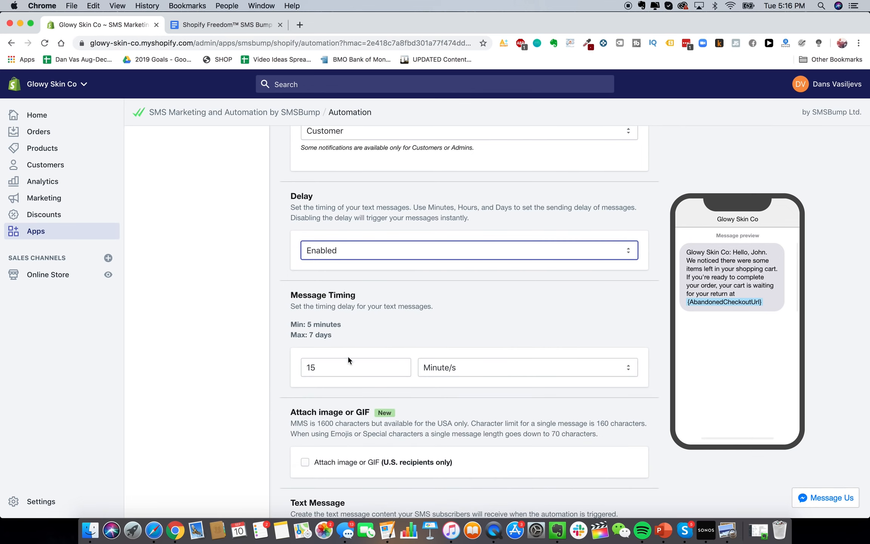
{"action": "scroll", "coordinate": [389, 360], "scroll_direction": "down", "scroll_amount": 2}
{"action": "left_click", "coordinate": [344, 338]}
{"action": "double_click", "coordinate": [344, 337]}
{"action": "type", "text": "1"}
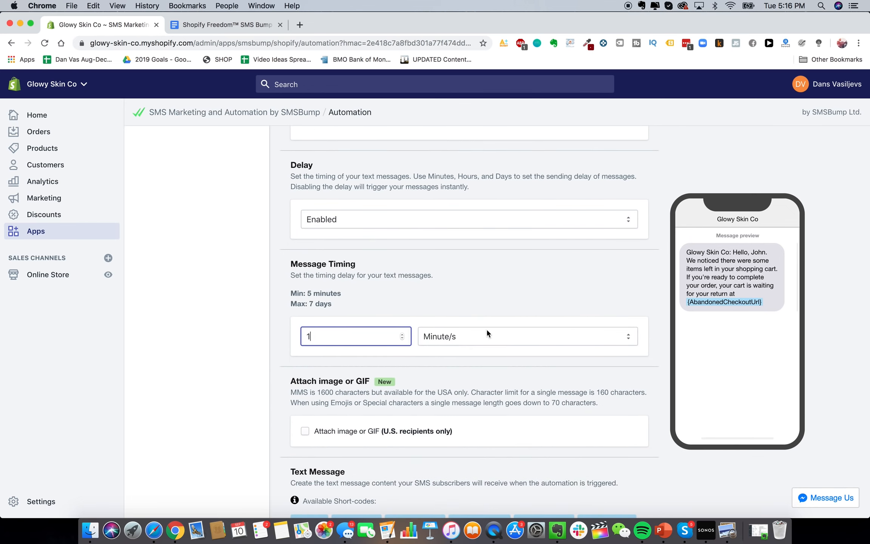
{"action": "left_click", "coordinate": [485, 336]}
{"action": "left_click", "coordinate": [480, 348]}
{"action": "scroll", "coordinate": [453, 368], "scroll_direction": "down", "scroll_amount": 15}
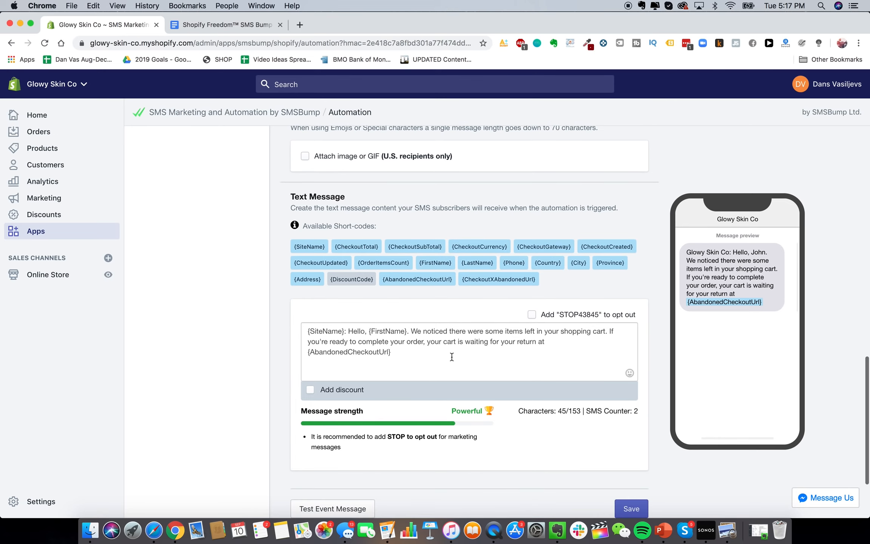
{"action": "left_click", "coordinate": [449, 356]}
Replace the default SMS text with the first message copied from the template document
{"action": "key", "text": "super+a"}
{"action": "key", "text": "BackSpace"}
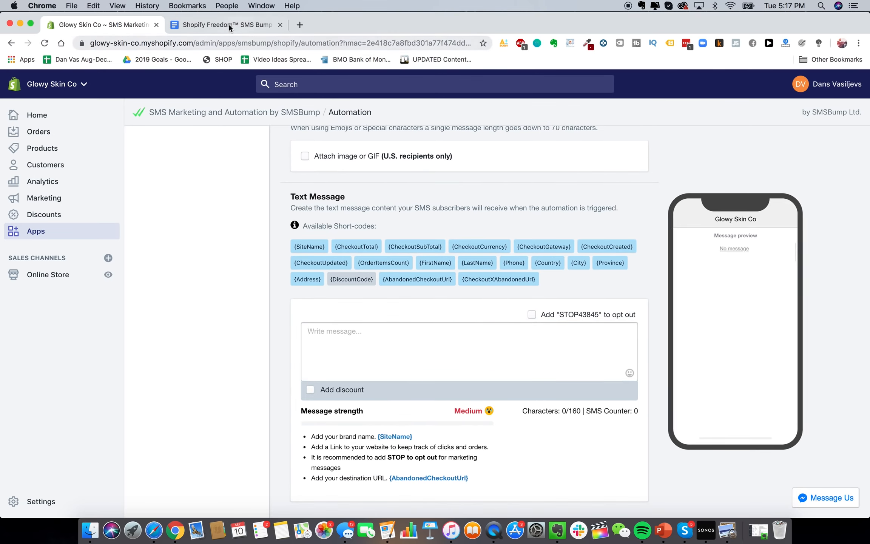
{"action": "left_click", "coordinate": [226, 25]}
{"action": "left_click_drag", "start_coordinate": [219, 278], "coordinate": [337, 393]}
{"action": "key", "text": "super+c"}
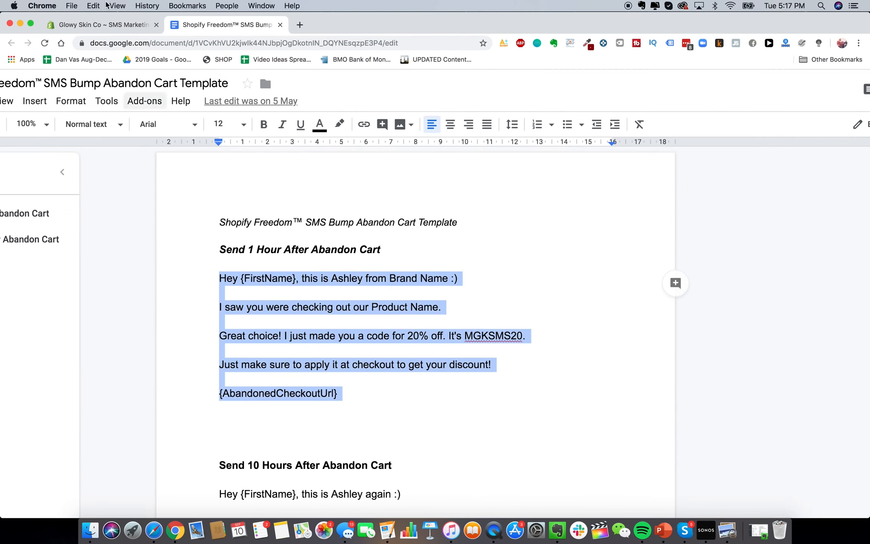
{"action": "left_click", "coordinate": [102, 25]}
{"action": "key", "text": "super+v"}
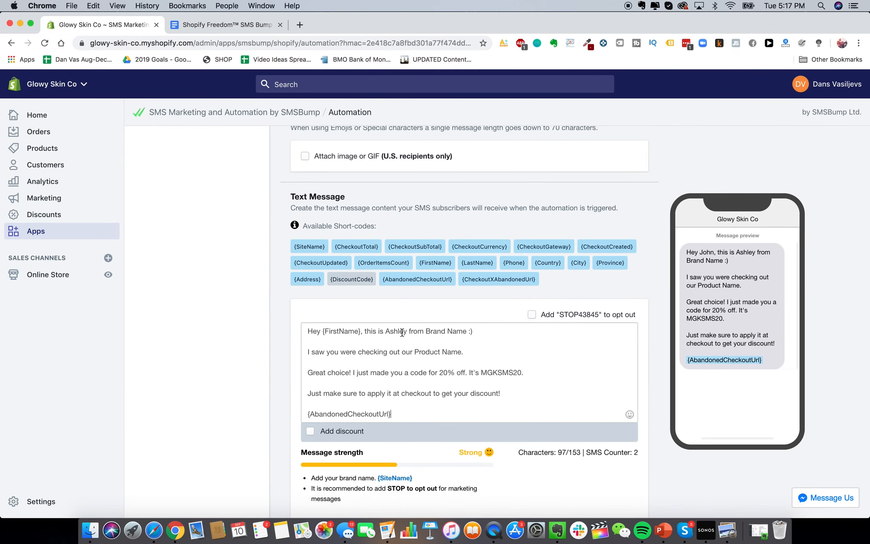
Review the 20% off MGKSMS20 message, skip the discount options, and save the automation
{"action": "scroll", "coordinate": [226, 298], "scroll_direction": "down", "scroll_amount": 2}
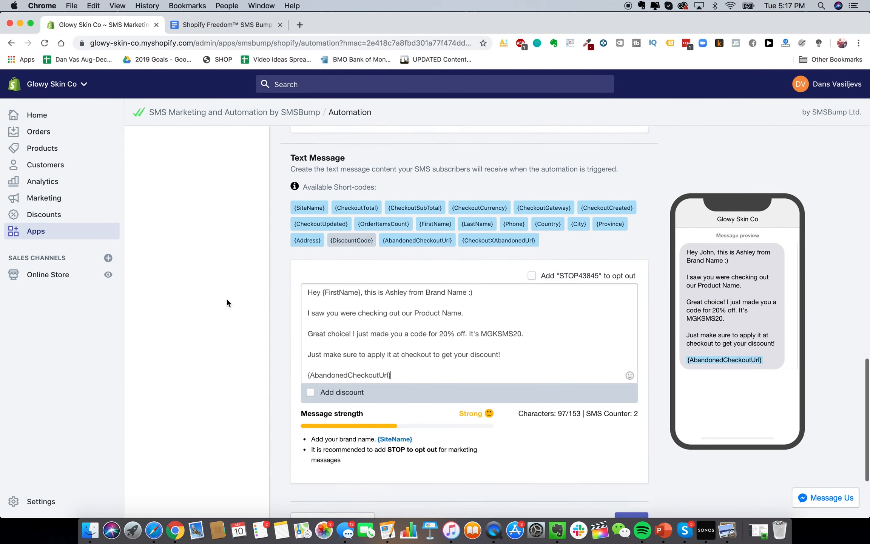
{"action": "left_click", "coordinate": [310, 388]}
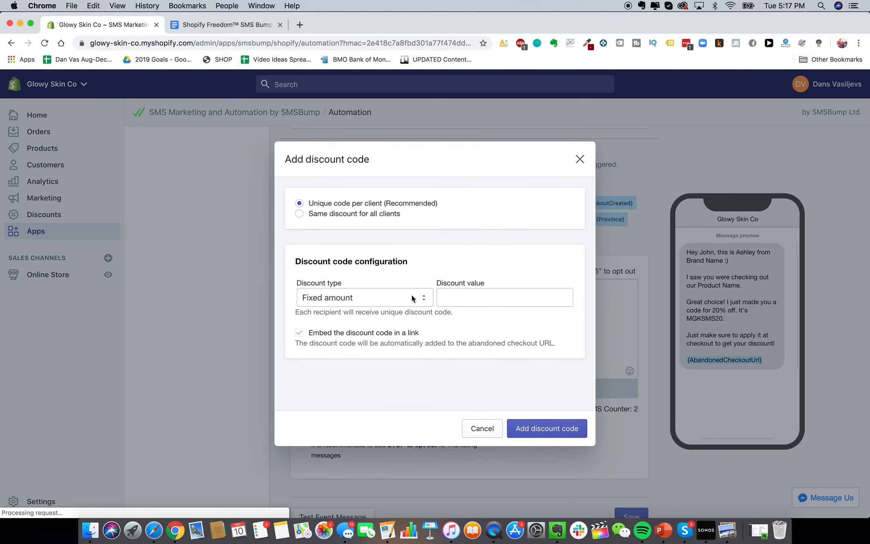
{"action": "left_click", "coordinate": [589, 159]}
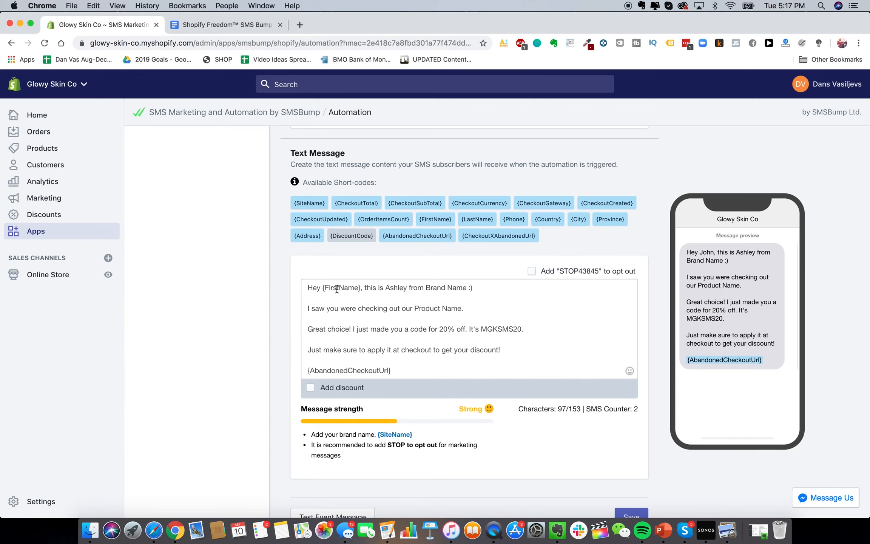
{"action": "double_click", "coordinate": [438, 288]}
{"action": "left_click", "coordinate": [428, 319]}
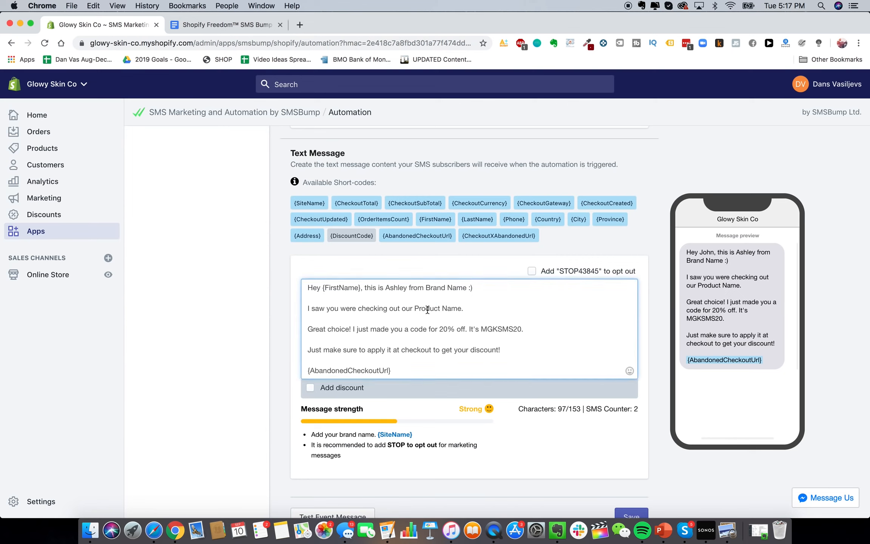
{"action": "scroll", "coordinate": [439, 360], "scroll_direction": "down", "scroll_amount": 2}
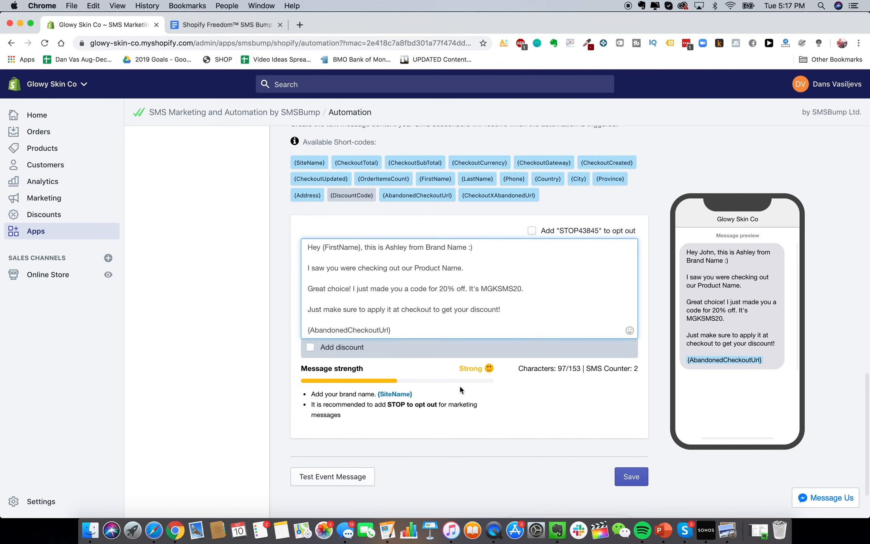
{"action": "scroll", "coordinate": [460, 385], "scroll_direction": "up", "scroll_amount": 2}
{"action": "scroll", "coordinate": [501, 393], "scroll_direction": "down", "scroll_amount": 5}
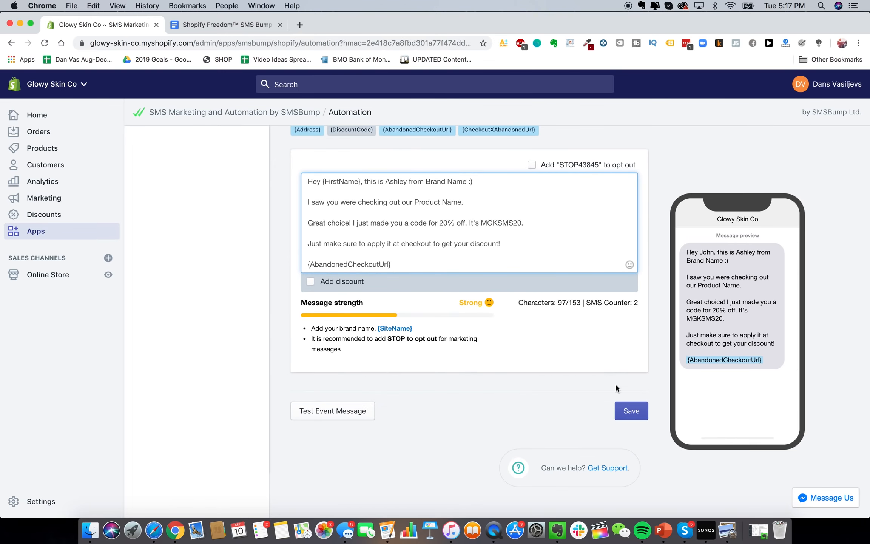
{"action": "left_click", "coordinate": [629, 405]}
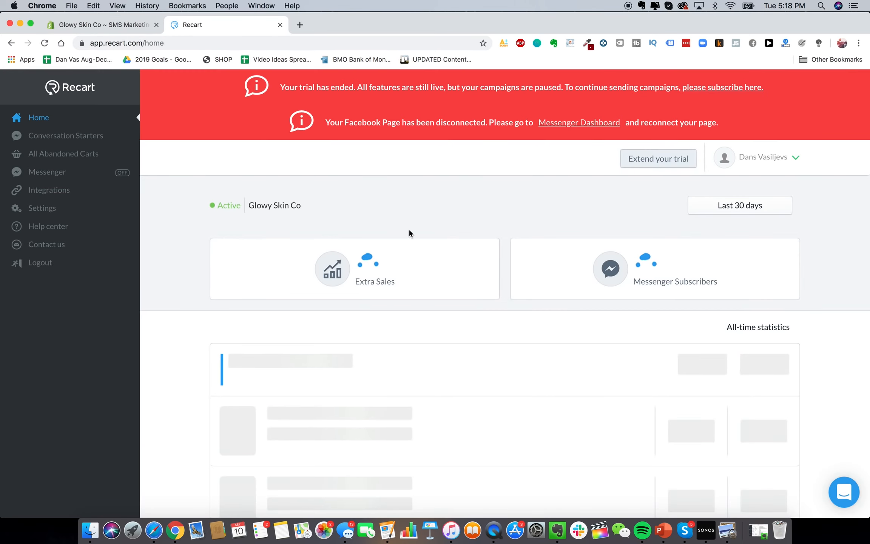
Check Recart's Abandoned Cart Messenger campaign, which needs a Facebook Page, then return to Shopify Apps
{"action": "scroll", "coordinate": [453, 368], "scroll_direction": "down", "scroll_amount": 2}
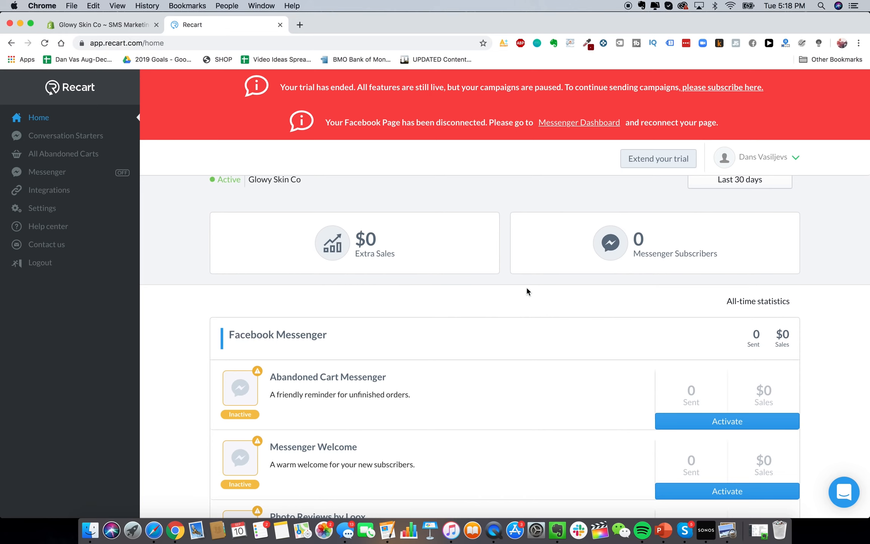
{"action": "scroll", "coordinate": [603, 352], "scroll_direction": "down", "scroll_amount": 1}
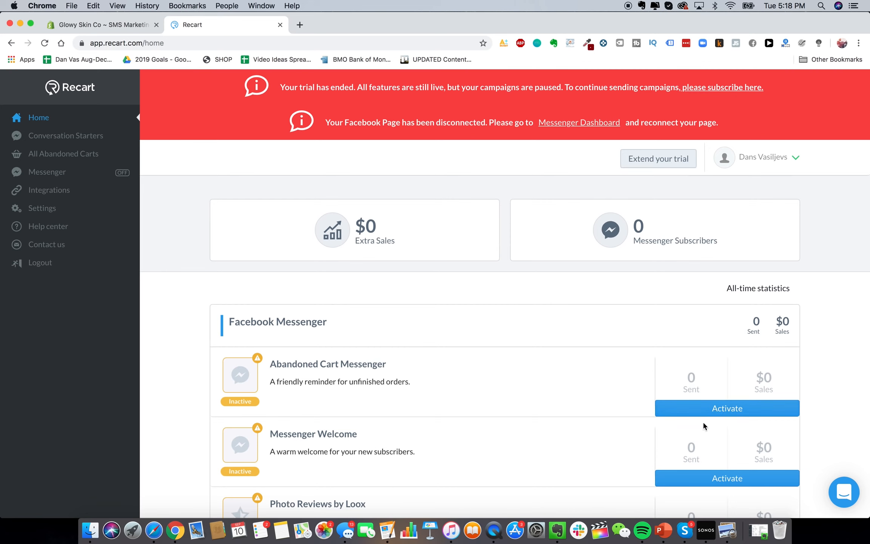
{"action": "left_click", "coordinate": [352, 367]}
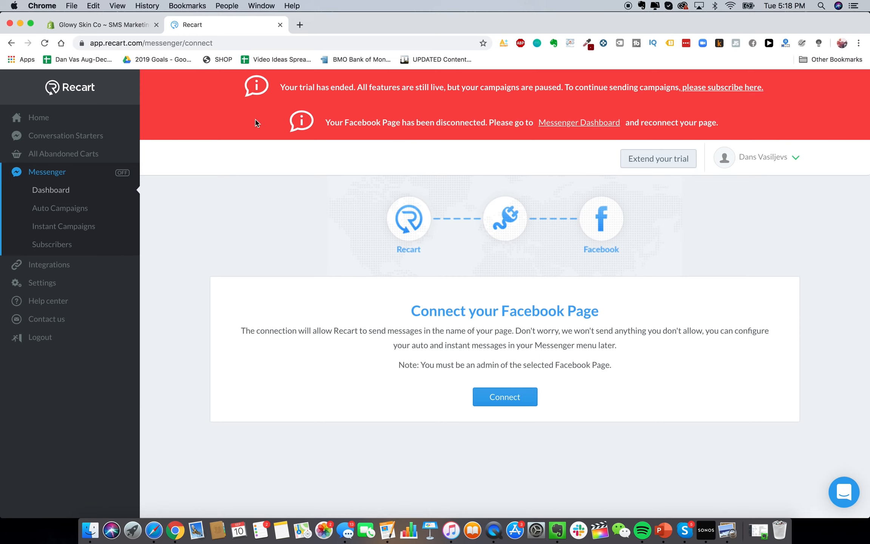
{"action": "left_click", "coordinate": [109, 25]}
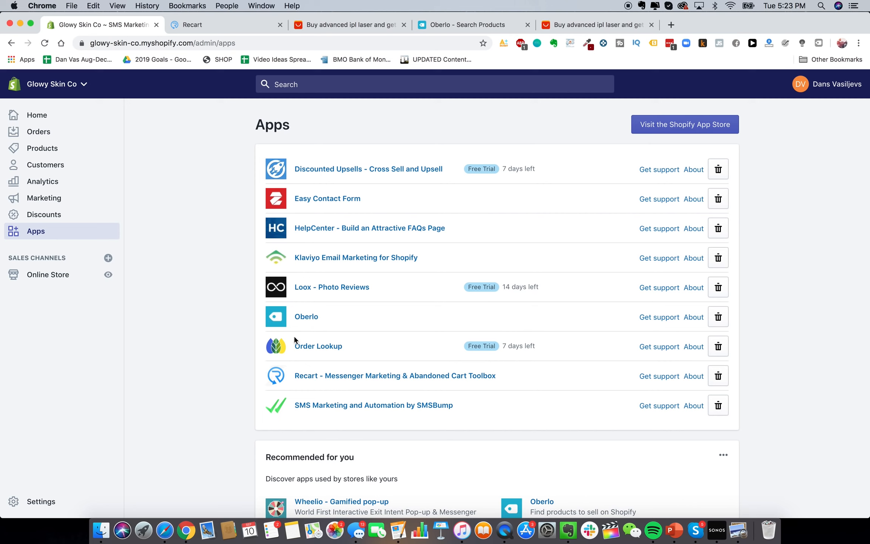
Open Oberlo's Dashboard, then go to the AliExpress results for 'advanced ipl laser'
{"action": "left_click", "coordinate": [455, 30]}
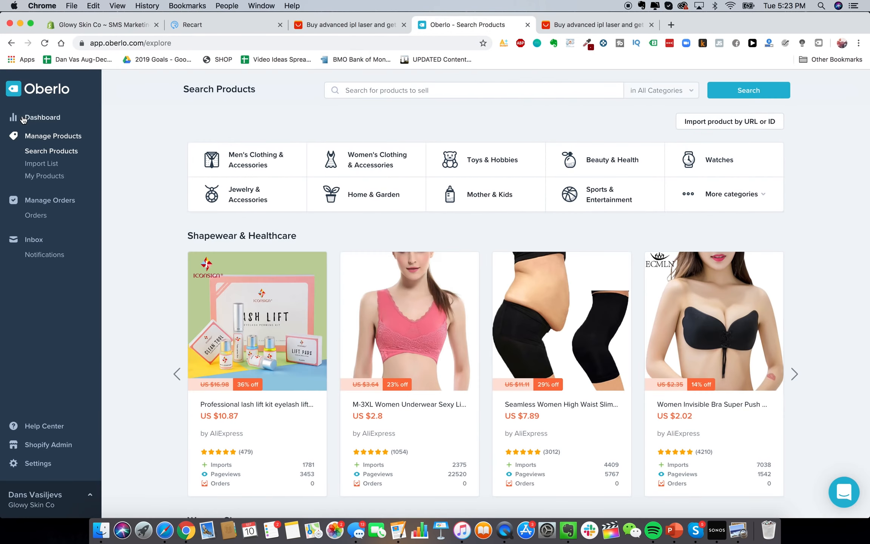
{"action": "left_click", "coordinate": [40, 117]}
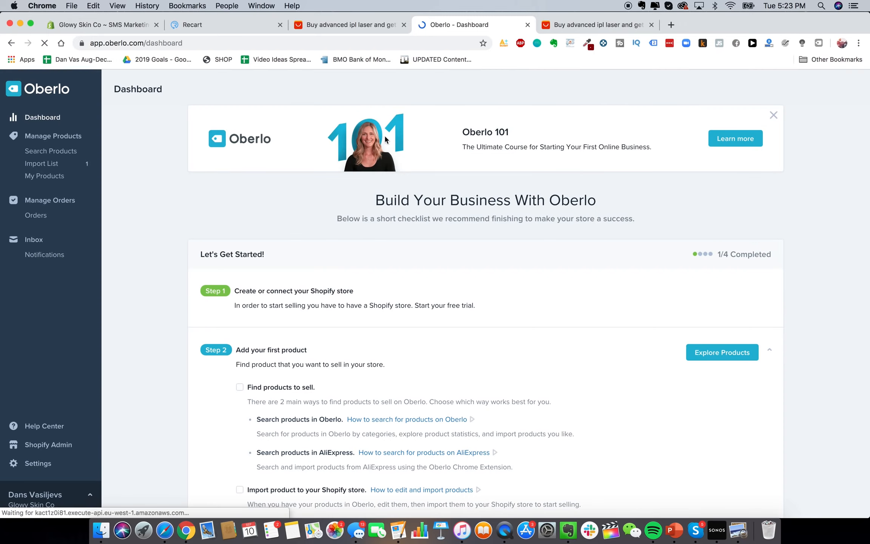
{"action": "left_click", "coordinate": [548, 30]}
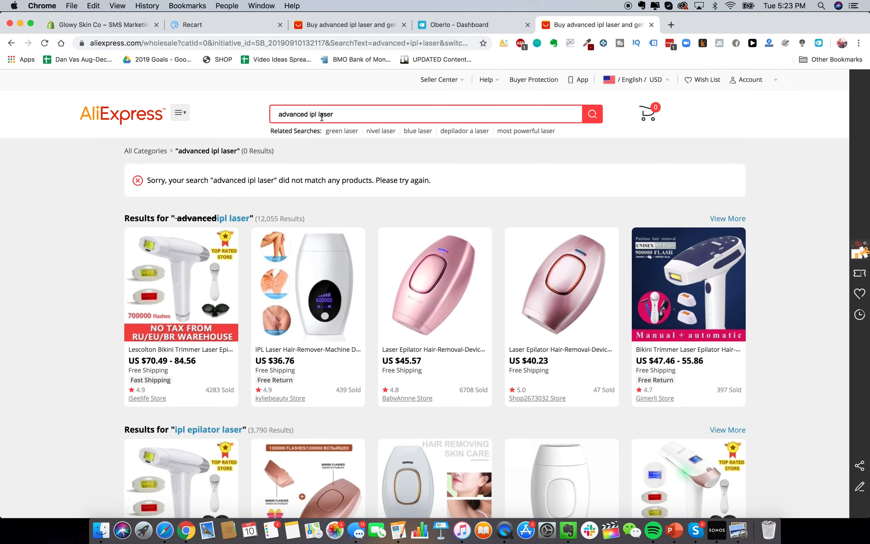
Add the $40.23 500000 Flashes Mini Handheld Laser Epilator to Oberlo's Import List
{"action": "left_click", "coordinate": [594, 307]}
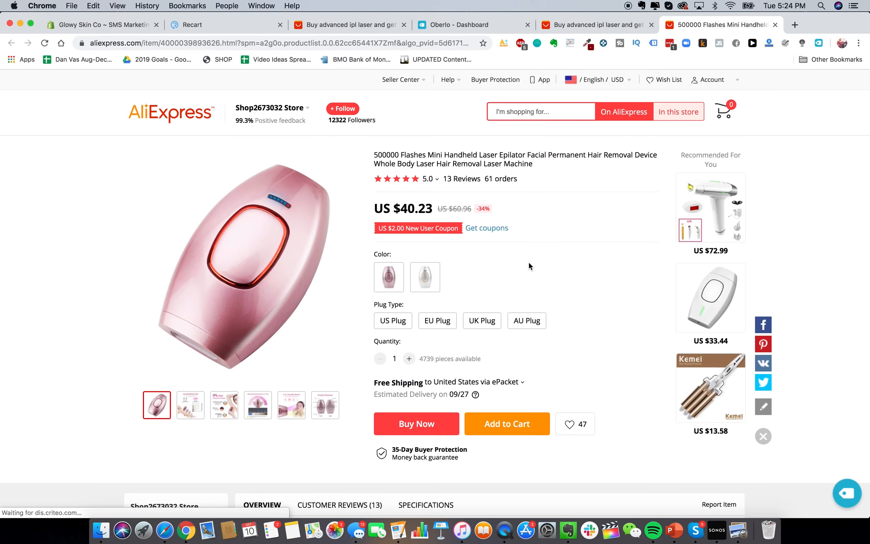
{"action": "scroll", "coordinate": [563, 384], "scroll_direction": "down", "scroll_amount": 1}
{"action": "scroll", "coordinate": [563, 384], "scroll_direction": "up", "scroll_amount": 1}
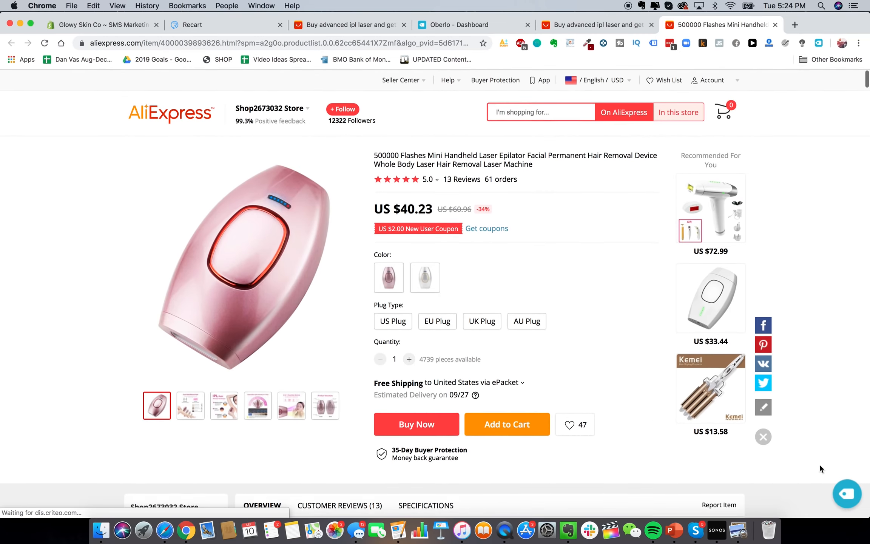
{"action": "left_click", "coordinate": [842, 498]}
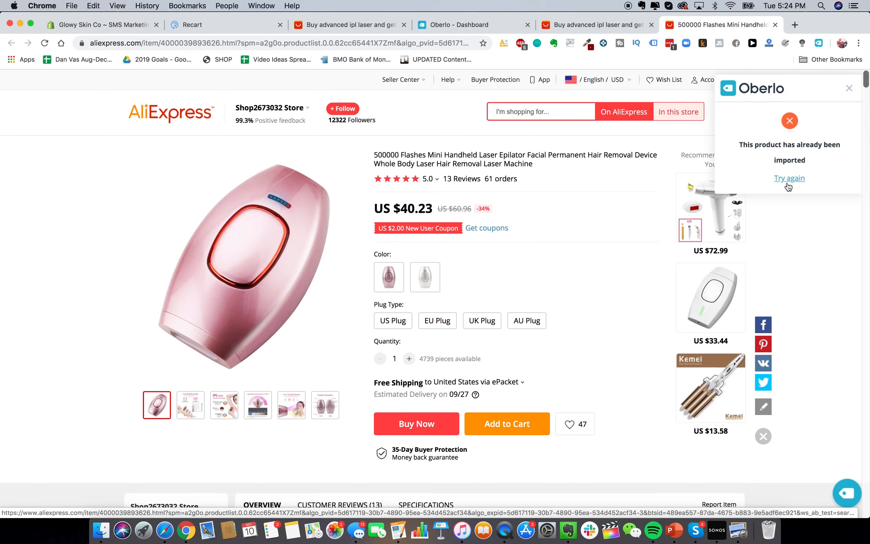
{"action": "left_click", "coordinate": [846, 86]}
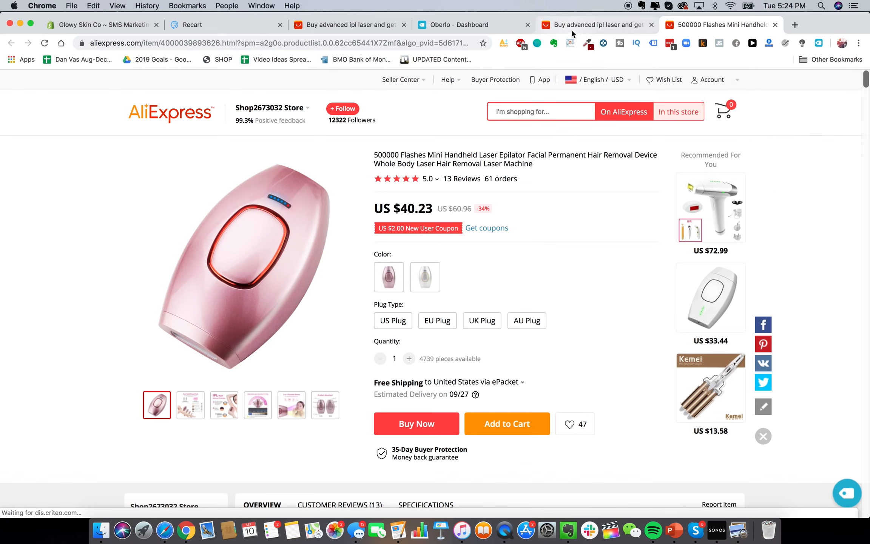
{"action": "left_click", "coordinate": [816, 42]}
{"action": "left_click", "coordinate": [760, 109]}
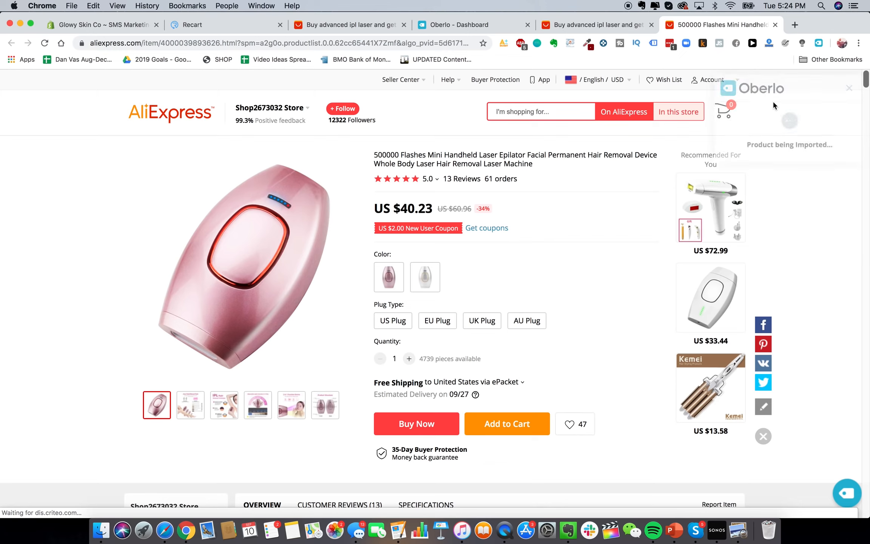
{"action": "left_click", "coordinate": [473, 25]}
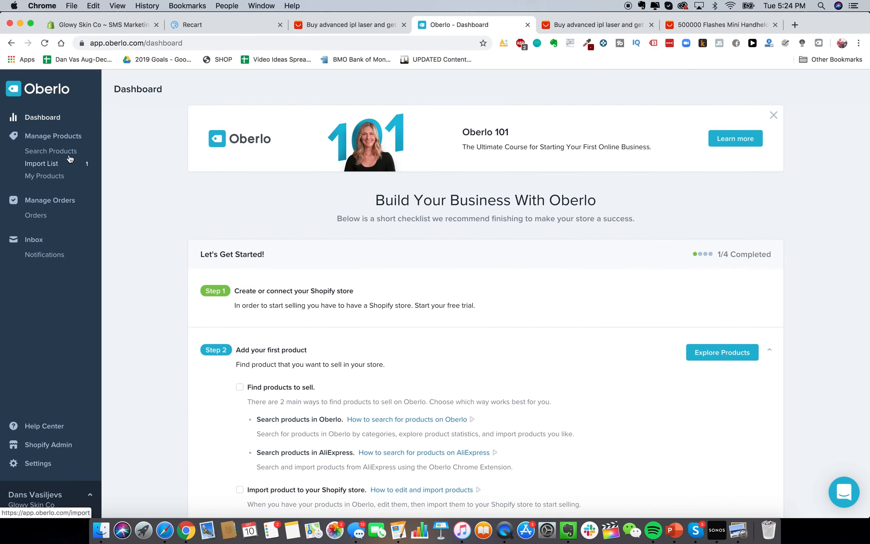
Retitle the imported laser 'Glowy Skin Advanced Laser Hair IPL Removal Device' in the Import List
{"action": "left_click", "coordinate": [49, 118]}
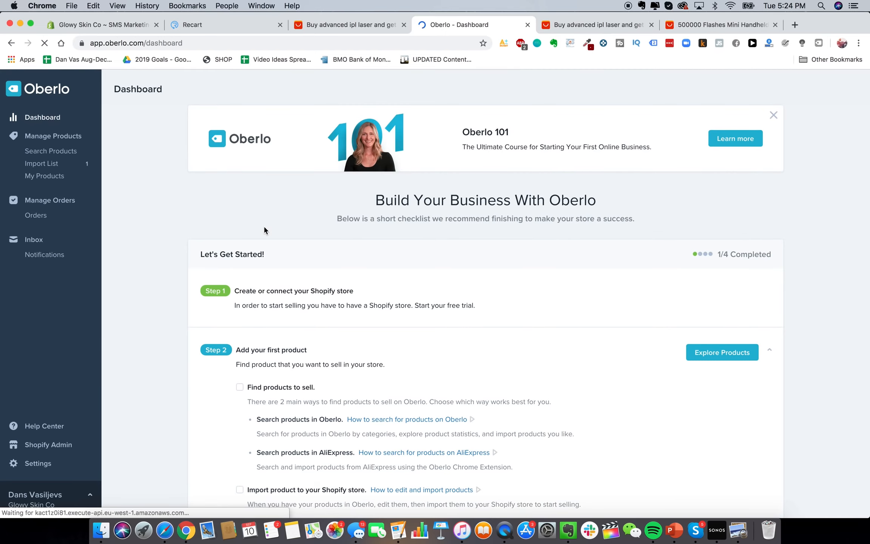
{"action": "scroll", "coordinate": [223, 233], "scroll_direction": "down", "scroll_amount": 3}
{"action": "scroll", "coordinate": [184, 270], "scroll_direction": "up", "scroll_amount": 5}
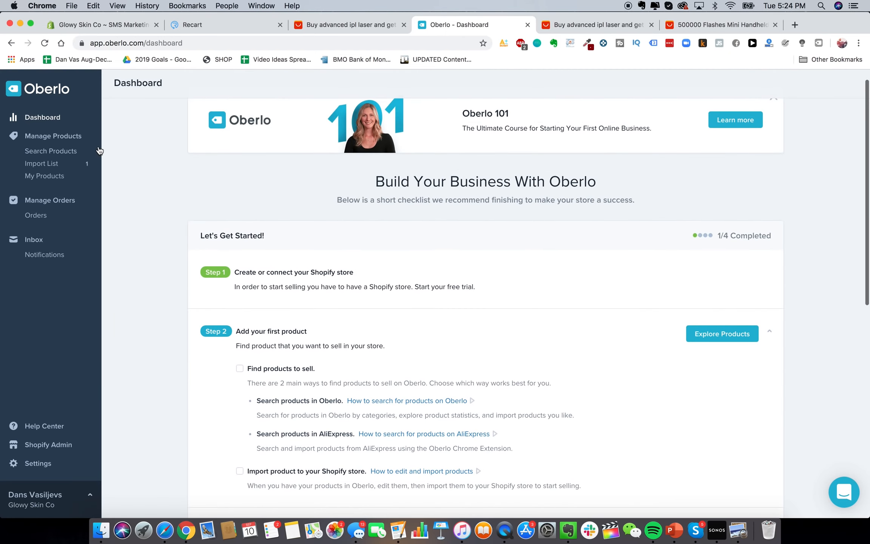
{"action": "left_click", "coordinate": [45, 163]}
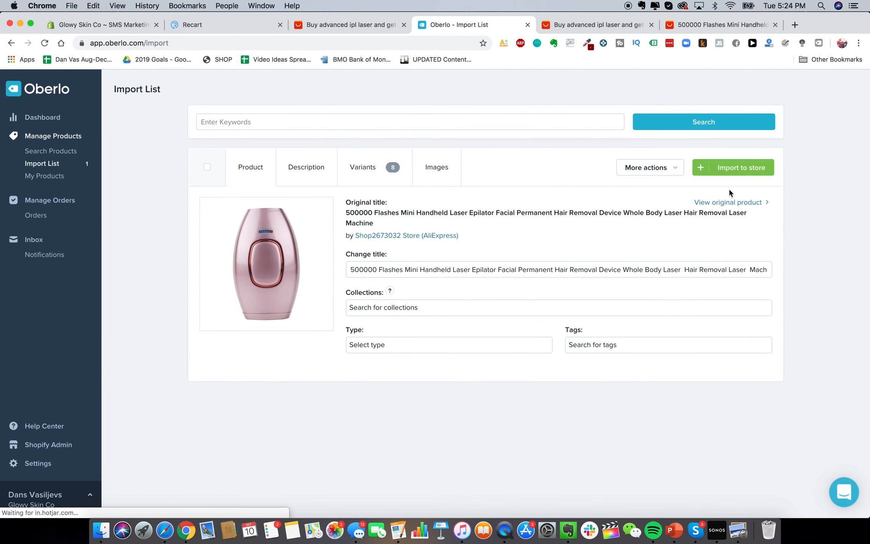
{"action": "triple_click", "coordinate": [448, 269]}
{"action": "left_click", "coordinate": [436, 268]}
{"action": "triple_click", "coordinate": [391, 267]}
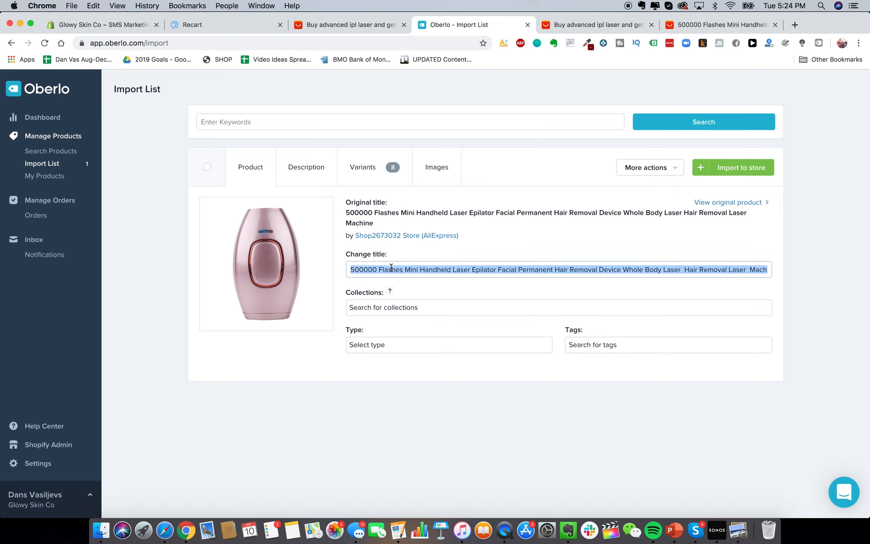
{"action": "type", "text": "Glowy Skin Adv"}
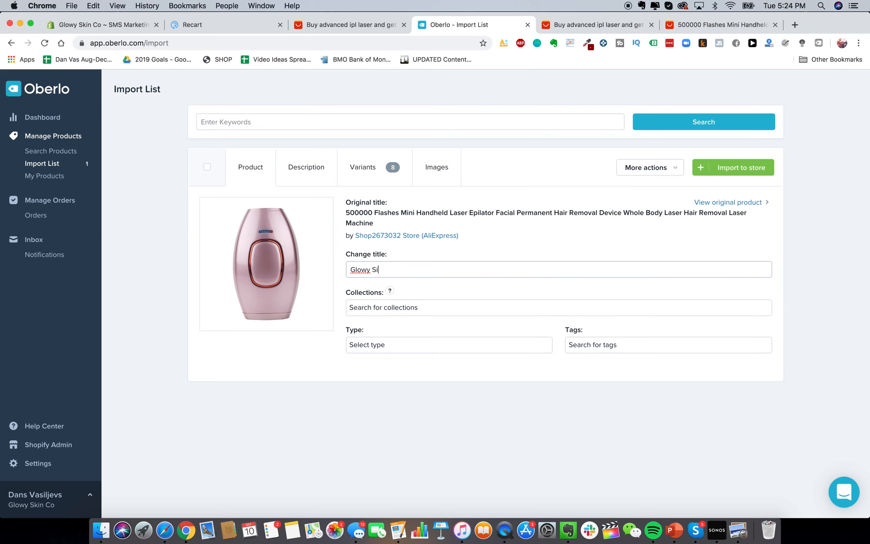
{"action": "type", "text": "anced Laser Hair IPL Removal Device"}
Review the product description, selecting the text from Power Type to the end
{"action": "left_click", "coordinate": [303, 176]}
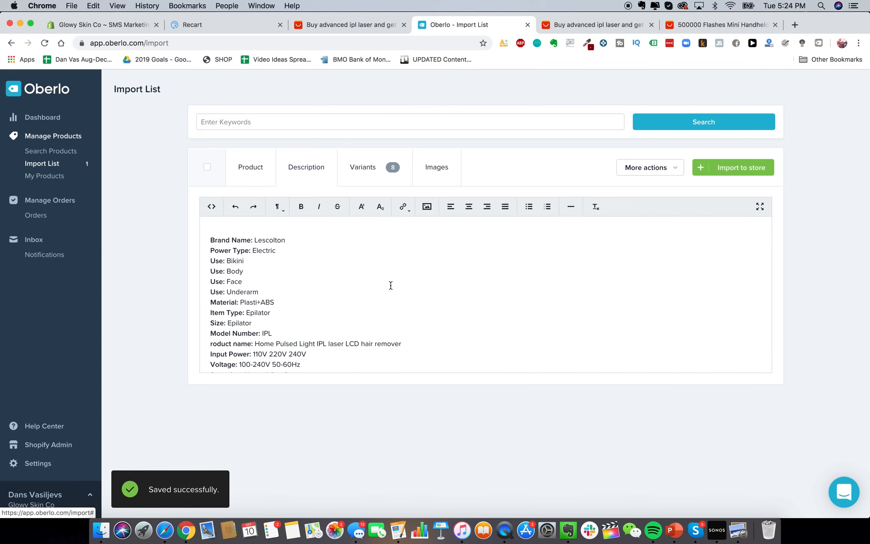
{"action": "scroll", "coordinate": [333, 270], "scroll_direction": "down", "scroll_amount": 5}
{"action": "left_click", "coordinate": [333, 270]}
{"action": "scroll", "coordinate": [333, 270], "scroll_direction": "up", "scroll_amount": 3}
{"action": "left_click_drag", "start_coordinate": [285, 252], "coordinate": [333, 319]}
{"action": "scroll", "coordinate": [333, 319], "scroll_direction": "up", "scroll_amount": 3}
{"action": "left_click", "coordinate": [250, 259]}
{"action": "left_click_drag", "start_coordinate": [244, 248], "coordinate": [339, 373]}
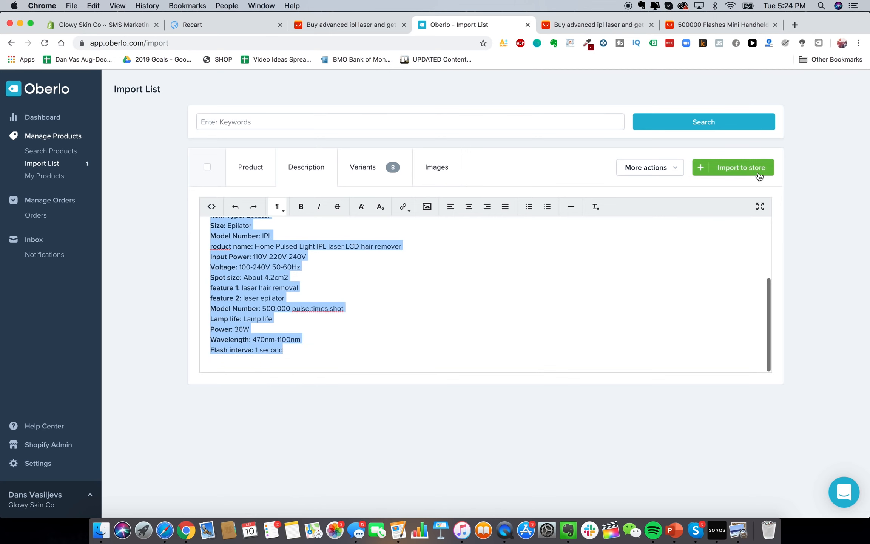
Check the 8 variants priced US$80.46, then open Shopify's Orders page
{"action": "left_click", "coordinate": [392, 165]}
{"action": "scroll", "coordinate": [449, 279], "scroll_direction": "down", "scroll_amount": 5}
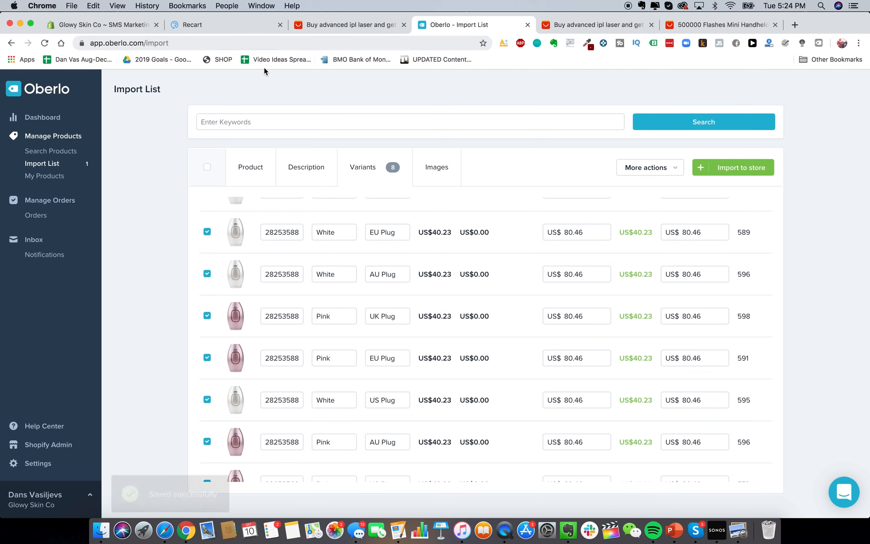
{"action": "scroll", "coordinate": [367, 267], "scroll_direction": "down", "scroll_amount": 2}
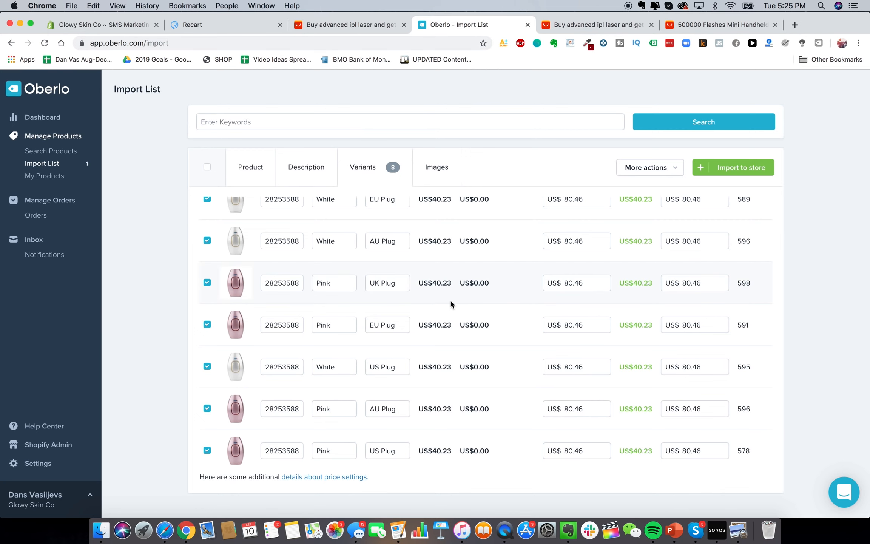
{"action": "scroll", "coordinate": [335, 262], "scroll_direction": "down", "scroll_amount": 1}
{"action": "left_click", "coordinate": [90, 26]}
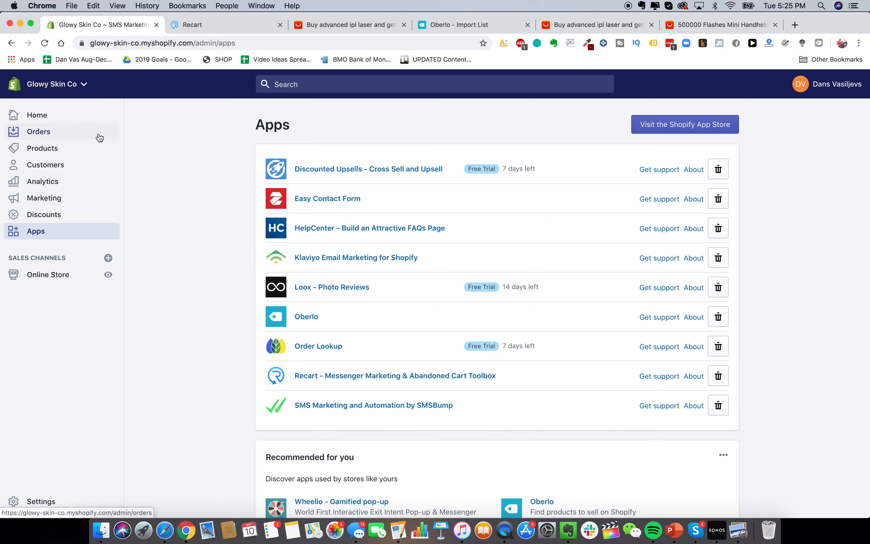
{"action": "left_click", "coordinate": [72, 135]}
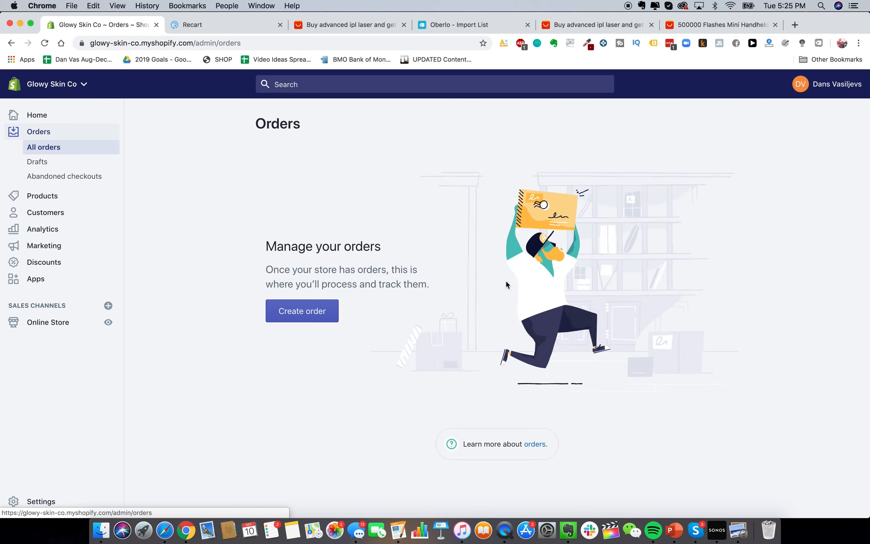
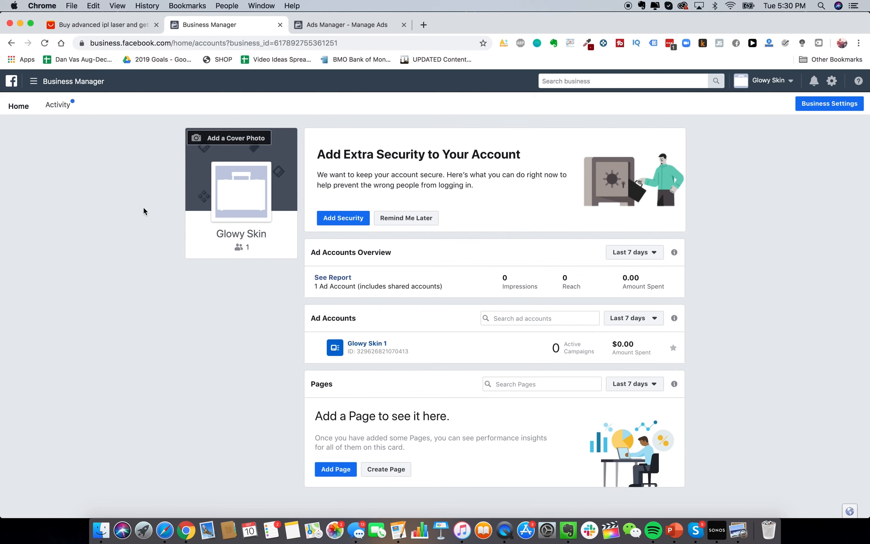
Open Audience Insights in a new tab from Business Manager's All Tools list
{"action": "left_click", "coordinate": [94, 81]}
{"action": "left_click", "coordinate": [79, 260]}
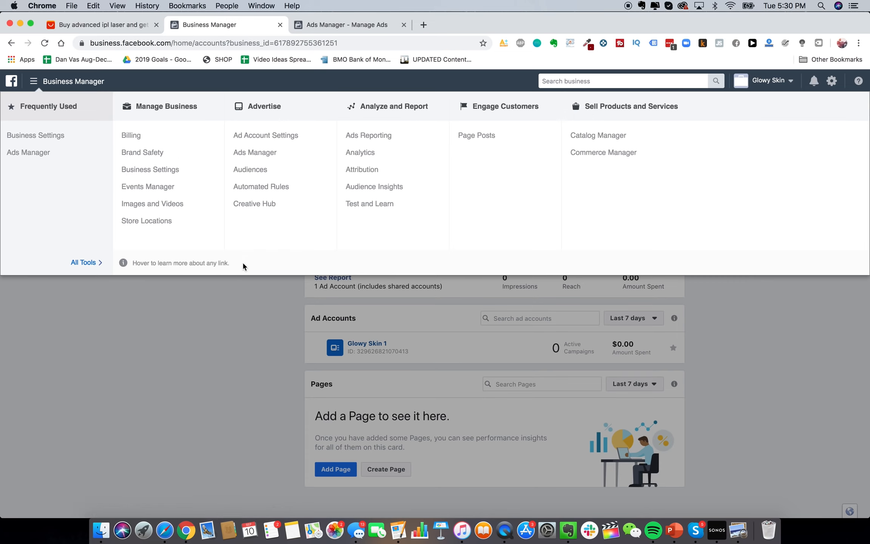
{"action": "right_click", "coordinate": [390, 187]}
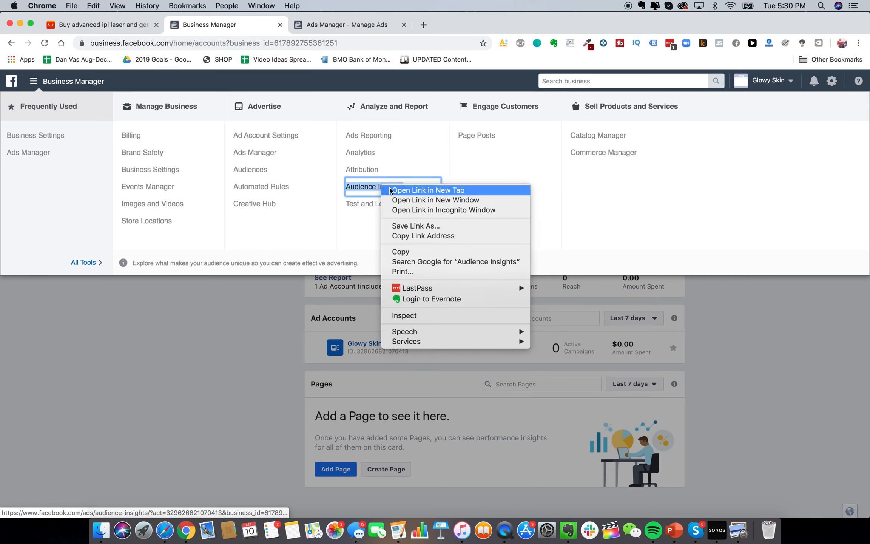
{"action": "left_click", "coordinate": [391, 190]}
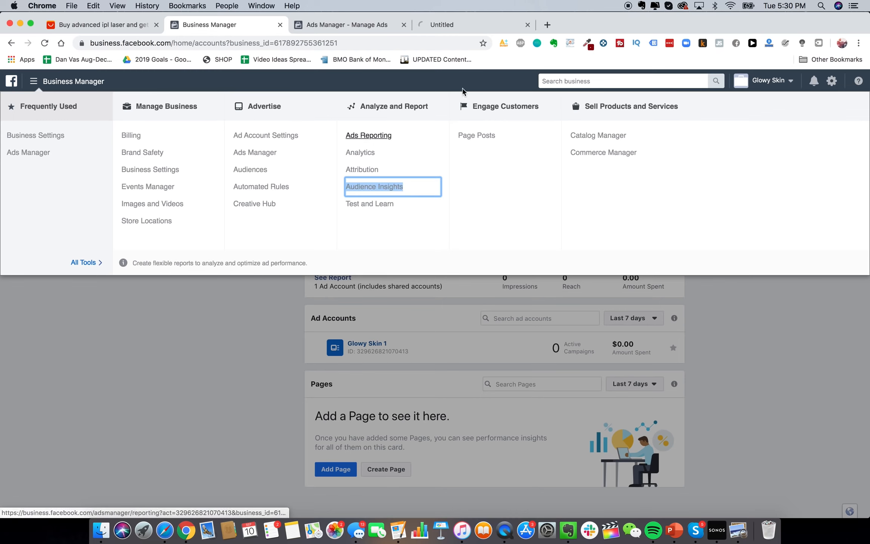
Start from Everyone on Facebook and add Australia, United Kingdom and Canada as locations
{"action": "left_click", "coordinate": [469, 23]}
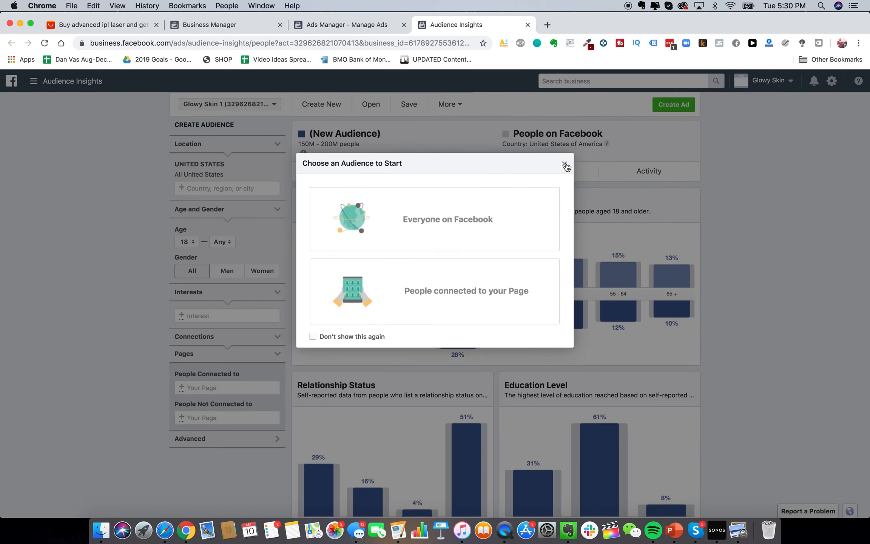
{"action": "left_click", "coordinate": [495, 225]}
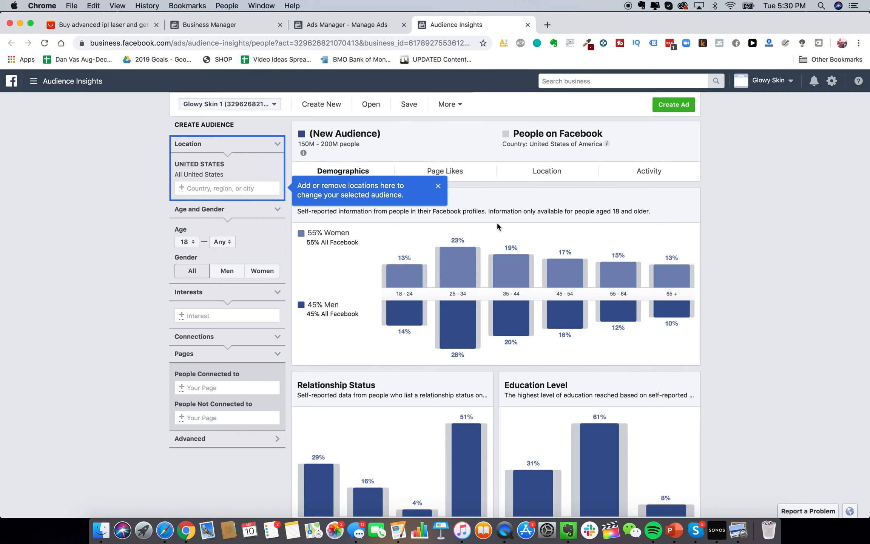
{"action": "left_click", "coordinate": [438, 185]}
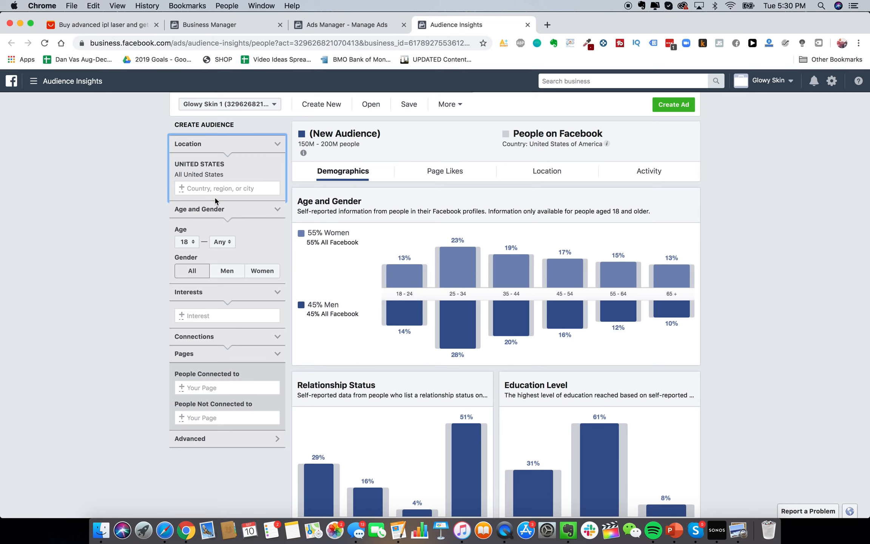
{"action": "left_click", "coordinate": [223, 315]}
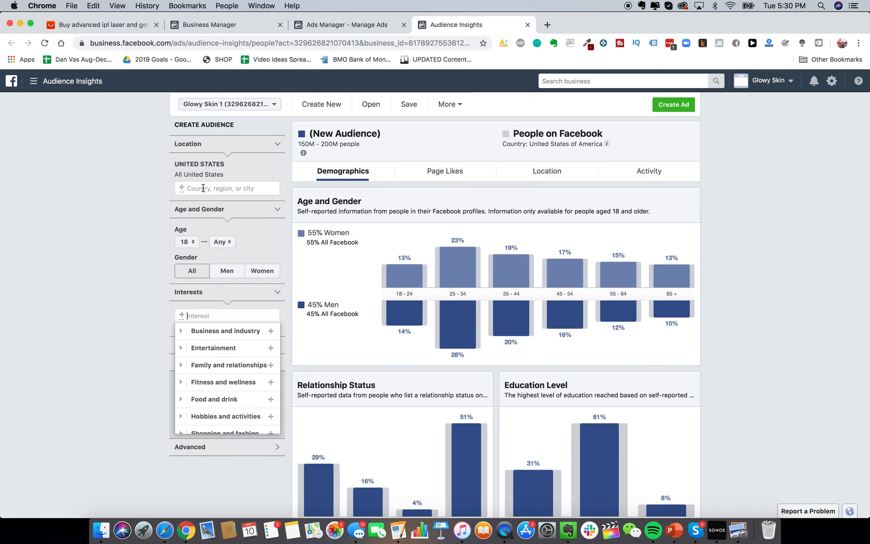
{"action": "left_click", "coordinate": [199, 191]}
{"action": "type", "text": "australia"}
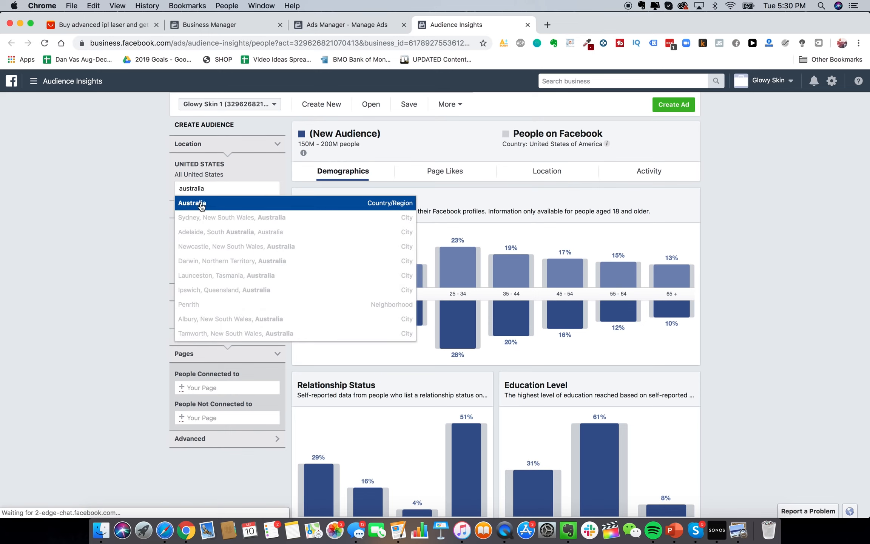
{"action": "left_click", "coordinate": [201, 206]}
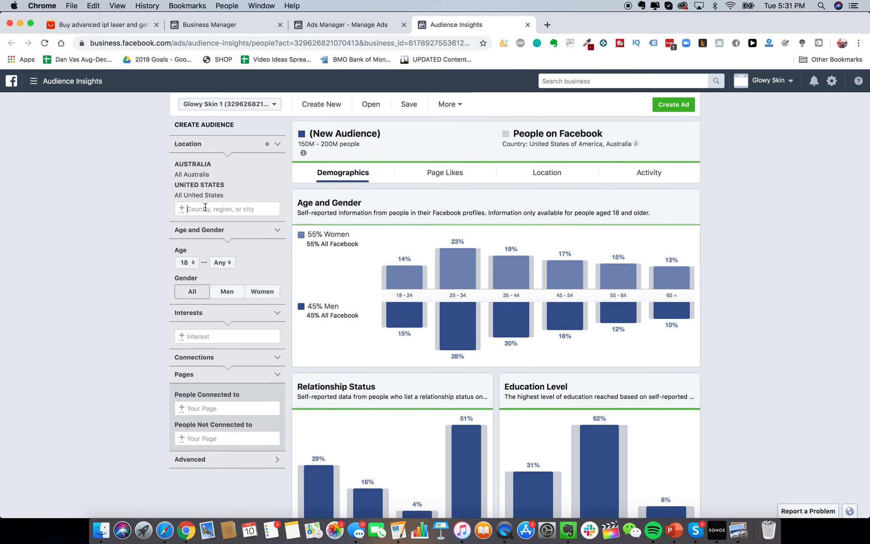
{"action": "type", "text": "united k"}
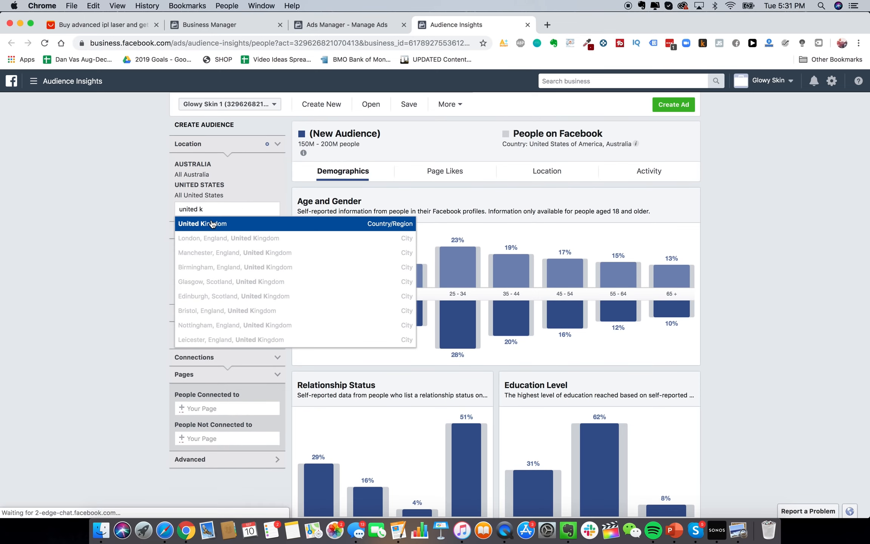
{"action": "left_click", "coordinate": [212, 223]}
{"action": "type", "text": "canada"}
{"action": "left_click", "coordinate": [207, 245]}
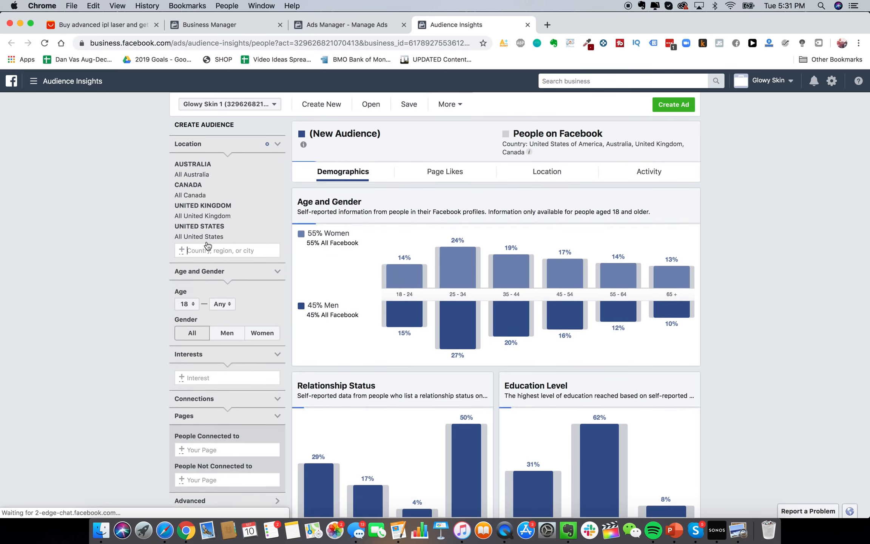
{"action": "scroll", "coordinate": [208, 365], "scroll_direction": "down", "scroll_amount": 1}
Add Hair removal as an interest and view the audience's Page Likes
{"action": "left_click", "coordinate": [211, 359]}
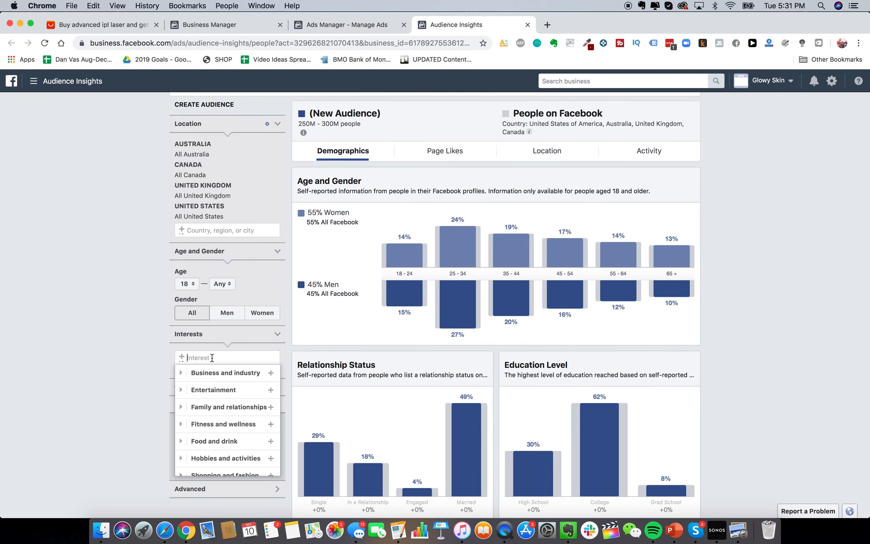
{"action": "type", "text": "laser hai"}
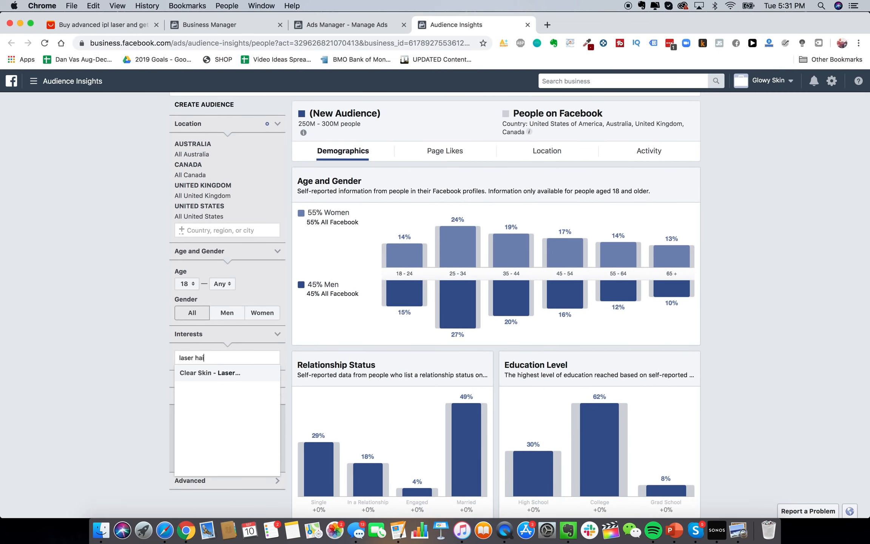
{"action": "type", "text": "r removal"}
{"action": "key", "text": "super+a"}
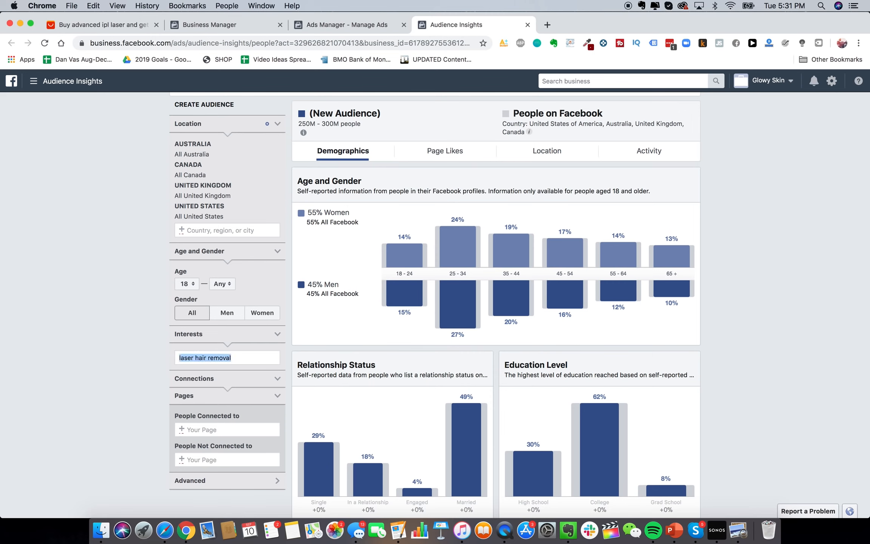
{"action": "type", "text": "laser removal"}
{"action": "left_click", "coordinate": [226, 374]}
{"action": "type", "text": "hair removal"}
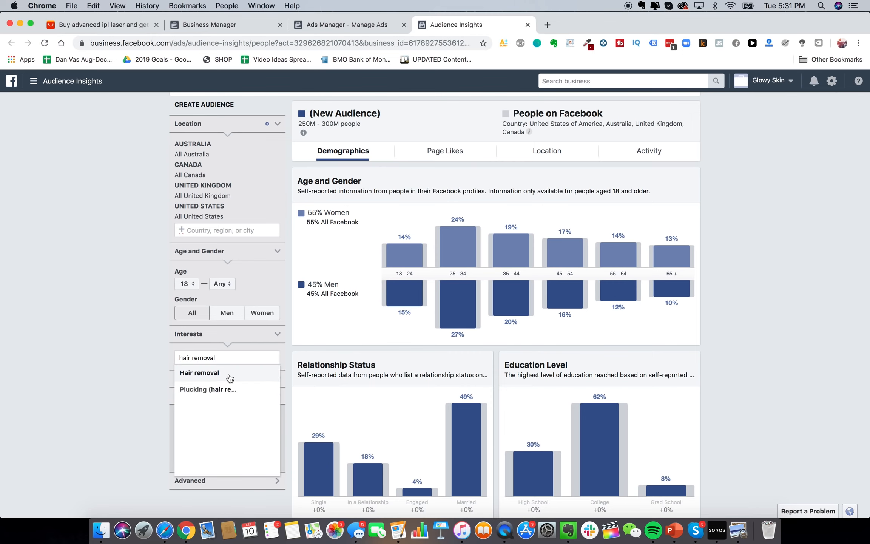
{"action": "left_click", "coordinate": [227, 376]}
{"action": "left_click", "coordinate": [115, 337]}
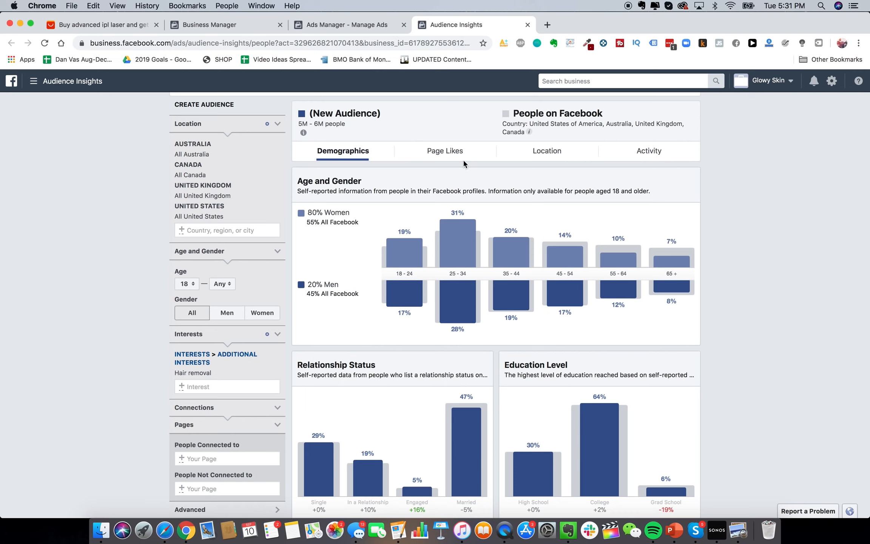
{"action": "left_click", "coordinate": [445, 151]}
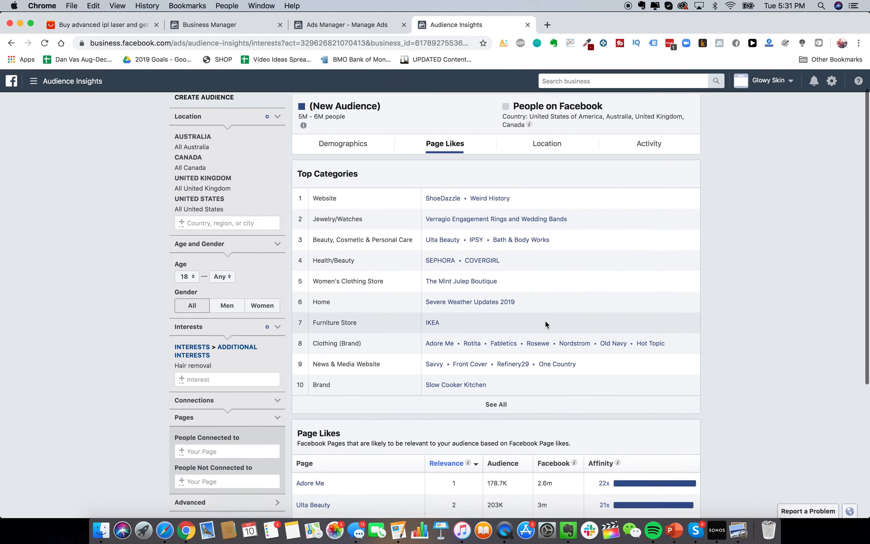
{"action": "scroll", "coordinate": [544, 318], "scroll_direction": "up", "scroll_amount": 2}
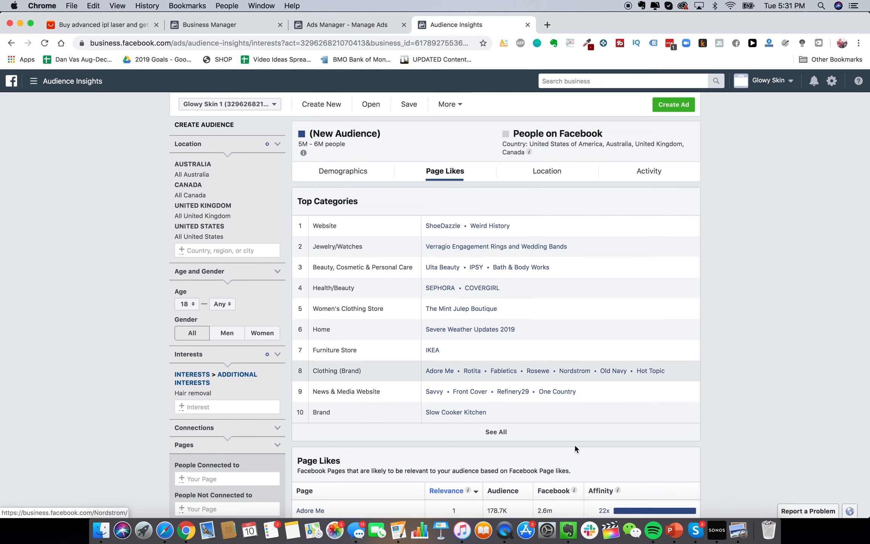
{"action": "right_click", "coordinate": [567, 530]}
List Ulta Beauty, Bath & Body Works, Sephora and Covergirl in the Interests note, then view audience locations
{"action": "left_click", "coordinate": [566, 532]}
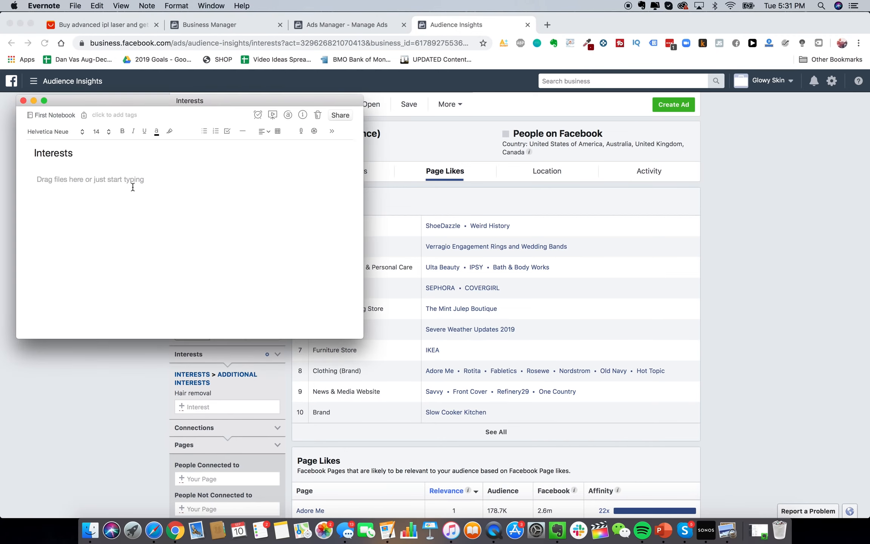
{"action": "type", "text": "Ulta Beauty Bath & Body Works"}
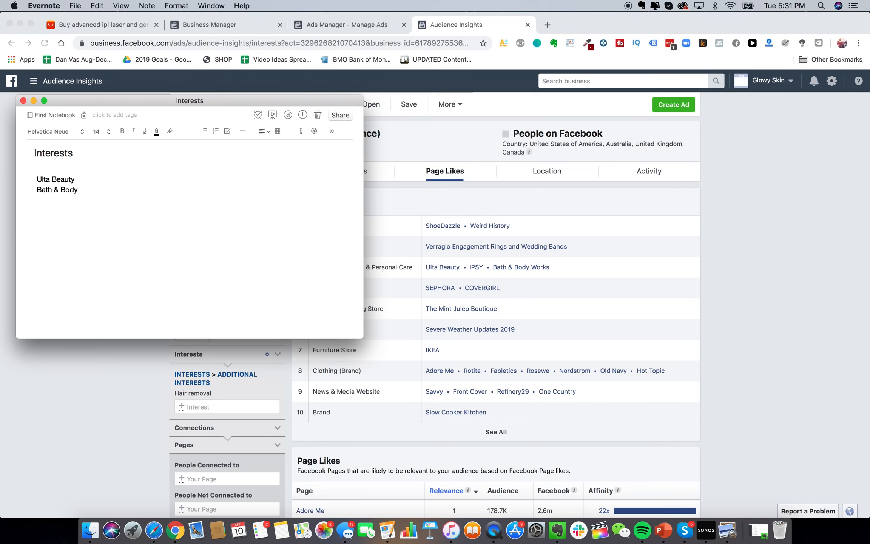
{"action": "key", "text": "Return"}
{"action": "type", "text": "Sephora"}
{"action": "key", "text": "Return"}
{"action": "type", "text": "Covergirl"}
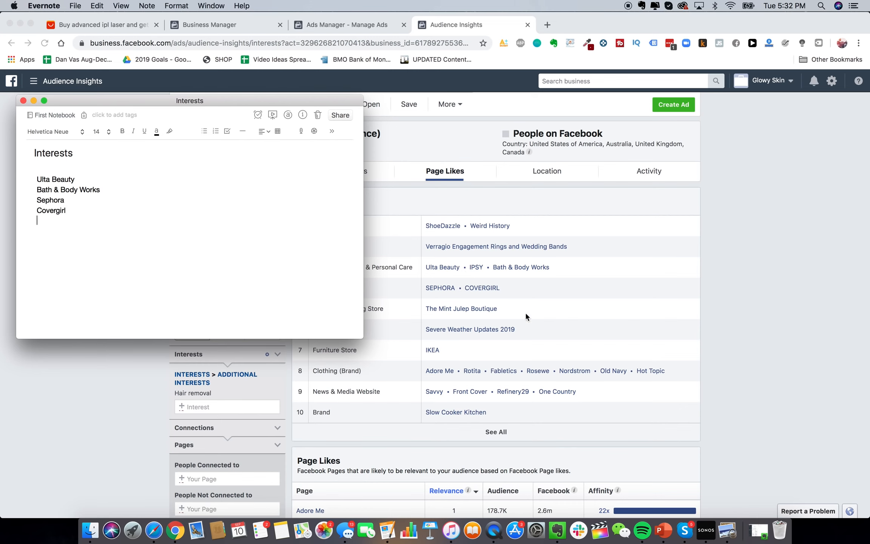
{"action": "left_click", "coordinate": [638, 337]}
{"action": "left_click", "coordinate": [520, 175]}
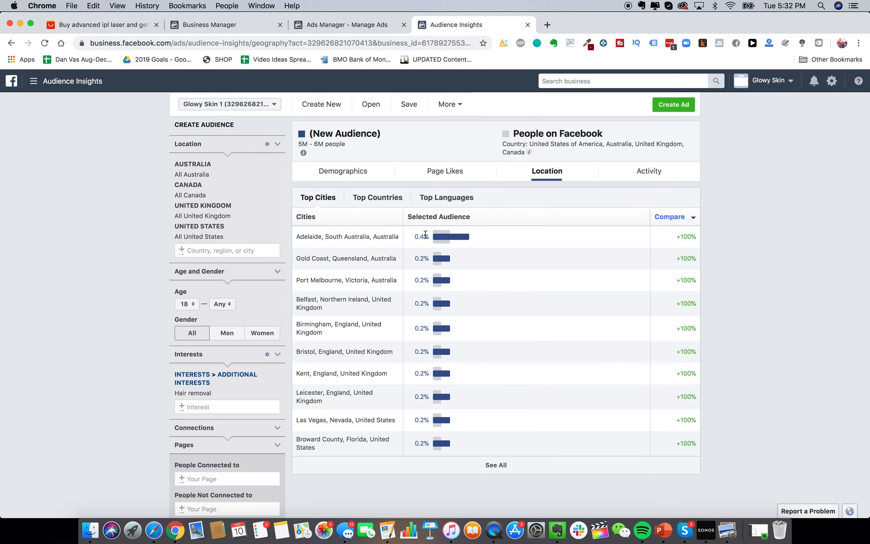
Review the hair-removal audience's demographics charts, 80% women and mostly aged 25–34
{"action": "left_click", "coordinate": [349, 170]}
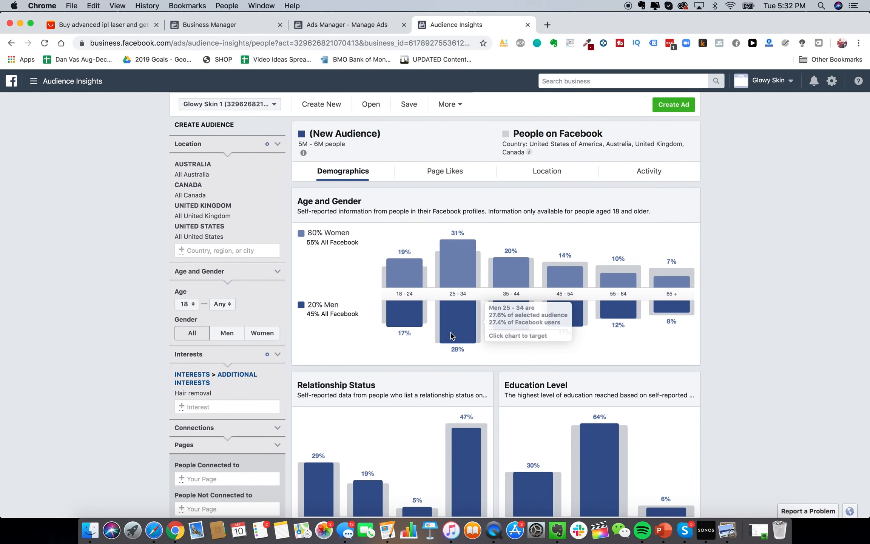
{"action": "scroll", "coordinate": [452, 335], "scroll_direction": "down", "scroll_amount": 10}
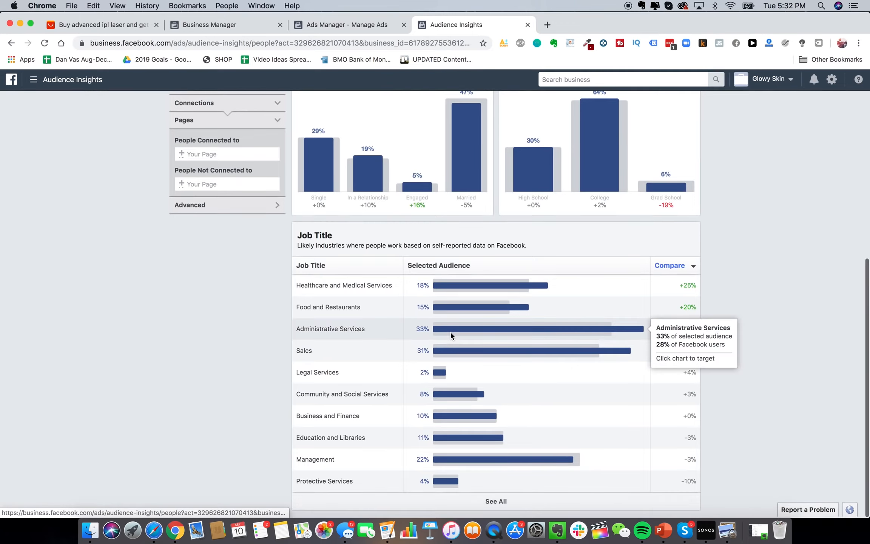
{"action": "scroll", "coordinate": [452, 335], "scroll_direction": "up", "scroll_amount": 10}
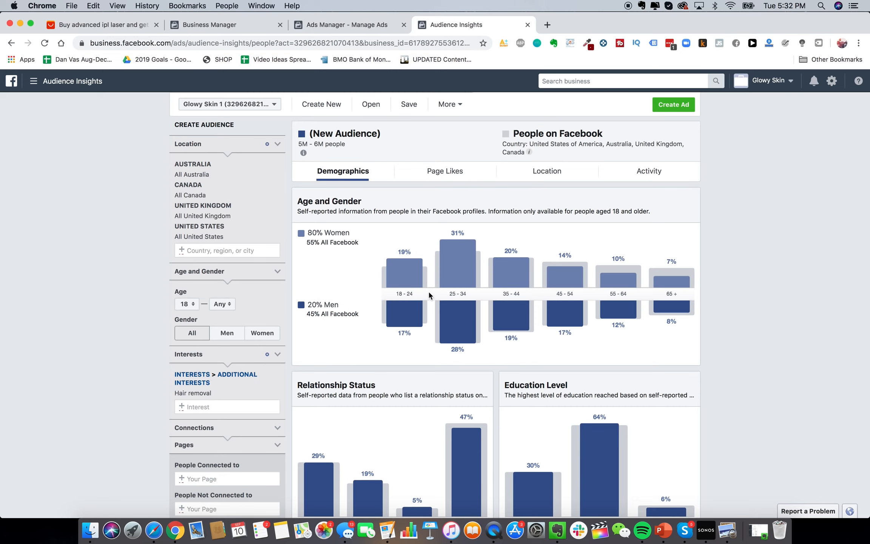
Search the Facebook Ad Library across all countries for HeySilkySkin's ads
{"action": "left_click", "coordinate": [546, 25]}
{"action": "type", "text": "facebook"}
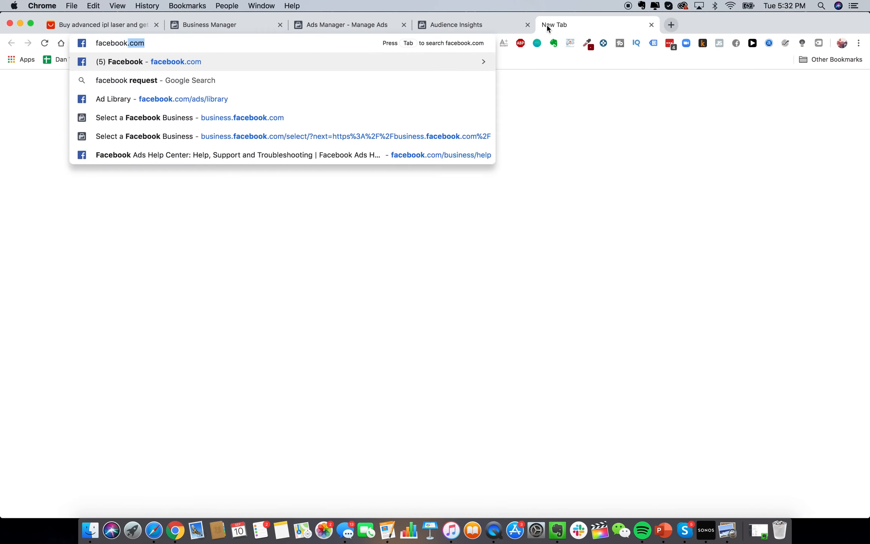
{"action": "type", "text": ".co"}
{"action": "left_click", "coordinate": [413, 98]}
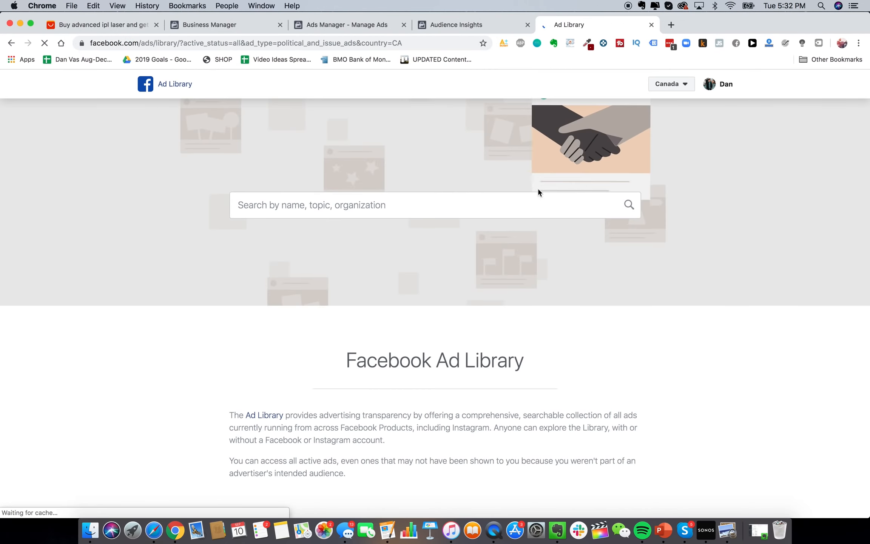
{"action": "left_click", "coordinate": [673, 84]}
{"action": "left_click", "coordinate": [669, 116]}
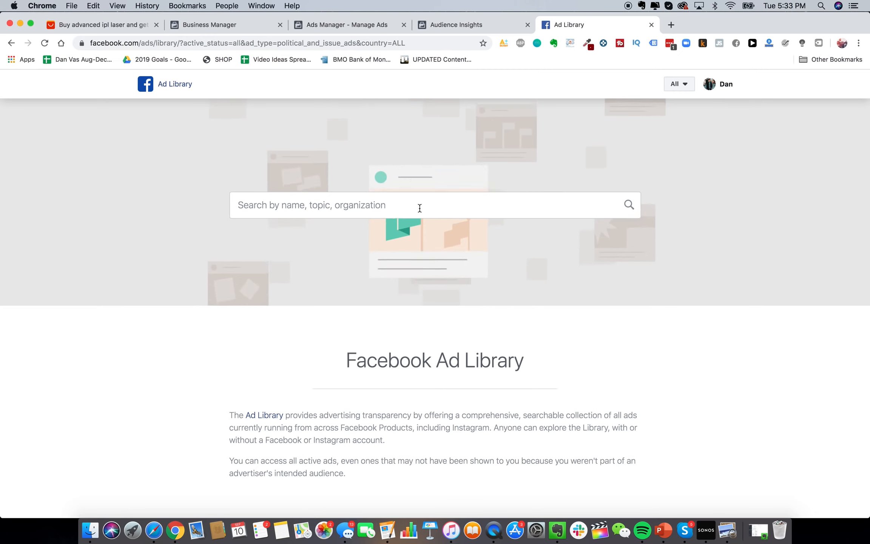
{"action": "left_click", "coordinate": [403, 209]}
{"action": "type", "text": "hey silky skin"}
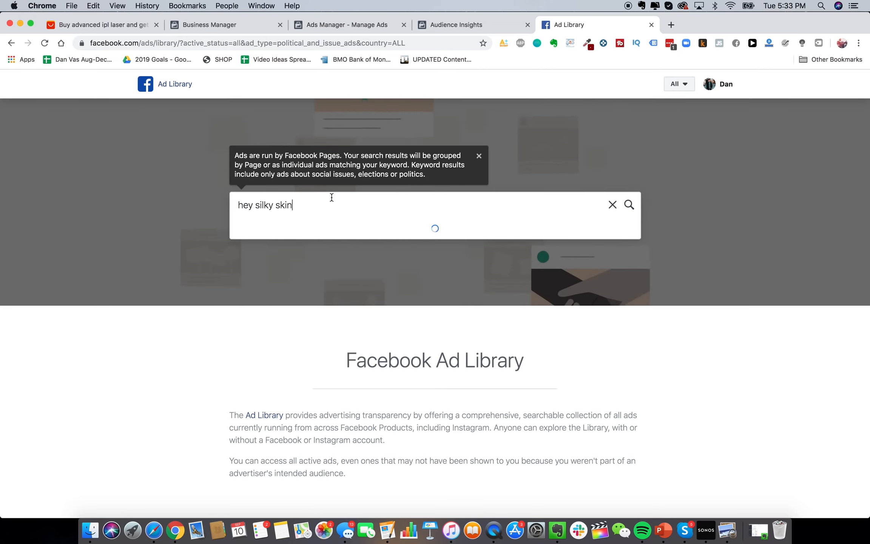
{"action": "left_click", "coordinate": [301, 255]}
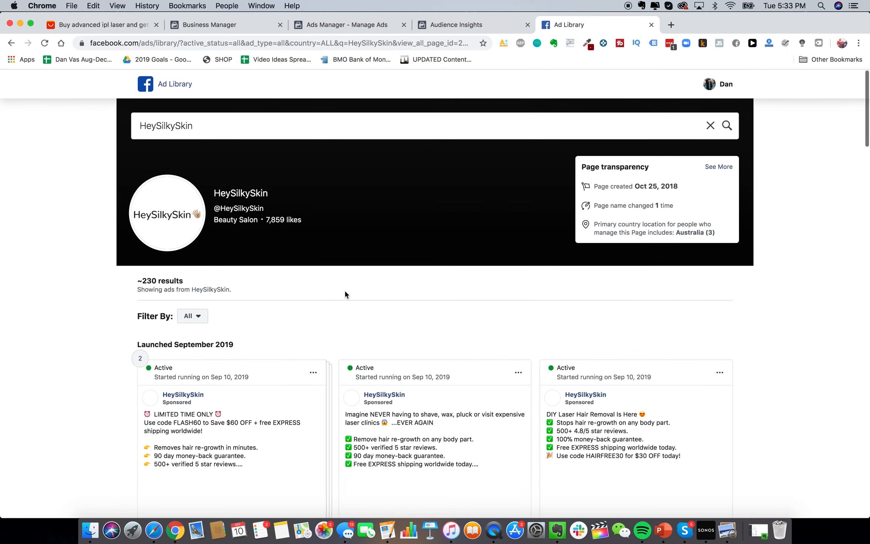
Browse HeySilkySkin's ads and play the '$60 OFF FLASH SALE' and 'And Away You Go!' videos
{"action": "scroll", "coordinate": [459, 382], "scroll_direction": "down", "scroll_amount": 4}
{"action": "scroll", "coordinate": [552, 417], "scroll_direction": "down", "scroll_amount": 3}
{"action": "scroll", "coordinate": [552, 418], "scroll_direction": "up", "scroll_amount": 2}
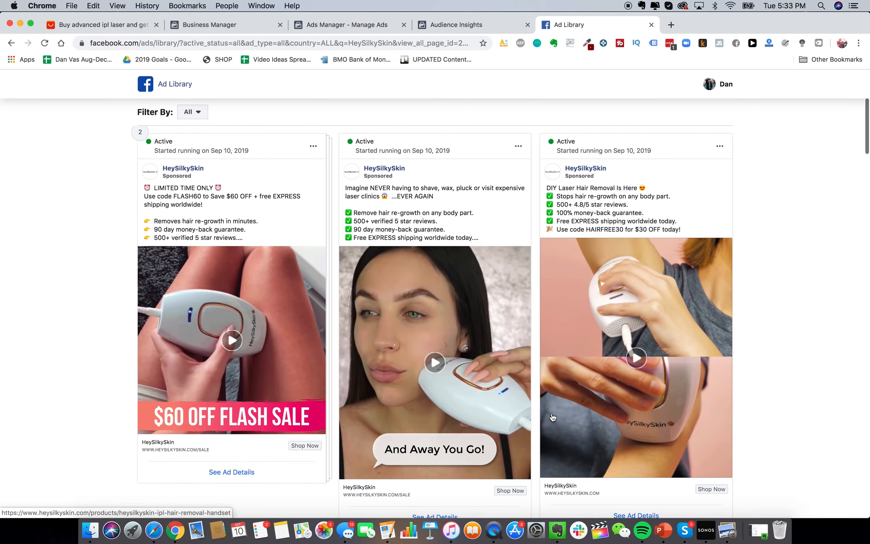
{"action": "scroll", "coordinate": [802, 481], "scroll_direction": "down", "scroll_amount": 1}
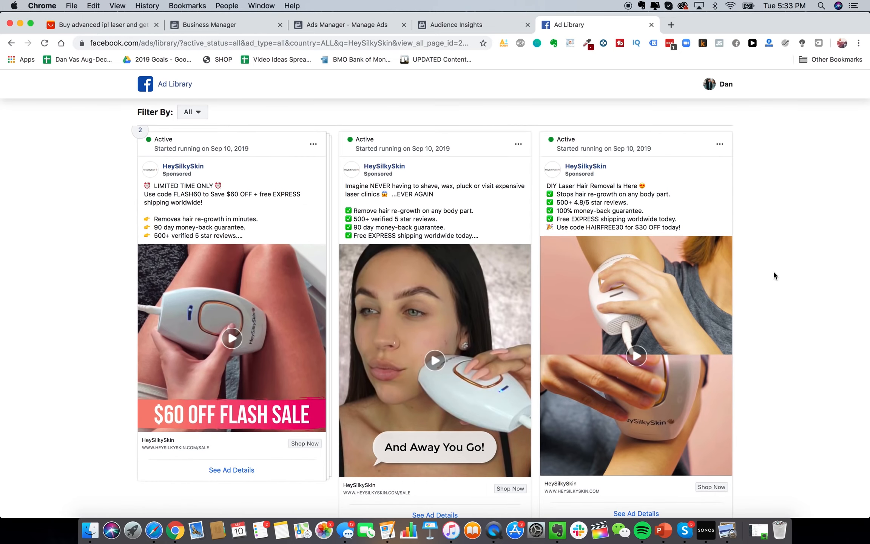
{"action": "scroll", "coordinate": [766, 276], "scroll_direction": "down", "scroll_amount": 1}
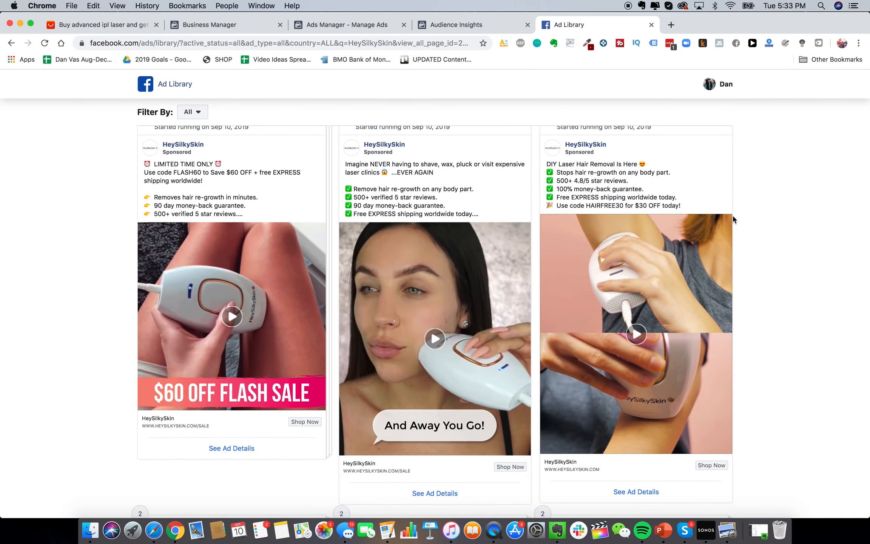
{"action": "scroll", "coordinate": [521, 281], "scroll_direction": "down", "scroll_amount": 8}
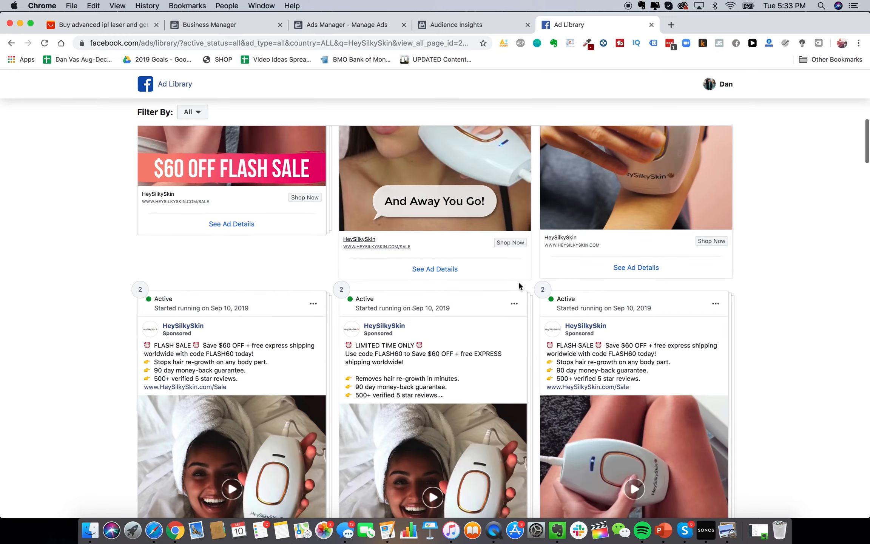
{"action": "scroll", "coordinate": [519, 284], "scroll_direction": "down", "scroll_amount": 20}
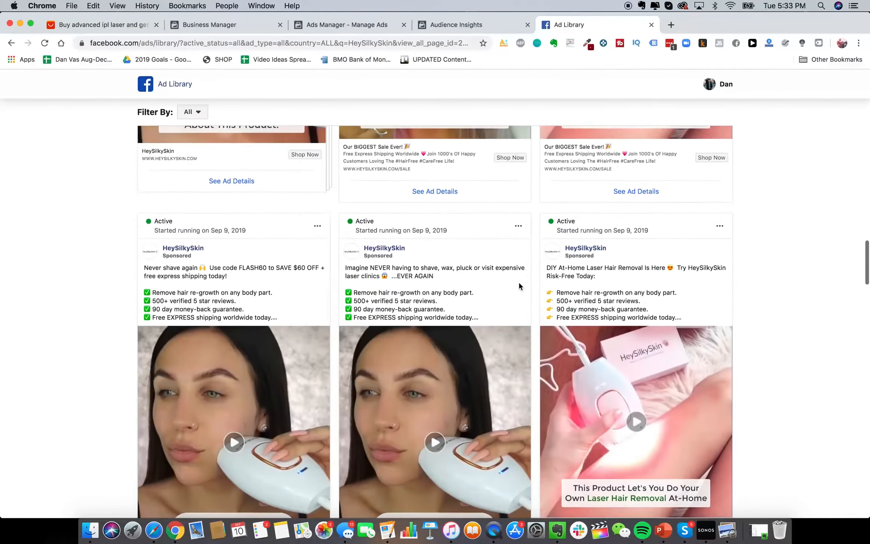
{"action": "scroll", "coordinate": [519, 286], "scroll_direction": "up", "scroll_amount": 20}
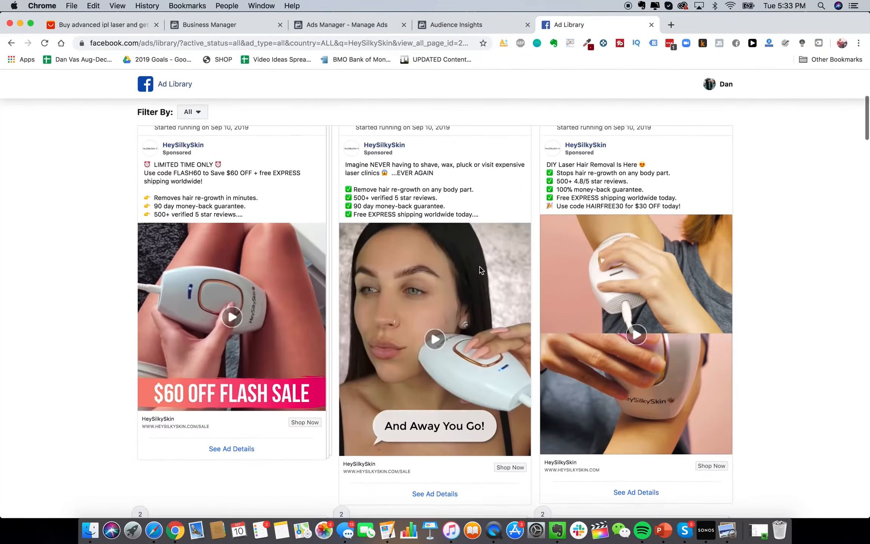
{"action": "scroll", "coordinate": [418, 331], "scroll_direction": "up", "scroll_amount": 1}
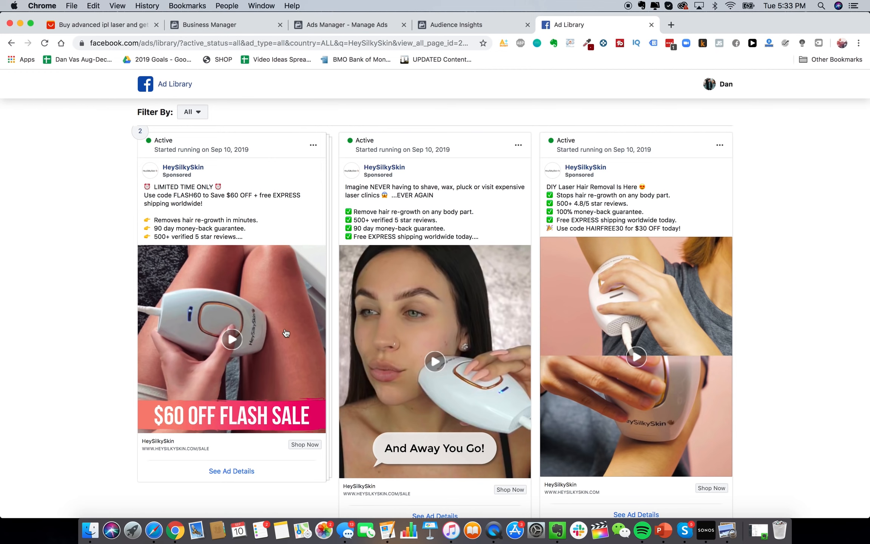
{"action": "scroll", "coordinate": [305, 321], "scroll_direction": "up", "scroll_amount": 1}
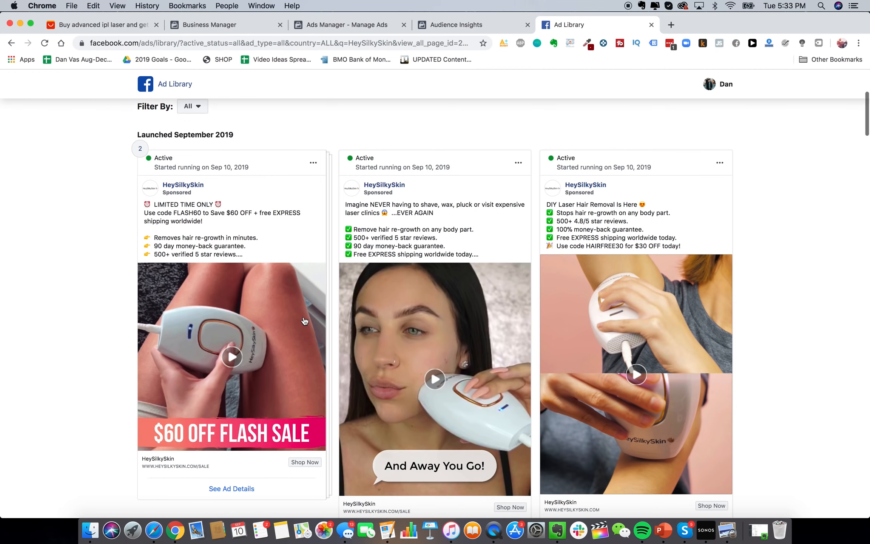
{"action": "scroll", "coordinate": [377, 322], "scroll_direction": "down", "scroll_amount": 2}
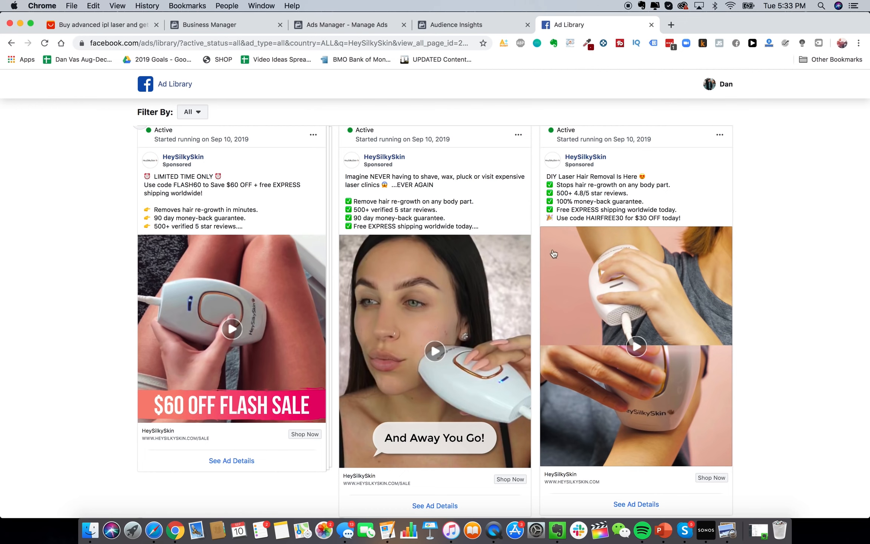
{"action": "scroll", "coordinate": [801, 217], "scroll_direction": "up", "scroll_amount": 1}
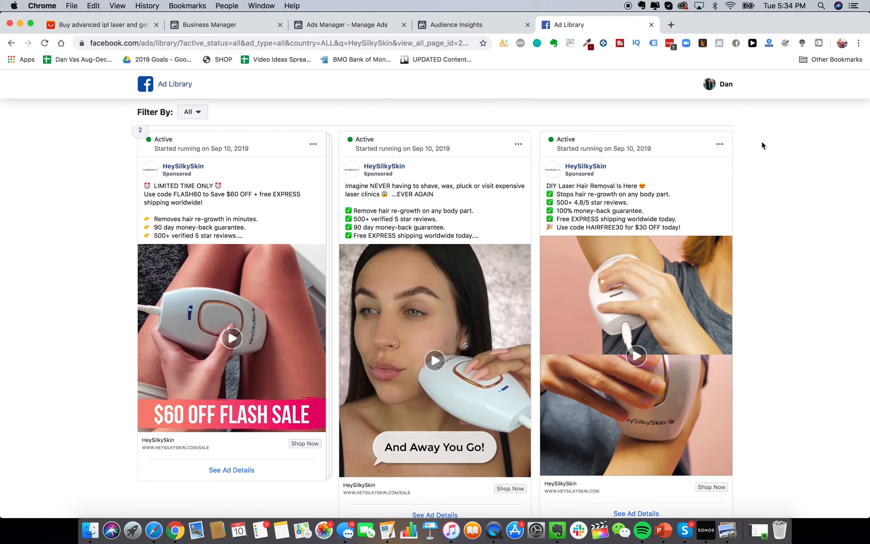
{"action": "scroll", "coordinate": [409, 212], "scroll_direction": "up", "scroll_amount": 1}
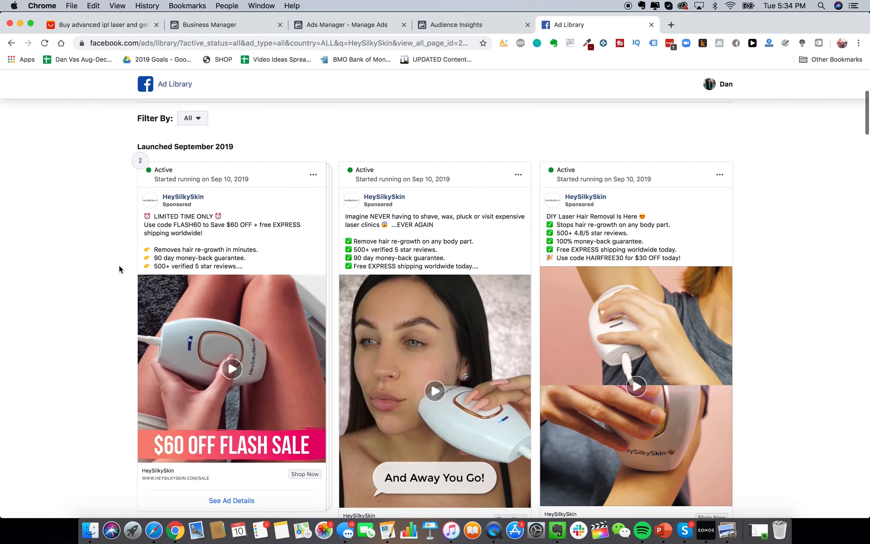
{"action": "scroll", "coordinate": [119, 267], "scroll_direction": "down", "scroll_amount": 2}
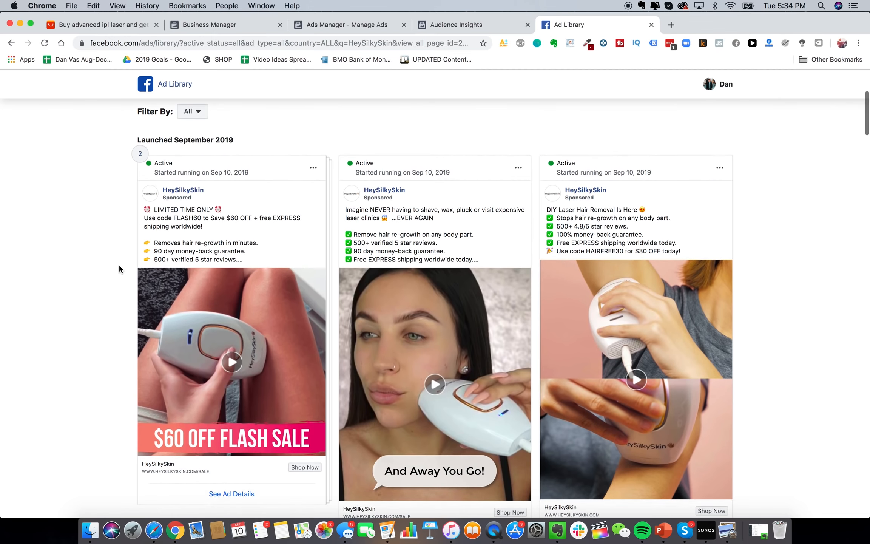
{"action": "scroll", "coordinate": [119, 267], "scroll_direction": "down", "scroll_amount": 5}
{"action": "scroll", "coordinate": [119, 268], "scroll_direction": "down", "scroll_amount": 10}
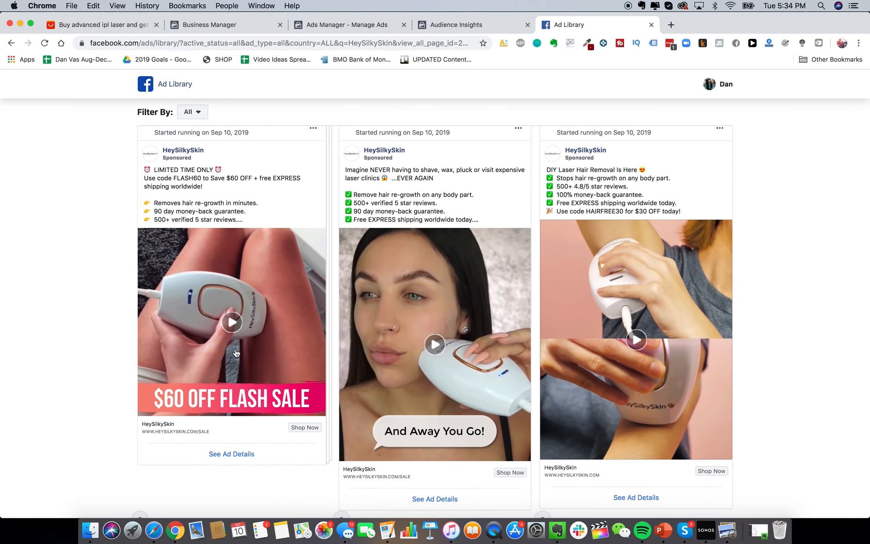
{"action": "left_click", "coordinate": [232, 321]}
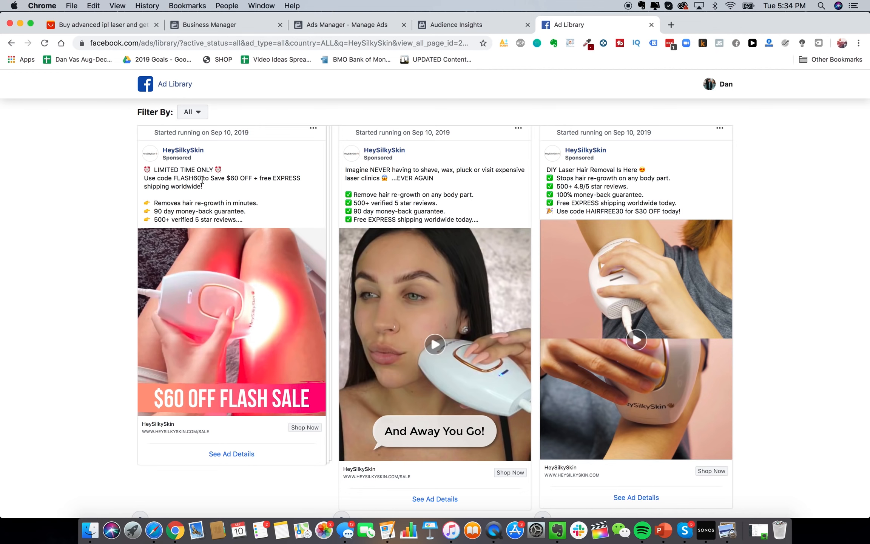
{"action": "scroll", "coordinate": [407, 256], "scroll_direction": "down", "scroll_amount": 1}
{"action": "left_click", "coordinate": [424, 308]}
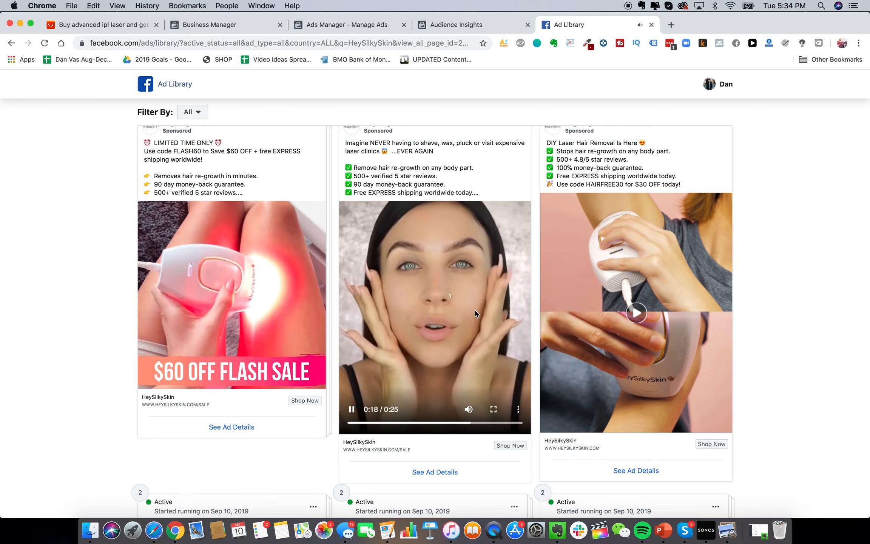
Play the 'MOTHER'S DAY SALE' video ad and return to the top of the page
{"action": "scroll", "coordinate": [479, 317], "scroll_direction": "down", "scroll_amount": 1}
{"action": "scroll", "coordinate": [474, 309], "scroll_direction": "up", "scroll_amount": 2}
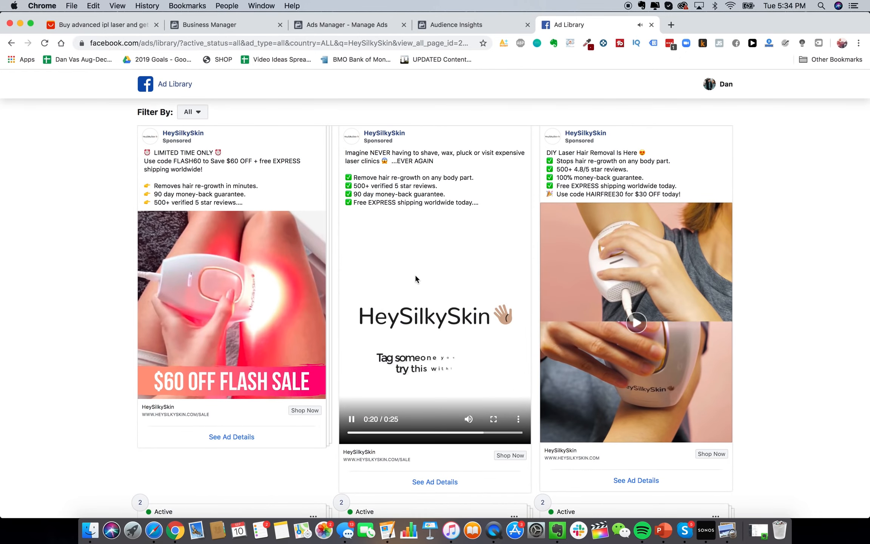
{"action": "scroll", "coordinate": [417, 295], "scroll_direction": "up", "scroll_amount": 1}
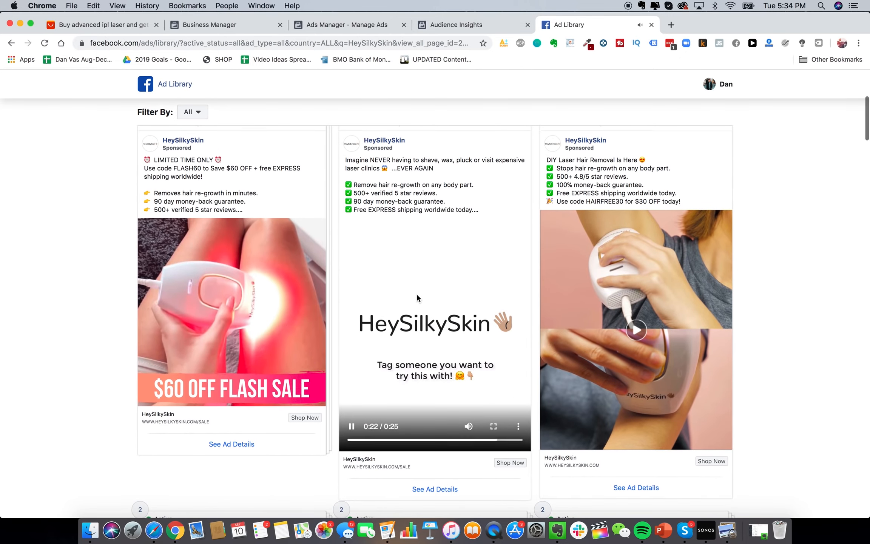
{"action": "scroll", "coordinate": [417, 298], "scroll_direction": "down", "scroll_amount": 1}
{"action": "scroll", "coordinate": [417, 298], "scroll_direction": "down", "scroll_amount": 3}
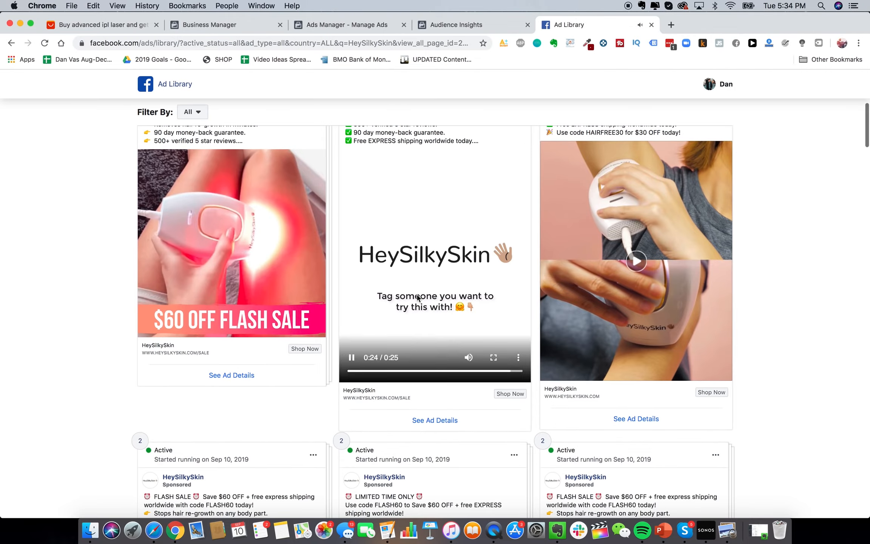
{"action": "scroll", "coordinate": [417, 297], "scroll_direction": "up", "scroll_amount": 5}
{"action": "scroll", "coordinate": [417, 298], "scroll_direction": "down", "scroll_amount": 2}
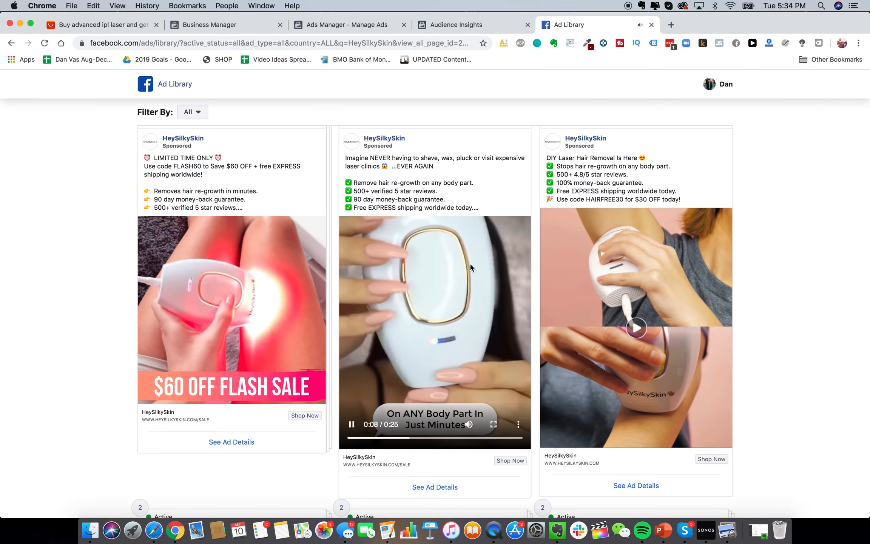
{"action": "scroll", "coordinate": [491, 320], "scroll_direction": "down", "scroll_amount": 10}
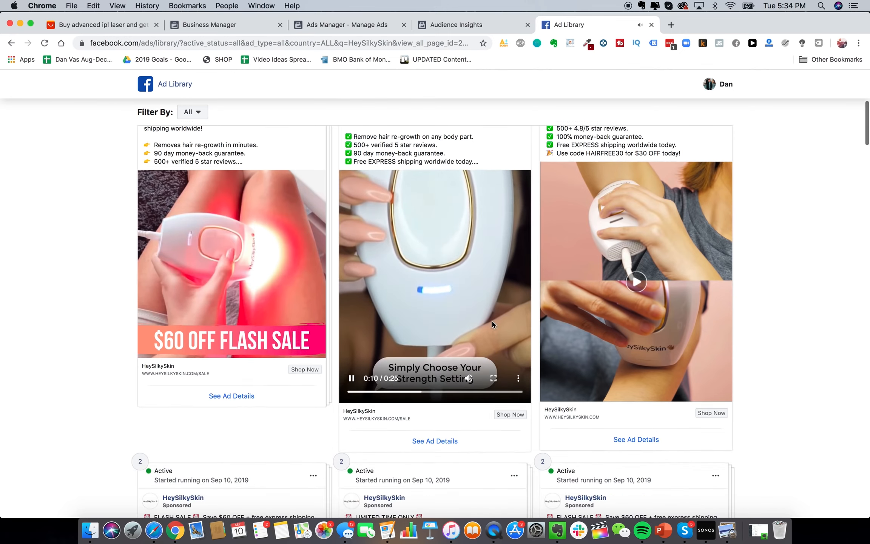
{"action": "scroll", "coordinate": [493, 325], "scroll_direction": "down", "scroll_amount": 15}
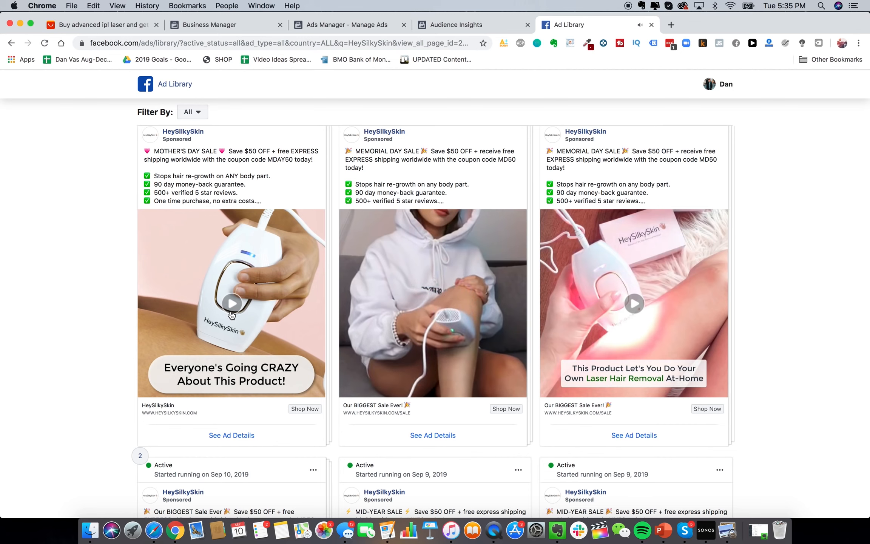
{"action": "left_click", "coordinate": [220, 329]}
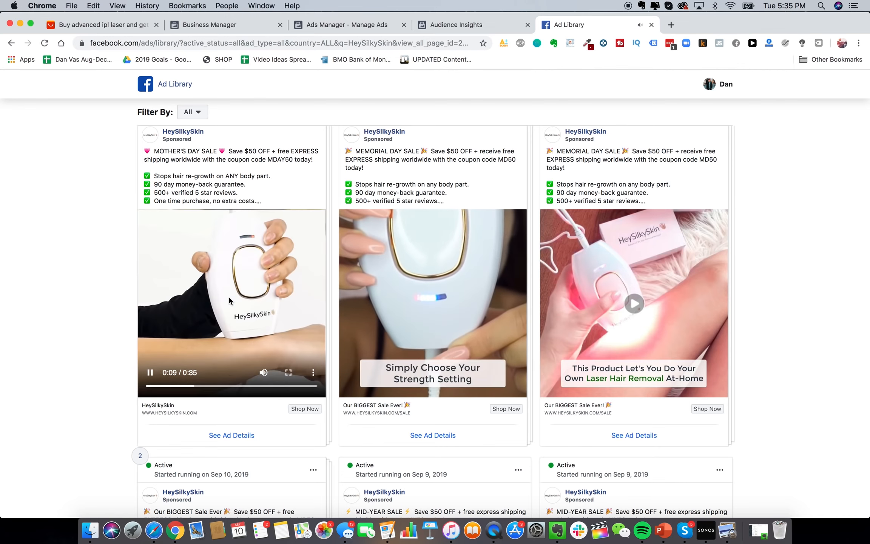
{"action": "scroll", "coordinate": [162, 299], "scroll_direction": "up", "scroll_amount": 10}
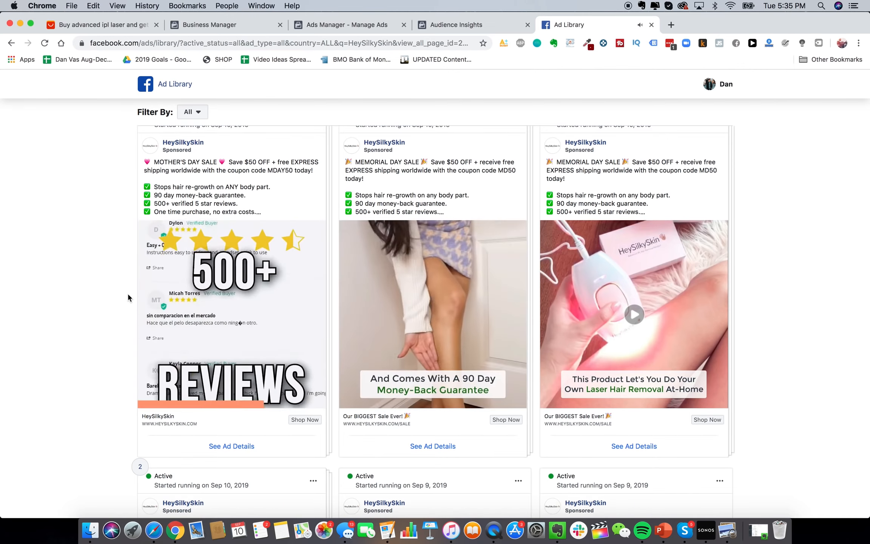
{"action": "scroll", "coordinate": [264, 201], "scroll_direction": "up", "scroll_amount": 5}
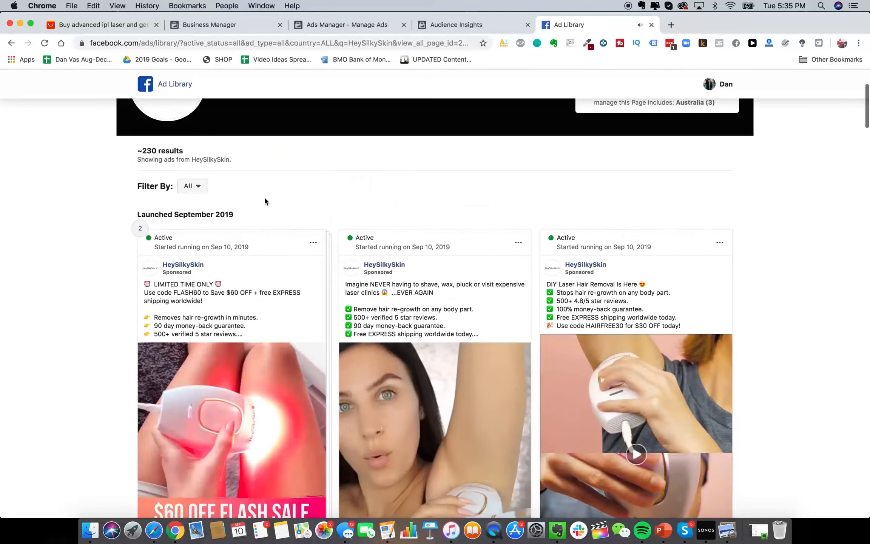
{"action": "scroll", "coordinate": [347, 203], "scroll_direction": "up", "scroll_amount": 5}
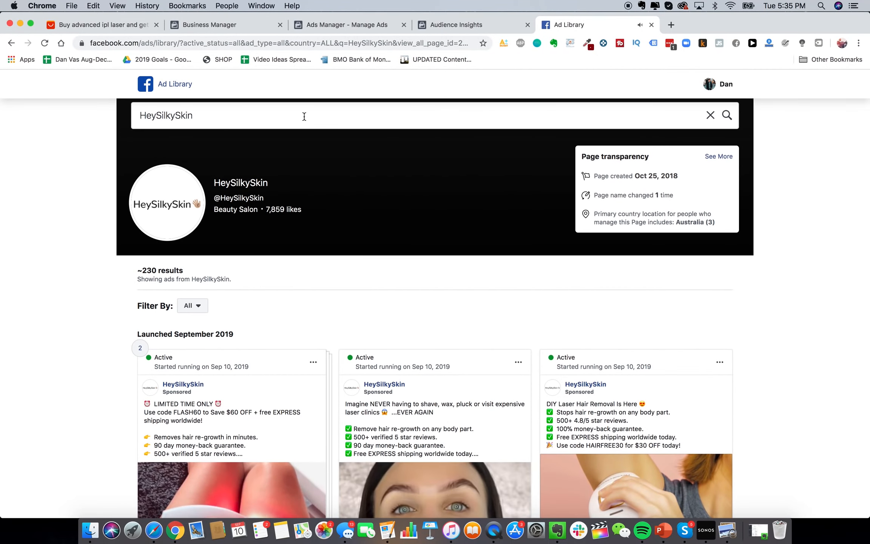
Search the Ad Library for 'jawline me' and play JawlineMe's back-in-stock video ad
{"action": "double_click", "coordinate": [304, 116]}
{"action": "type", "text": "jawline me"}
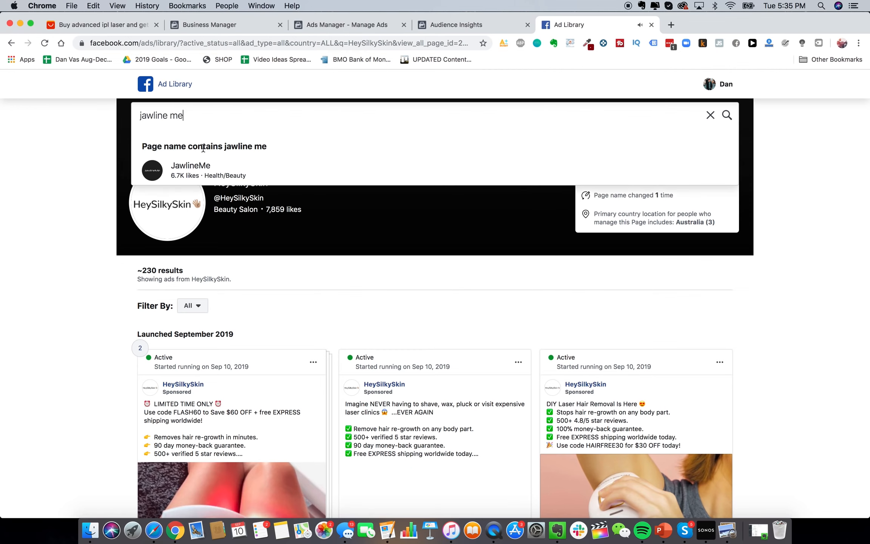
{"action": "left_click", "coordinate": [197, 168]}
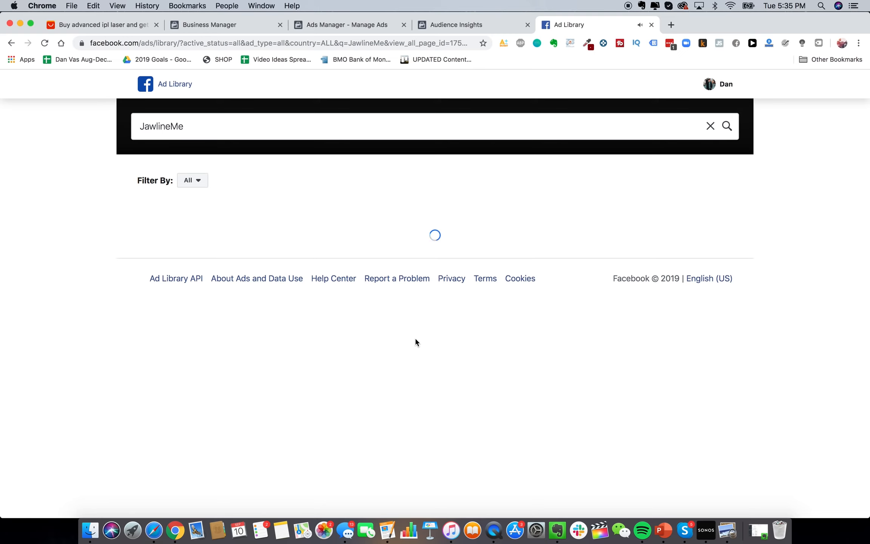
{"action": "scroll", "coordinate": [420, 358], "scroll_direction": "down", "scroll_amount": 5}
{"action": "scroll", "coordinate": [447, 293], "scroll_direction": "up", "scroll_amount": 1}
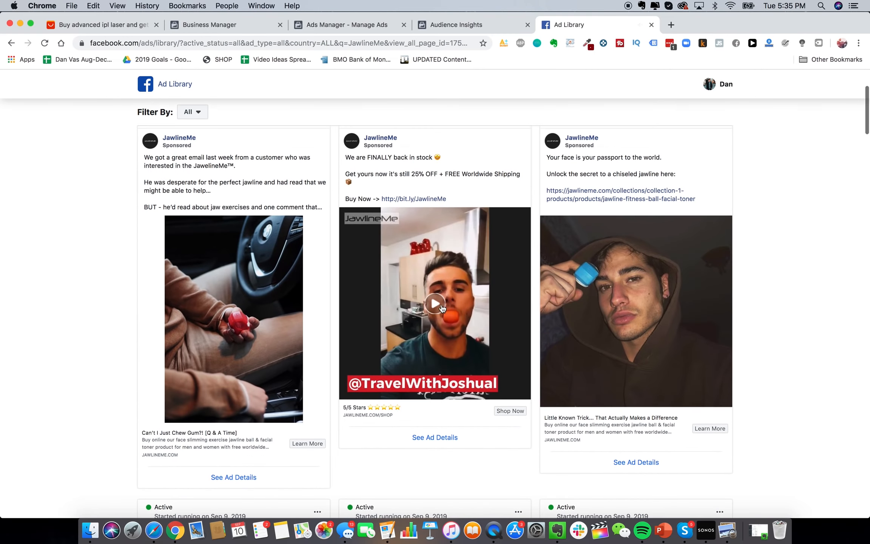
{"action": "left_click", "coordinate": [436, 305]}
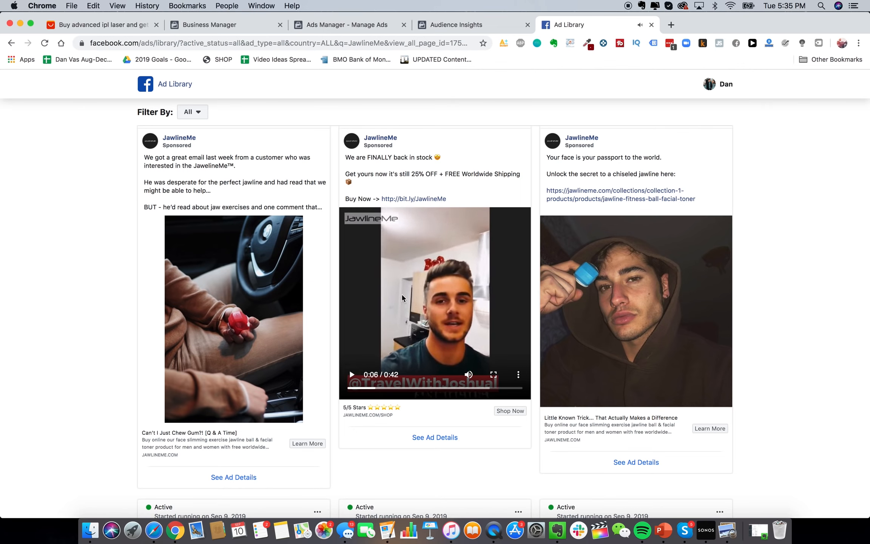
Browse more JawlineMe ads and play the 'Hey Handsome!' video
{"action": "scroll", "coordinate": [237, 328], "scroll_direction": "down", "scroll_amount": 3}
{"action": "scroll", "coordinate": [247, 363], "scroll_direction": "down", "scroll_amount": 10}
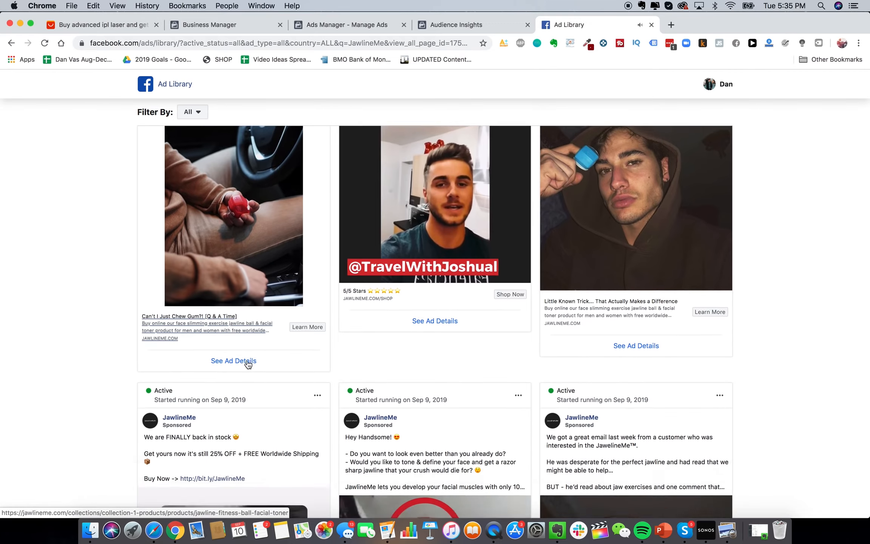
{"action": "scroll", "coordinate": [618, 340], "scroll_direction": "down", "scroll_amount": 8}
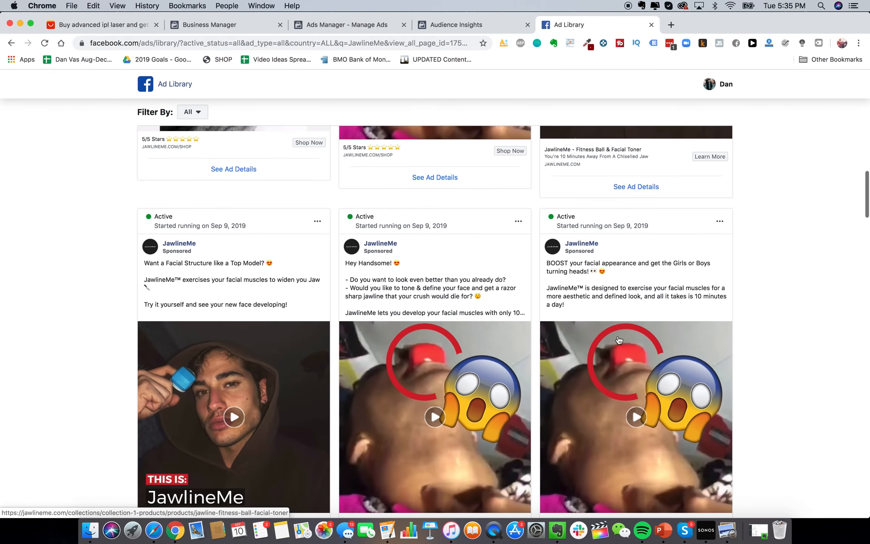
{"action": "scroll", "coordinate": [603, 410], "scroll_direction": "down", "scroll_amount": 5}
{"action": "scroll", "coordinate": [513, 302], "scroll_direction": "up", "scroll_amount": 2}
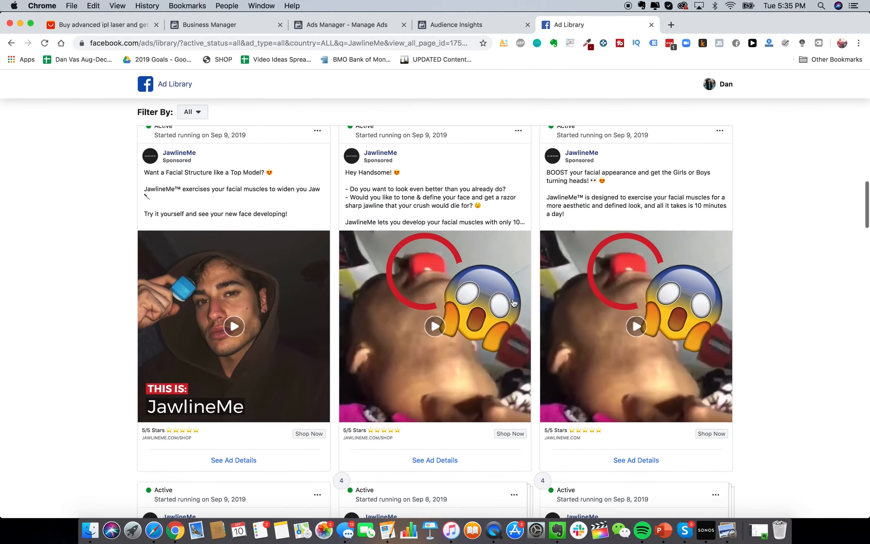
{"action": "left_click", "coordinate": [470, 305]}
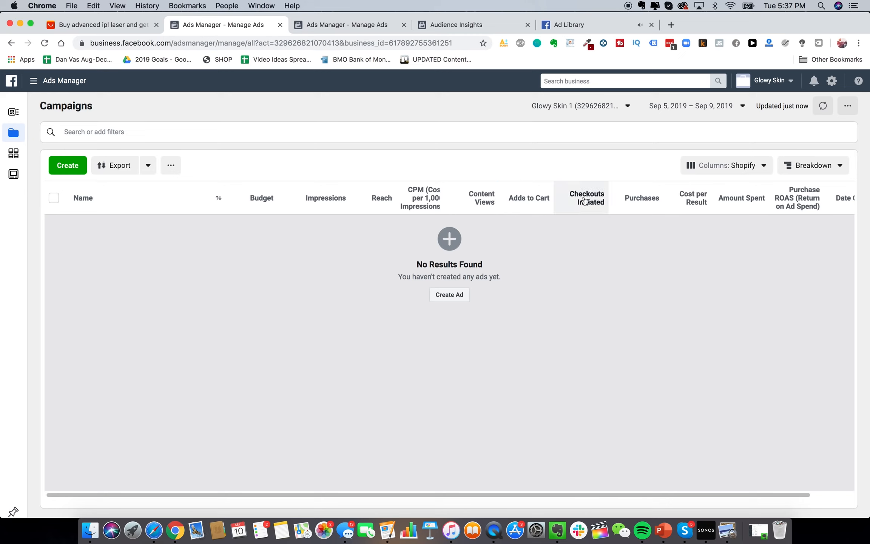
Start a new campaign with Engagement as the objective
{"action": "scroll", "coordinate": [548, 317], "scroll_direction": "right", "scroll_amount": 1}
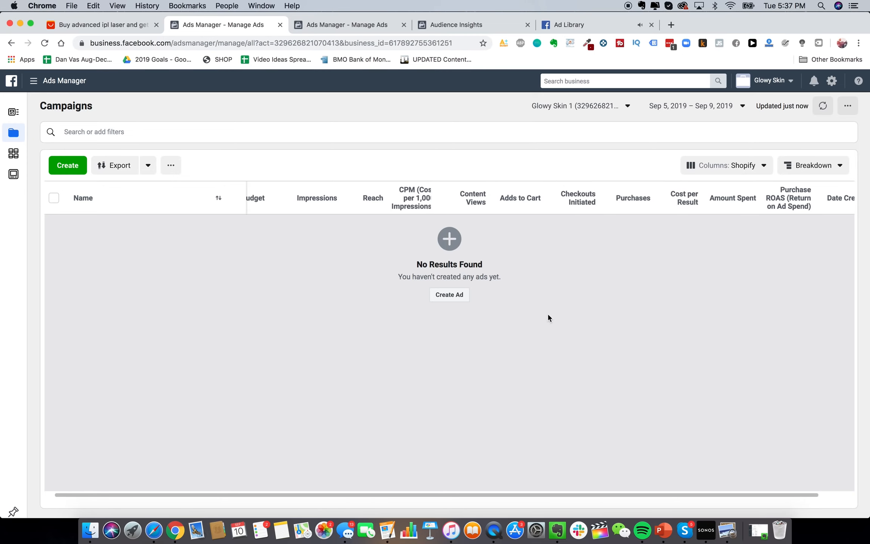
{"action": "left_click", "coordinate": [455, 294]}
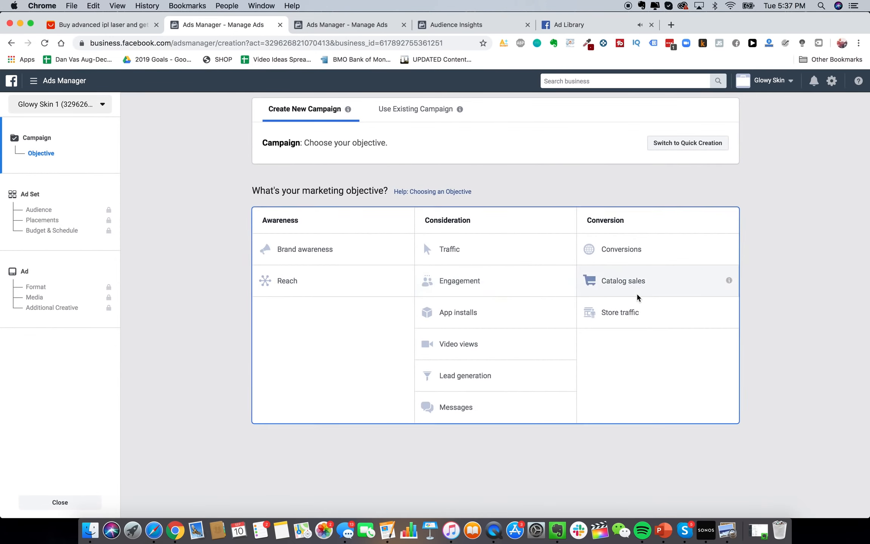
{"action": "left_click", "coordinate": [471, 287]}
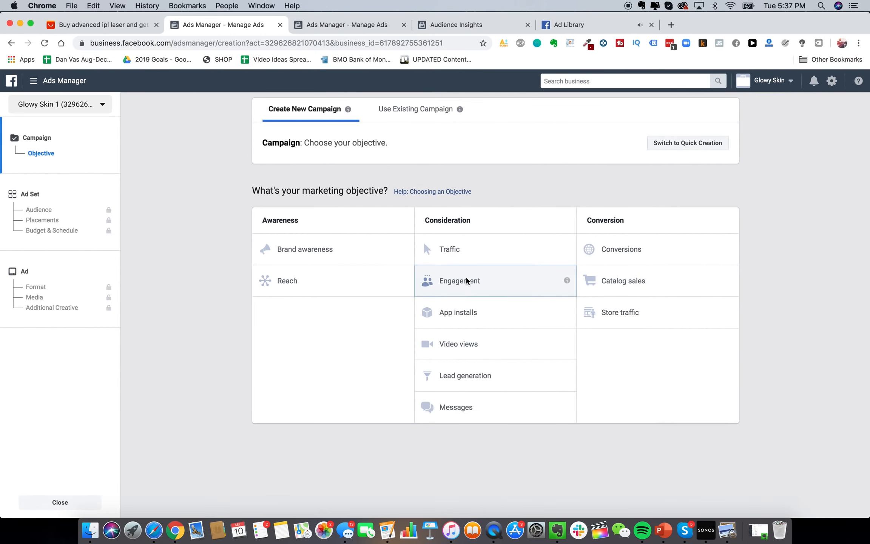
{"action": "scroll", "coordinate": [493, 370], "scroll_direction": "down", "scroll_amount": 2}
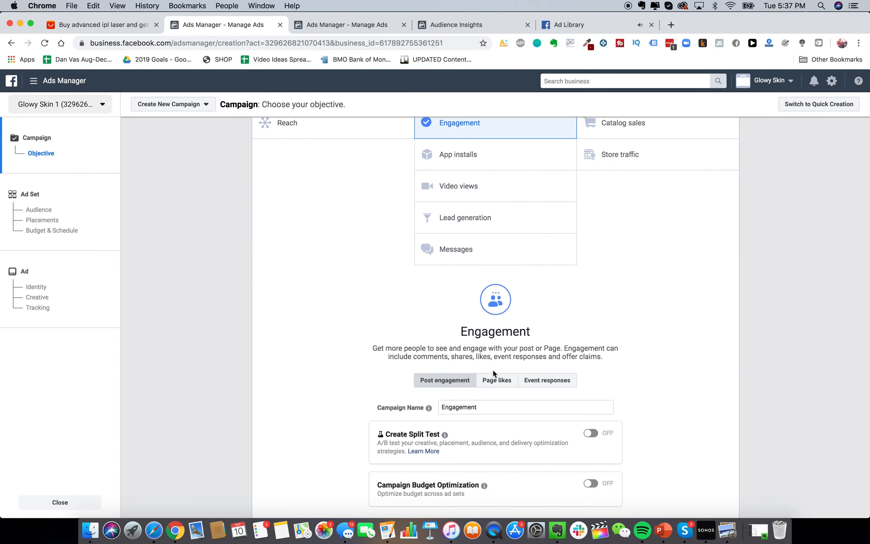
{"action": "scroll", "coordinate": [491, 369], "scroll_direction": "up", "scroll_amount": 1}
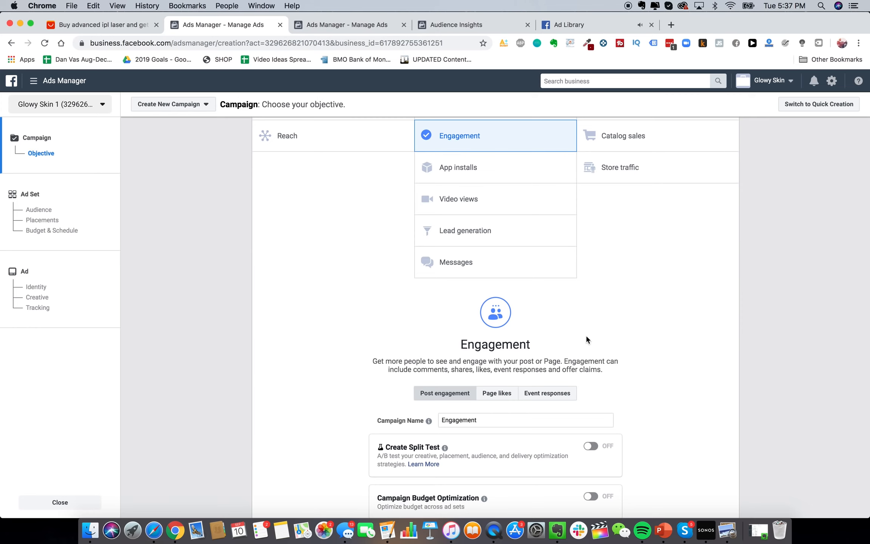
{"action": "scroll", "coordinate": [586, 338], "scroll_direction": "up", "scroll_amount": 1}
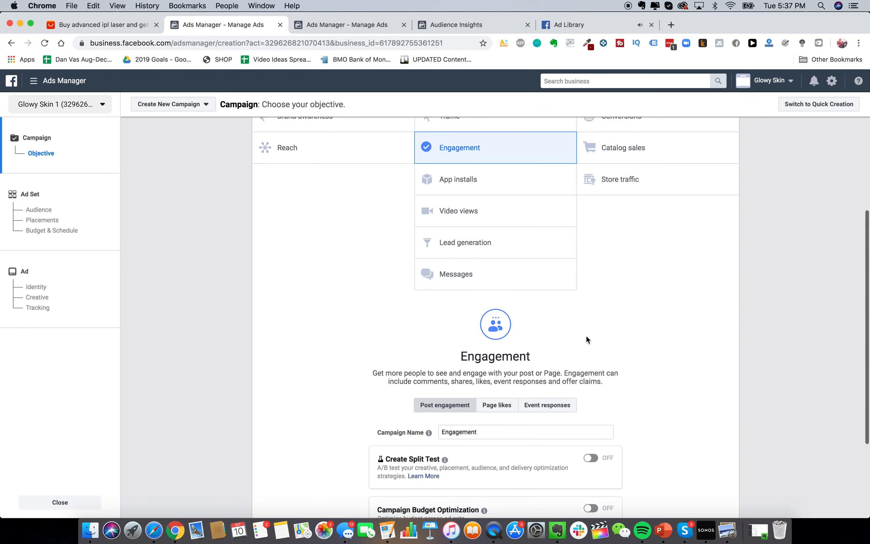
{"action": "scroll", "coordinate": [586, 339], "scroll_direction": "down", "scroll_amount": 1}
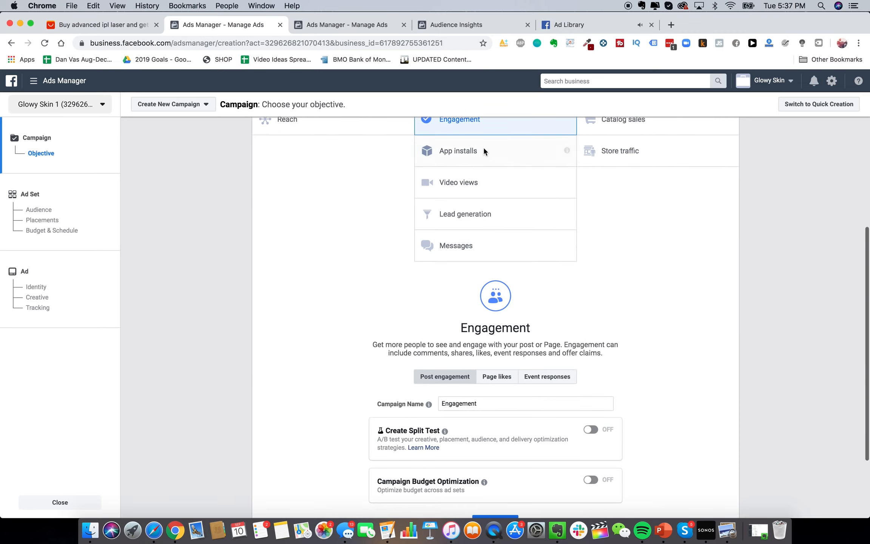
{"action": "scroll", "coordinate": [483, 150], "scroll_direction": "up", "scroll_amount": 3}
Try the Conversions objective, then switch back to Engagement
{"action": "left_click", "coordinate": [595, 175]}
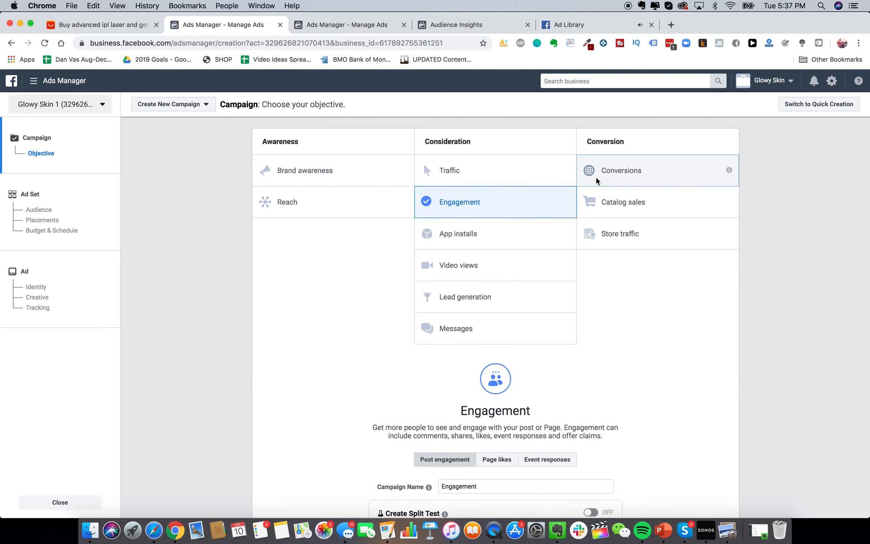
{"action": "scroll", "coordinate": [598, 185], "scroll_direction": "down", "scroll_amount": 3}
{"action": "scroll", "coordinate": [602, 199], "scroll_direction": "up", "scroll_amount": 2}
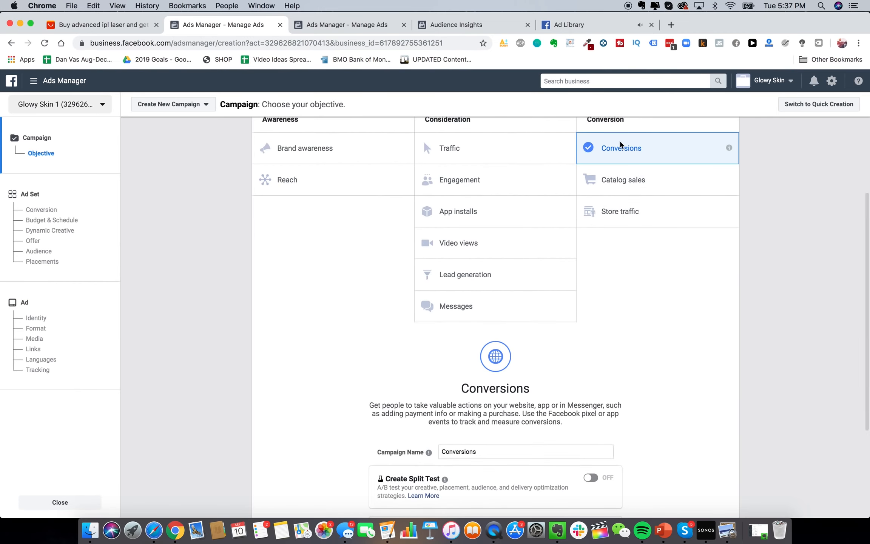
{"action": "scroll", "coordinate": [501, 254], "scroll_direction": "up", "scroll_amount": 1}
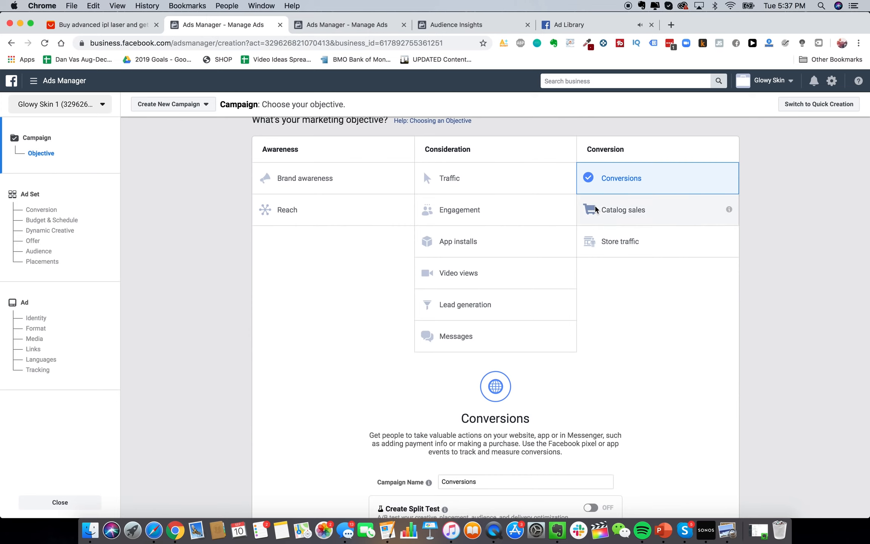
{"action": "scroll", "coordinate": [558, 212], "scroll_direction": "down", "scroll_amount": 3}
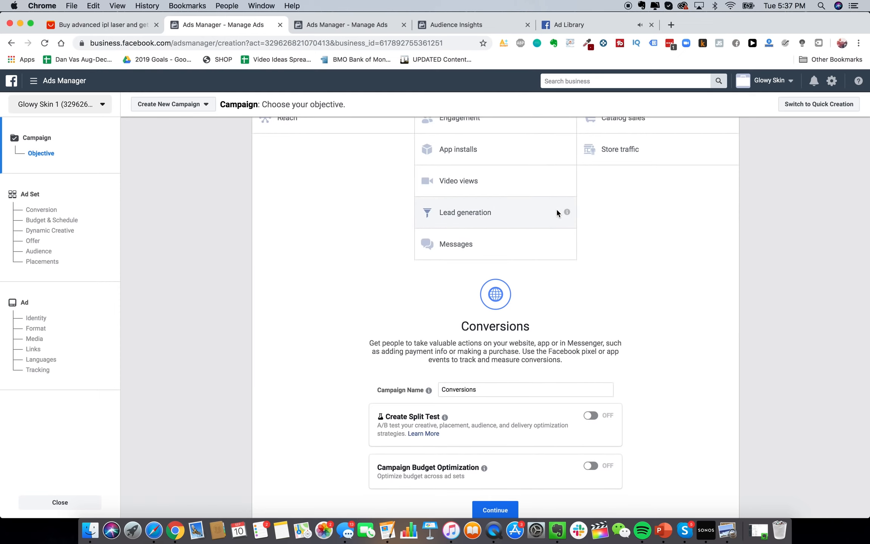
{"action": "scroll", "coordinate": [557, 212], "scroll_direction": "up", "scroll_amount": 3}
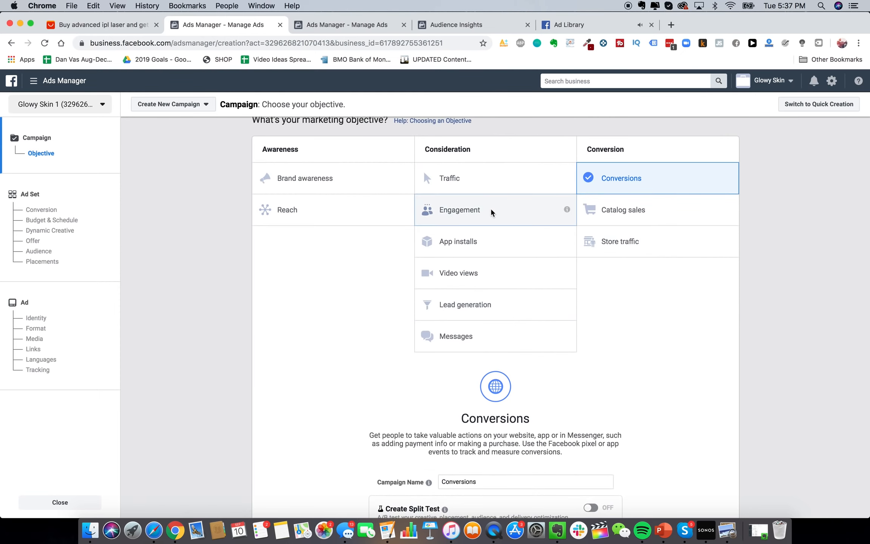
{"action": "left_click", "coordinate": [491, 209]}
{"action": "scroll", "coordinate": [490, 209], "scroll_direction": "down", "scroll_amount": 5}
Name the campaign PPE_GS_BROAD and continue to the ad set setup
{"action": "triple_click", "coordinate": [498, 356]}
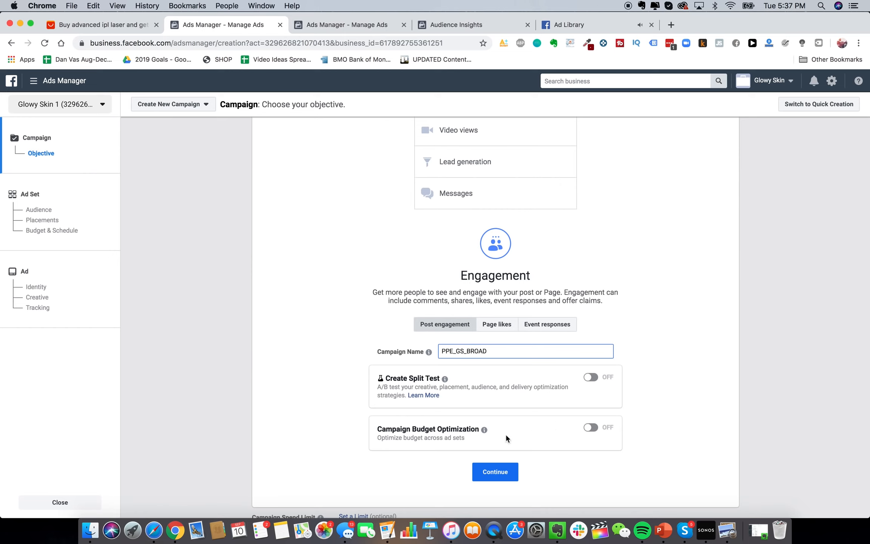
{"action": "left_click", "coordinate": [495, 472]}
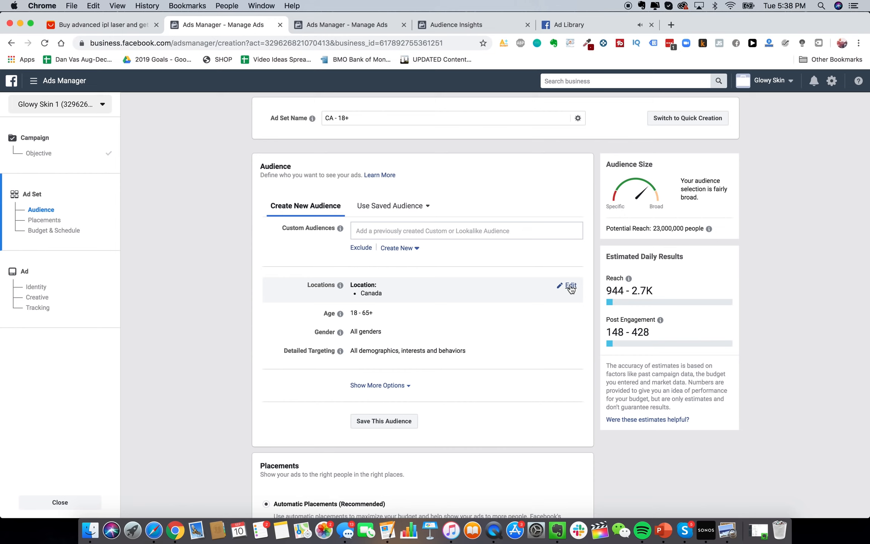
Replace Canada with United States, Canada, Australia and United Kingdom as target locations
{"action": "scroll", "coordinate": [442, 351], "scroll_direction": "down", "scroll_amount": 1}
{"action": "scroll", "coordinate": [443, 351], "scroll_direction": "up", "scroll_amount": 1}
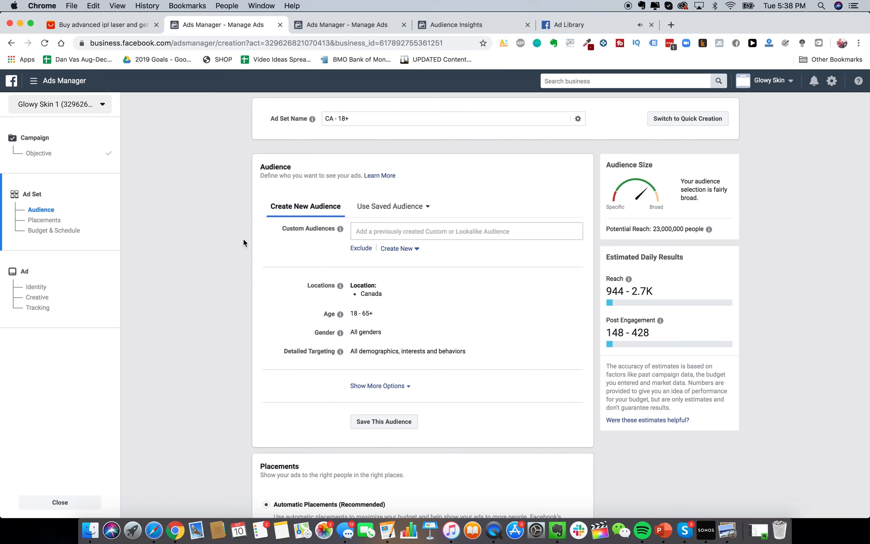
{"action": "scroll", "coordinate": [211, 270], "scroll_direction": "down", "scroll_amount": 3}
{"action": "scroll", "coordinate": [439, 268], "scroll_direction": "up", "scroll_amount": 3}
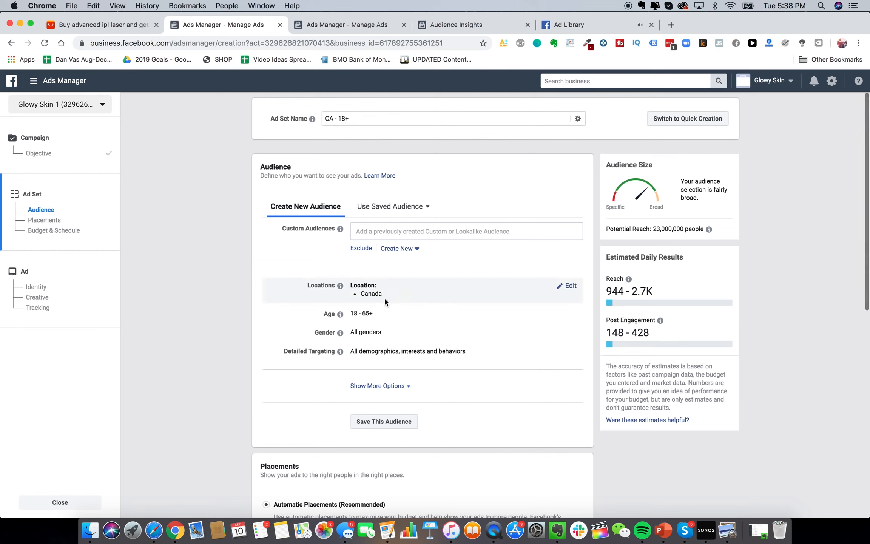
{"action": "left_click", "coordinate": [568, 286]}
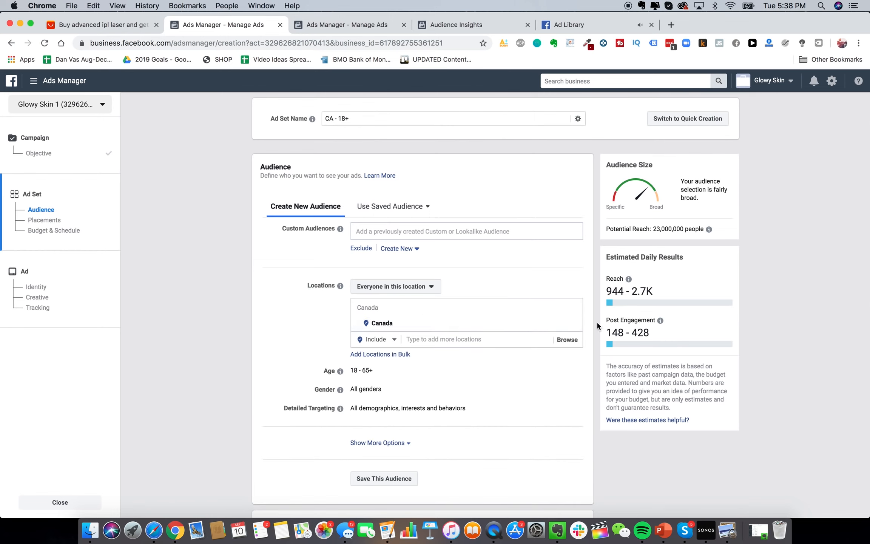
{"action": "left_click", "coordinate": [573, 324]}
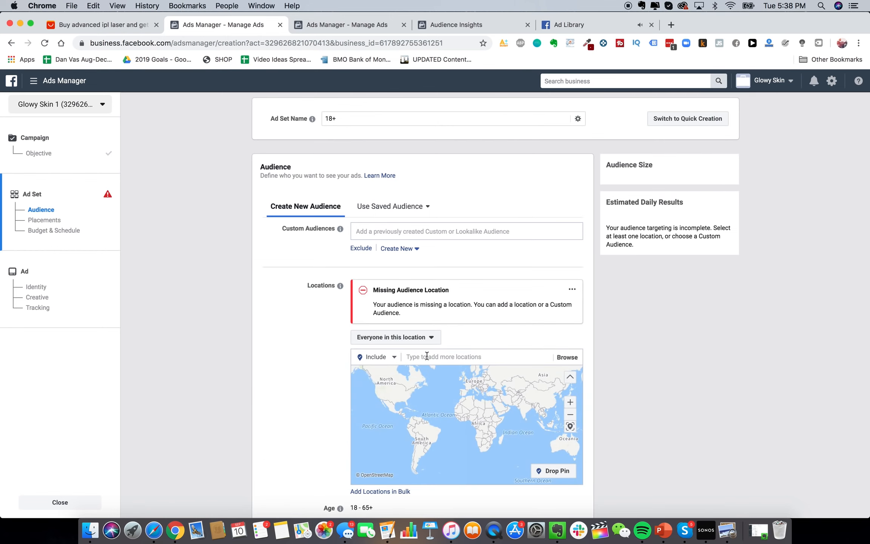
{"action": "type", "text": "united states"}
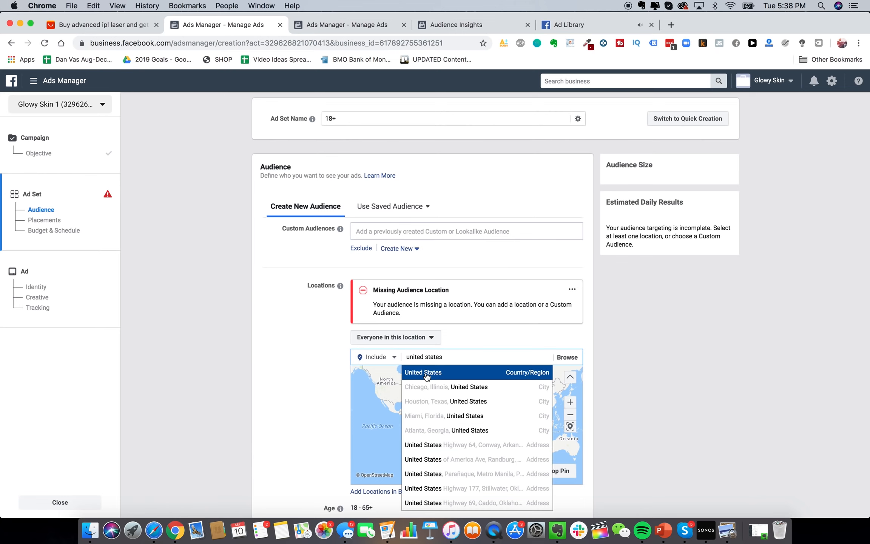
{"action": "left_click", "coordinate": [424, 372]}
{"action": "type", "text": "canada"}
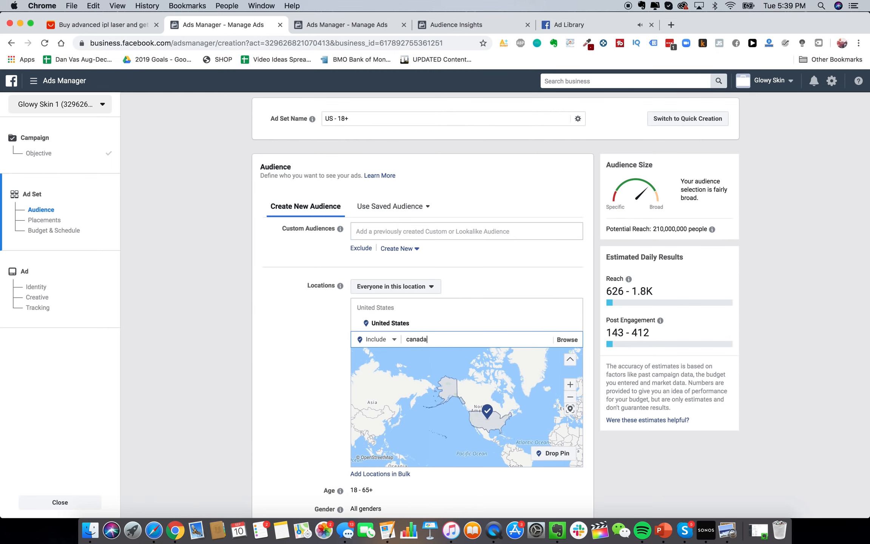
{"action": "left_click", "coordinate": [426, 357]}
{"action": "type", "text": "austral"}
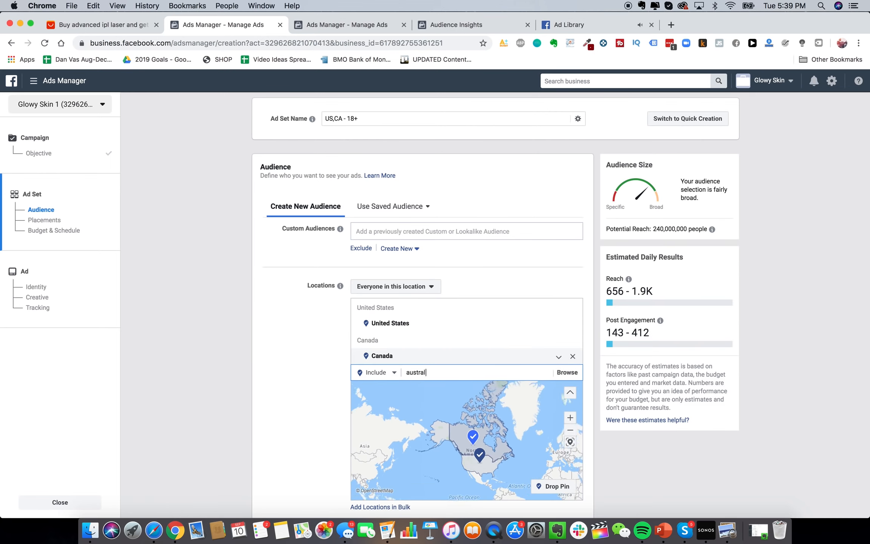
{"action": "left_click", "coordinate": [431, 378]}
{"action": "type", "text": "united k"}
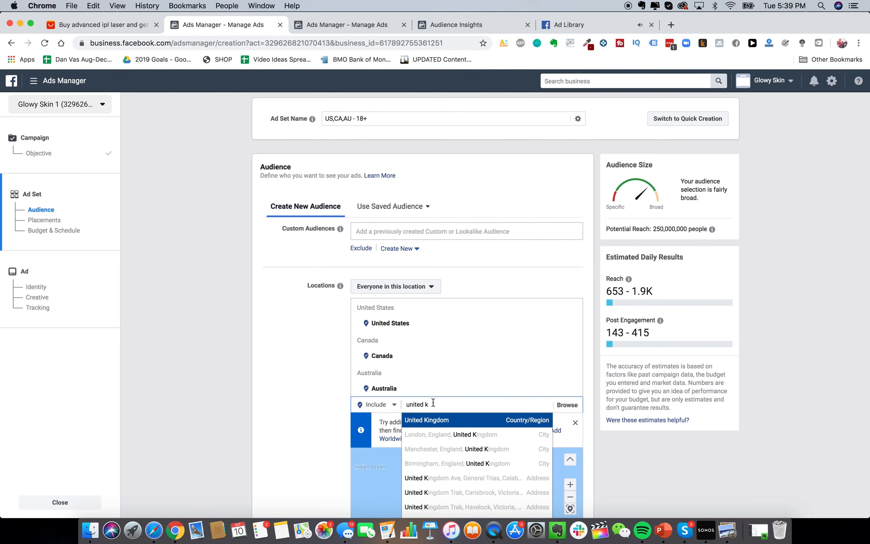
{"action": "key", "text": "Return"}
Target only people who live in these locations, aged 18–65+
{"action": "scroll", "coordinate": [218, 300], "scroll_direction": "down", "scroll_amount": 5}
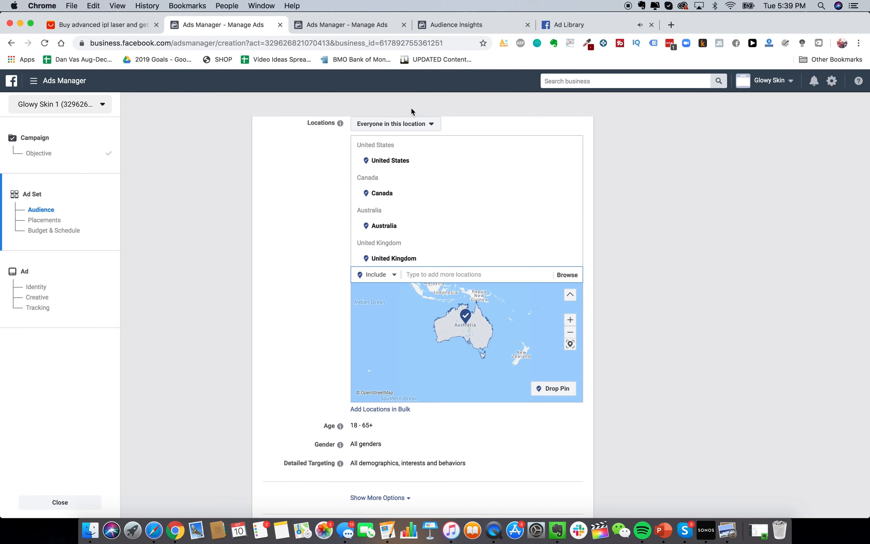
{"action": "left_click", "coordinate": [416, 125]}
{"action": "left_click", "coordinate": [409, 152]}
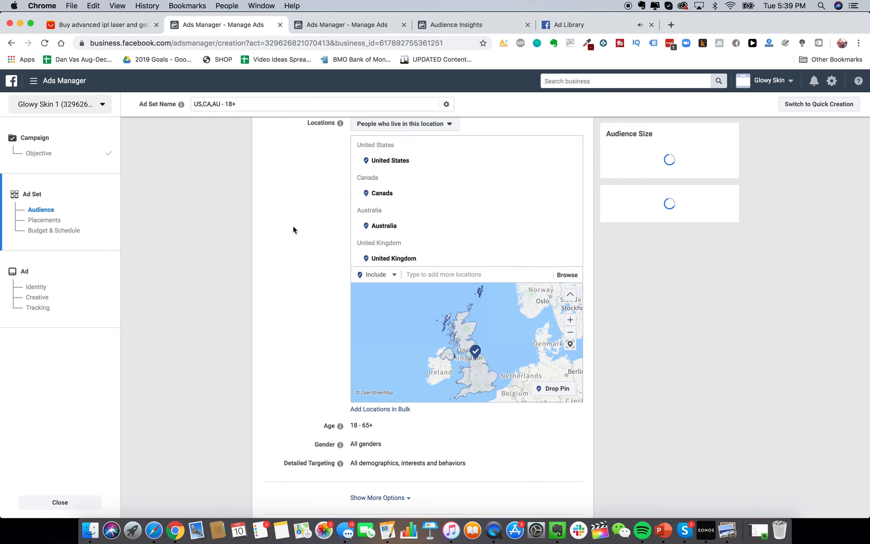
{"action": "scroll", "coordinate": [270, 316], "scroll_direction": "down", "scroll_amount": 3}
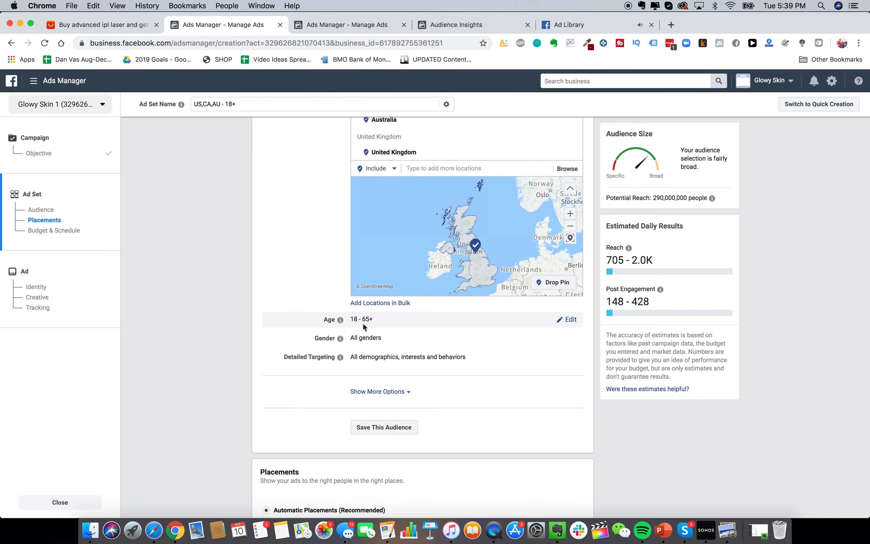
{"action": "left_click_drag", "start_coordinate": [348, 320], "coordinate": [378, 320]}
{"action": "scroll", "coordinate": [369, 349], "scroll_direction": "down", "scroll_amount": 2}
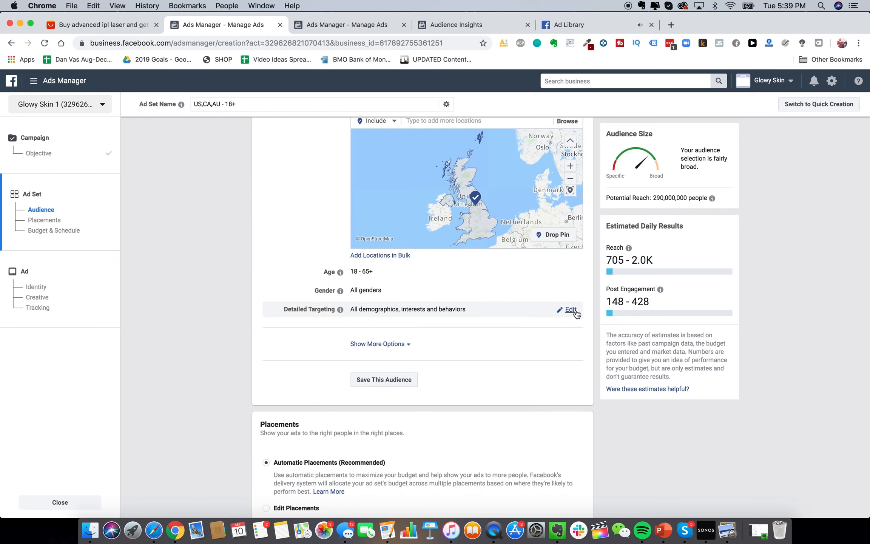
Add the ULTA Beauty interest to detailed targeting, replacing the mistakenly added employer entry
{"action": "left_click", "coordinate": [574, 311]}
{"action": "left_click", "coordinate": [428, 327]}
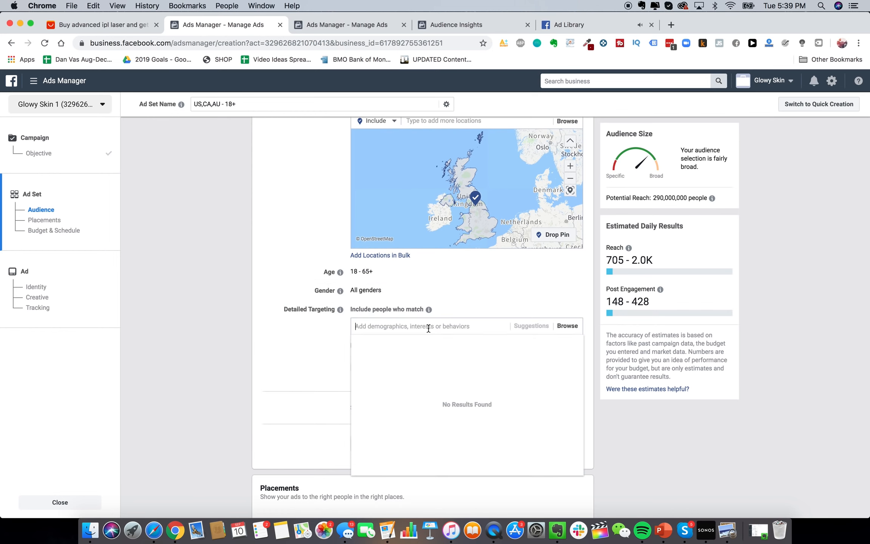
{"action": "left_click", "coordinate": [302, 343]}
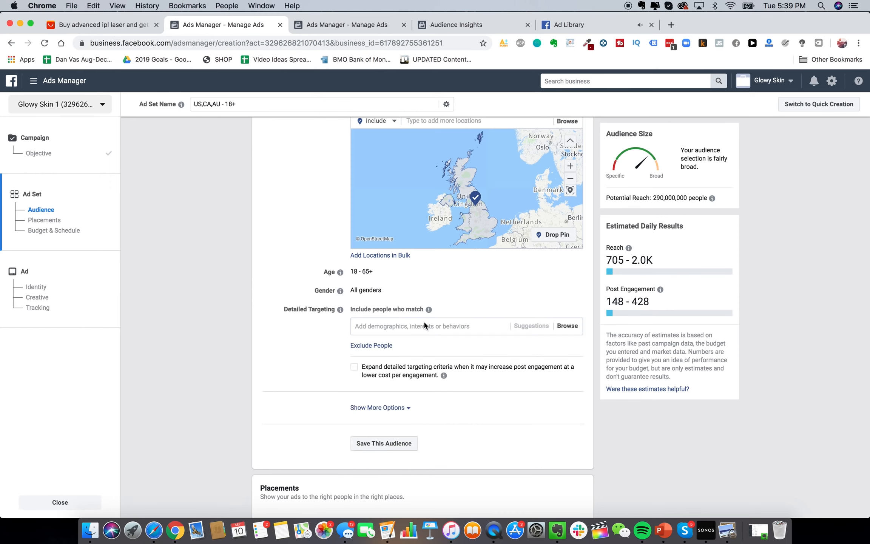
{"action": "scroll", "coordinate": [423, 321], "scroll_direction": "up", "scroll_amount": 1}
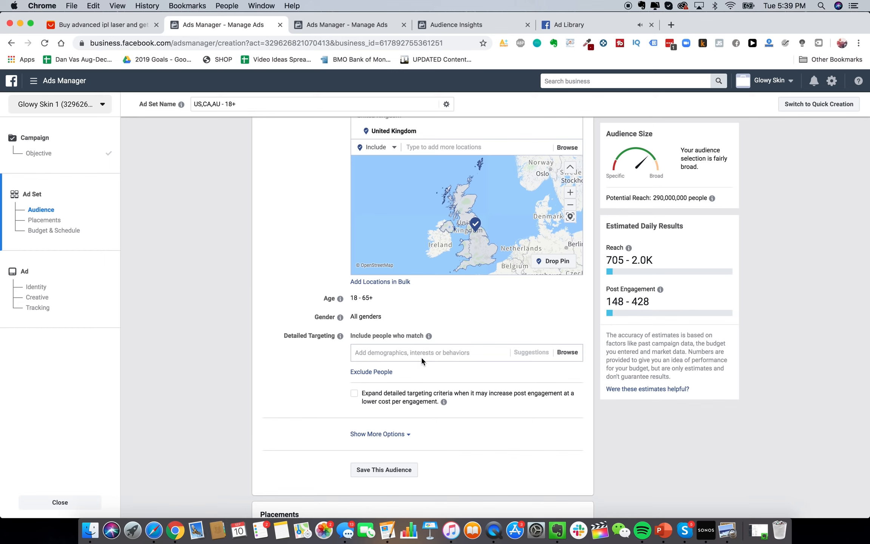
{"action": "scroll", "coordinate": [421, 356], "scroll_direction": "up", "scroll_amount": 1}
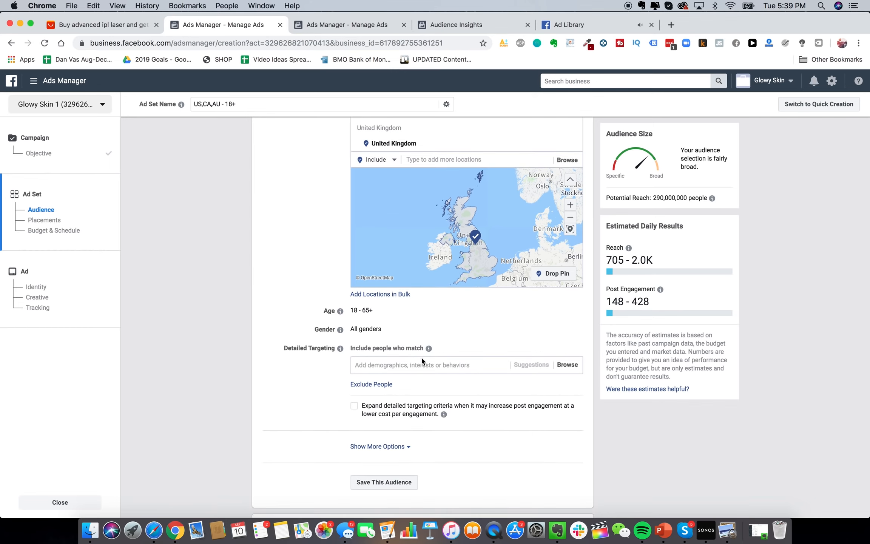
{"action": "left_click", "coordinate": [413, 364]}
{"action": "type", "text": "ulta beauty"}
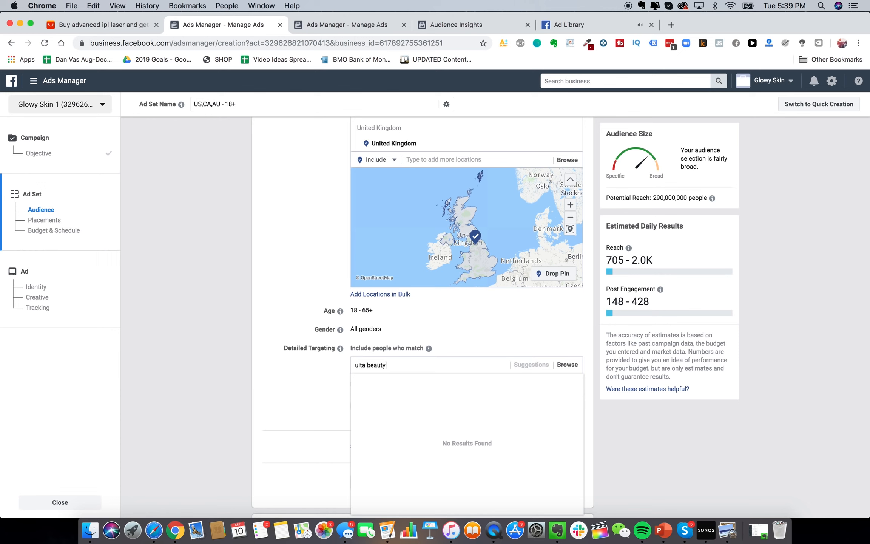
{"action": "left_click", "coordinate": [413, 383]}
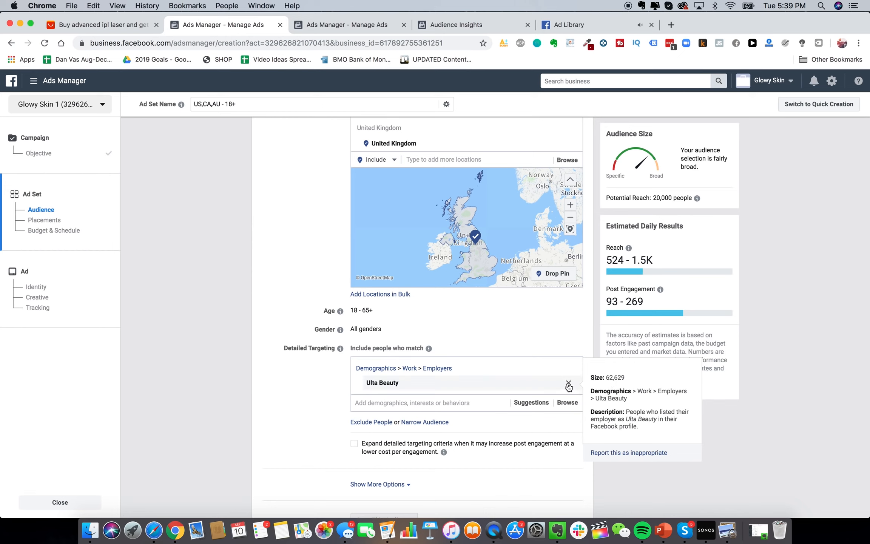
{"action": "left_click", "coordinate": [572, 383]}
{"action": "type", "text": "ulta bea"}
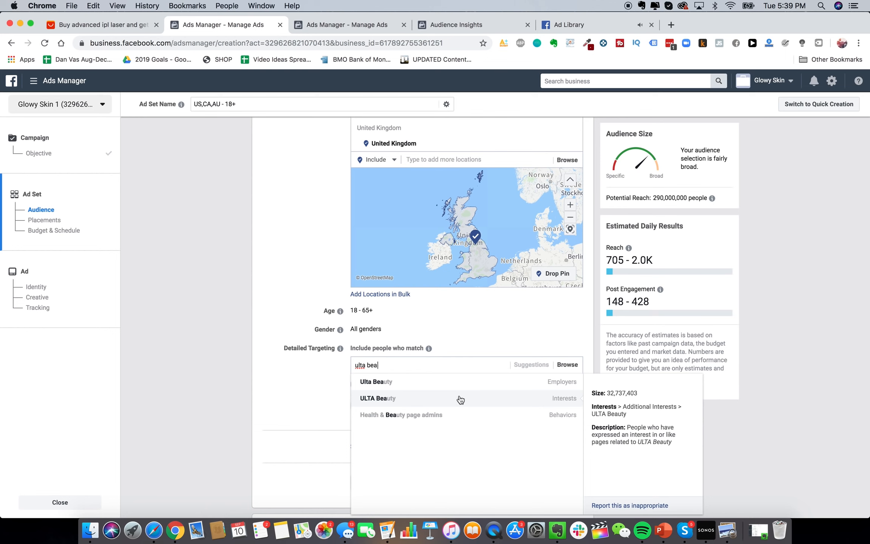
{"action": "left_click", "coordinate": [460, 400]}
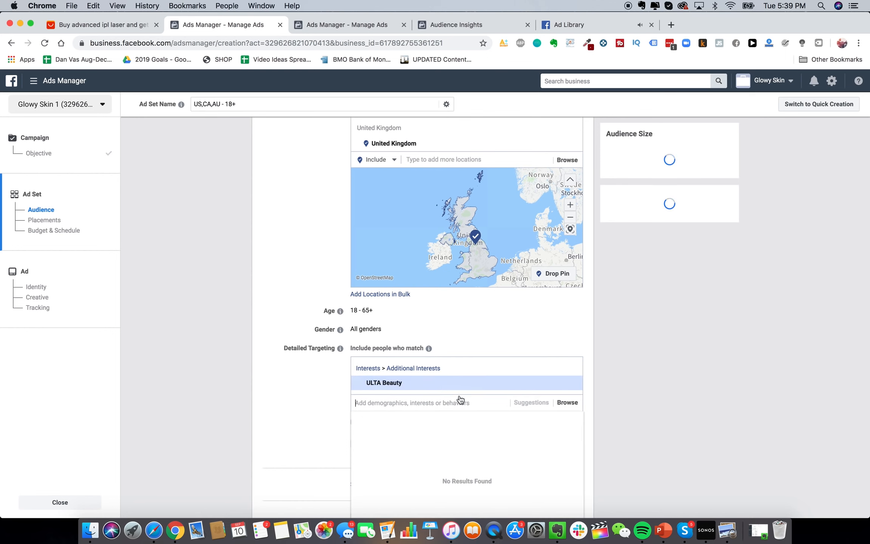
Reveal the Languages and Connections options, start editing Languages, and choose manual placements
{"action": "scroll", "coordinate": [317, 349], "scroll_direction": "down", "scroll_amount": 5}
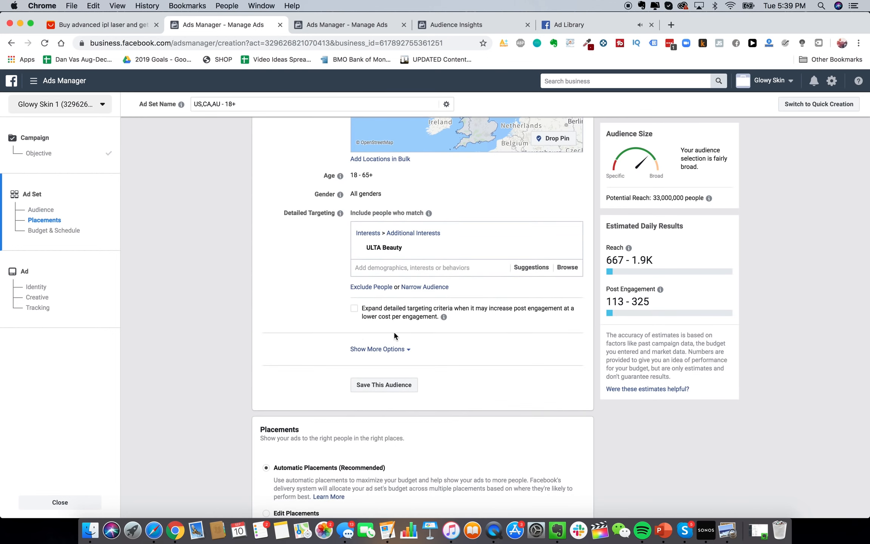
{"action": "scroll", "coordinate": [393, 331], "scroll_direction": "down", "scroll_amount": 1}
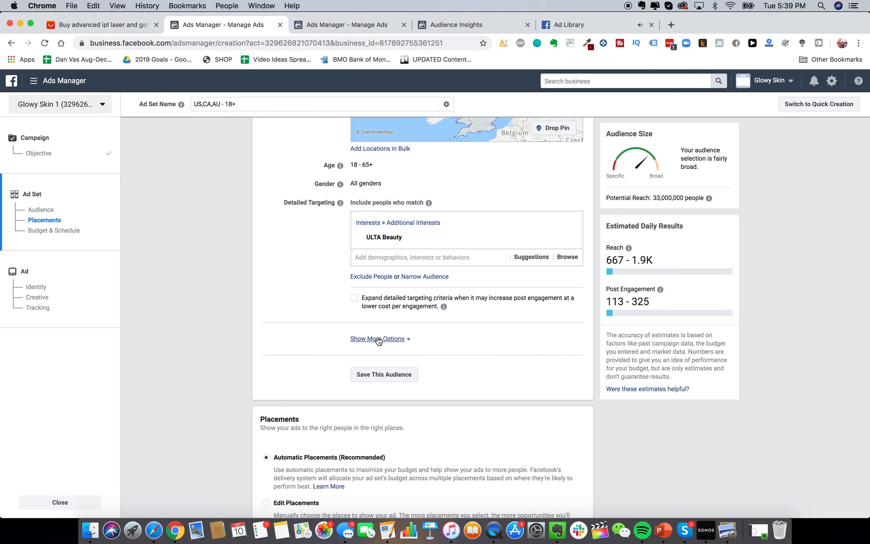
{"action": "scroll", "coordinate": [393, 340], "scroll_direction": "up", "scroll_amount": 3}
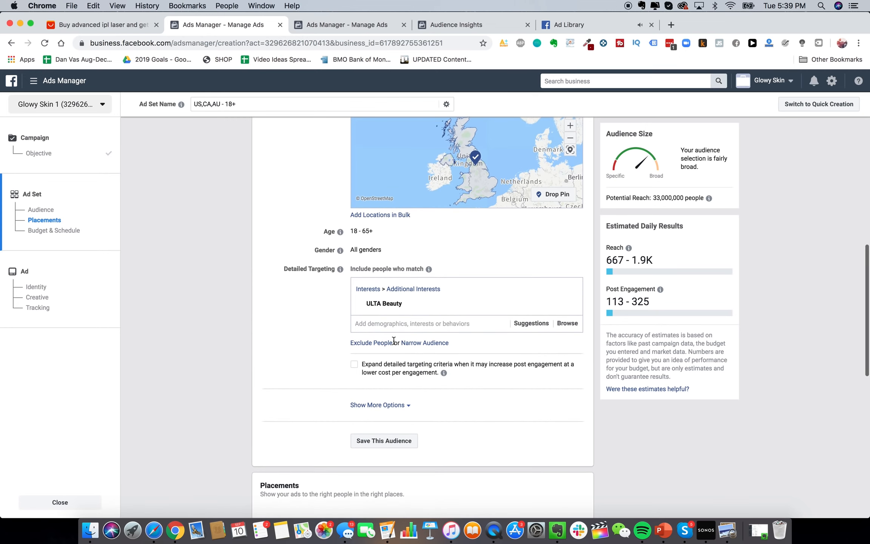
{"action": "left_click", "coordinate": [382, 404]}
{"action": "scroll", "coordinate": [317, 342], "scroll_direction": "down", "scroll_amount": 4}
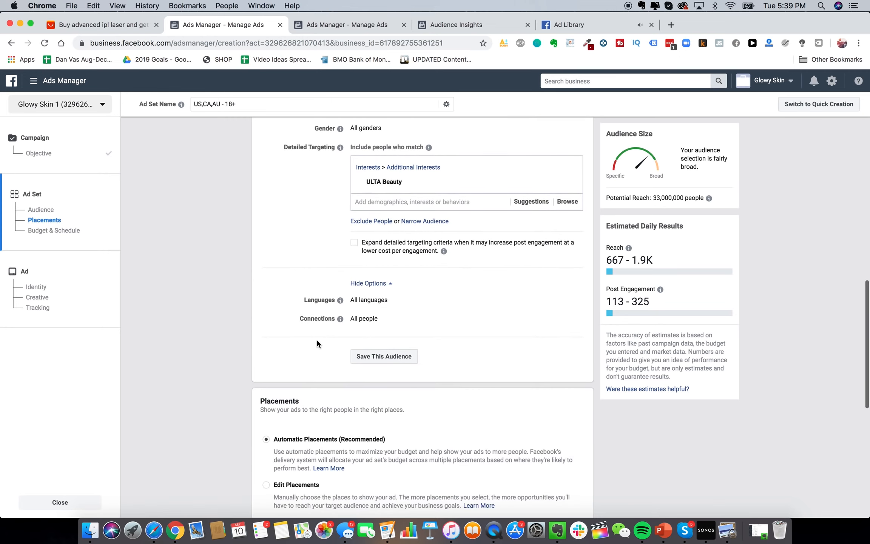
{"action": "scroll", "coordinate": [317, 341], "scroll_direction": "up", "scroll_amount": 2}
{"action": "left_click", "coordinate": [573, 357]}
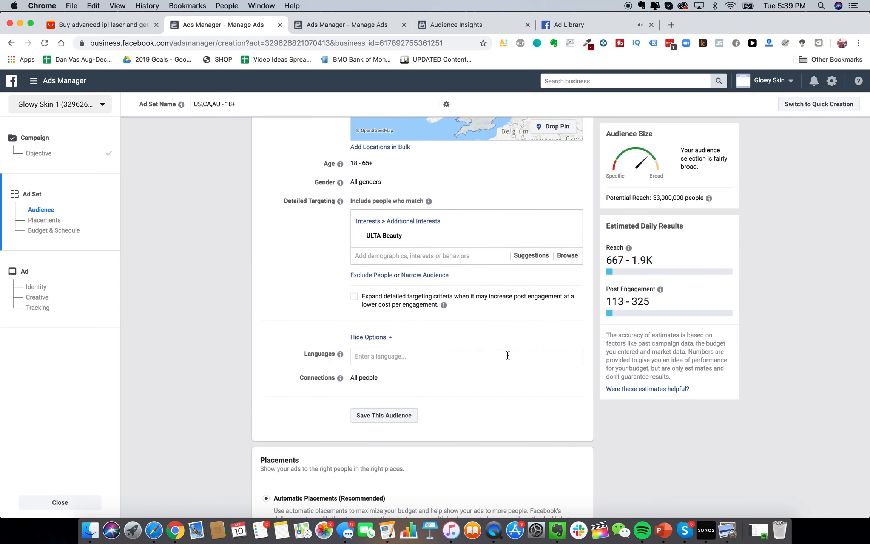
{"action": "mouse_move", "coordinate": [340, 376]}
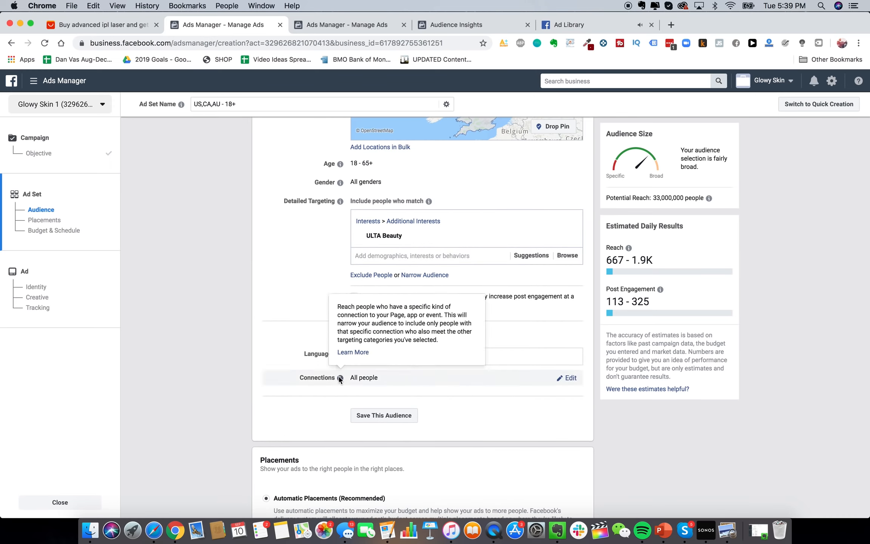
{"action": "scroll", "coordinate": [338, 377], "scroll_direction": "down", "scroll_amount": 3}
{"action": "scroll", "coordinate": [339, 376], "scroll_direction": "down", "scroll_amount": 5}
{"action": "left_click", "coordinate": [296, 306]}
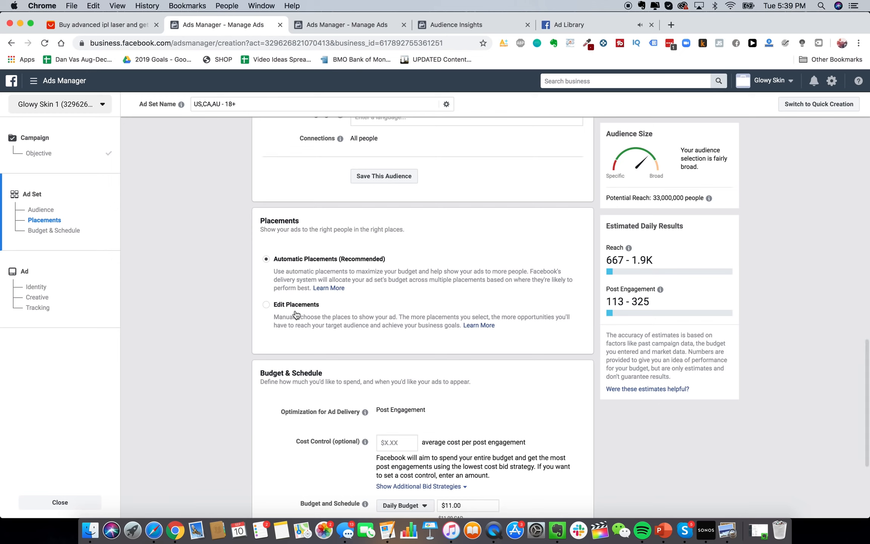
{"action": "scroll", "coordinate": [473, 313], "scroll_direction": "down", "scroll_amount": 6}
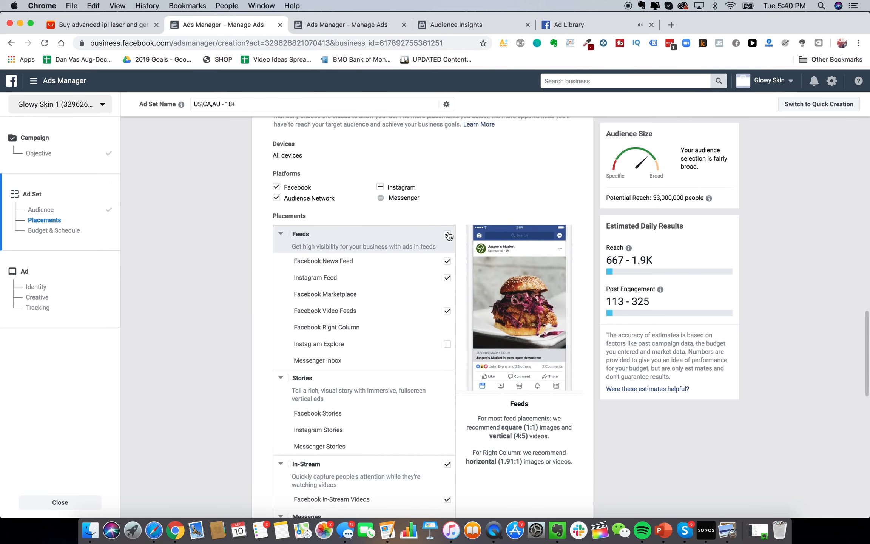
{"action": "scroll", "coordinate": [475, 329], "scroll_direction": "down", "scroll_amount": 3}
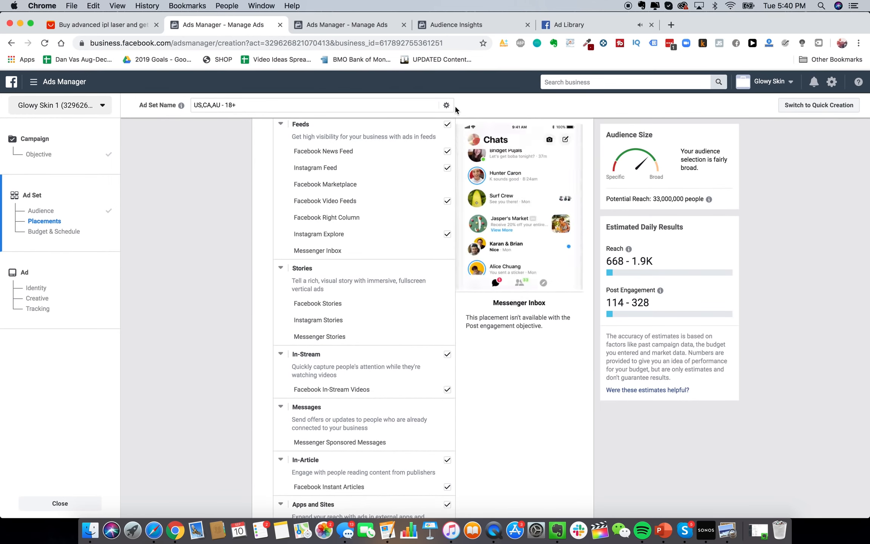
{"action": "left_click", "coordinate": [446, 124]}
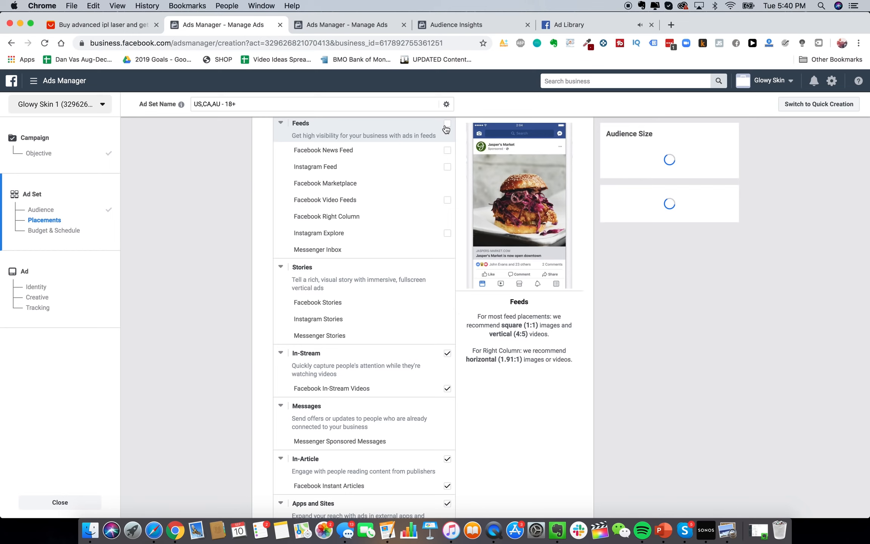
{"action": "left_click", "coordinate": [447, 353]}
{"action": "scroll", "coordinate": [459, 389], "scroll_direction": "down", "scroll_amount": 3}
{"action": "left_click", "coordinate": [447, 362]}
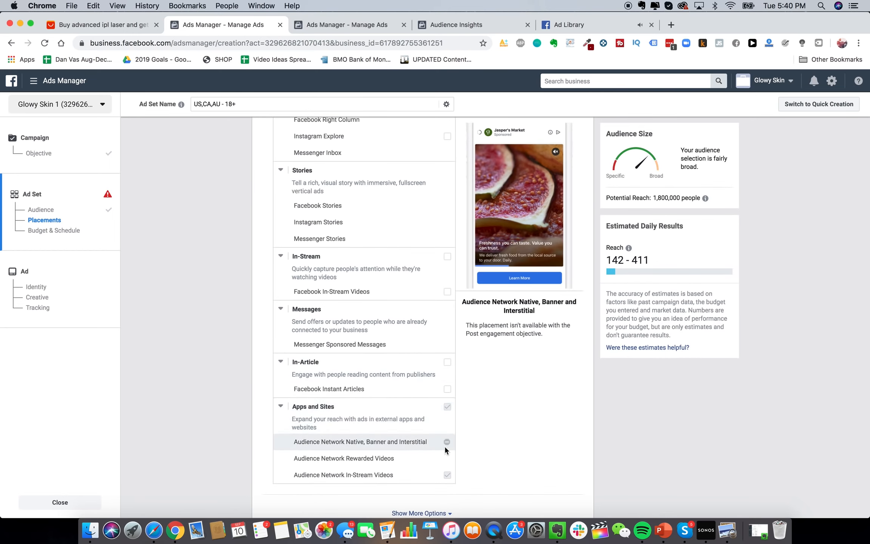
{"action": "scroll", "coordinate": [438, 426], "scroll_direction": "up", "scroll_amount": 6}
{"action": "scroll", "coordinate": [495, 195], "scroll_direction": "up", "scroll_amount": 1}
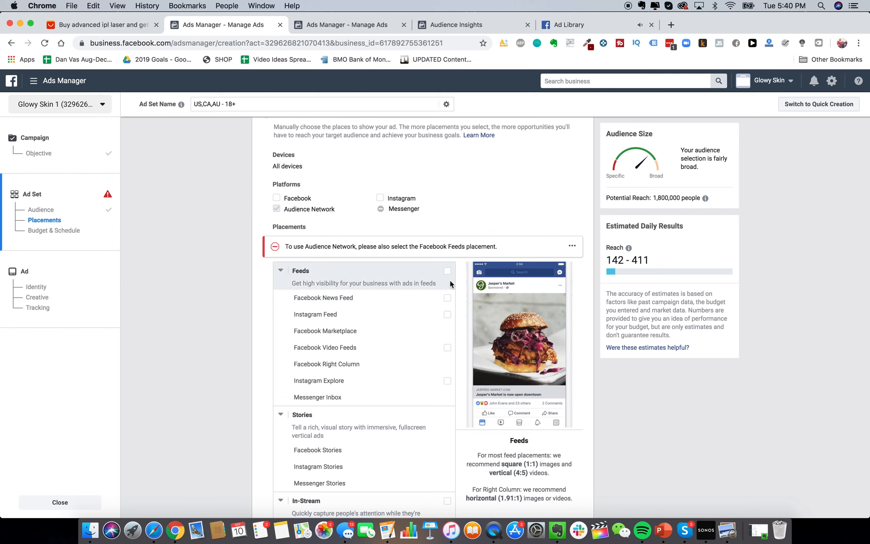
{"action": "scroll", "coordinate": [251, 290], "scroll_direction": "up", "scroll_amount": 1}
{"action": "left_click", "coordinate": [447, 302]}
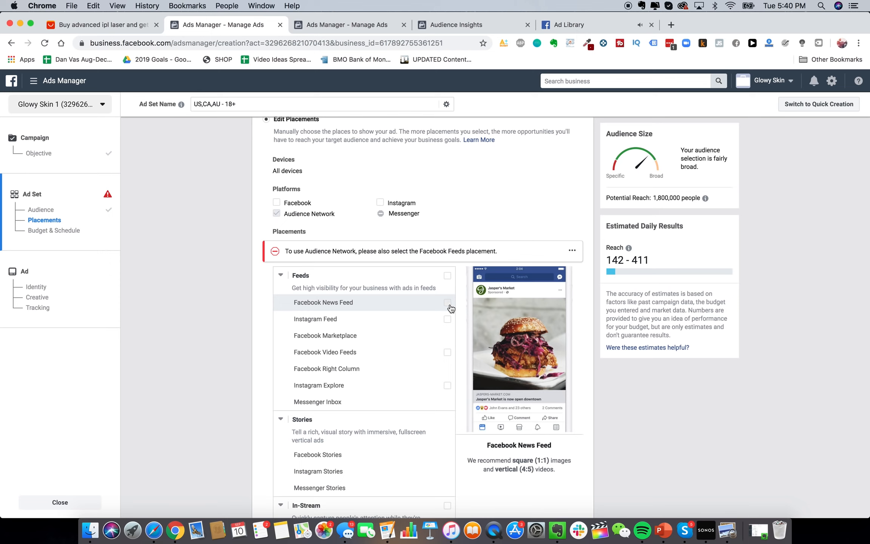
{"action": "left_click", "coordinate": [448, 294]}
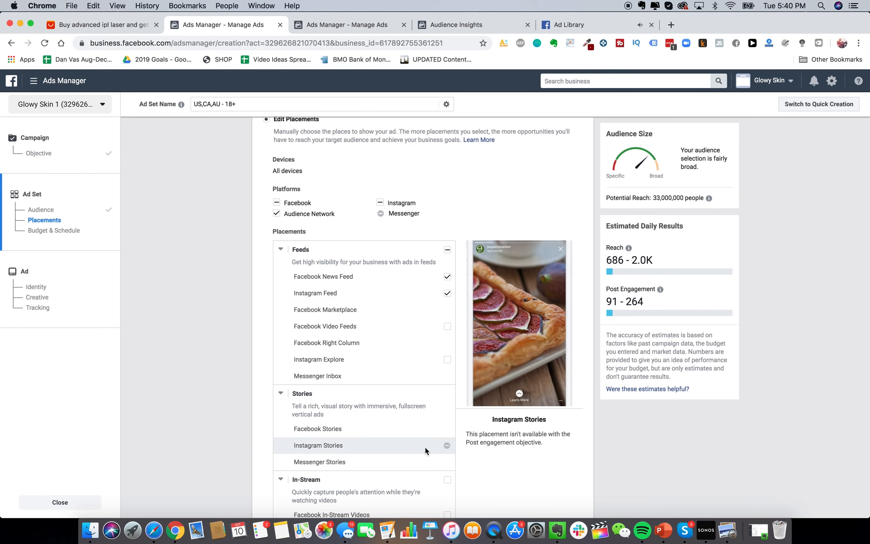
{"action": "left_click", "coordinate": [447, 276]}
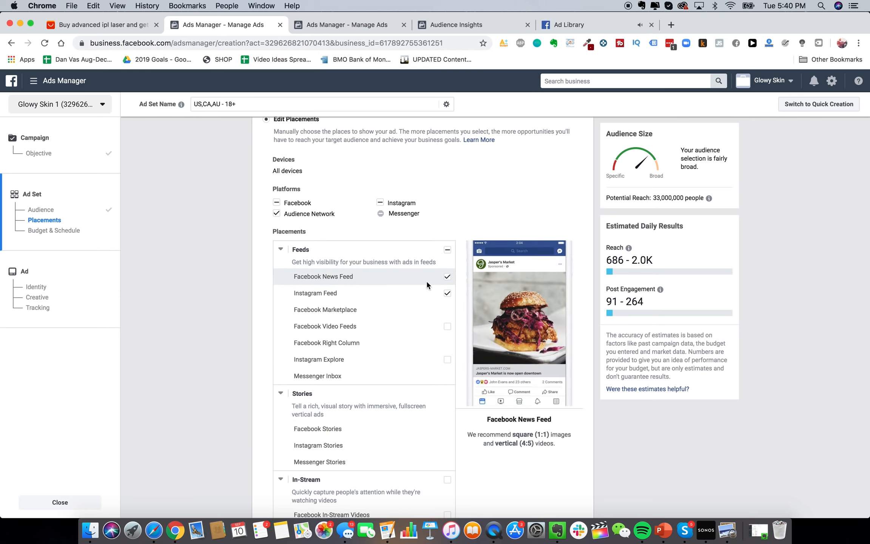
{"action": "scroll", "coordinate": [428, 396], "scroll_direction": "down", "scroll_amount": 7}
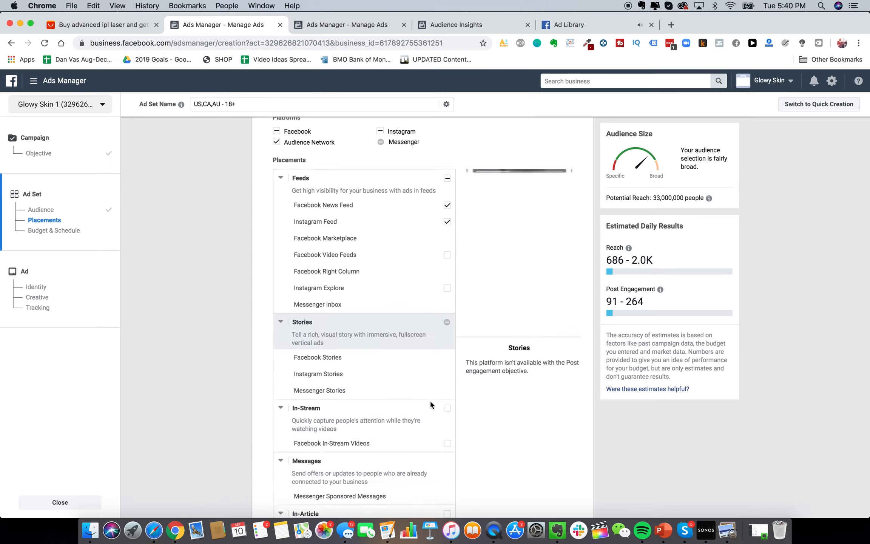
{"action": "scroll", "coordinate": [415, 393], "scroll_direction": "up", "scroll_amount": 11}
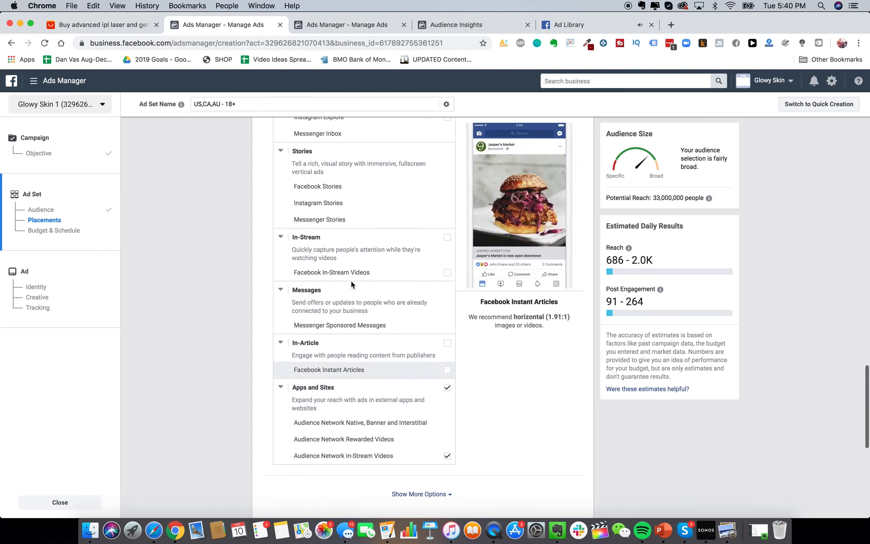
{"action": "left_click", "coordinate": [351, 257]}
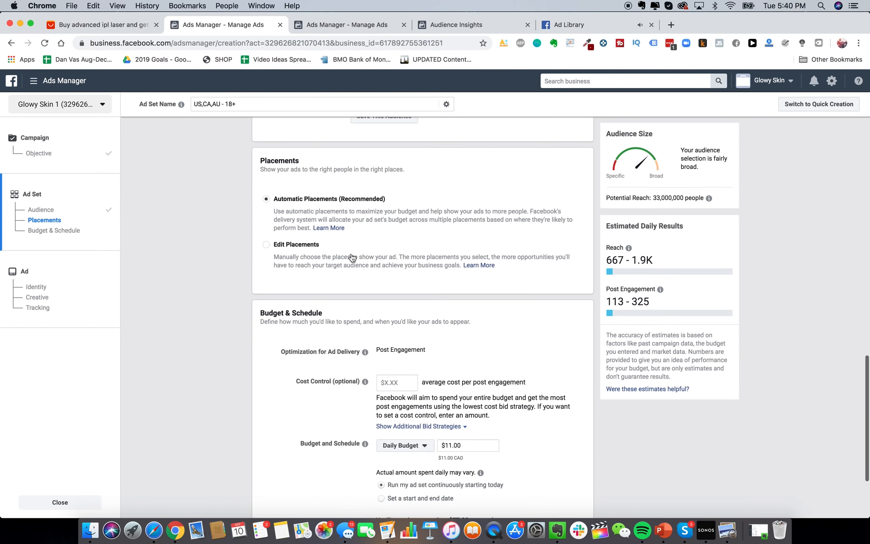
{"action": "scroll", "coordinate": [237, 243], "scroll_direction": "up", "scroll_amount": 3}
{"action": "scroll", "coordinate": [237, 243], "scroll_direction": "up", "scroll_amount": 1}
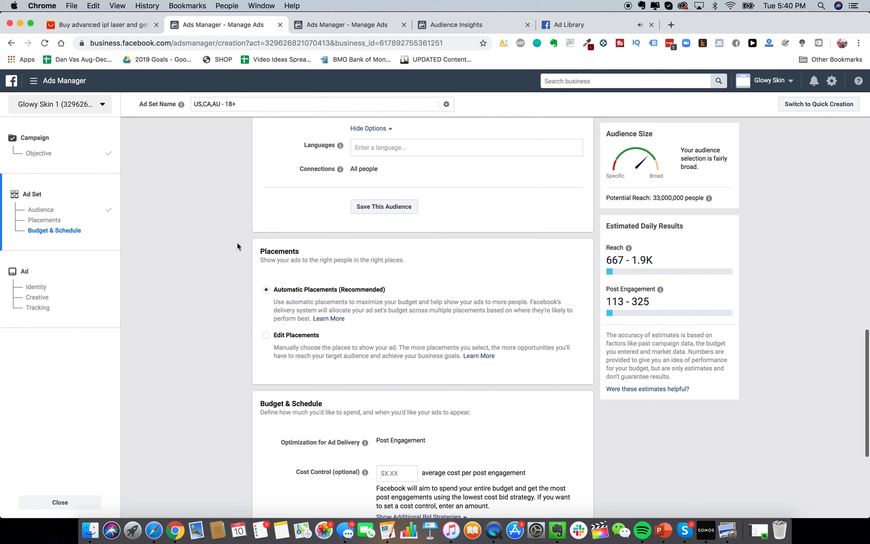
{"action": "scroll", "coordinate": [245, 258], "scroll_direction": "up", "scroll_amount": 10}
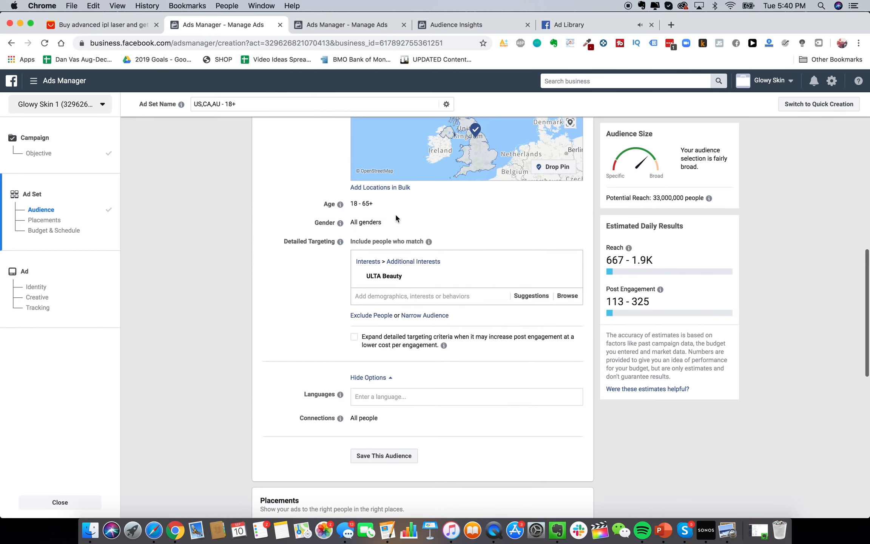
{"action": "scroll", "coordinate": [395, 216], "scroll_direction": "up", "scroll_amount": 14}
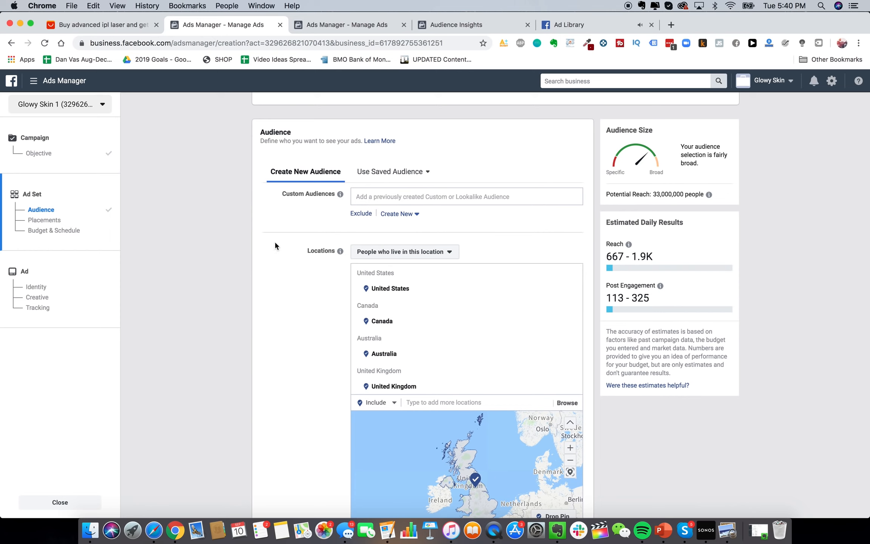
{"action": "scroll", "coordinate": [275, 267], "scroll_direction": "down", "scroll_amount": 2}
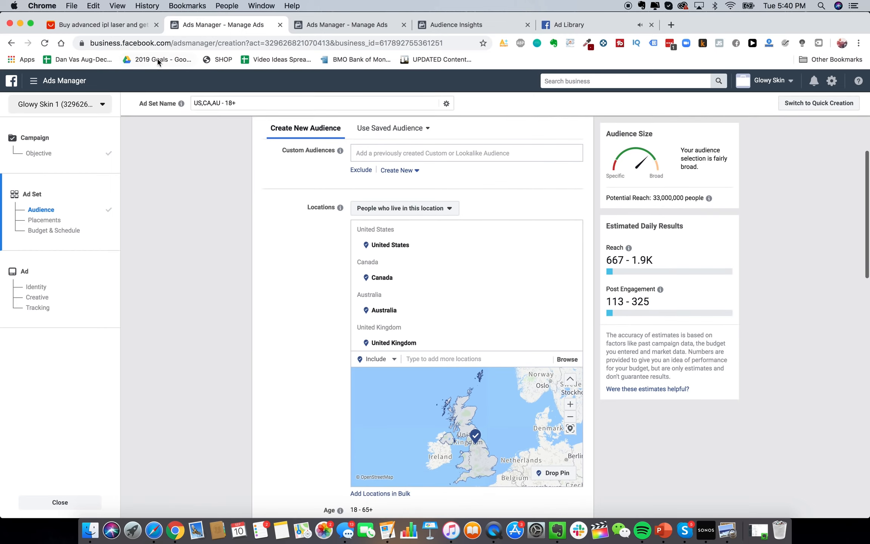
{"action": "left_click", "coordinate": [61, 84]}
{"action": "left_click", "coordinate": [85, 261]}
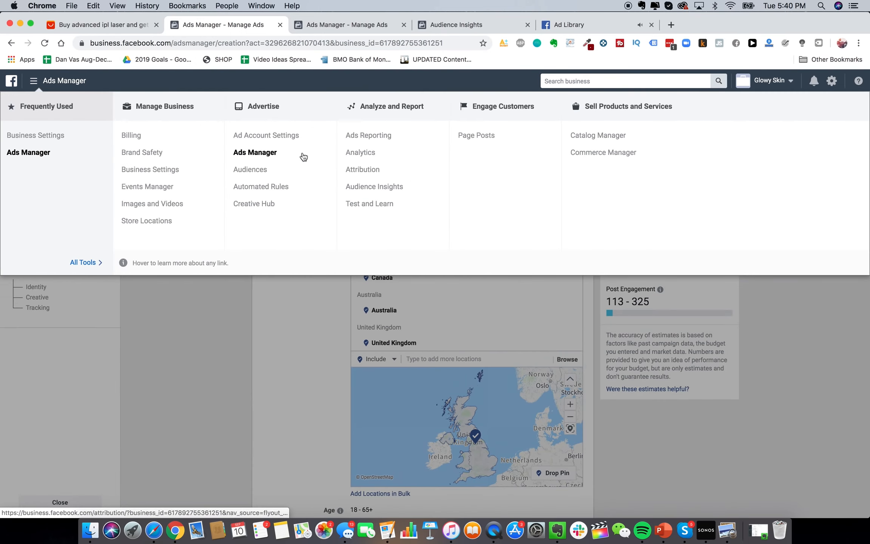
{"action": "left_click", "coordinate": [280, 355]}
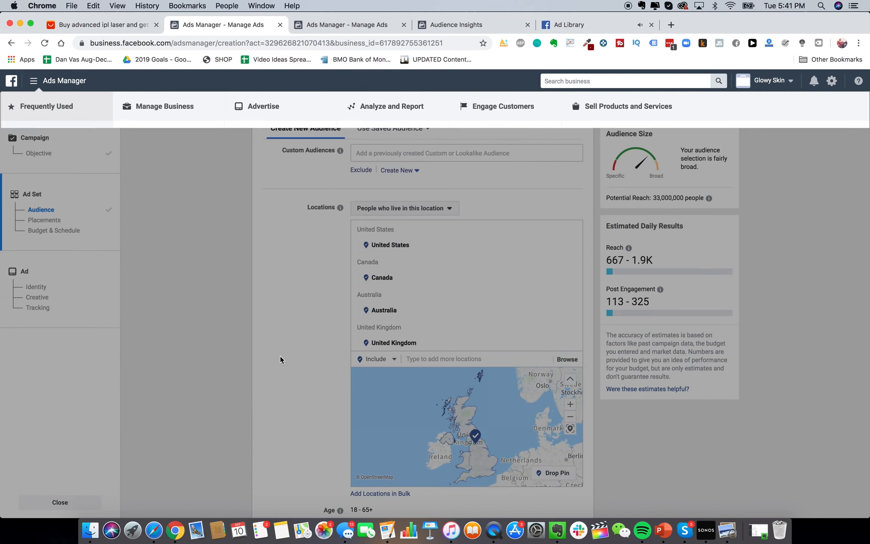
{"action": "scroll", "coordinate": [279, 354], "scroll_direction": "down", "scroll_amount": 6}
{"action": "mouse_move", "coordinate": [410, 256]}
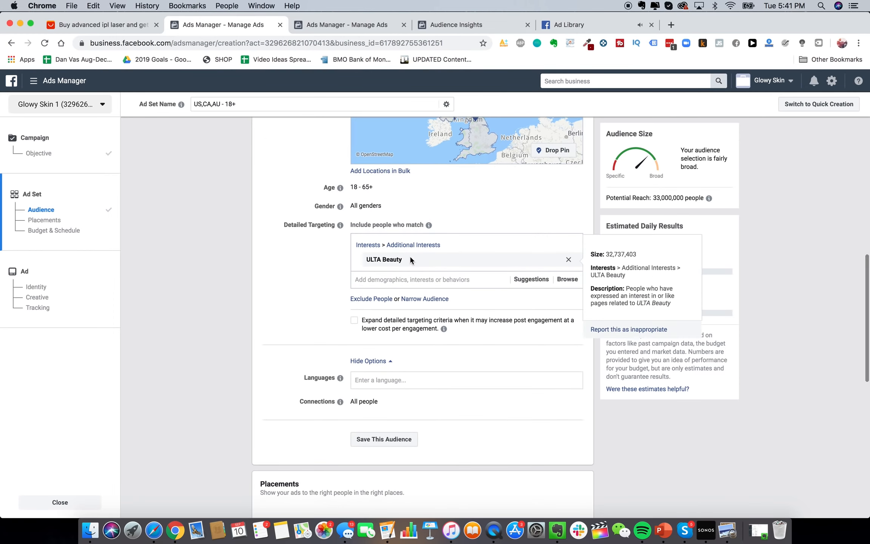
{"action": "scroll", "coordinate": [408, 254], "scroll_direction": "down", "scroll_amount": 1}
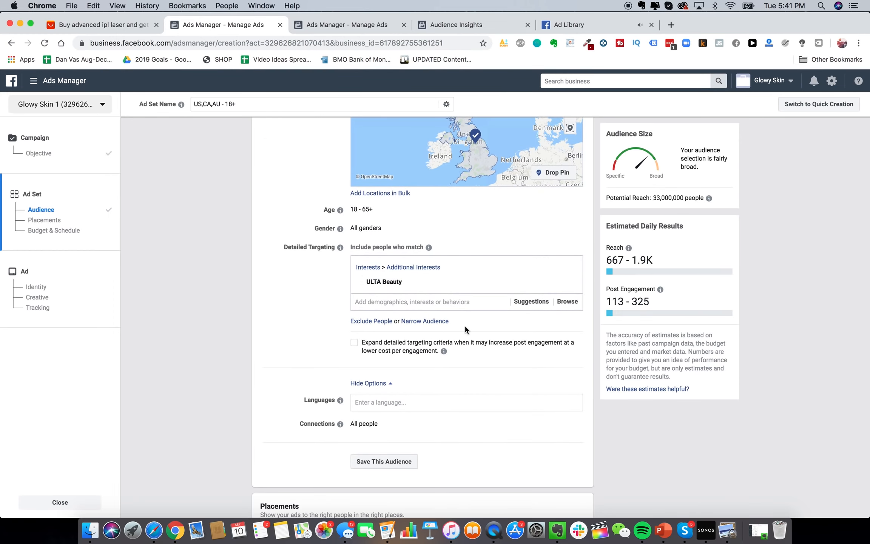
{"action": "scroll", "coordinate": [464, 324], "scroll_direction": "down", "scroll_amount": 6}
Choose manual placements, review the Audience settings, then close the ad set setup
{"action": "scroll", "coordinate": [310, 325], "scroll_direction": "down", "scroll_amount": 2}
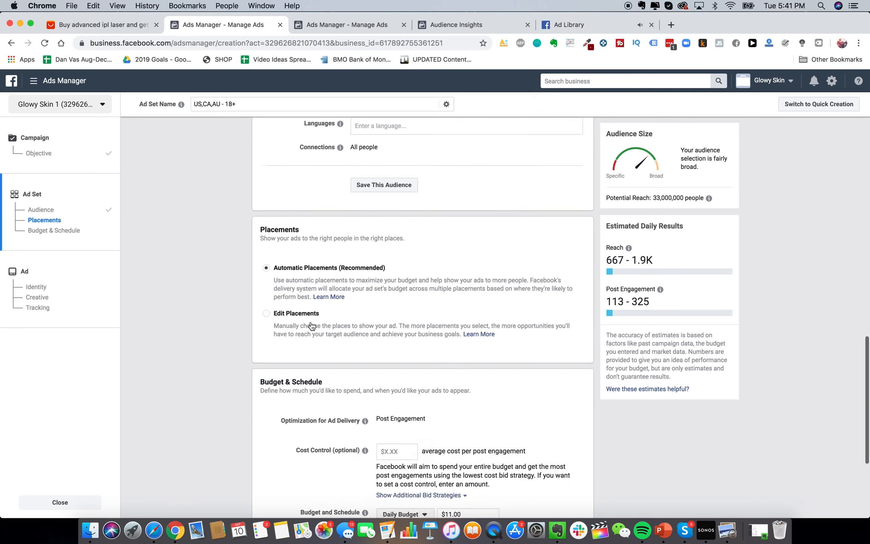
{"action": "left_click", "coordinate": [310, 325]}
{"action": "scroll", "coordinate": [518, 399], "scroll_direction": "down", "scroll_amount": 3}
{"action": "scroll", "coordinate": [518, 400], "scroll_direction": "down", "scroll_amount": 5}
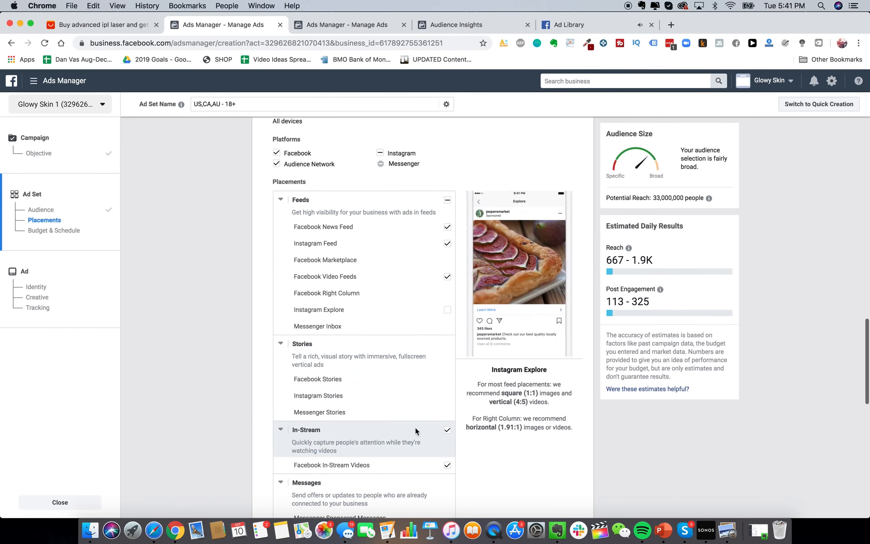
{"action": "scroll", "coordinate": [414, 426], "scroll_direction": "down", "scroll_amount": 2}
{"action": "scroll", "coordinate": [443, 273], "scroll_direction": "down", "scroll_amount": 4}
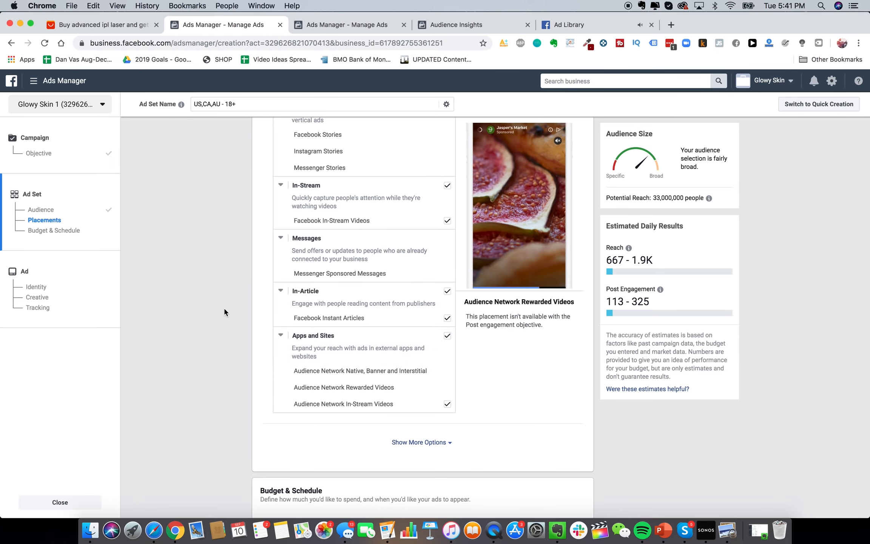
{"action": "scroll", "coordinate": [224, 309], "scroll_direction": "down", "scroll_amount": 4}
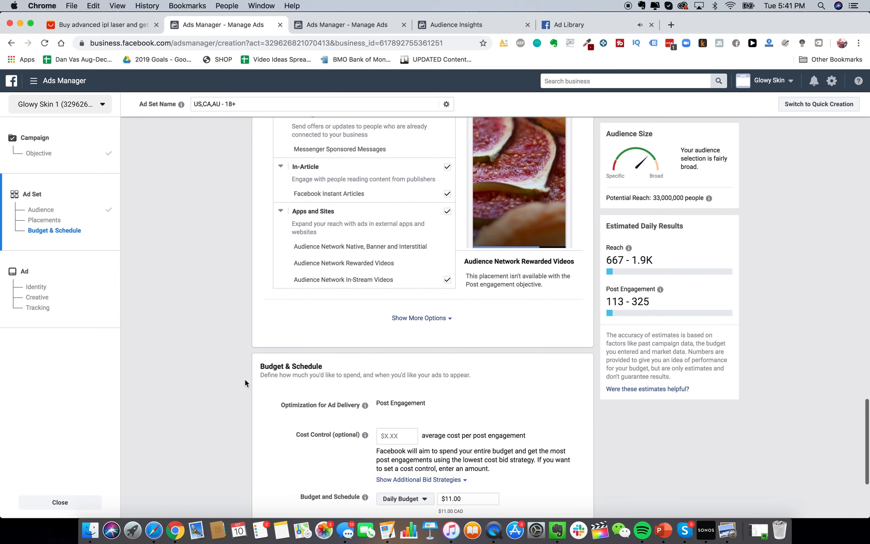
{"action": "scroll", "coordinate": [245, 380], "scroll_direction": "up", "scroll_amount": 5}
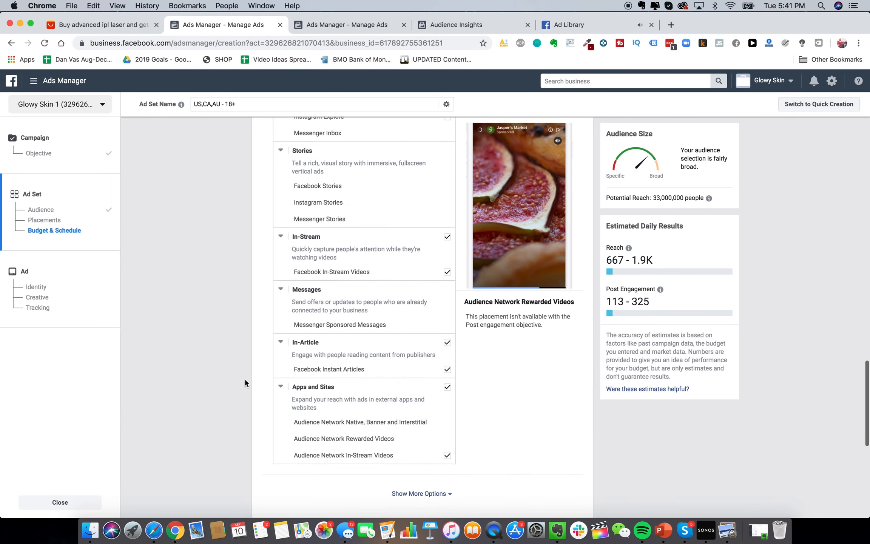
{"action": "scroll", "coordinate": [245, 382], "scroll_direction": "up", "scroll_amount": 15}
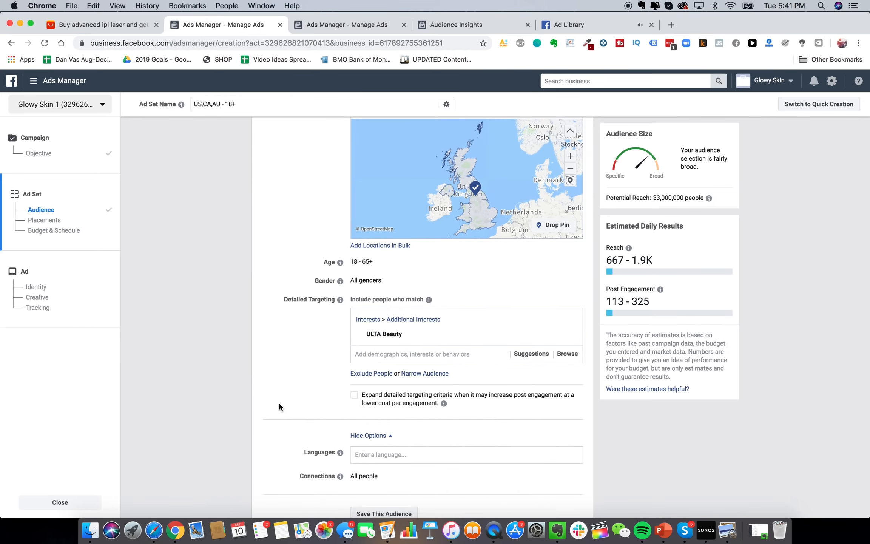
{"action": "scroll", "coordinate": [279, 404], "scroll_direction": "up", "scroll_amount": 6}
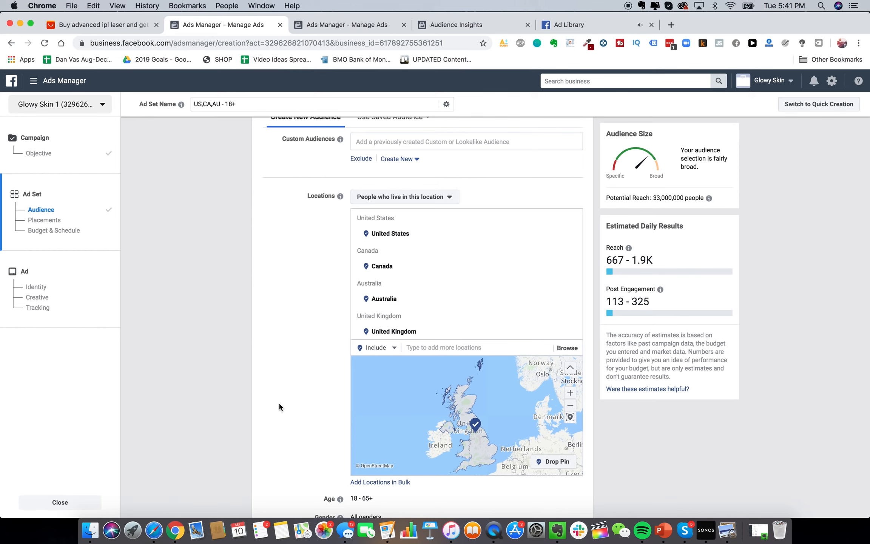
{"action": "left_click", "coordinate": [63, 502]}
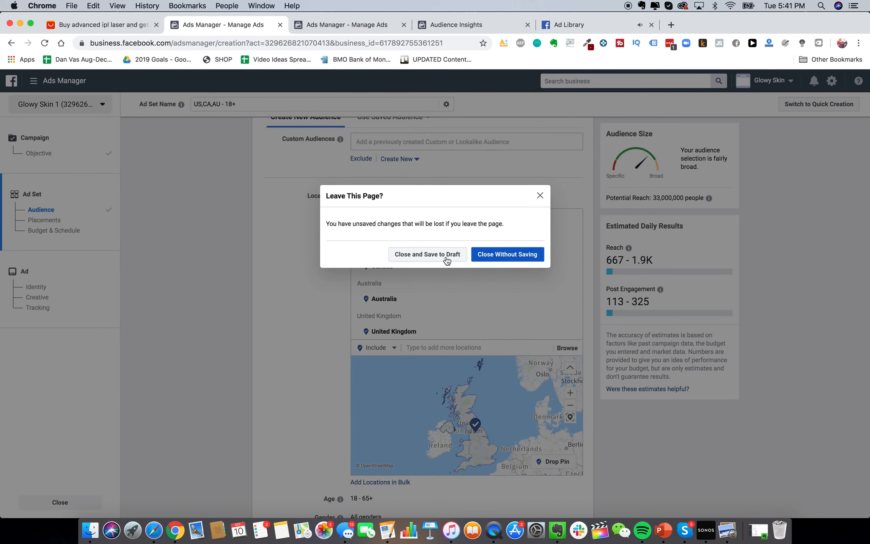
Discard the unsaved draft and start a new ad campaign with the Conversions objective
{"action": "left_click", "coordinate": [497, 259]}
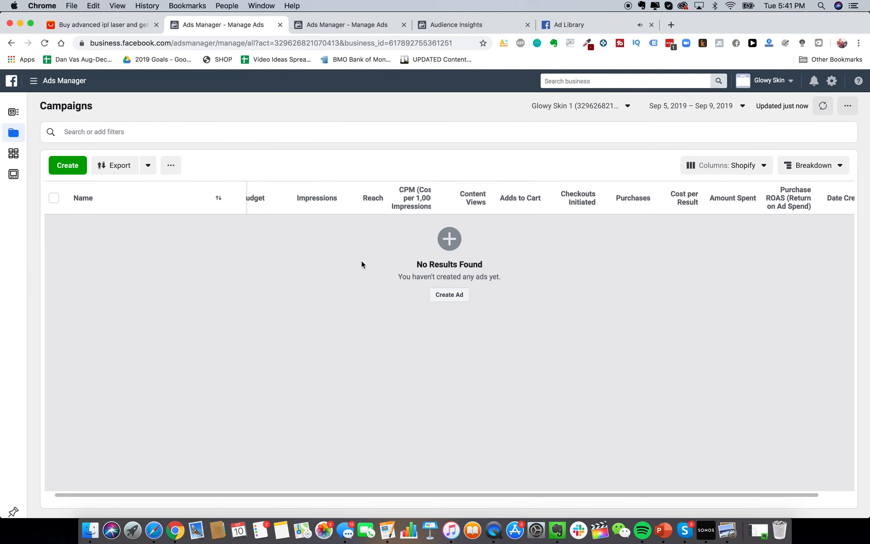
{"action": "left_click", "coordinate": [447, 296]}
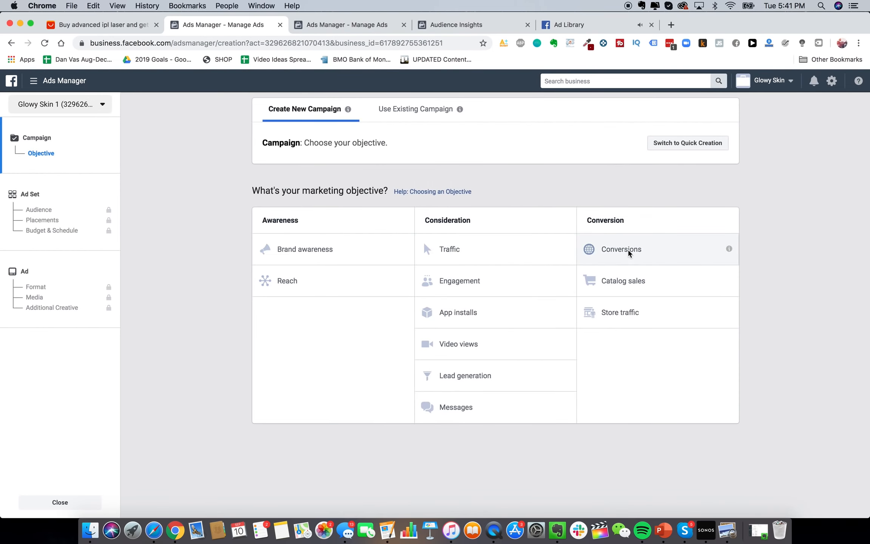
{"action": "left_click", "coordinate": [629, 252]}
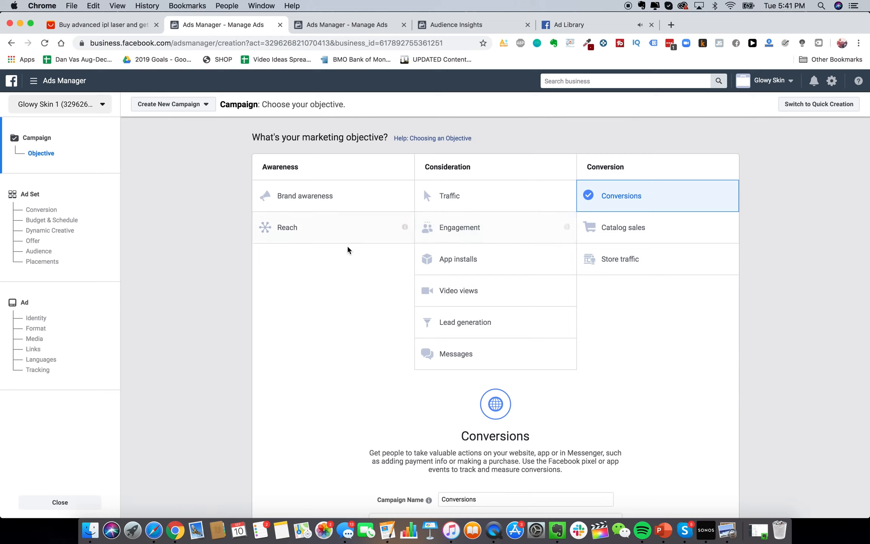
{"action": "scroll", "coordinate": [347, 248], "scroll_direction": "down", "scroll_amount": 2}
{"action": "scroll", "coordinate": [401, 287], "scroll_direction": "up", "scroll_amount": 2}
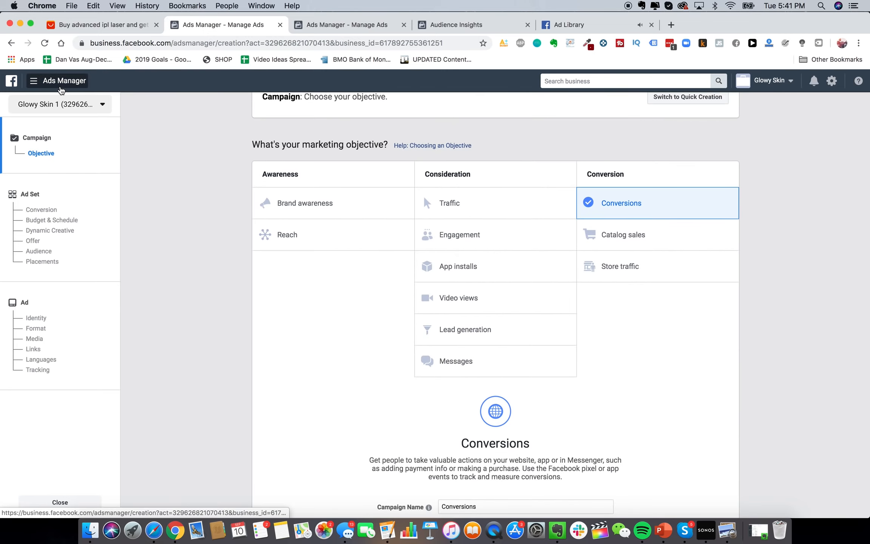
Detour to the Page Posts tool, confirm leaving, then pick Conversions as the objective again
{"action": "left_click", "coordinate": [60, 81]}
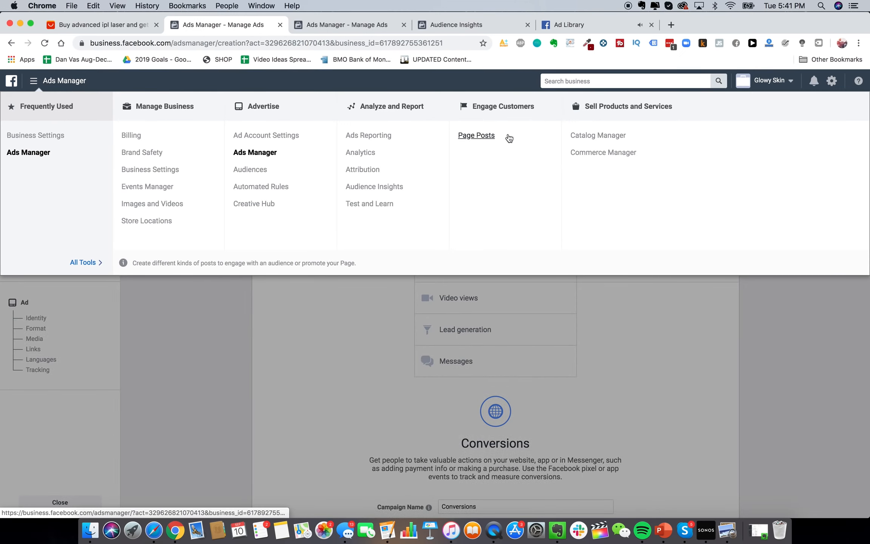
{"action": "left_click", "coordinate": [475, 137]}
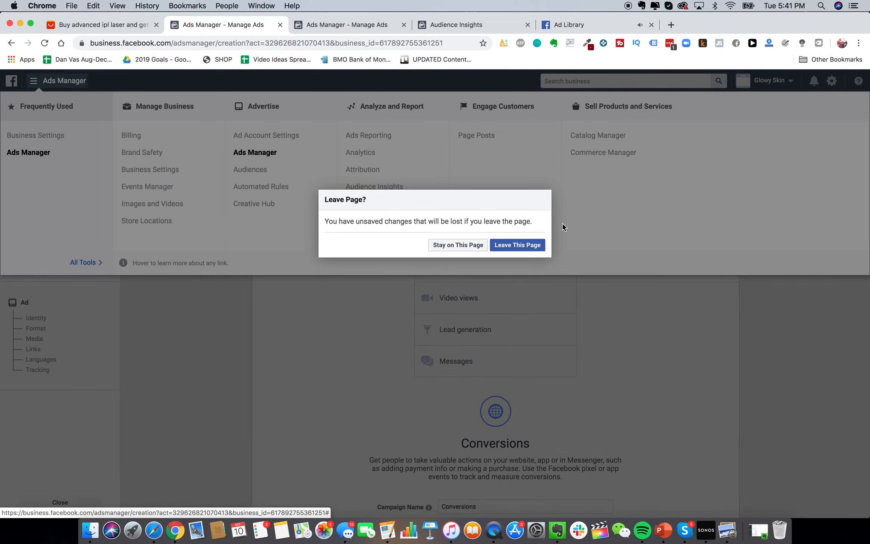
{"action": "left_click", "coordinate": [517, 245]}
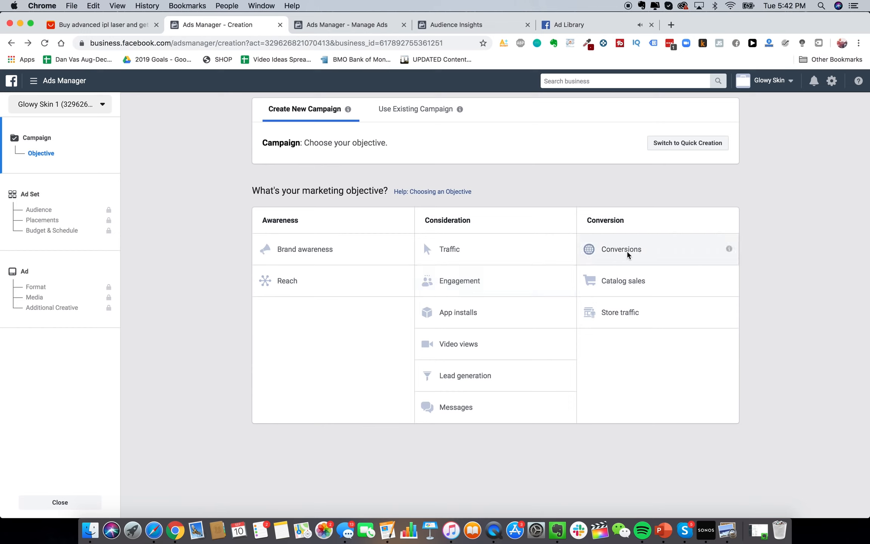
{"action": "left_click", "coordinate": [653, 257]}
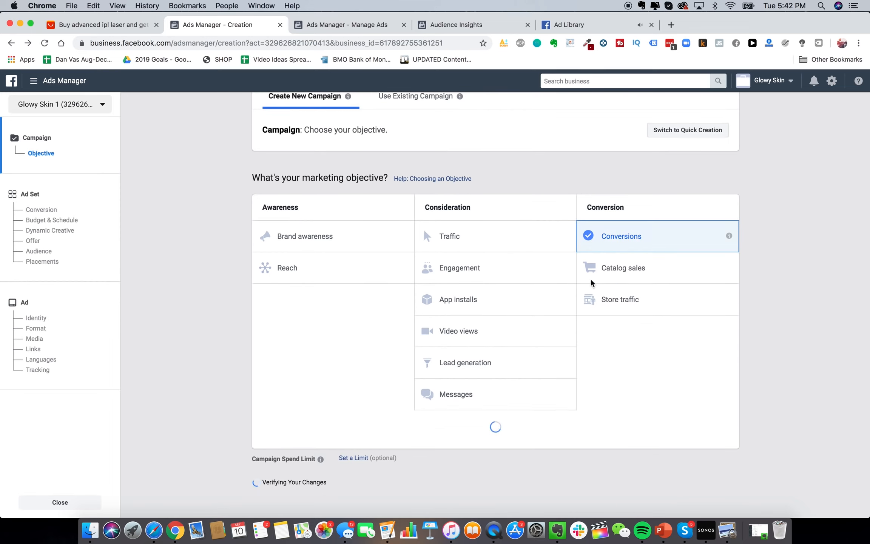
{"action": "scroll", "coordinate": [625, 333], "scroll_direction": "down", "scroll_amount": 3}
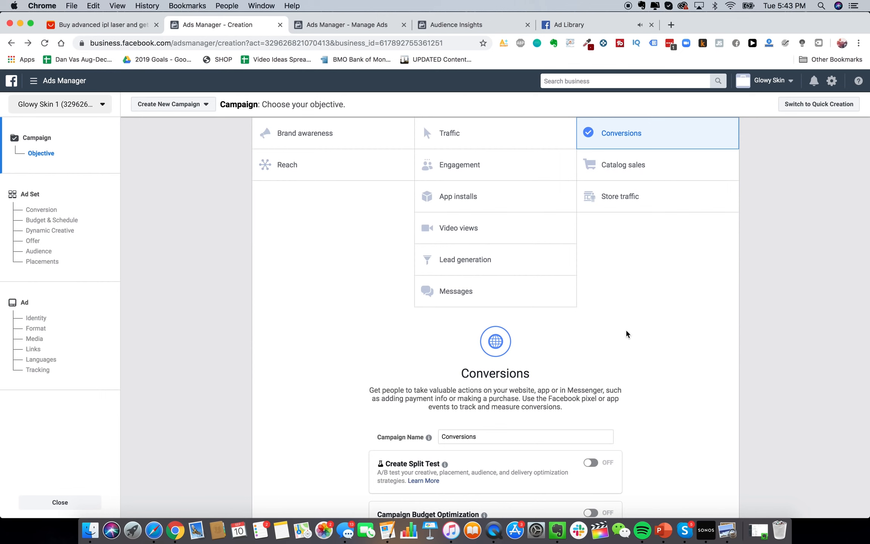
Load ads.google.com in a fresh browser tab to reach the campaigns overview
{"action": "key", "text": "super+t"}
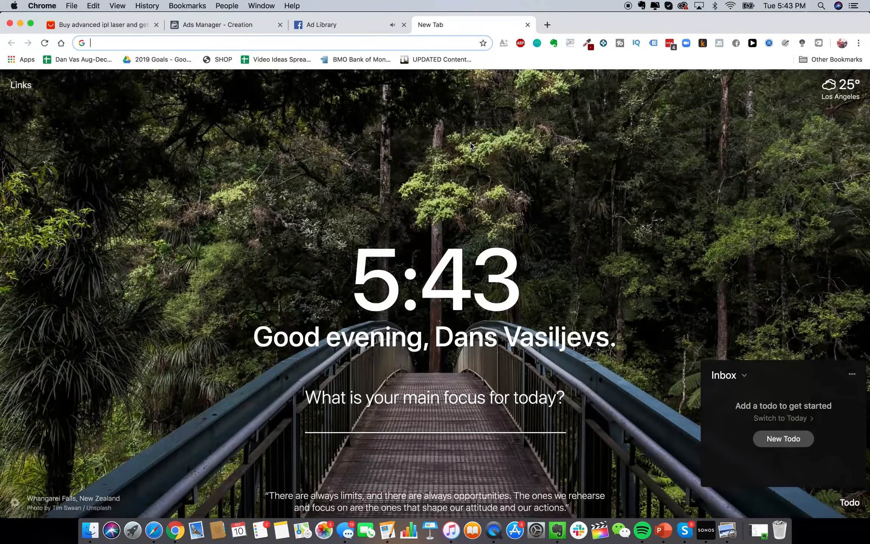
{"action": "type", "text": "ads."}
{"action": "key", "text": "Return"}
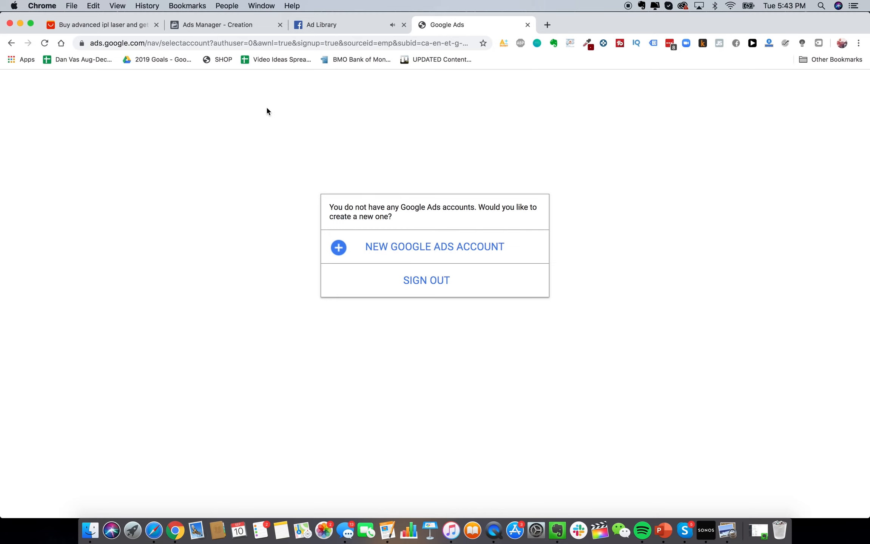
{"action": "left_click", "coordinate": [375, 43]}
{"action": "type", "text": "ads"}
{"action": "key", "text": "Return"}
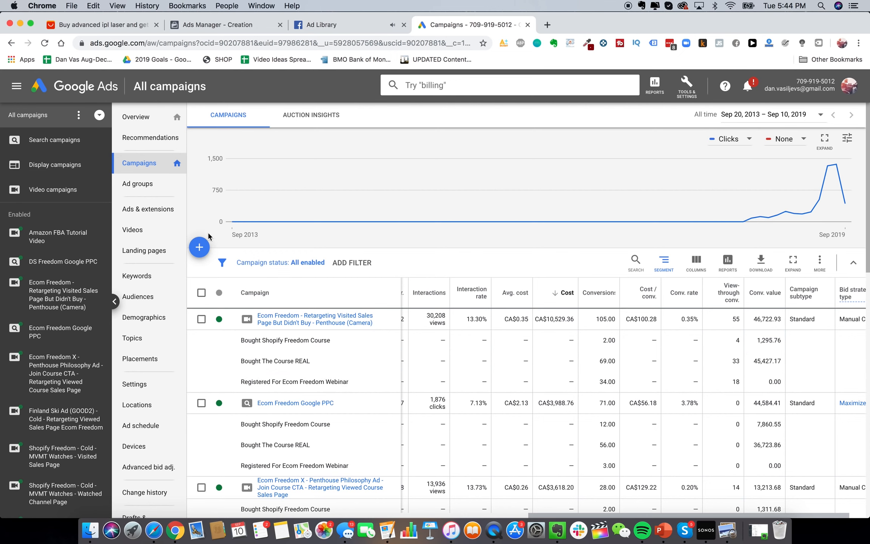
Search Google for 'jawline me' to inspect the Jawzrsize ad, then return to Google Ads
{"action": "left_click", "coordinate": [548, 26]}
{"action": "type", "text": "jawline me"}
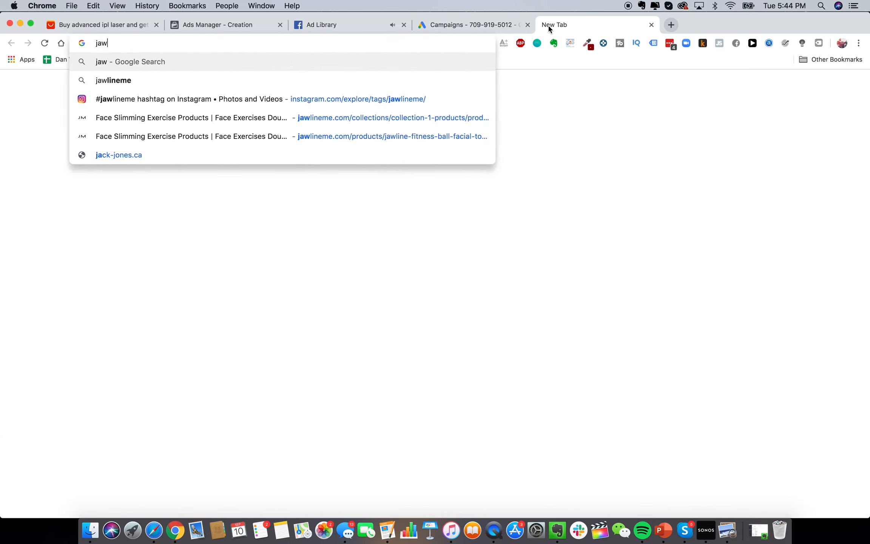
{"action": "key", "text": "Return"}
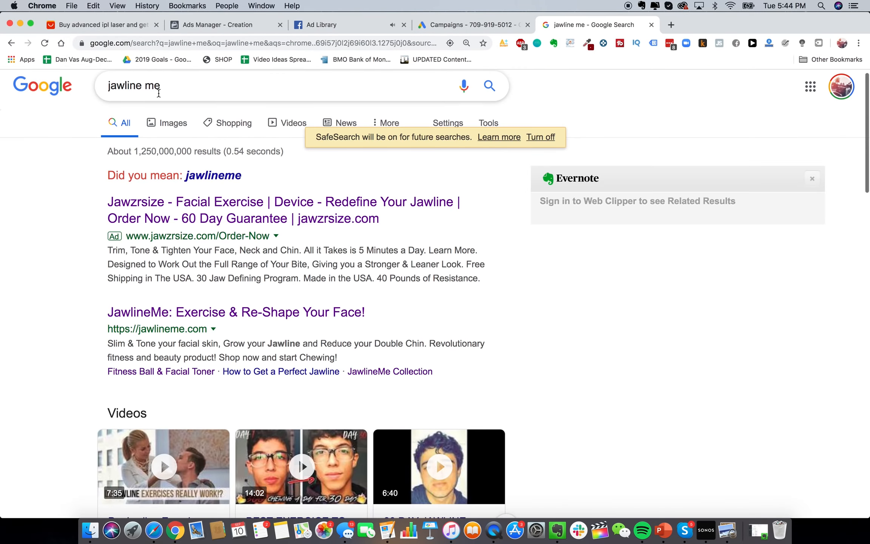
{"action": "scroll", "coordinate": [170, 204], "scroll_direction": "down", "scroll_amount": 1}
{"action": "scroll", "coordinate": [169, 204], "scroll_direction": "up", "scroll_amount": 1}
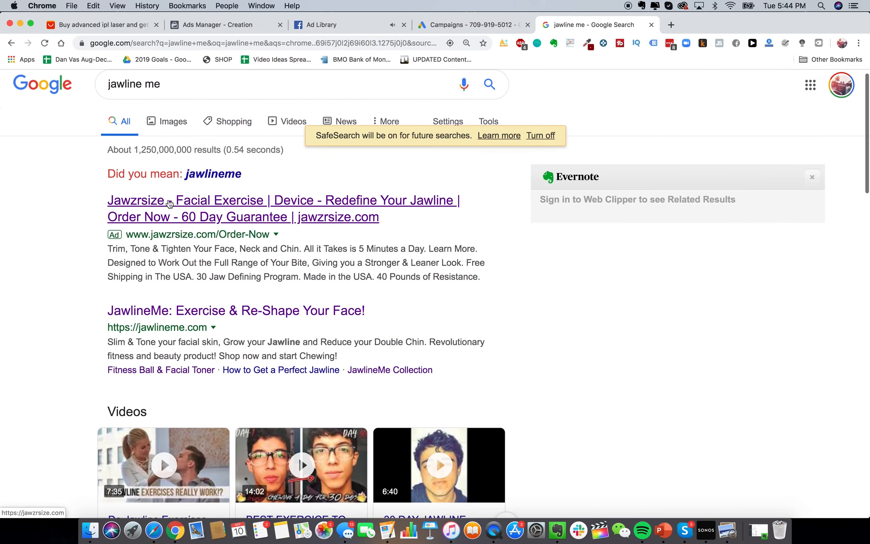
{"action": "double_click", "coordinate": [152, 84]}
{"action": "left_click", "coordinate": [30, 251]}
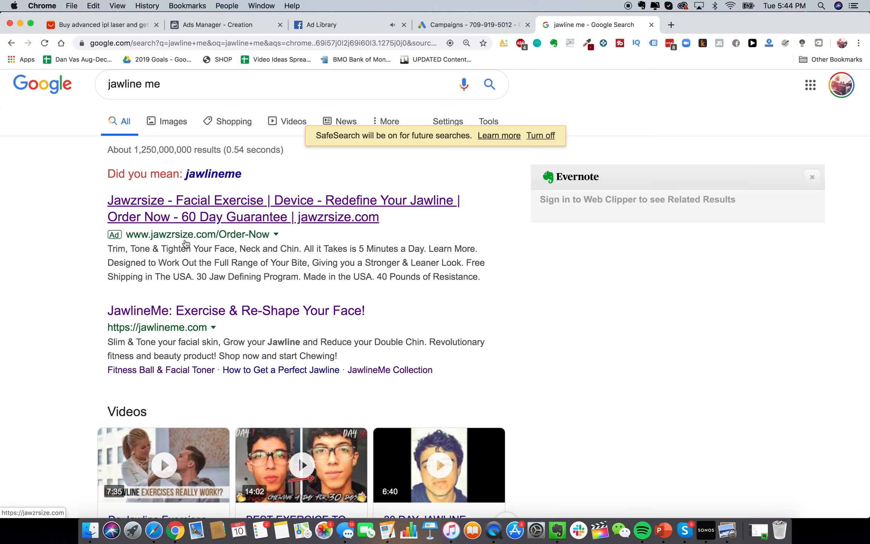
{"action": "scroll", "coordinate": [272, 249], "scroll_direction": "down", "scroll_amount": 4}
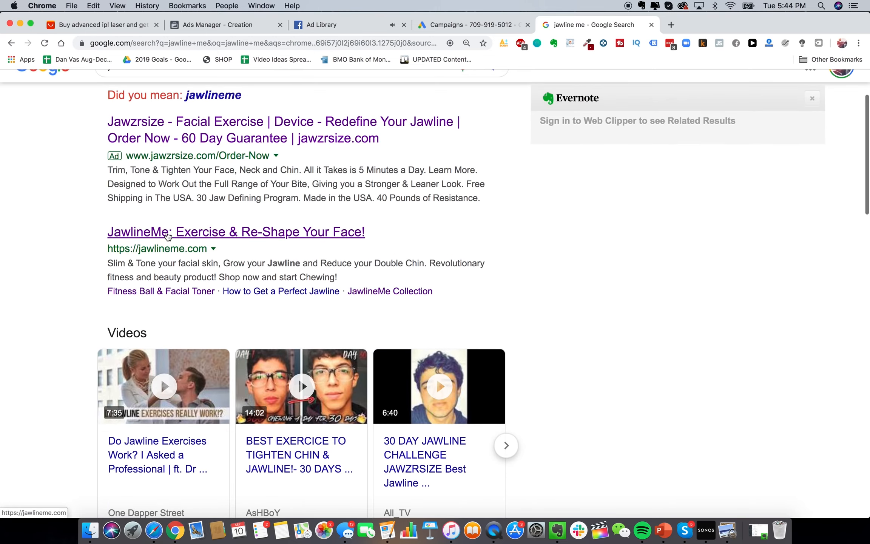
{"action": "scroll", "coordinate": [227, 264], "scroll_direction": "down", "scroll_amount": 4}
{"action": "scroll", "coordinate": [162, 241], "scroll_direction": "up", "scroll_amount": 6}
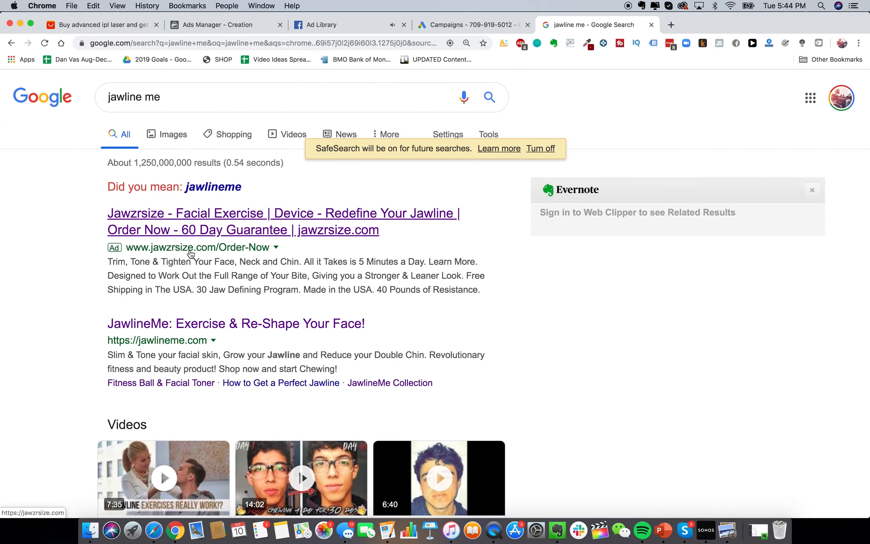
{"action": "left_click", "coordinate": [471, 23]}
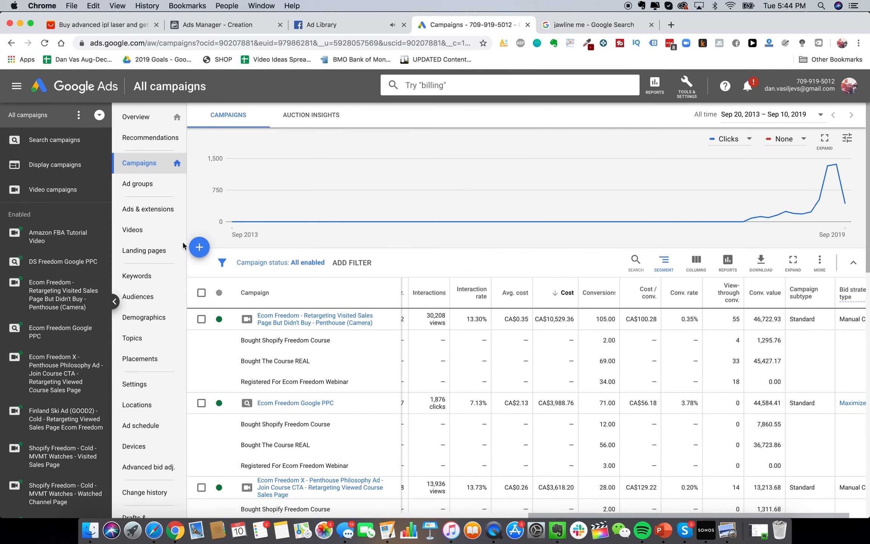
Start a new campaign with the Website traffic goal and the Search campaign type
{"action": "left_click", "coordinate": [199, 247]}
{"action": "left_click", "coordinate": [226, 283]}
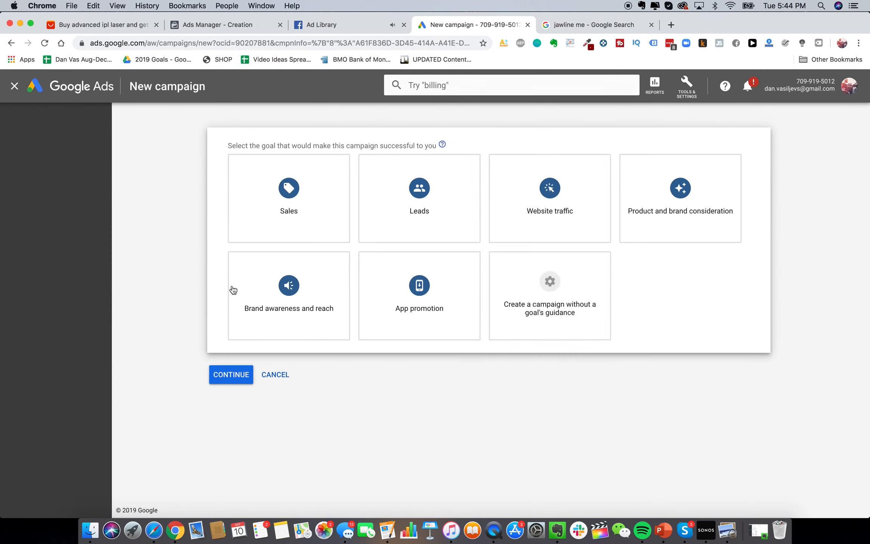
{"action": "left_click", "coordinate": [493, 210]}
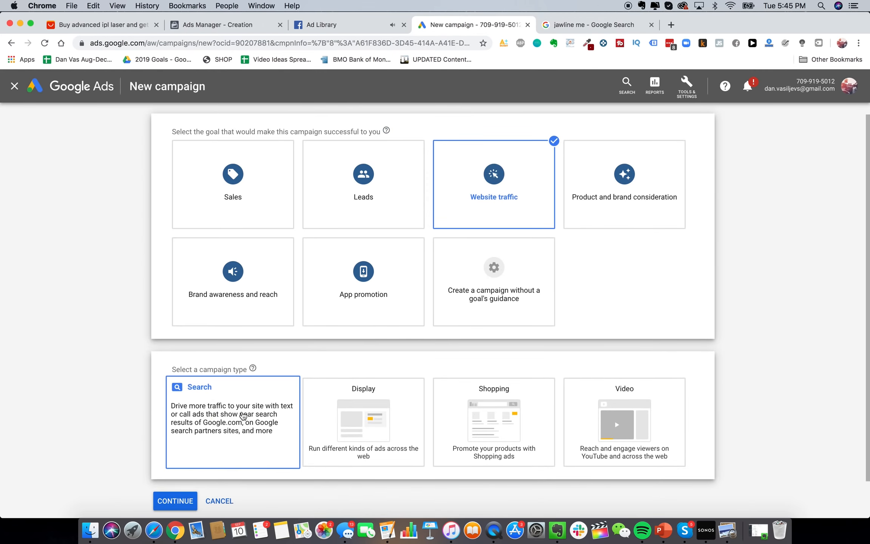
{"action": "left_click", "coordinate": [239, 421]}
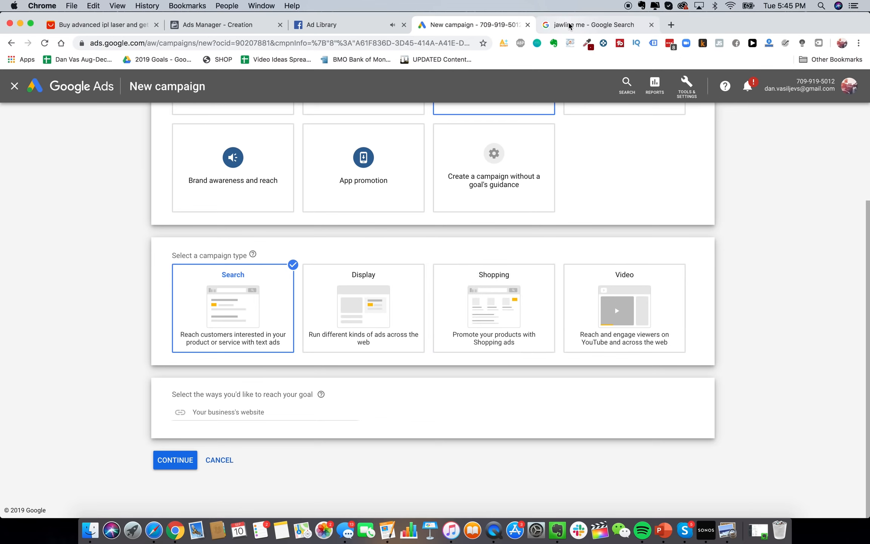
Search Google for 'google shopping', then continue to the Search campaign settings
{"action": "left_click", "coordinate": [592, 24]}
{"action": "triple_click", "coordinate": [311, 98]}
{"action": "type", "text": "google shopping"}
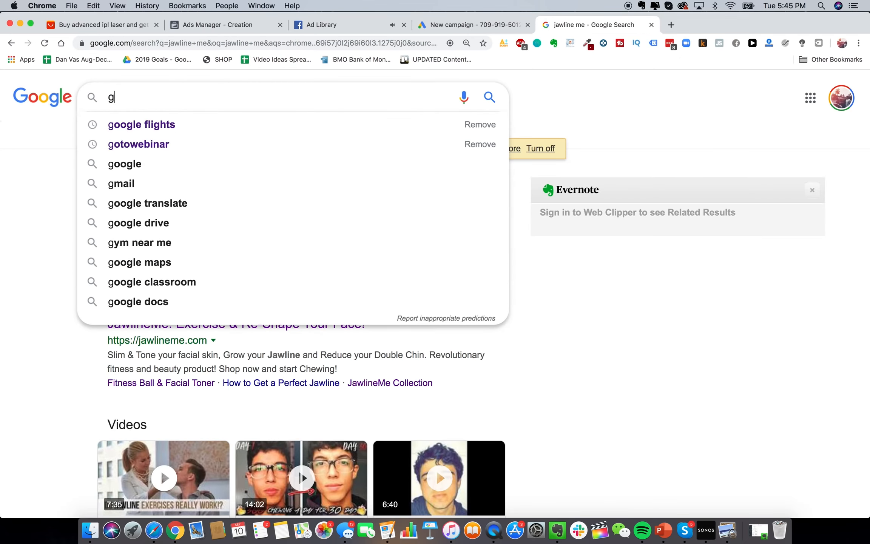
{"action": "key", "text": "Return"}
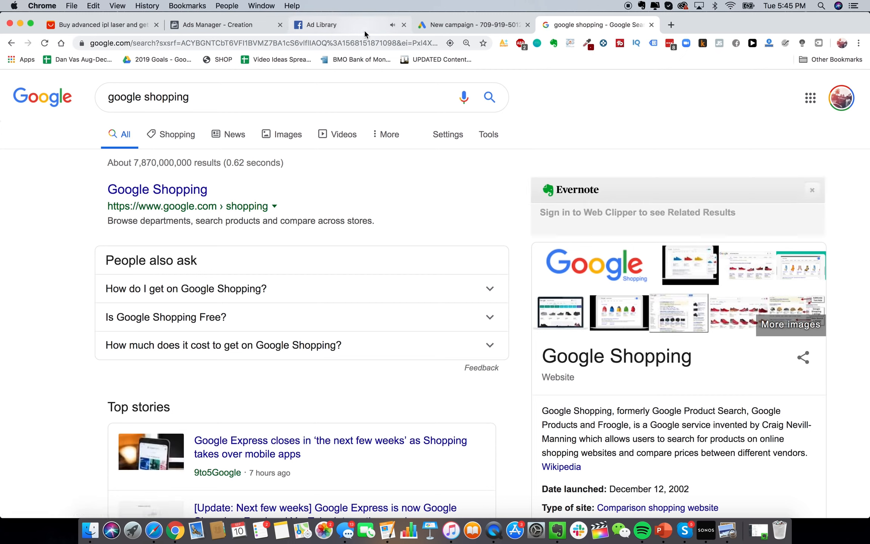
{"action": "left_click", "coordinate": [441, 27]}
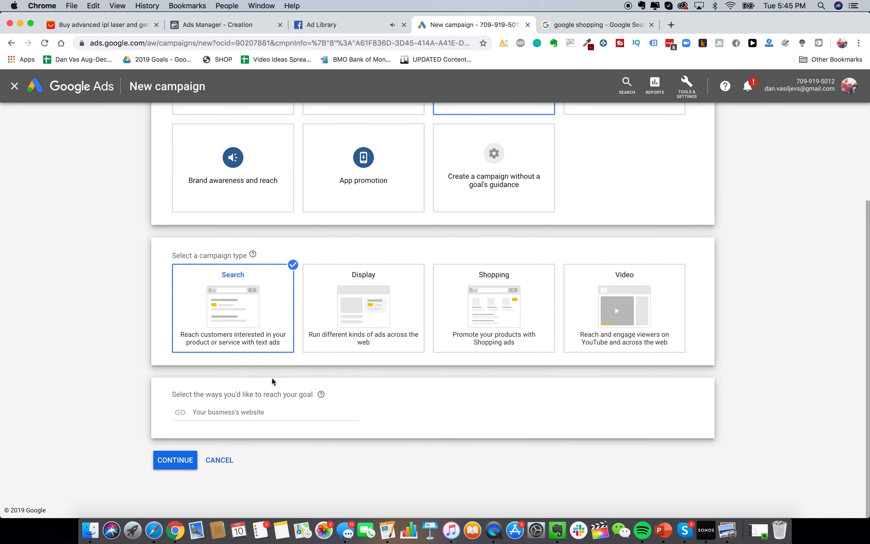
{"action": "left_click", "coordinate": [282, 413]}
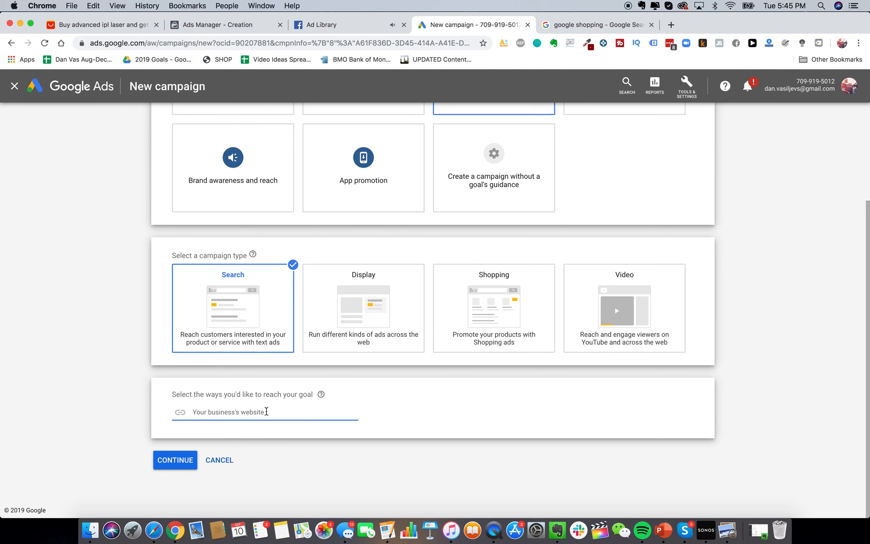
{"action": "left_click", "coordinate": [177, 462]}
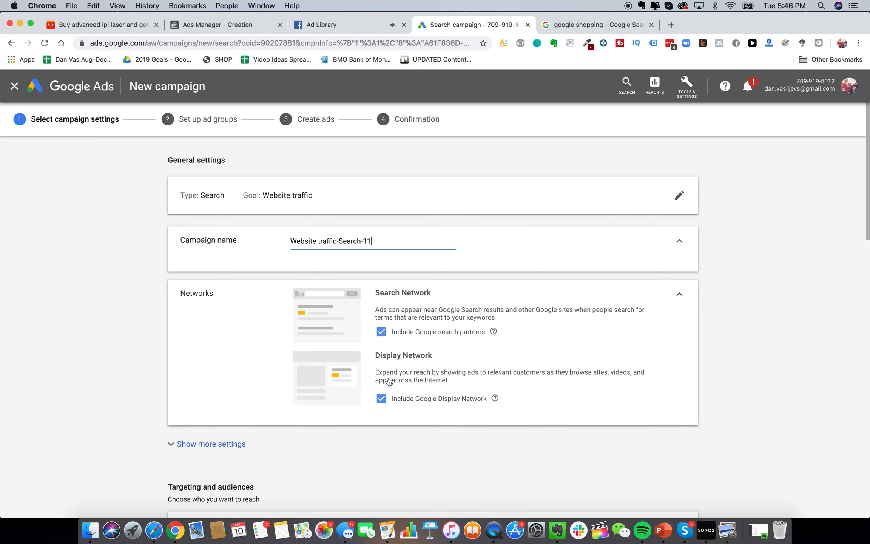
Exclude the Display Network and rename the campaign 'Glowy Skin Search PP'
{"action": "left_click", "coordinate": [402, 403]}
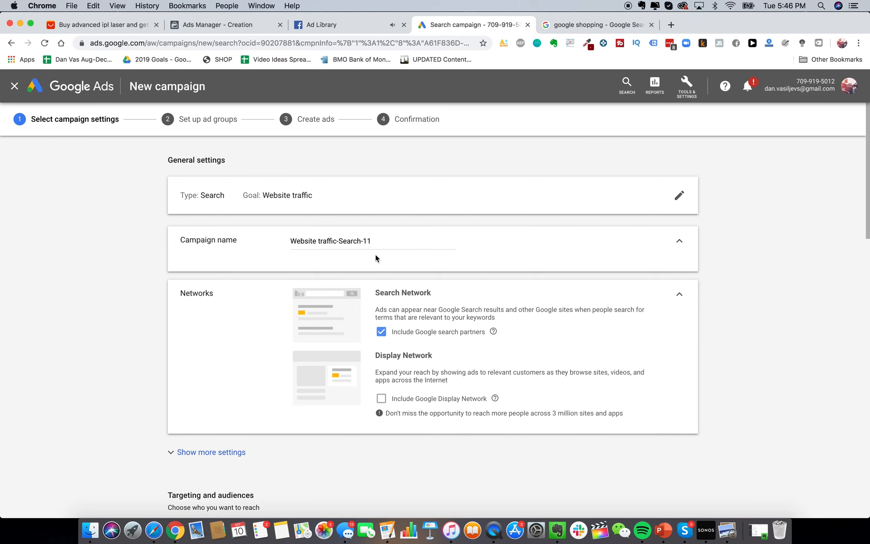
{"action": "triple_click", "coordinate": [320, 241]}
{"action": "type", "text": "Glo"}
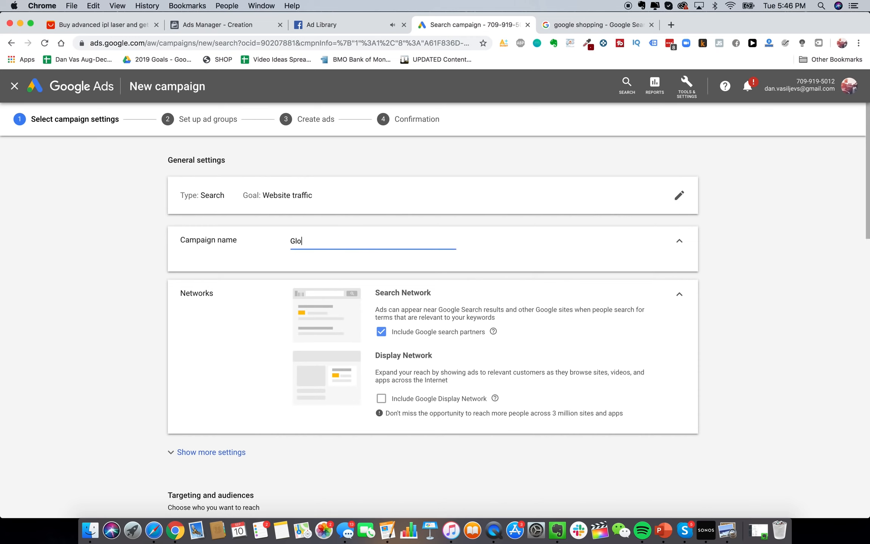
{"action": "type", "text": "wy Skin Search PP"}
{"action": "scroll", "coordinate": [243, 384], "scroll_direction": "down", "scroll_amount": 6}
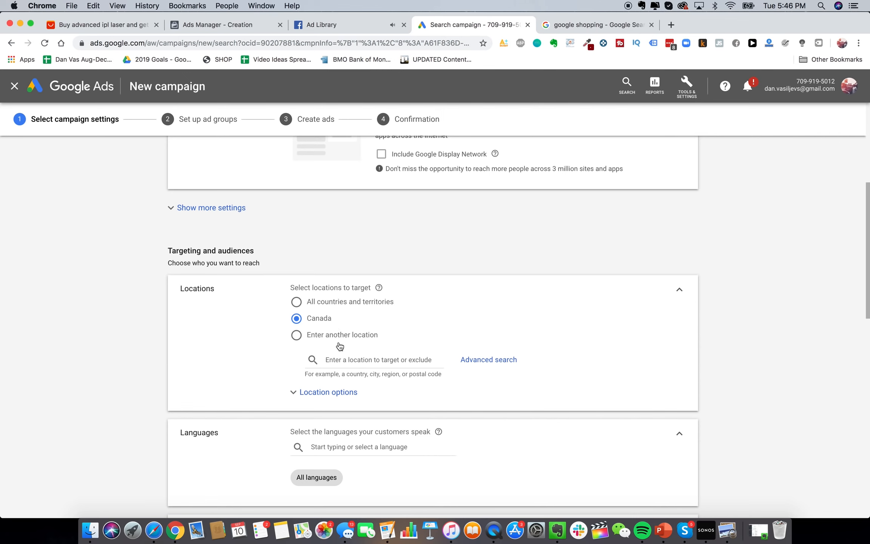
Search 'epacket countries' in a new tab to confirm Canada is supported, then return to the campaign
{"action": "left_click", "coordinate": [671, 27]}
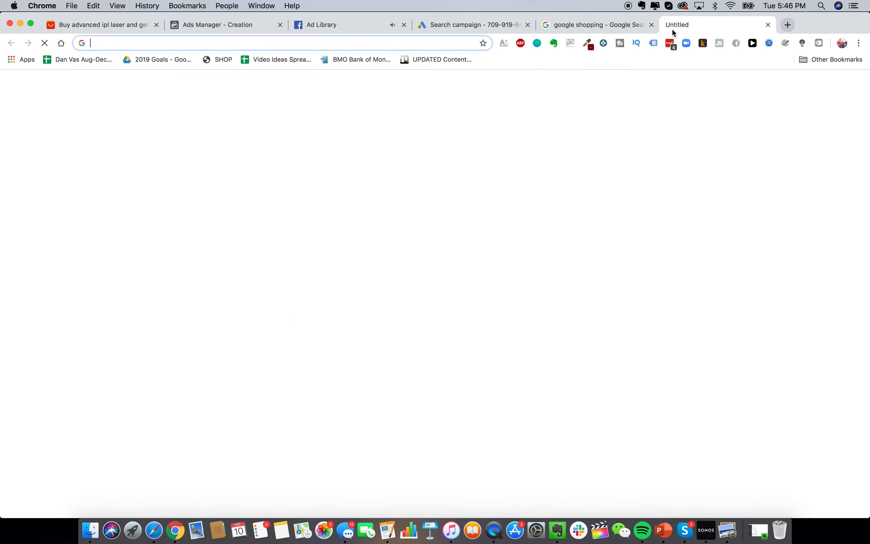
{"action": "type", "text": "epacket countries"}
{"action": "key", "text": "Return"}
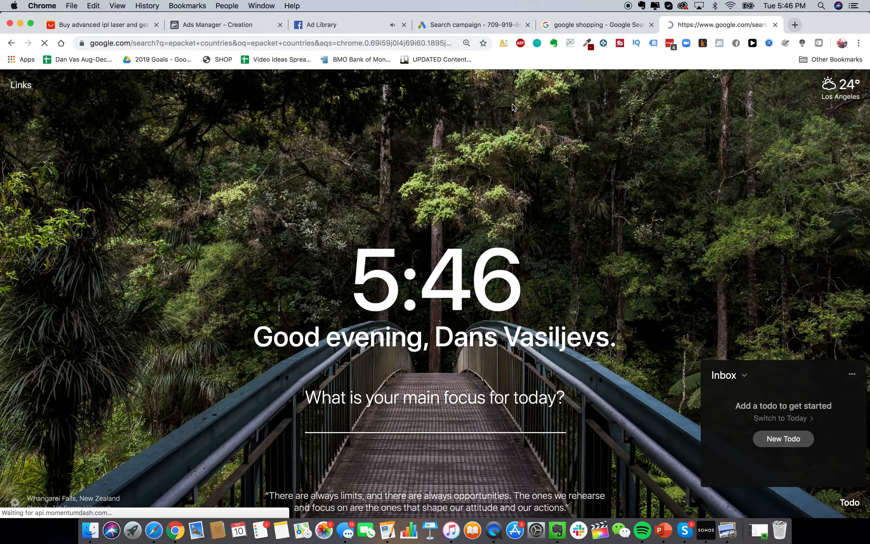
{"action": "scroll", "coordinate": [371, 302], "scroll_direction": "down", "scroll_amount": 2}
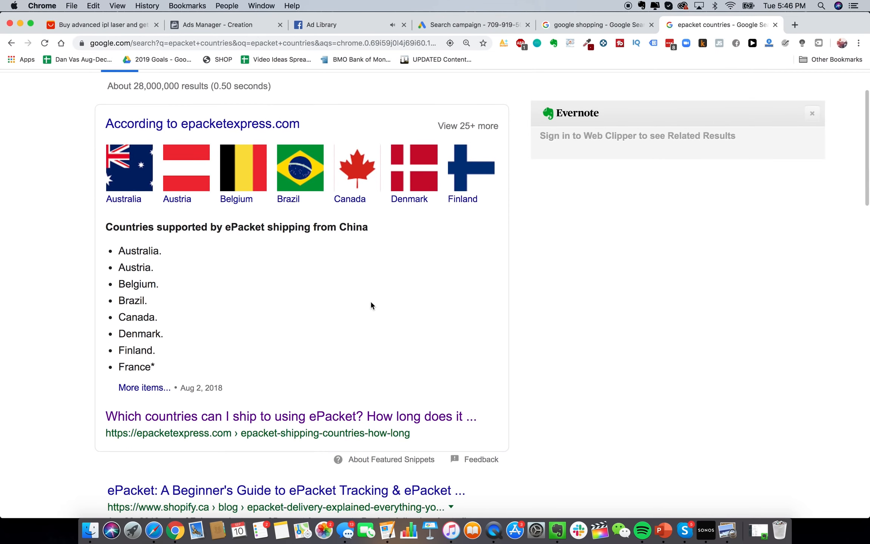
{"action": "scroll", "coordinate": [371, 305], "scroll_direction": "down", "scroll_amount": 1}
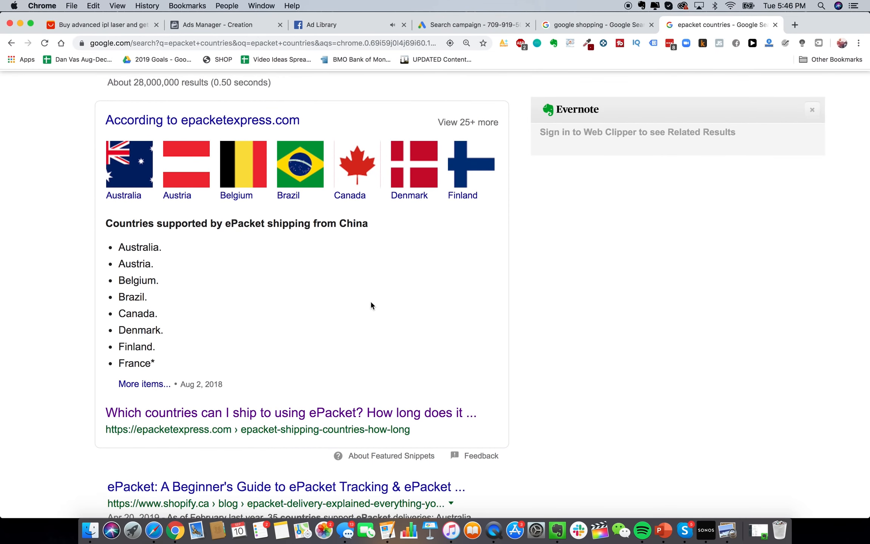
{"action": "left_click", "coordinate": [470, 26]}
{"action": "scroll", "coordinate": [392, 305], "scroll_direction": "down", "scroll_amount": 5}
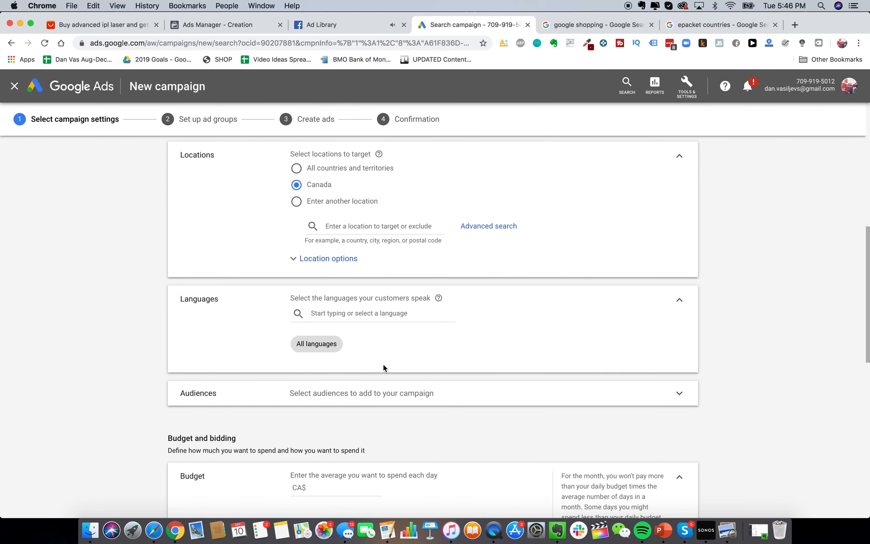
Set the campaign's bidding focus to Clicks
{"action": "scroll", "coordinate": [386, 392], "scroll_direction": "down", "scroll_amount": 4}
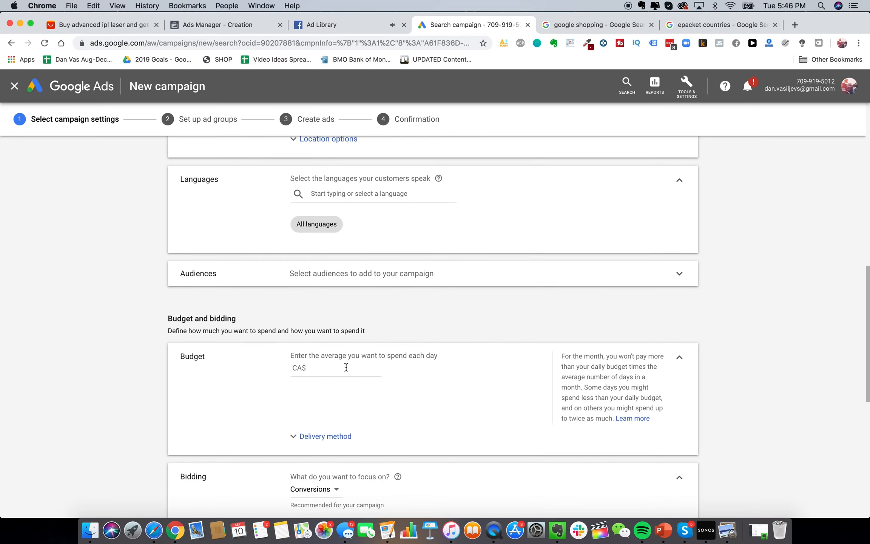
{"action": "left_click", "coordinate": [346, 367]}
{"action": "scroll", "coordinate": [324, 373], "scroll_direction": "down", "scroll_amount": 4}
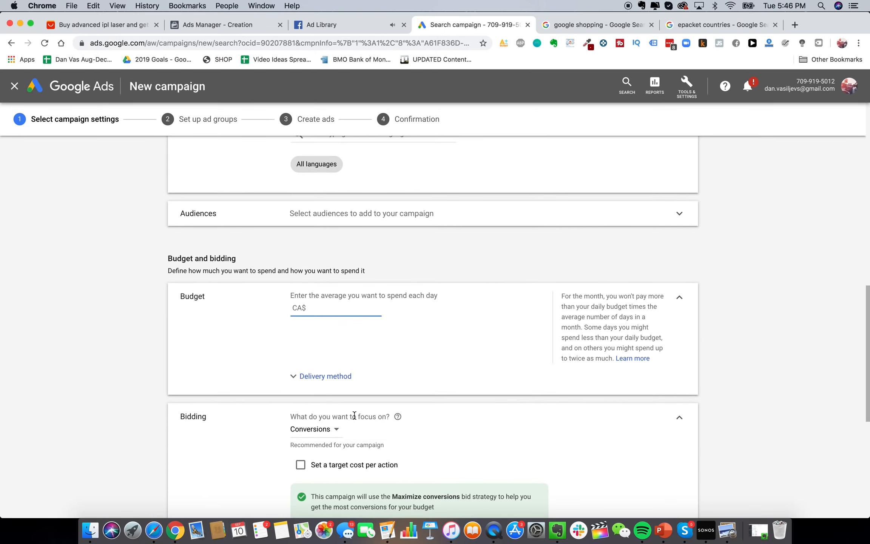
{"action": "left_click", "coordinate": [325, 375]}
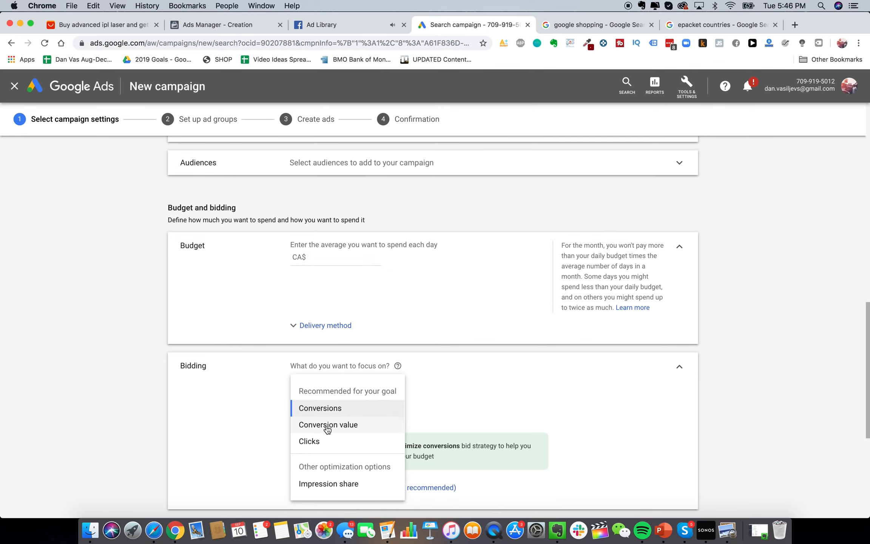
{"action": "left_click", "coordinate": [332, 442]}
{"action": "scroll", "coordinate": [390, 384], "scroll_direction": "down", "scroll_amount": 4}
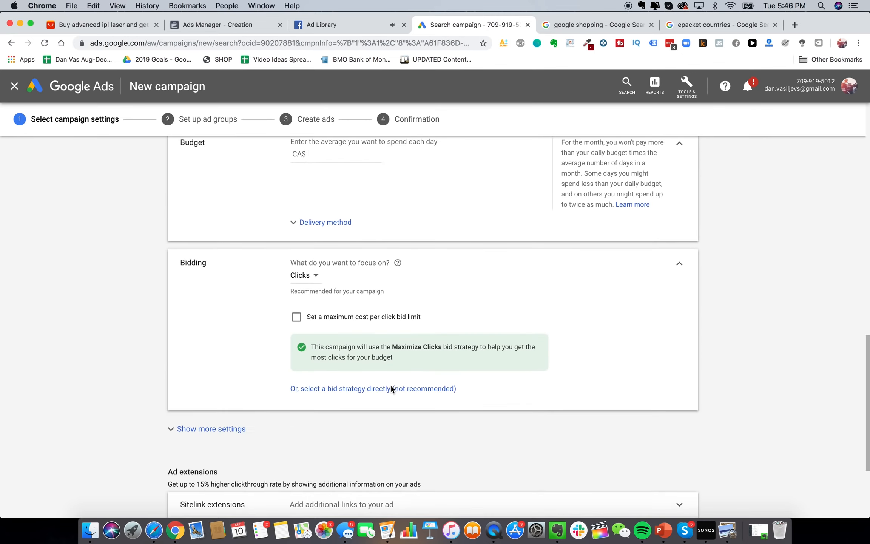
{"action": "scroll", "coordinate": [389, 402], "scroll_direction": "down", "scroll_amount": 3}
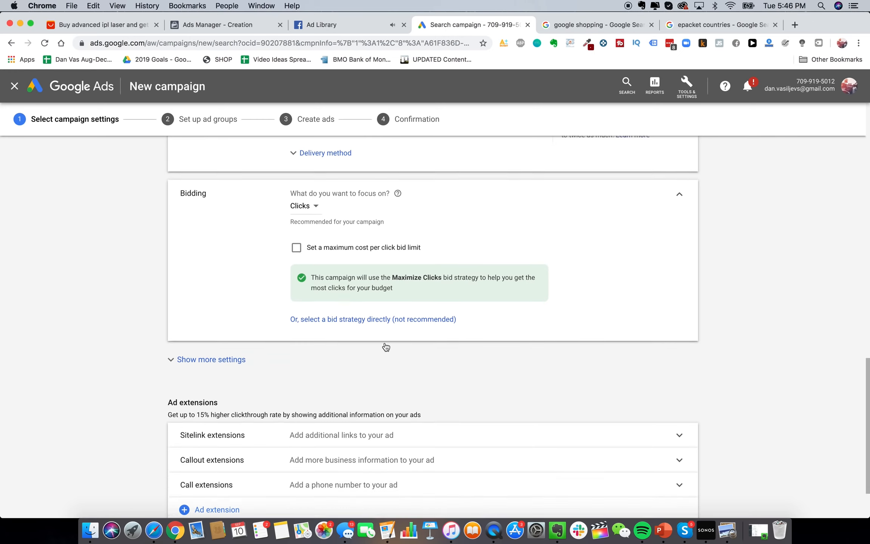
{"action": "left_click", "coordinate": [315, 197]}
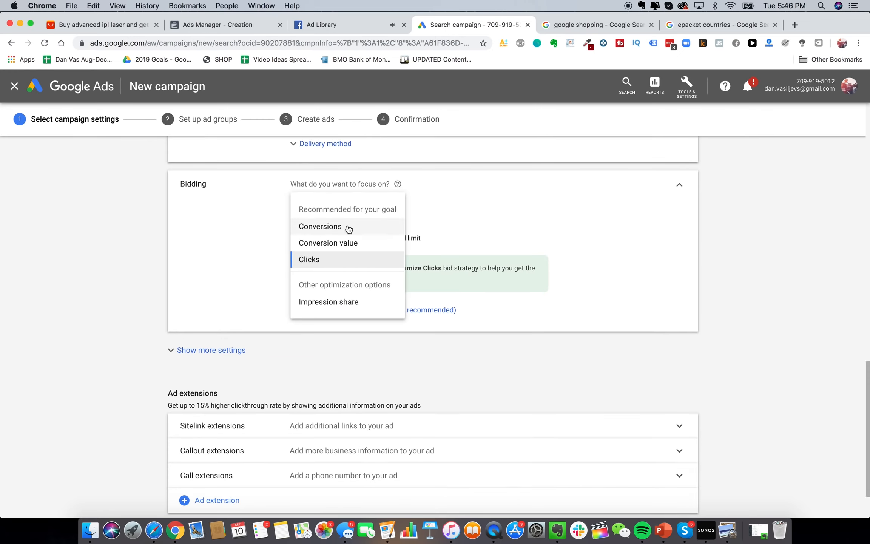
{"action": "left_click", "coordinate": [464, 178]}
{"action": "scroll", "coordinate": [379, 227], "scroll_direction": "up", "scroll_amount": 2}
{"action": "scroll", "coordinate": [381, 249], "scroll_direction": "down", "scroll_amount": 3}
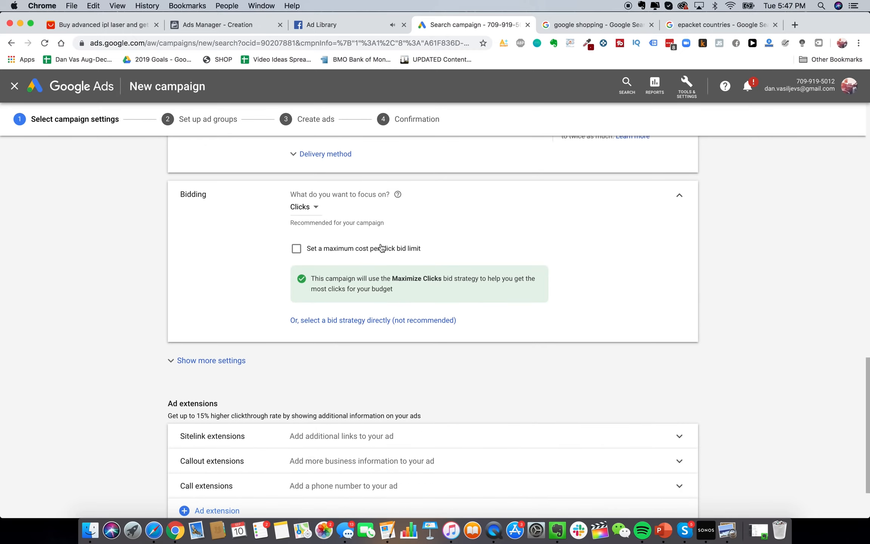
{"action": "scroll", "coordinate": [412, 374], "scroll_direction": "down", "scroll_amount": 3}
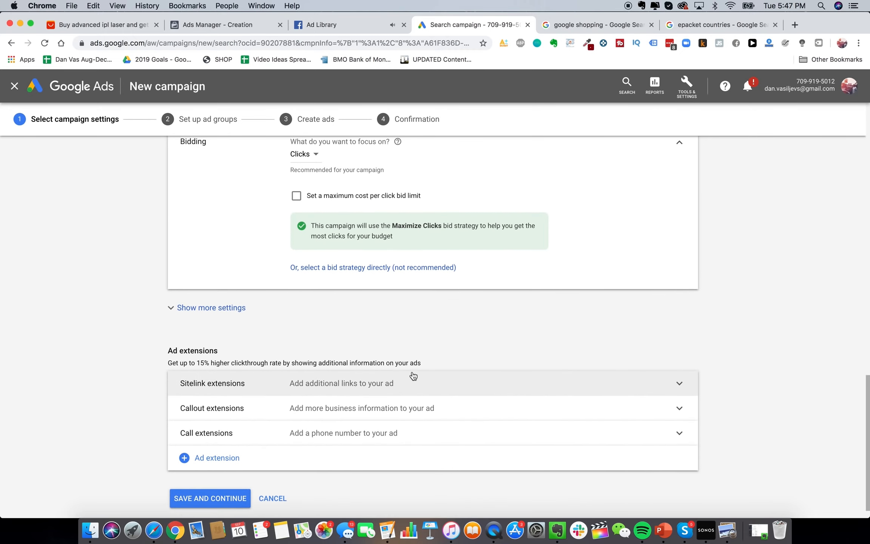
{"action": "scroll", "coordinate": [413, 375], "scroll_direction": "up", "scroll_amount": 8}
Remove the maximum CPC bid limit, select Maximize clicks as the bid strategy, and expand more settings
{"action": "left_click", "coordinate": [357, 327]}
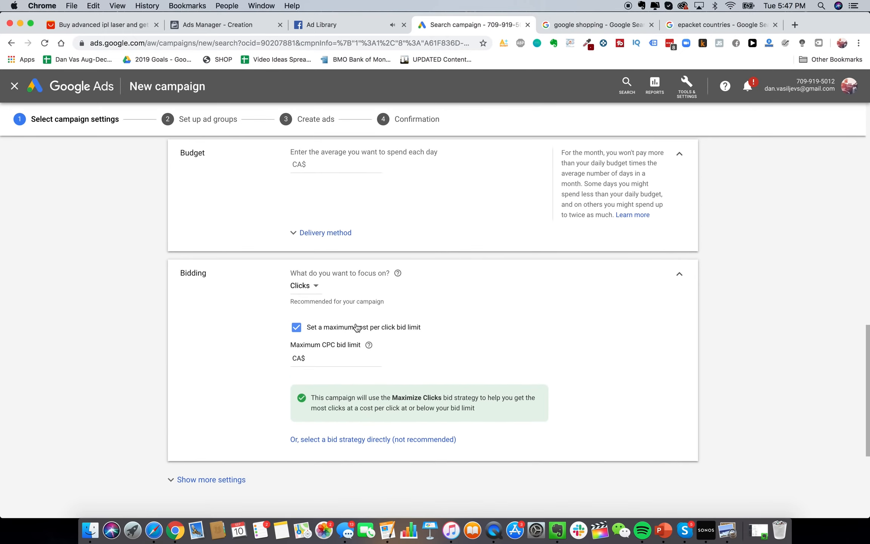
{"action": "left_click", "coordinate": [347, 361]}
{"action": "left_click", "coordinate": [332, 328]}
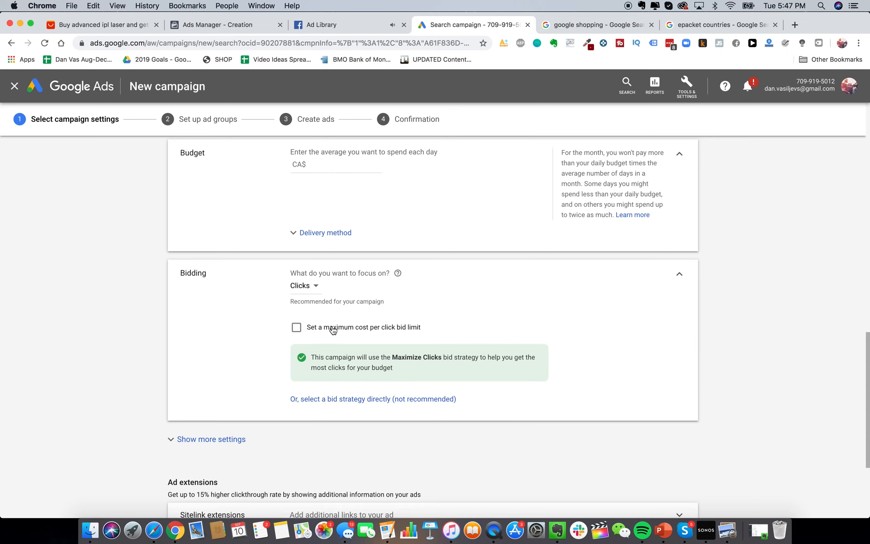
{"action": "left_click", "coordinate": [365, 402]}
{"action": "scroll", "coordinate": [355, 318], "scroll_direction": "down", "scroll_amount": 1}
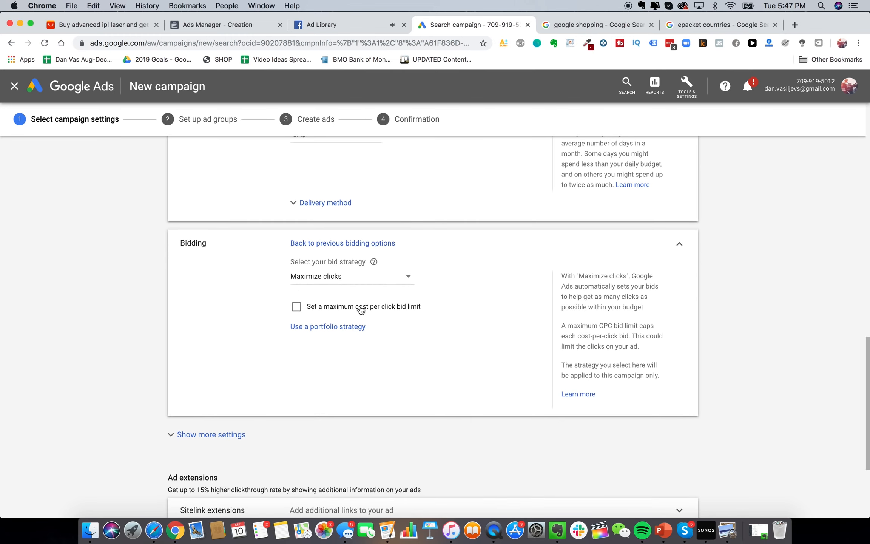
{"action": "left_click", "coordinate": [340, 282]}
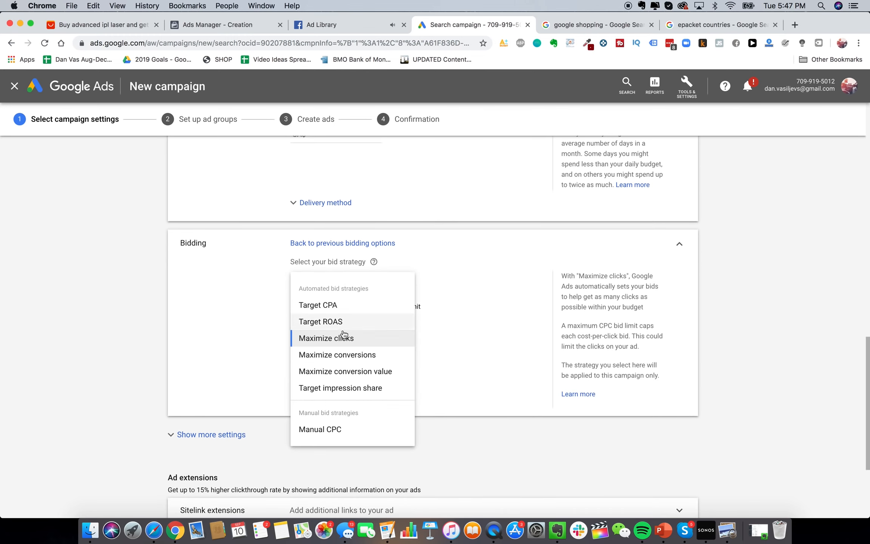
{"action": "left_click", "coordinate": [342, 333]}
{"action": "scroll", "coordinate": [283, 328], "scroll_direction": "down", "scroll_amount": 3}
{"action": "scroll", "coordinate": [249, 310], "scroll_direction": "down", "scroll_amount": 1}
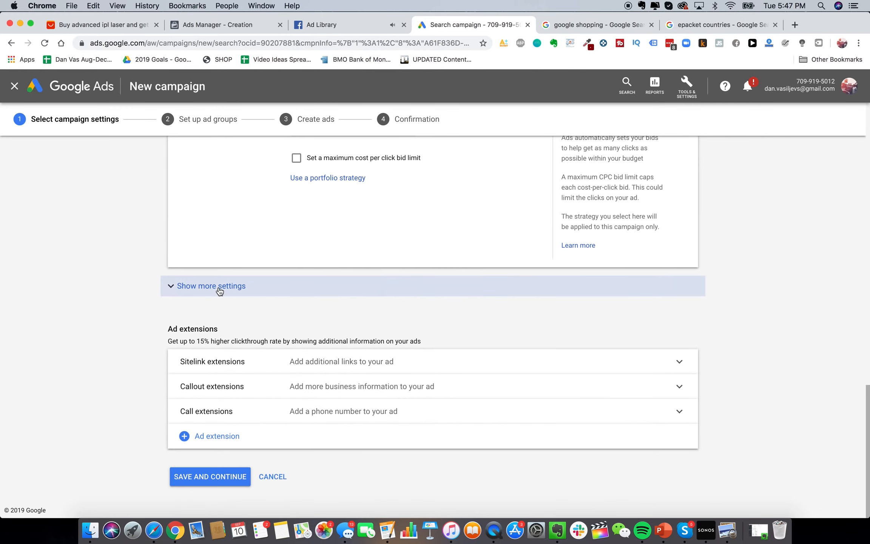
{"action": "left_click", "coordinate": [219, 287]}
{"action": "scroll", "coordinate": [362, 309], "scroll_direction": "down", "scroll_amount": 1}
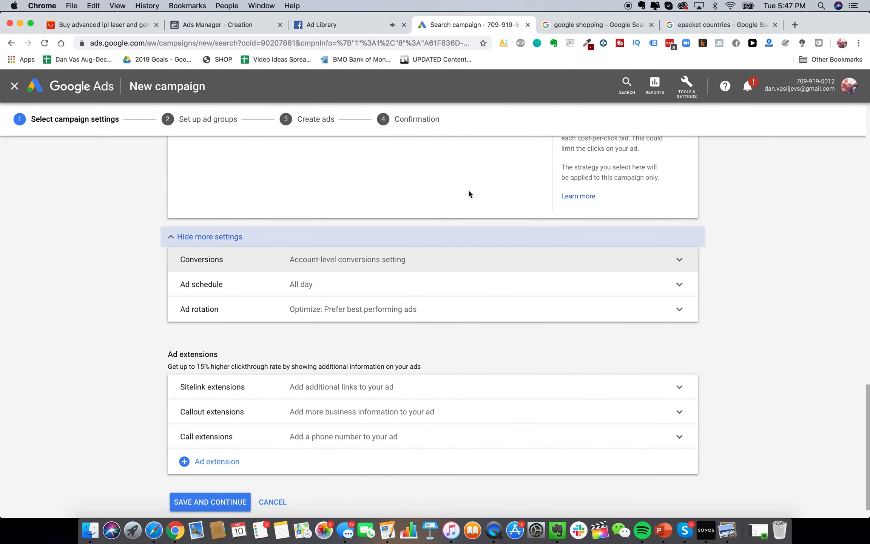
Bring up the Conversions page from Tools & Settings in a new tab and begin a new conversion action
{"action": "left_click", "coordinate": [693, 87]}
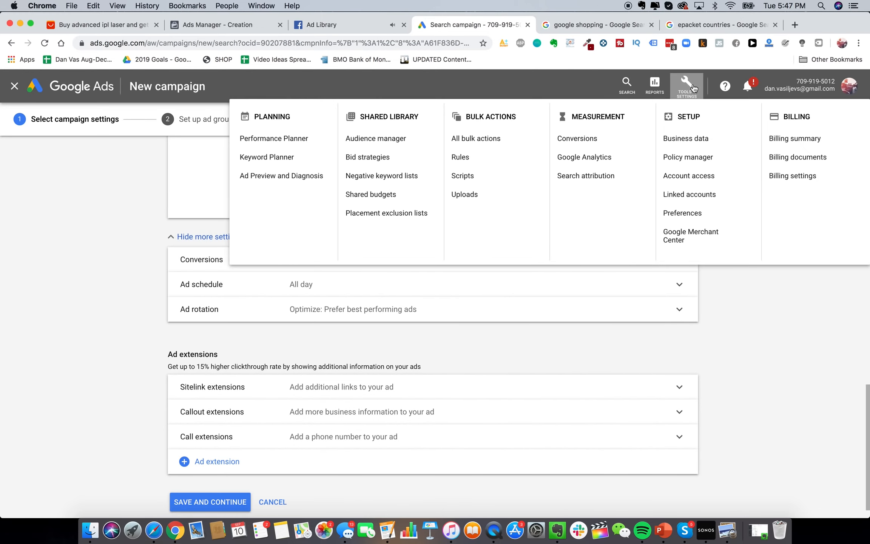
{"action": "left_click", "coordinate": [691, 86]}
{"action": "left_click", "coordinate": [686, 85]}
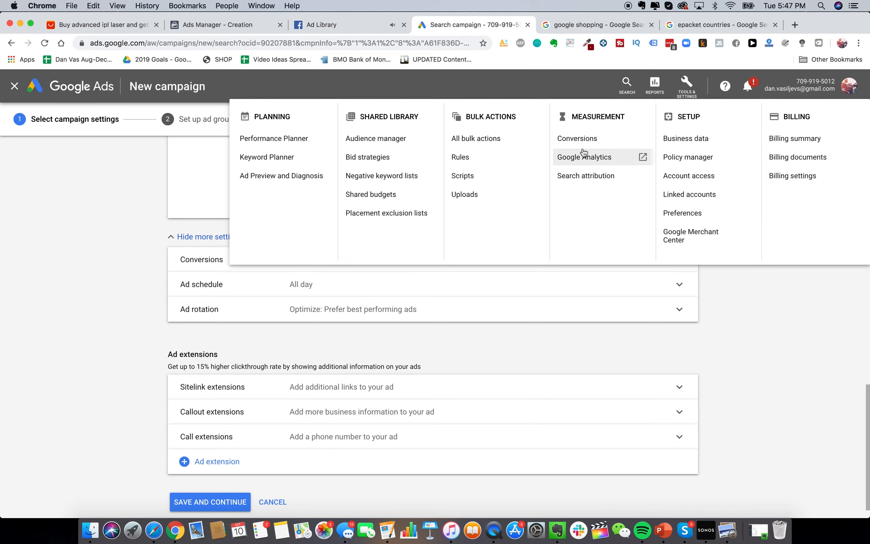
{"action": "left_click", "coordinate": [686, 86]}
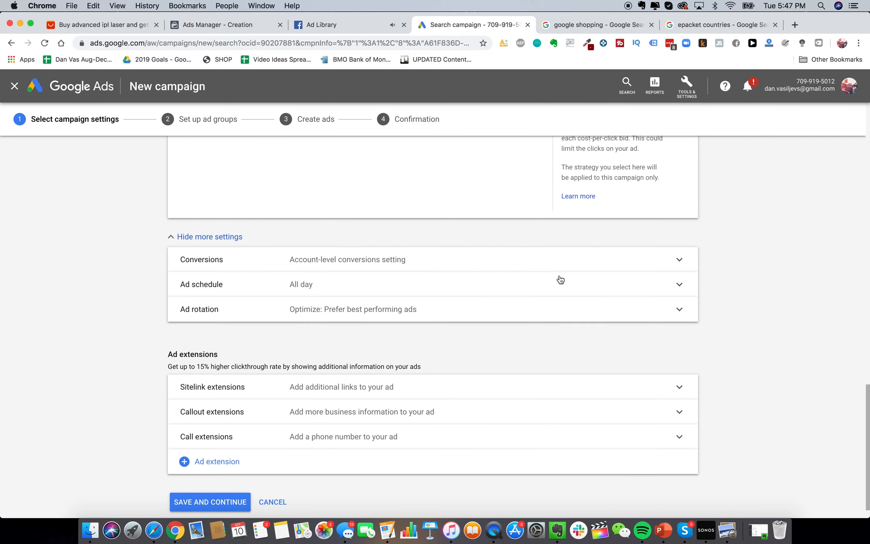
{"action": "scroll", "coordinate": [313, 259], "scroll_direction": "down", "scroll_amount": 1}
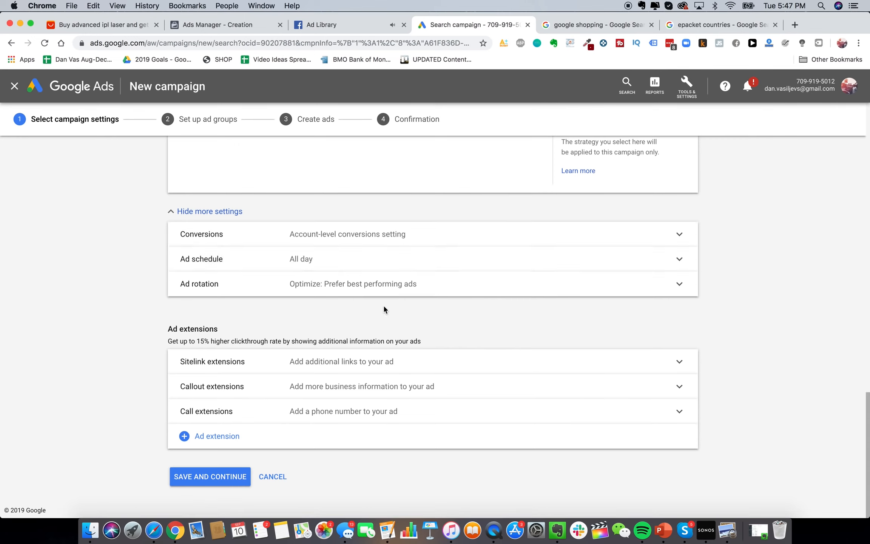
{"action": "left_click", "coordinate": [686, 86]}
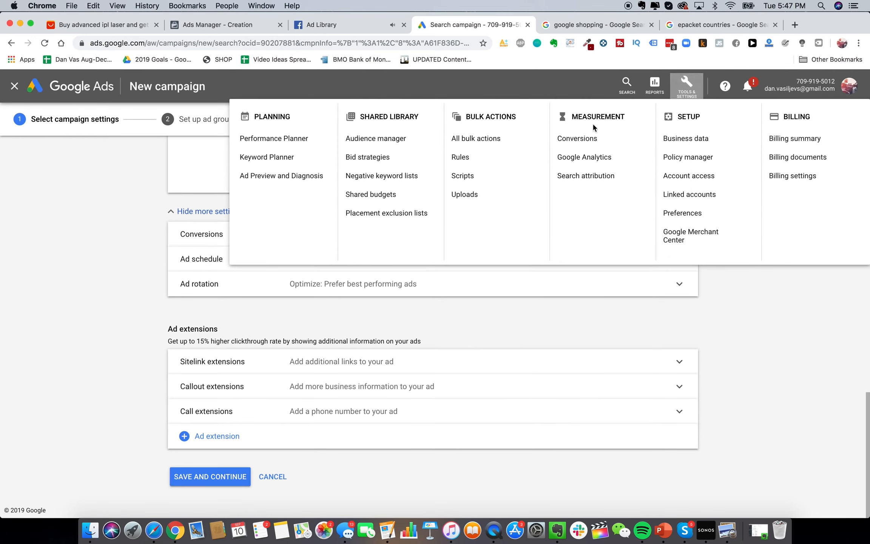
{"action": "right_click", "coordinate": [563, 139]}
{"action": "left_click", "coordinate": [597, 147]}
{"action": "left_click", "coordinate": [550, 24]}
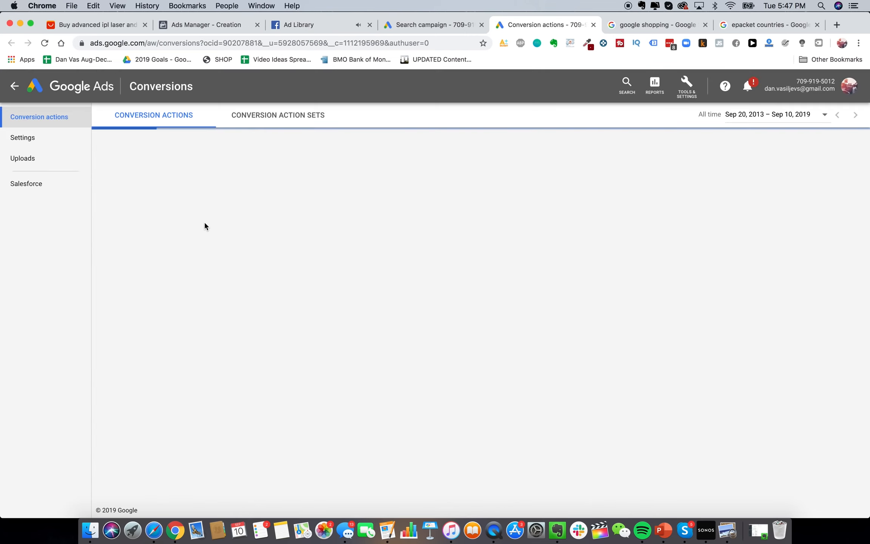
{"action": "left_click", "coordinate": [105, 143]}
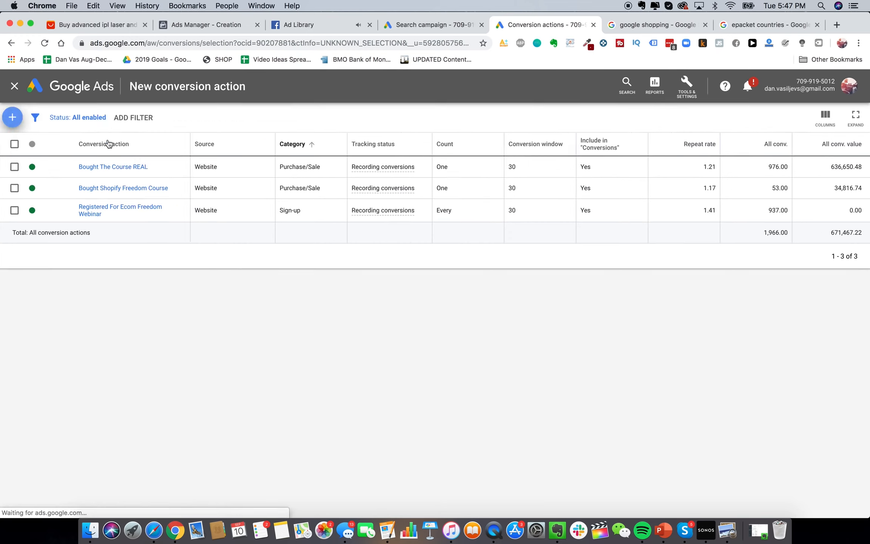
Track website conversions and name the Purchase conversion 'Purchased Glowy Skin Handset'
{"action": "left_click", "coordinate": [301, 214]}
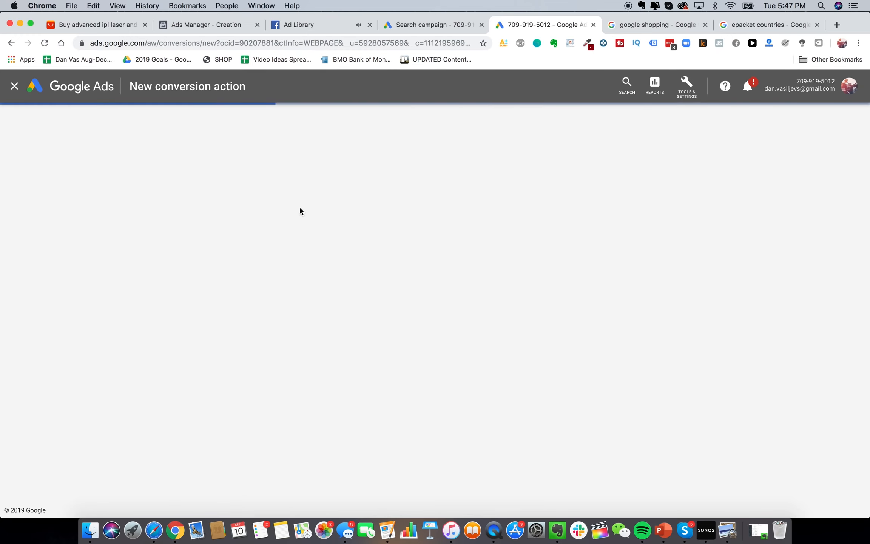
{"action": "scroll", "coordinate": [397, 306], "scroll_direction": "up", "scroll_amount": 3}
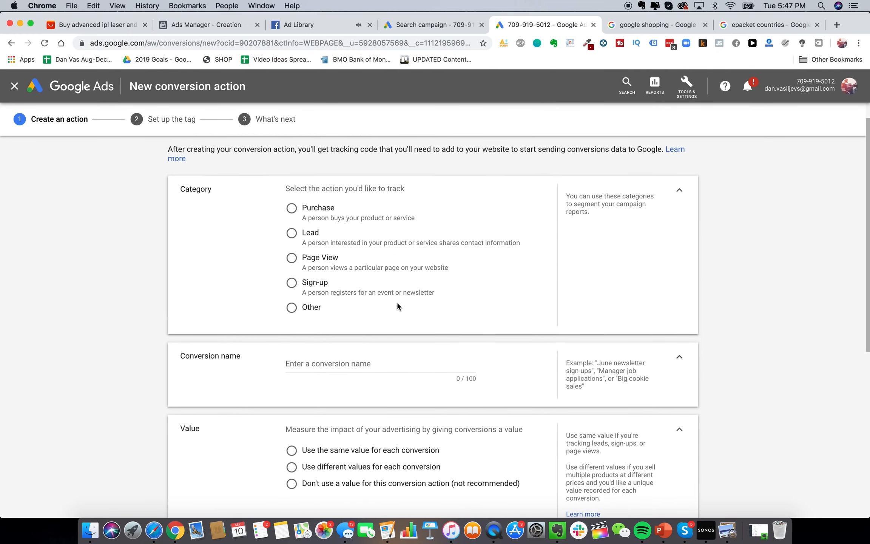
{"action": "scroll", "coordinate": [346, 267], "scroll_direction": "down", "scroll_amount": 4}
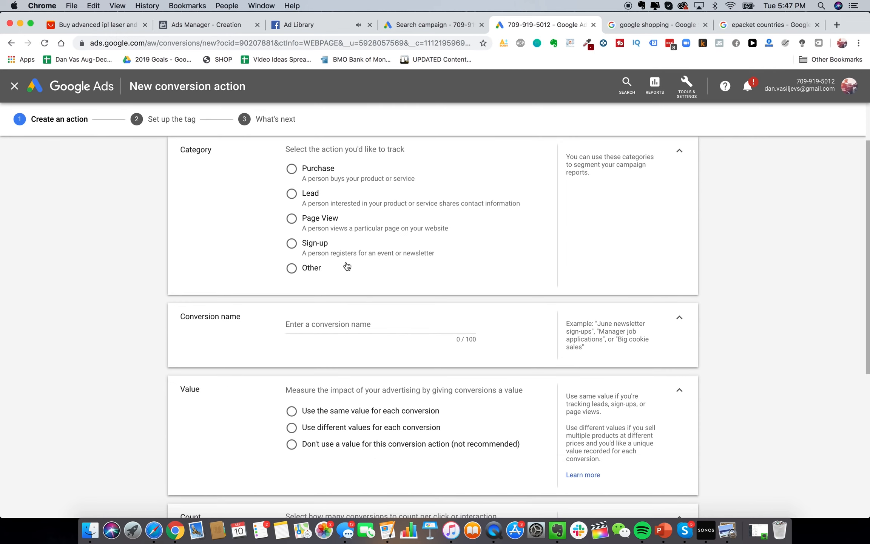
{"action": "scroll", "coordinate": [354, 284], "scroll_direction": "down", "scroll_amount": 5}
{"action": "scroll", "coordinate": [355, 285], "scroll_direction": "up", "scroll_amount": 8}
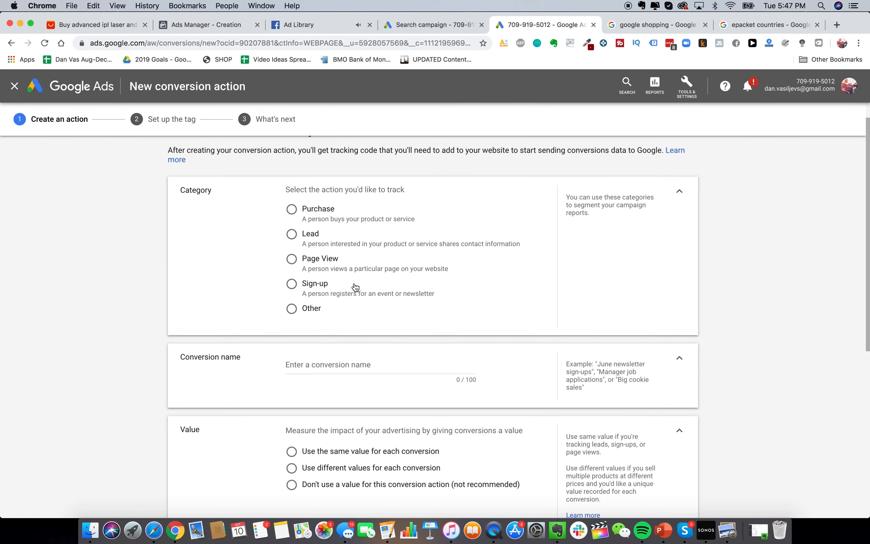
{"action": "scroll", "coordinate": [305, 188], "scroll_direction": "up", "scroll_amount": 1}
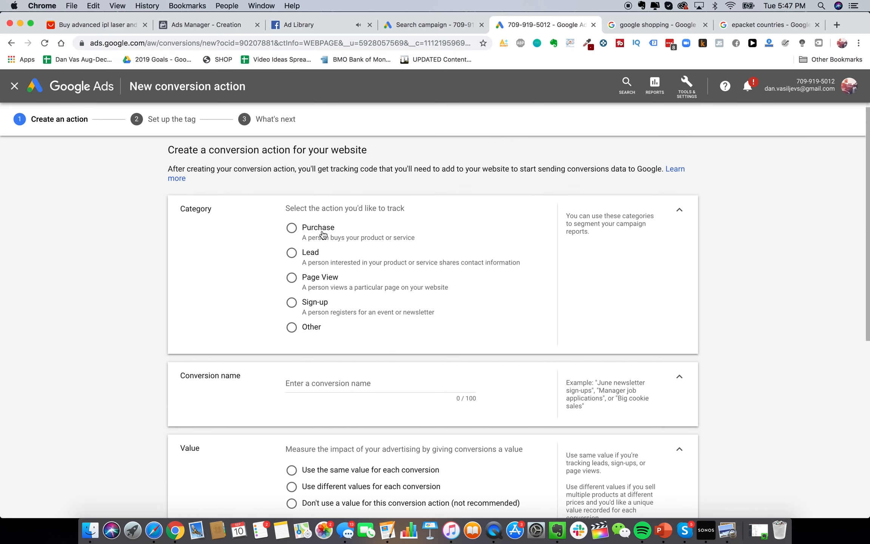
{"action": "scroll", "coordinate": [375, 333], "scroll_direction": "down", "scroll_amount": 2}
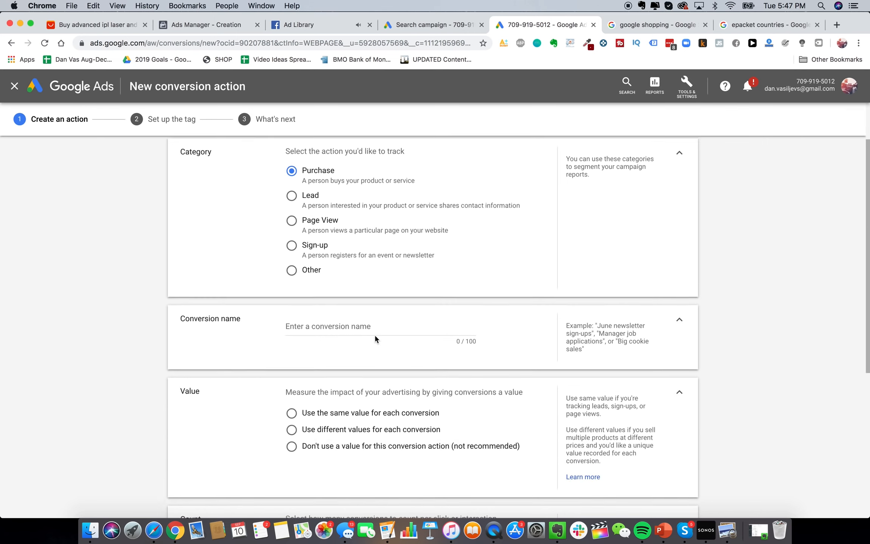
{"action": "left_click", "coordinate": [373, 315]}
{"action": "type", "text": "Purch"}
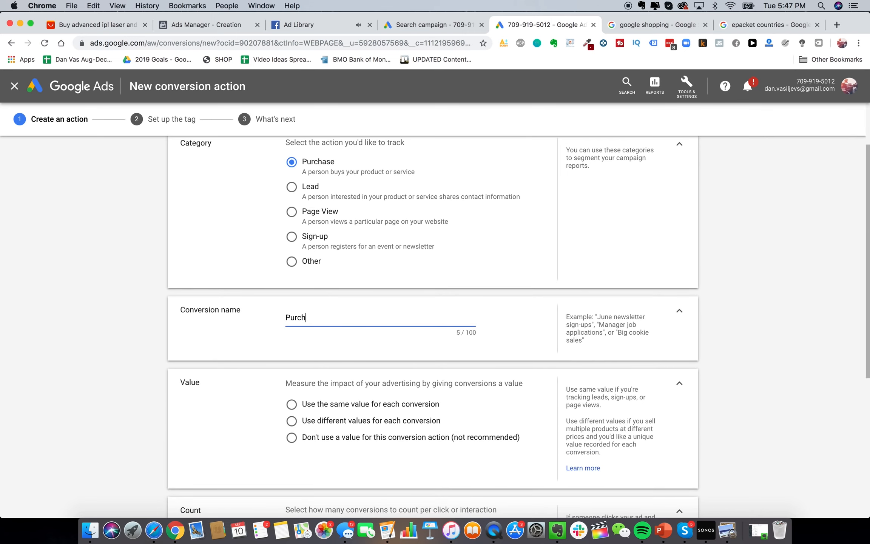
{"action": "type", "text": "ased Glowy Skin Handset"}
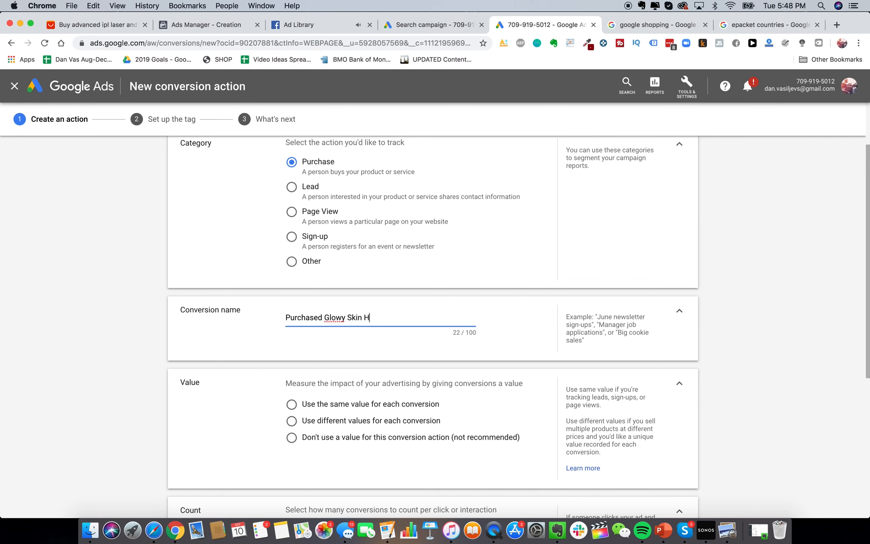
Give each conversion a different value, with a US Dollar default value of 229
{"action": "scroll", "coordinate": [375, 322], "scroll_direction": "down", "scroll_amount": 3}
{"action": "left_click", "coordinate": [376, 321]}
{"action": "scroll", "coordinate": [375, 322], "scroll_direction": "down", "scroll_amount": 2}
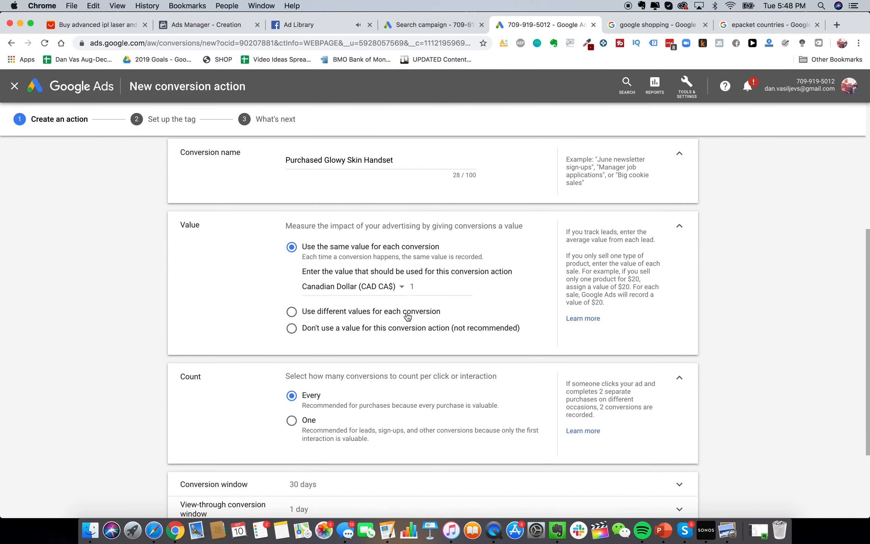
{"action": "left_click", "coordinate": [383, 310]}
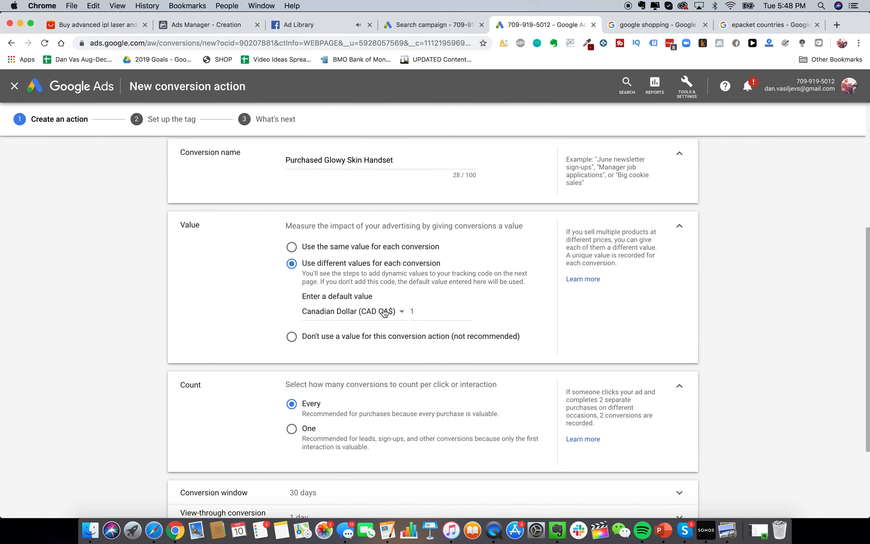
{"action": "left_click", "coordinate": [430, 311]}
{"action": "left_click", "coordinate": [394, 317]}
{"action": "scroll", "coordinate": [389, 378], "scroll_direction": "down", "scroll_amount": 10}
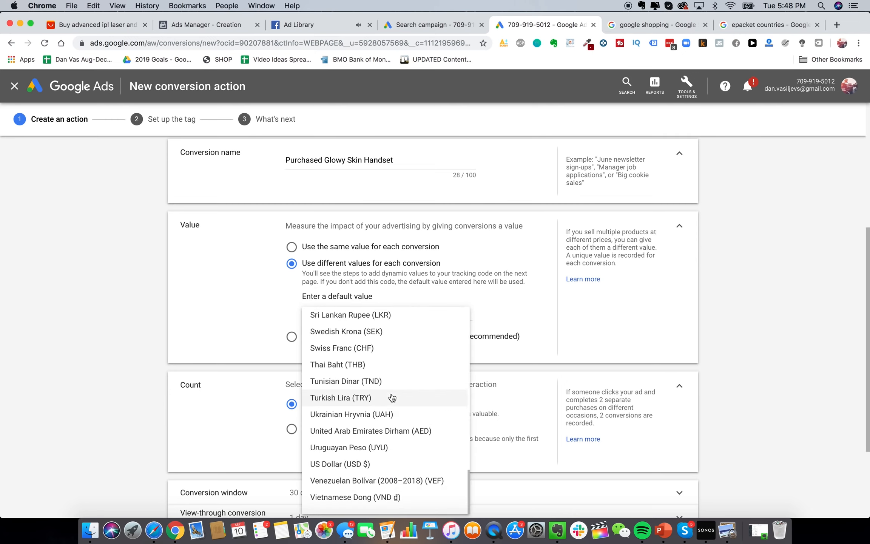
{"action": "left_click", "coordinate": [392, 501]}
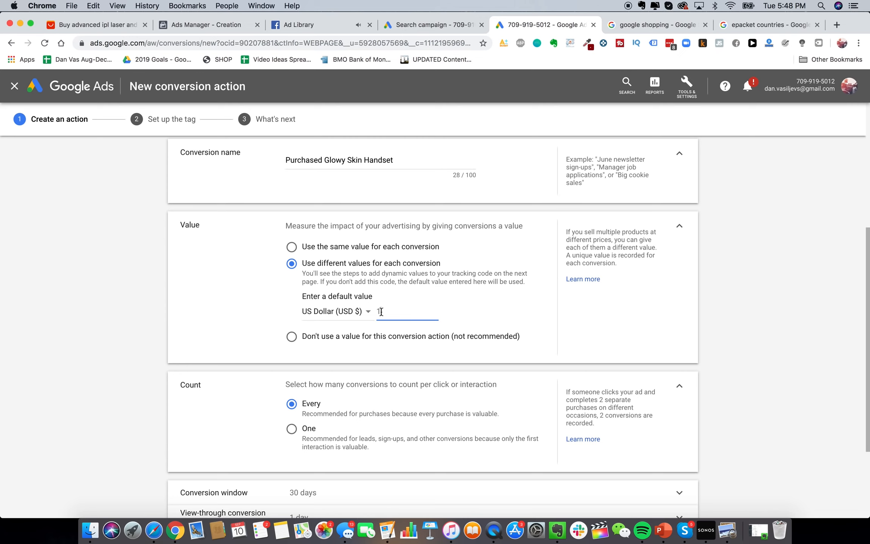
{"action": "scroll", "coordinate": [415, 330], "scroll_direction": "down", "scroll_amount": 3}
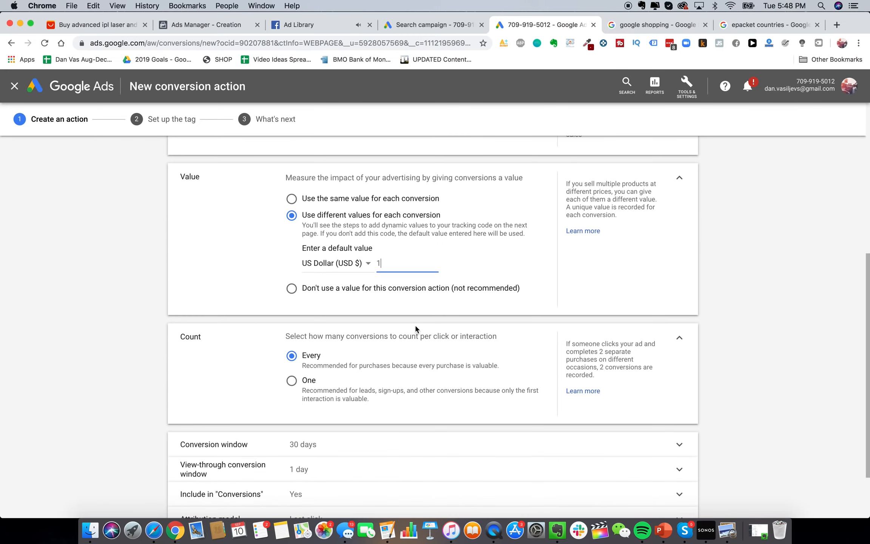
{"action": "key", "text": "BackSpace"}
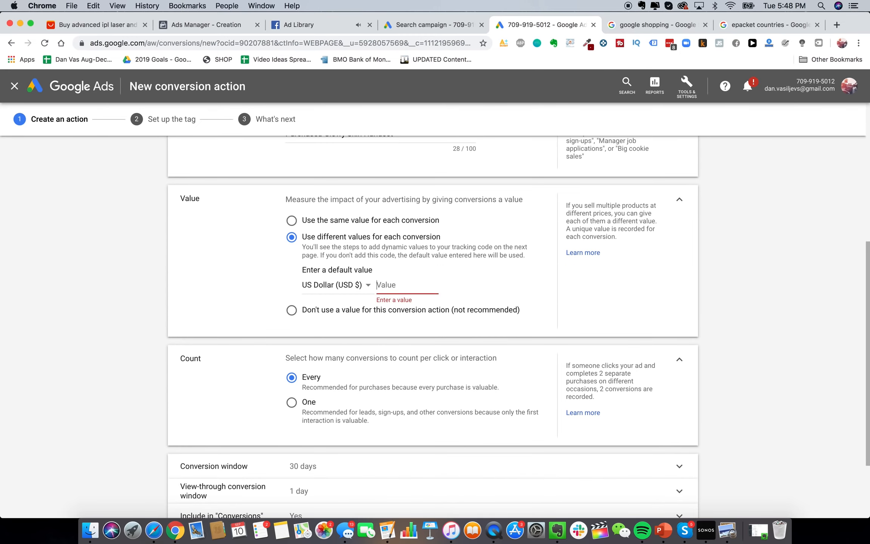
{"action": "type", "text": "229"}
{"action": "scroll", "coordinate": [370, 355], "scroll_direction": "down", "scroll_amount": 5}
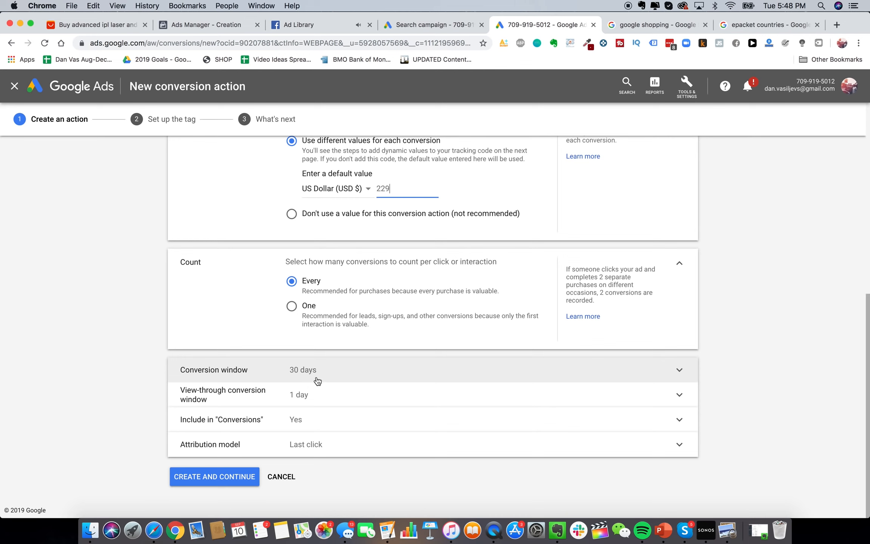
Create the conversion action and select the self-install global site tag code
{"action": "left_click", "coordinate": [229, 477]}
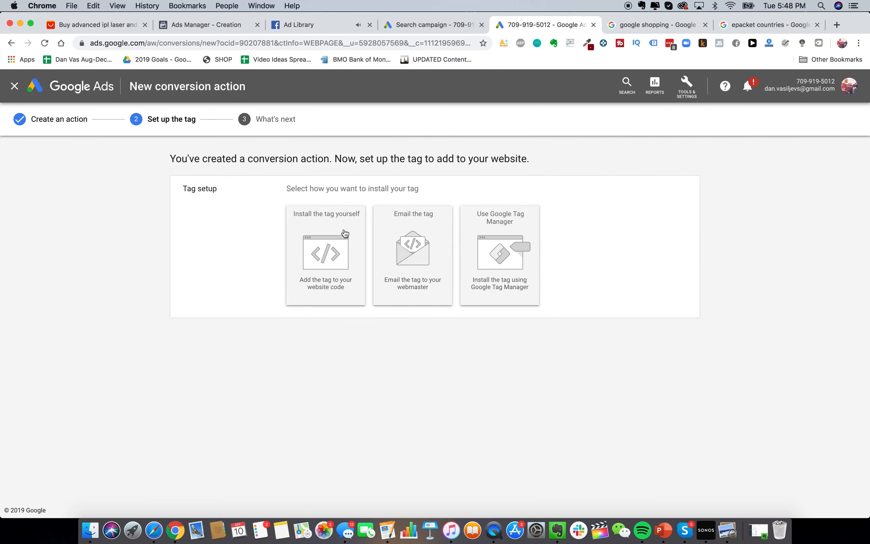
{"action": "left_click", "coordinate": [327, 236]}
{"action": "scroll", "coordinate": [359, 359], "scroll_direction": "down", "scroll_amount": 5}
{"action": "scroll", "coordinate": [359, 359], "scroll_direction": "down", "scroll_amount": 2}
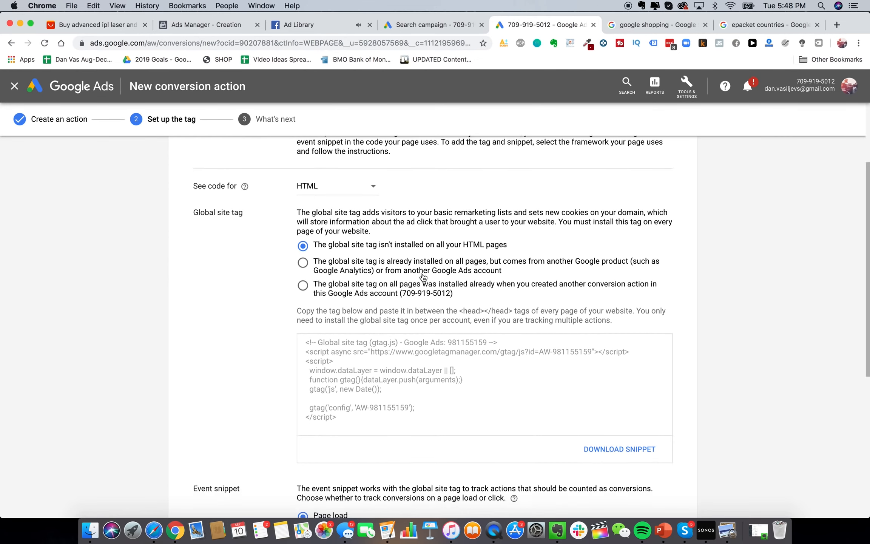
{"action": "left_click", "coordinate": [391, 334]}
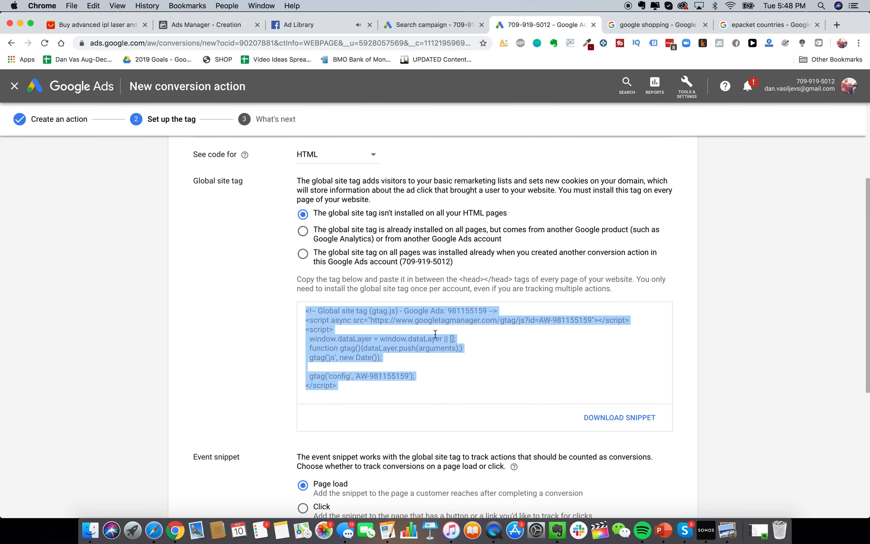
{"action": "left_click", "coordinate": [619, 14]}
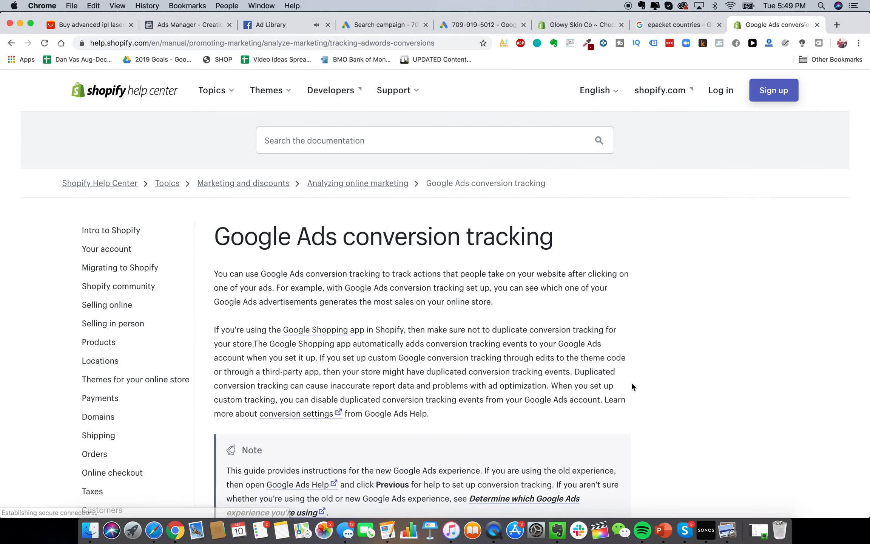
Read Step 2 (Install the global site tag) of the Shopify guide, then return to the store admin
{"action": "scroll", "coordinate": [471, 287], "scroll_direction": "down", "scroll_amount": 8}
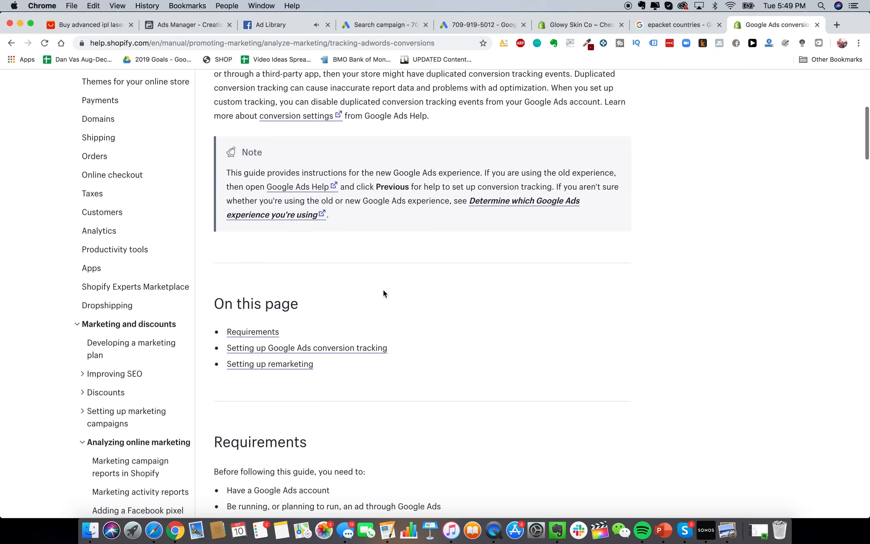
{"action": "scroll", "coordinate": [383, 290], "scroll_direction": "down", "scroll_amount": 8}
{"action": "scroll", "coordinate": [383, 293], "scroll_direction": "down", "scroll_amount": 8}
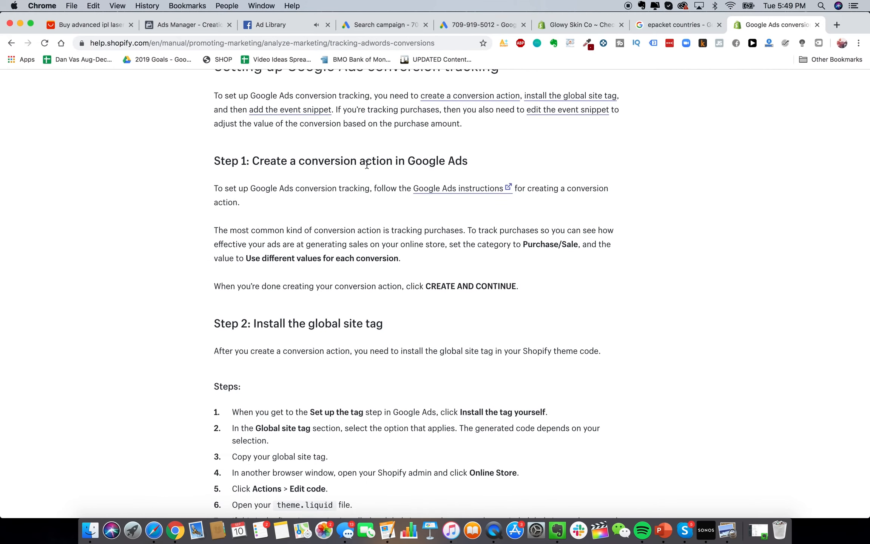
{"action": "scroll", "coordinate": [352, 239], "scroll_direction": "down", "scroll_amount": 6}
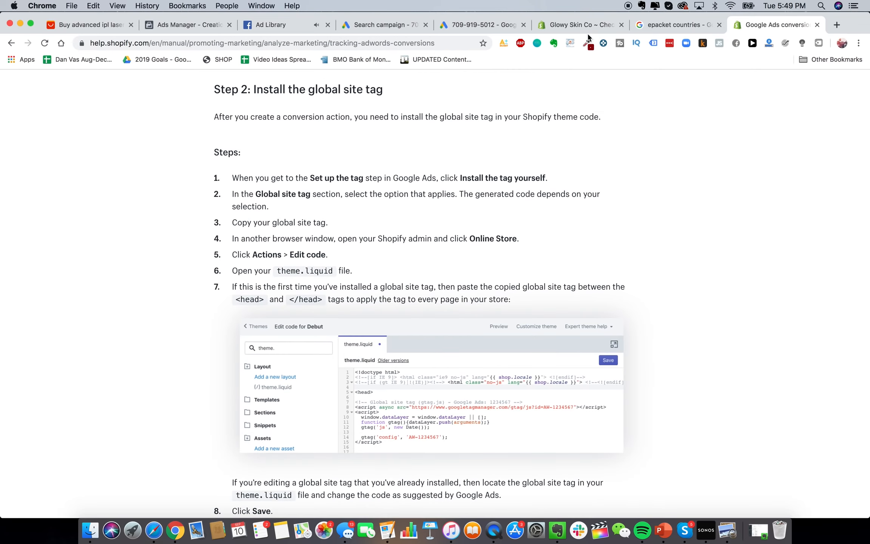
{"action": "left_click", "coordinate": [565, 25]}
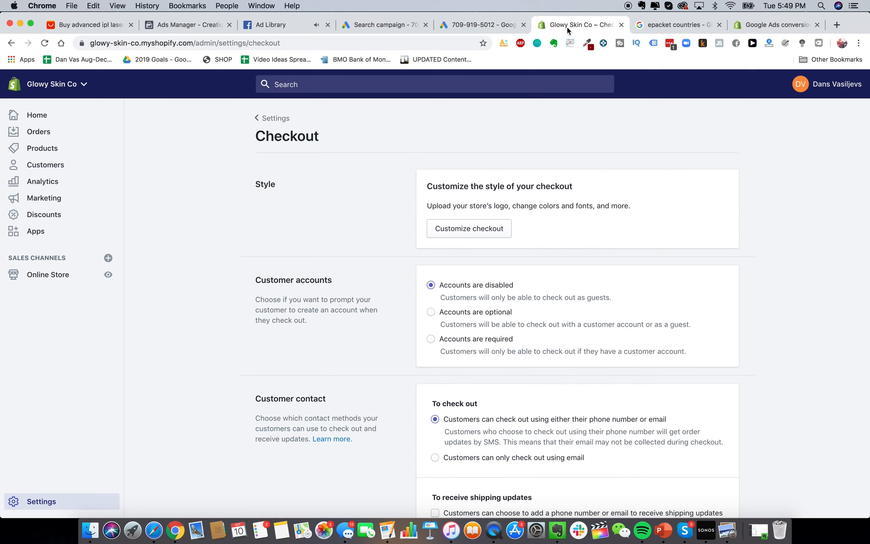
Open the theme.liquid layout file in the Debut theme's code editor
{"action": "left_click", "coordinate": [53, 275]}
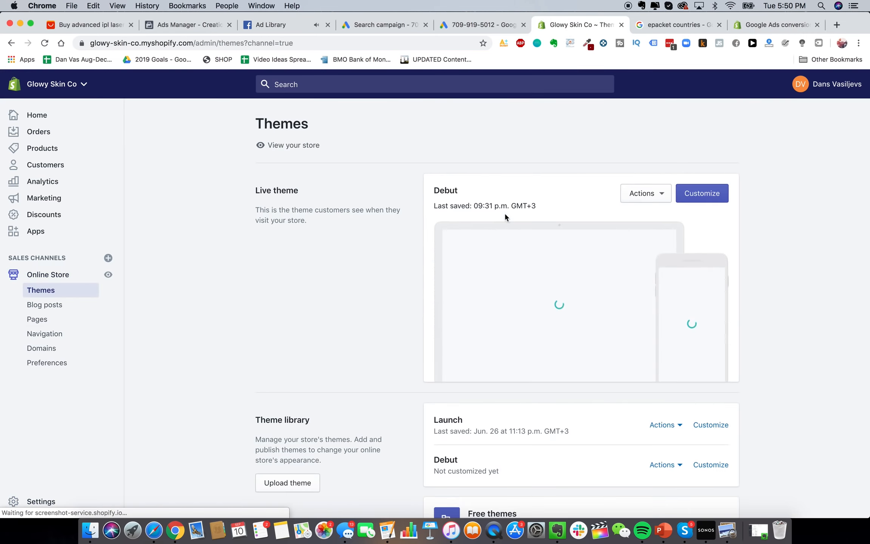
{"action": "left_click", "coordinate": [662, 201]}
{"action": "left_click", "coordinate": [698, 169]}
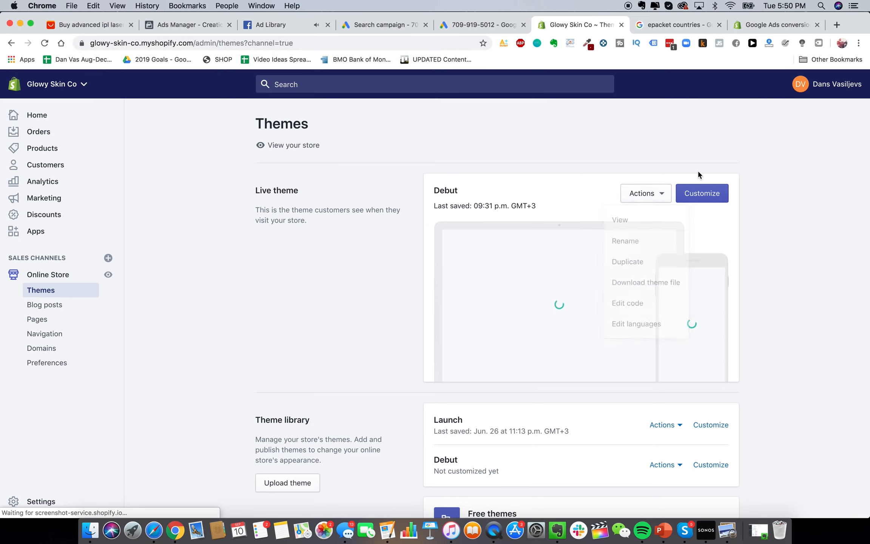
{"action": "left_click", "coordinate": [646, 195]}
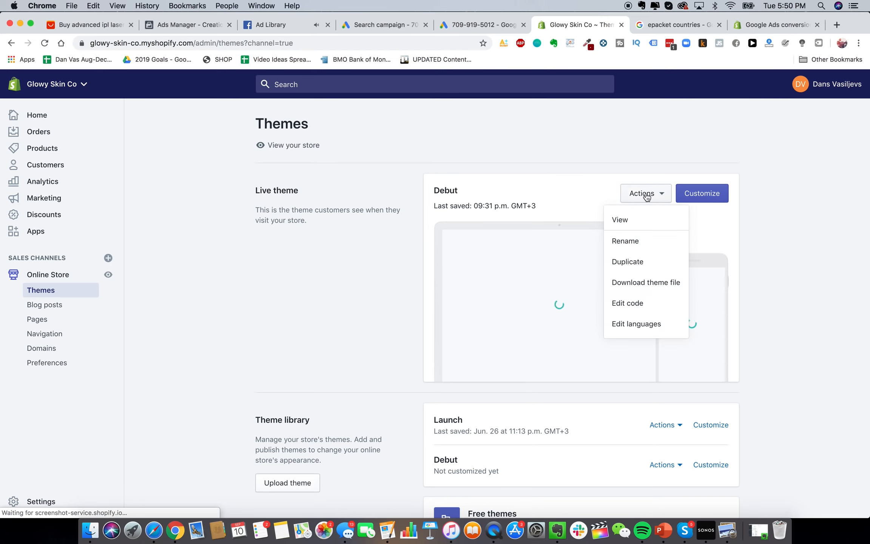
{"action": "left_click", "coordinate": [653, 303]}
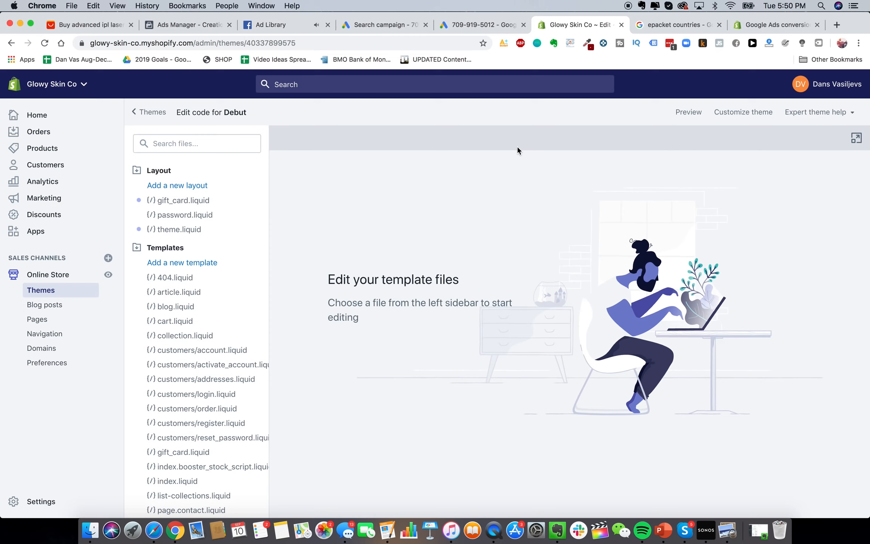
{"action": "scroll", "coordinate": [214, 401], "scroll_direction": "down", "scroll_amount": 5}
{"action": "scroll", "coordinate": [200, 394], "scroll_direction": "up", "scroll_amount": 5}
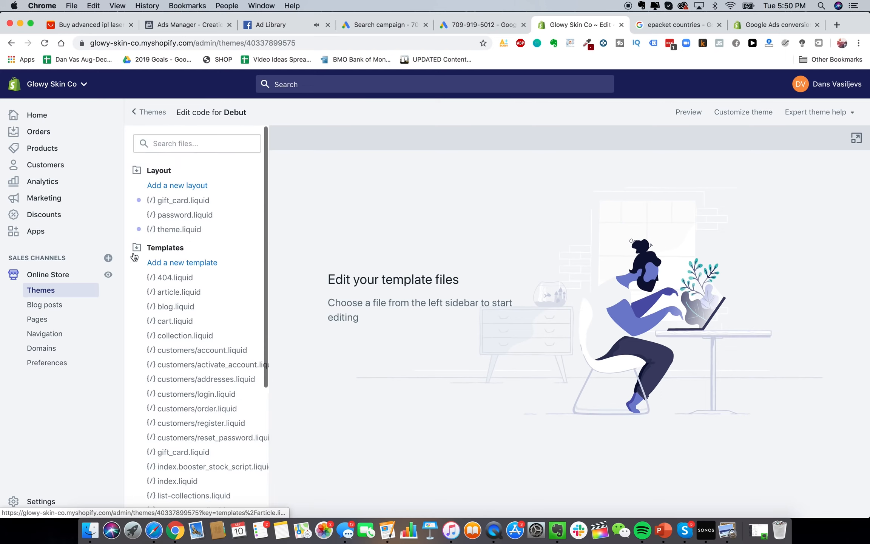
{"action": "scroll", "coordinate": [174, 384], "scroll_direction": "down", "scroll_amount": 5}
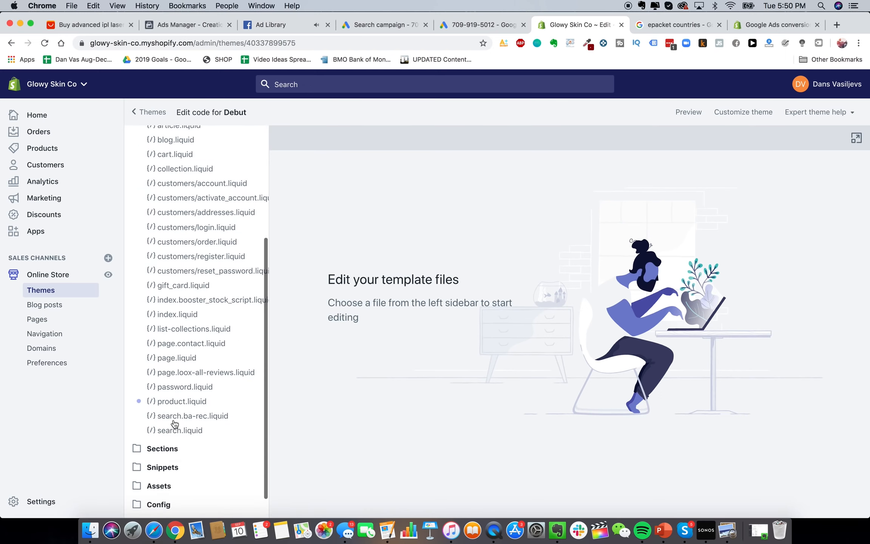
{"action": "left_click", "coordinate": [170, 437]}
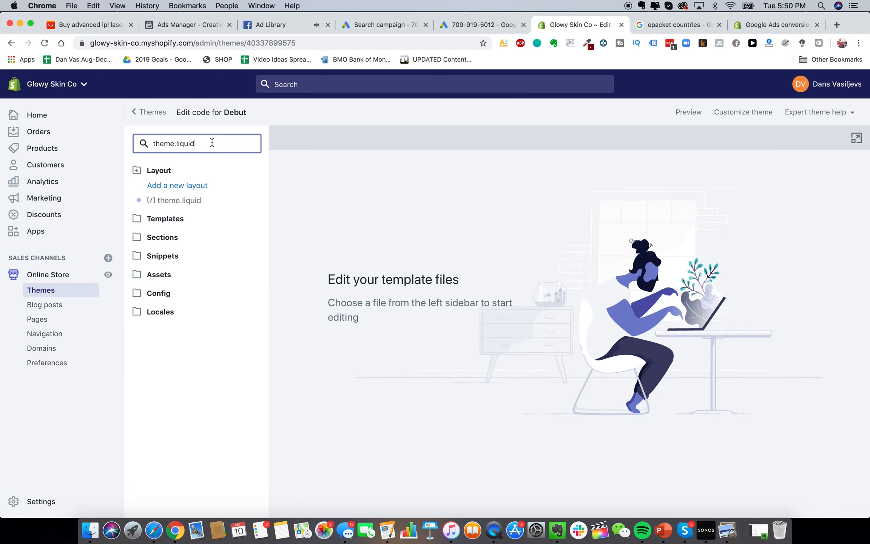
{"action": "left_click", "coordinate": [183, 204]}
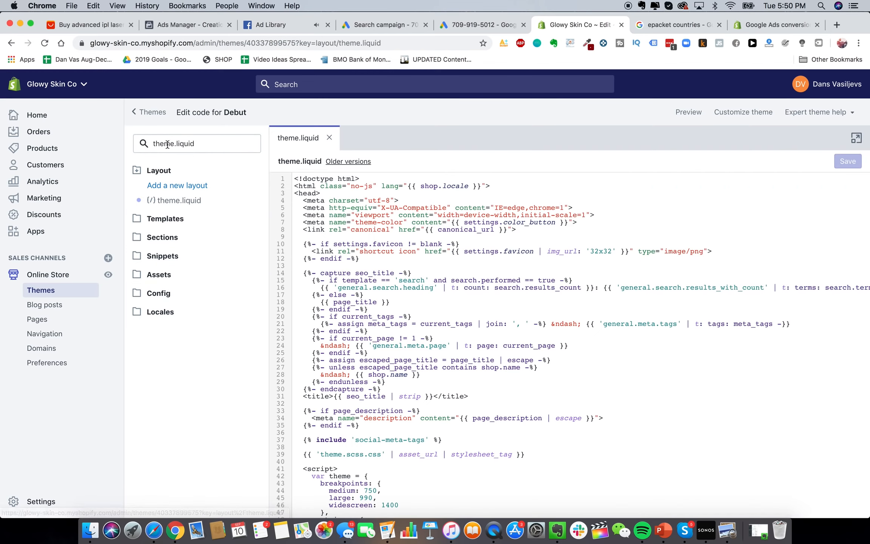
{"action": "scroll", "coordinate": [453, 234], "scroll_direction": "down", "scroll_amount": 2}
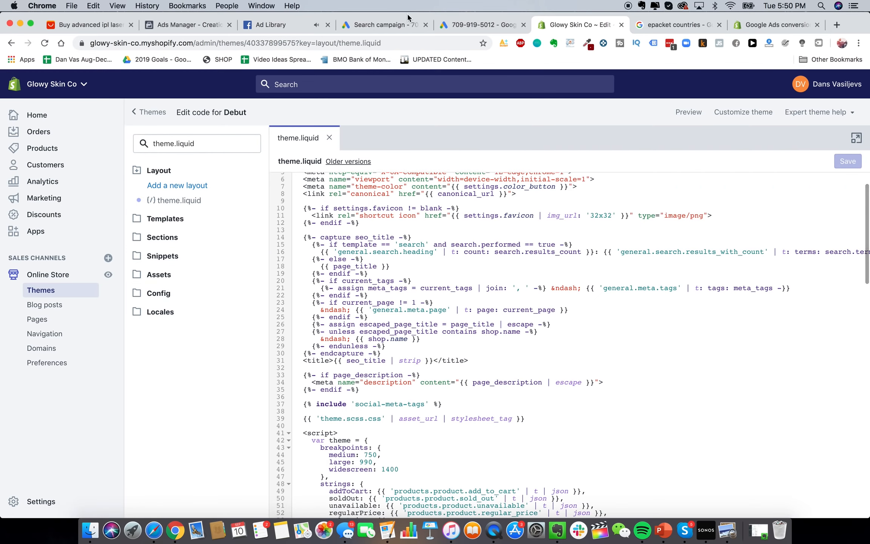
Check the Shopify help instructions again before editing theme.liquid
{"action": "left_click", "coordinate": [770, 24]}
{"action": "scroll", "coordinate": [463, 263], "scroll_direction": "down", "scroll_amount": 3}
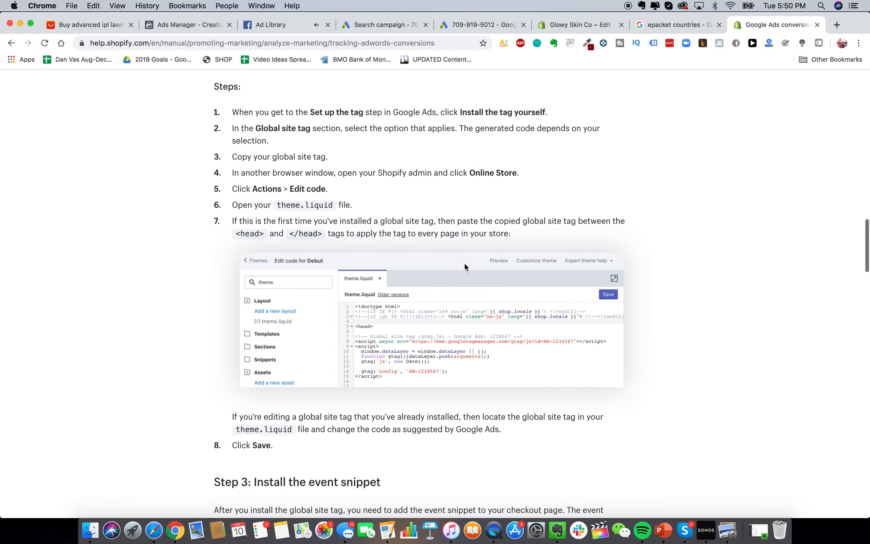
{"action": "scroll", "coordinate": [444, 218], "scroll_direction": "down", "scroll_amount": 1}
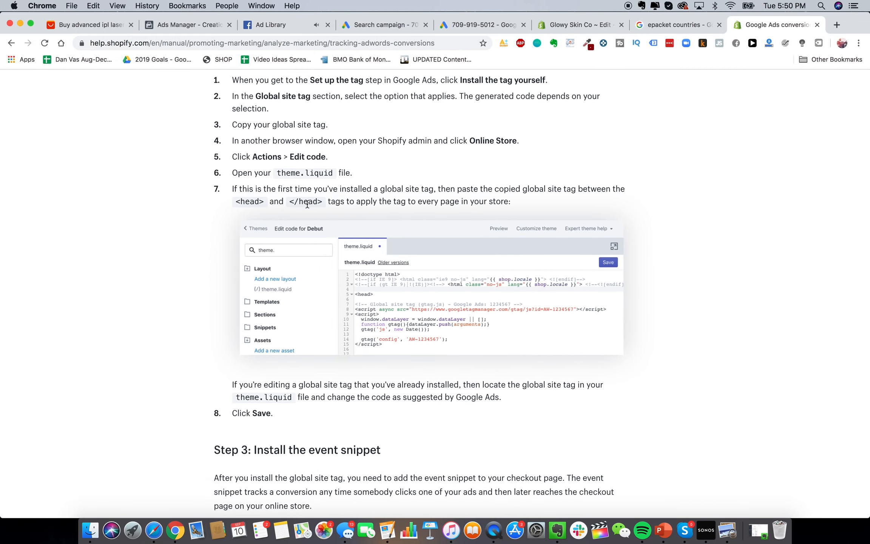
{"action": "left_click", "coordinate": [679, 25]}
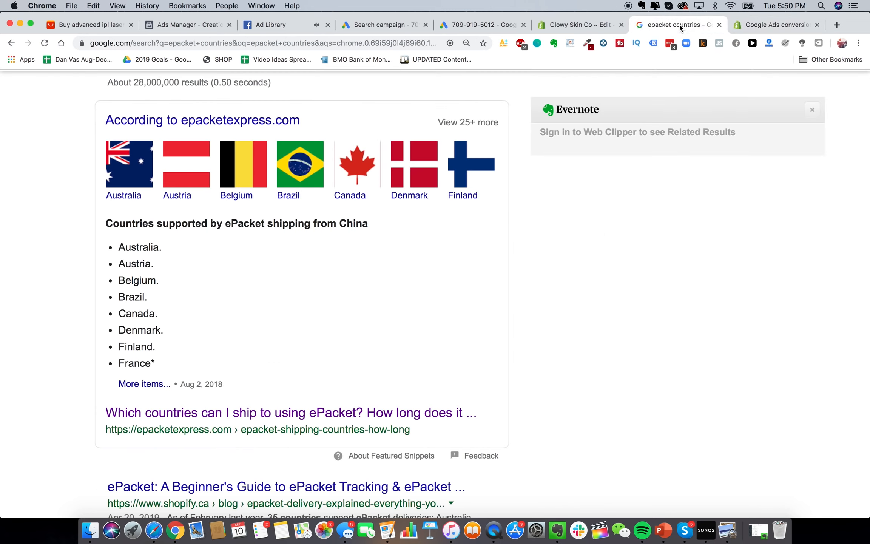
{"action": "left_click", "coordinate": [558, 26]}
Find /head in theme.liquid and paste the Google Ads global site tag just above it
{"action": "scroll", "coordinate": [479, 320], "scroll_direction": "up", "scroll_amount": 2}
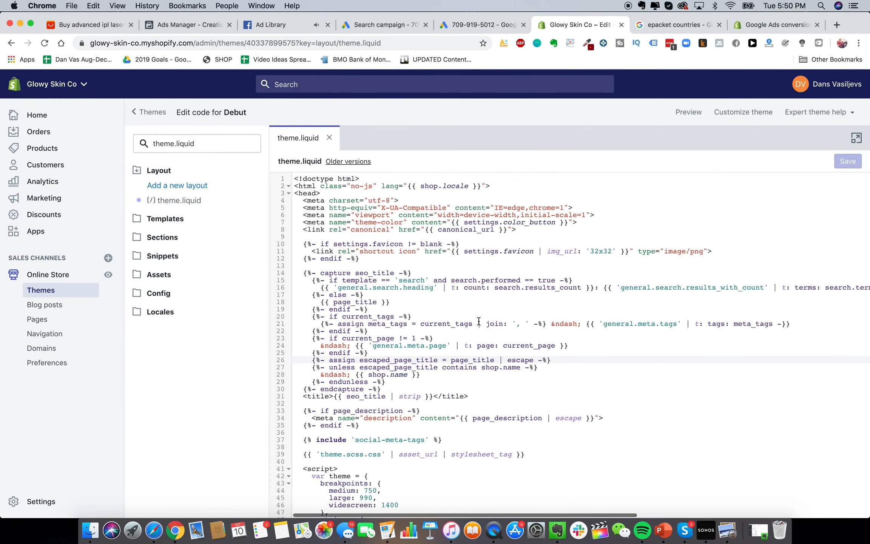
{"action": "key", "text": "super+f"}
{"action": "scroll", "coordinate": [351, 291], "scroll_direction": "down", "scroll_amount": 2}
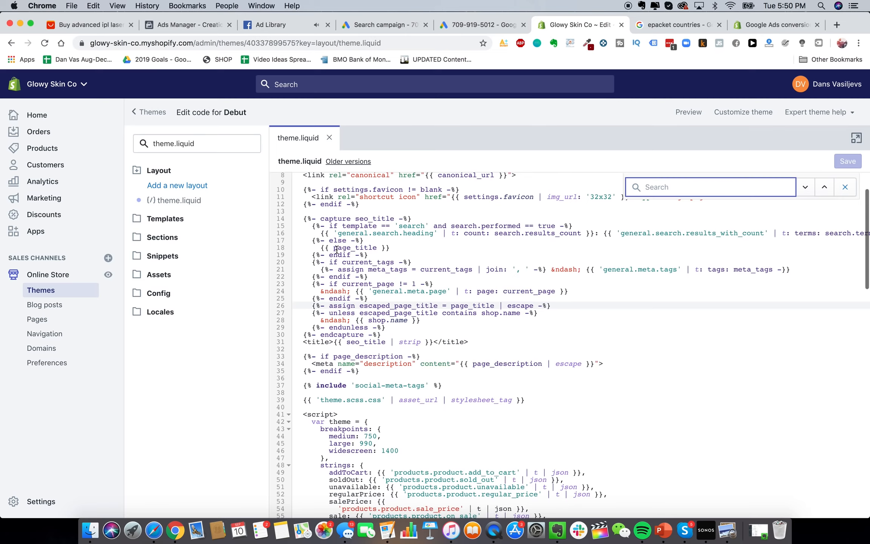
{"action": "type", "text": "/head"}
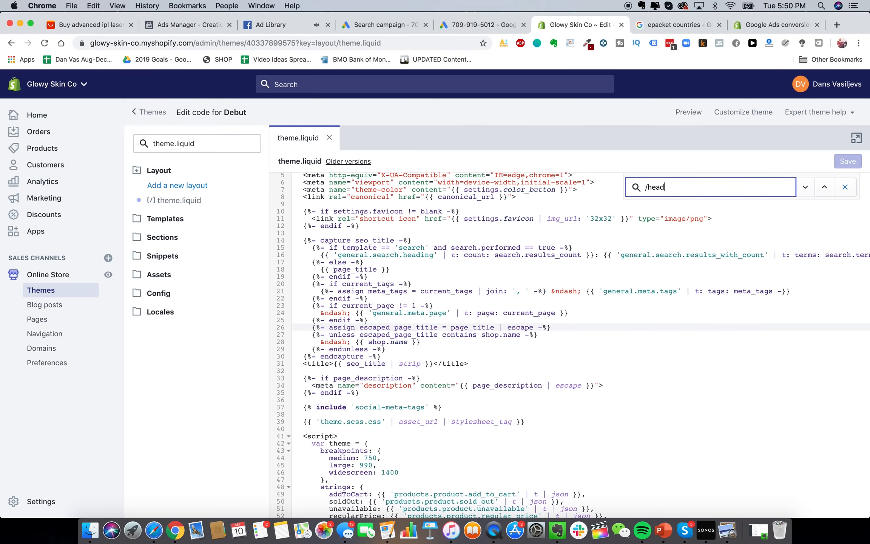
{"action": "scroll", "coordinate": [361, 280], "scroll_direction": "up", "scroll_amount": 4}
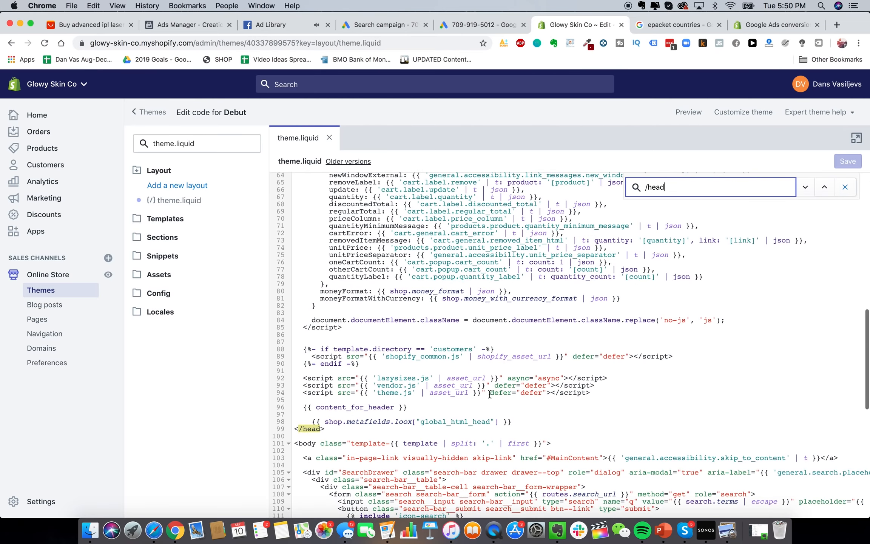
{"action": "left_click", "coordinate": [518, 421]}
{"action": "key", "text": "Return"}
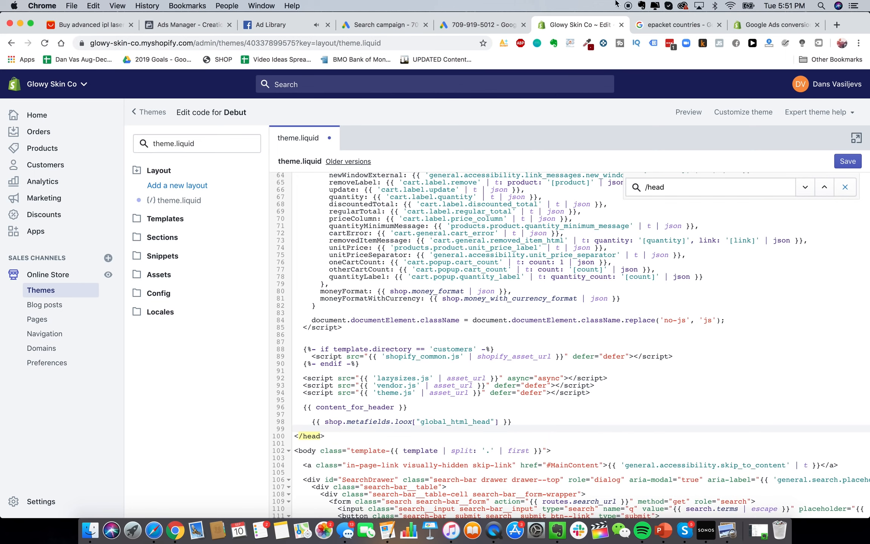
{"action": "left_click", "coordinate": [466, 25]}
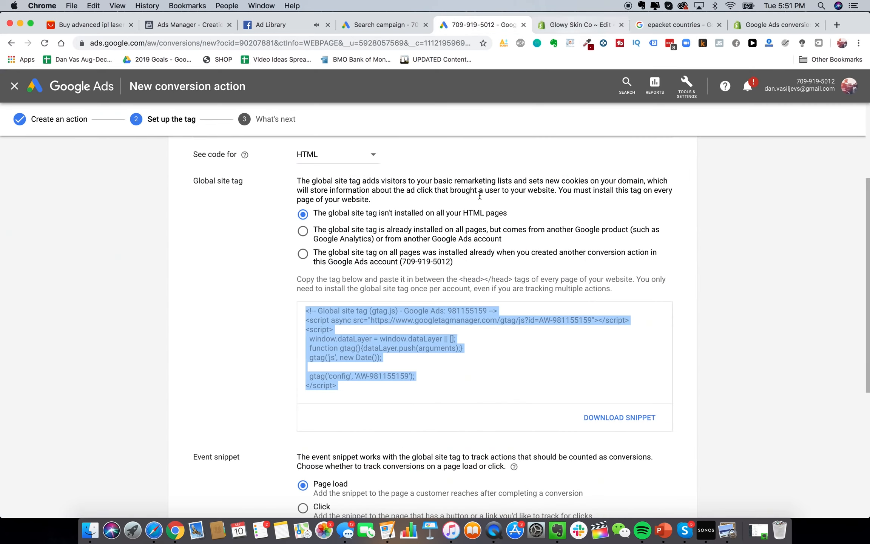
{"action": "left_click", "coordinate": [578, 24]}
{"action": "key", "text": "super+v"}
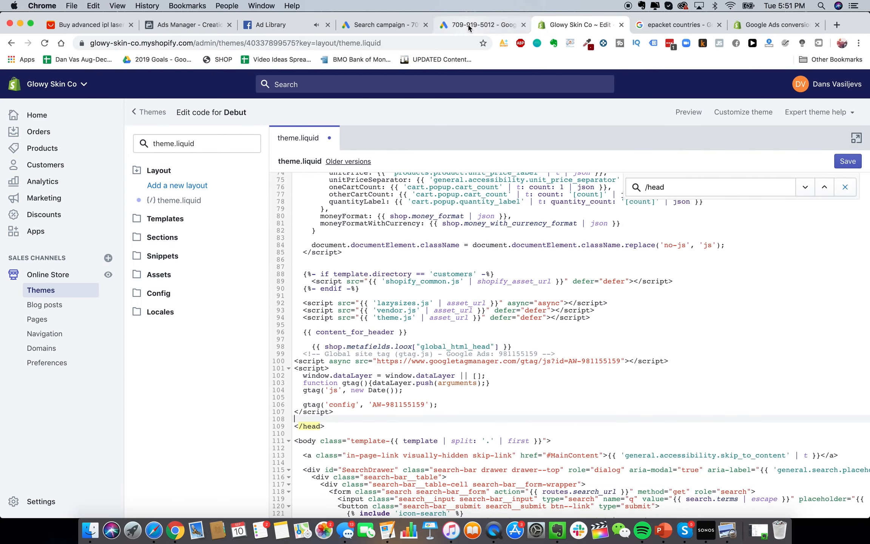
Select the Google Ads conversion event snippet for copying
{"action": "left_click", "coordinate": [467, 25]}
{"action": "scroll", "coordinate": [277, 313], "scroll_direction": "down", "scroll_amount": 5}
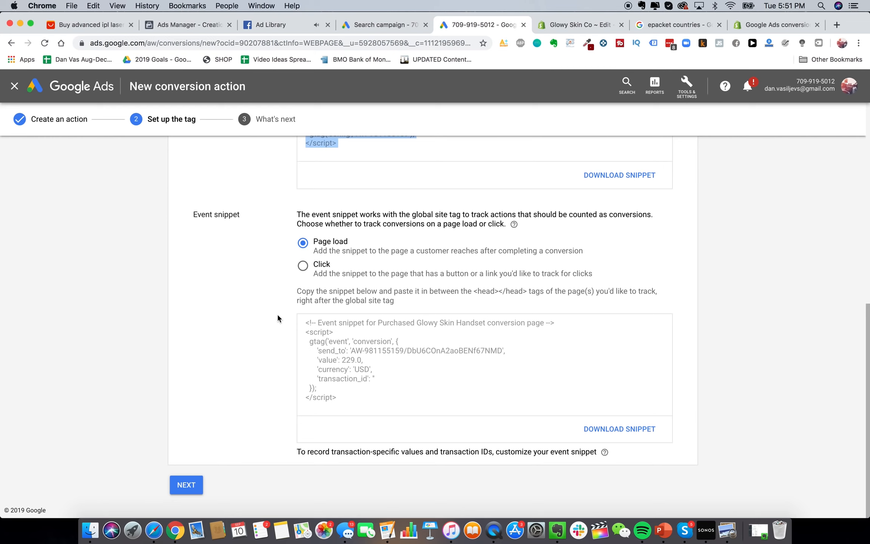
{"action": "left_click", "coordinate": [320, 247]}
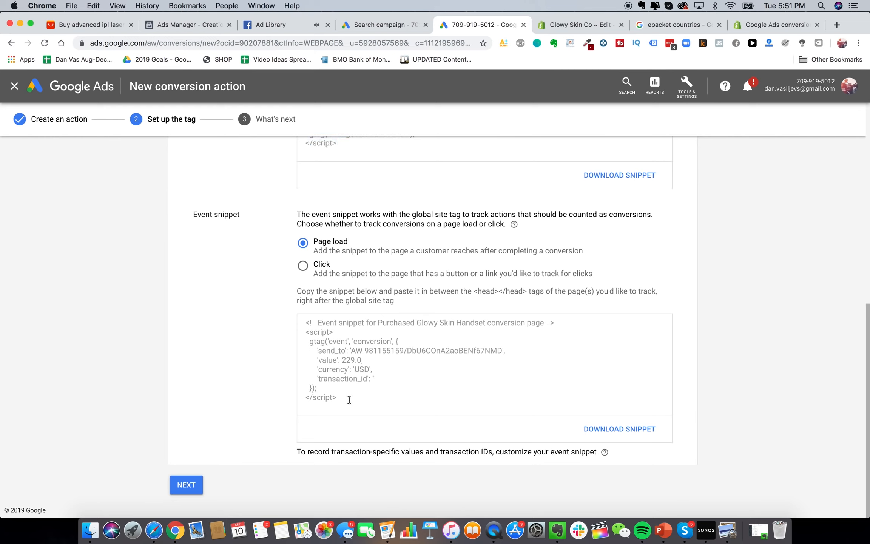
{"action": "left_click", "coordinate": [351, 385]}
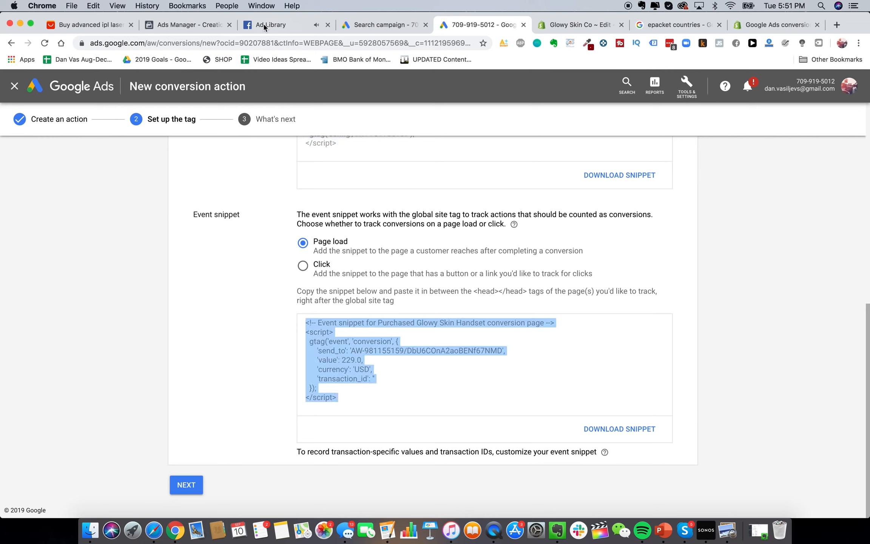
{"action": "left_click", "coordinate": [584, 26]}
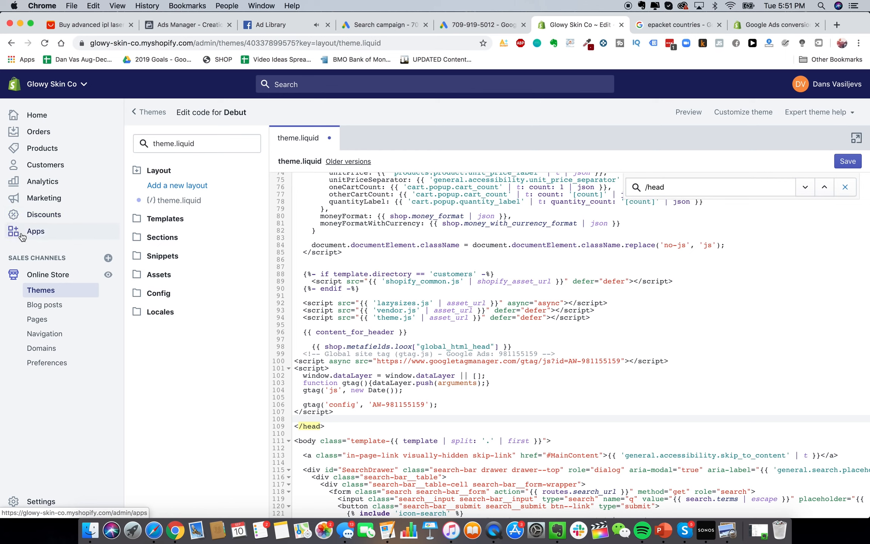
Paste the event snippet into the checkout settings' Additional scripts box
{"action": "left_click", "coordinate": [45, 501]}
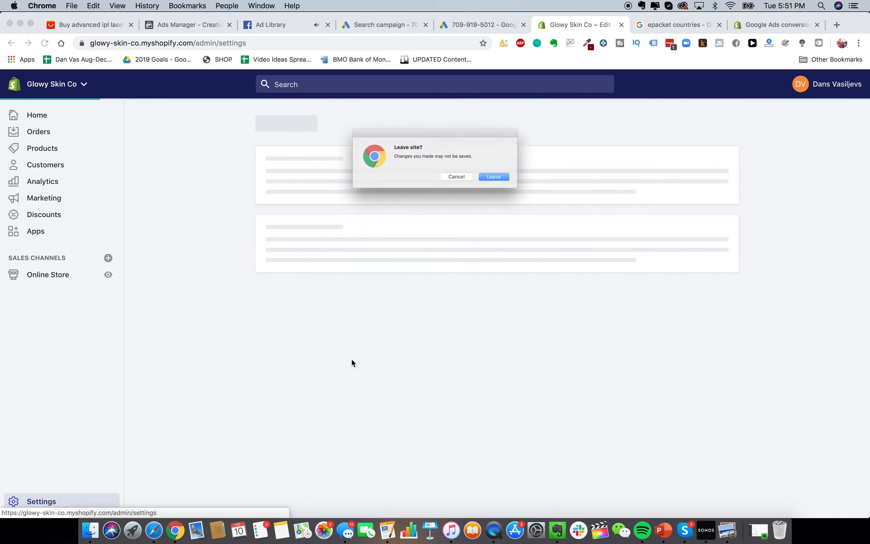
{"action": "left_click", "coordinate": [517, 181]}
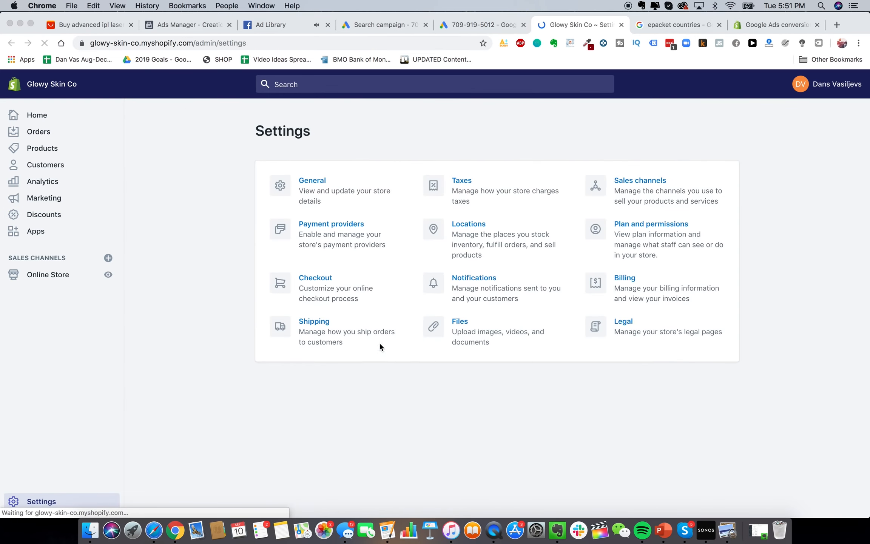
{"action": "left_click", "coordinate": [313, 285]}
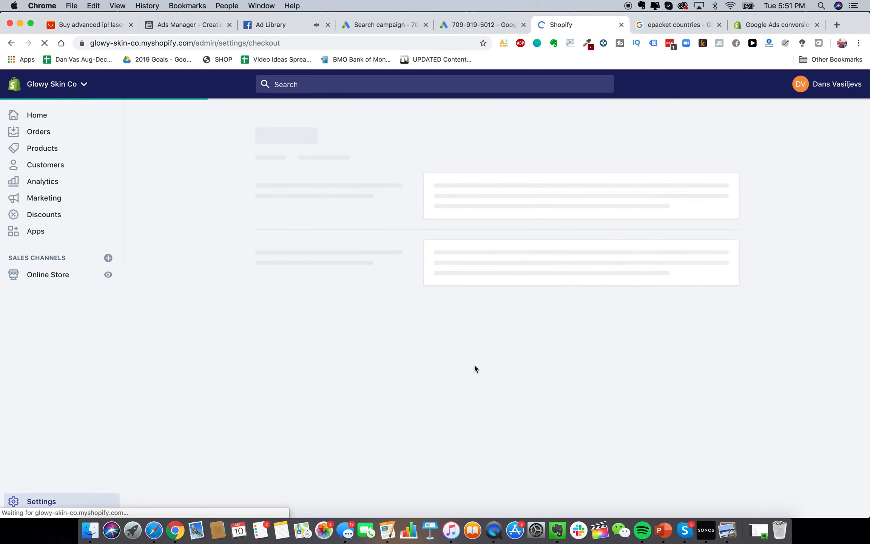
{"action": "scroll", "coordinate": [493, 318], "scroll_direction": "down", "scroll_amount": 20}
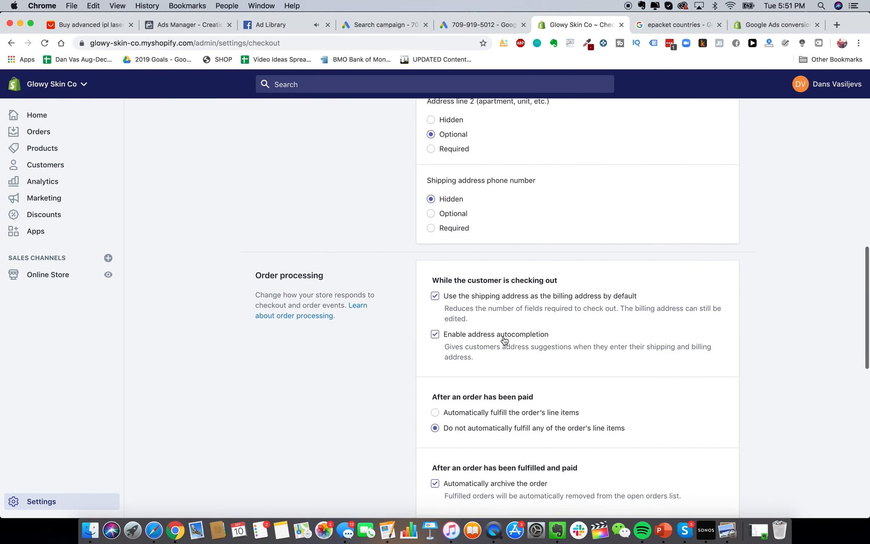
{"action": "scroll", "coordinate": [503, 321], "scroll_direction": "up", "scroll_amount": 2}
{"action": "left_click", "coordinate": [511, 265]}
{"action": "key", "text": "super+v"}
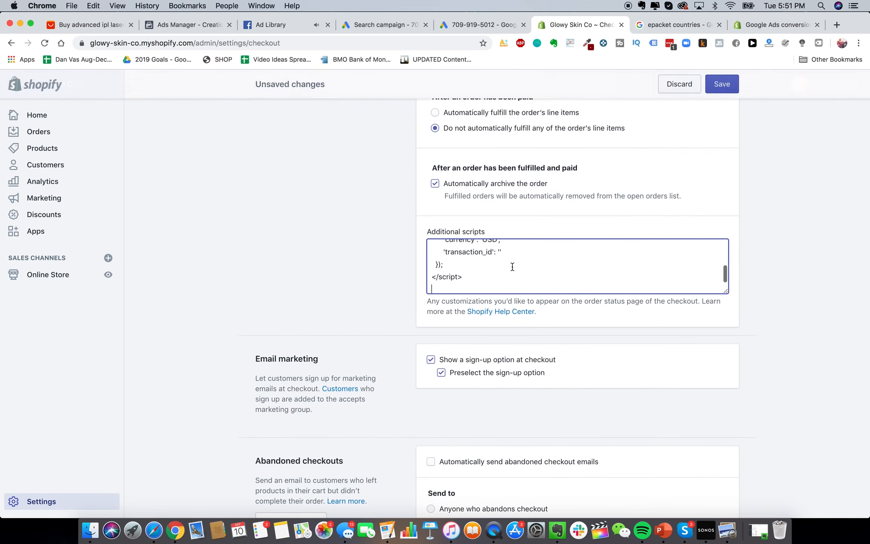
Check the pasted snippet's 229.0 conversion value, then go back to the Google Ads tag page
{"action": "scroll", "coordinate": [518, 260], "scroll_direction": "up", "scroll_amount": 3}
{"action": "left_click_drag", "start_coordinate": [462, 276], "coordinate": [490, 275]}
{"action": "left_click", "coordinate": [491, 275]}
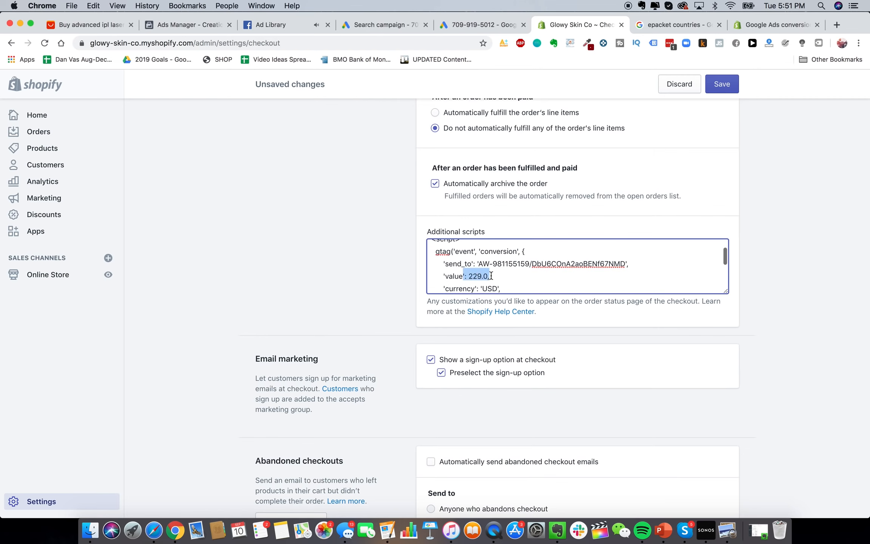
{"action": "scroll", "coordinate": [490, 275], "scroll_direction": "up", "scroll_amount": 4}
{"action": "scroll", "coordinate": [528, 348], "scroll_direction": "down", "scroll_amount": 5}
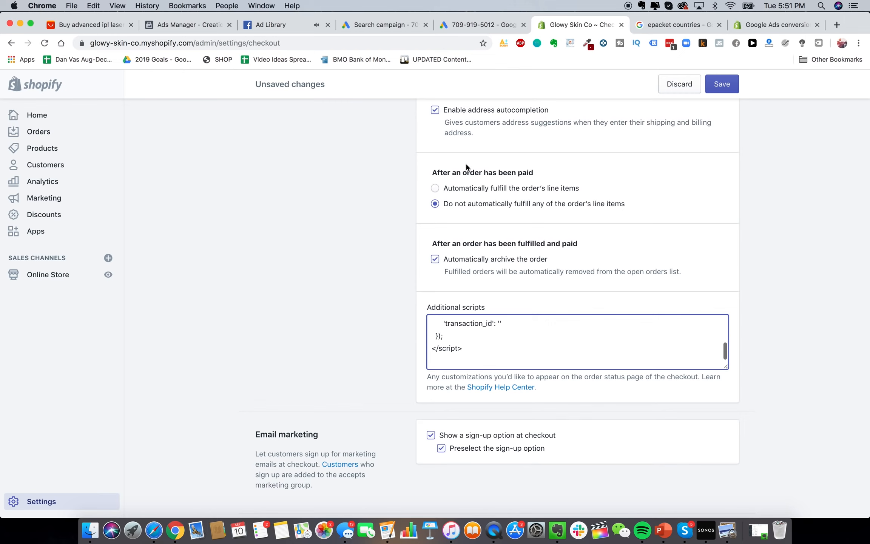
{"action": "scroll", "coordinate": [434, 216], "scroll_direction": "up", "scroll_amount": 1}
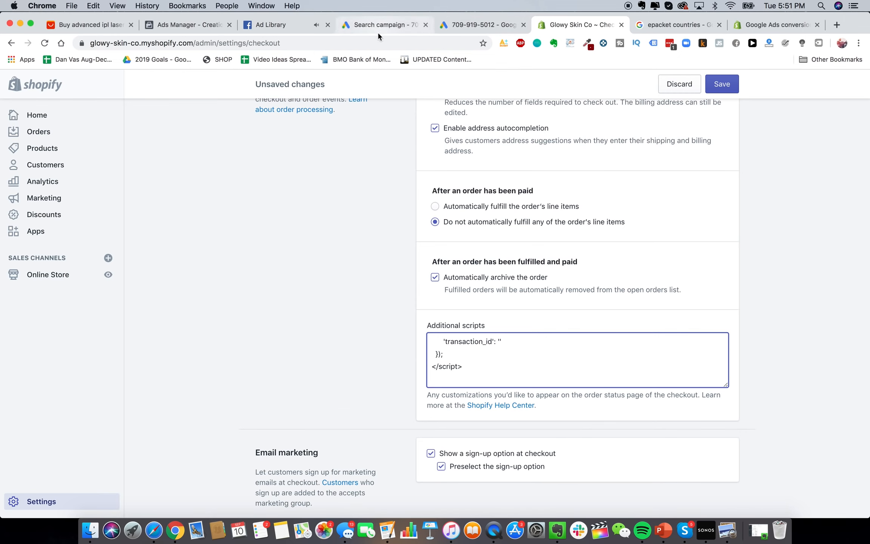
{"action": "left_click", "coordinate": [457, 28]}
{"action": "scroll", "coordinate": [398, 268], "scroll_direction": "up", "scroll_amount": 6}
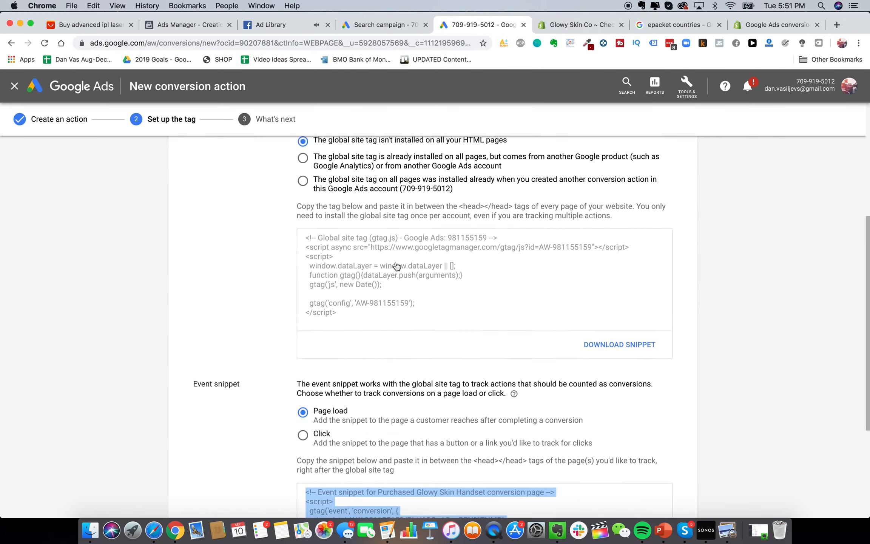
Give the Search campaign a 20 daily budget and save its settings
{"action": "left_click", "coordinate": [406, 25]}
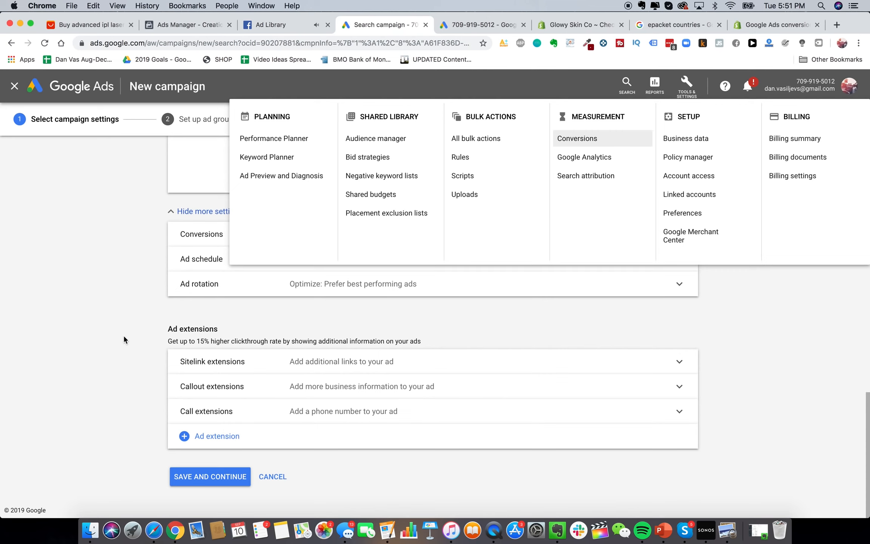
{"action": "left_click", "coordinate": [124, 340]}
{"action": "scroll", "coordinate": [310, 328], "scroll_direction": "up", "scroll_amount": 10}
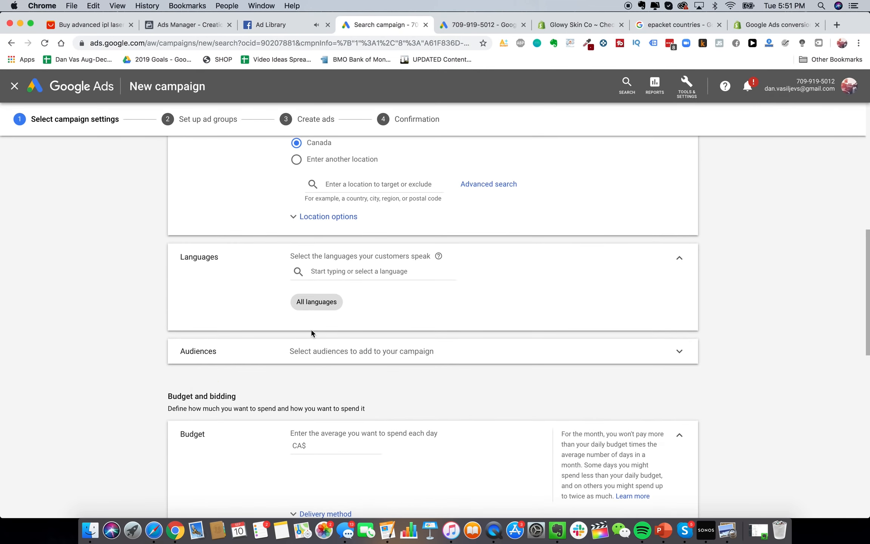
{"action": "scroll", "coordinate": [312, 332], "scroll_direction": "up", "scroll_amount": 15}
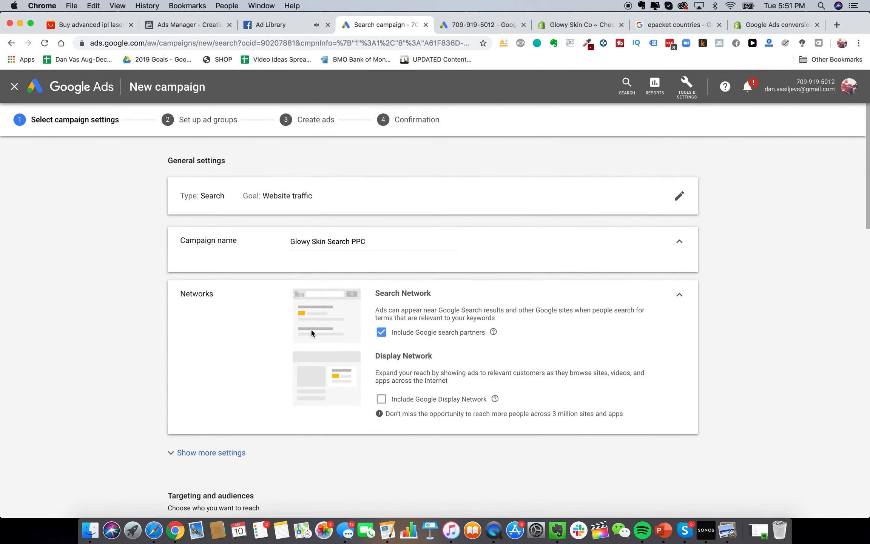
{"action": "scroll", "coordinate": [302, 330], "scroll_direction": "down", "scroll_amount": 4}
{"action": "left_click", "coordinate": [219, 308]}
{"action": "scroll", "coordinate": [317, 327], "scroll_direction": "down", "scroll_amount": 15}
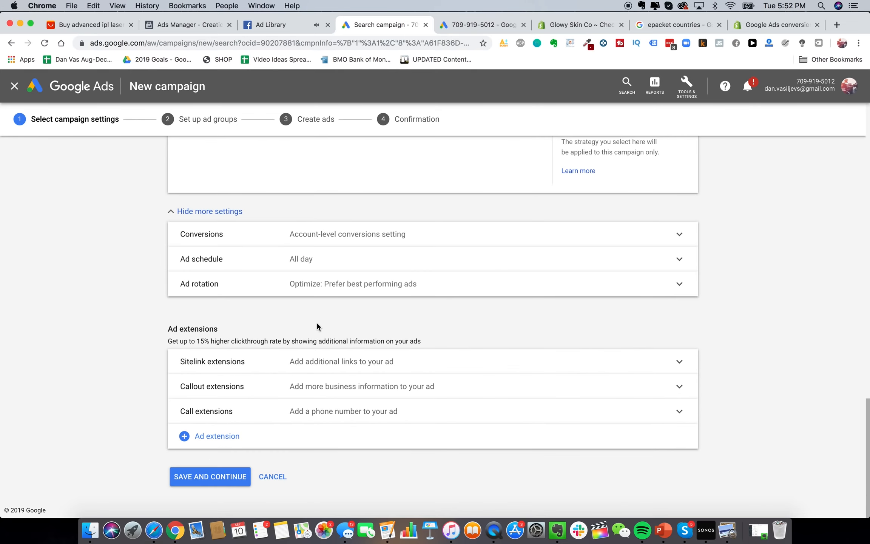
{"action": "left_click", "coordinate": [239, 483]}
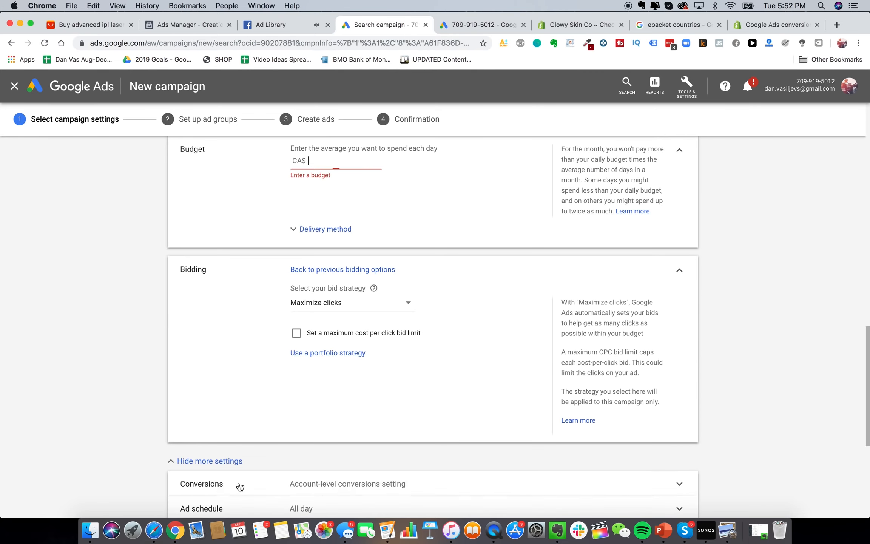
{"action": "scroll", "coordinate": [325, 359], "scroll_direction": "up", "scroll_amount": 3}
{"action": "type", "text": "20"}
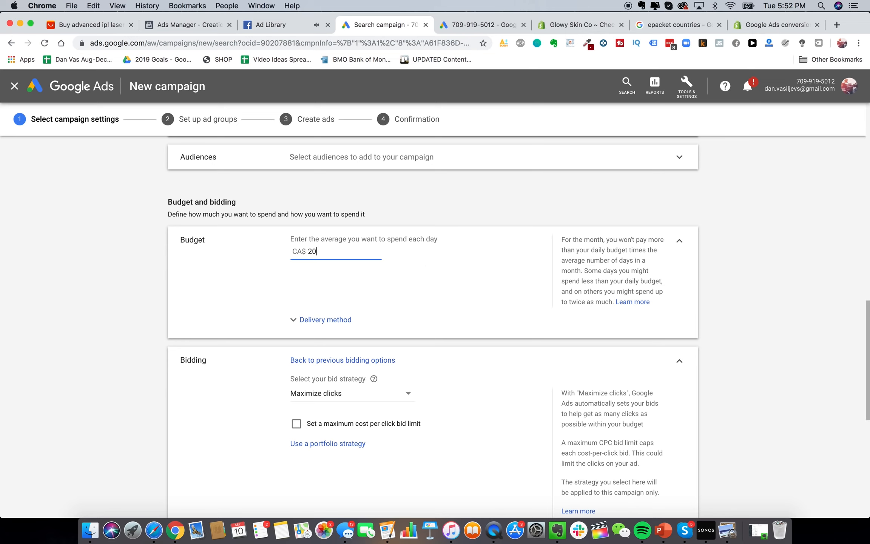
{"action": "scroll", "coordinate": [363, 296], "scroll_direction": "down", "scroll_amount": 3}
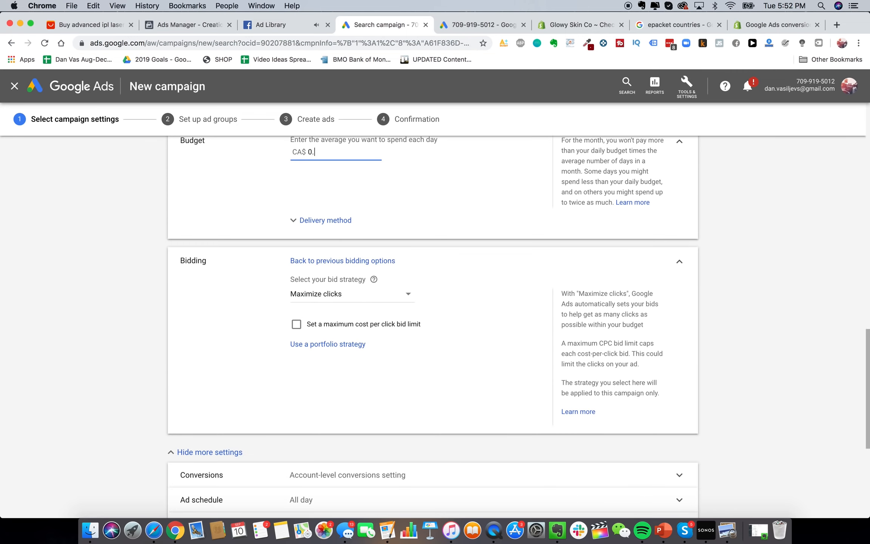
{"action": "left_click", "coordinate": [151, 311]}
{"action": "scroll", "coordinate": [152, 311], "scroll_direction": "down", "scroll_amount": 7}
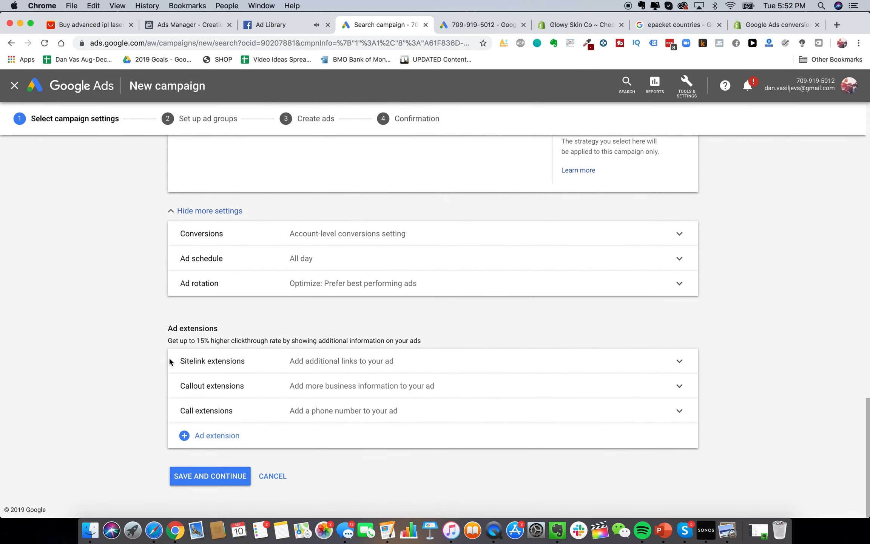
{"action": "left_click", "coordinate": [207, 478]}
Rename the ad group to 'Glowy Skin PPC'
{"action": "triple_click", "coordinate": [237, 230]}
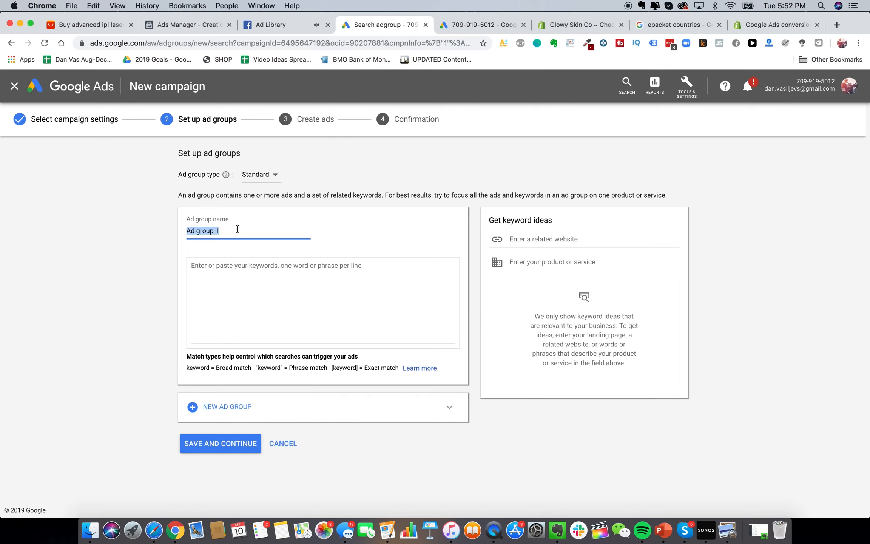
{"action": "type", "text": "Glowy Skin PPC"}
{"action": "left_click", "coordinate": [241, 273]}
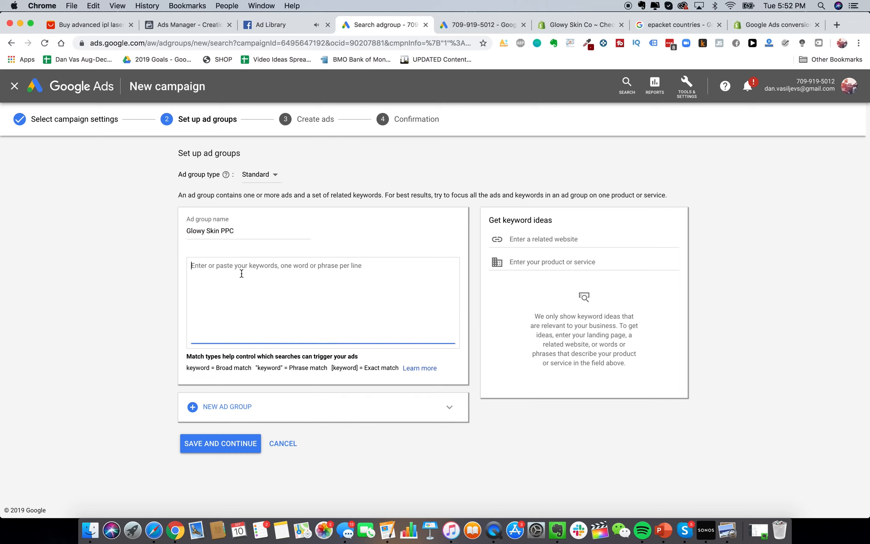
{"action": "left_click", "coordinate": [192, 365]}
Add exact-match keywords [glowy skin] and [glowy skin store] to the ad group
{"action": "left_click", "coordinate": [340, 302]}
{"action": "type", "text": "["}
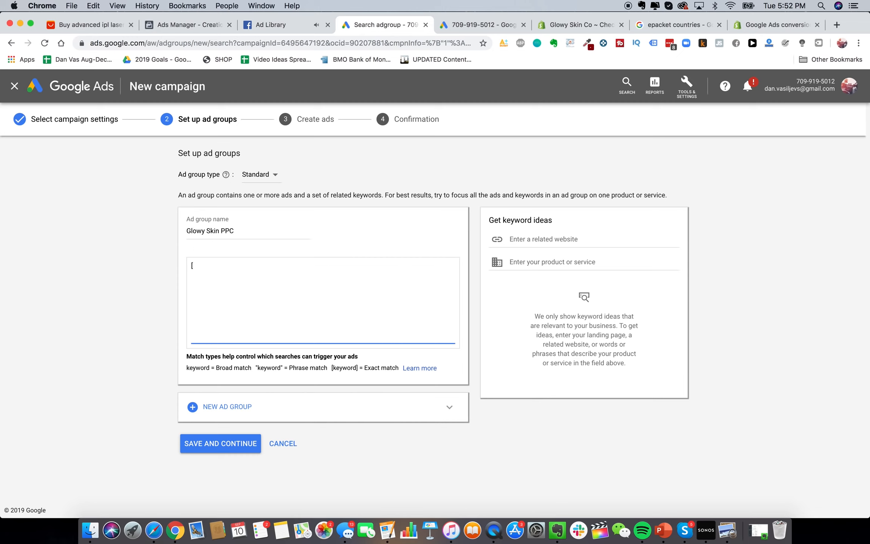
{"action": "type", "text": "glowy"}
{"action": "type", "text": "]"}
{"action": "left_click_drag", "start_coordinate": [197, 265], "coordinate": [228, 265]}
{"action": "left_click", "coordinate": [228, 266]}
{"action": "key", "text": "Return"}
{"action": "type", "text": "[glowy skin store]"}
{"action": "key", "text": "Return"}
{"action": "type", "text": "p"}
{"action": "key", "text": "BackSpace"}
{"action": "key", "text": "BackSpace"}
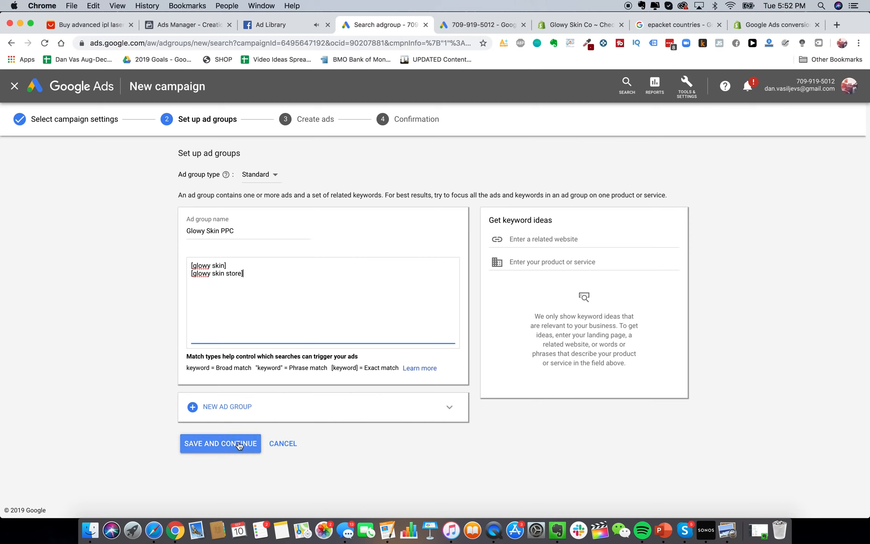